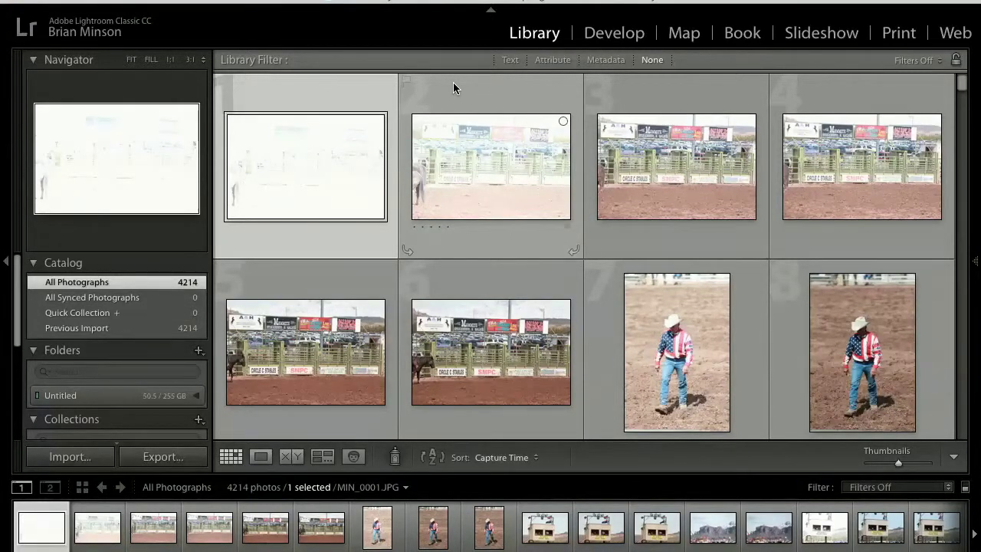
Open the first photo in the Develop module and compare the exposures of the arena chute shots through MIN_0006.JPG
{"action": "left_click", "coordinate": [614, 34]}
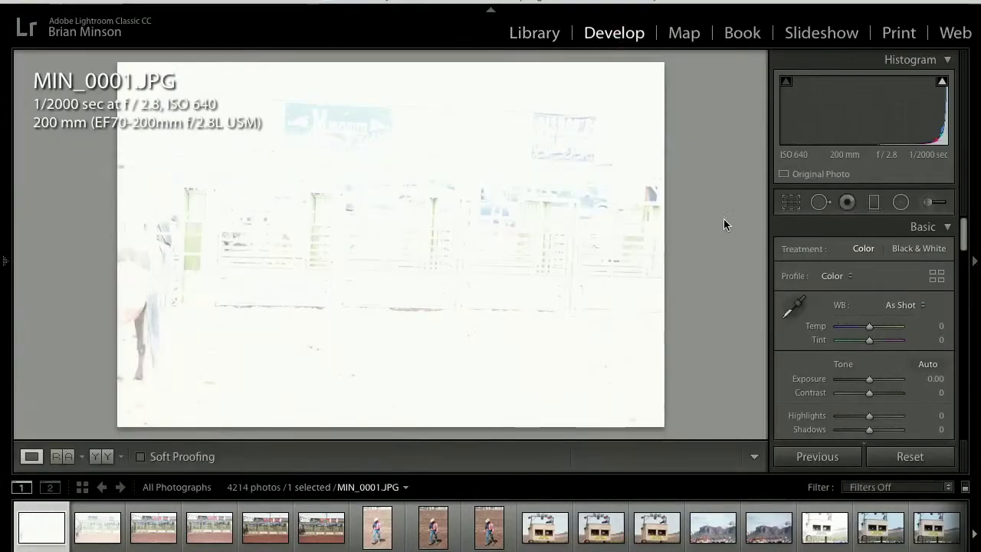
{"action": "key", "text": "Right"}
{"action": "key", "text": "Right"}
{"action": "key", "text": "Right"}
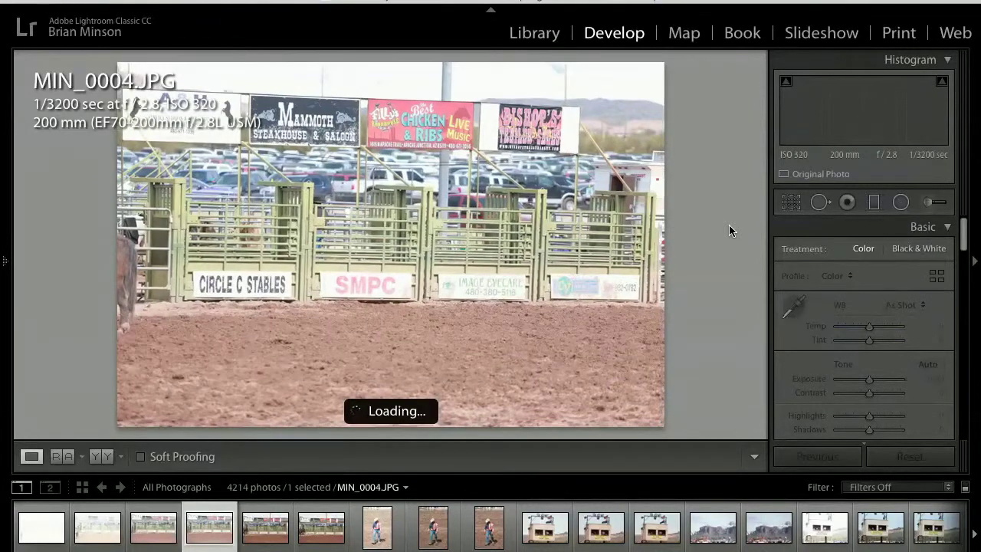
{"action": "key", "text": "Right"}
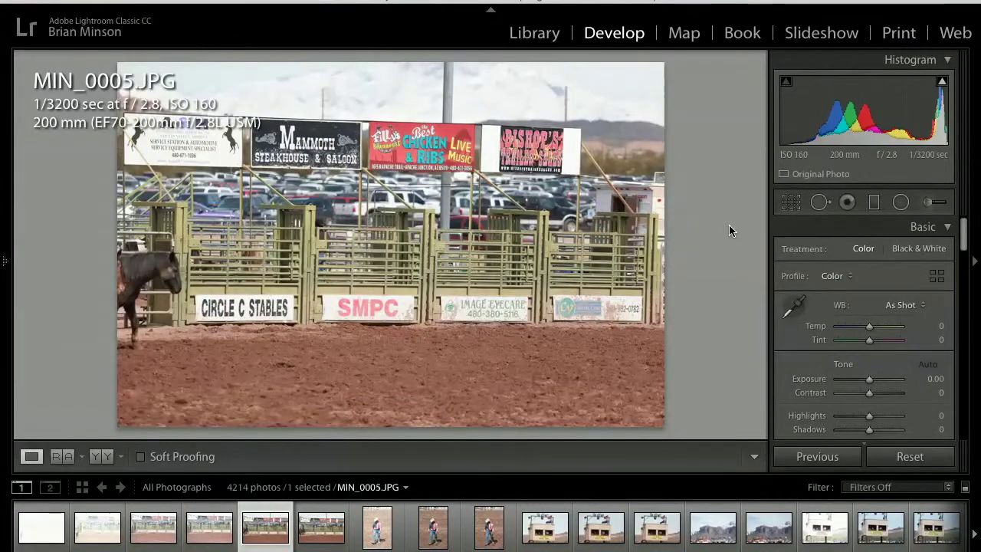
{"action": "key", "text": "Right"}
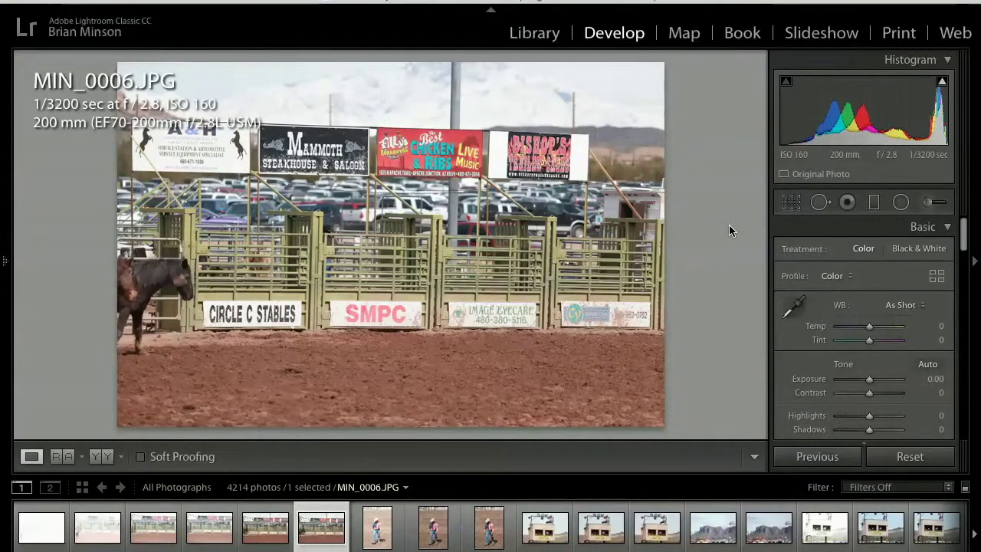
Review the photos of the walking cowboy, the announcer's booth and the mountains, through MIN_0015.JPG
{"action": "key", "text": "Right"}
{"action": "key", "text": "Right"}
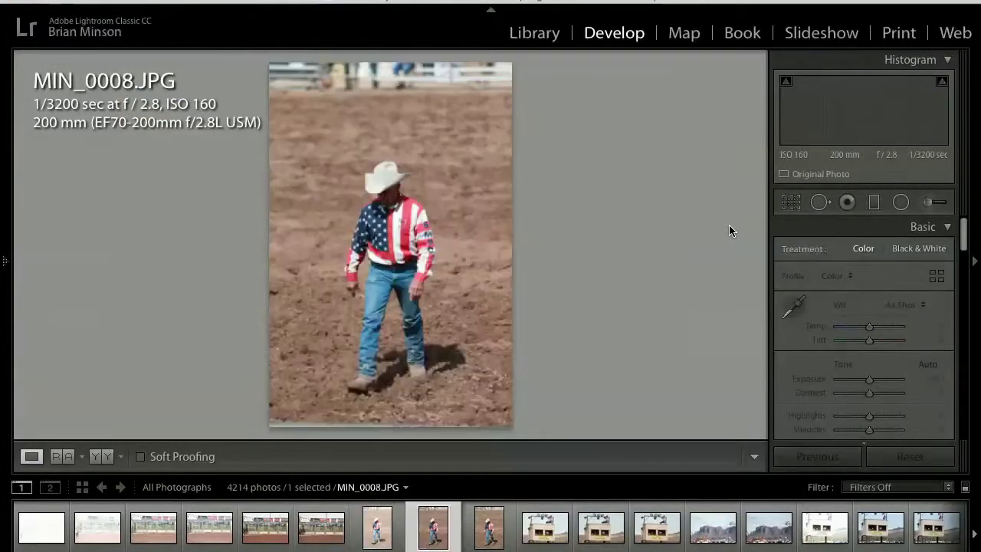
{"action": "key", "text": "Right"}
{"action": "key", "text": "Right"}
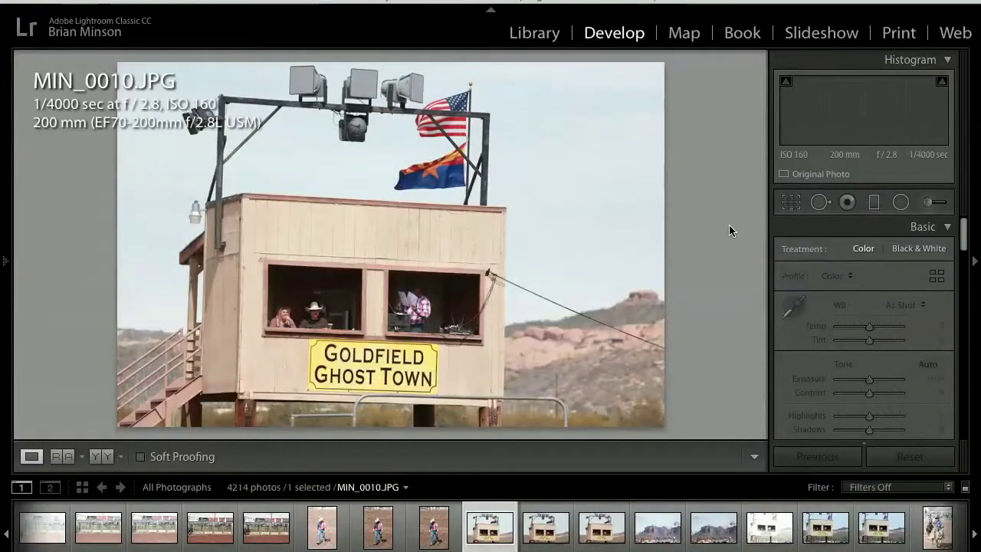
{"action": "key", "text": "Right"}
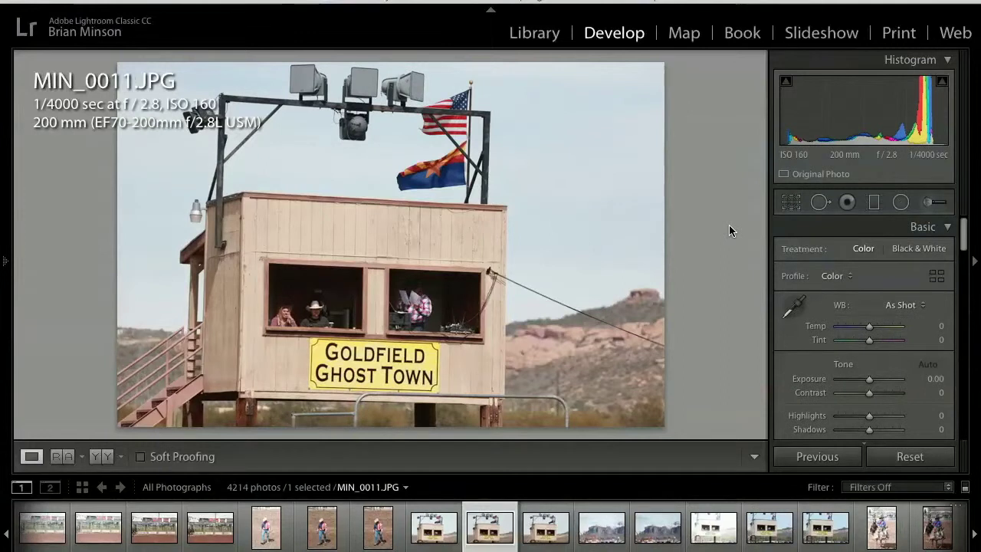
{"action": "key", "text": "Right"}
{"action": "key", "text": "Right"}
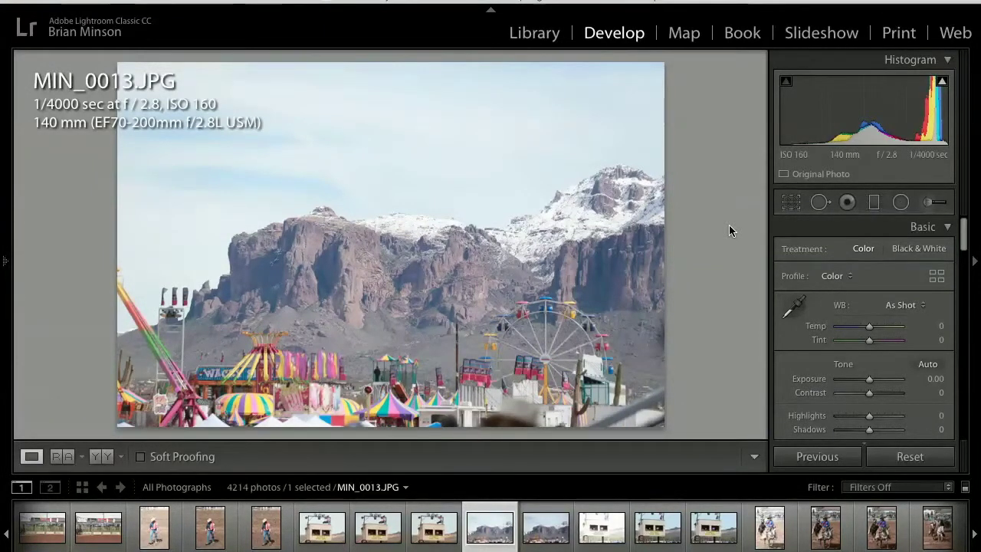
{"action": "key", "text": "Right"}
{"action": "key", "text": "Right"}
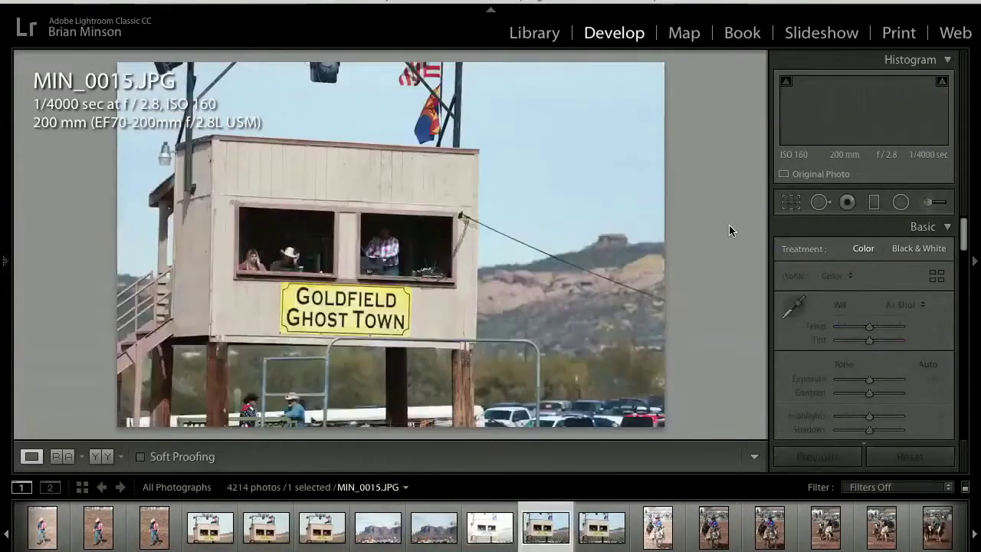
Browse the shots of mounted riders leading horses and the wide arena views, through MIN_0028.JPG
{"action": "key", "text": "Right"}
{"action": "key", "text": "Right"}
{"action": "key", "text": "Right"}
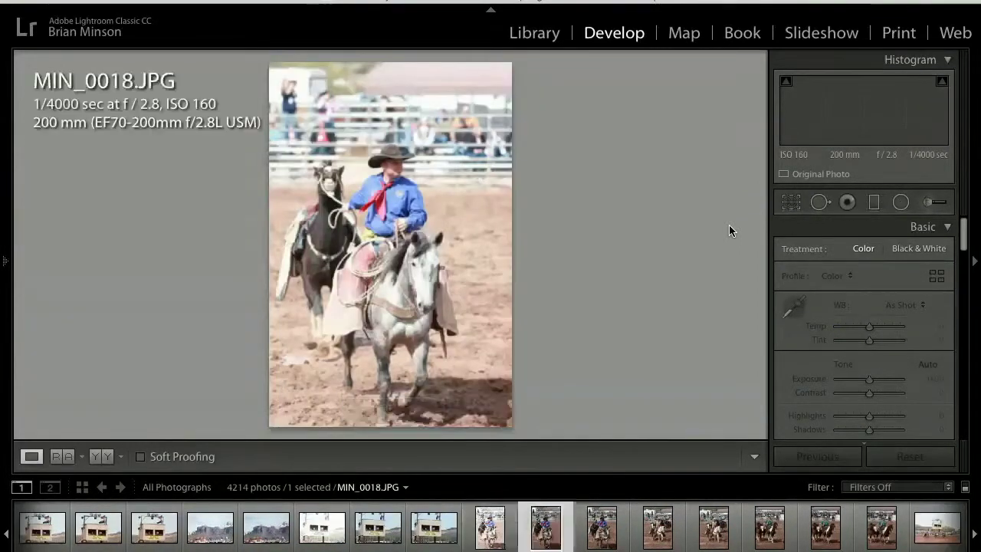
{"action": "key", "text": "Right"}
{"action": "key", "text": "Right"}
{"action": "key", "text": "Right"}
{"action": "key", "text": "Right"}
{"action": "key", "text": "Right"}
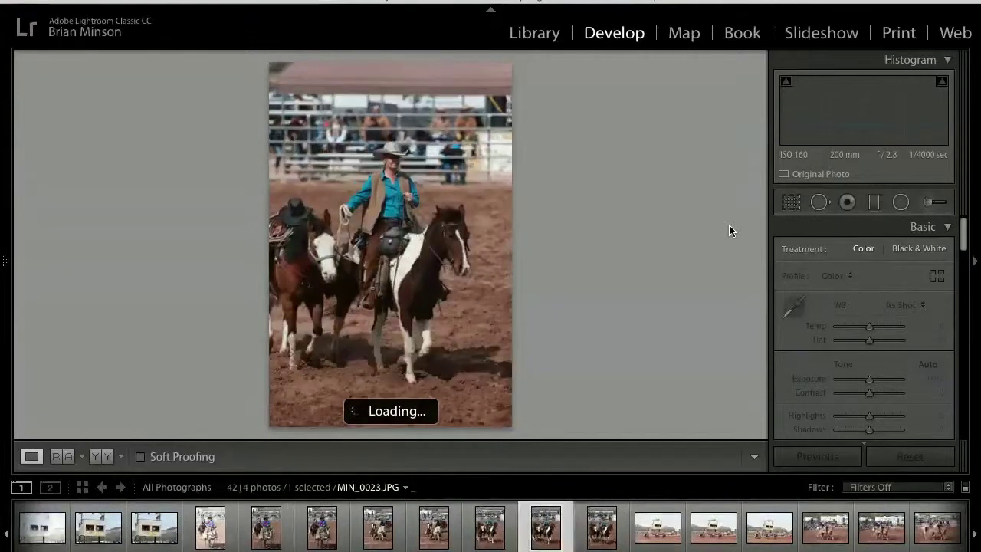
{"action": "key", "text": "Right"}
{"action": "key", "text": "Right"}
{"action": "key", "text": "Right"}
{"action": "key", "text": "Right"}
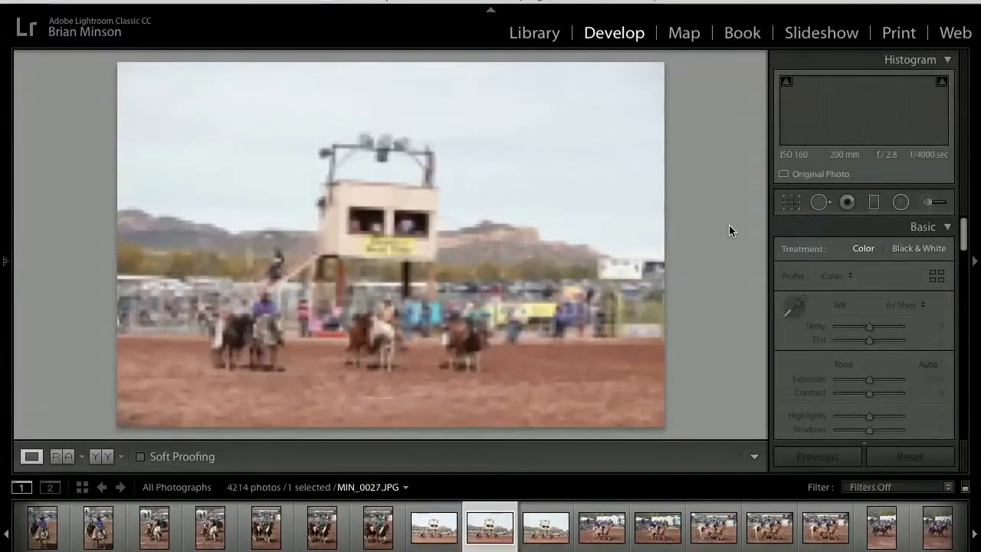
{"action": "key", "text": "Right"}
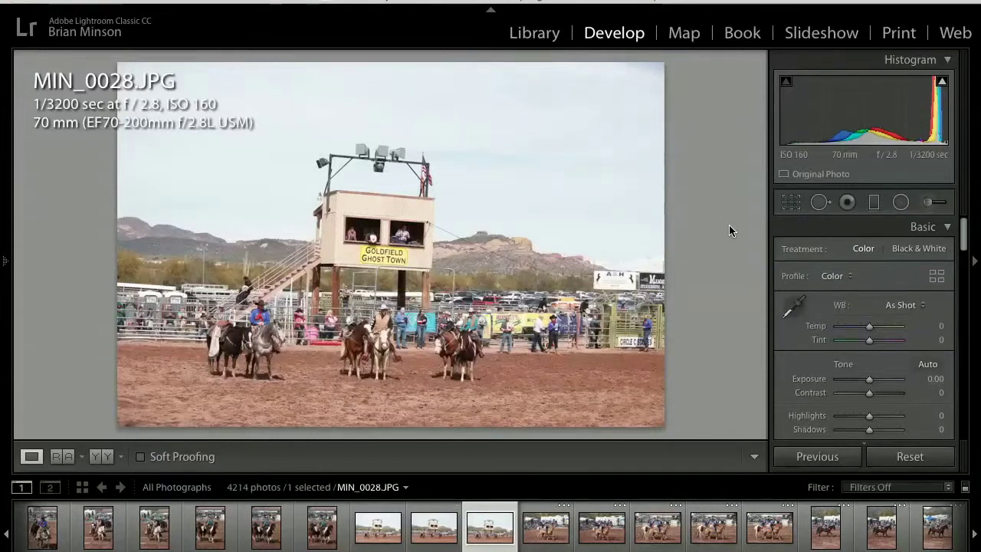
Look through the photos of riders in patriotic shirts up to the group ceremony shot MIN_0048.JPG
{"action": "key", "text": "Right"}
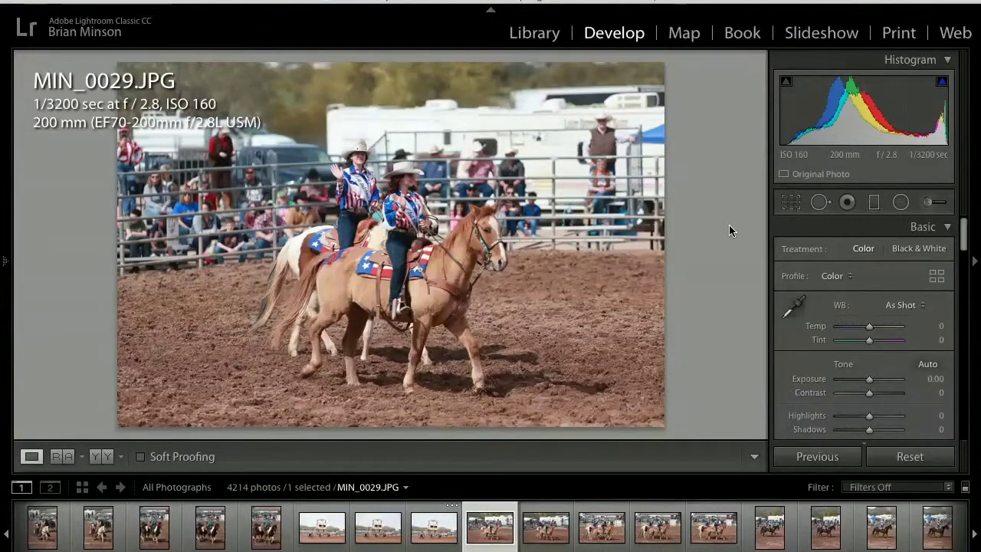
{"action": "key", "text": "Right"}
{"action": "key", "text": "Right"}
{"action": "key", "text": "Right"}
{"action": "key", "text": "Right"}
{"action": "key", "text": "Right"}
{"action": "key", "text": "Right"}
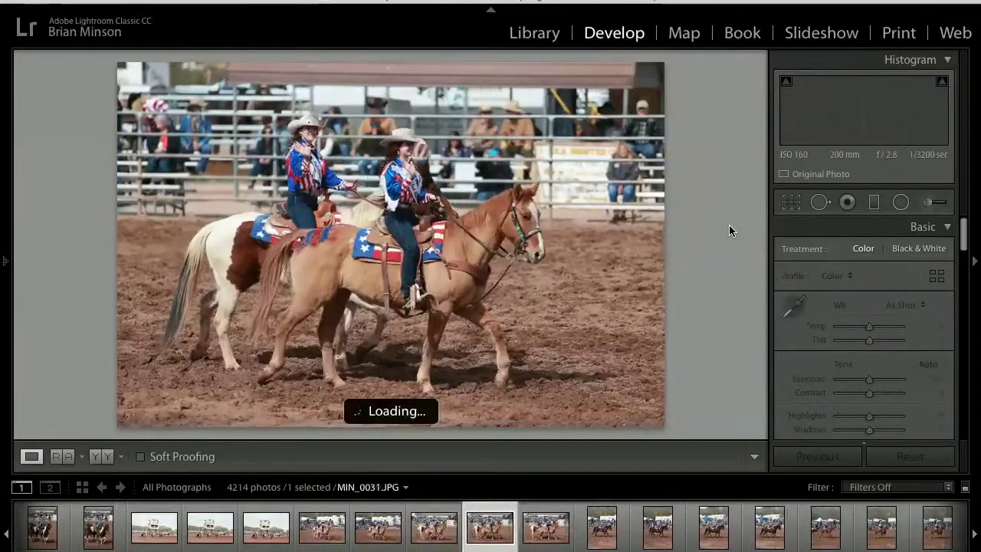
{"action": "key", "text": "Right"}
{"action": "key", "text": "Right"}
{"action": "key", "text": "Right"}
{"action": "key", "text": "Right"}
{"action": "key", "text": "Right"}
{"action": "key", "text": "Right"}
{"action": "key", "text": "Right"}
{"action": "key", "text": "Right"}
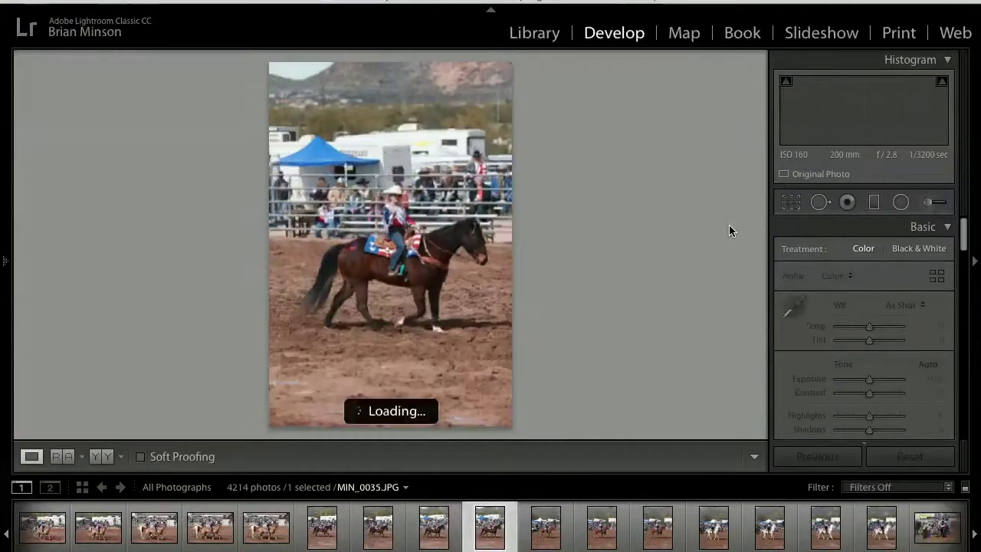
{"action": "key", "text": "Right"}
{"action": "key", "text": "Right"}
{"action": "key", "text": "Right"}
{"action": "key", "text": "Right"}
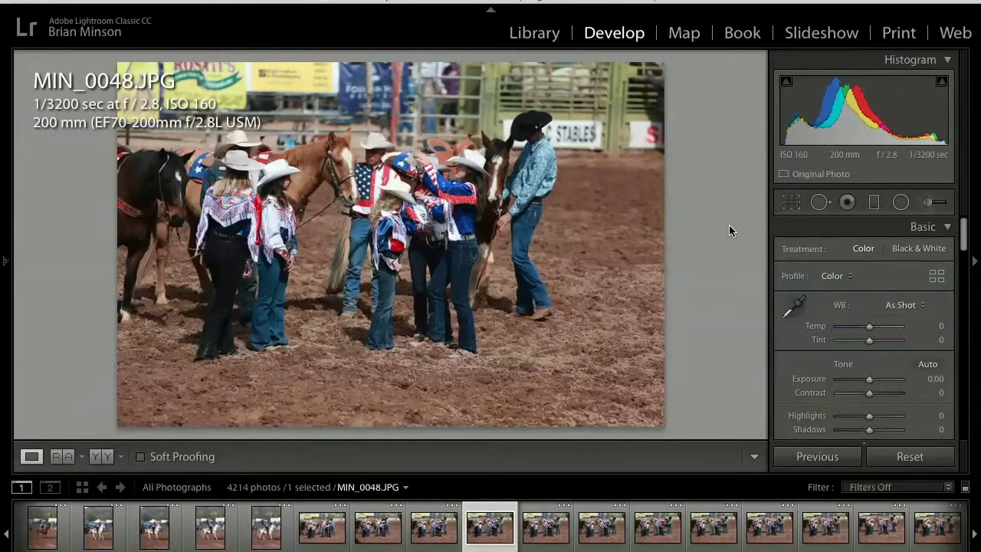
Compare the near-identical burst shots of the group ceremony one by one, through MIN_0071.JPG
{"action": "key", "text": "Right"}
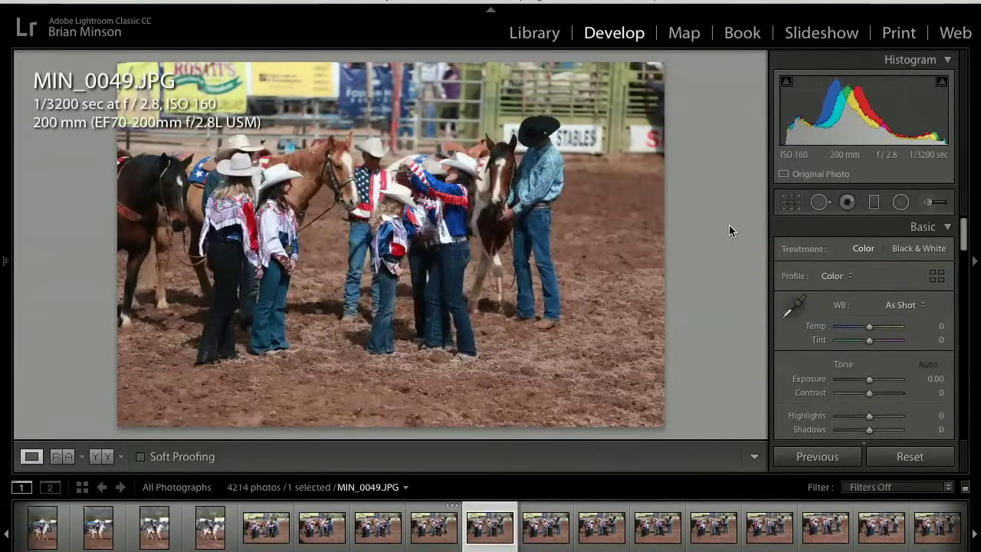
{"action": "key", "text": "Right"}
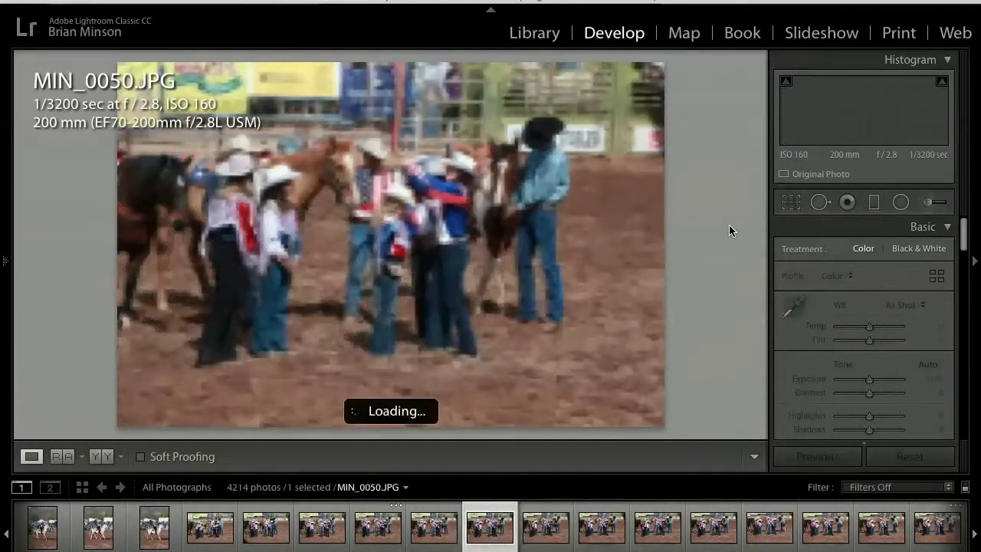
{"action": "key", "text": "Right"}
{"action": "key", "text": "Right"}
{"action": "key", "text": "Right"}
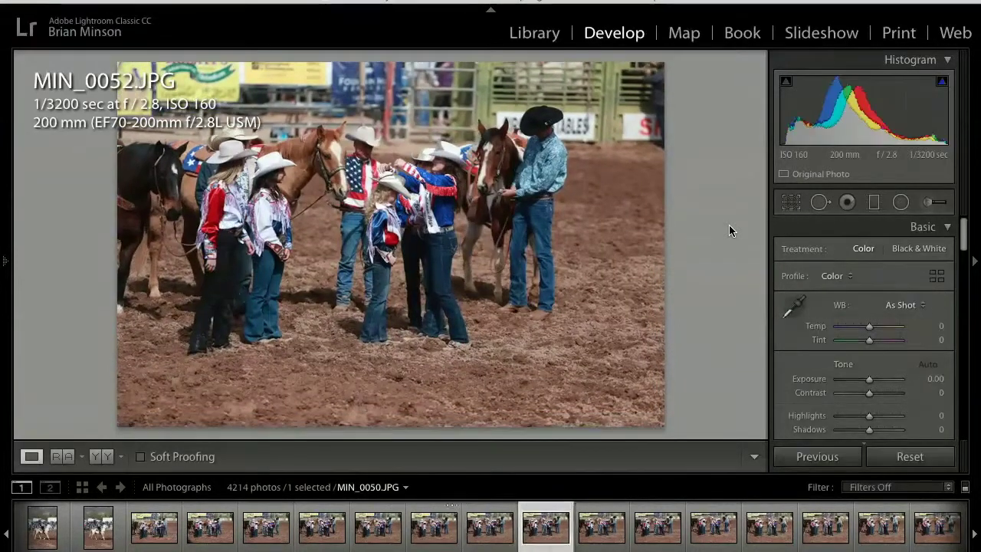
{"action": "key", "text": "Right"}
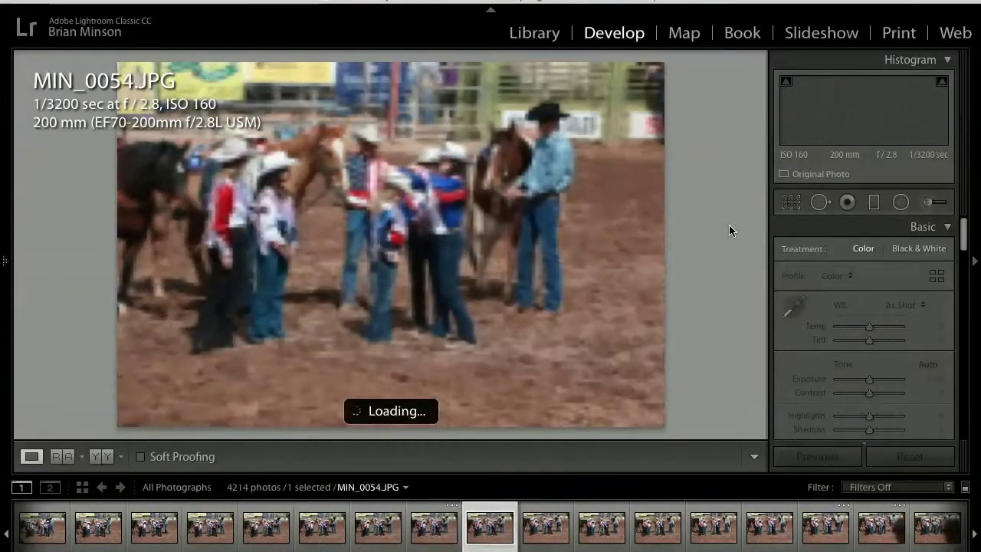
{"action": "key", "text": "Right"}
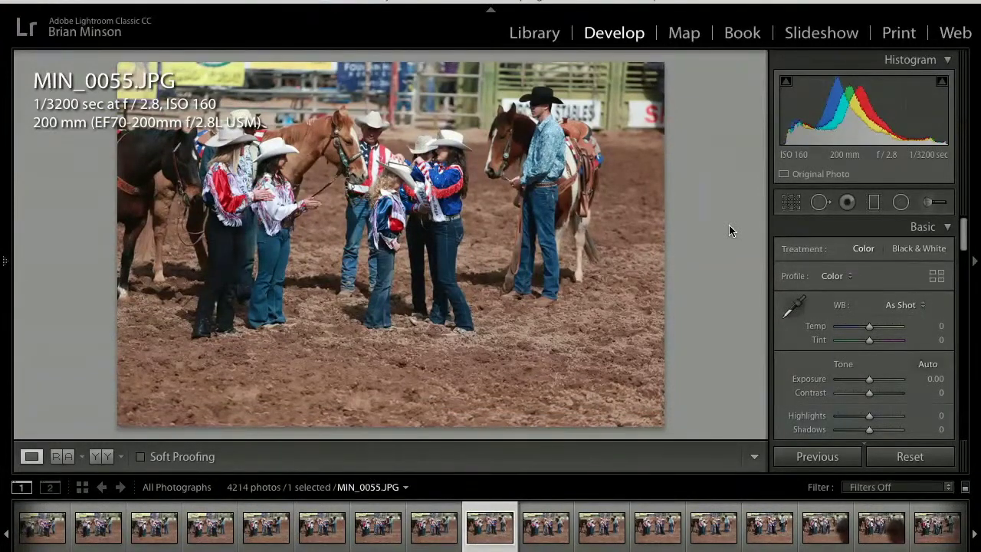
{"action": "key", "text": "Right"}
{"action": "key", "text": "Right"}
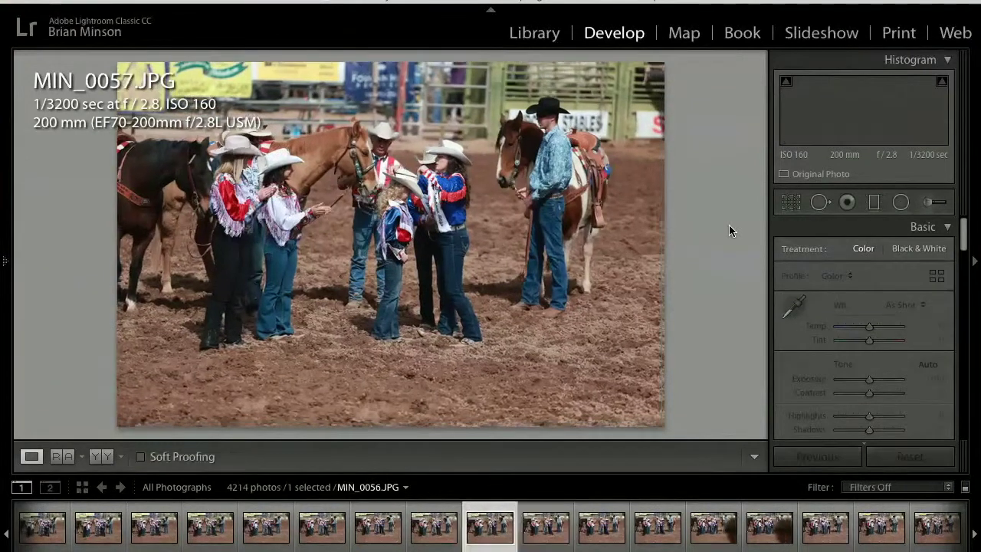
{"action": "key", "text": "Right"}
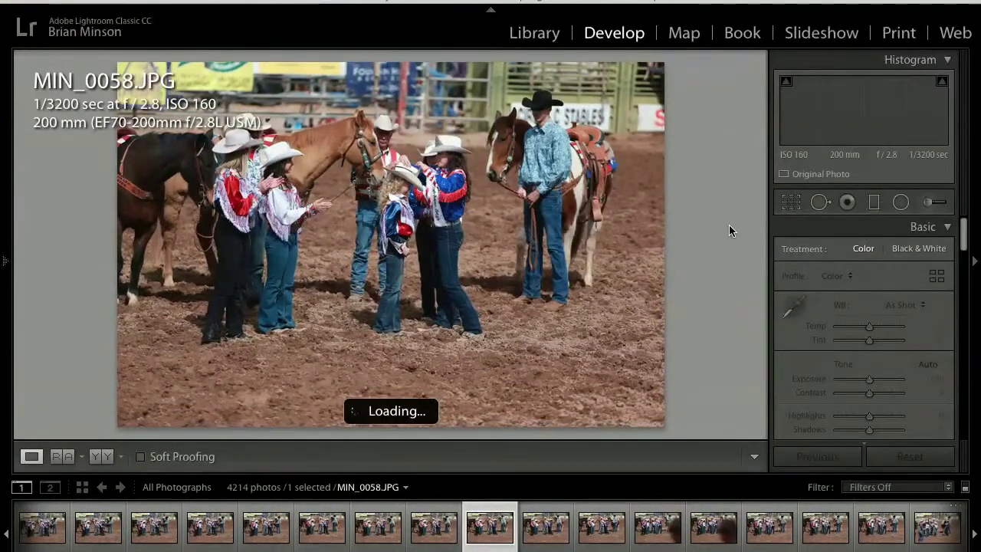
{"action": "key", "text": "Right"}
{"action": "key", "text": "Right"}
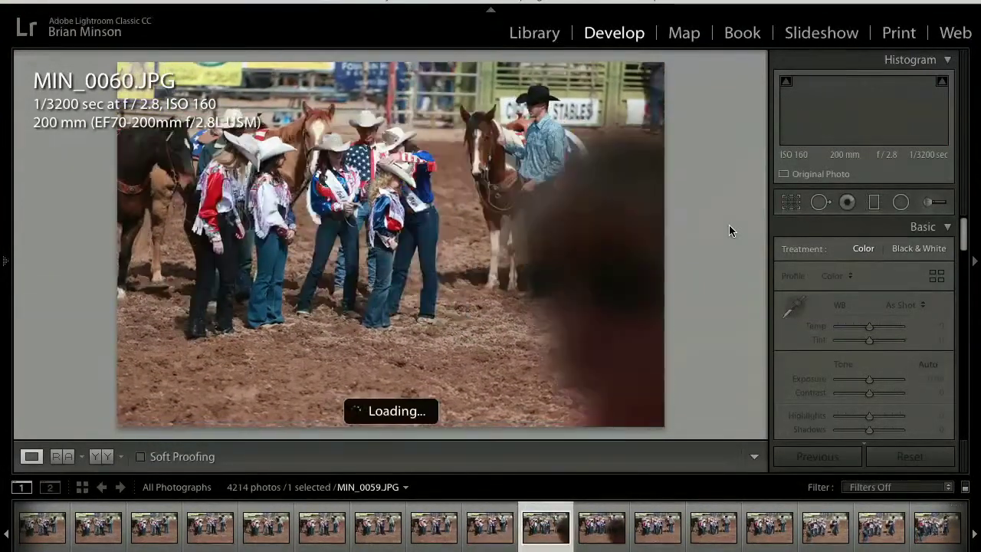
{"action": "key", "text": "Right"}
{"action": "key", "text": "Right"}
{"action": "key", "text": "Right"}
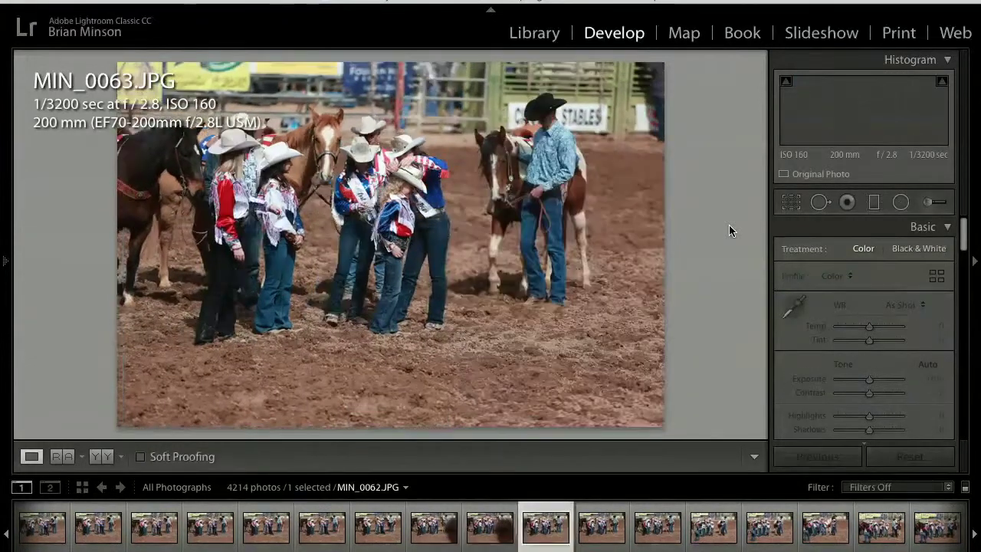
{"action": "key", "text": "Right"}
{"action": "key", "text": "Right"}
{"action": "key", "text": "Right"}
{"action": "key", "text": "Right"}
{"action": "key", "text": "Right"}
{"action": "key", "text": "Right"}
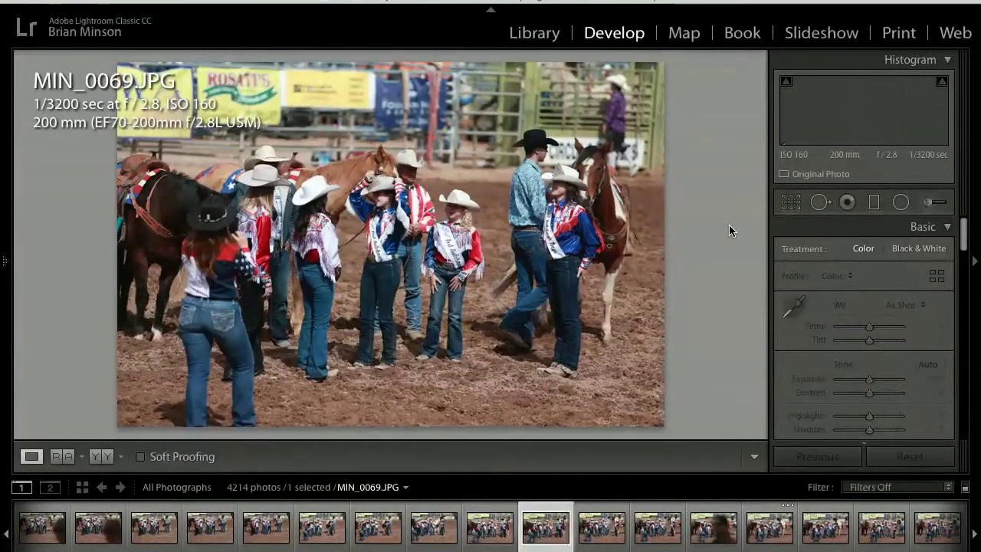
{"action": "key", "text": "Right"}
{"action": "key", "text": "Right"}
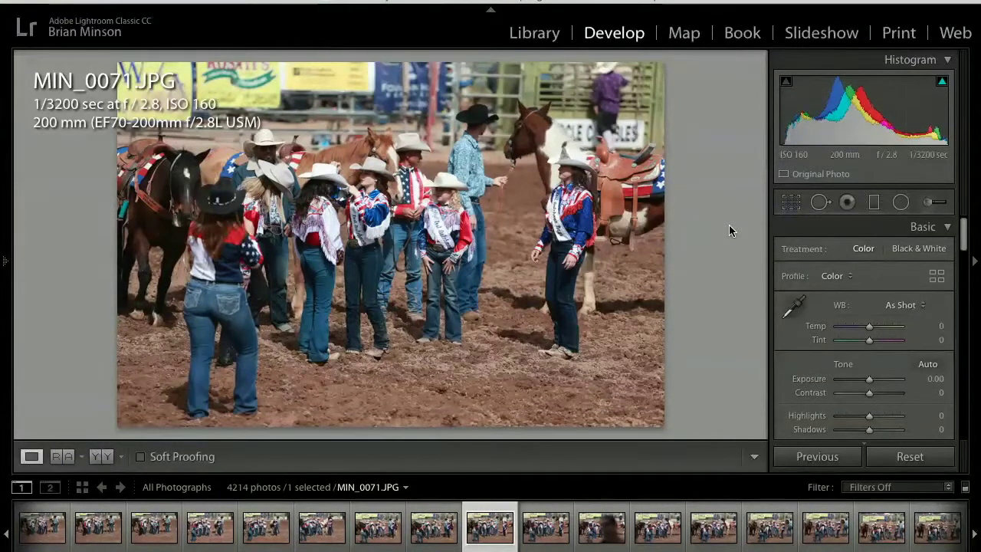
Skim the remaining group ceremony photos quickly, up to MIN_0104.JPG
{"action": "key", "text": "Right"}
{"action": "key", "text": "Right"}
{"action": "key", "text": "Right"}
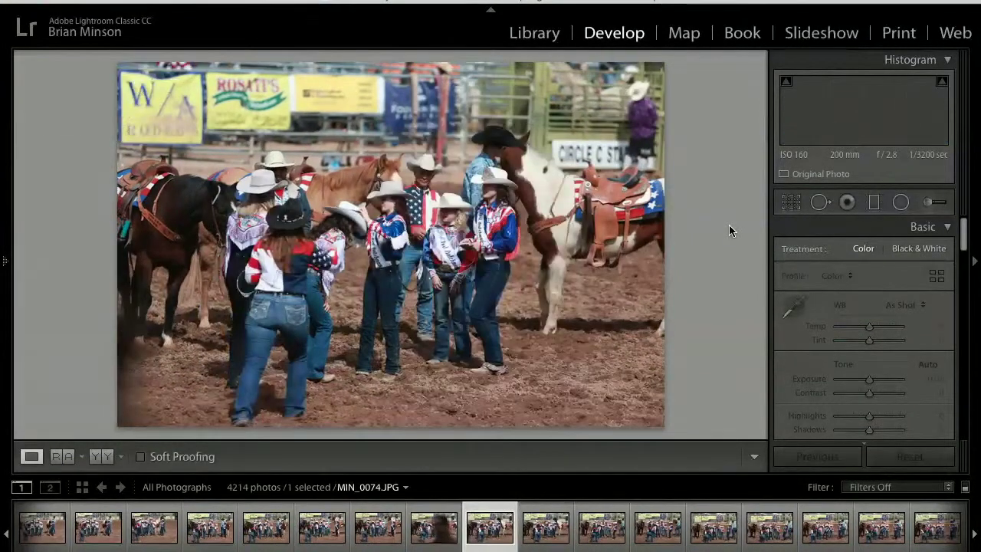
{"action": "key", "text": "Right"}
{"action": "key", "text": "Right"}
{"action": "key", "text": "Right"}
{"action": "key", "text": "Right"}
{"action": "key", "text": "Right"}
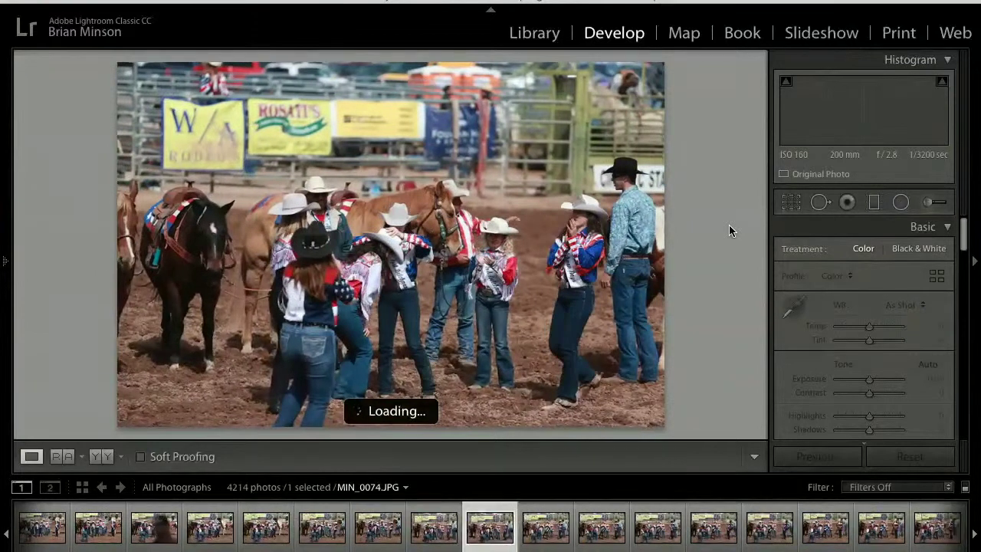
{"action": "key", "text": "Right"}
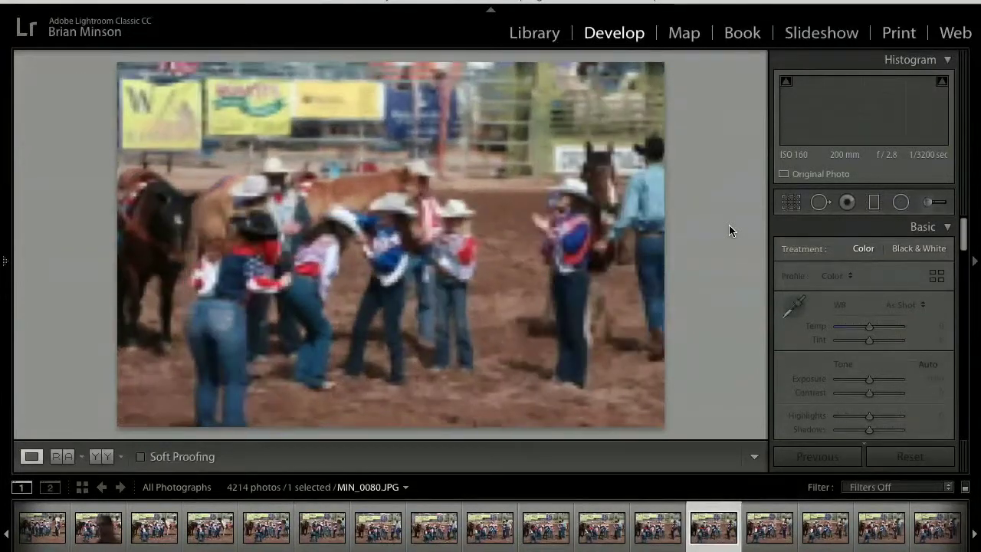
{"action": "key", "text": "Right"}
{"action": "key", "text": "Right"}
{"action": "key", "text": "Right"}
{"action": "key", "text": "Right"}
{"action": "key", "text": "Right"}
{"action": "key", "text": "Right"}
{"action": "key", "text": "Right"}
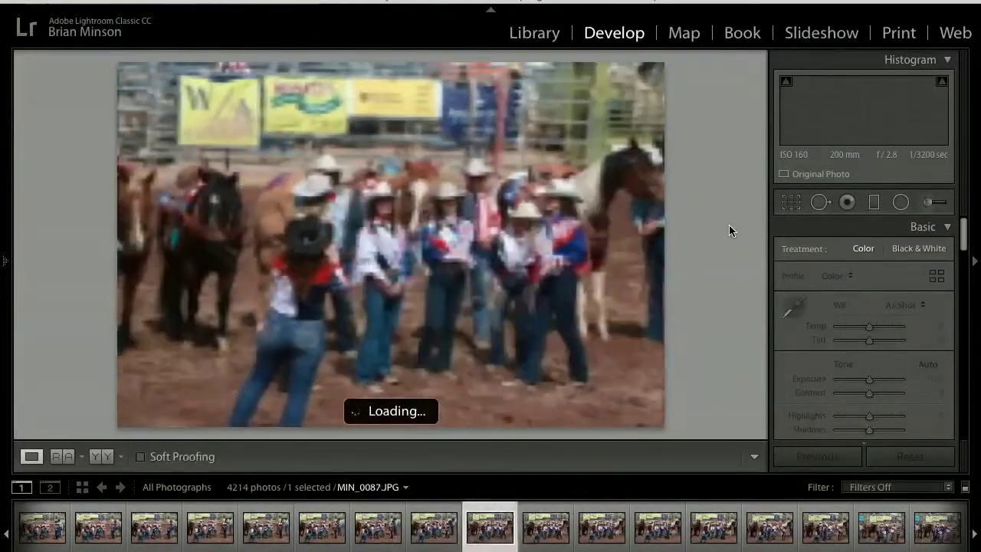
{"action": "key", "text": "Right"}
{"action": "key", "text": "Right"}
{"action": "key", "text": "Right"}
{"action": "key", "text": "Right"}
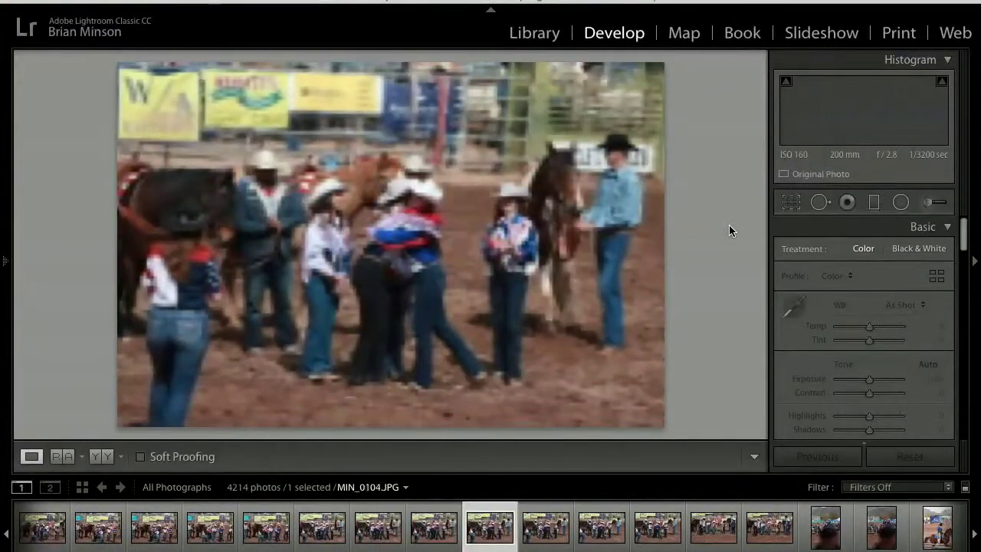
Advance past the group shots and examine the flag-bearing riders through MIN_0116.JPG
{"action": "key", "text": "Right"}
{"action": "key", "text": "Right"}
{"action": "key", "text": "Right"}
{"action": "key", "text": "Right"}
{"action": "key", "text": "Right"}
{"action": "key", "text": "Right"}
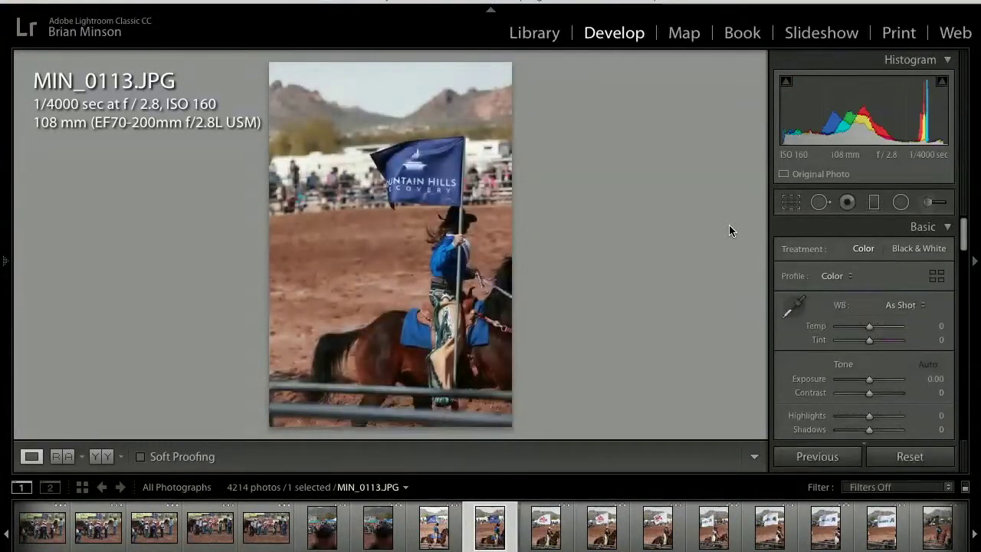
{"action": "key", "text": "Right"}
{"action": "key", "text": "Right"}
{"action": "key", "text": "Right"}
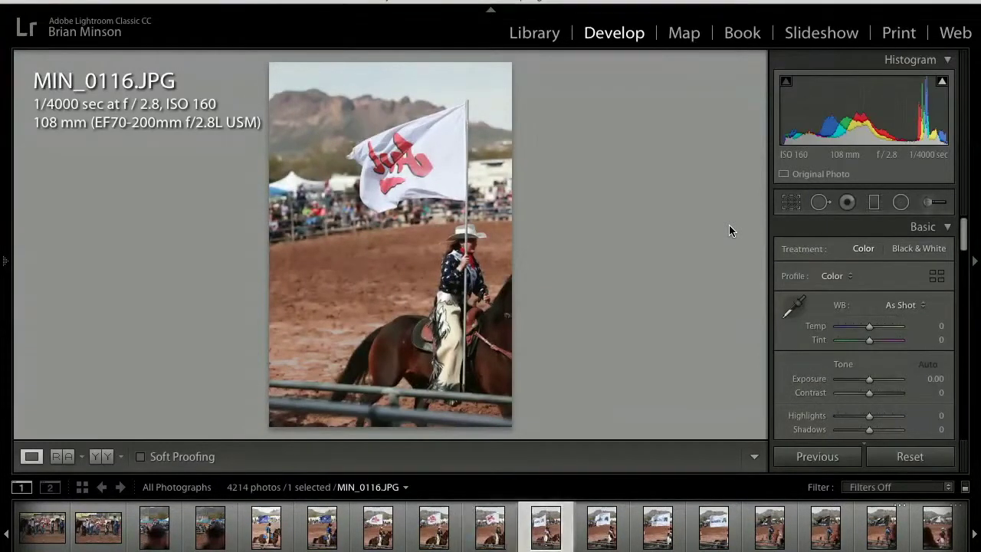
Examine the riders carrying sponsor flags one by one, from MIN_0117.JPG through MIN_0125.JPG
{"action": "key", "text": "Right"}
{"action": "key", "text": "Right"}
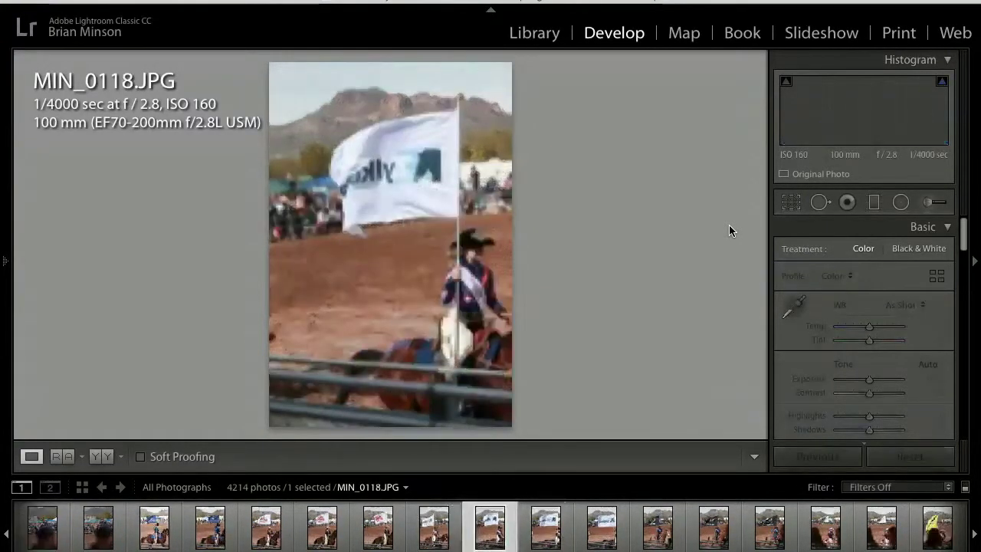
{"action": "key", "text": "Right"}
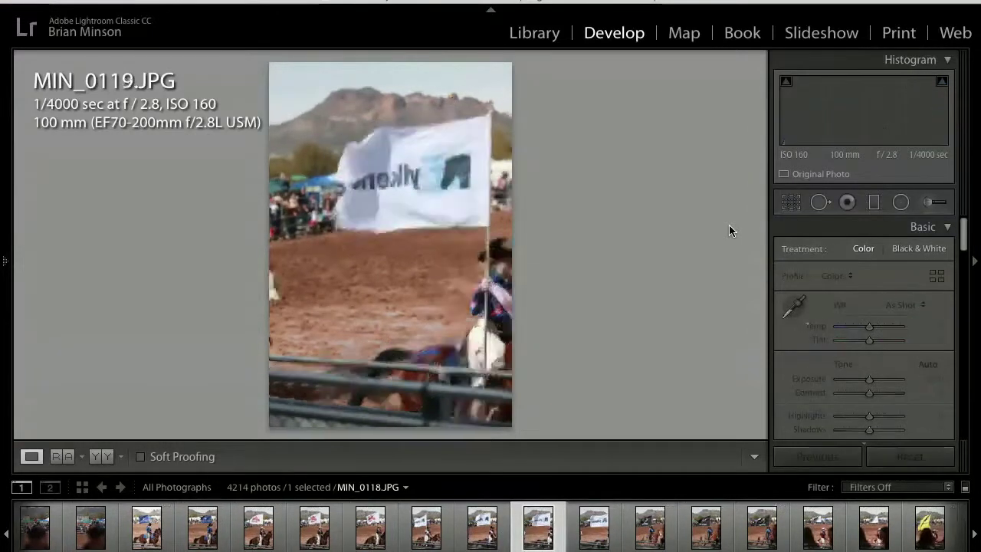
{"action": "key", "text": "Right"}
{"action": "key", "text": "Right"}
{"action": "key", "text": "Right"}
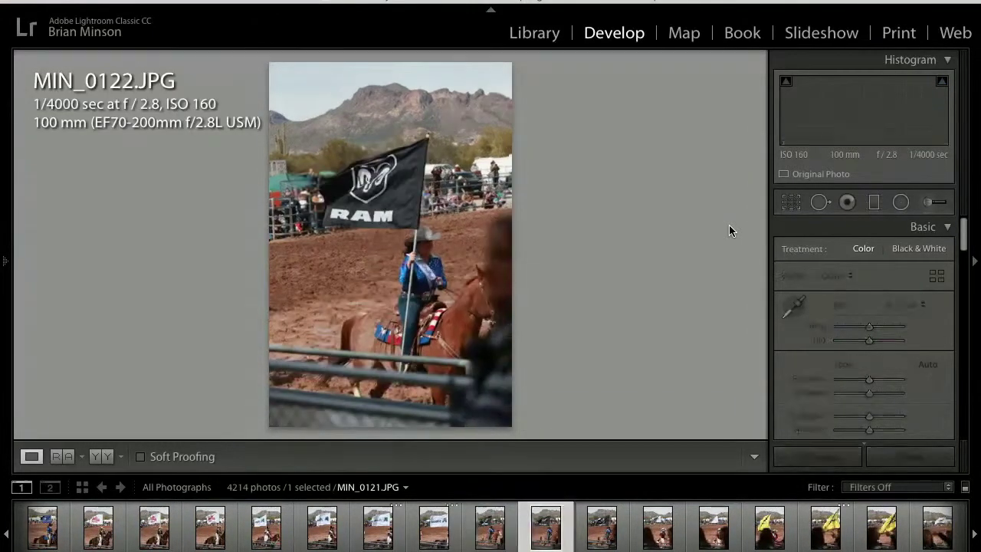
{"action": "key", "text": "Right"}
{"action": "key", "text": "Right"}
{"action": "key", "text": "Right"}
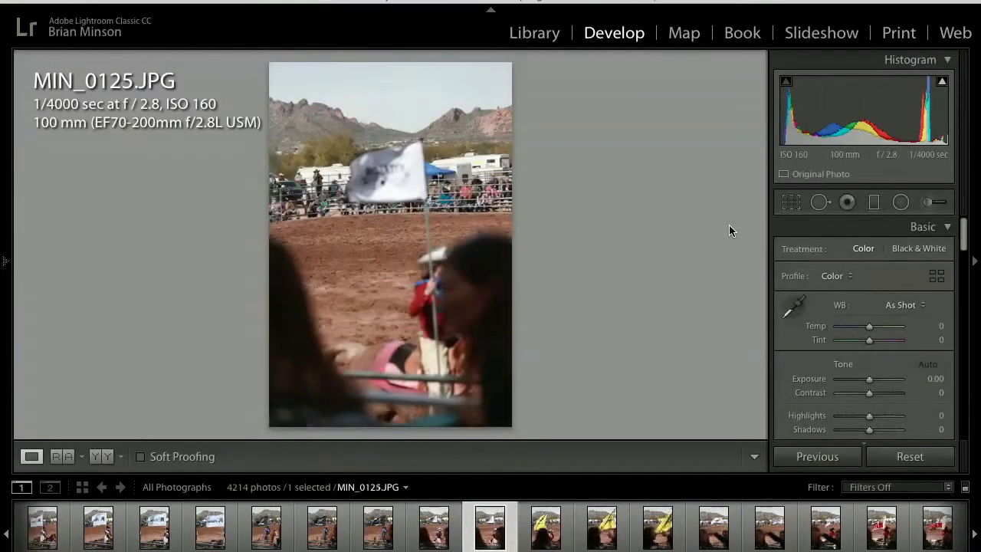
Check the yellow, white and red-lettered flag shots with spectators in the foreground, through MIN_0134.JPG
{"action": "key", "text": "Right"}
{"action": "key", "text": "Right"}
{"action": "key", "text": "Right"}
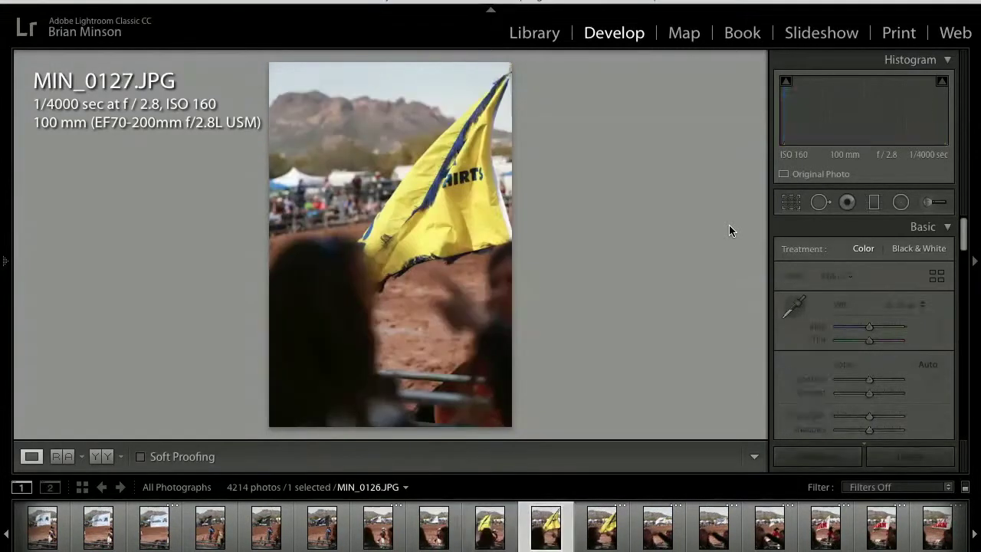
{"action": "key", "text": "Right"}
{"action": "key", "text": "Right"}
{"action": "key", "text": "Right"}
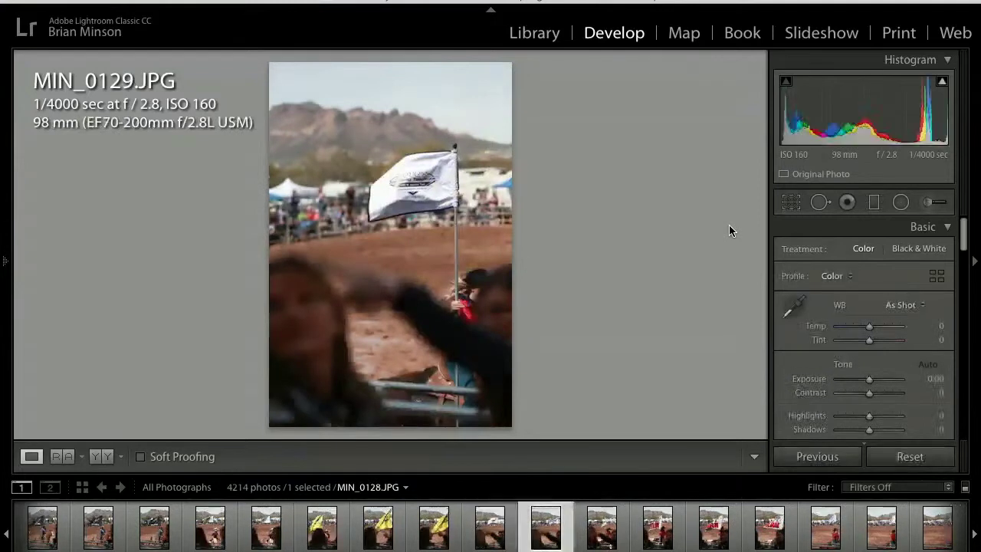
{"action": "key", "text": "Left"}
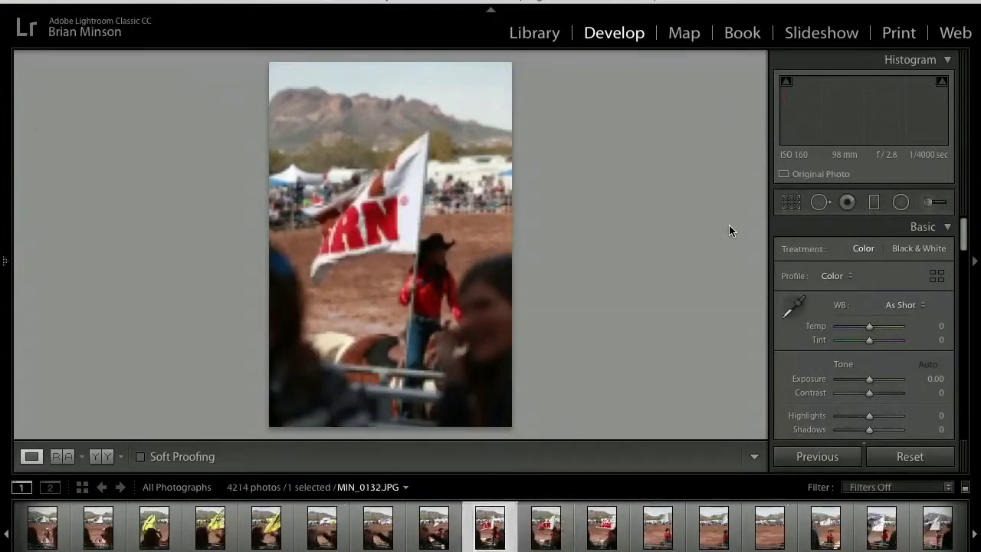
{"action": "key", "text": "Right"}
{"action": "key", "text": "Right"}
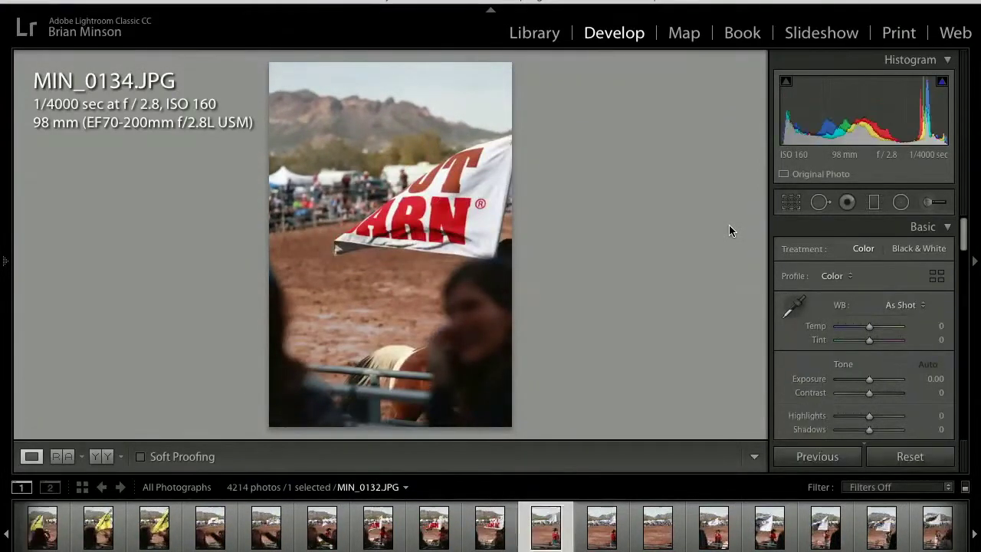
Skim the remaining flag-bearing rider photos quickly, up to the three waving riders in MIN_0167.JPG
{"action": "key", "text": "Right"}
{"action": "key", "text": "Right"}
{"action": "key", "text": "Right"}
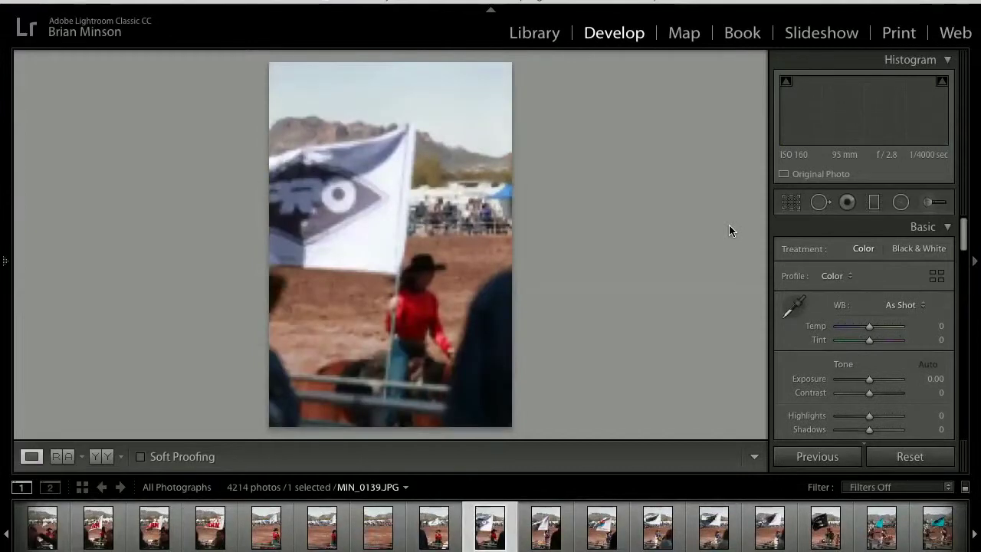
{"action": "key", "text": "Right"}
{"action": "key", "text": "Right"}
{"action": "key", "text": "Left"}
{"action": "key", "text": "Right"}
{"action": "key", "text": "Right"}
{"action": "key", "text": "Right"}
{"action": "key", "text": "Right"}
{"action": "key", "text": "Right"}
{"action": "key", "text": "Right"}
{"action": "key", "text": "Right"}
{"action": "key", "text": "Right"}
{"action": "key", "text": "Right"}
{"action": "key", "text": "Right"}
{"action": "key", "text": "Right"}
{"action": "key", "text": "Right"}
{"action": "key", "text": "Right"}
{"action": "key", "text": "Right"}
{"action": "key", "text": "Right"}
{"action": "key", "text": "Right"}
{"action": "key", "text": "Right"}
{"action": "key", "text": "Right"}
{"action": "key", "text": "Right"}
{"action": "key", "text": "Right"}
{"action": "key", "text": "Right"}
{"action": "key", "text": "Right"}
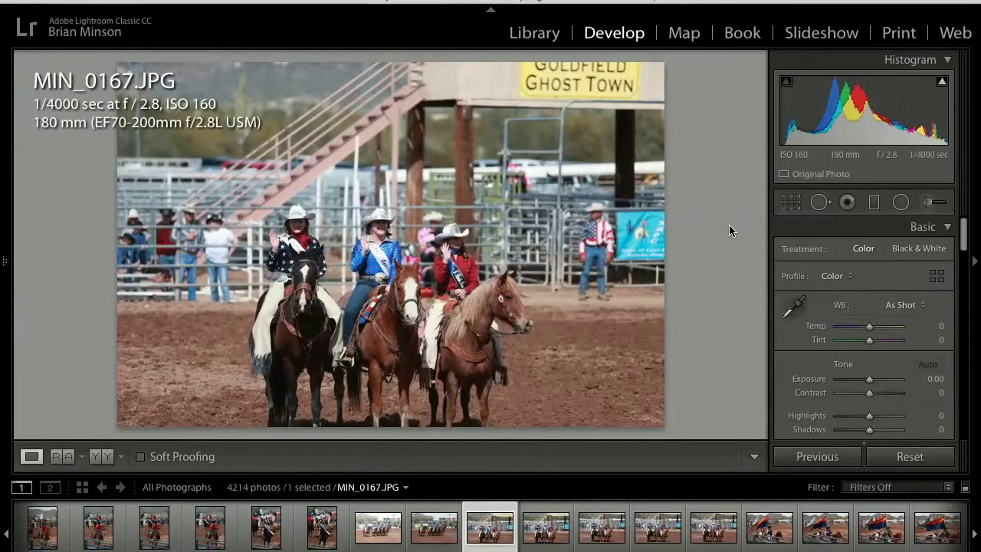
Compare the burst shots of the three waving riders and the Arizona flag riders, returning to MIN_0174.JPG
{"action": "key", "text": "Right"}
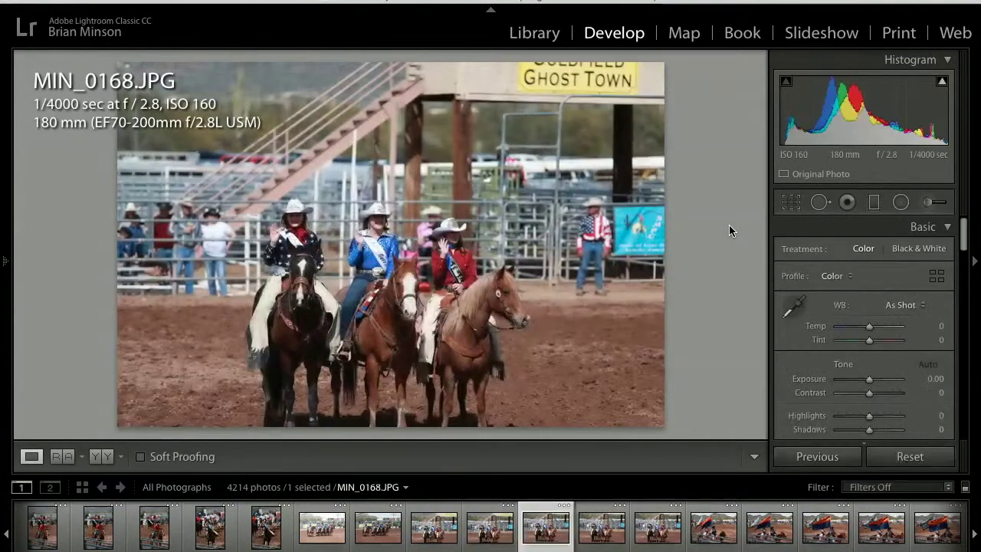
{"action": "key", "text": "Right"}
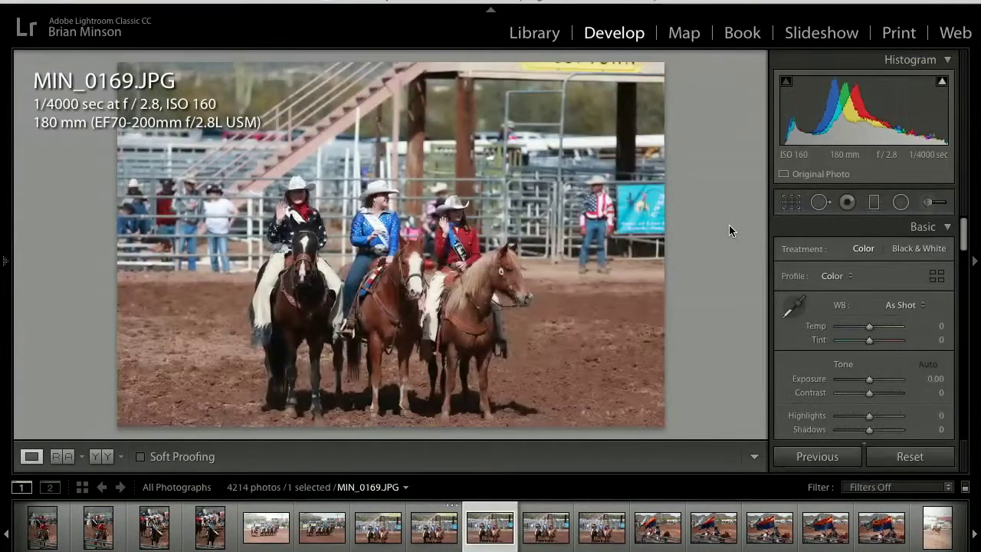
{"action": "key", "text": "Right"}
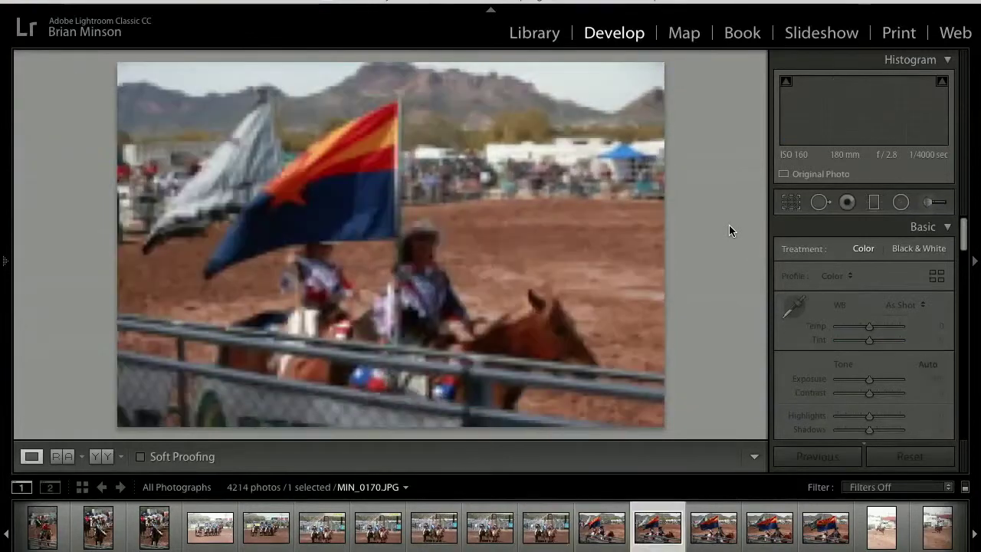
{"action": "key", "text": "Right"}
{"action": "key", "text": "Right"}
{"action": "key", "text": "Right"}
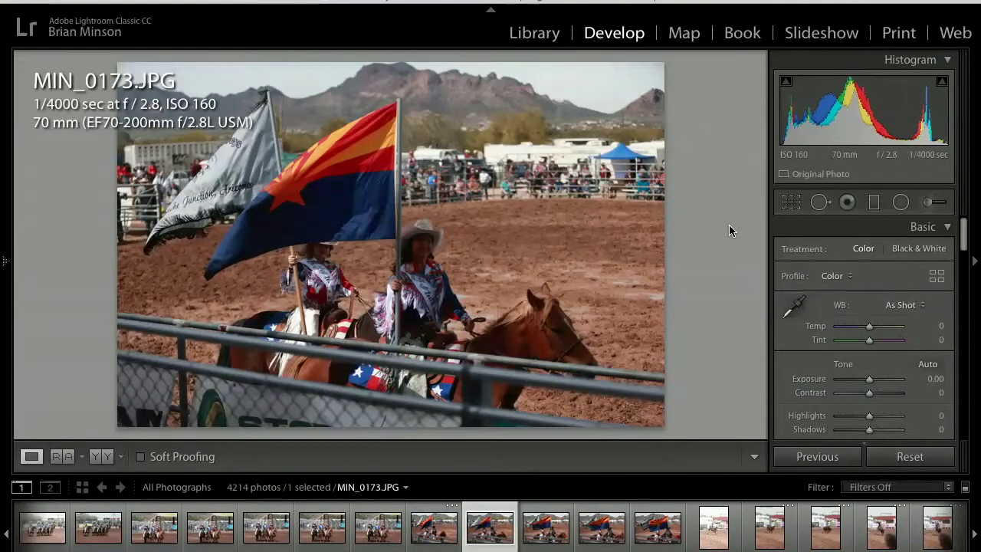
{"action": "key", "text": "Right"}
{"action": "key", "text": "Right"}
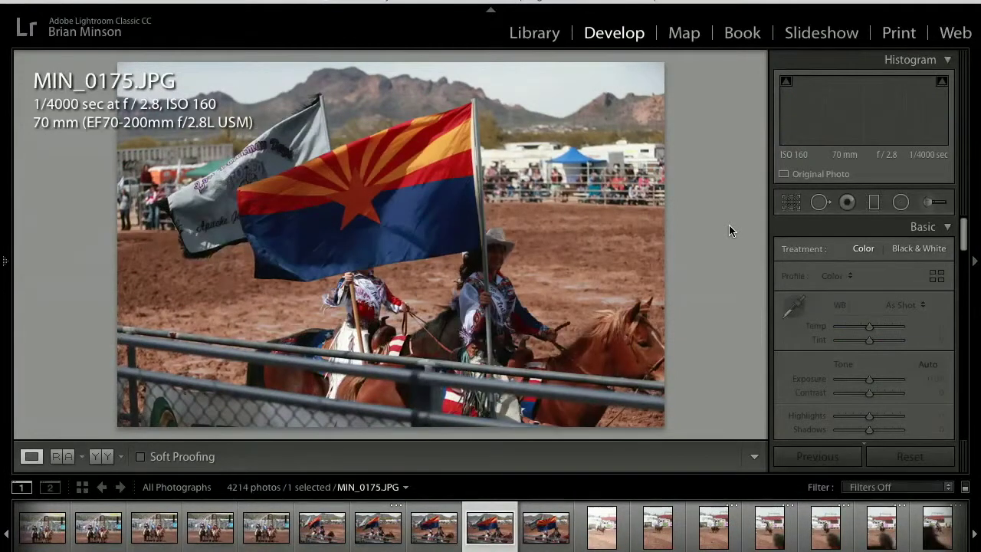
{"action": "key", "text": "Left"}
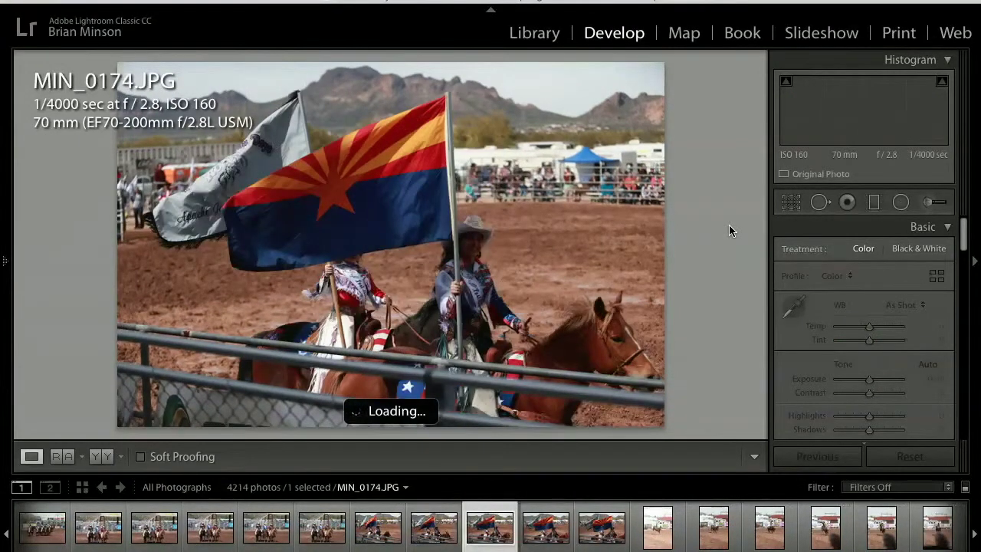
Apply Auto tone to MIN_0174.JPG and adjust Exposure to +0.95 and Contrast to +4
{"action": "left_click", "coordinate": [927, 365]}
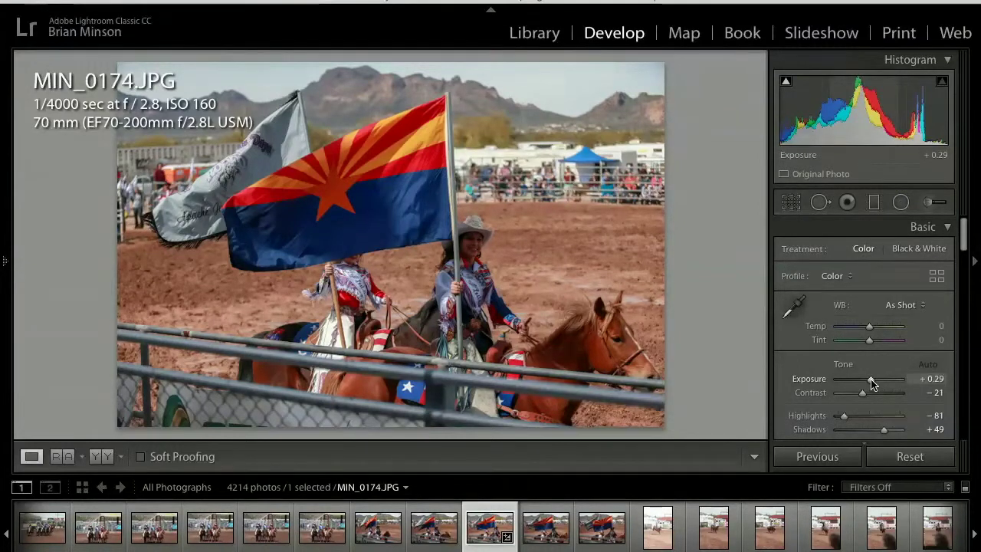
{"action": "left_click_drag", "start_coordinate": [871, 383], "coordinate": [876, 384]}
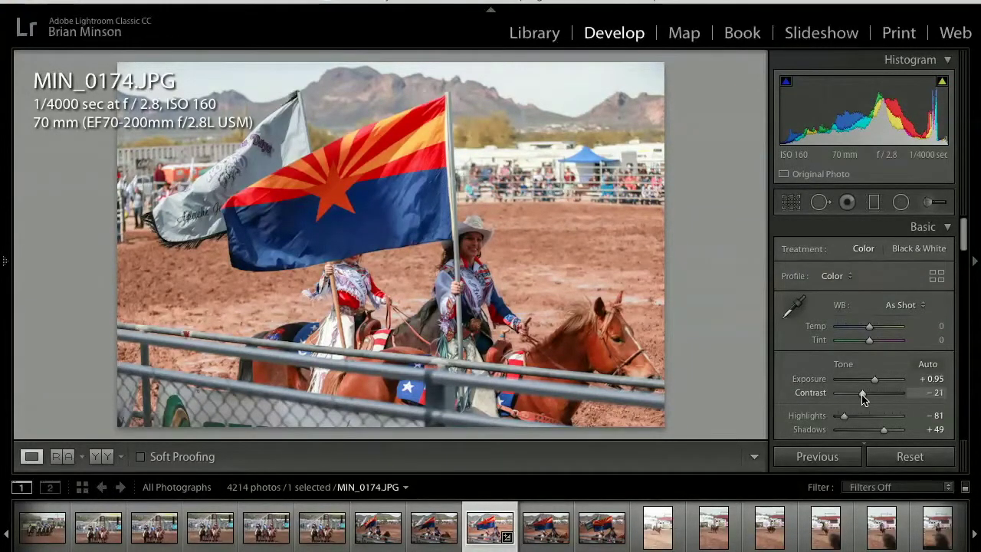
{"action": "left_click_drag", "start_coordinate": [863, 397], "coordinate": [871, 399]}
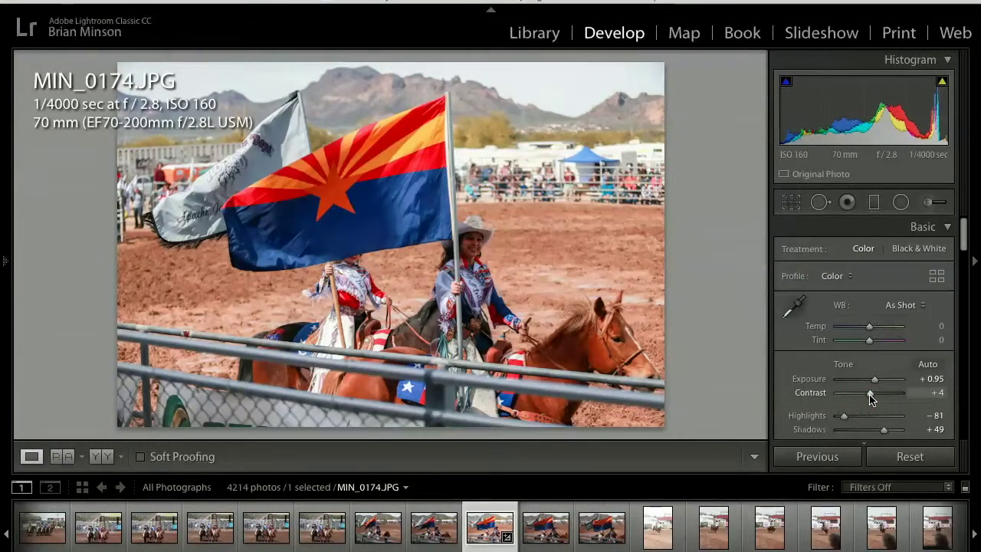
Raise the flag photo's Shadows to +80, Whites to +59 and Clarity to +11
{"action": "scroll", "coordinate": [867, 404], "scroll_direction": "down", "scroll_amount": 3}
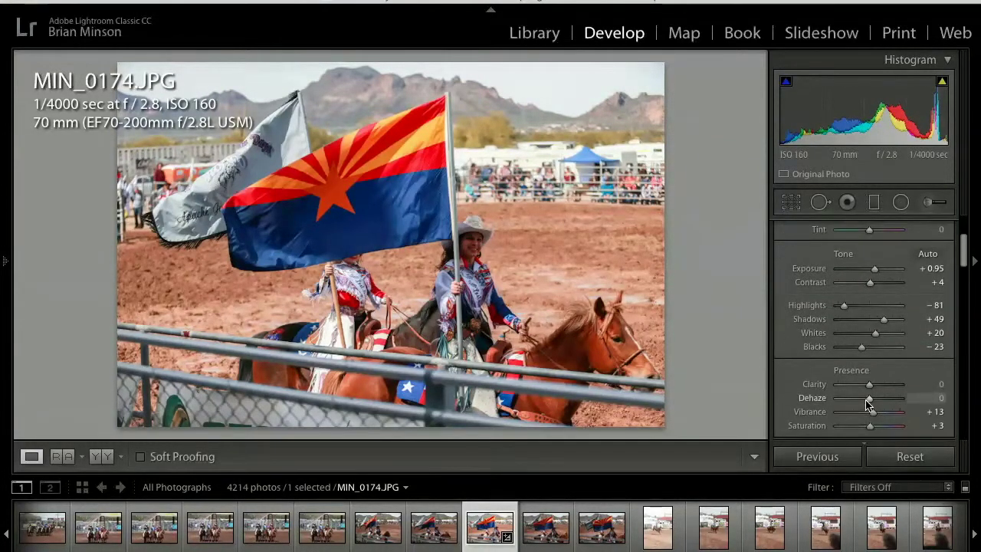
{"action": "left_click", "coordinate": [893, 320]}
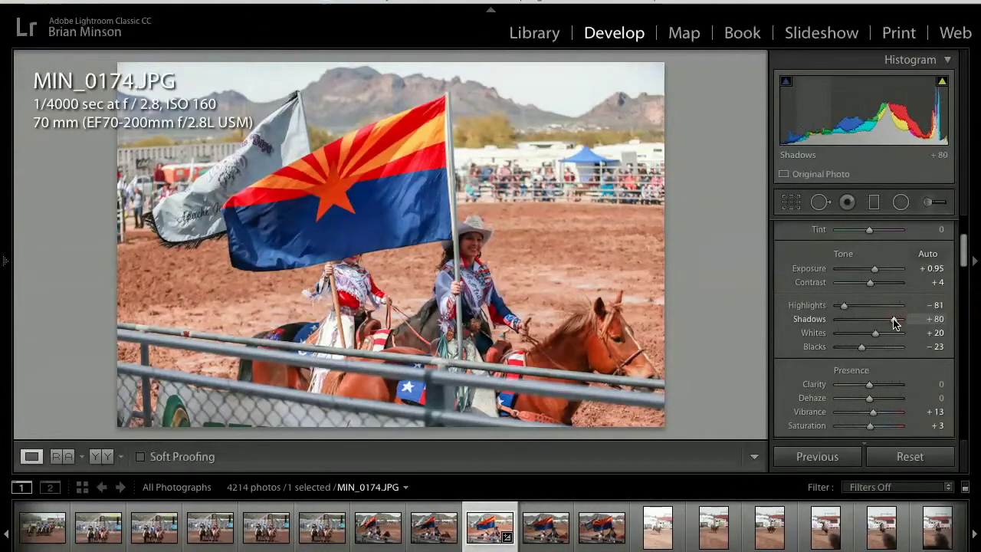
{"action": "left_click", "coordinate": [875, 334]}
{"action": "left_click_drag", "start_coordinate": [877, 339], "coordinate": [888, 339]}
{"action": "scroll", "coordinate": [866, 366], "scroll_direction": "down", "scroll_amount": 1}
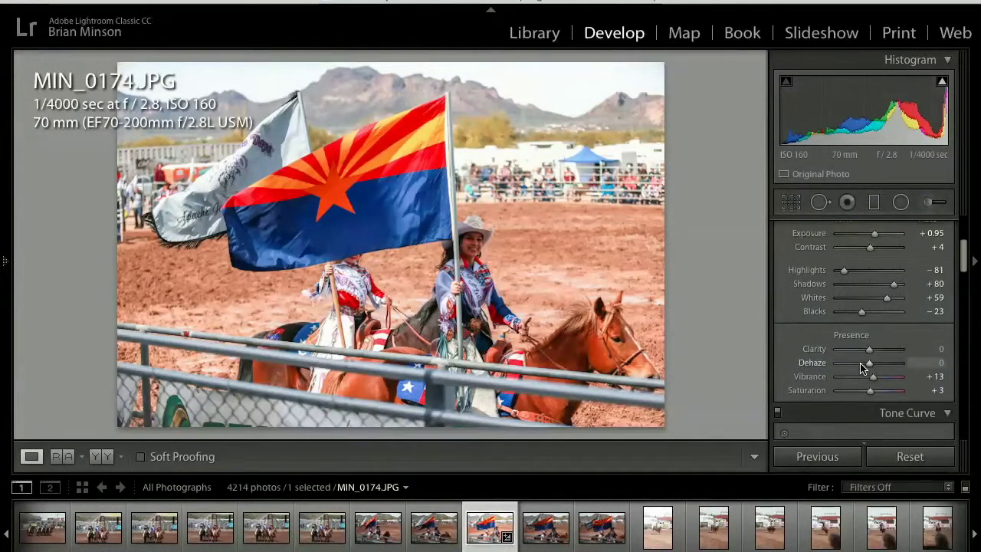
{"action": "left_click_drag", "start_coordinate": [871, 354], "coordinate": [874, 354]}
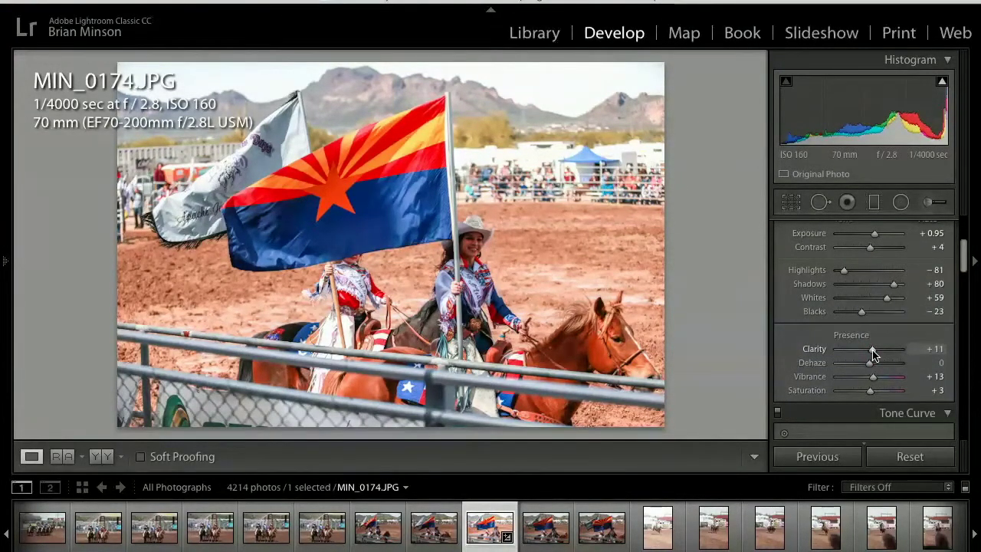
Set the Sharpening Amount of the Arizona flag photo to 22
{"action": "scroll", "coordinate": [873, 354], "scroll_direction": "down", "scroll_amount": 8}
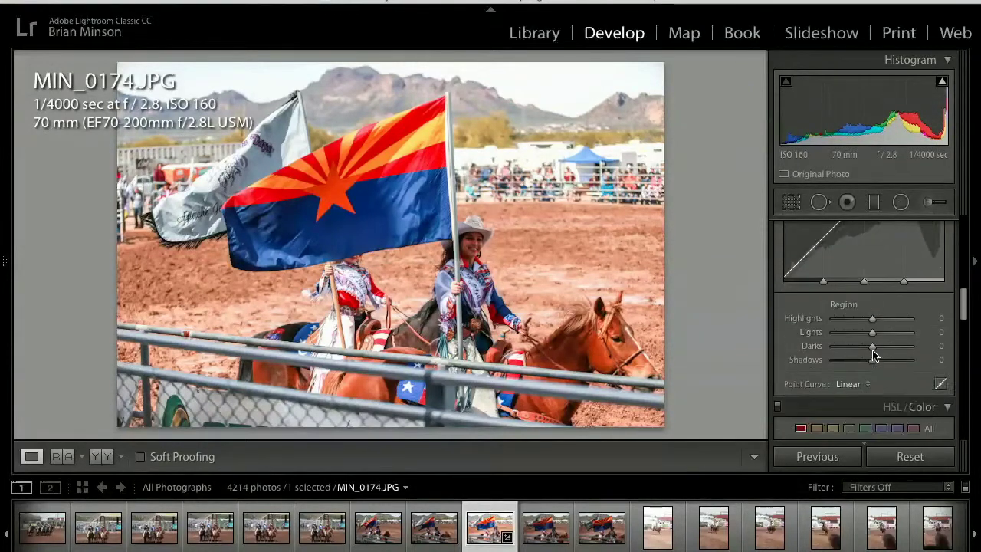
{"action": "scroll", "coordinate": [874, 355], "scroll_direction": "down", "scroll_amount": 10}
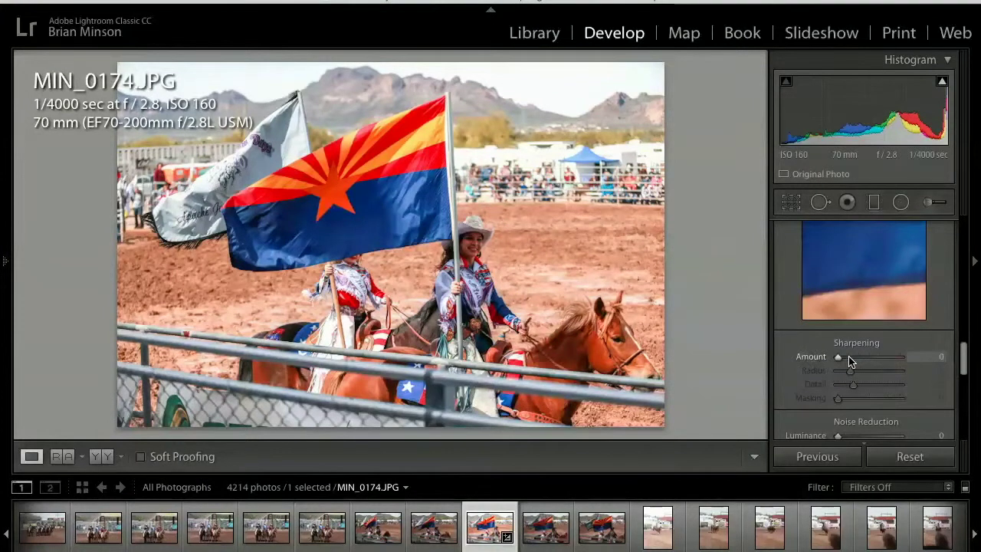
{"action": "left_click", "coordinate": [846, 358]}
{"action": "scroll", "coordinate": [843, 357], "scroll_direction": "down", "scroll_amount": 2}
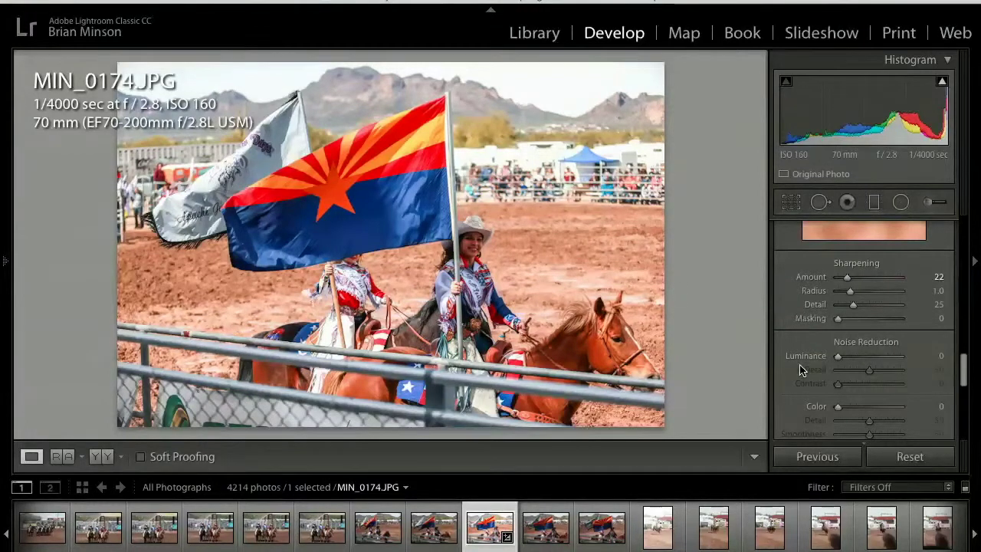
Enable lens profile corrections for MIN_0174.JPG and flag the photo as a pick
{"action": "scroll", "coordinate": [799, 370], "scroll_direction": "down", "scroll_amount": 5}
{"action": "left_click", "coordinate": [812, 340]}
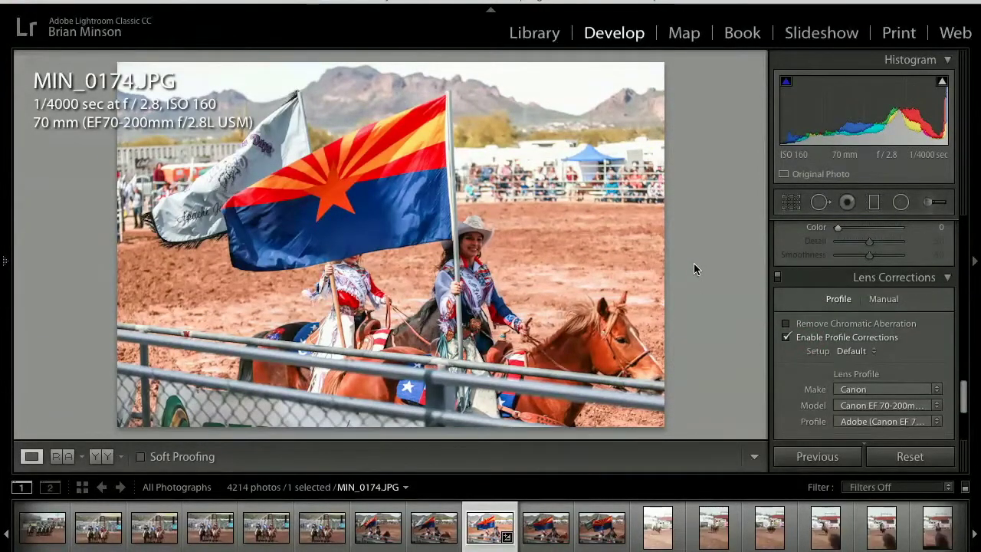
{"action": "scroll", "coordinate": [836, 299], "scroll_direction": "up", "scroll_amount": 10}
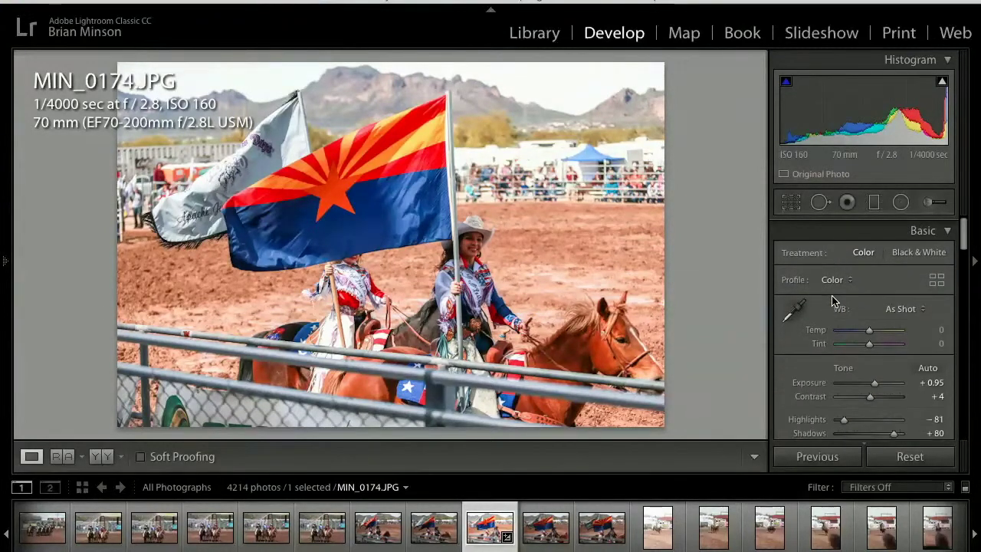
{"action": "key", "text": "p"}
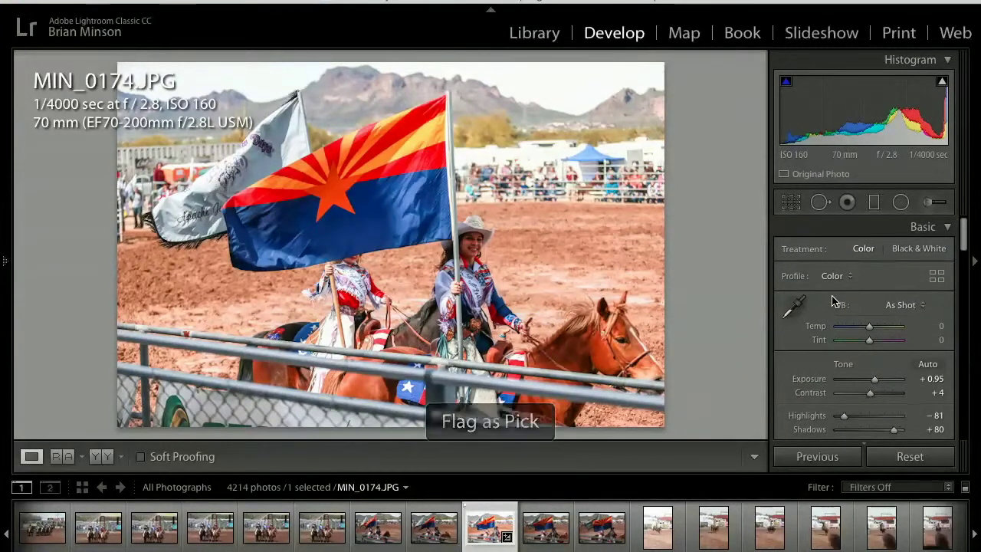
Look through the bucking horse burst shots one by one, up to MIN_0188.JPG
{"action": "key", "text": "Right"}
{"action": "key", "text": "Right"}
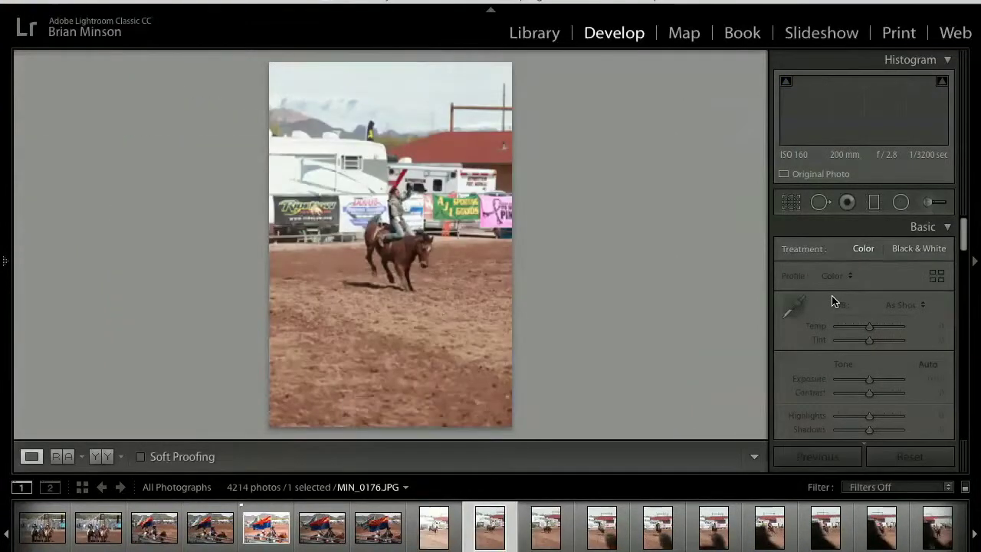
{"action": "key", "text": "Right"}
{"action": "key", "text": "Right"}
{"action": "key", "text": "Right"}
{"action": "key", "text": "Right"}
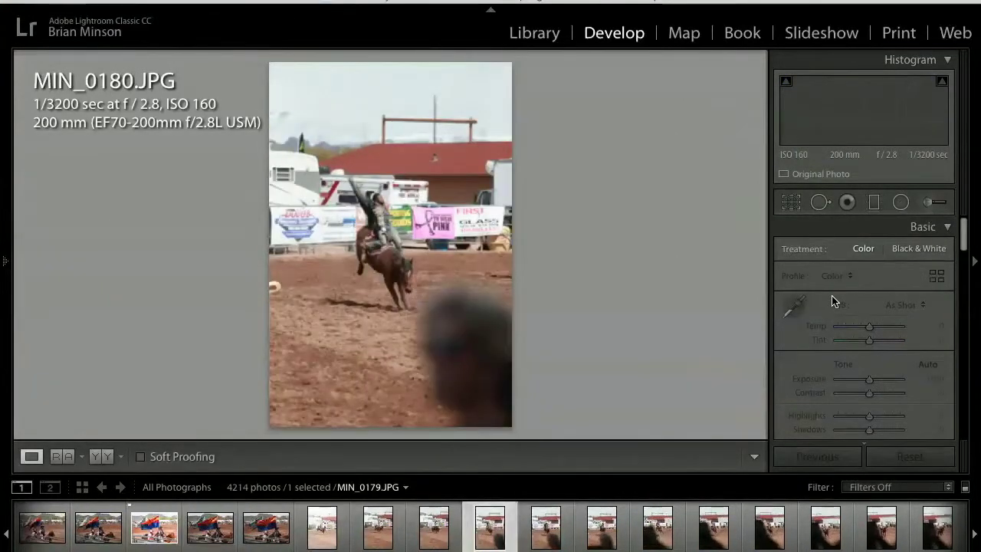
{"action": "key", "text": "Right"}
{"action": "key", "text": "Right"}
{"action": "key", "text": "Right"}
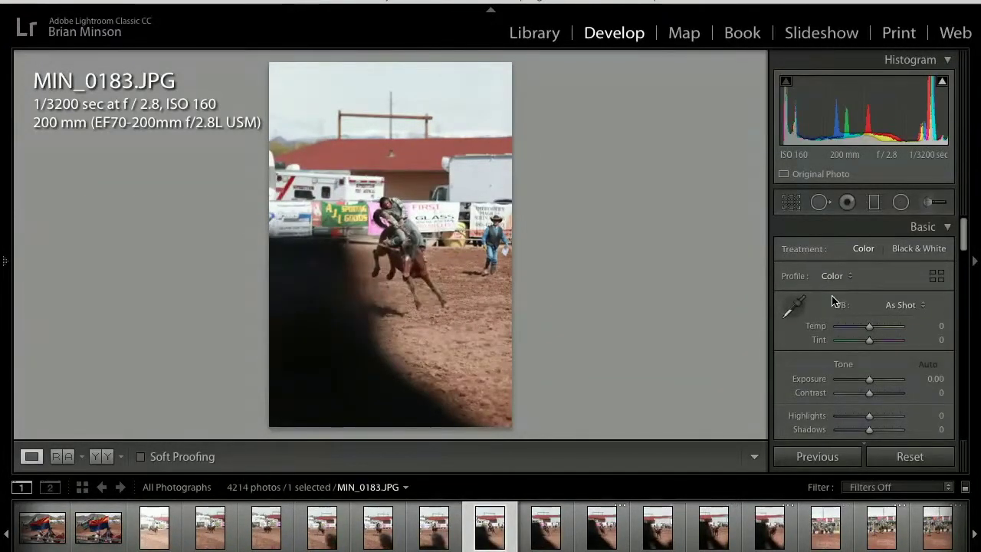
{"action": "key", "text": "Right"}
{"action": "key", "text": "Right"}
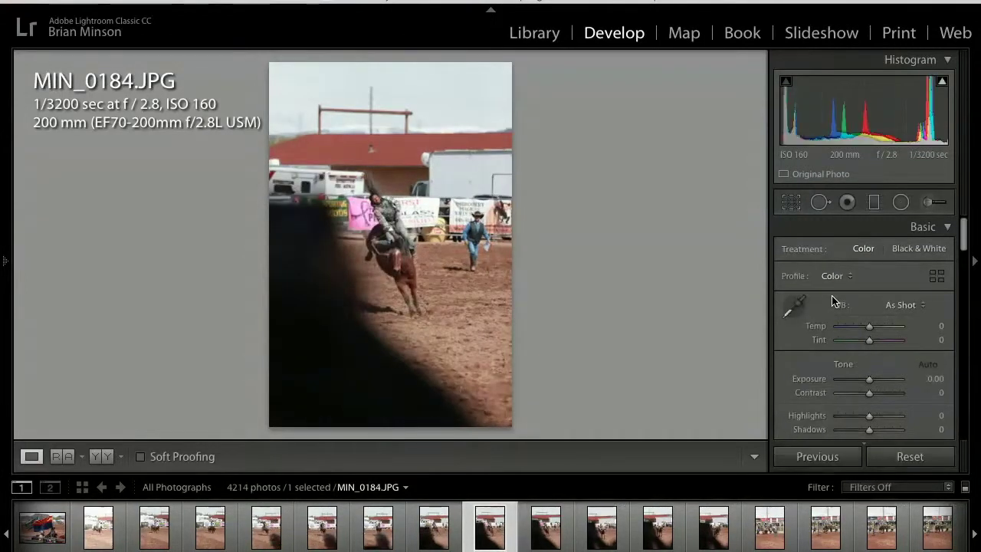
{"action": "key", "text": "Right"}
{"action": "key", "text": "Right"}
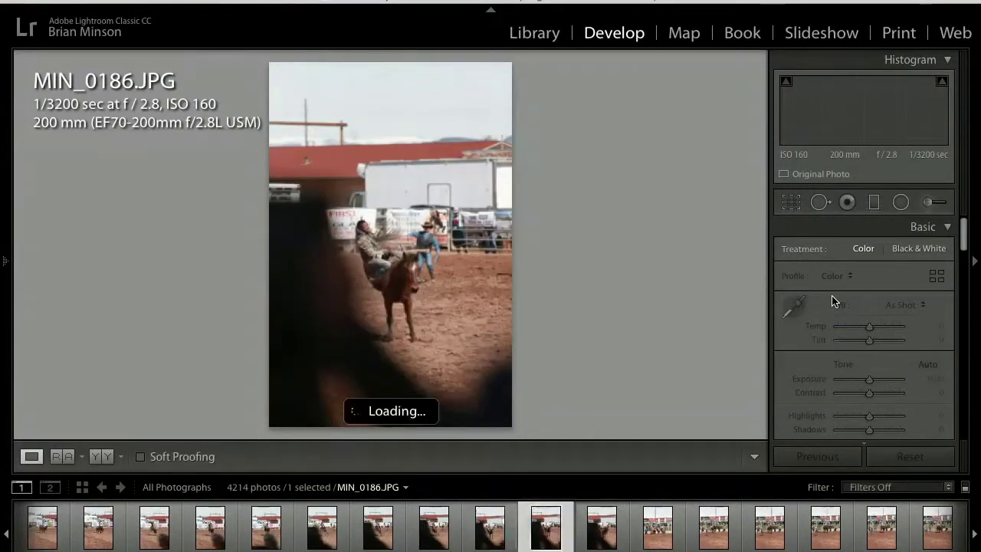
{"action": "key", "text": "Right"}
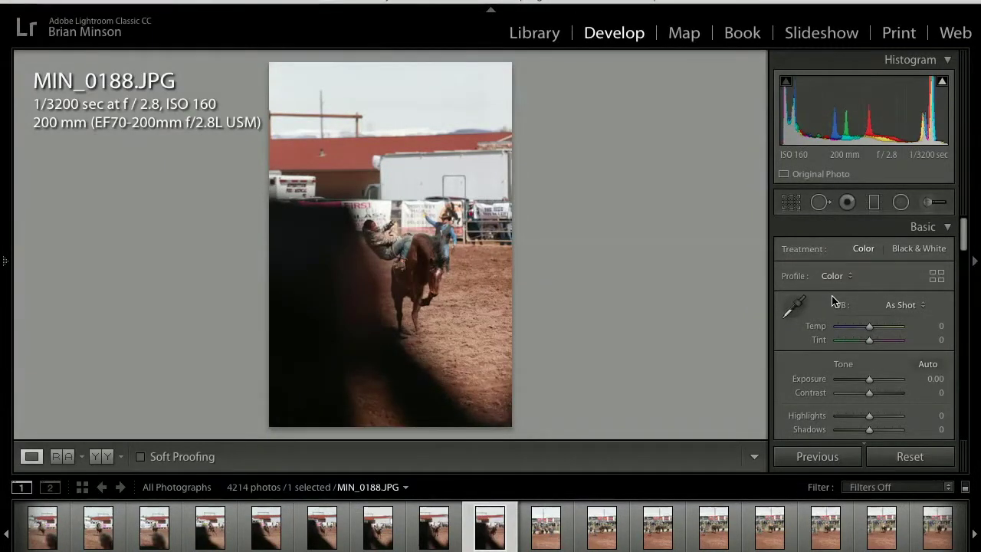
Browse on to MIN_0195.JPG, checking the rider's face and focus up close in MIN_0194.JPG and MIN_0195.JPG
{"action": "key", "text": "Right"}
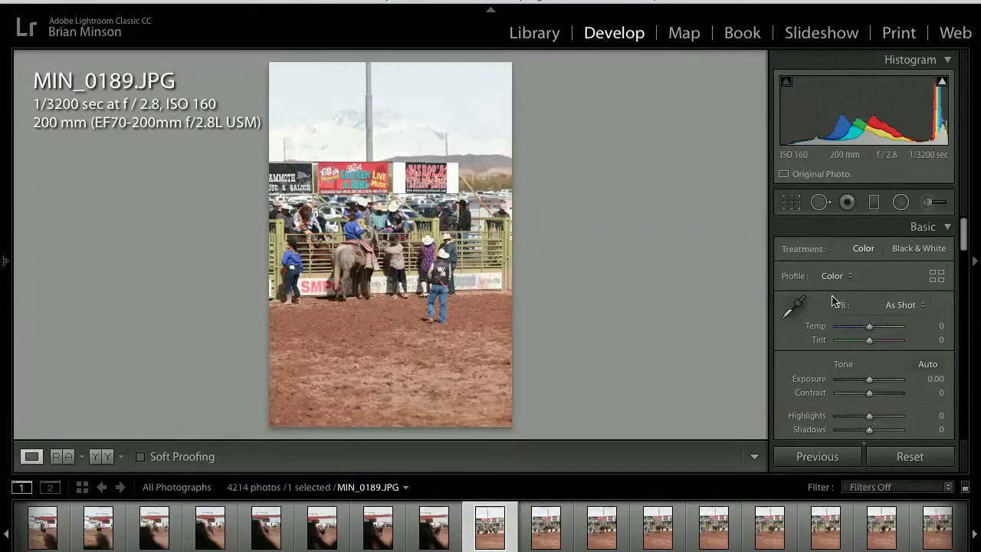
{"action": "key", "text": "Right"}
{"action": "key", "text": "Right"}
{"action": "key", "text": "Right"}
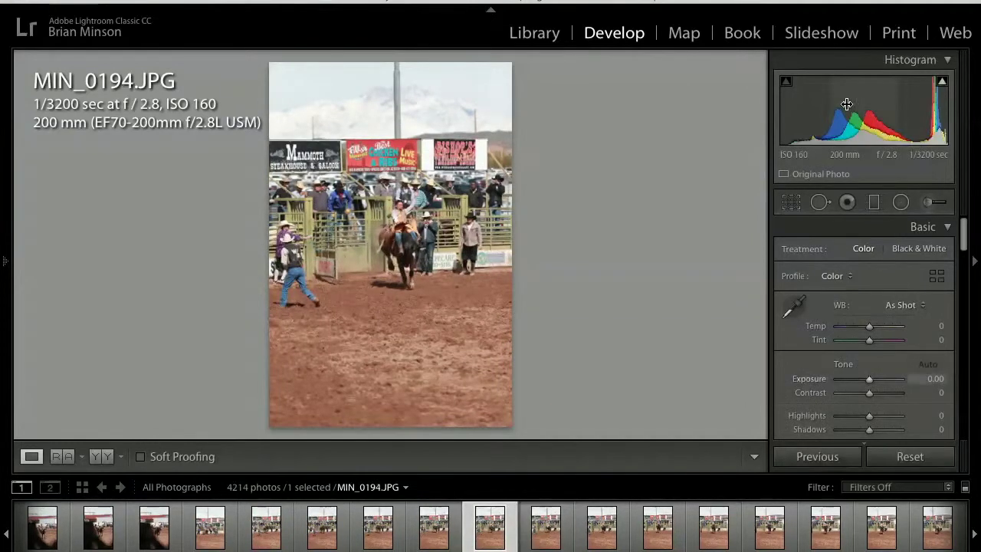
{"action": "left_click", "coordinate": [407, 236]}
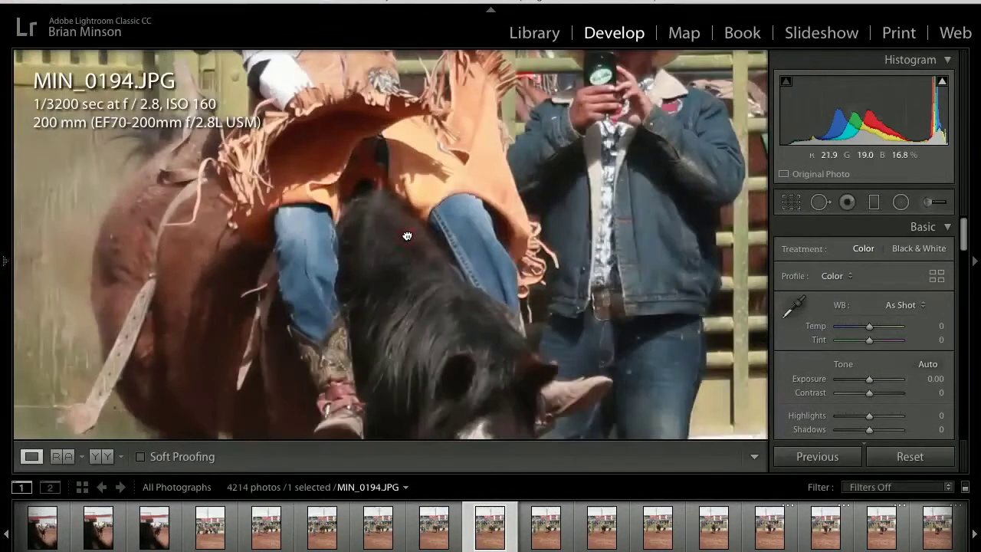
{"action": "scroll", "coordinate": [407, 235], "scroll_direction": "up", "scroll_amount": 10}
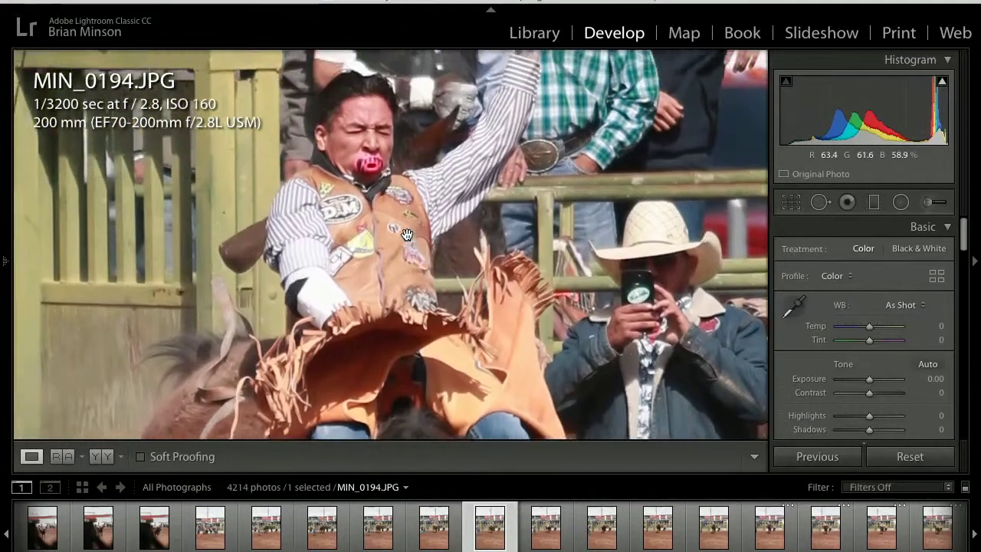
{"action": "key", "text": "Right"}
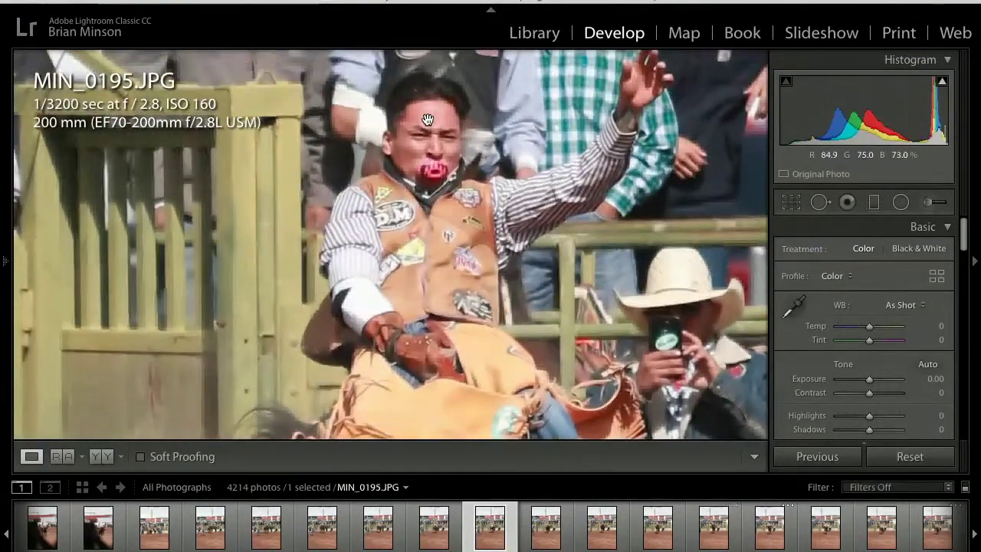
{"action": "left_click", "coordinate": [442, 166]}
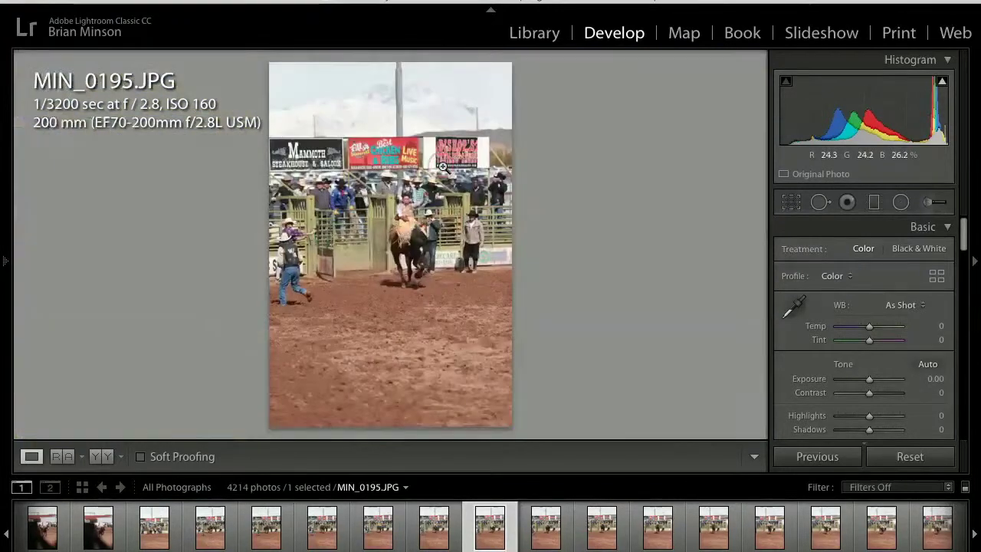
Continue through the burst to MIN_0201.JPG and examine the rider's expression at close zoom
{"action": "key", "text": "Right"}
{"action": "key", "text": "Right"}
{"action": "key", "text": "Right"}
{"action": "key", "text": "Right"}
{"action": "key", "text": "Right"}
{"action": "key", "text": "Right"}
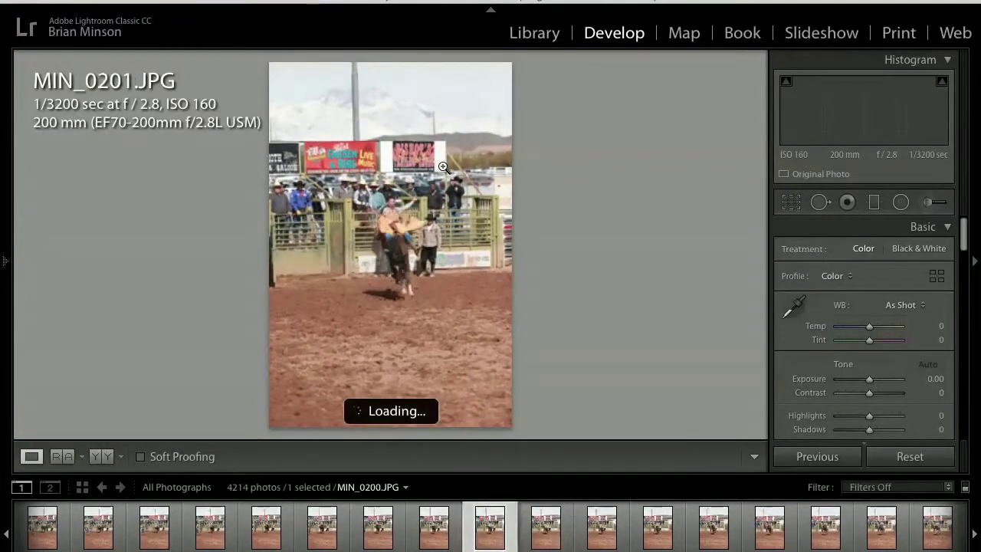
{"action": "key", "text": "Right"}
{"action": "key", "text": "Left"}
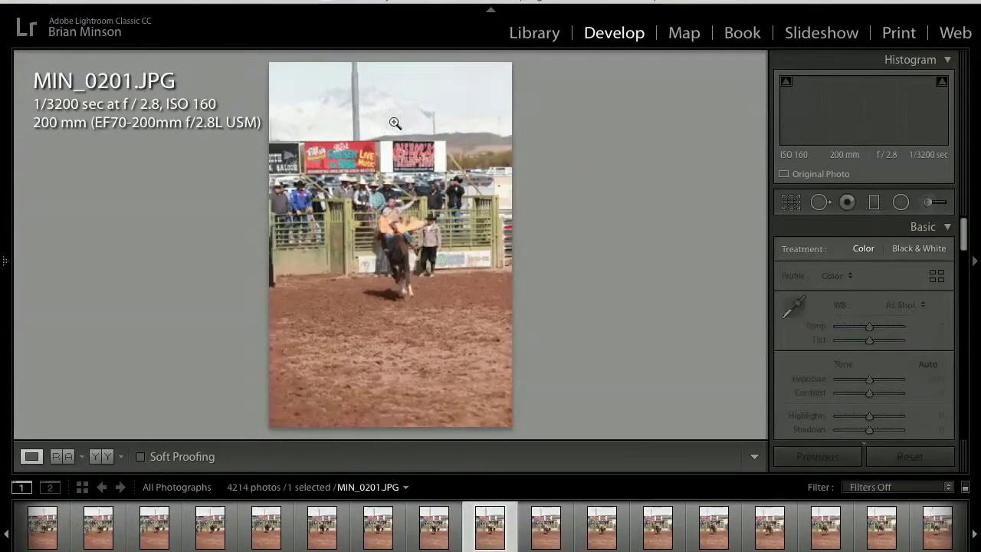
{"action": "left_click", "coordinate": [395, 209]}
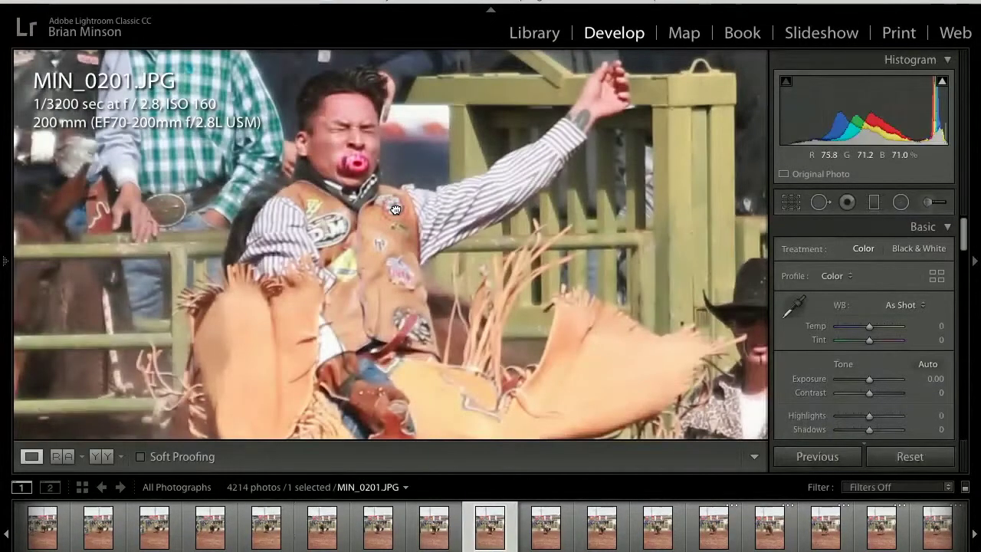
{"action": "left_click", "coordinate": [362, 203]}
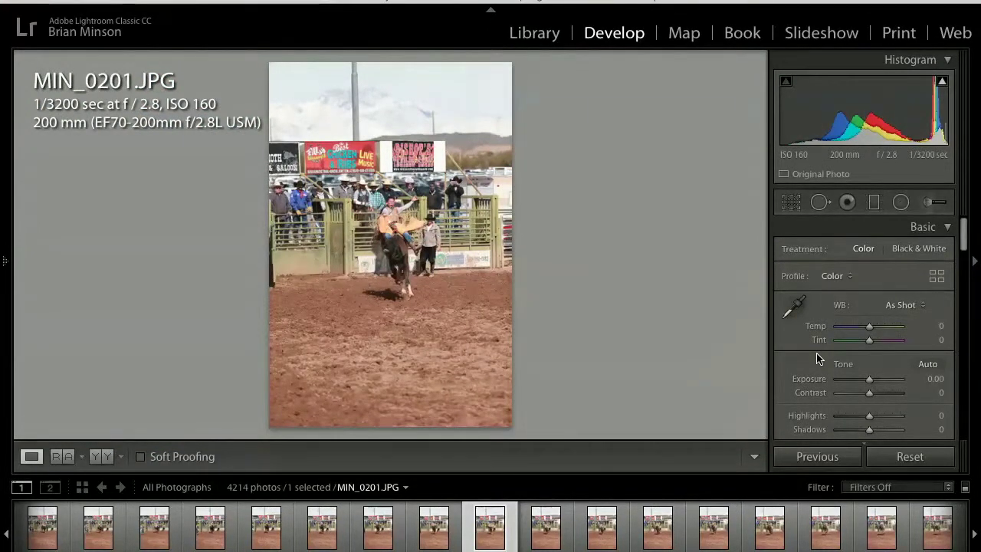
Look through the following bucking shots one by one, up to MIN_0213.JPG
{"action": "key", "text": "Right"}
{"action": "key", "text": "Right"}
{"action": "key", "text": "Right"}
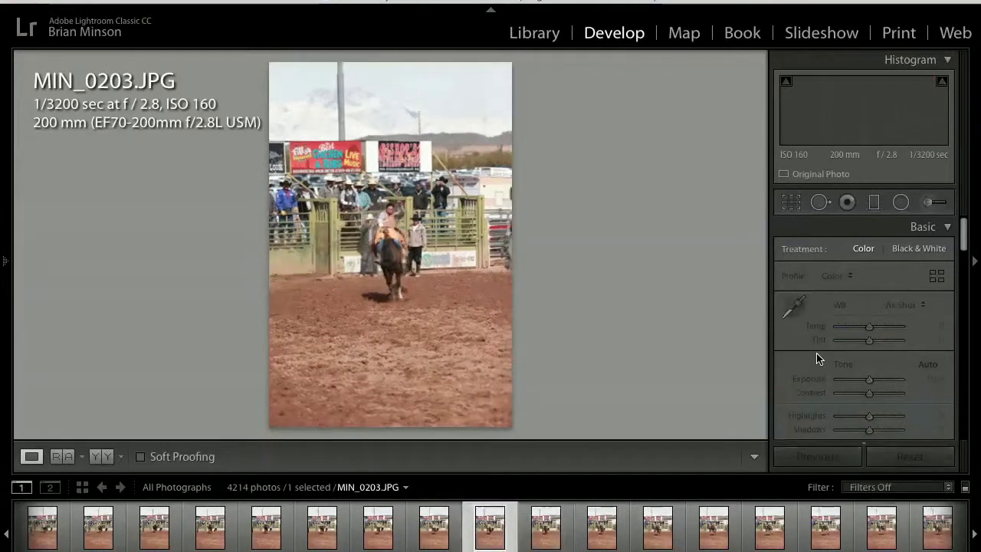
{"action": "key", "text": "Right"}
{"action": "key", "text": "Right"}
{"action": "key", "text": "Right"}
{"action": "key", "text": "Right"}
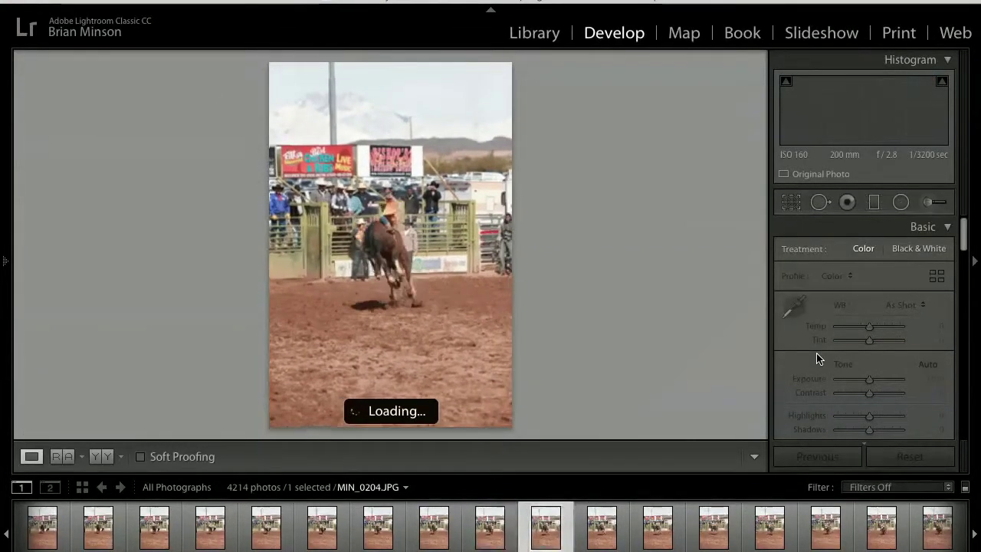
{"action": "key", "text": "Right"}
{"action": "key", "text": "Right"}
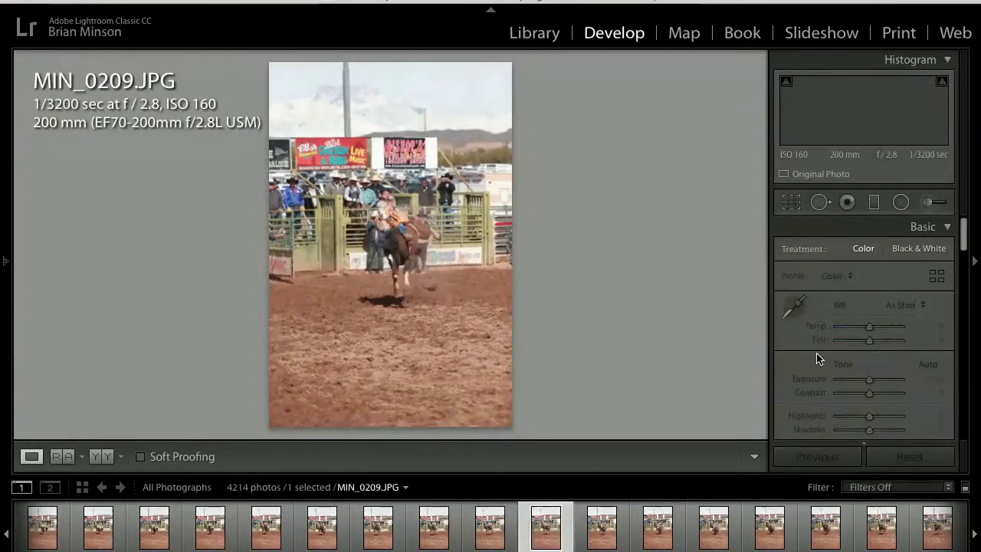
{"action": "key", "text": "Right"}
{"action": "key", "text": "Right"}
{"action": "key", "text": "Right"}
{"action": "key", "text": "Right"}
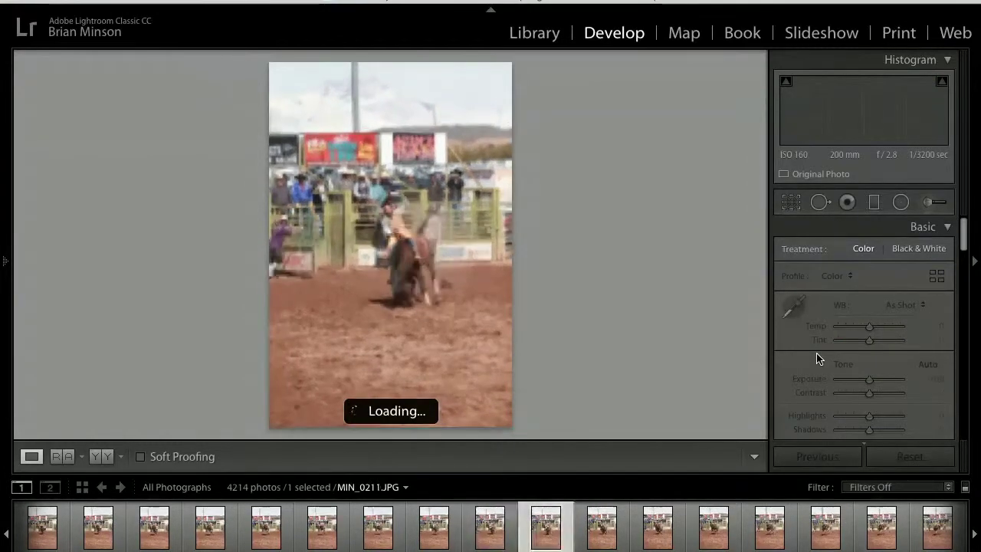
{"action": "key", "text": "Right"}
{"action": "key", "text": "Right"}
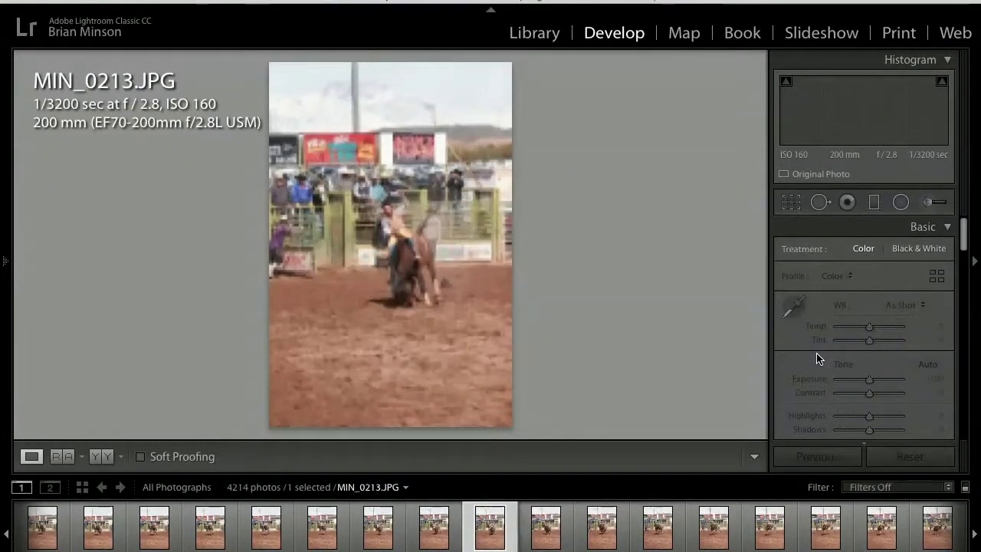
Inspect the rider's face, the horse's head and its legs at close zoom in MIN_0213.JPG
{"action": "left_click", "coordinate": [385, 225]}
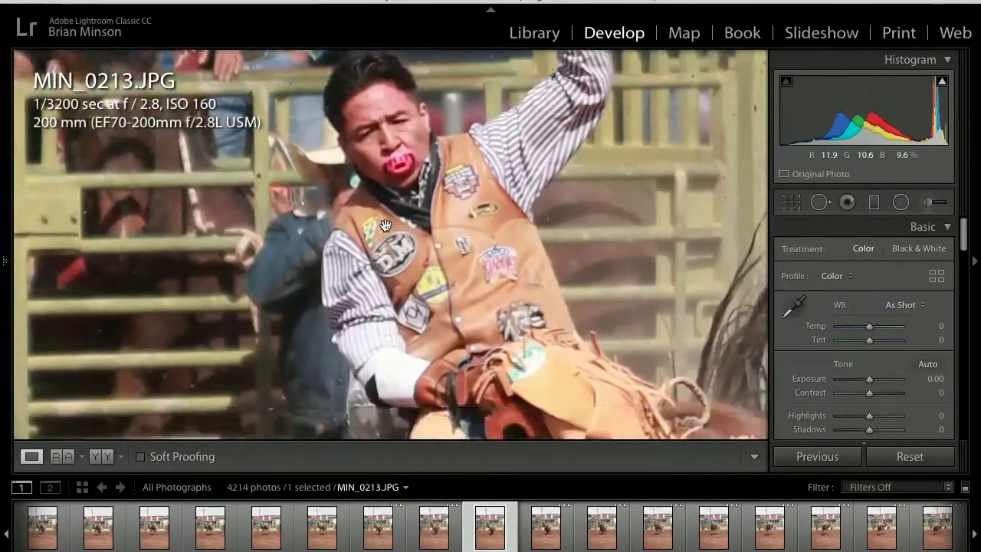
{"action": "scroll", "coordinate": [385, 224], "scroll_direction": "down", "scroll_amount": 10}
{"action": "scroll", "coordinate": [385, 225], "scroll_direction": "right", "scroll_amount": 10}
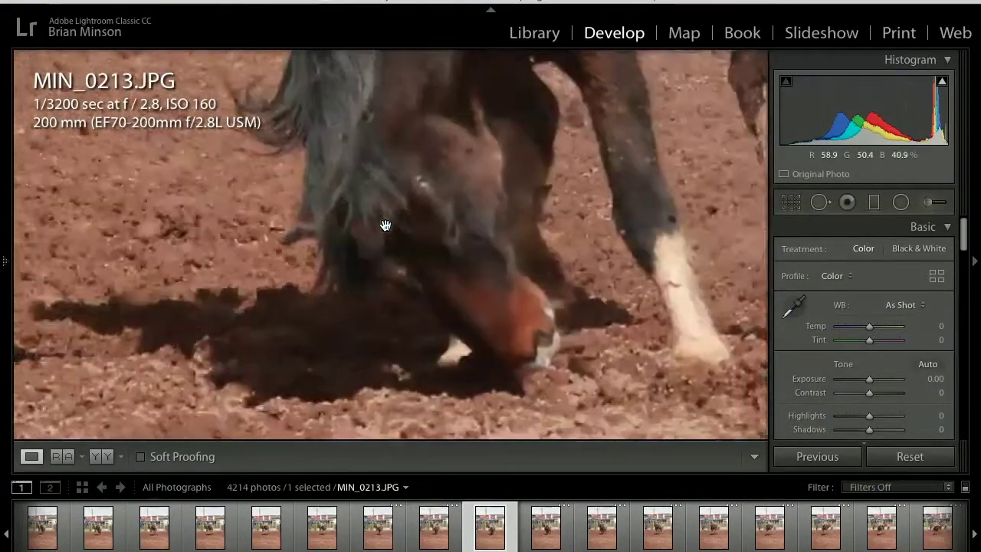
{"action": "scroll", "coordinate": [385, 224], "scroll_direction": "left", "scroll_amount": 8}
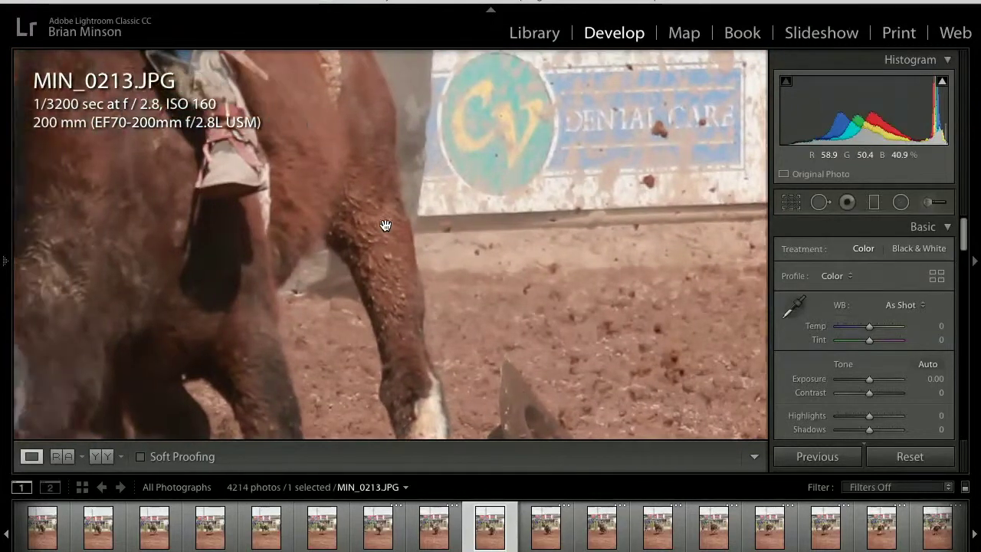
{"action": "scroll", "coordinate": [385, 225], "scroll_direction": "up", "scroll_amount": 5}
{"action": "left_click", "coordinate": [368, 226]}
Browse the burst onward to MIN_0220.JPG and check the rider up close
{"action": "key", "text": "Right"}
{"action": "key", "text": "Right"}
{"action": "key", "text": "Right"}
{"action": "key", "text": "Right"}
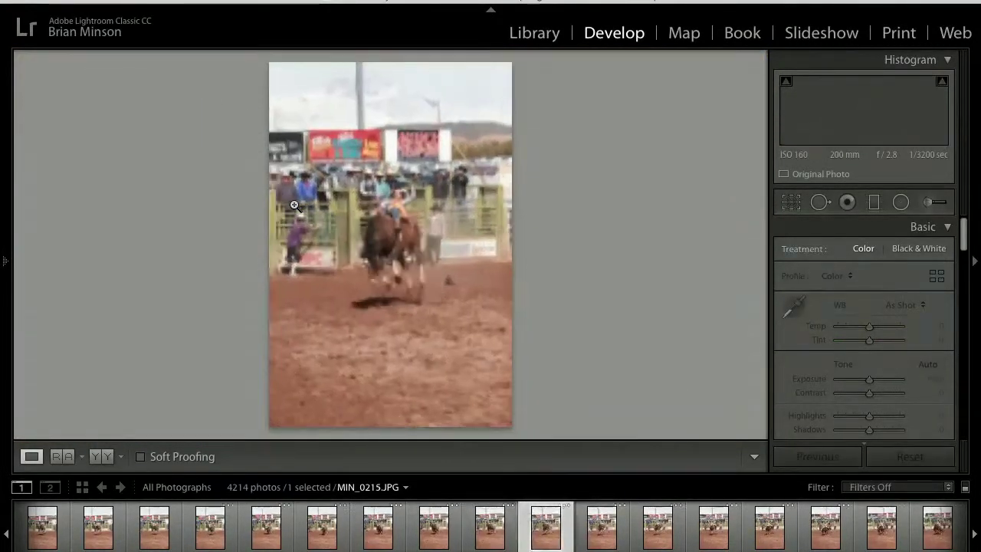
{"action": "key", "text": "Right"}
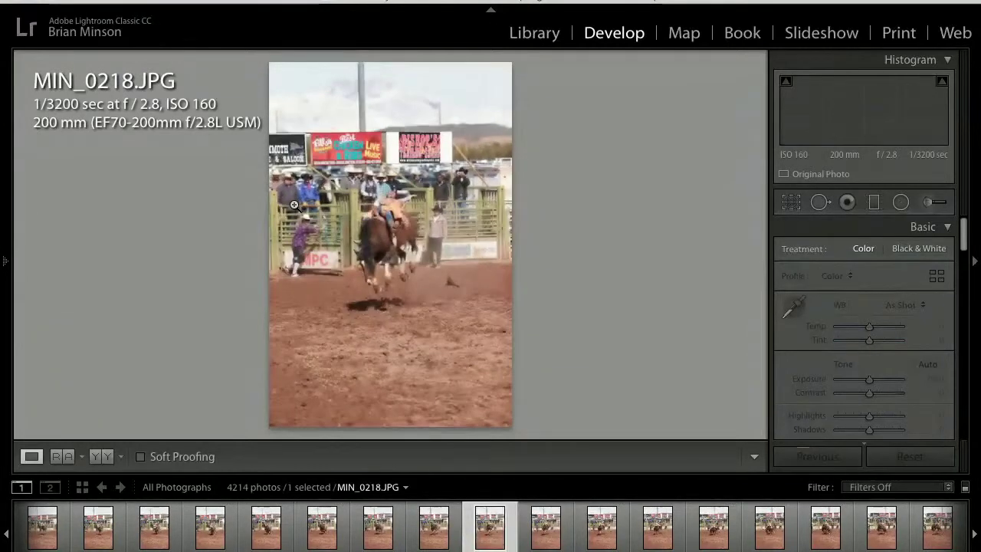
{"action": "key", "text": "Right"}
{"action": "key", "text": "Right"}
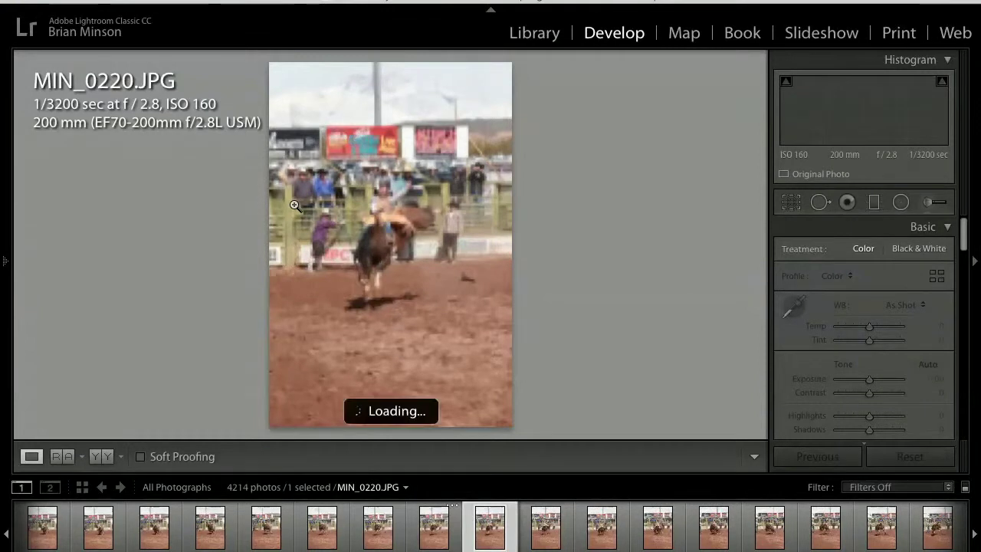
{"action": "left_click", "coordinate": [392, 201]}
{"action": "left_click", "coordinate": [755, 286]}
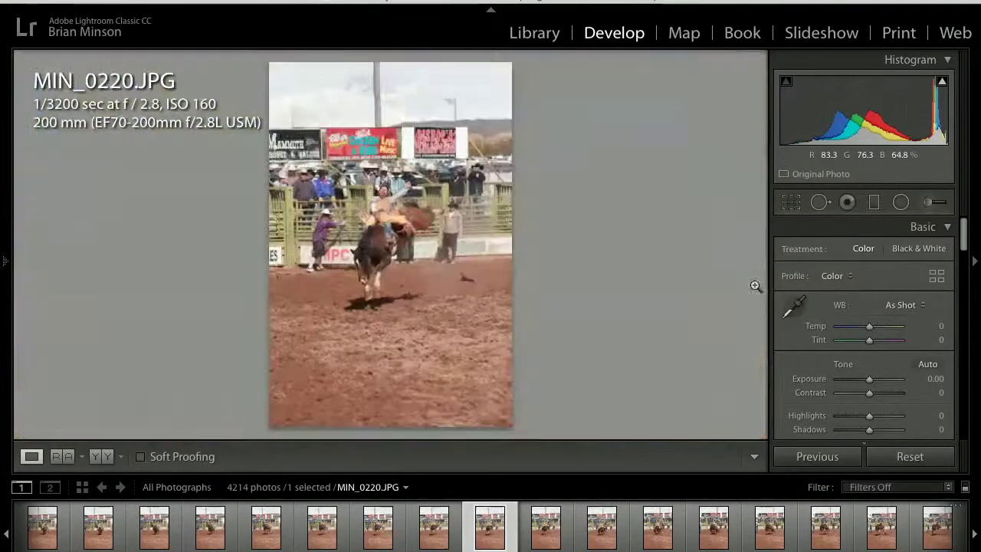
Apply Auto tone to MIN_0220.JPG and crop it to a 1 x 1 square framing the bucking horse, its rider and the man standing behind
{"action": "left_click", "coordinate": [928, 364]}
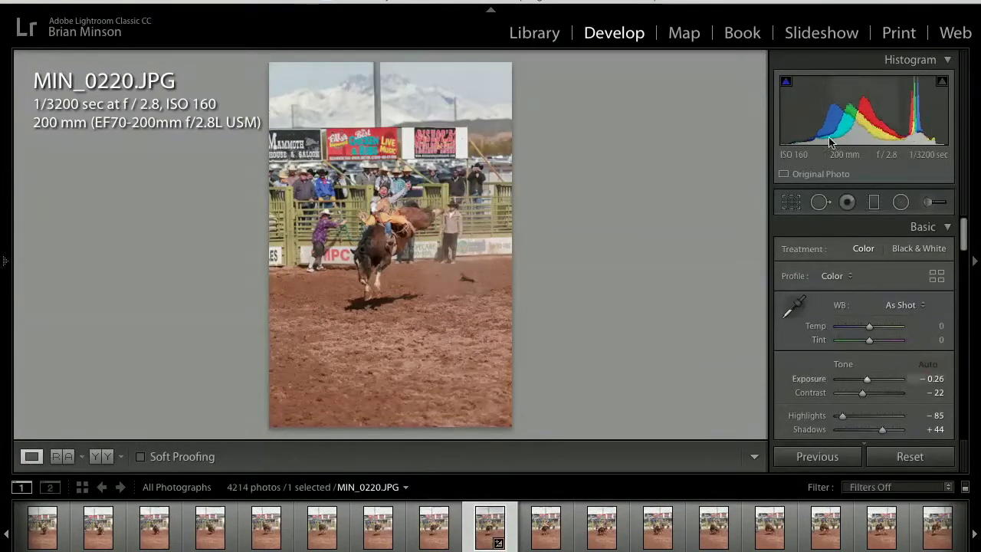
{"action": "left_click", "coordinate": [791, 203]}
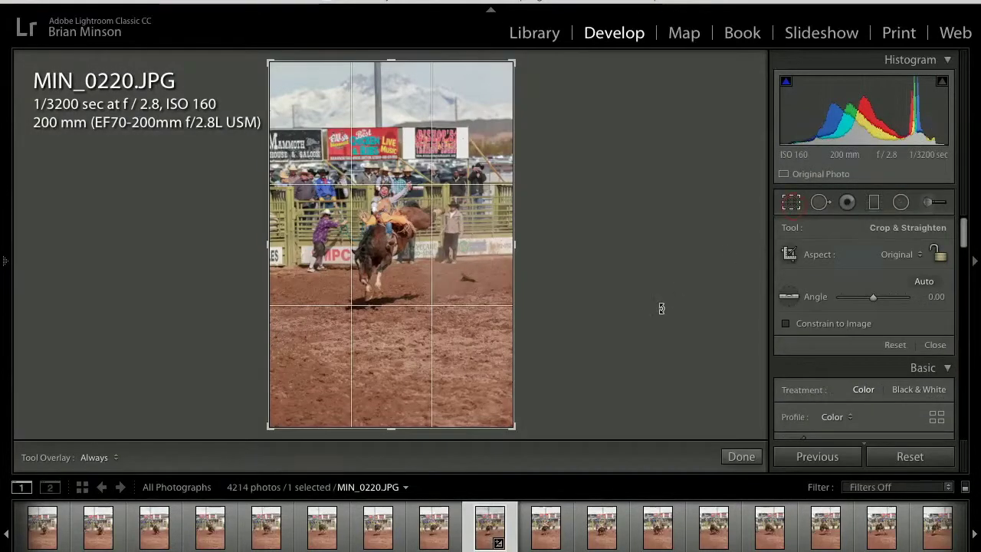
{"action": "left_click", "coordinate": [905, 256]}
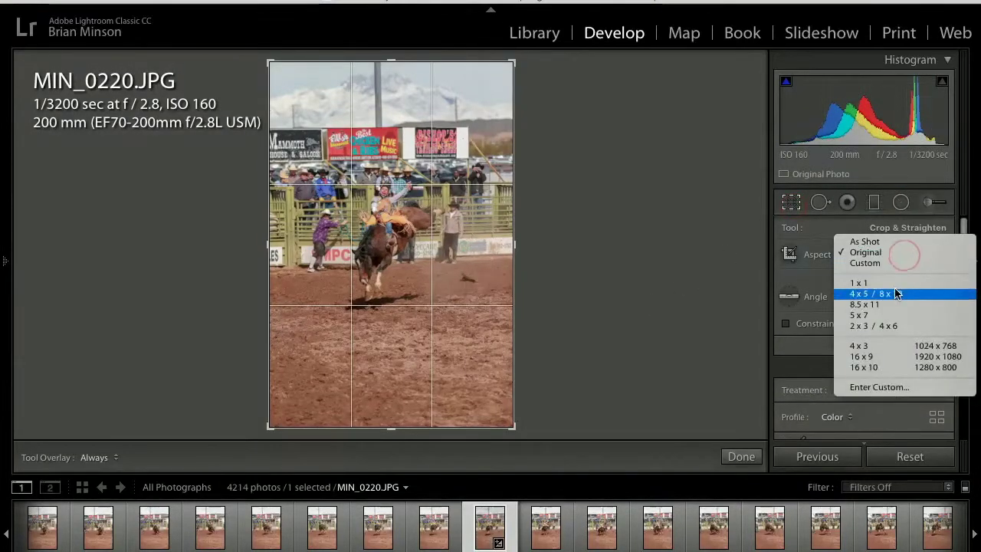
{"action": "left_click", "coordinate": [897, 283]}
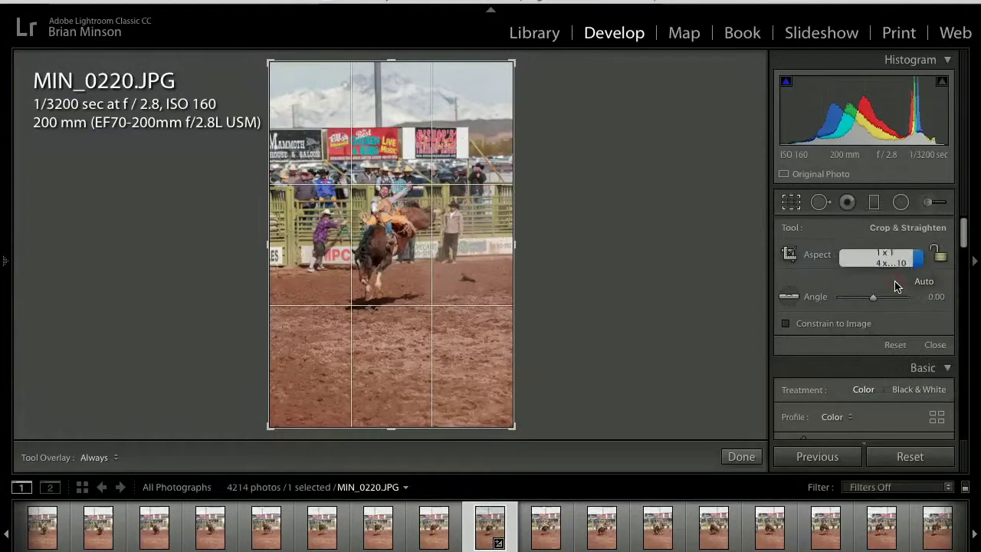
{"action": "left_click_drag", "start_coordinate": [437, 274], "coordinate": [437, 322]}
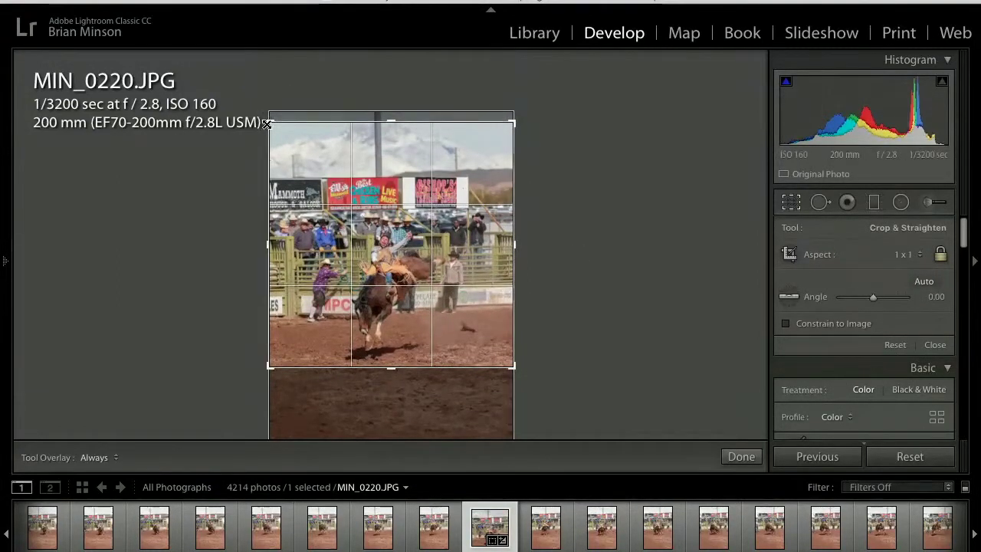
{"action": "left_click_drag", "start_coordinate": [268, 123], "coordinate": [306, 161]}
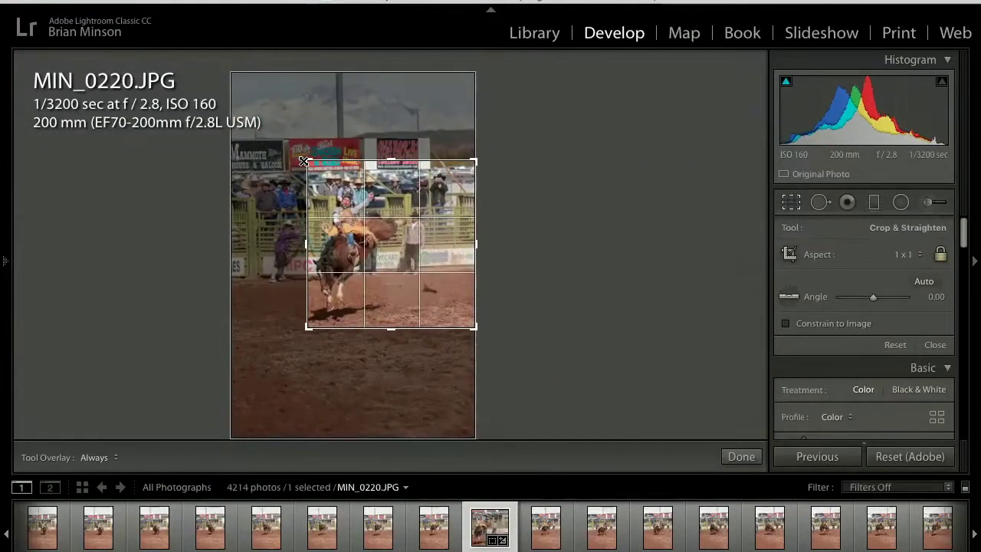
{"action": "left_click_drag", "start_coordinate": [474, 160], "coordinate": [460, 170]}
{"action": "left_click_drag", "start_coordinate": [382, 231], "coordinate": [391, 234]}
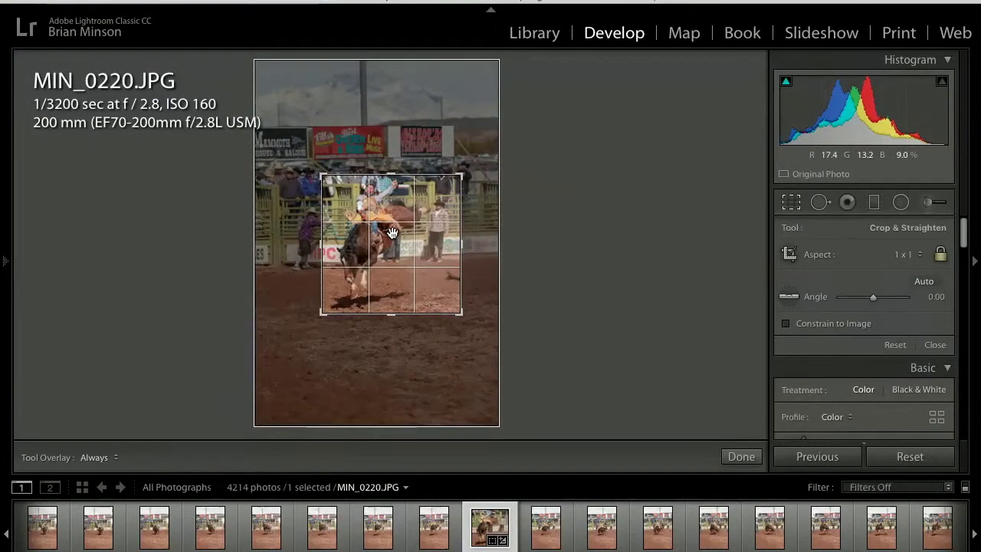
{"action": "key", "text": "Return"}
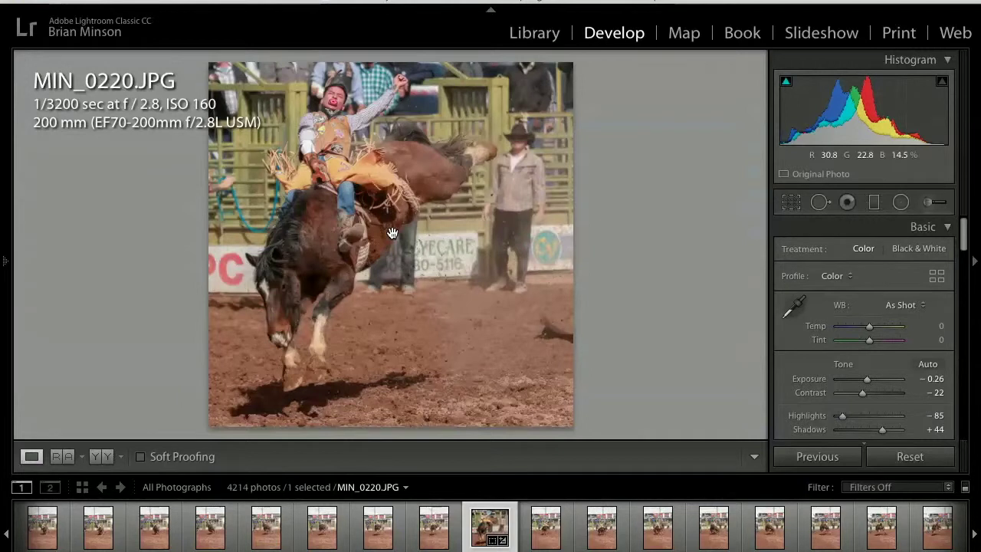
Set the cropped photo's Exposure to +0.45, Contrast to +15 and Highlights to -100
{"action": "scroll", "coordinate": [882, 365], "scroll_direction": "down", "scroll_amount": 2}
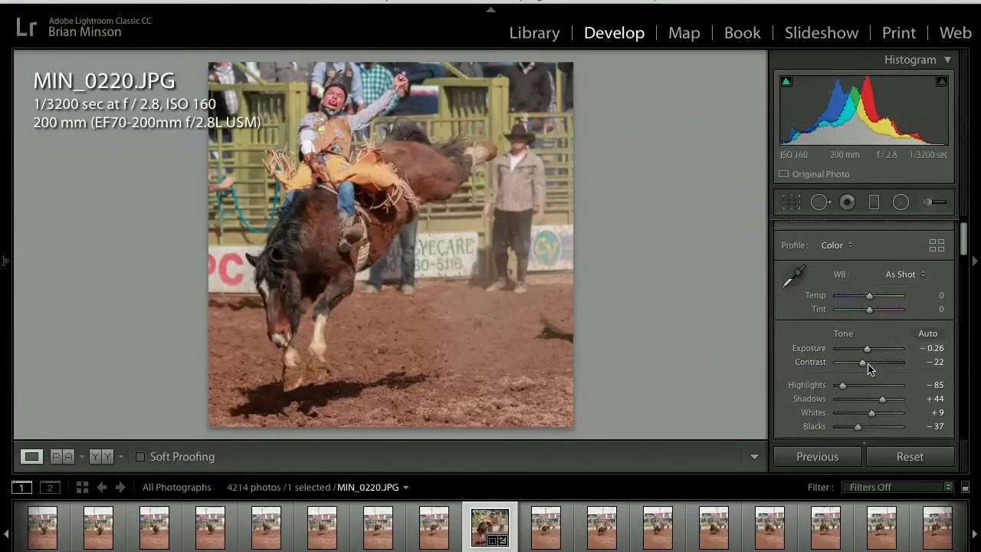
{"action": "left_click_drag", "start_coordinate": [870, 351], "coordinate": [874, 366]}
{"action": "scroll", "coordinate": [874, 366], "scroll_direction": "down", "scroll_amount": 2}
{"action": "left_click_drag", "start_coordinate": [846, 324], "coordinate": [827, 318]}
Raise the Clarity of MIN_0220.JPG to +33 and its Dehaze to +27
{"action": "scroll", "coordinate": [875, 337], "scroll_direction": "down", "scroll_amount": 1}
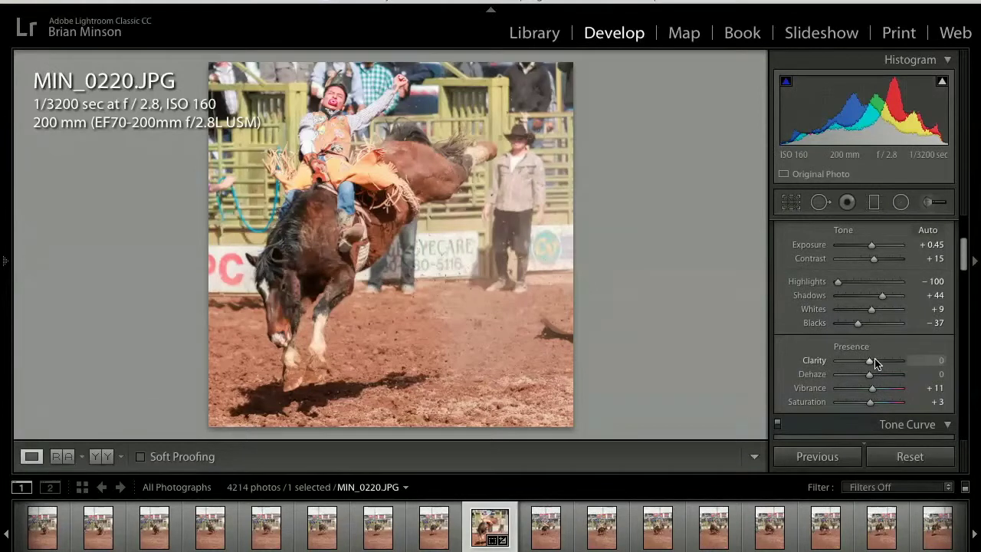
{"action": "left_click_drag", "start_coordinate": [880, 367], "coordinate": [881, 366]}
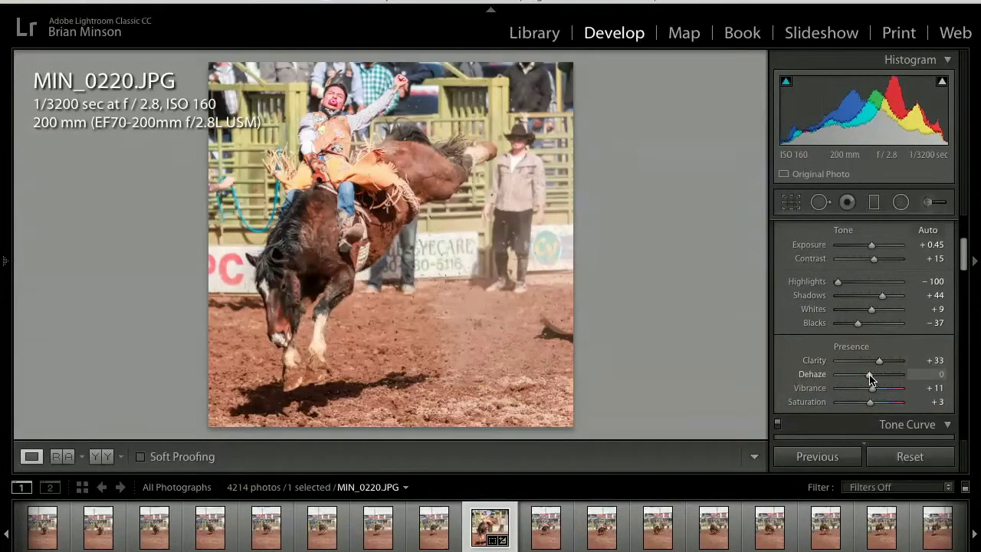
{"action": "left_click_drag", "start_coordinate": [870, 374], "coordinate": [879, 374]}
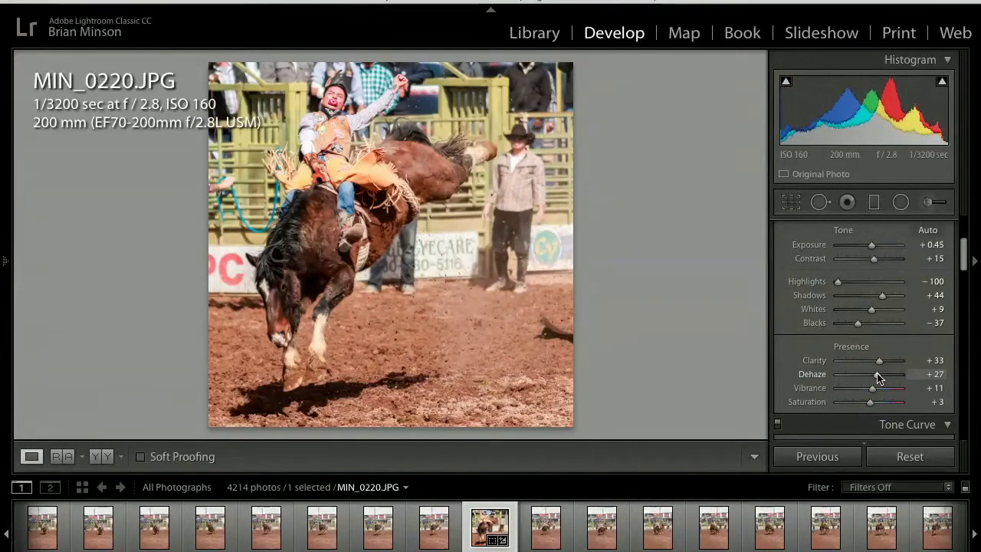
Set the Sharpening Amount of MIN_0220.JPG to 28
{"action": "scroll", "coordinate": [878, 374], "scroll_direction": "down", "scroll_amount": 5}
{"action": "scroll", "coordinate": [877, 374], "scroll_direction": "down", "scroll_amount": 12}
{"action": "left_click", "coordinate": [849, 382]}
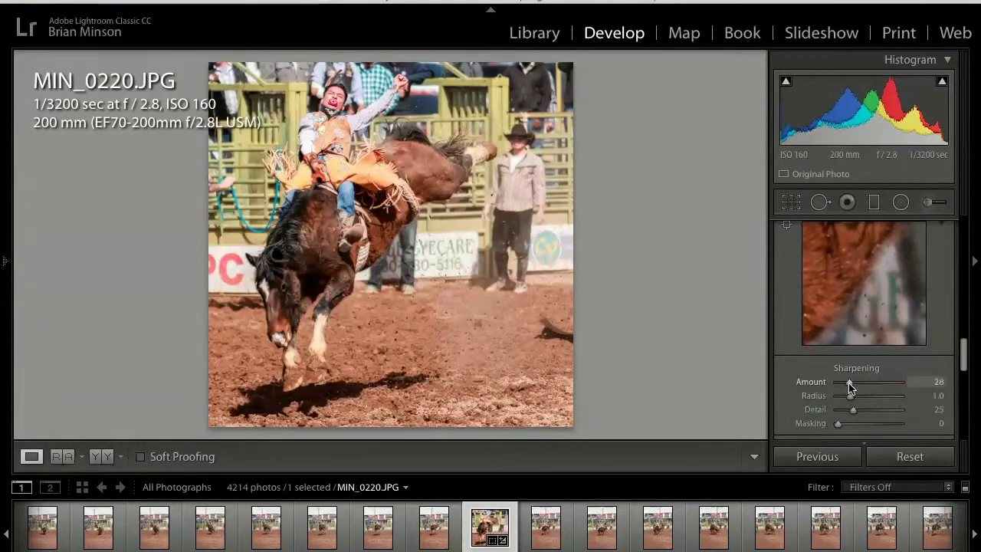
Inspect MIN_0220.JPG at full magnification from the flying dirt up to the rider's face, then return to the whole photo
{"action": "left_click", "coordinate": [430, 314]}
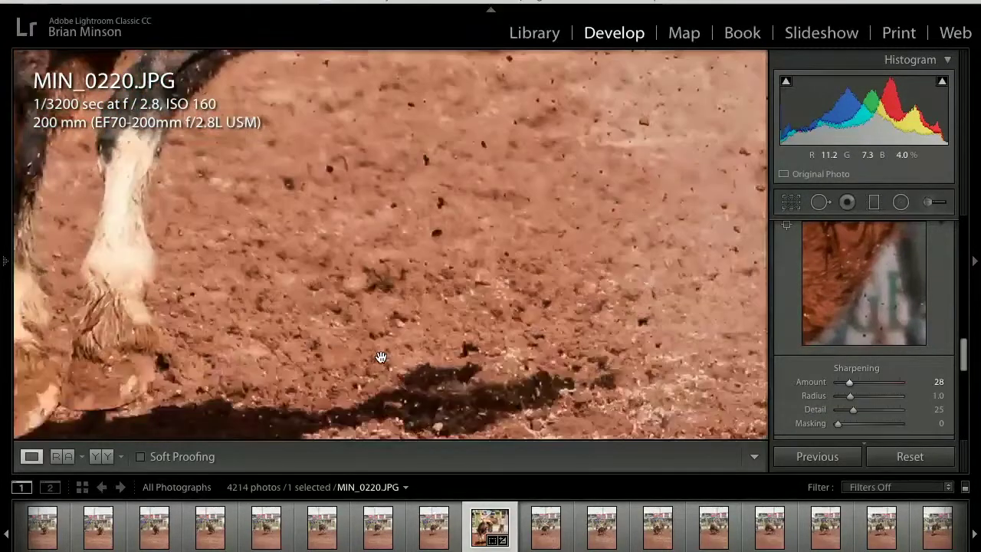
{"action": "scroll", "coordinate": [381, 357], "scroll_direction": "up", "scroll_amount": 5}
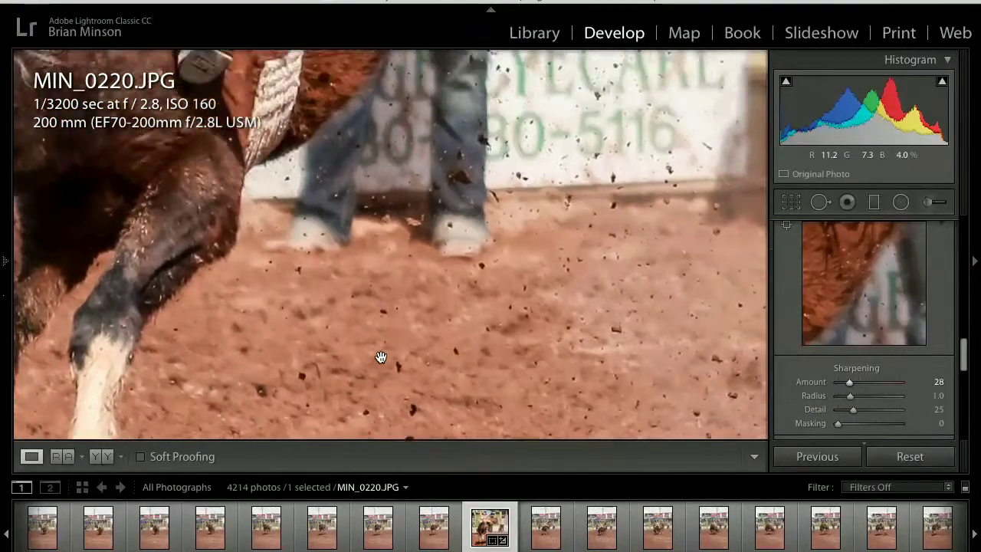
{"action": "scroll", "coordinate": [381, 357], "scroll_direction": "up", "scroll_amount": 5}
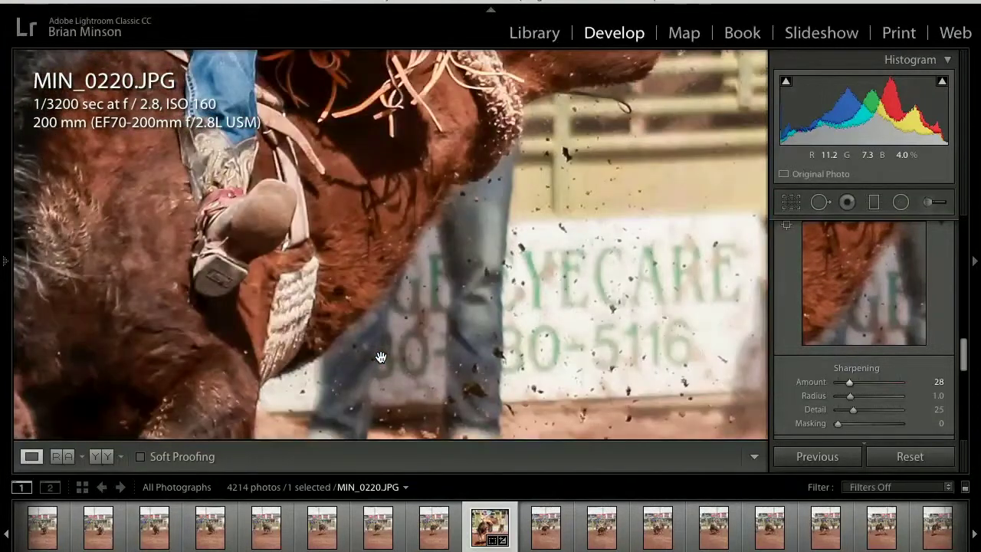
{"action": "scroll", "coordinate": [381, 357], "scroll_direction": "up", "scroll_amount": 5}
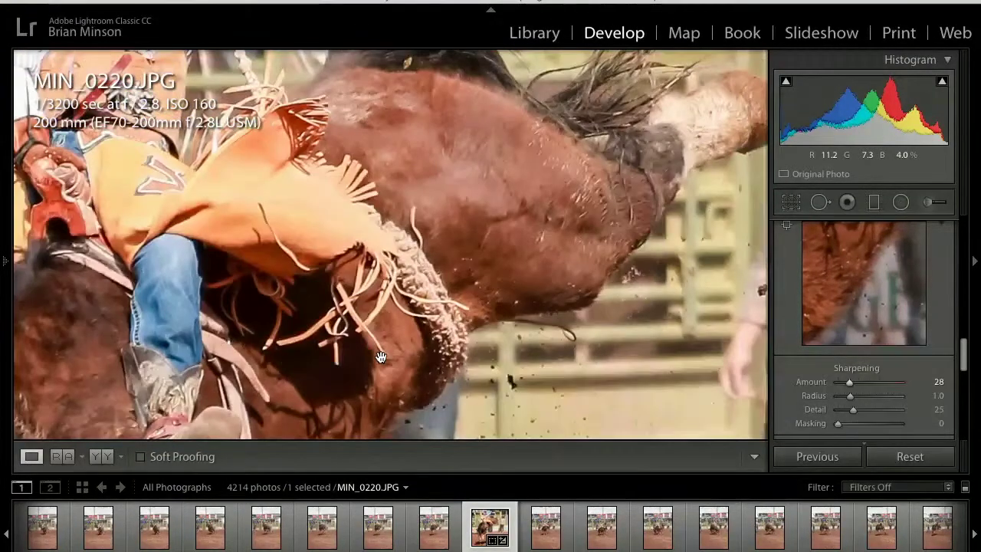
{"action": "scroll", "coordinate": [381, 358], "scroll_direction": "up", "scroll_amount": 5}
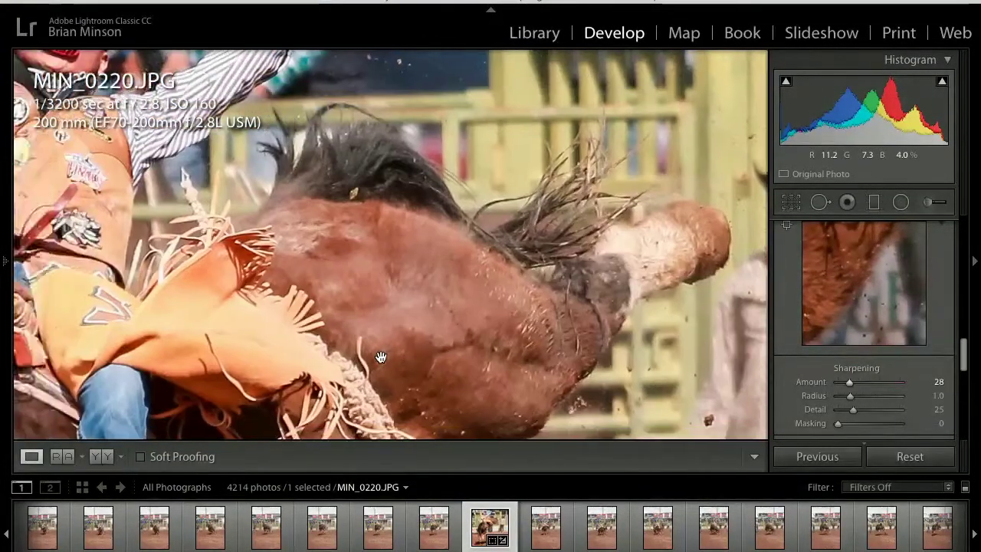
{"action": "scroll", "coordinate": [381, 357], "scroll_direction": "up", "scroll_amount": 5}
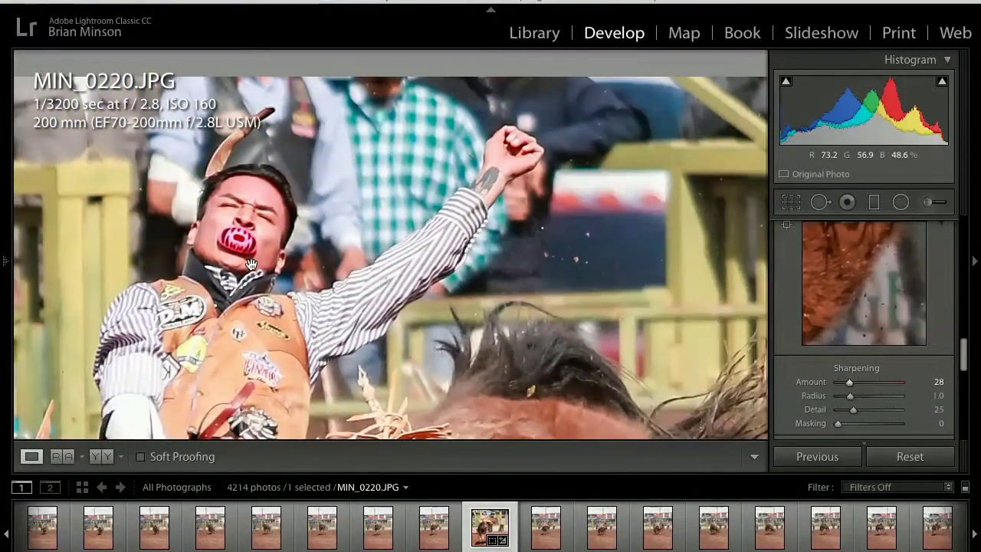
{"action": "left_click", "coordinate": [252, 228]}
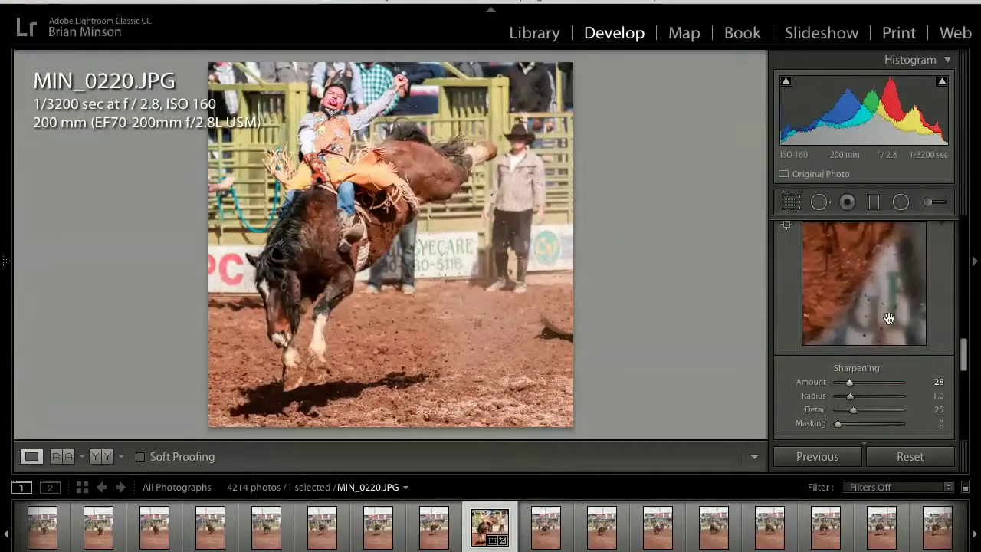
Set the Shadows of MIN_0220.JPG to +35 and flag the photo as a pick
{"action": "scroll", "coordinate": [900, 330], "scroll_direction": "up", "scroll_amount": 10}
{"action": "scroll", "coordinate": [903, 332], "scroll_direction": "down", "scroll_amount": 1}
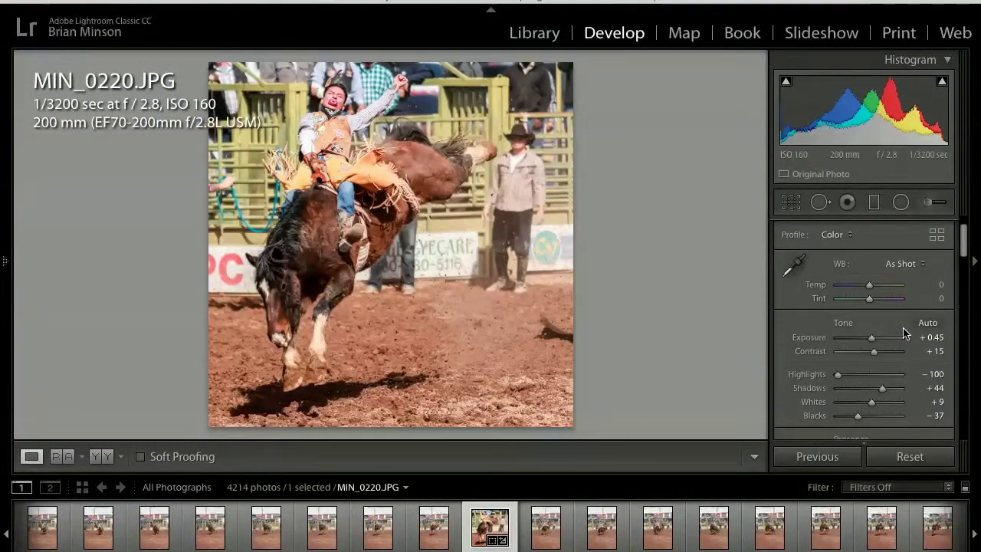
{"action": "left_click", "coordinate": [892, 389]}
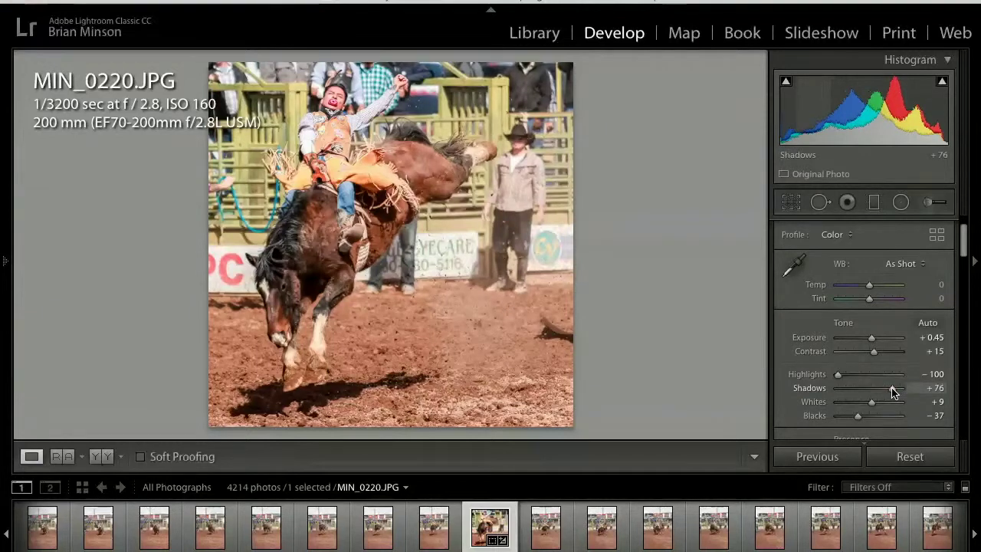
{"action": "left_click_drag", "start_coordinate": [891, 392], "coordinate": [882, 392]}
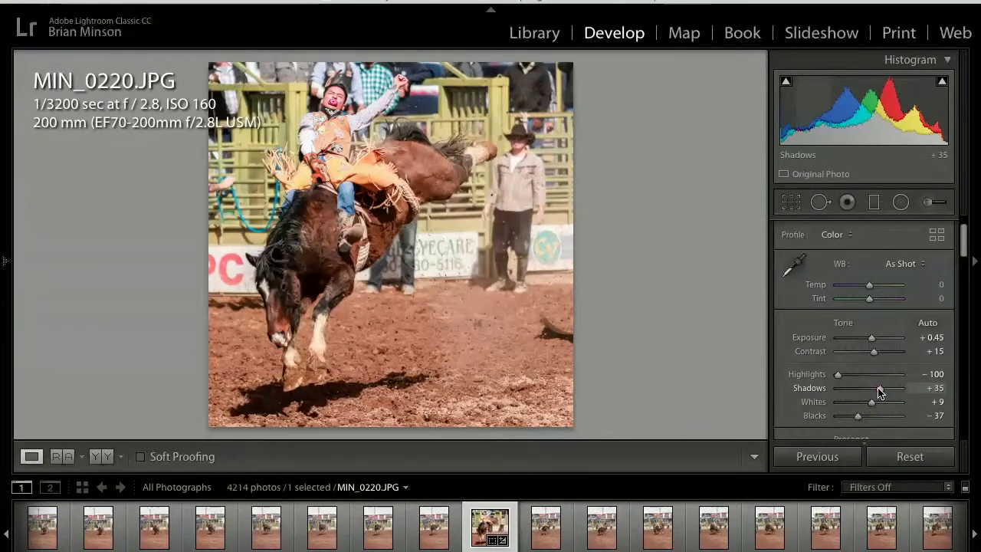
{"action": "key", "text": "p"}
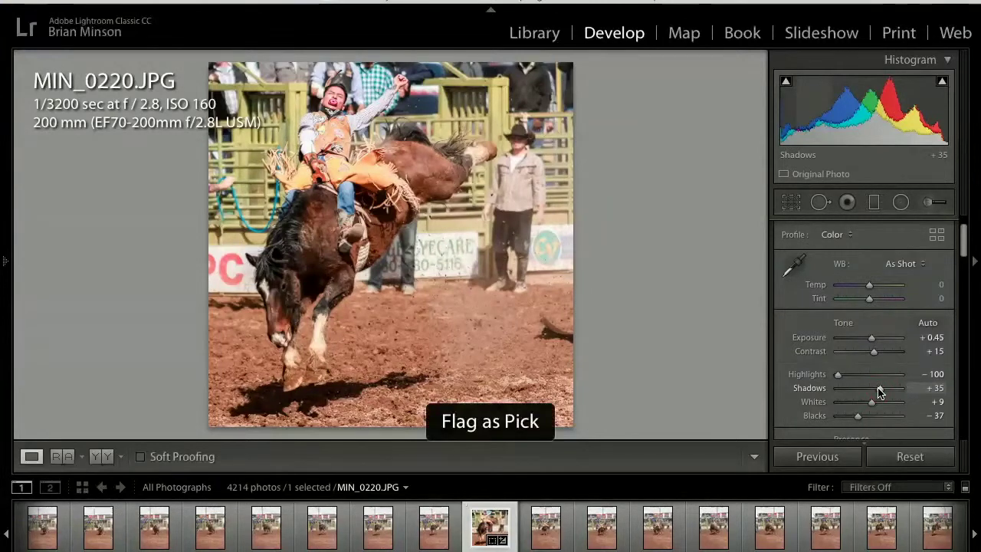
Browse the following burst shots, settle on MIN_0227.JPG and check the rider's sharpness at full magnification
{"action": "key", "text": "Right"}
{"action": "key", "text": "Right"}
{"action": "key", "text": "Right"}
{"action": "key", "text": "Right"}
{"action": "key", "text": "Right"}
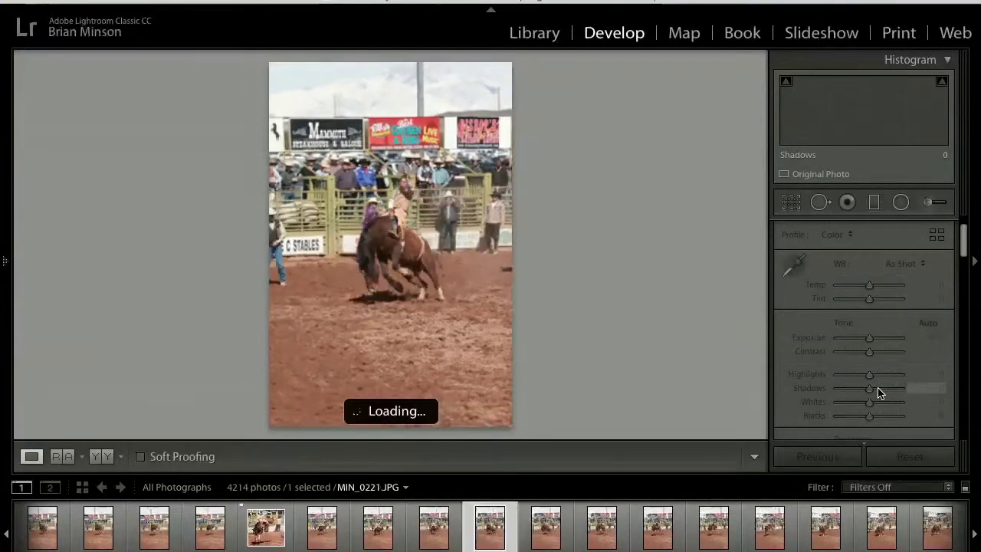
{"action": "key", "text": "Right"}
{"action": "key", "text": "Right"}
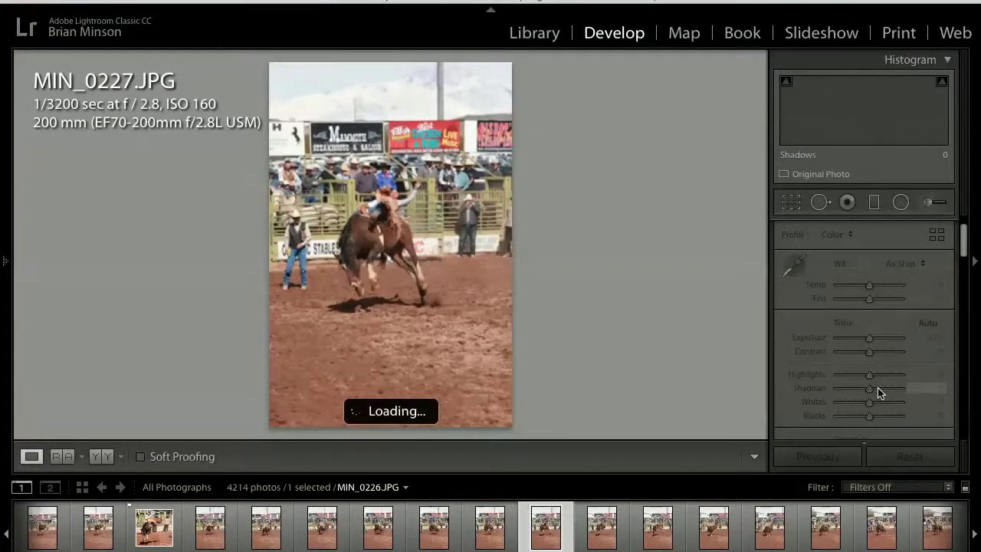
{"action": "key", "text": "Right"}
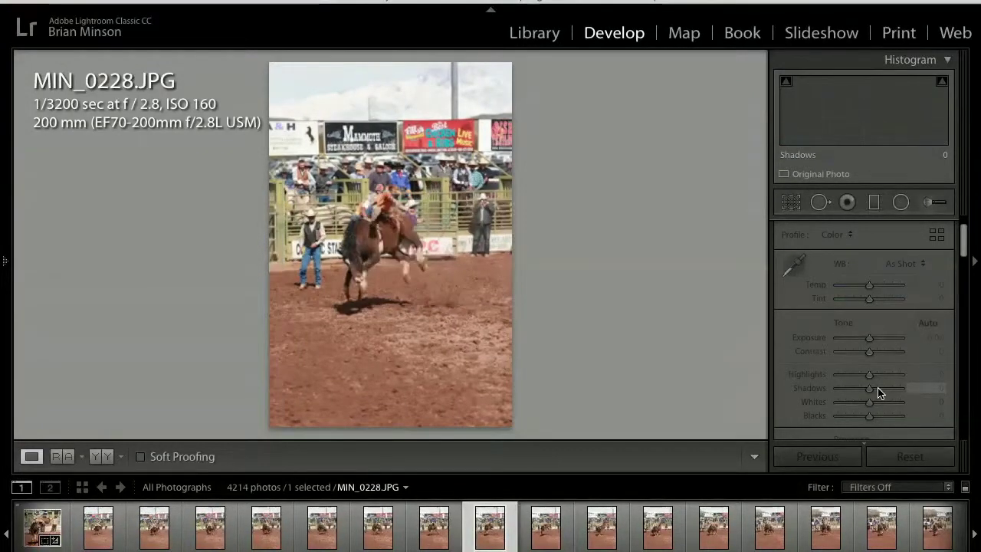
{"action": "key", "text": "Left"}
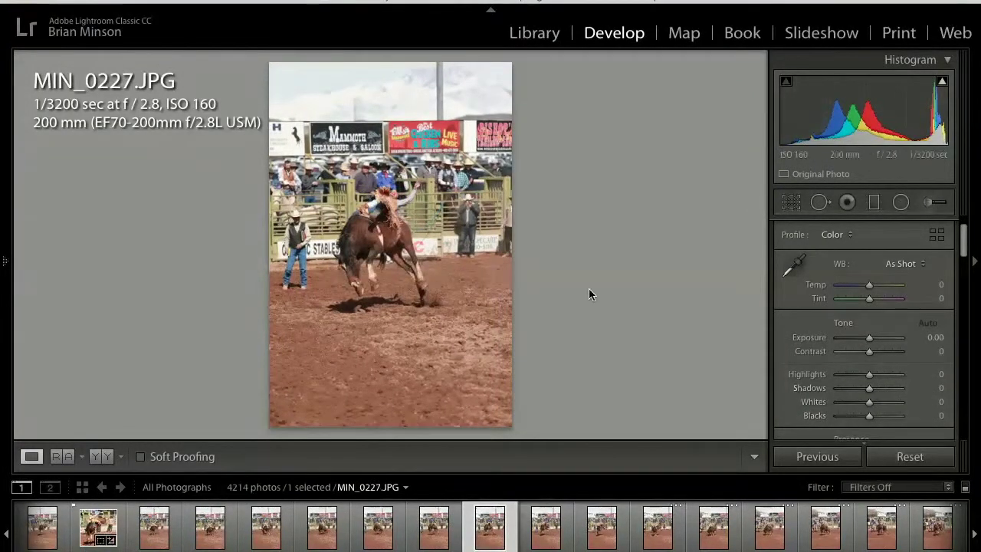
{"action": "left_click", "coordinate": [378, 227]}
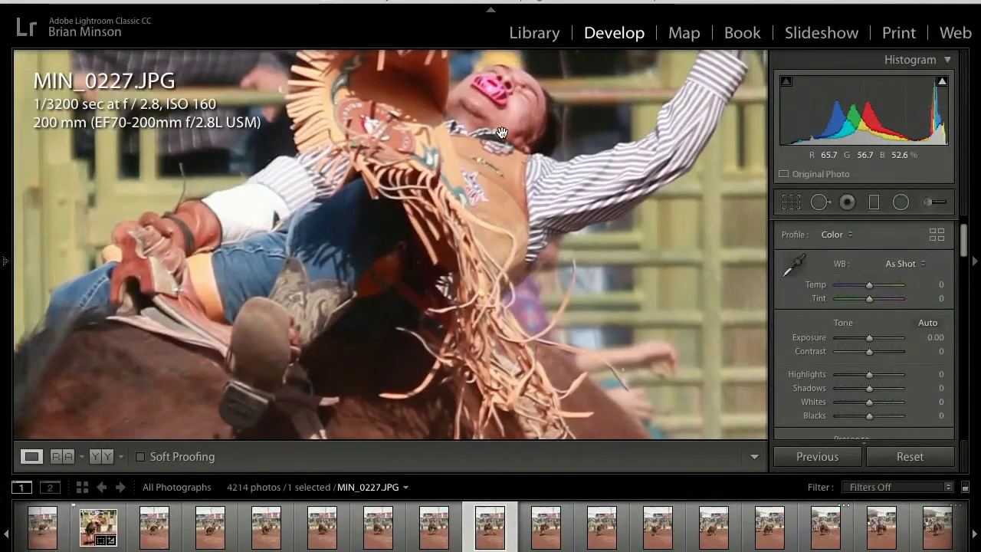
{"action": "left_click", "coordinate": [501, 132]}
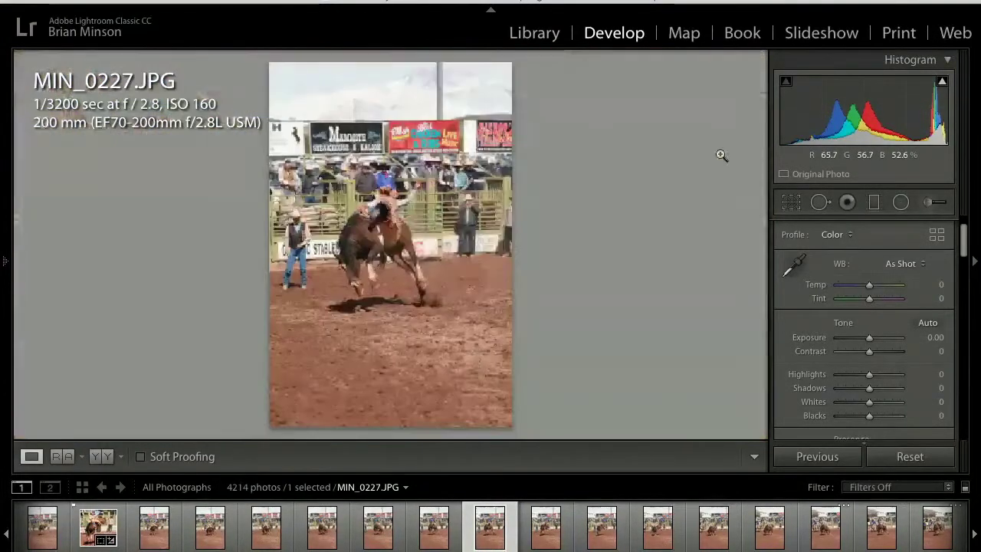
Apply Auto tone to MIN_0227.JPG and crop it to a 1 x 1 square framing the bucking horse and its rider
{"action": "left_click", "coordinate": [927, 323]}
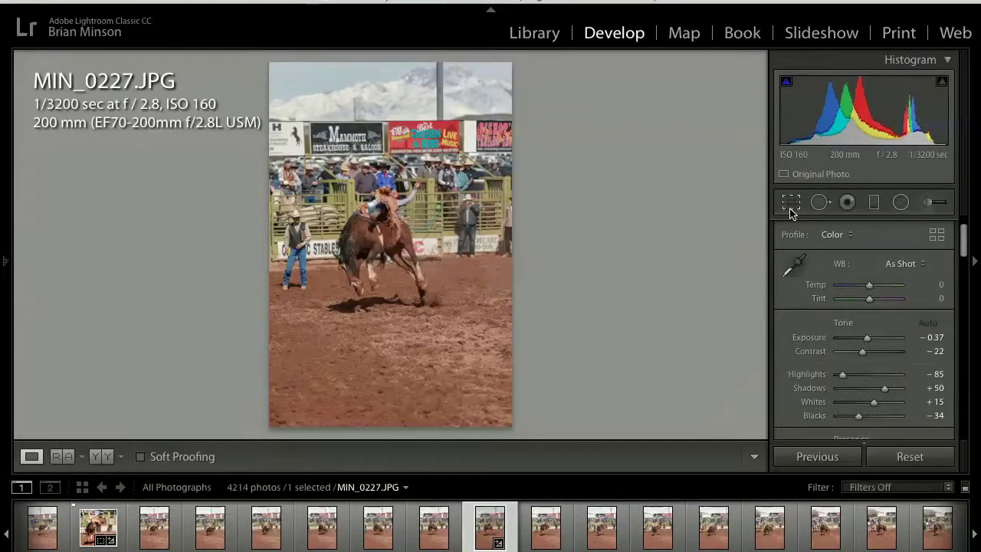
{"action": "left_click", "coordinate": [791, 203]}
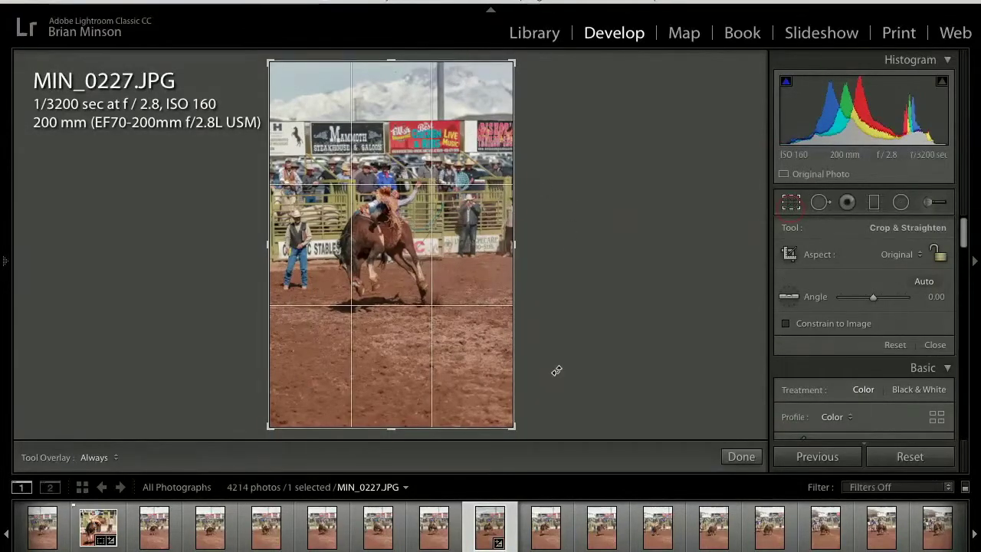
{"action": "left_click", "coordinate": [889, 258]}
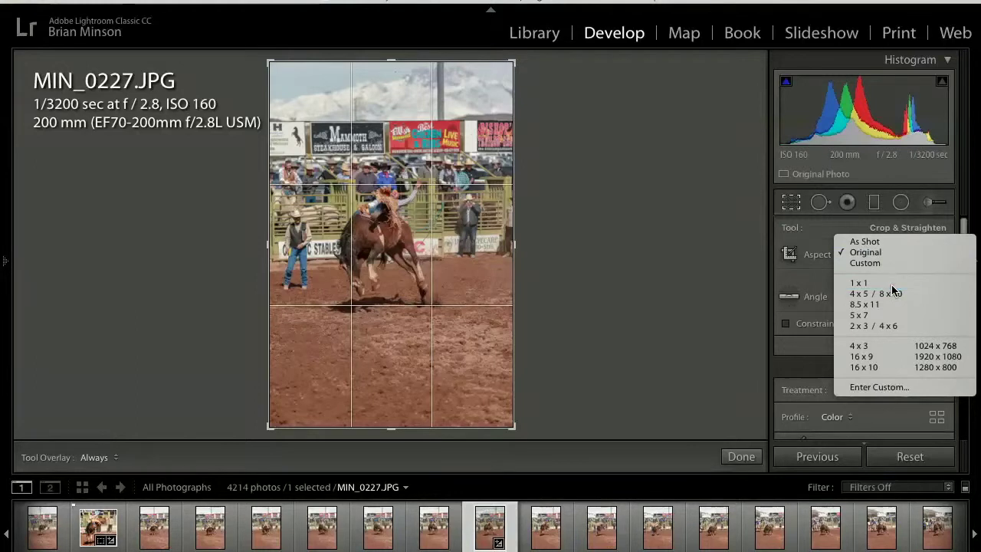
{"action": "left_click", "coordinate": [893, 281]}
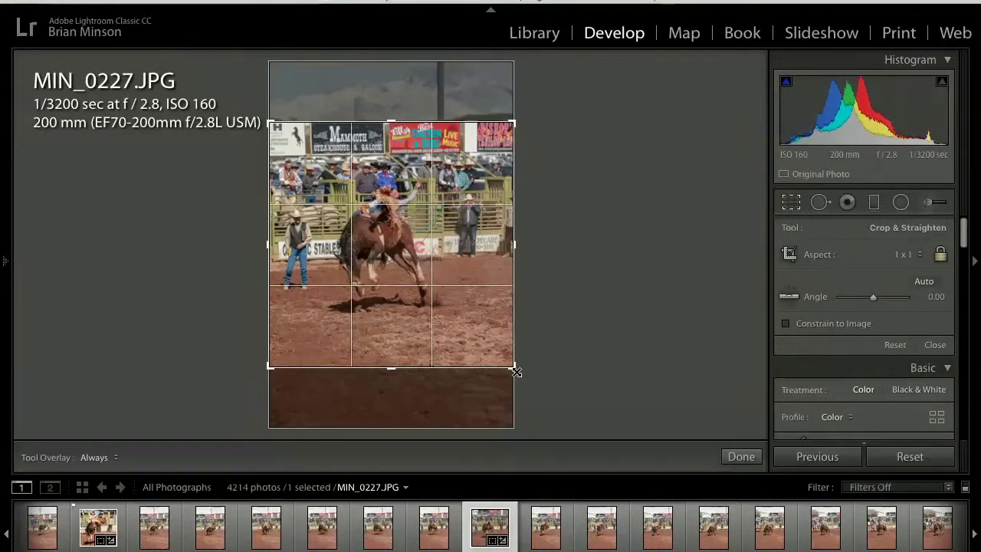
{"action": "left_click_drag", "start_coordinate": [514, 369], "coordinate": [490, 346]}
{"action": "left_click_drag", "start_coordinate": [295, 147], "coordinate": [322, 161]}
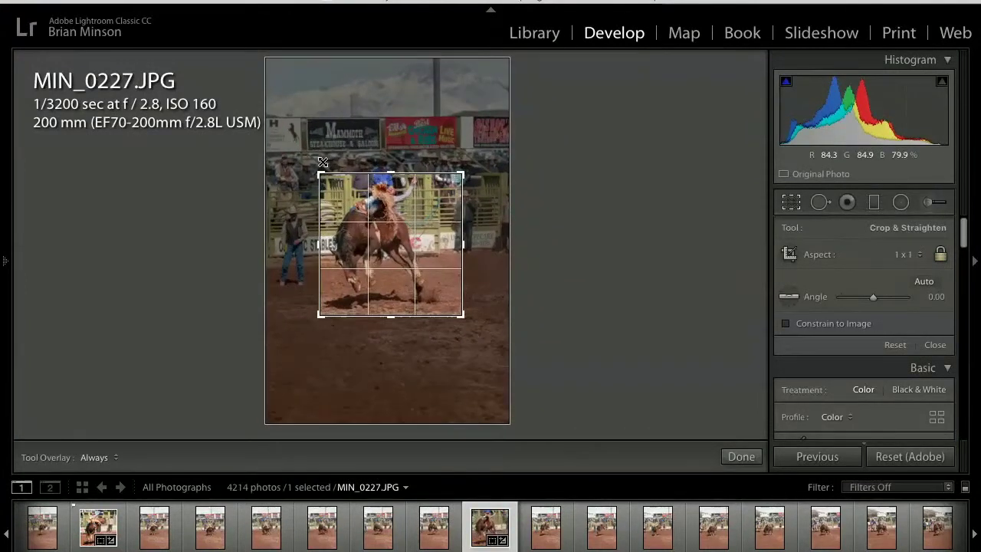
{"action": "mouse_move", "coordinate": [372, 224]}
{"action": "left_mouse_down"}
{"action": "mouse_move", "coordinate": [394, 227]}
{"action": "mouse_move", "coordinate": [380, 226]}
{"action": "left_mouse_up"}
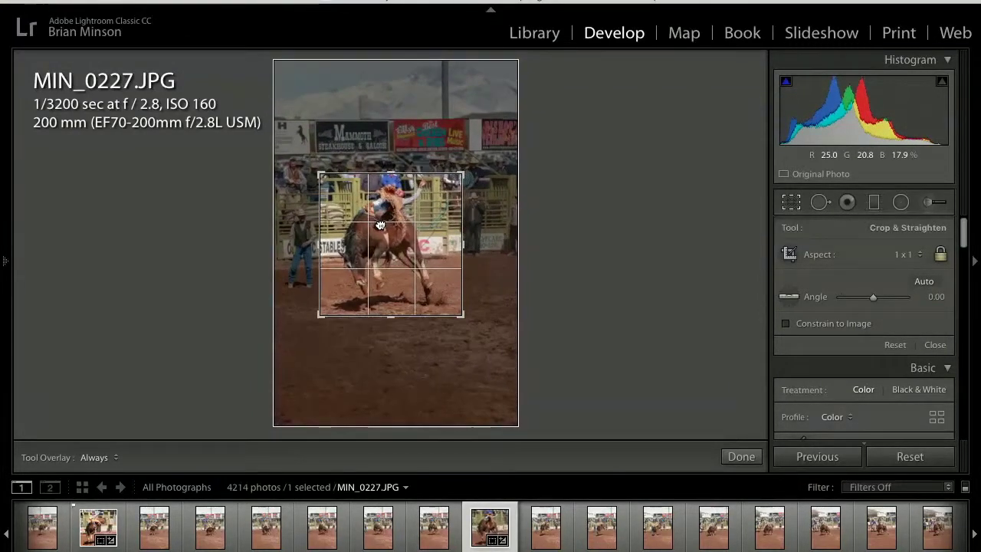
{"action": "key", "text": "Return"}
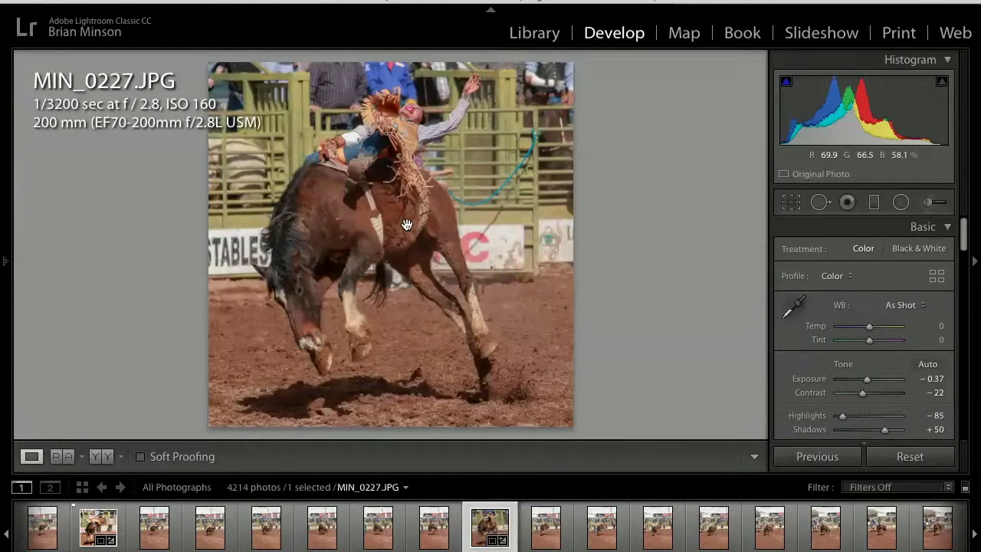
Set the Exposure of MIN_0227.JPG to +0.40, Contrast to +18 and Clarity to +40
{"action": "scroll", "coordinate": [867, 387], "scroll_direction": "down", "scroll_amount": 1}
{"action": "left_click_drag", "start_coordinate": [867, 373], "coordinate": [875, 368]}
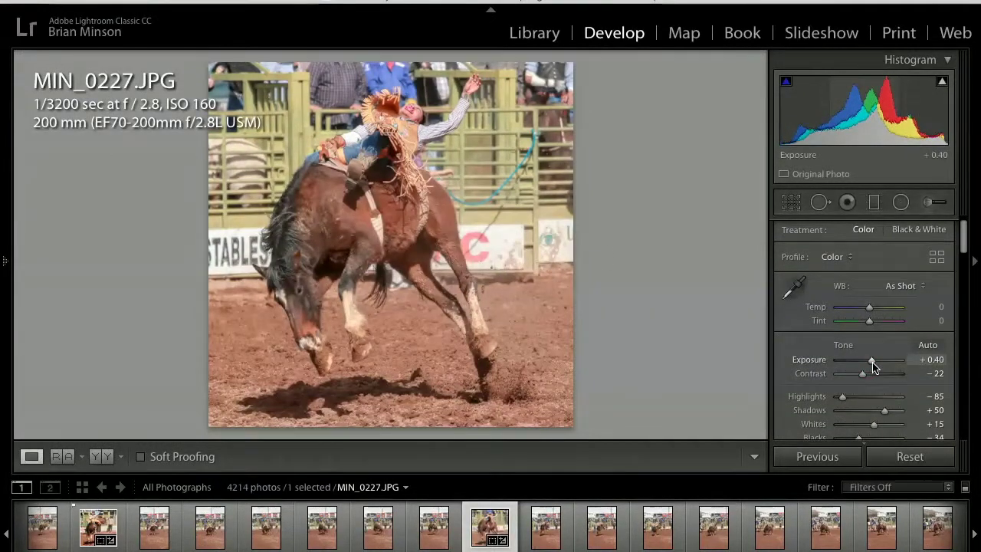
{"action": "left_click_drag", "start_coordinate": [865, 374], "coordinate": [878, 374]}
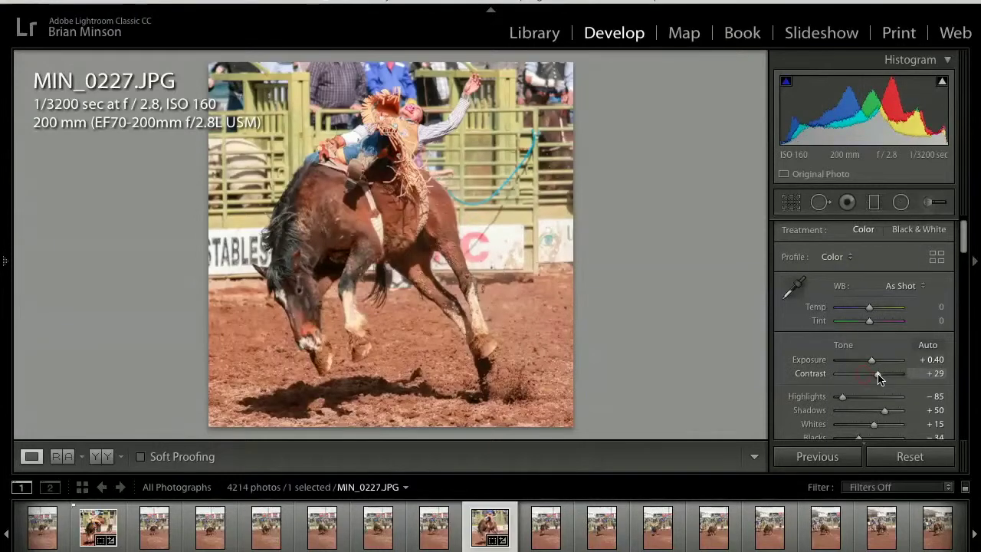
{"action": "scroll", "coordinate": [876, 381], "scroll_direction": "down", "scroll_amount": 2}
{"action": "scroll", "coordinate": [878, 381], "scroll_direction": "down", "scroll_amount": 2}
{"action": "left_click_drag", "start_coordinate": [870, 392], "coordinate": [883, 392]}
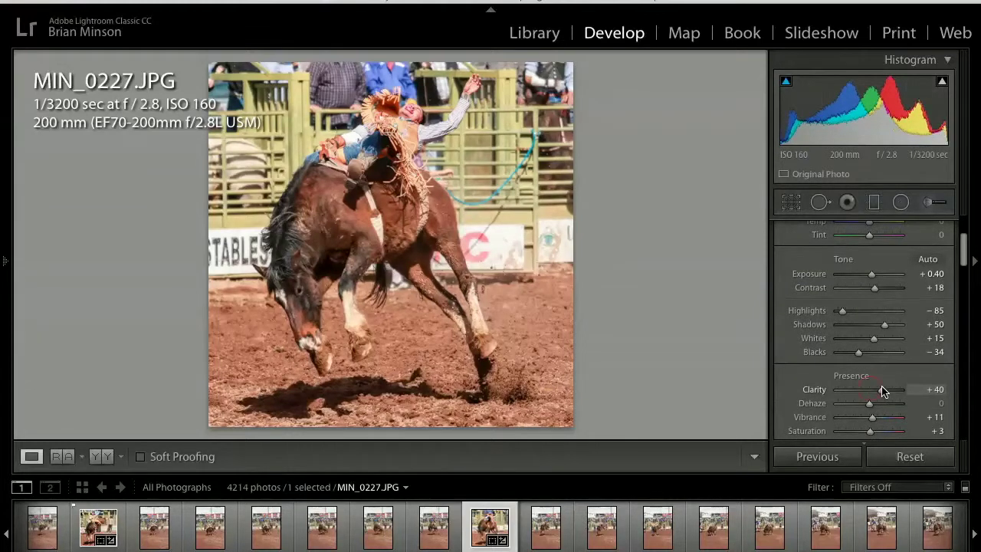
Set the Sharpening Amount of MIN_0227.JPG to 27
{"action": "scroll", "coordinate": [880, 391], "scroll_direction": "down", "scroll_amount": 12}
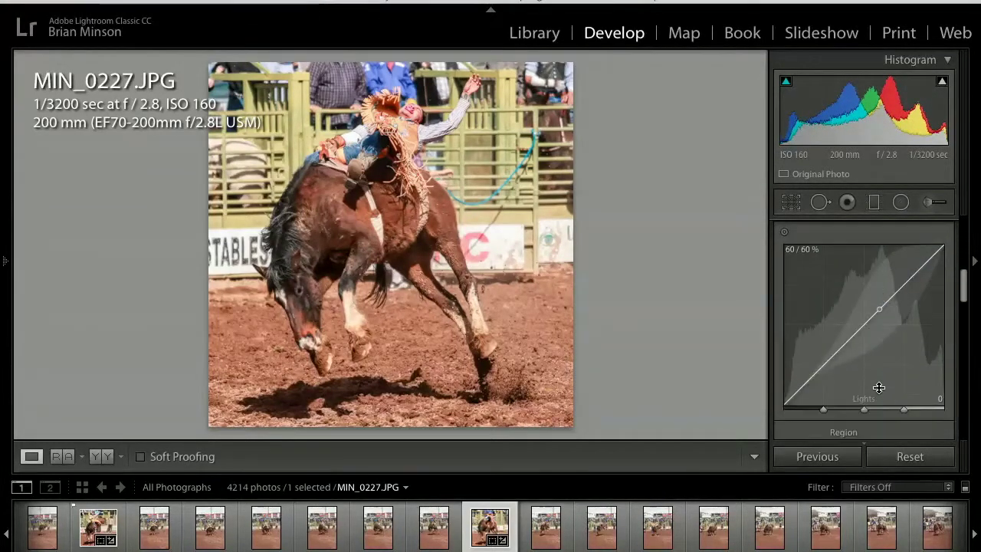
{"action": "scroll", "coordinate": [879, 392], "scroll_direction": "down", "scroll_amount": 8}
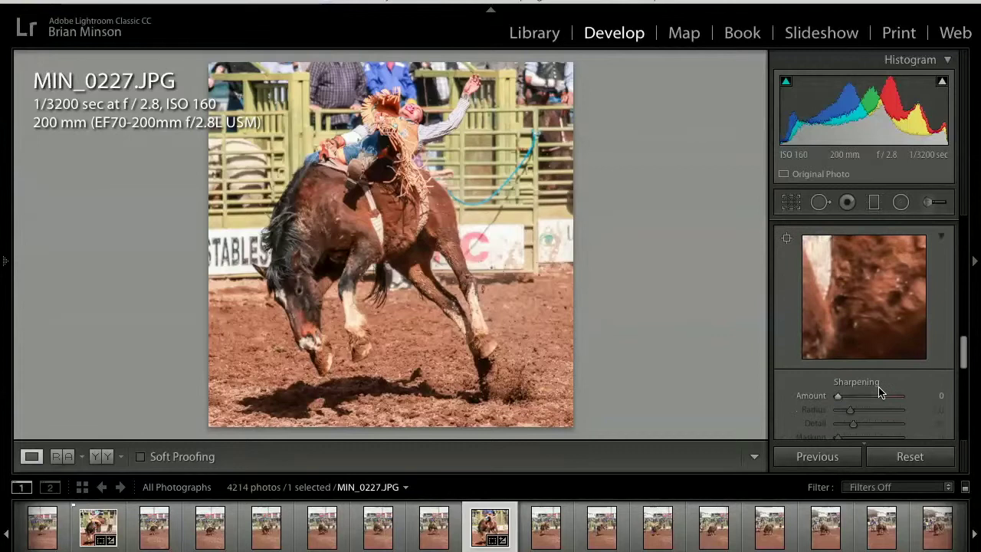
{"action": "left_click", "coordinate": [847, 368]}
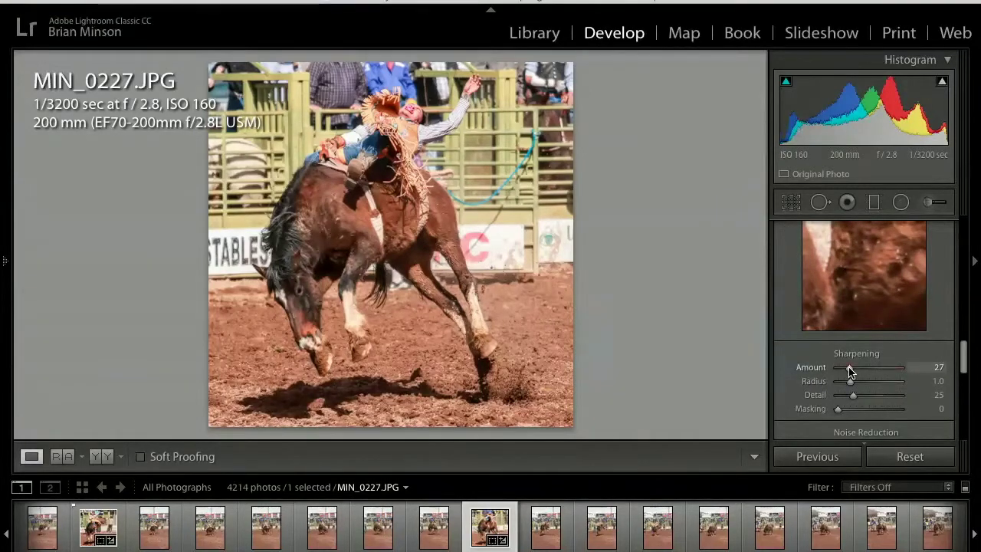
Enable lens profile corrections for MIN_0227.JPG and flag the photo as a pick
{"action": "scroll", "coordinate": [849, 371], "scroll_direction": "down", "scroll_amount": 4}
{"action": "scroll", "coordinate": [849, 372], "scroll_direction": "down", "scroll_amount": 2}
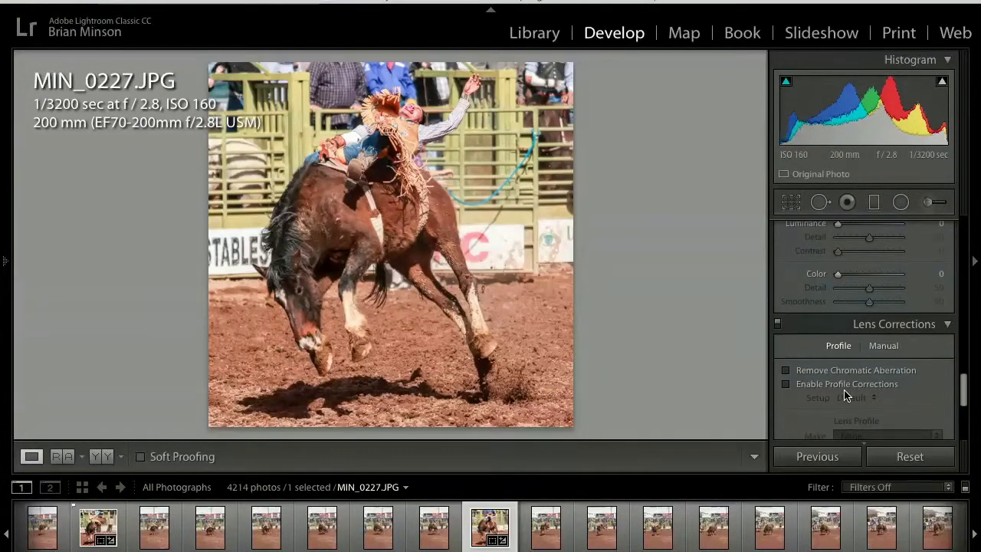
{"action": "left_click", "coordinate": [846, 391]}
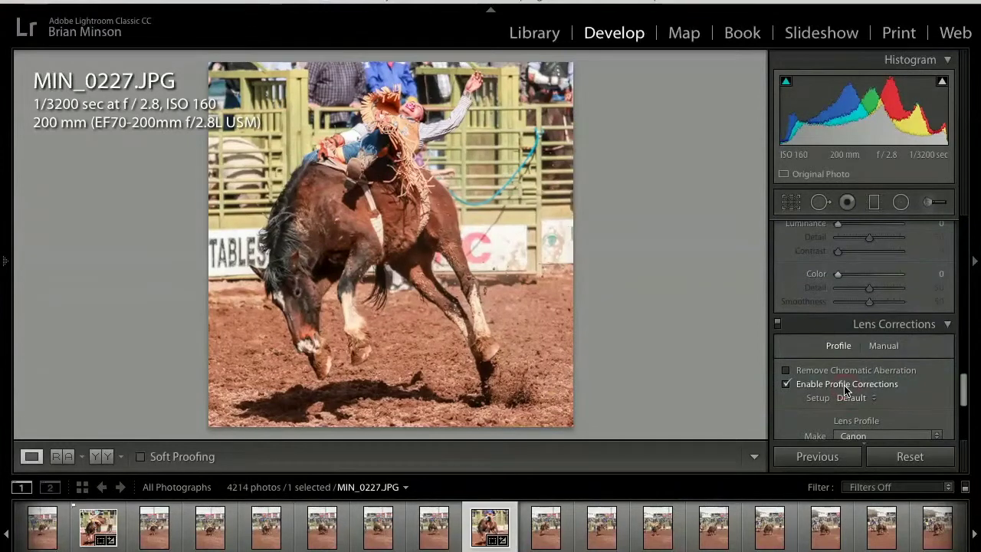
{"action": "left_click", "coordinate": [846, 391]}
{"action": "key", "text": "p"}
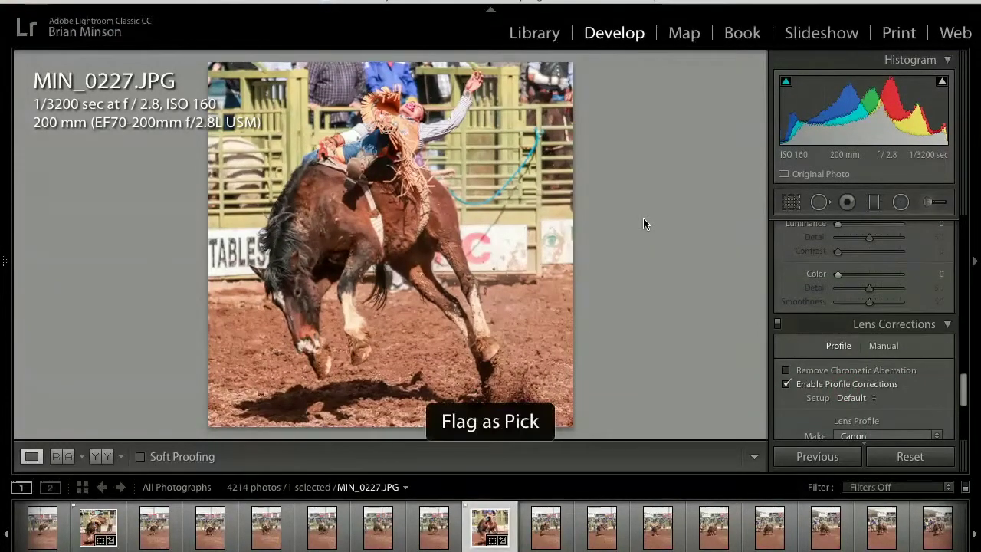
Browse forward through the burst of bucking-horse photos from MIN_0227.JPG to MIN_0238.JPG
{"action": "key", "text": "Right"}
{"action": "key", "text": "Right"}
{"action": "key", "text": "Right"}
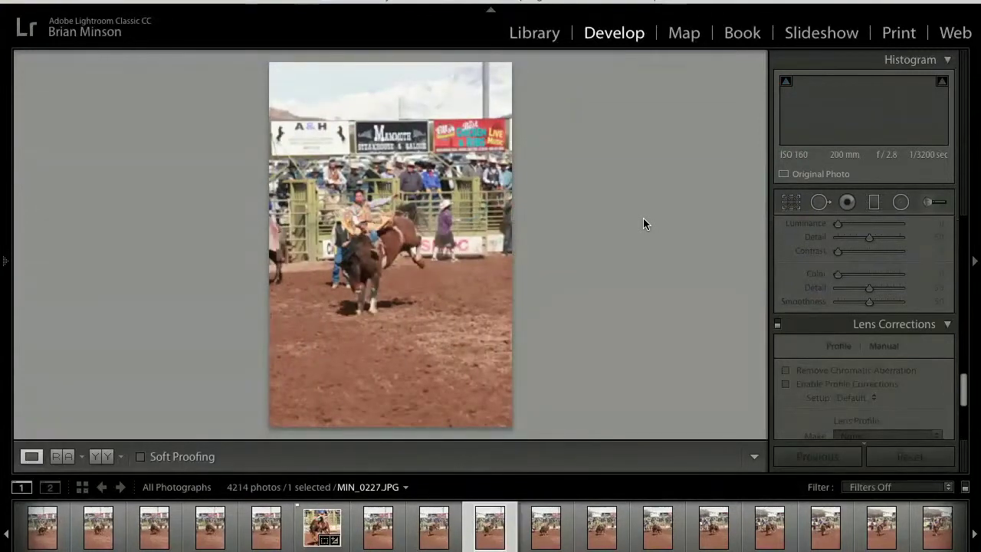
{"action": "key", "text": "Right"}
{"action": "key", "text": "Right"}
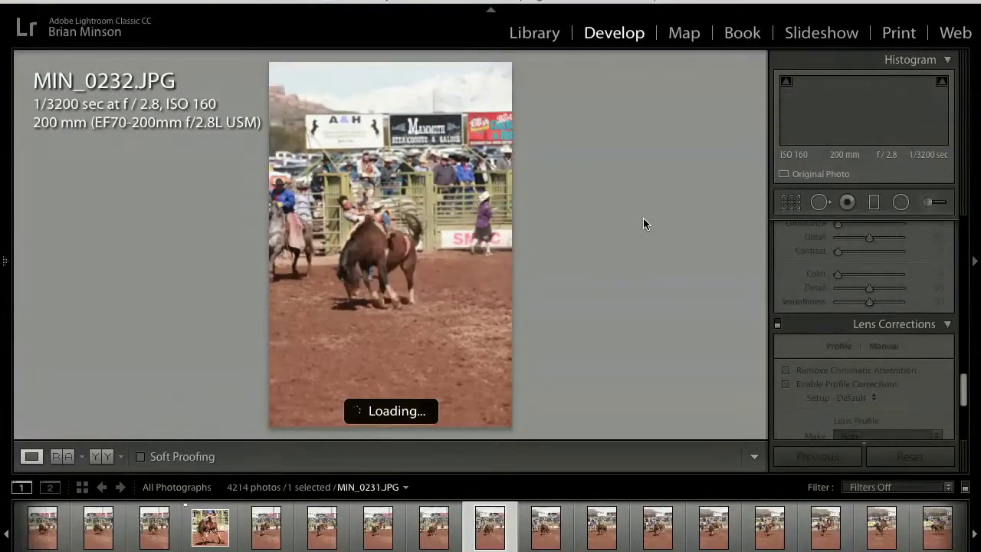
{"action": "key", "text": "Right"}
{"action": "key", "text": "Right"}
{"action": "key", "text": "Right"}
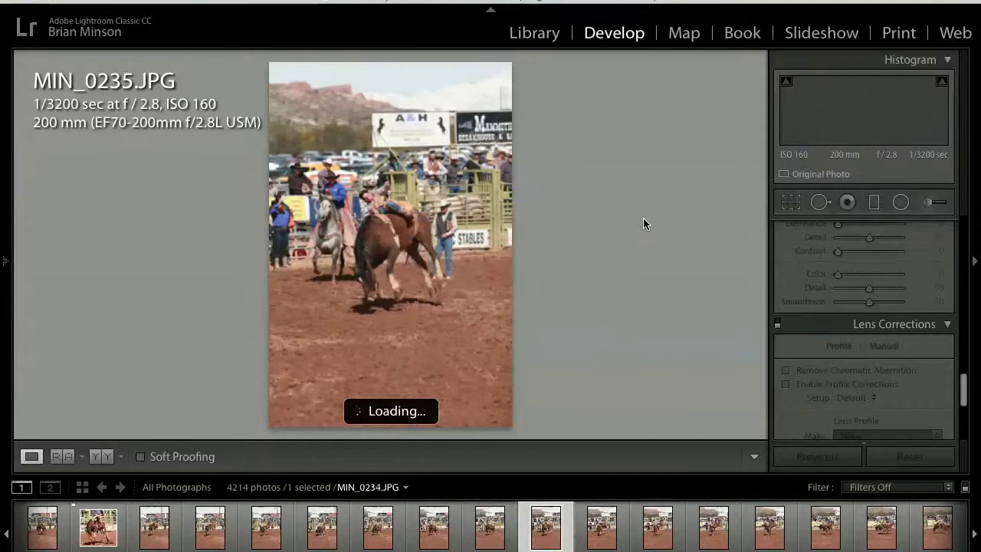
{"action": "key", "text": "Right"}
{"action": "key", "text": "Right"}
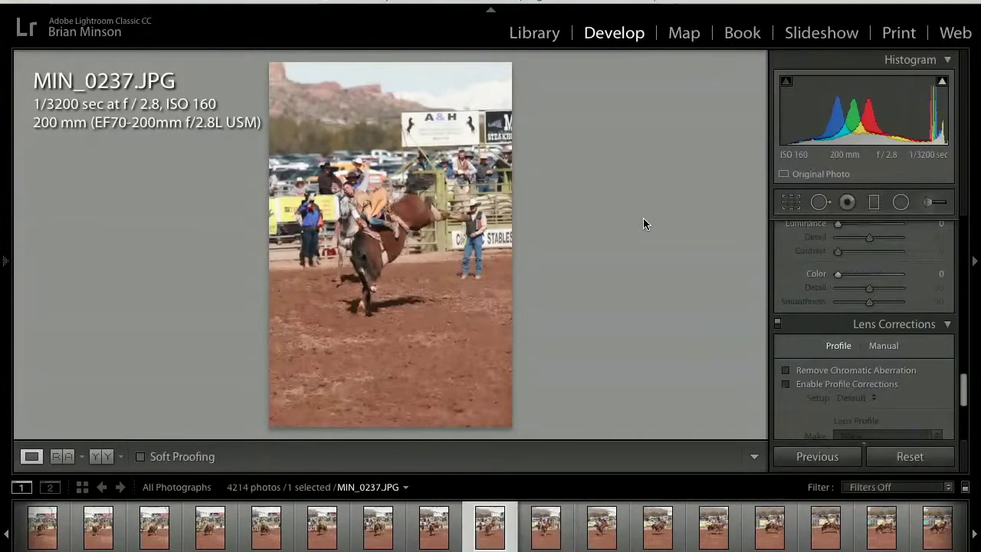
{"action": "key", "text": "Right"}
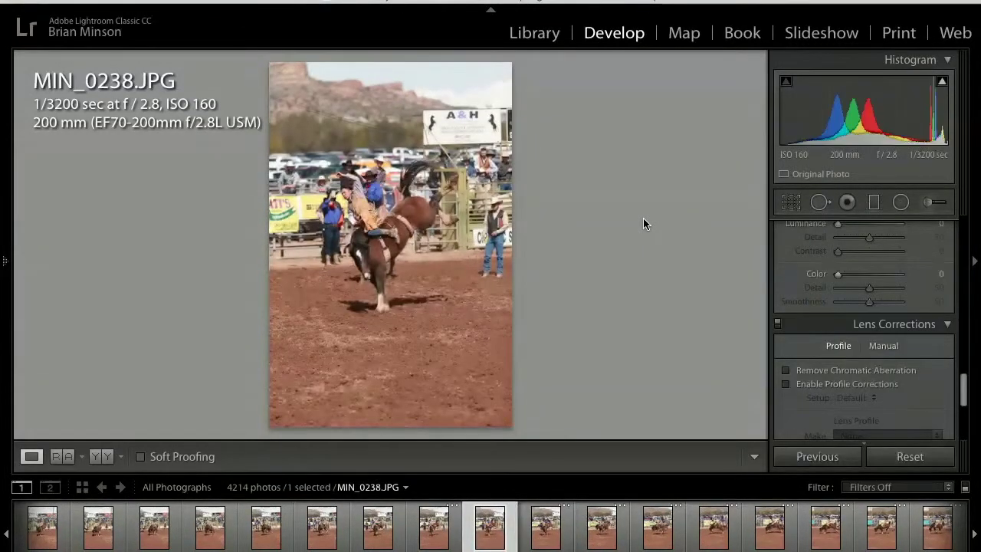
Inspect the rider's face and the focus in MIN_0238.JPG at close zoom
{"action": "left_click", "coordinate": [324, 232]}
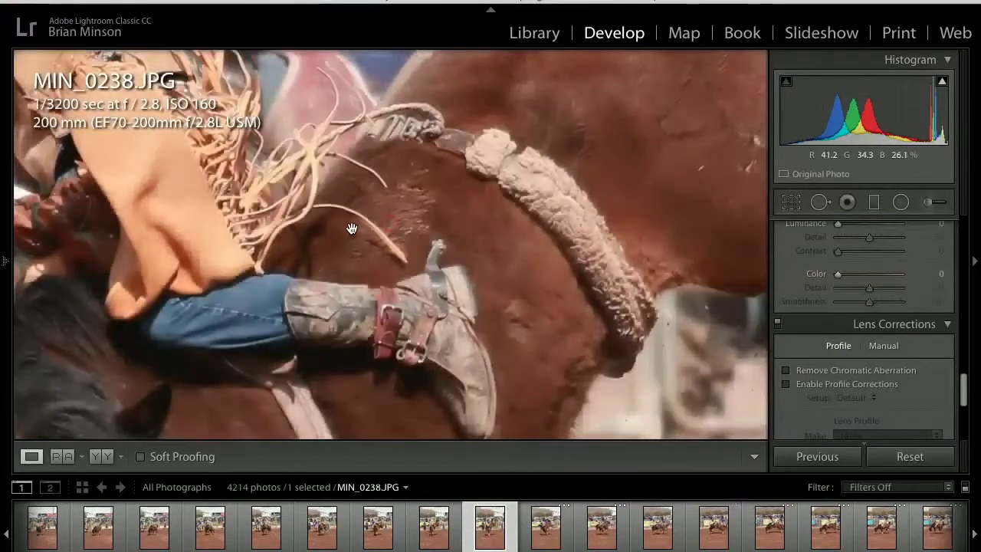
{"action": "key", "text": "Home"}
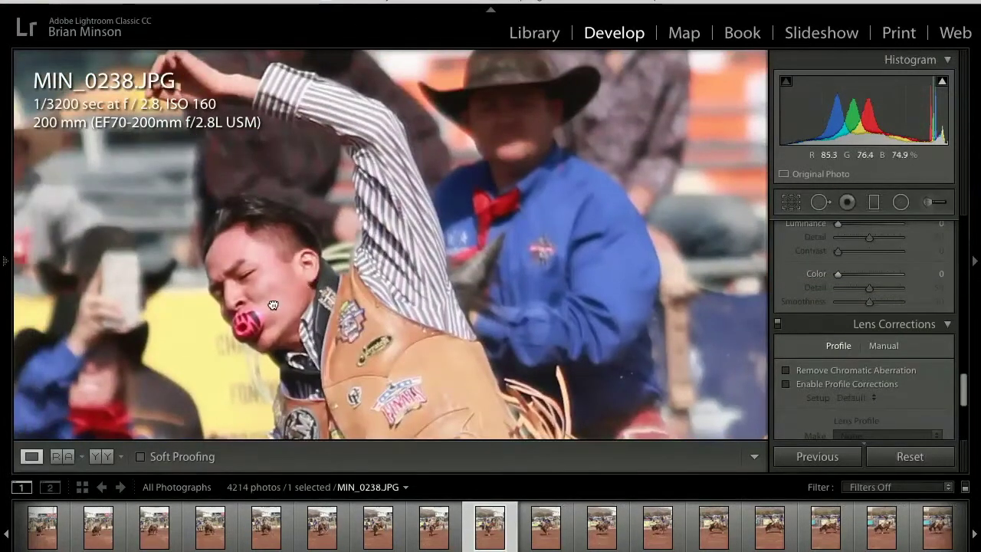
{"action": "left_click", "coordinate": [273, 306]}
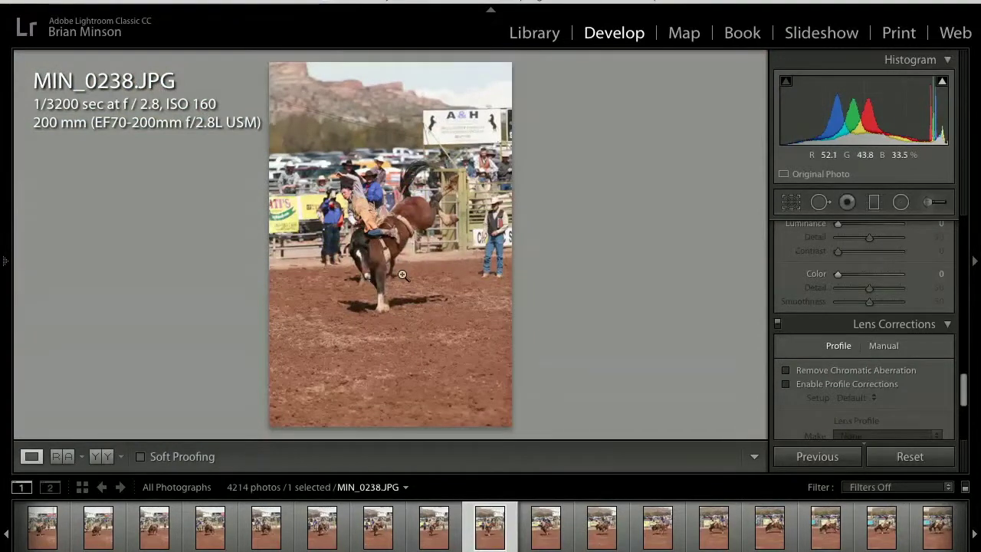
View the shots following MIN_0238.JPG and check the detail of MIN_0240.JPG at close zoom
{"action": "key", "text": "Right"}
{"action": "key", "text": "Right"}
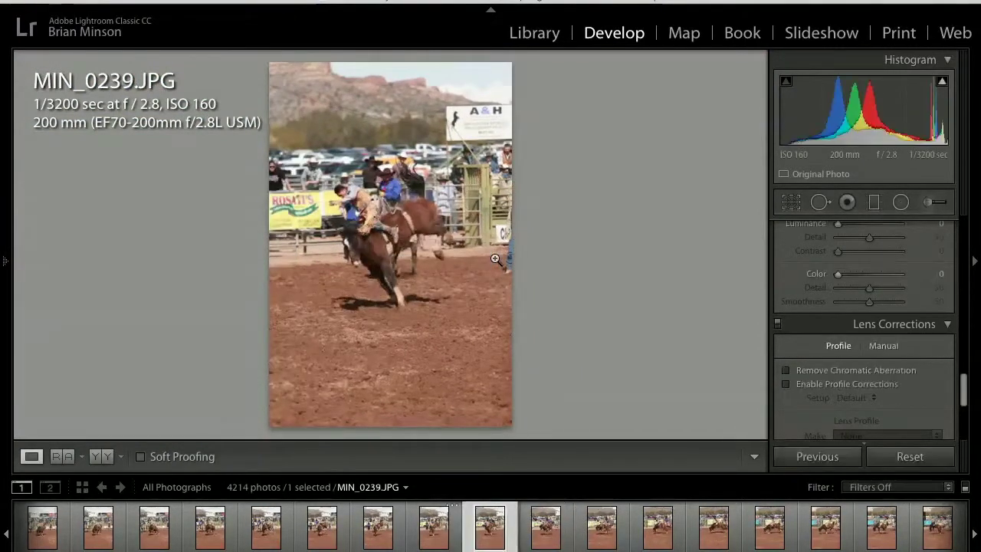
{"action": "key", "text": "Right"}
{"action": "key", "text": "Left"}
{"action": "left_click", "coordinate": [397, 243]}
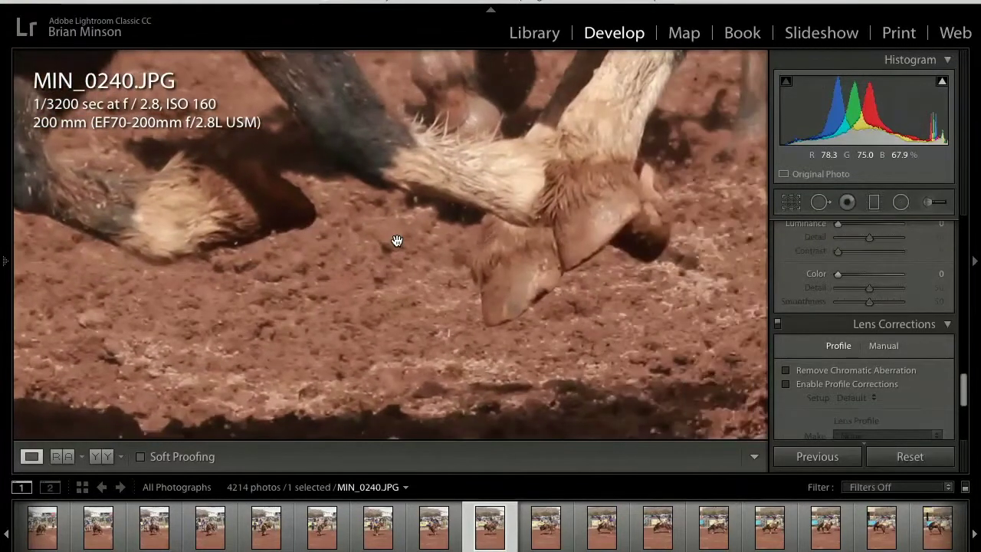
{"action": "left_click", "coordinate": [568, 174]}
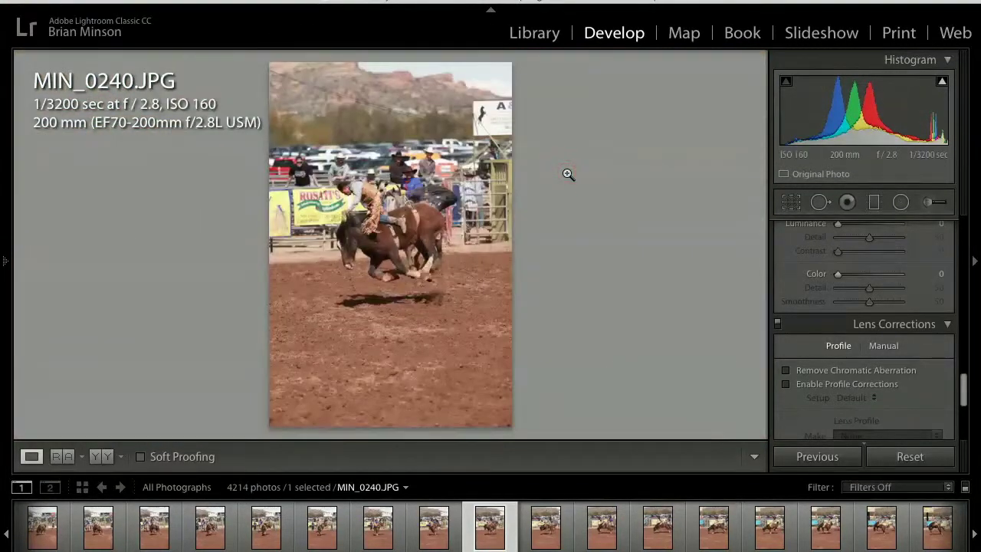
Review the burst around MIN_0241.JPG, go back to MIN_0236.JPG and compare it with the neighbouring shots
{"action": "key", "text": "Right"}
{"action": "key", "text": "Right"}
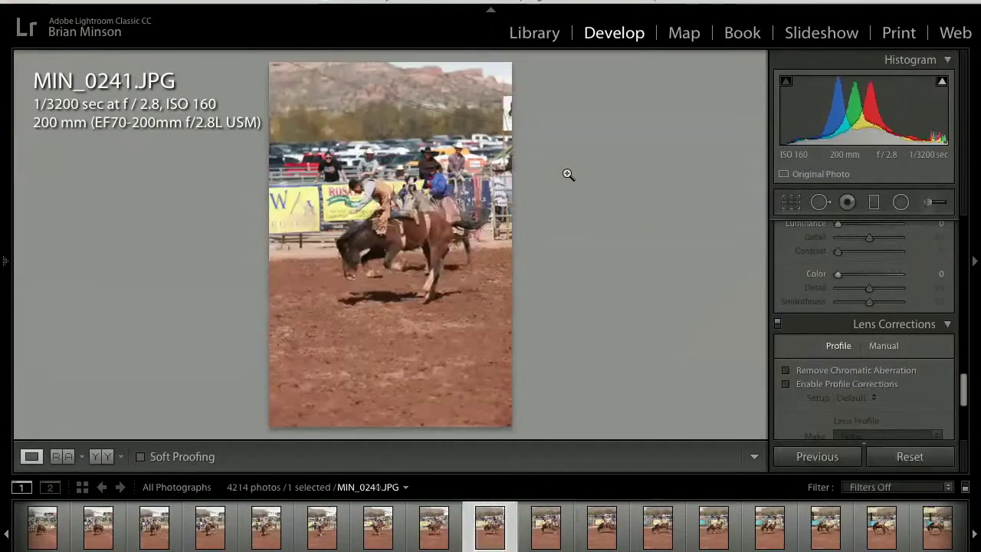
{"action": "key", "text": "Left"}
{"action": "key", "text": "Left"}
{"action": "key", "text": "Left"}
{"action": "key", "text": "Left"}
{"action": "key", "text": "Left"}
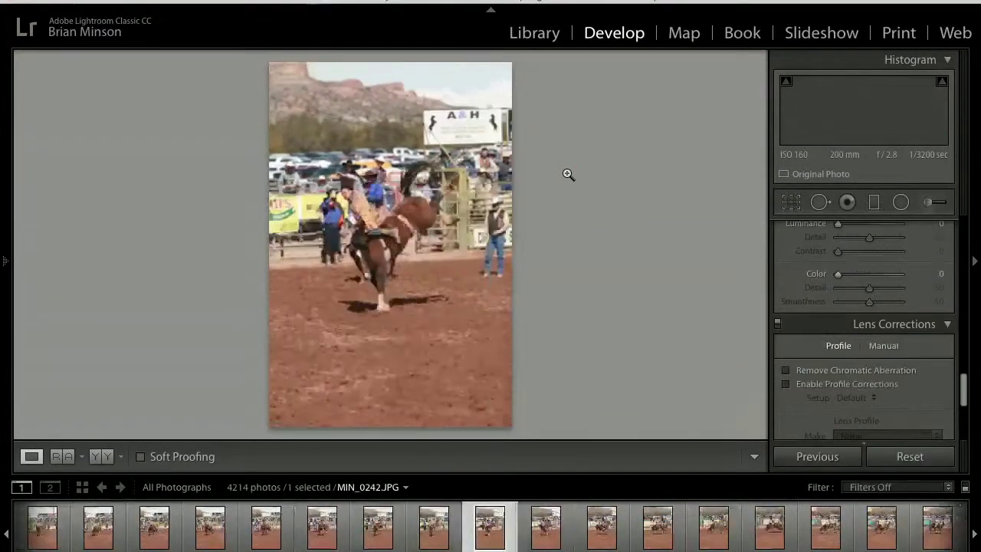
{"action": "key", "text": "Left"}
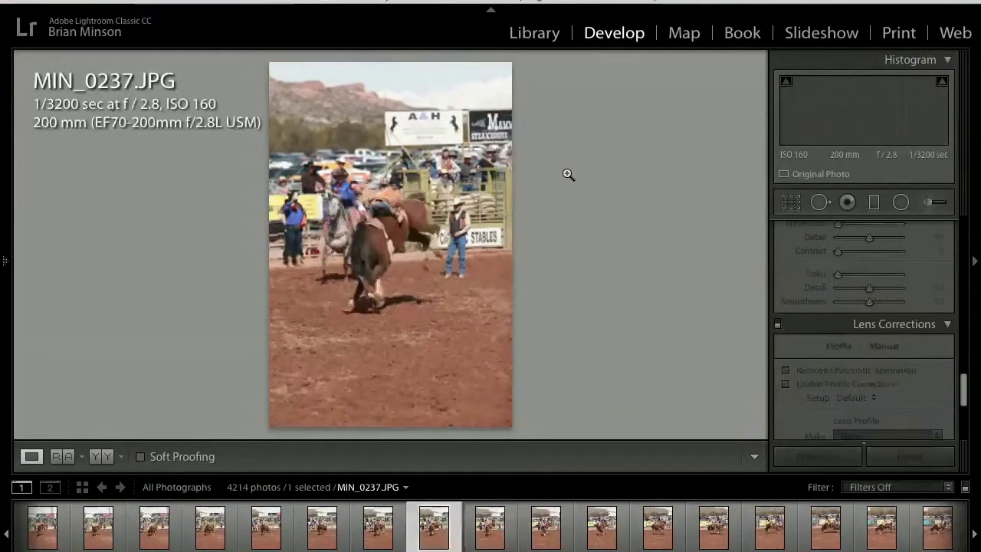
{"action": "key", "text": "Right"}
{"action": "key", "text": "Right"}
{"action": "key", "text": "Left"}
{"action": "key", "text": "Left"}
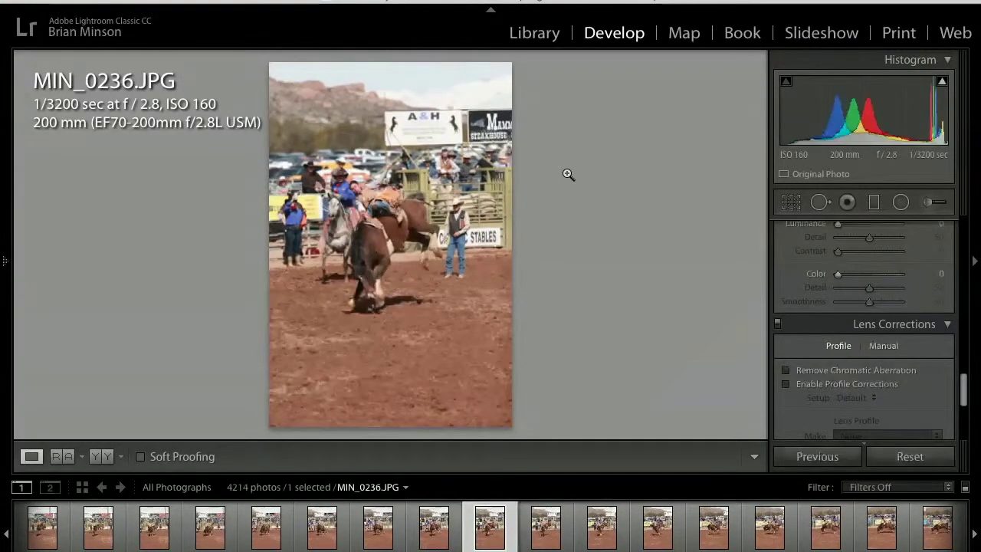
{"action": "key", "text": "Right"}
{"action": "key", "text": "Left"}
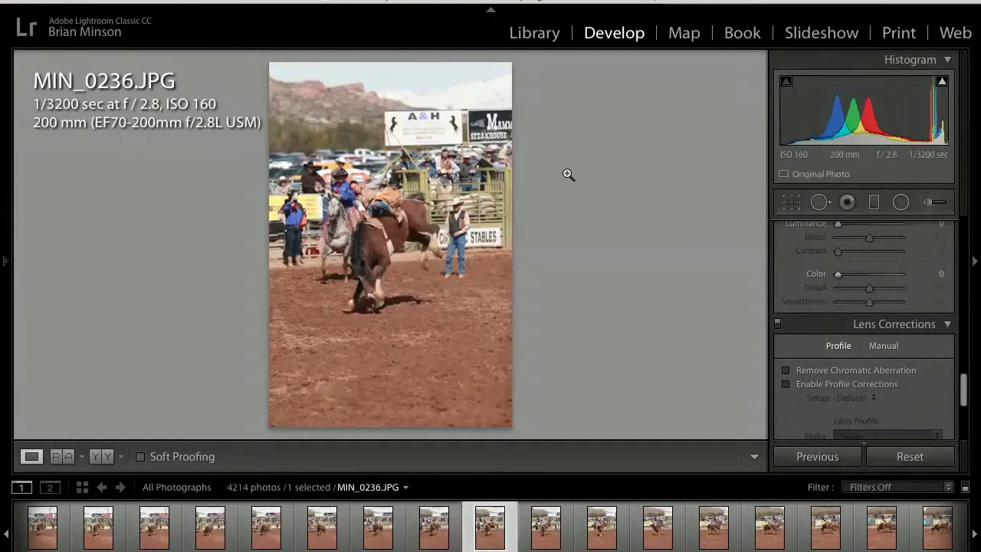
Compare the rider's face and sharpness in MIN_0236.JPG and MIN_0237.JPG at close zoom
{"action": "left_click", "coordinate": [358, 193]}
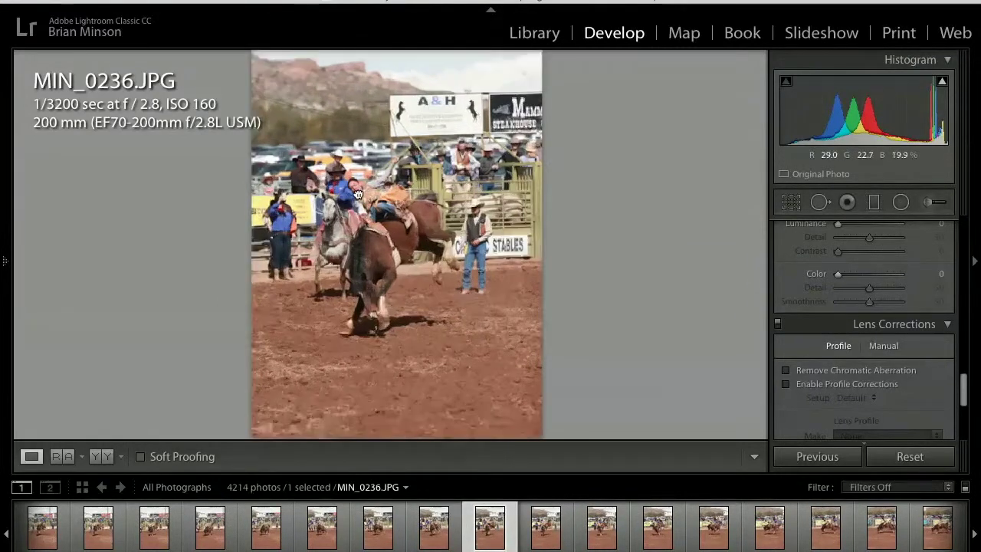
{"action": "key", "text": "Right"}
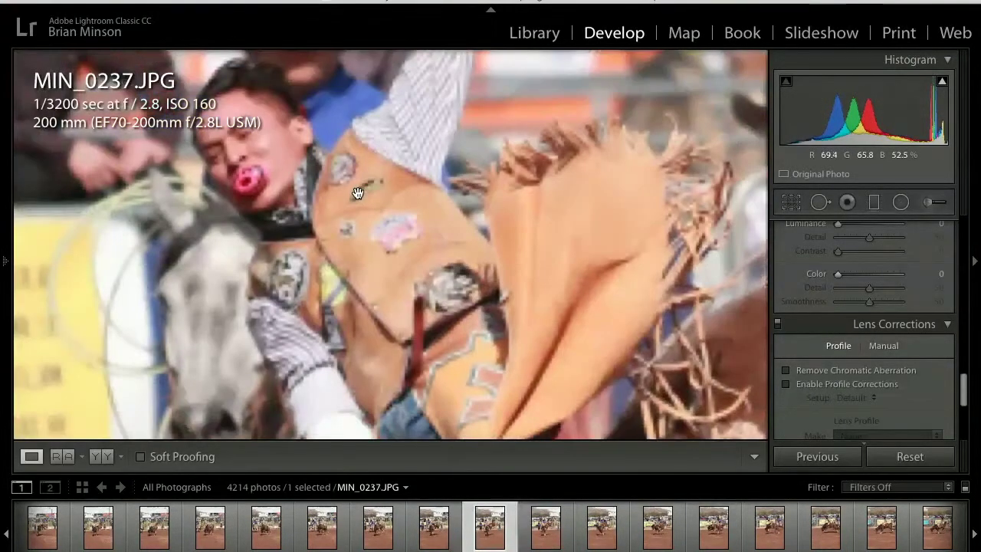
{"action": "key", "text": "Left"}
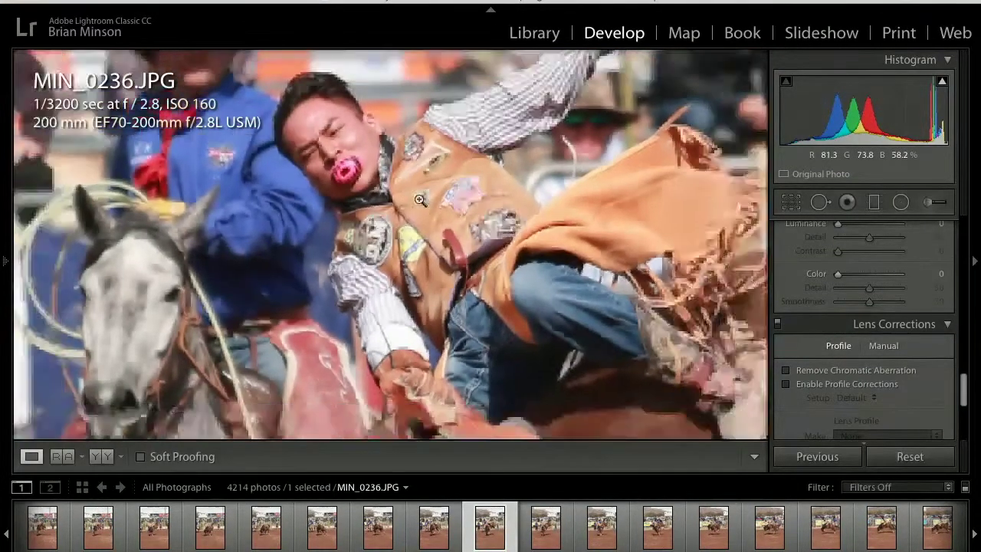
{"action": "left_click", "coordinate": [420, 200]}
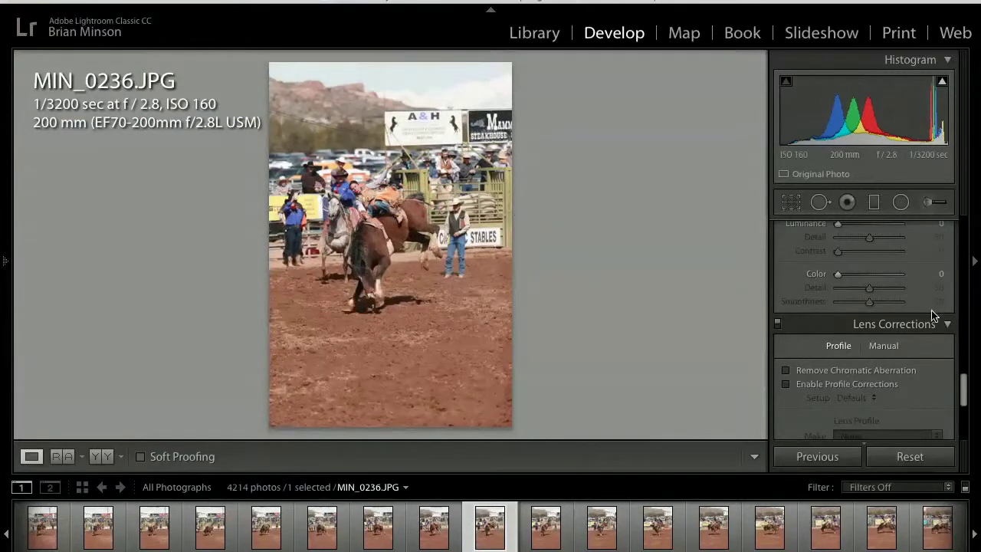
Open MIN_0237.JPG and apply Auto tone to it
{"action": "key", "text": "Right"}
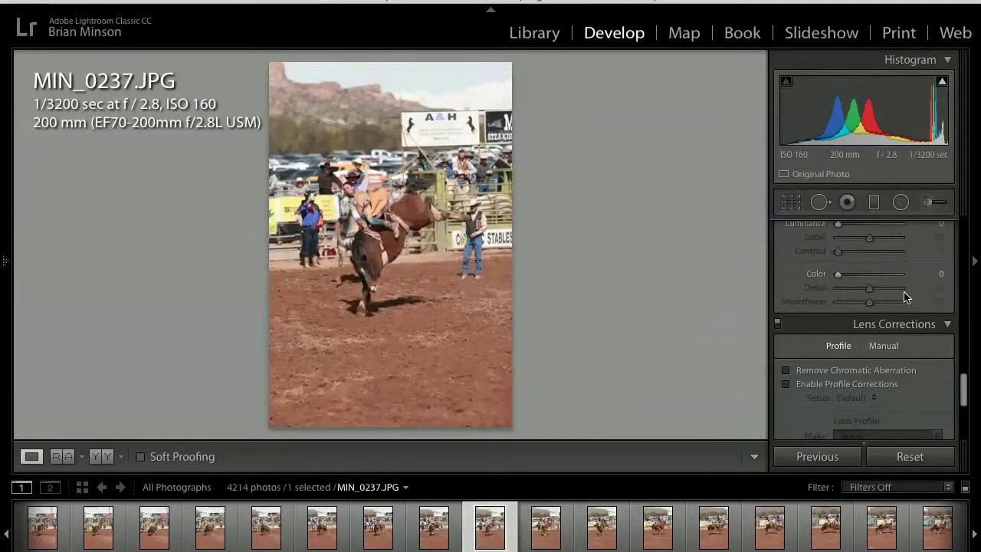
{"action": "scroll", "coordinate": [924, 270], "scroll_direction": "up", "scroll_amount": 10}
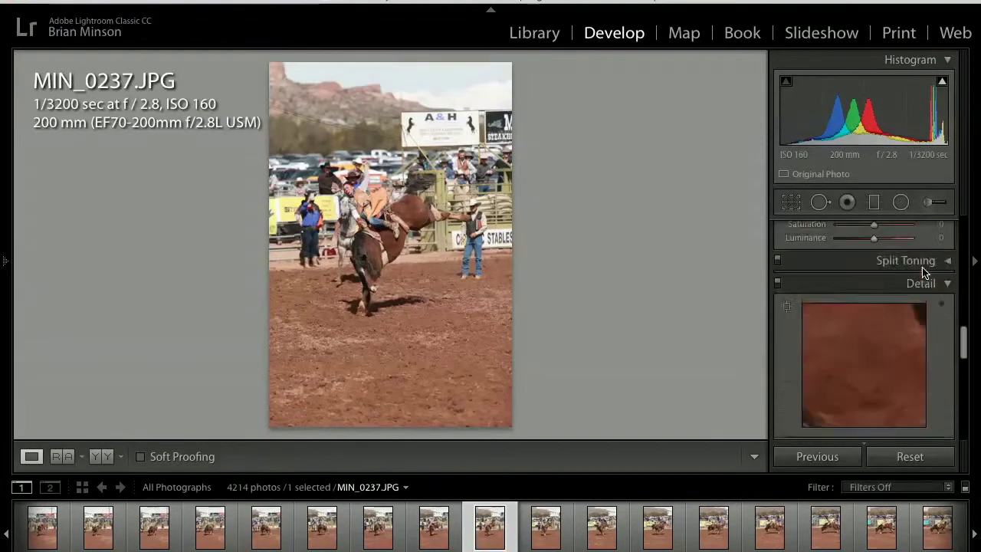
{"action": "left_click", "coordinate": [927, 365]}
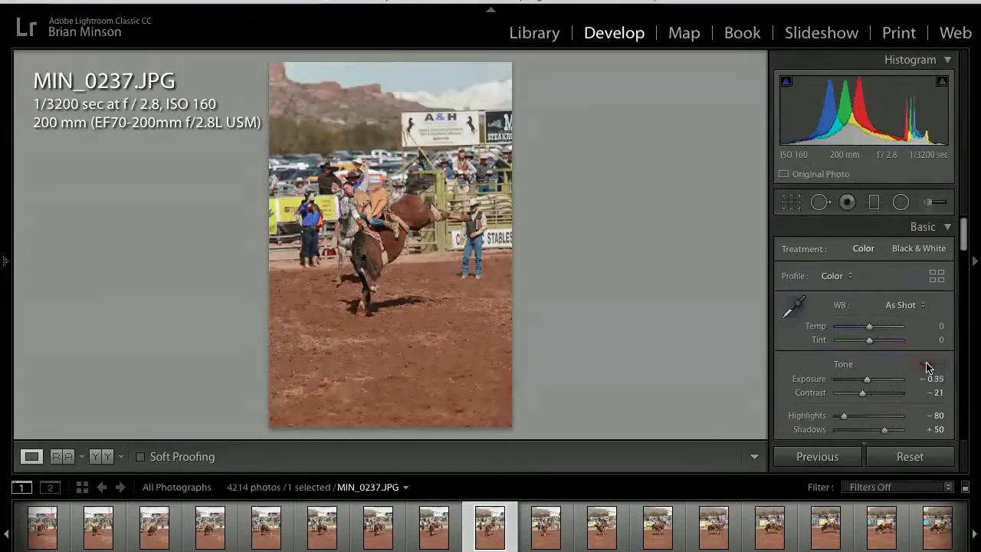
Crop MIN_0237.JPG to a 1 x 1 square rotated by 2.47 degrees, tightly framing the bucking horse and its rider
{"action": "key", "text": "r"}
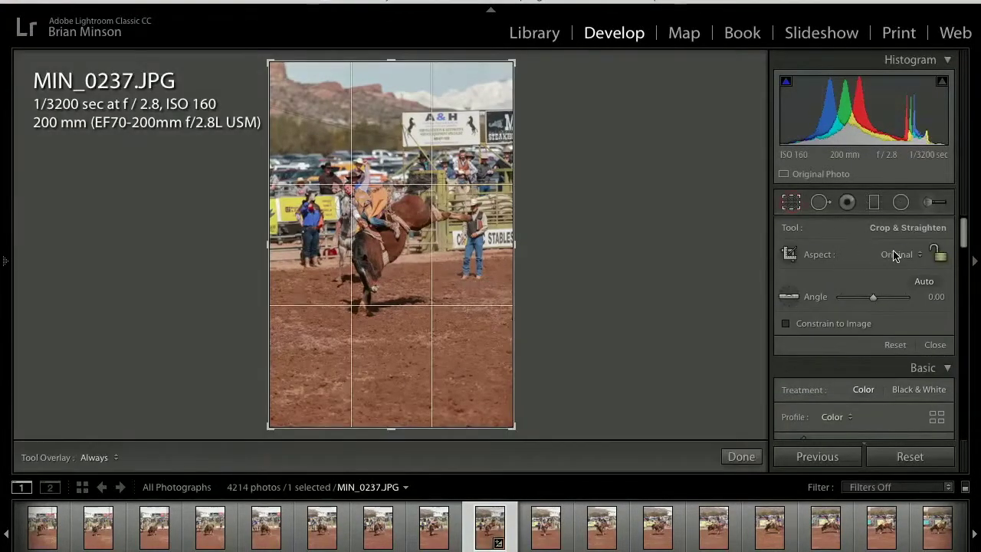
{"action": "left_click", "coordinate": [895, 256]}
{"action": "left_click", "coordinate": [866, 281]}
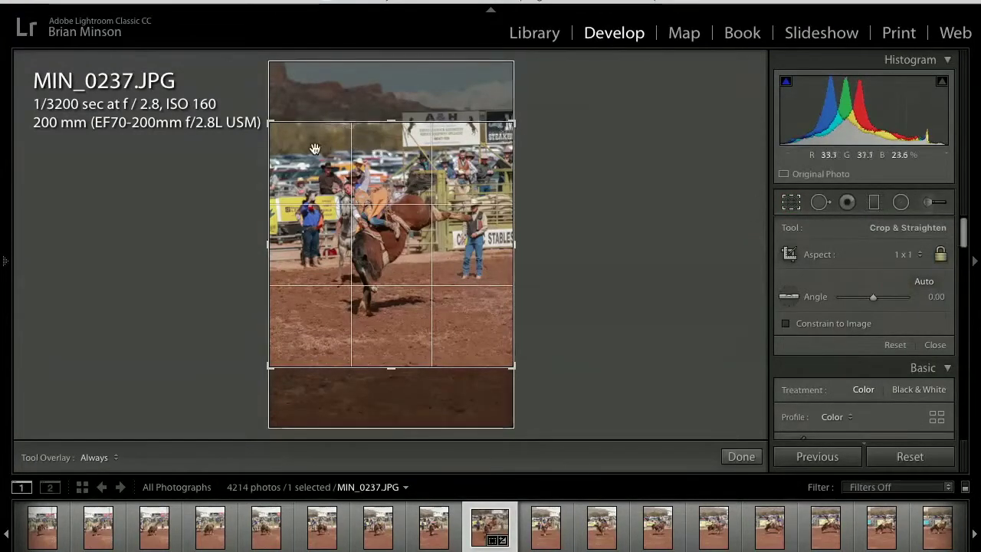
{"action": "left_click_drag", "start_coordinate": [552, 224], "coordinate": [554, 228]}
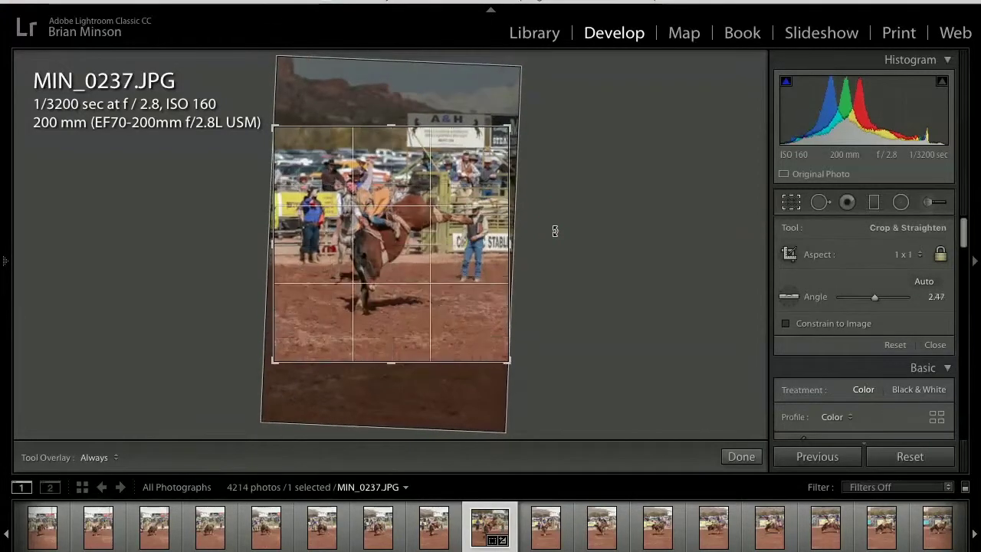
{"action": "left_click_drag", "start_coordinate": [445, 265], "coordinate": [444, 307]}
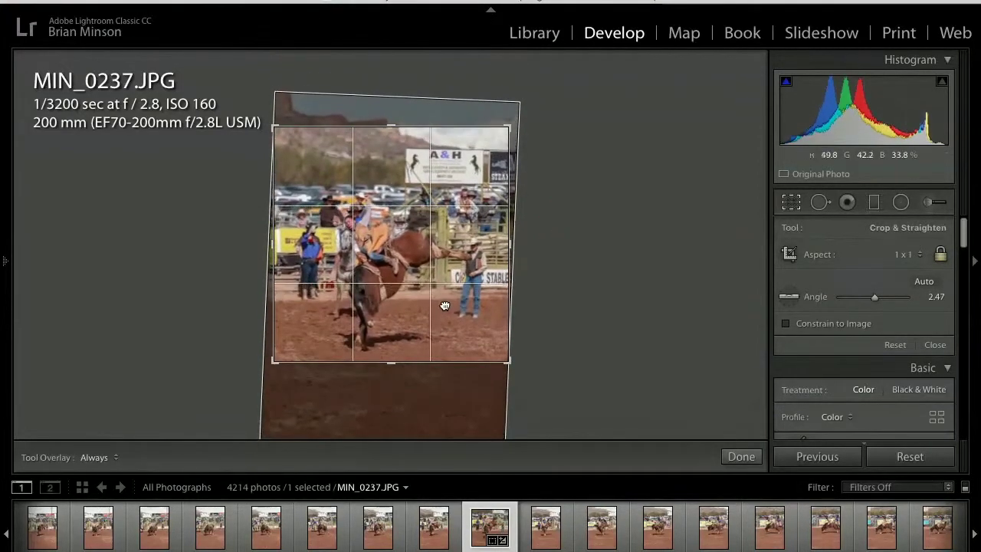
{"action": "left_click_drag", "start_coordinate": [274, 126], "coordinate": [305, 156]}
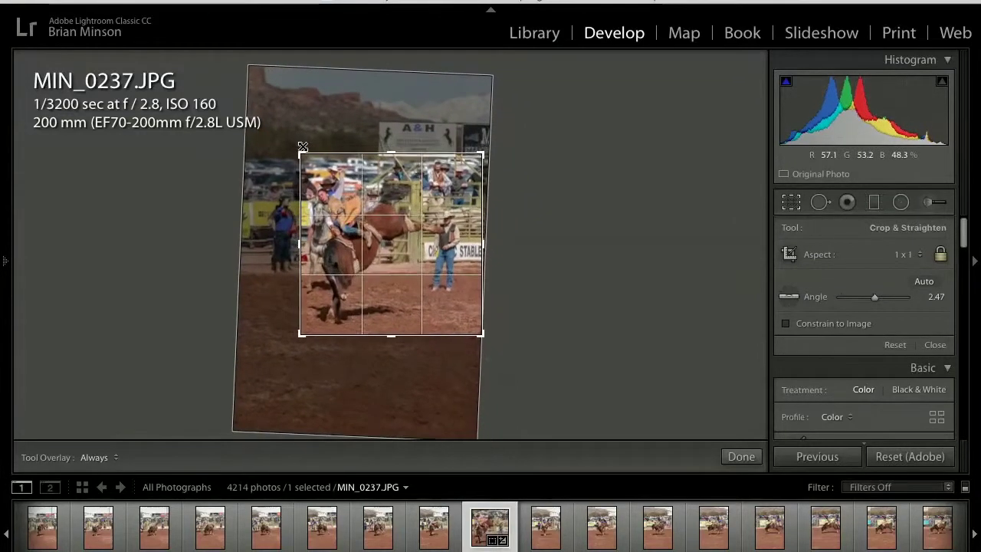
{"action": "left_click_drag", "start_coordinate": [481, 154], "coordinate": [468, 157]}
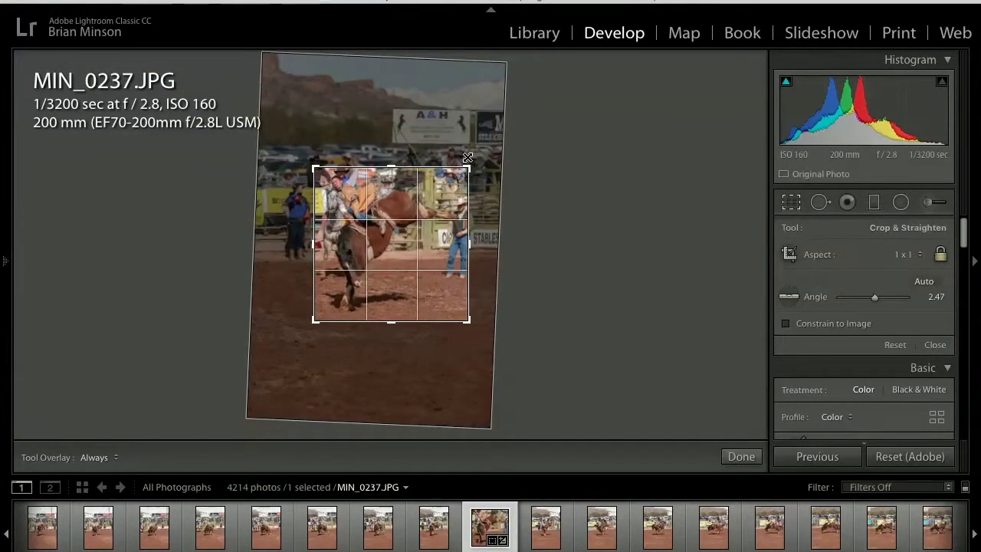
{"action": "key", "text": "Return"}
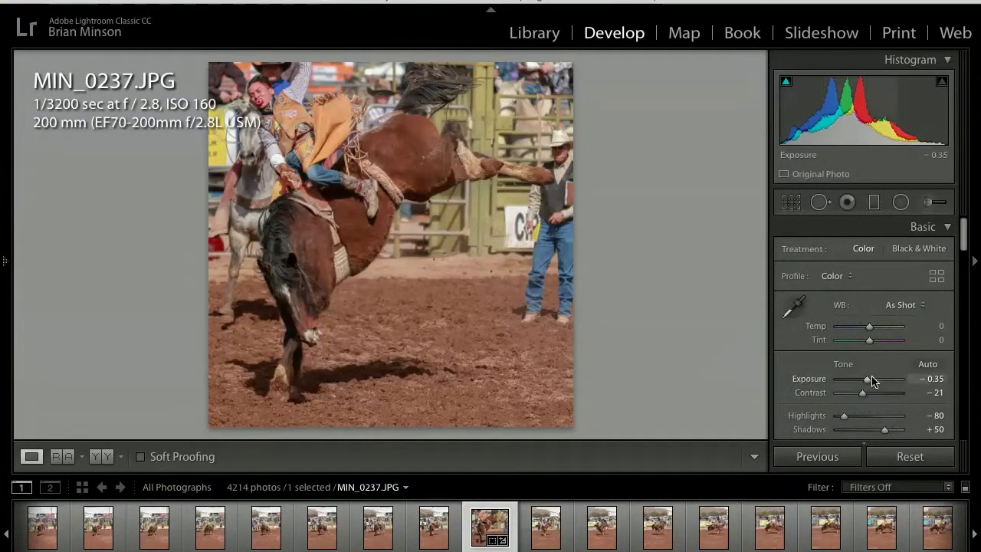
Set the Exposure of MIN_0237.JPG to +0.50, Contrast to +12, Highlights to -100 and Clarity to +14
{"action": "left_click_drag", "start_coordinate": [868, 383], "coordinate": [874, 396]}
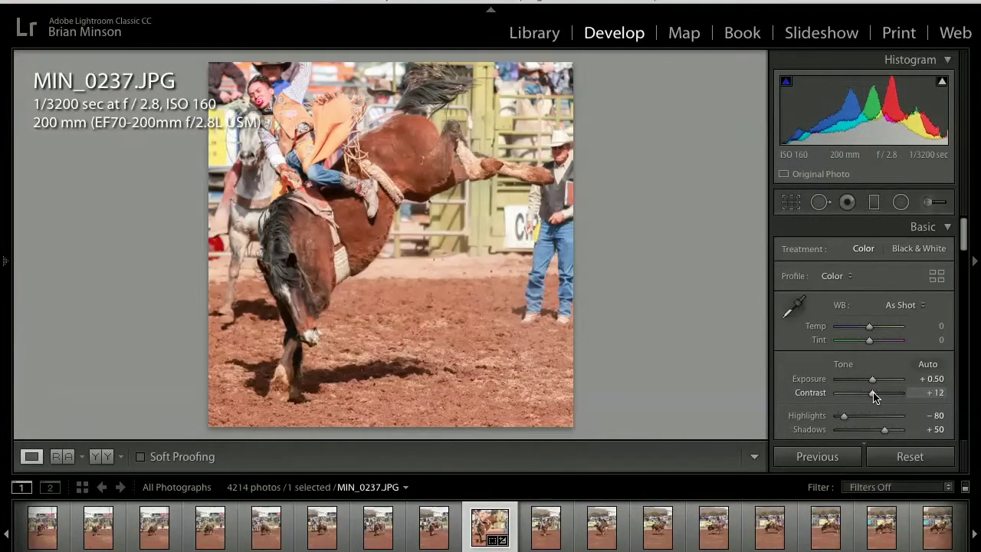
{"action": "scroll", "coordinate": [874, 396], "scroll_direction": "down", "scroll_amount": 2}
{"action": "left_click_drag", "start_coordinate": [845, 377], "coordinate": [805, 383]}
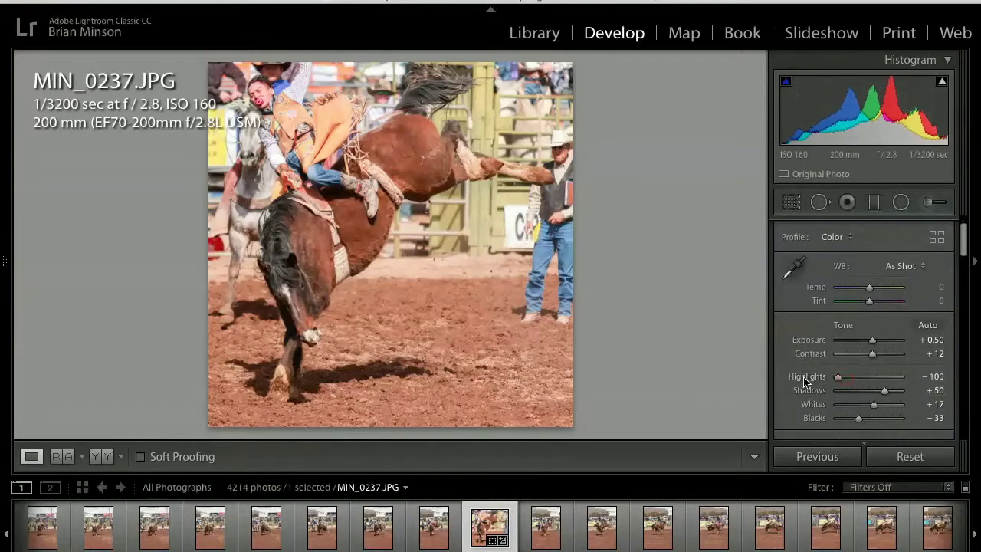
{"action": "scroll", "coordinate": [874, 398], "scroll_direction": "down", "scroll_amount": 6}
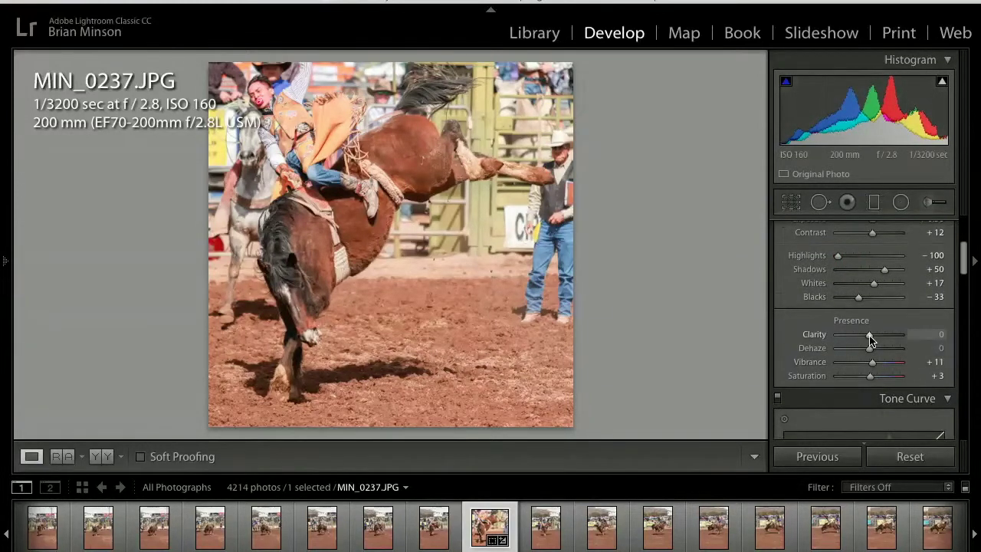
{"action": "left_click_drag", "start_coordinate": [870, 339], "coordinate": [874, 339]}
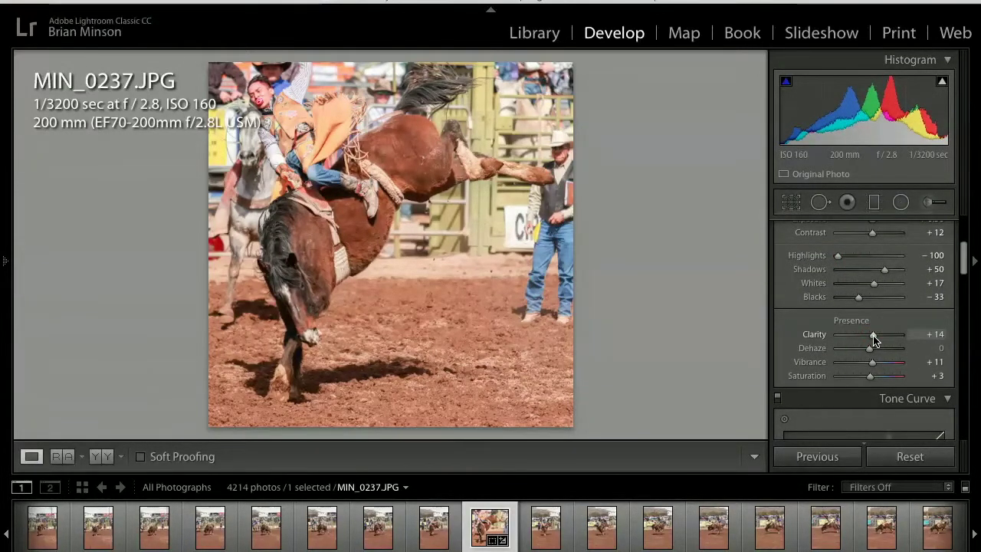
{"action": "scroll", "coordinate": [875, 337], "scroll_direction": "down", "scroll_amount": 20}
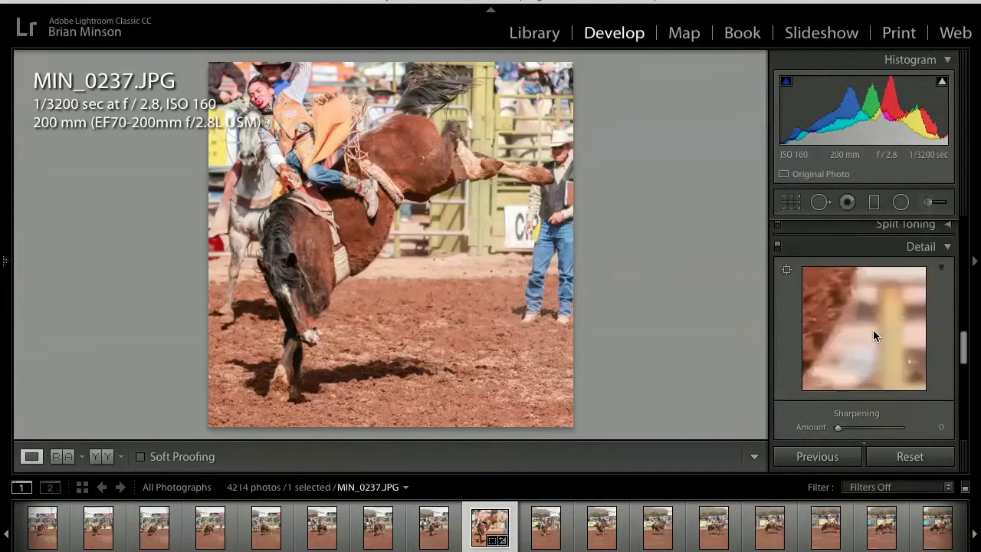
Set the Sharpening Amount of MIN_0237.JPG to 30 and enable the lens profile corrections
{"action": "left_click", "coordinate": [850, 392]}
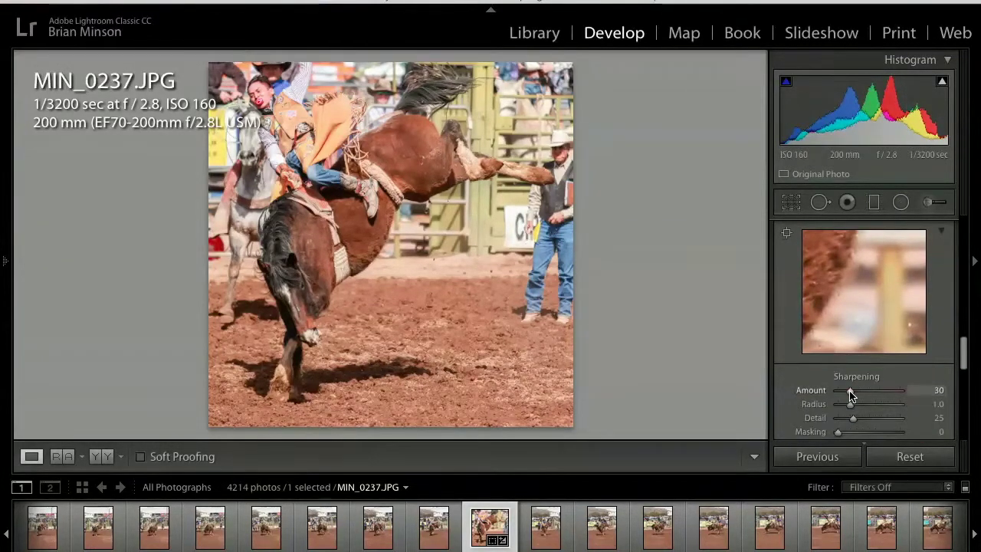
{"action": "left_click_drag", "start_coordinate": [843, 277], "coordinate": [946, 272]}
{"action": "scroll", "coordinate": [880, 408], "scroll_direction": "down", "scroll_amount": 5}
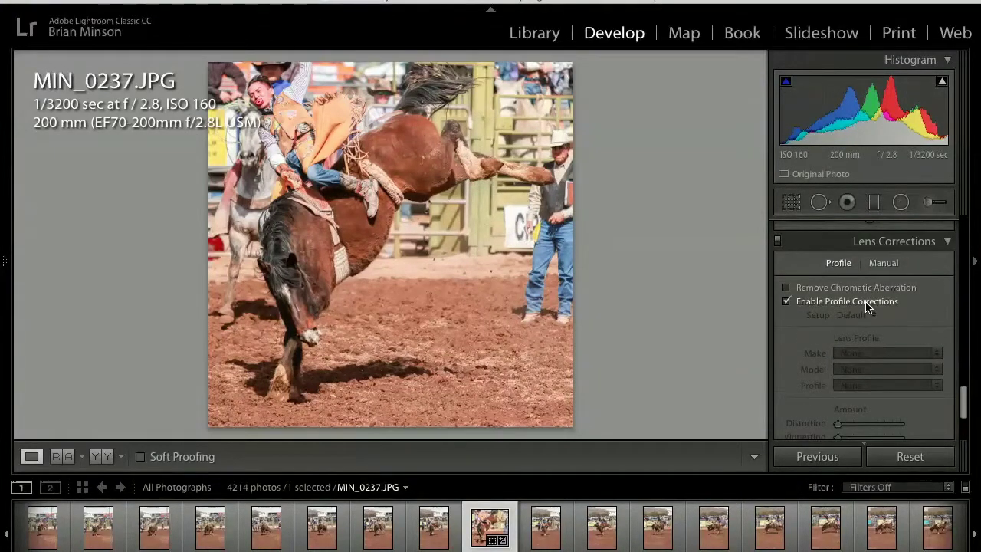
{"action": "left_click", "coordinate": [869, 307]}
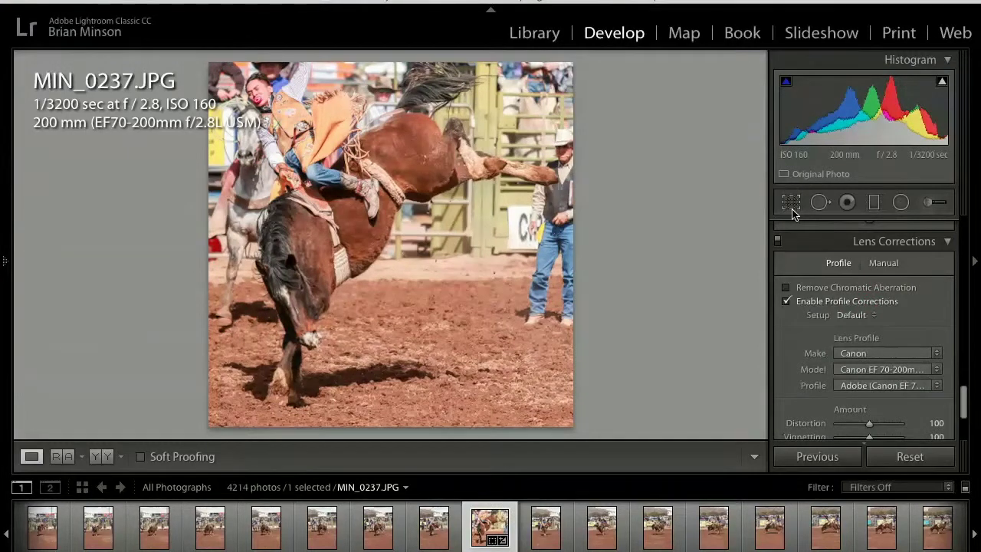
Widen and reposition the square crop of MIN_0237.JPG to leave more room around horse and rider, and flag the photo as a pick
{"action": "left_click", "coordinate": [791, 203]}
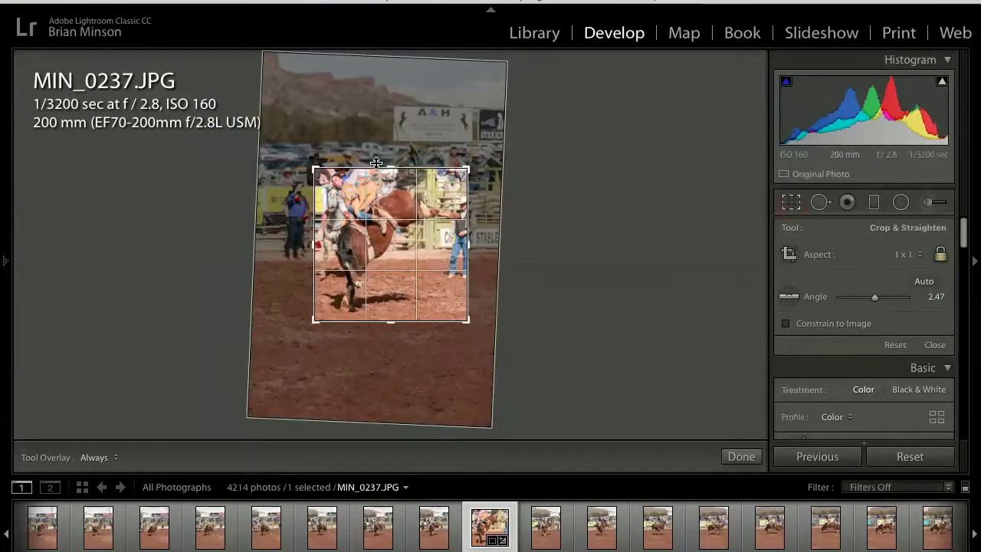
{"action": "left_click_drag", "start_coordinate": [467, 167], "coordinate": [488, 158]}
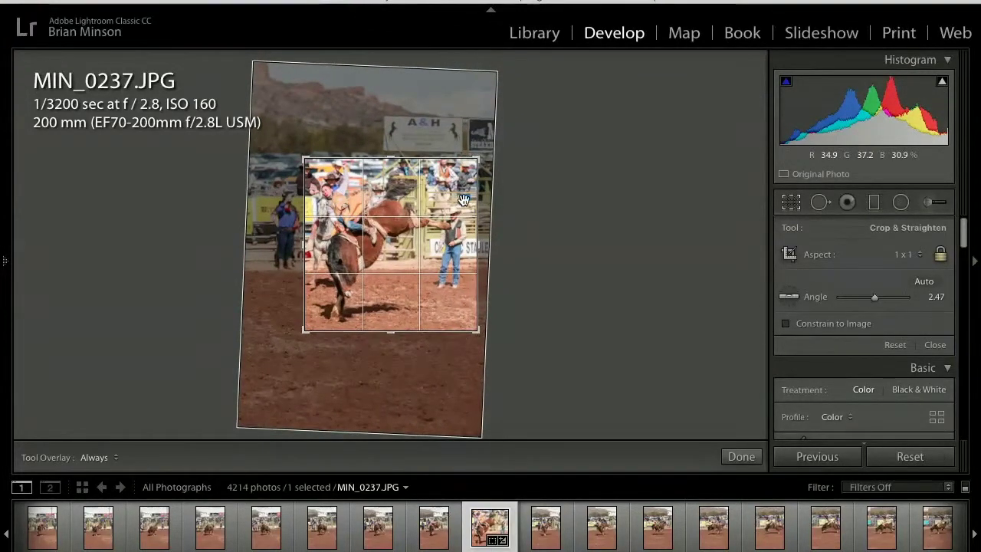
{"action": "key", "text": "Return"}
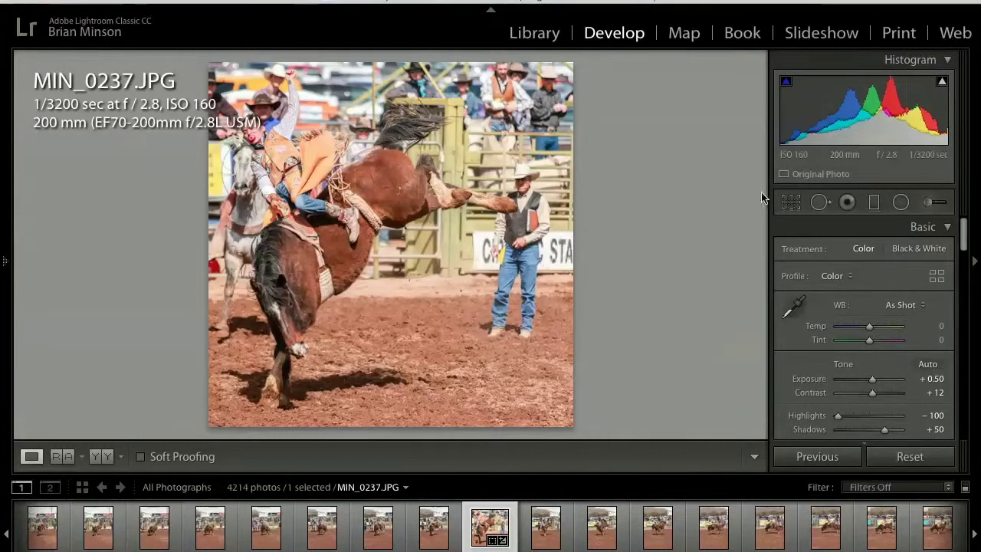
{"action": "left_click", "coordinate": [791, 203]}
{"action": "mouse_move", "coordinate": [367, 280]}
{"action": "left_mouse_down"}
{"action": "mouse_move", "coordinate": [408, 284]}
{"action": "mouse_move", "coordinate": [370, 281]}
{"action": "left_mouse_up"}
{"action": "key", "text": "Return"}
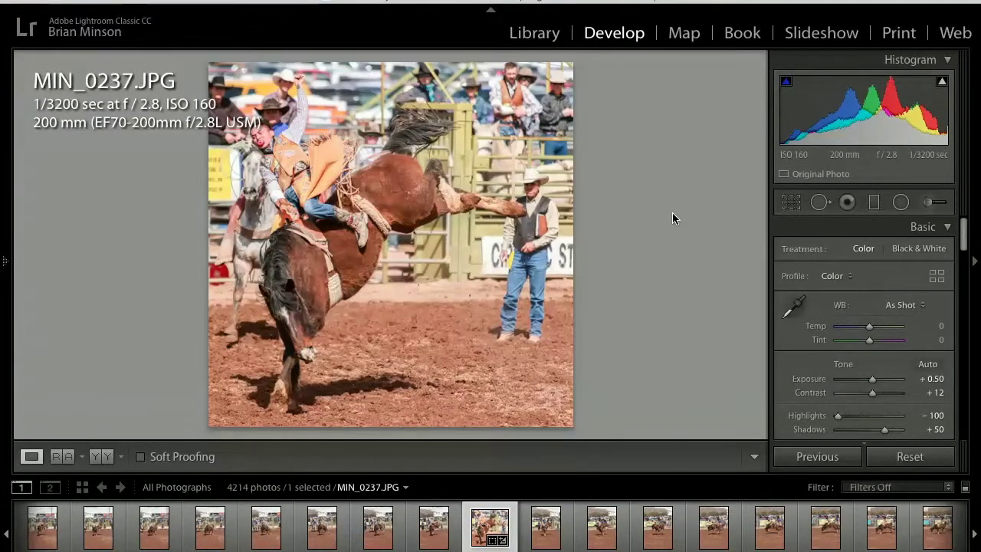
{"action": "key", "text": "p"}
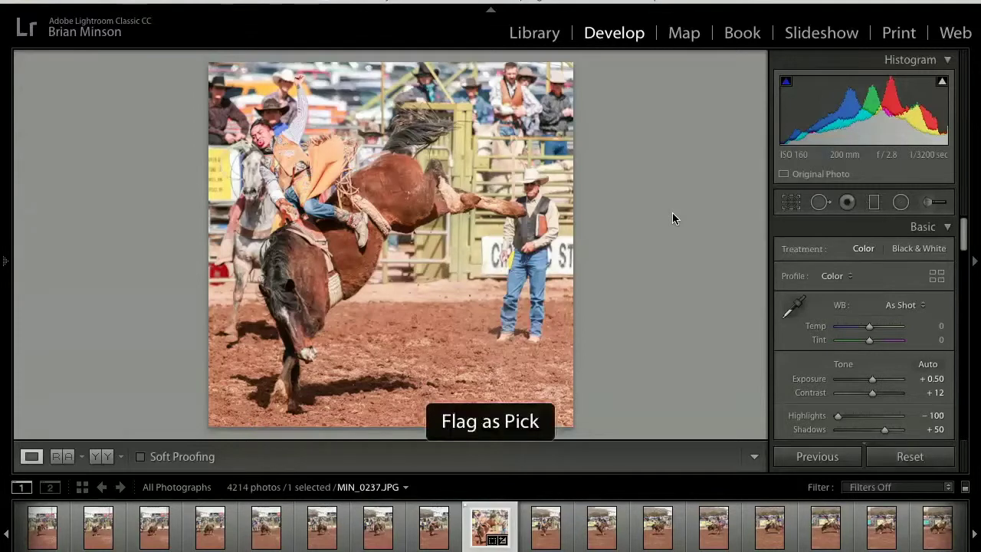
Browse the bucking-horse burst shots after MIN_0237.JPG and settle on MIN_0248.JPG
{"action": "key", "text": "Right"}
{"action": "key", "text": "Right"}
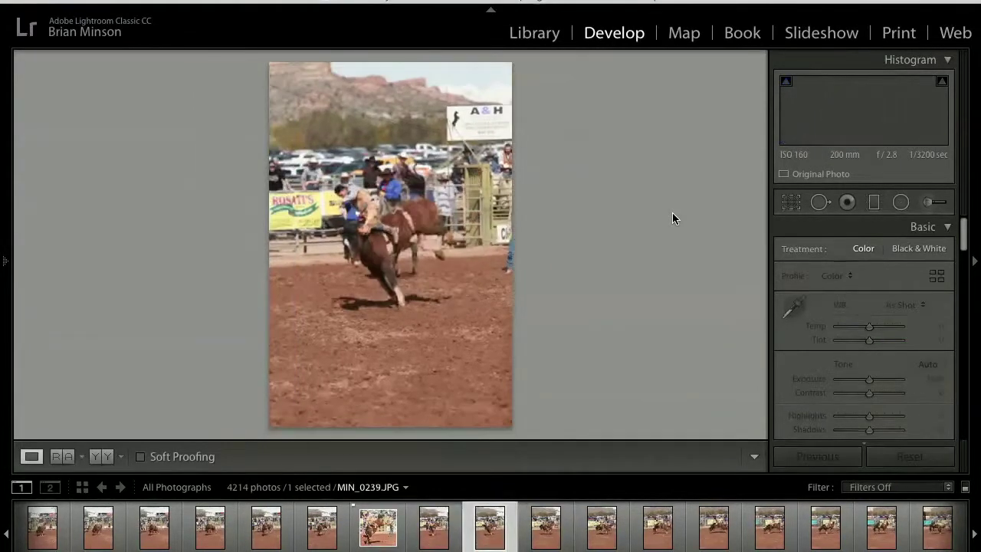
{"action": "key", "text": "Right"}
{"action": "key", "text": "Right"}
{"action": "key", "text": "Right"}
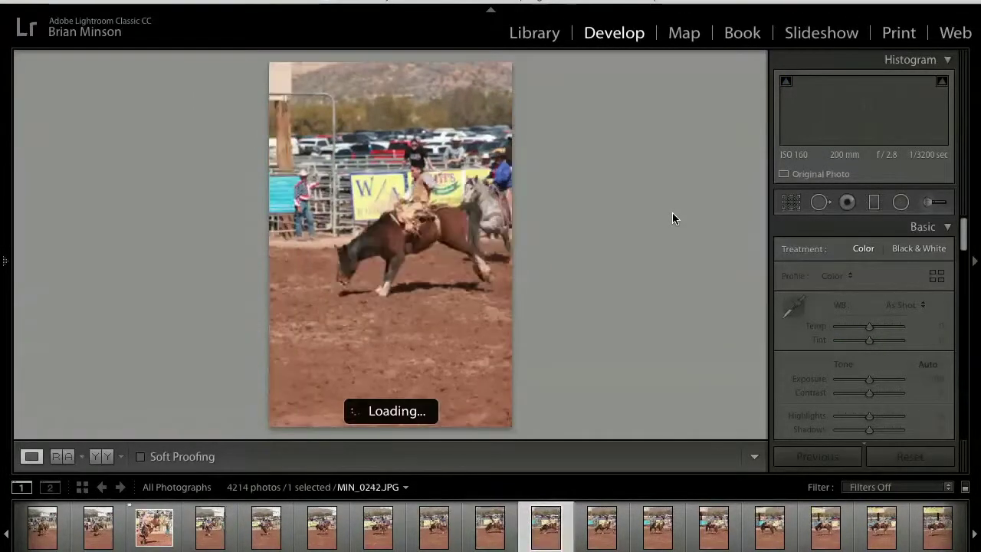
{"action": "key", "text": "Right"}
{"action": "key", "text": "Right"}
{"action": "key", "text": "Right"}
{"action": "key", "text": "Right"}
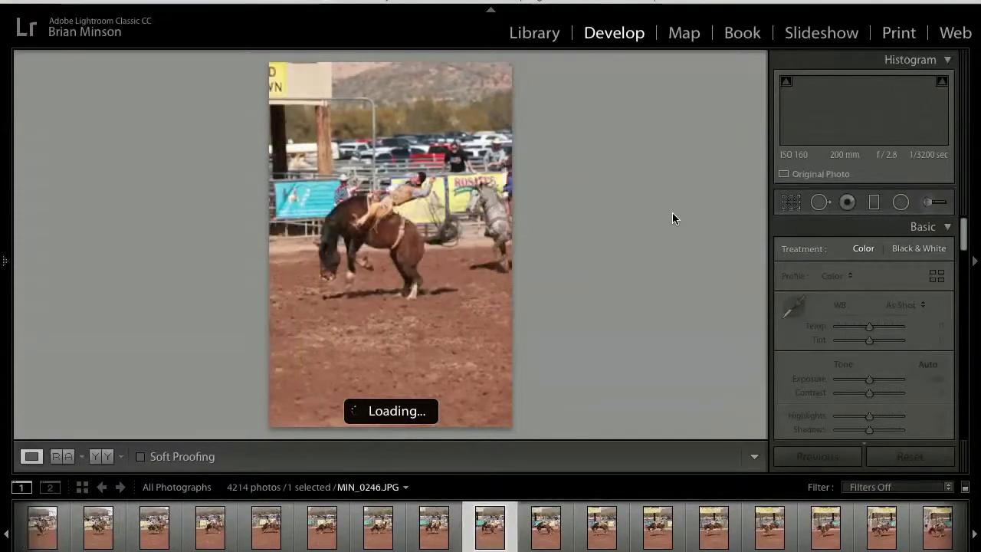
{"action": "key", "text": "Right"}
{"action": "key", "text": "Right"}
{"action": "key", "text": "Right"}
{"action": "key", "text": "Right"}
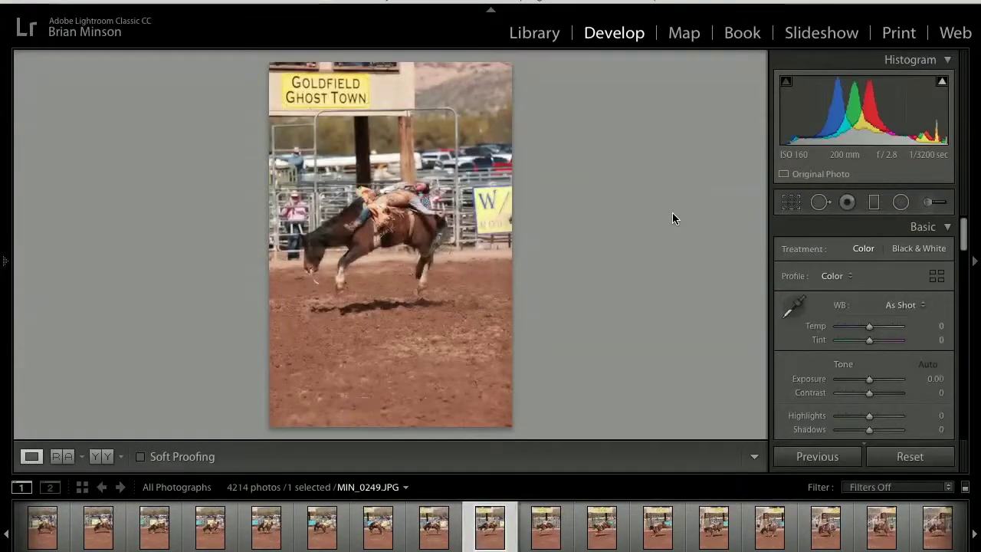
{"action": "key", "text": "Right"}
{"action": "key", "text": "Right"}
{"action": "key", "text": "Right"}
{"action": "key", "text": "Right"}
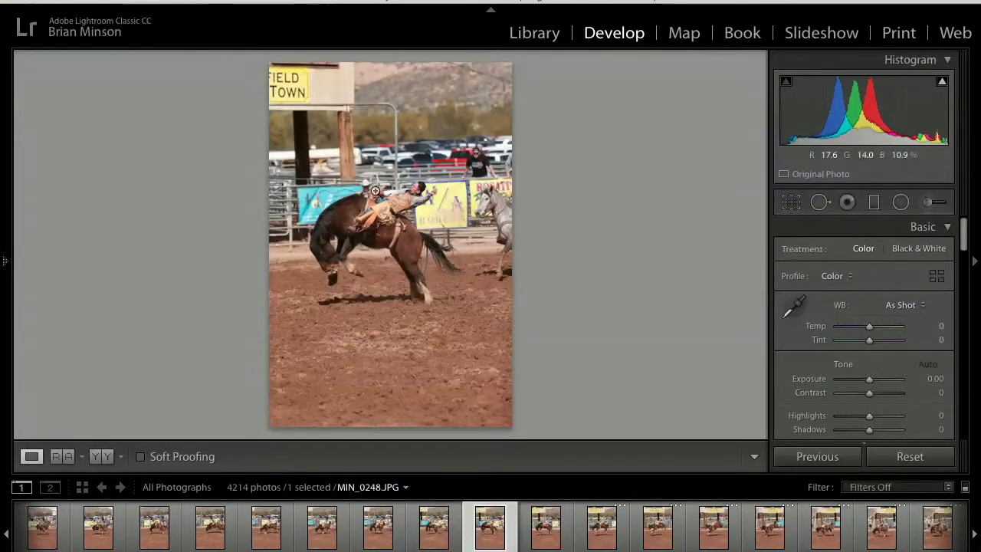
Examine the sharpness of the horse's head and the rider in MIN_0248.JPG at close zoom
{"action": "left_click", "coordinate": [326, 234]}
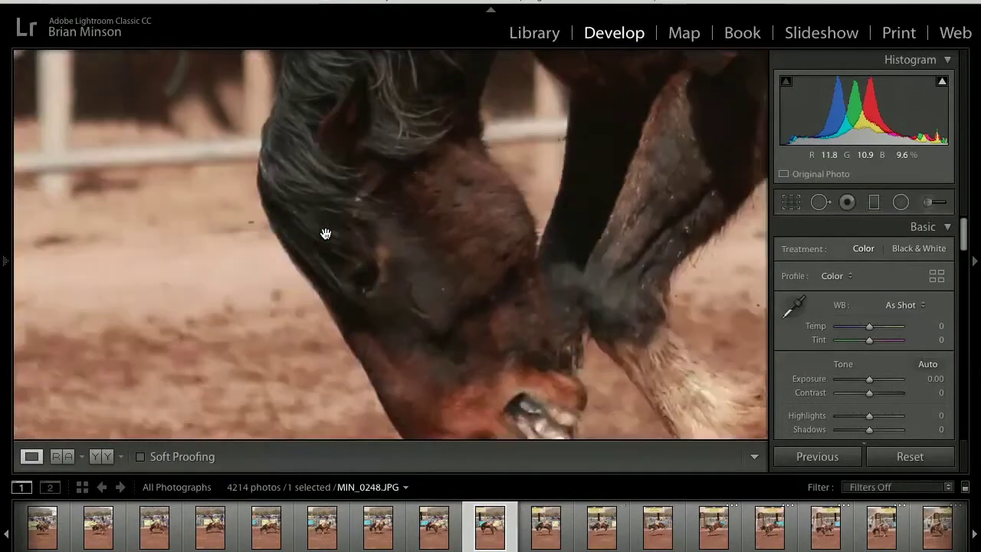
{"action": "scroll", "coordinate": [326, 233], "scroll_direction": "down", "scroll_amount": 3}
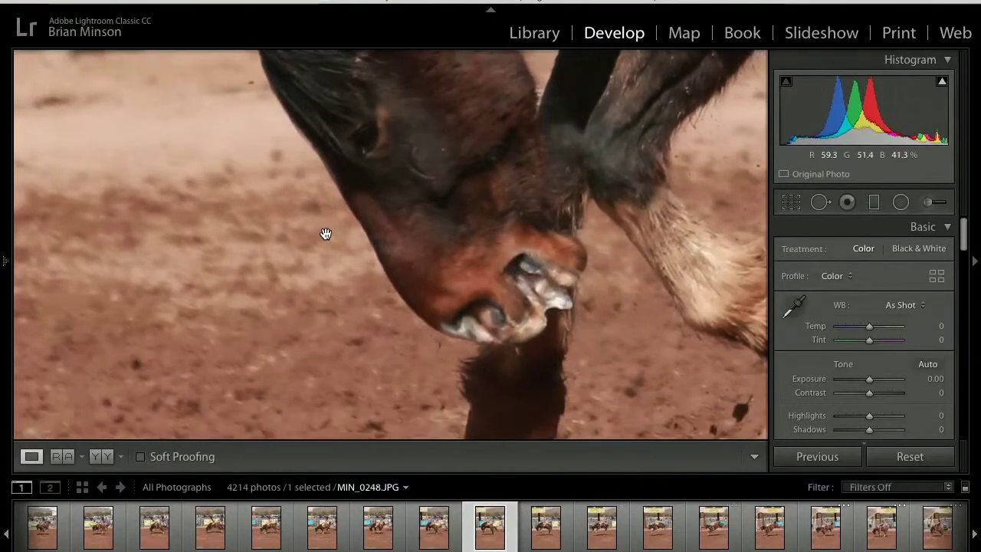
{"action": "scroll", "coordinate": [325, 234], "scroll_direction": "up", "scroll_amount": 10}
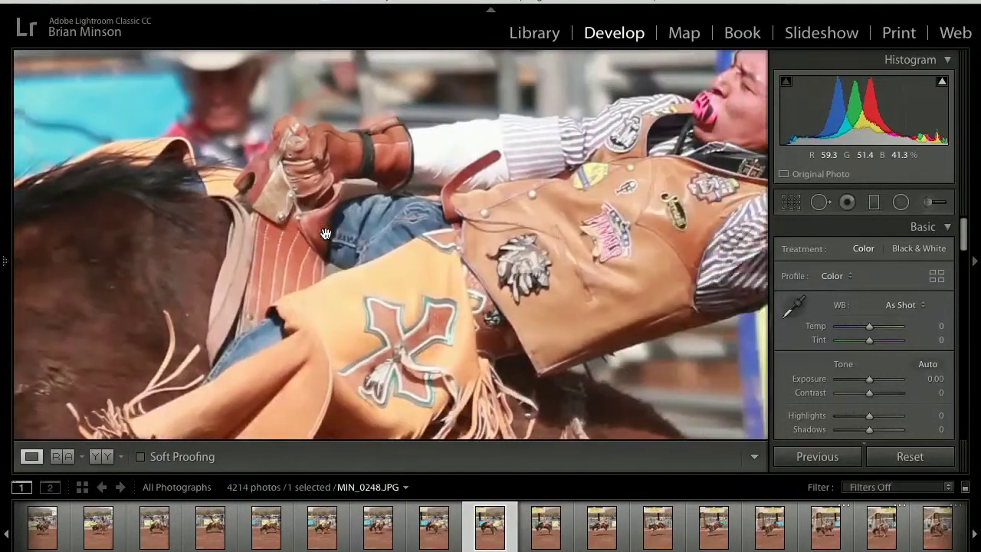
{"action": "scroll", "coordinate": [326, 234], "scroll_direction": "right", "scroll_amount": 8}
{"action": "left_click", "coordinate": [538, 156]}
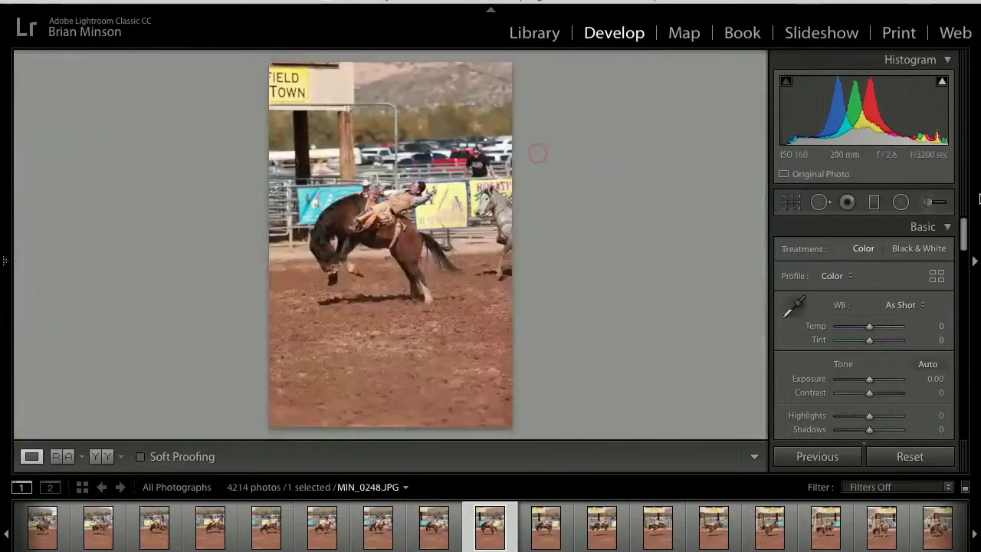
Apply Auto tone to MIN_0248.JPG and crop it to a 1 x 1 square rotated by 1.72 degrees, tightly framing horse and rider
{"action": "left_click", "coordinate": [928, 364]}
{"action": "left_click", "coordinate": [791, 202]}
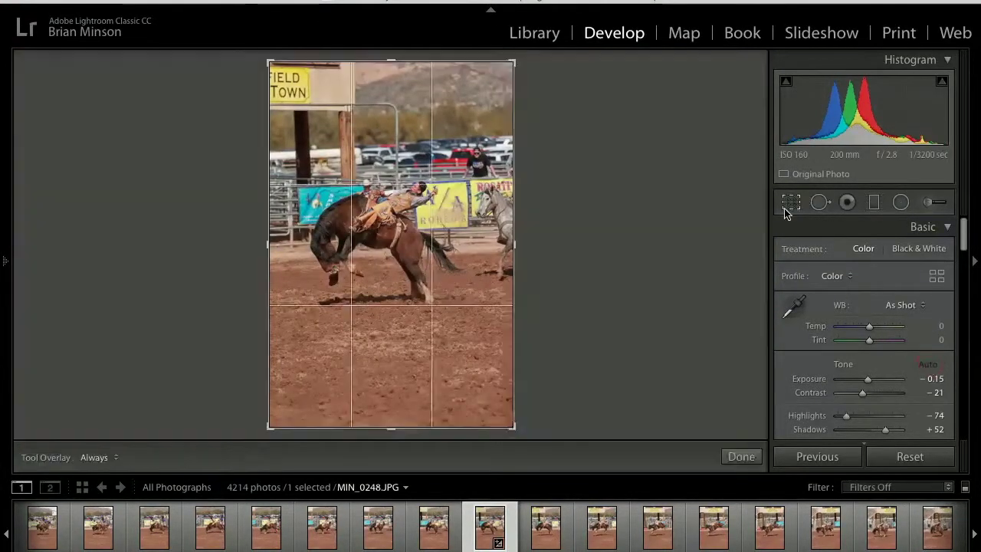
{"action": "left_click_drag", "start_coordinate": [696, 219], "coordinate": [701, 228]}
{"action": "left_click", "coordinate": [895, 256]}
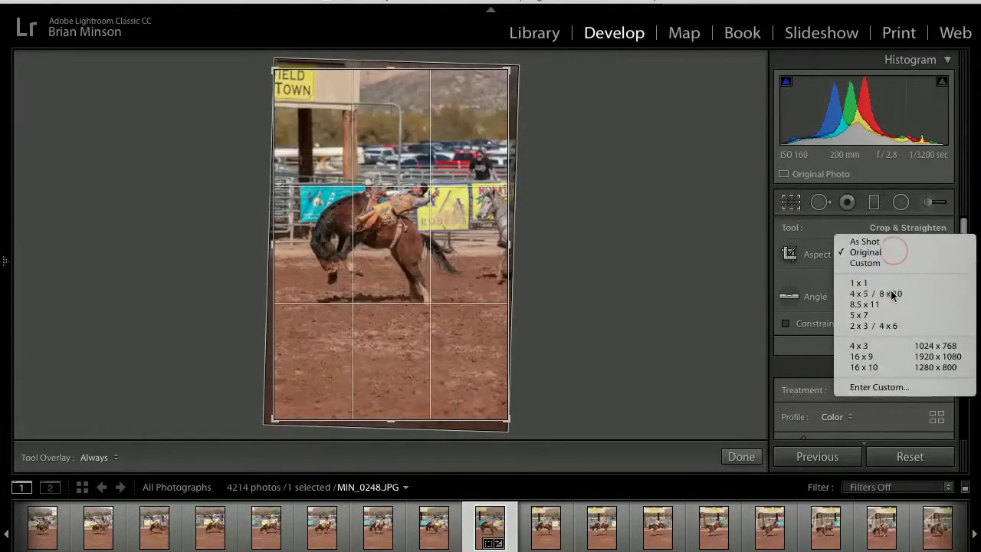
{"action": "left_click", "coordinate": [893, 294]}
{"action": "left_click", "coordinate": [898, 257]}
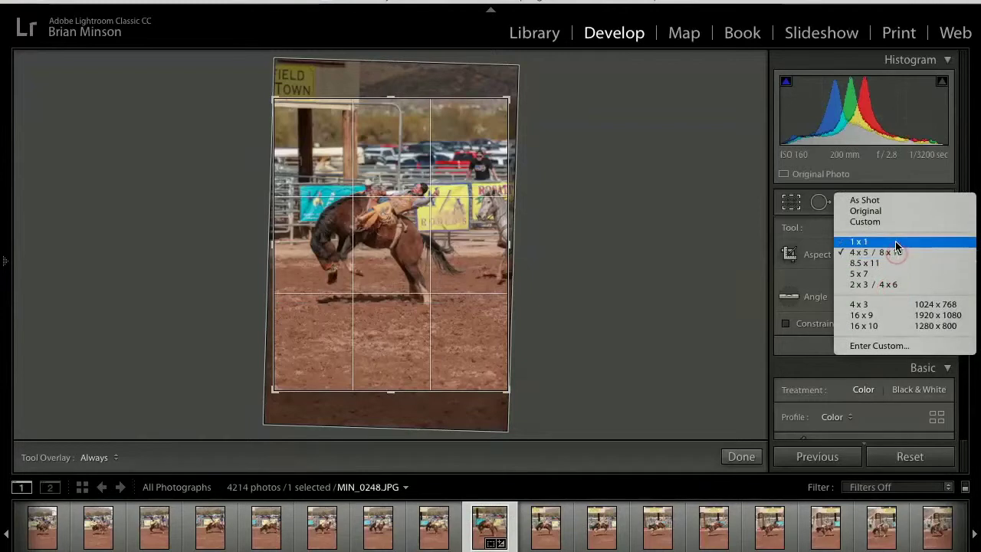
{"action": "left_click", "coordinate": [895, 241]}
{"action": "left_click_drag", "start_coordinate": [401, 229], "coordinate": [401, 272]}
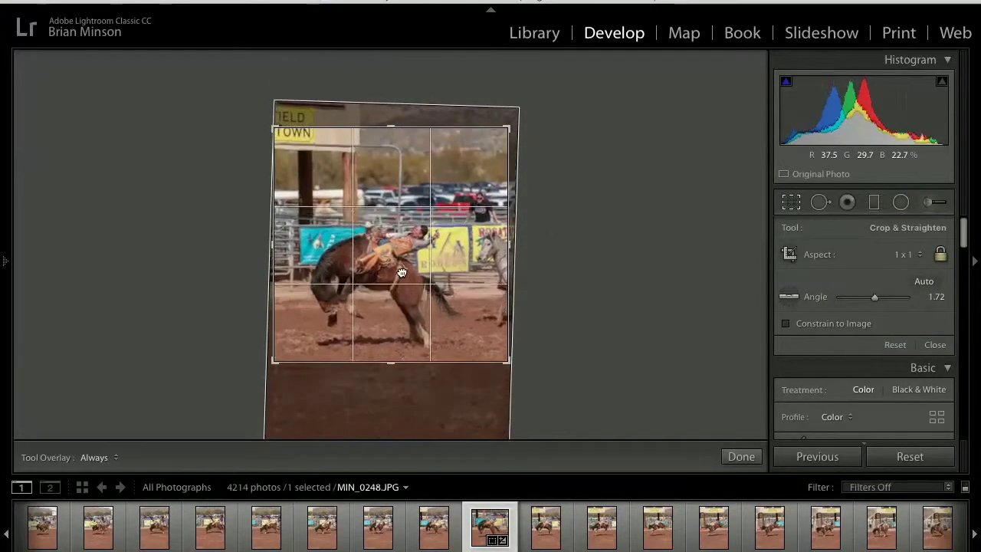
{"action": "left_click_drag", "start_coordinate": [274, 131], "coordinate": [289, 145]}
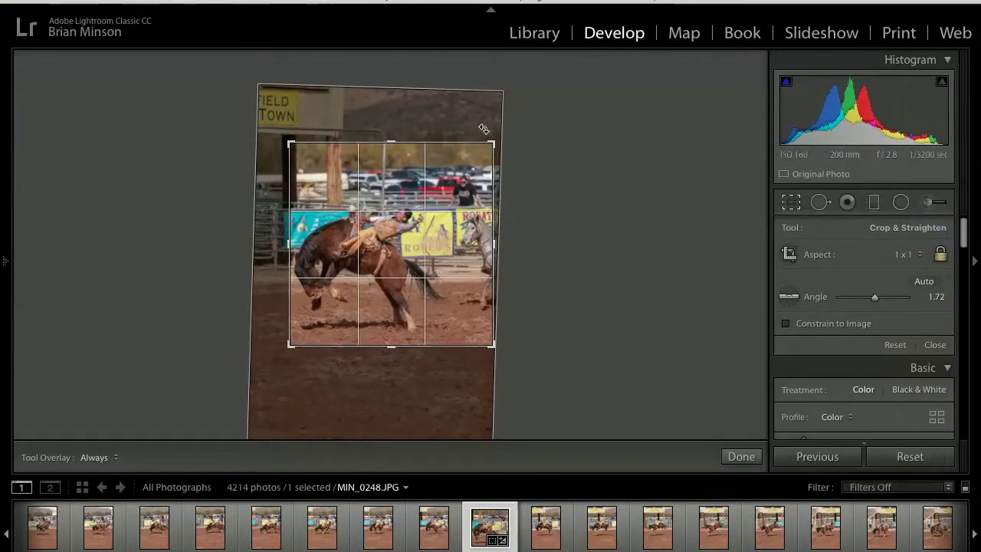
{"action": "left_click_drag", "start_coordinate": [493, 143], "coordinate": [473, 152]}
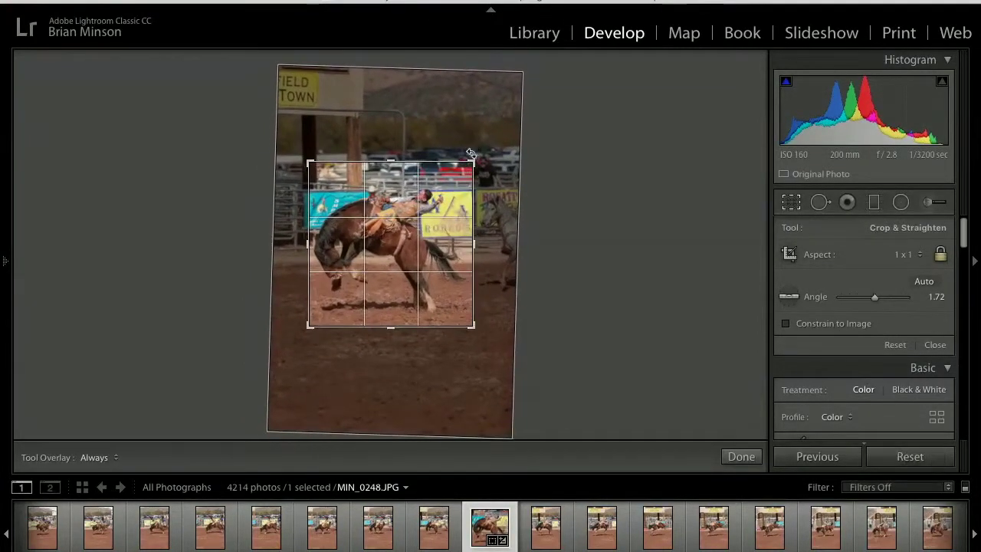
{"action": "left_click_drag", "start_coordinate": [405, 237], "coordinate": [407, 236]}
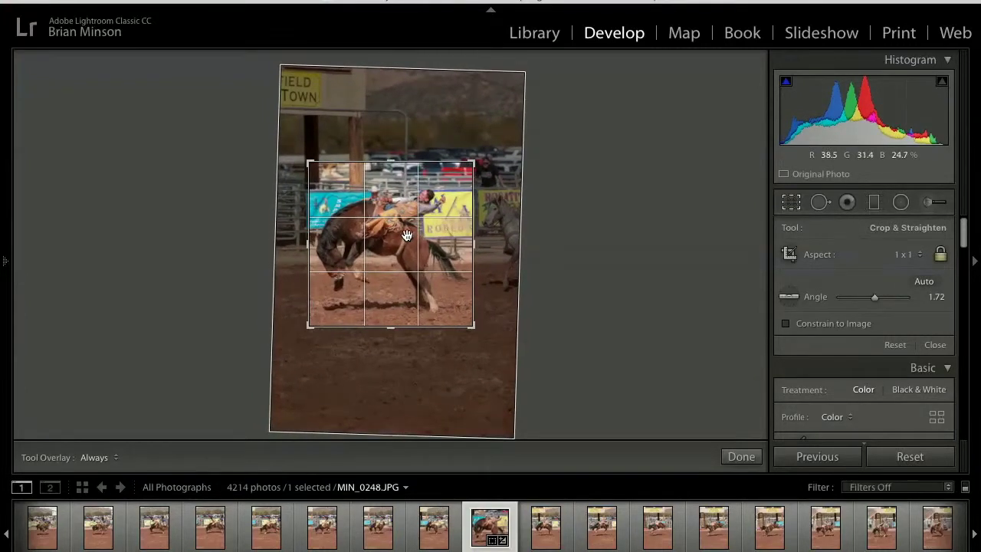
{"action": "key", "text": "Return"}
Set the Exposure of MIN_0248.JPG to +0.45, Contrast to +20 and Clarity to +28
{"action": "left_click_drag", "start_coordinate": [866, 381], "coordinate": [874, 384]}
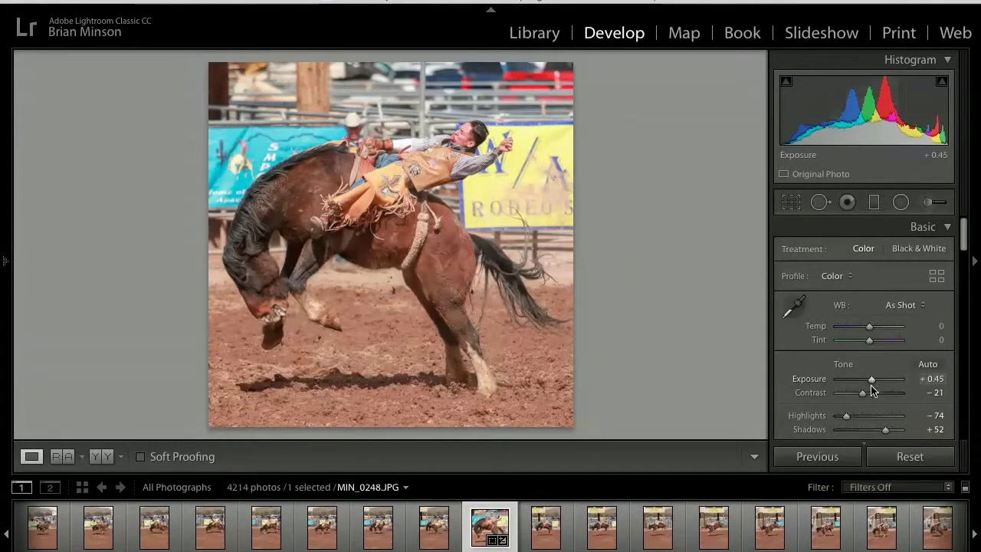
{"action": "left_click_drag", "start_coordinate": [873, 398], "coordinate": [877, 397]}
{"action": "scroll", "coordinate": [876, 397], "scroll_direction": "down", "scroll_amount": 4}
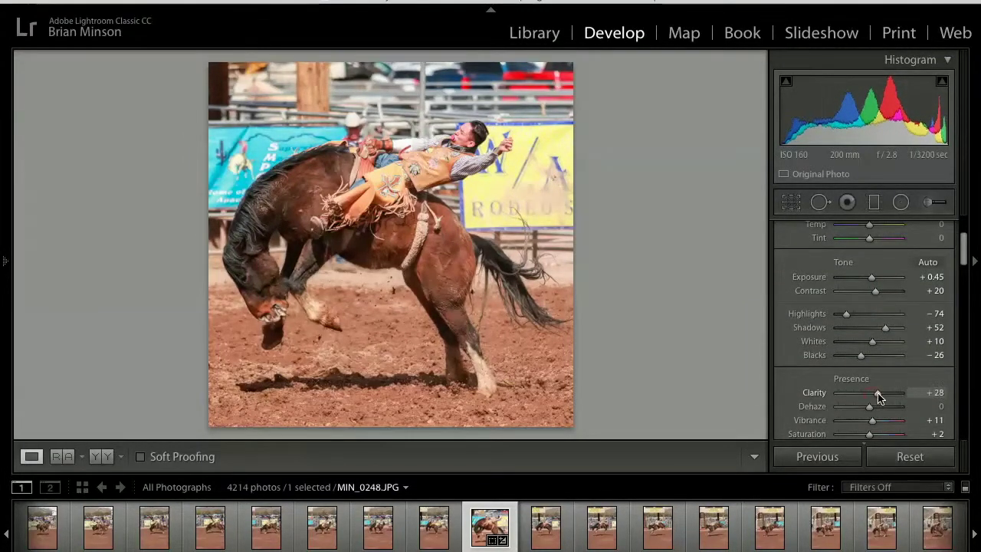
Enable the lens profile corrections for MIN_0248.JPG and flag the photo as a pick
{"action": "scroll", "coordinate": [880, 397], "scroll_direction": "down", "scroll_amount": 10}
{"action": "scroll", "coordinate": [879, 397], "scroll_direction": "down", "scroll_amount": 4}
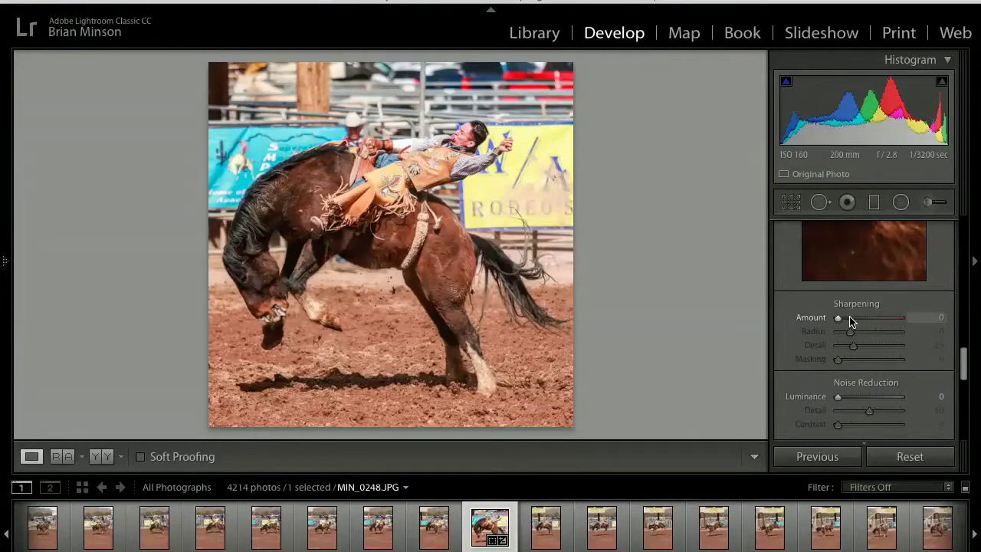
{"action": "scroll", "coordinate": [847, 314], "scroll_direction": "down", "scroll_amount": 5}
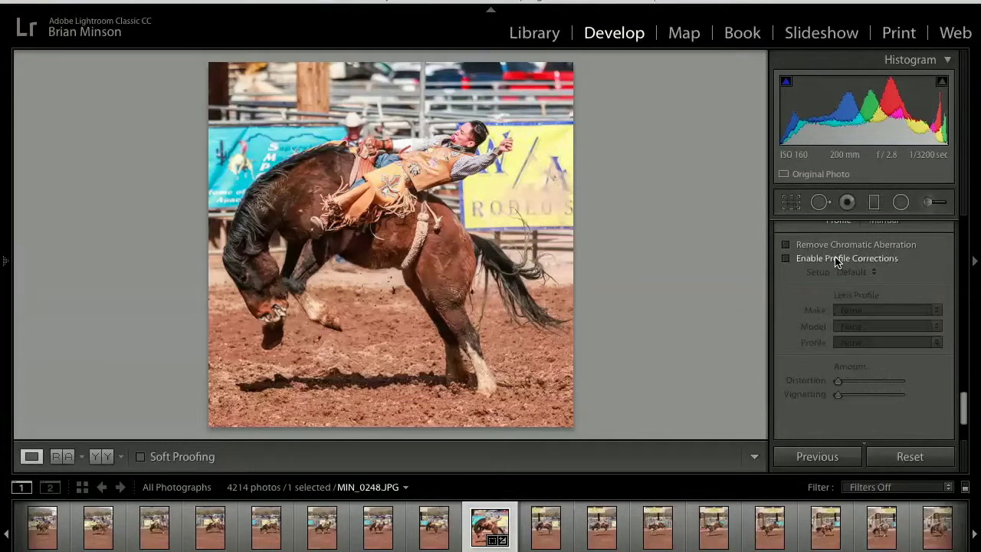
{"action": "left_click", "coordinate": [838, 261]}
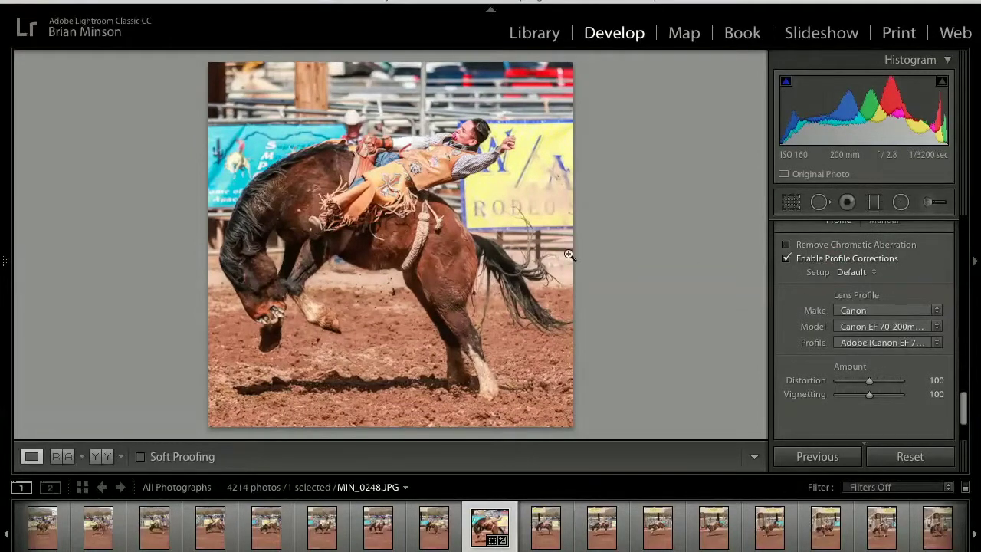
{"action": "key", "text": "p"}
Look through the bronc riding burst shots following MIN_0248.JPG, up to MIN_0285.JPG
{"action": "key", "text": "Right"}
{"action": "key", "text": "Right"}
{"action": "key", "text": "Right"}
{"action": "key", "text": "Right"}
{"action": "key", "text": "Right"}
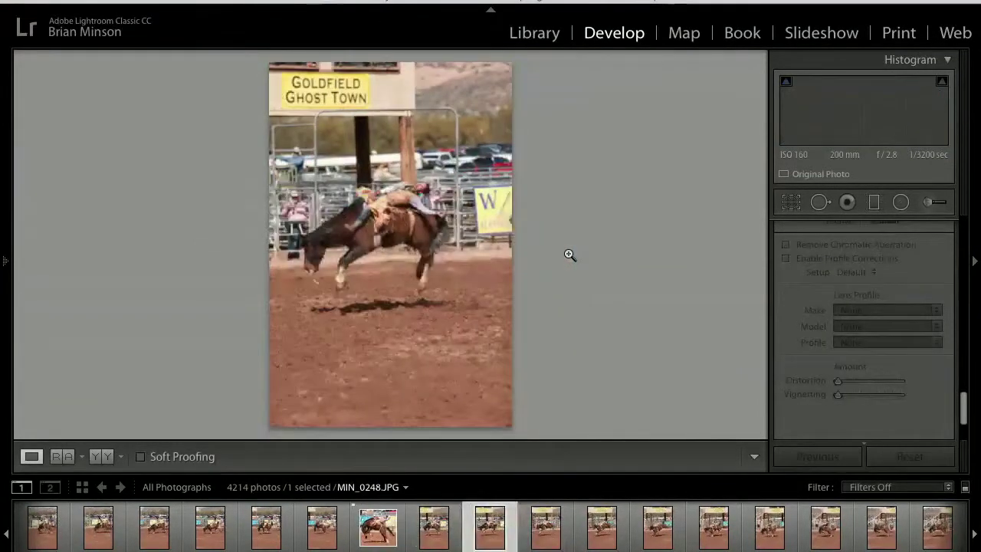
{"action": "key", "text": "Right"}
{"action": "key", "text": "Right"}
{"action": "key", "text": "Right"}
{"action": "key", "text": "Right"}
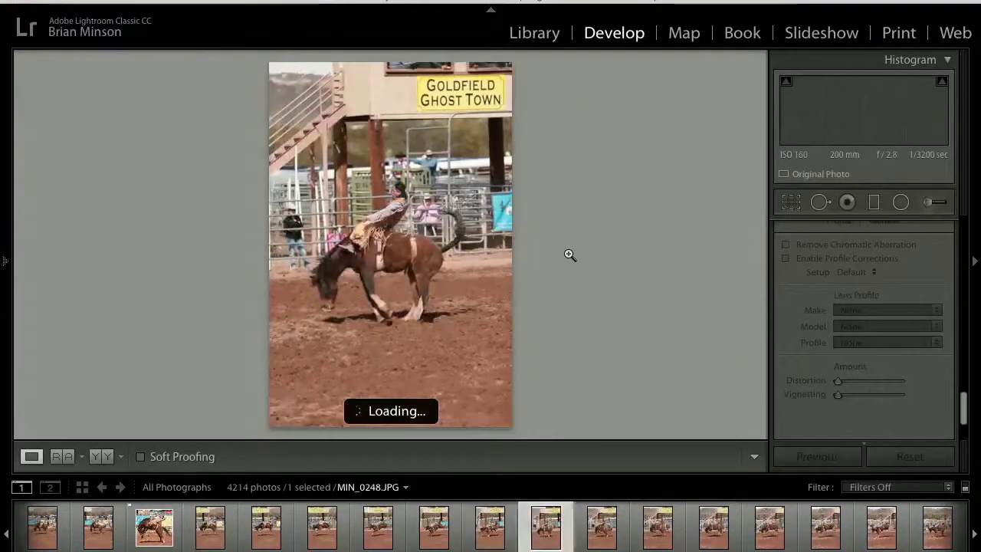
{"action": "key", "text": "Right"}
{"action": "key", "text": "Right"}
{"action": "key", "text": "Right"}
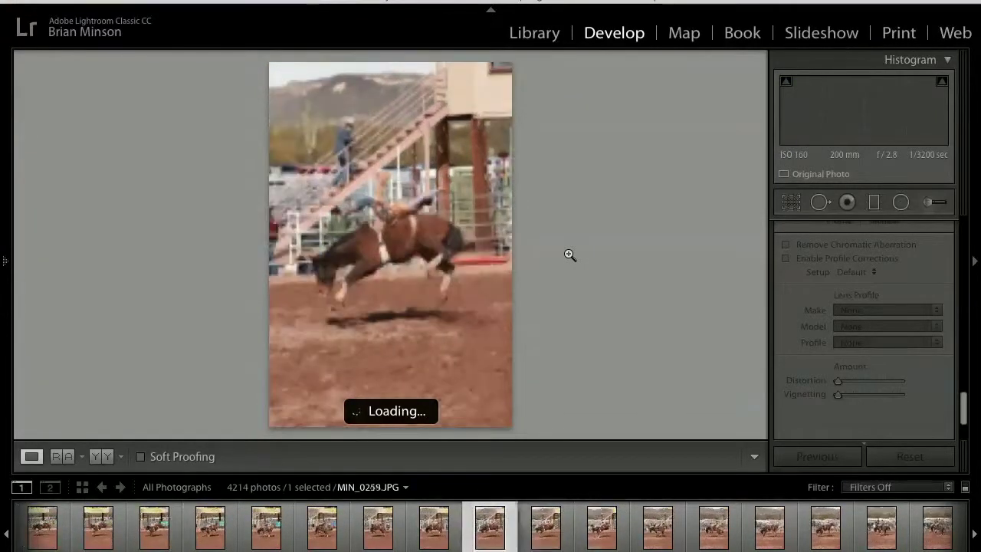
{"action": "key", "text": "Right"}
{"action": "key", "text": "Right"}
{"action": "key", "text": "Right"}
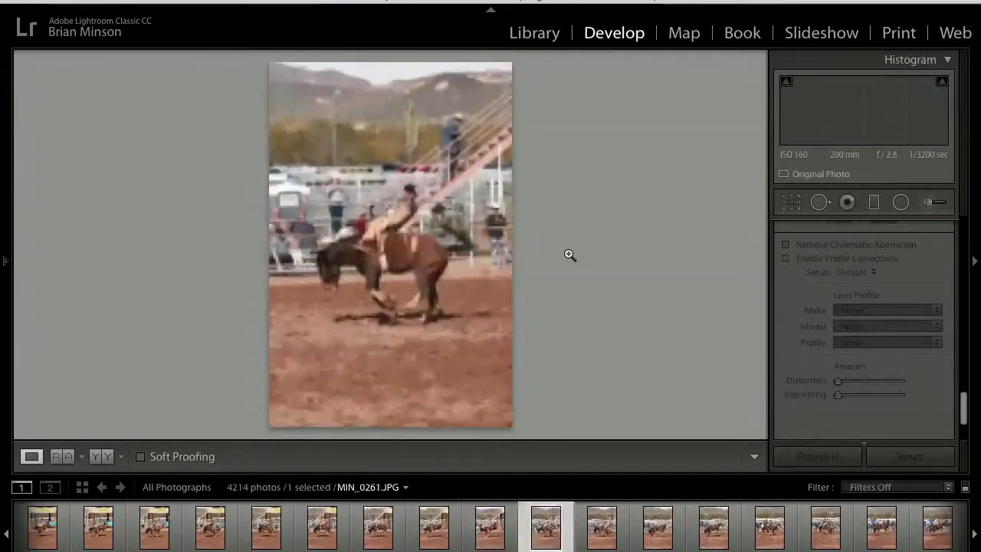
{"action": "key", "text": "Right"}
{"action": "key", "text": "Right"}
{"action": "key", "text": "Right"}
{"action": "key", "text": "Right"}
{"action": "key", "text": "Right"}
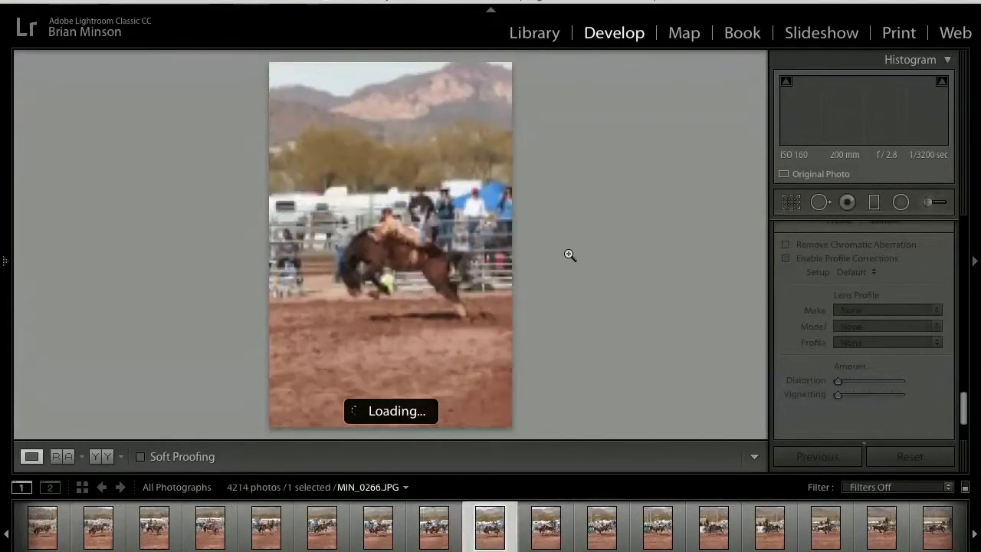
{"action": "key", "text": "Right"}
{"action": "key", "text": "Right"}
{"action": "key", "text": "Right"}
{"action": "key", "text": "Right"}
{"action": "key", "text": "Right"}
{"action": "key", "text": "Right"}
{"action": "key", "text": "Right"}
{"action": "key", "text": "Right"}
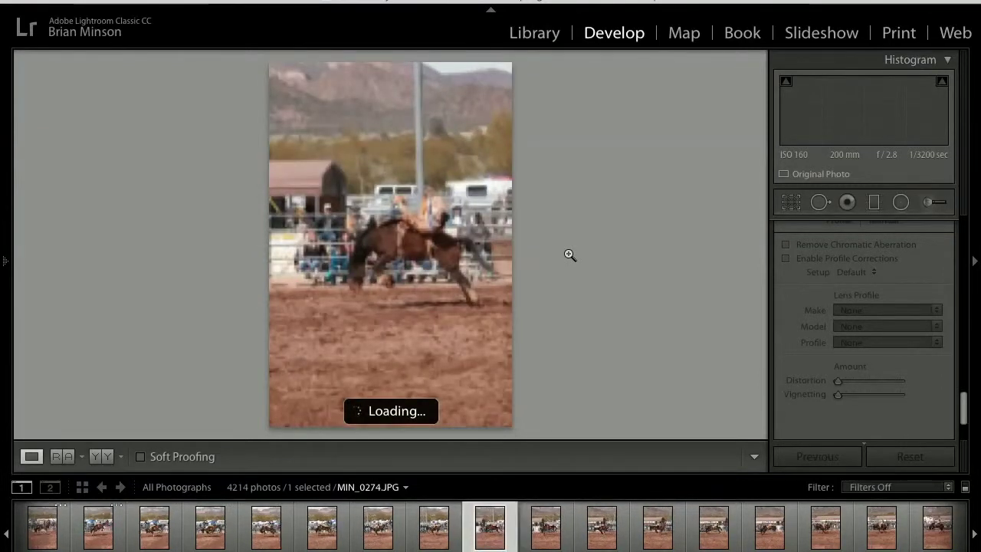
{"action": "key", "text": "Right"}
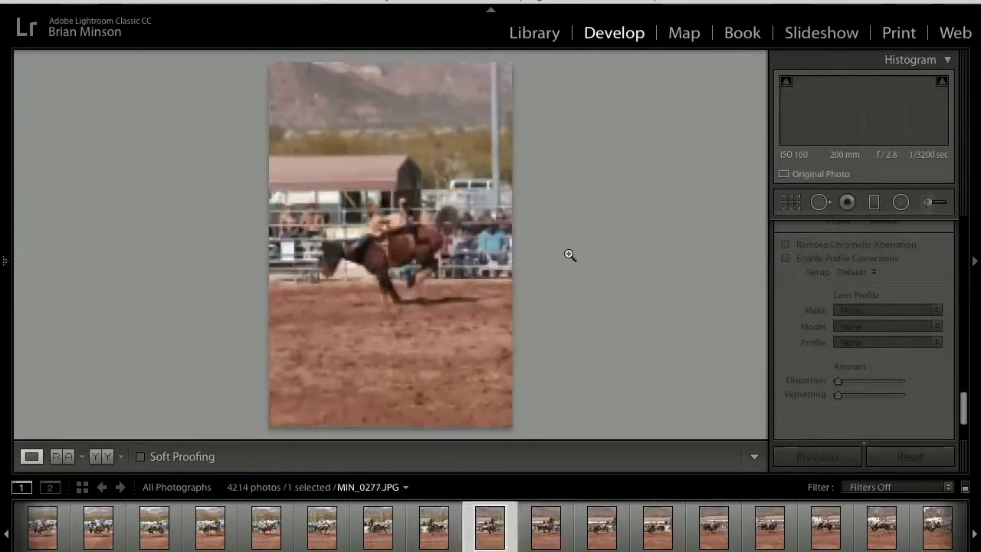
{"action": "key", "text": "Right"}
{"action": "key", "text": "Right"}
{"action": "key", "text": "Right"}
{"action": "key", "text": "Right"}
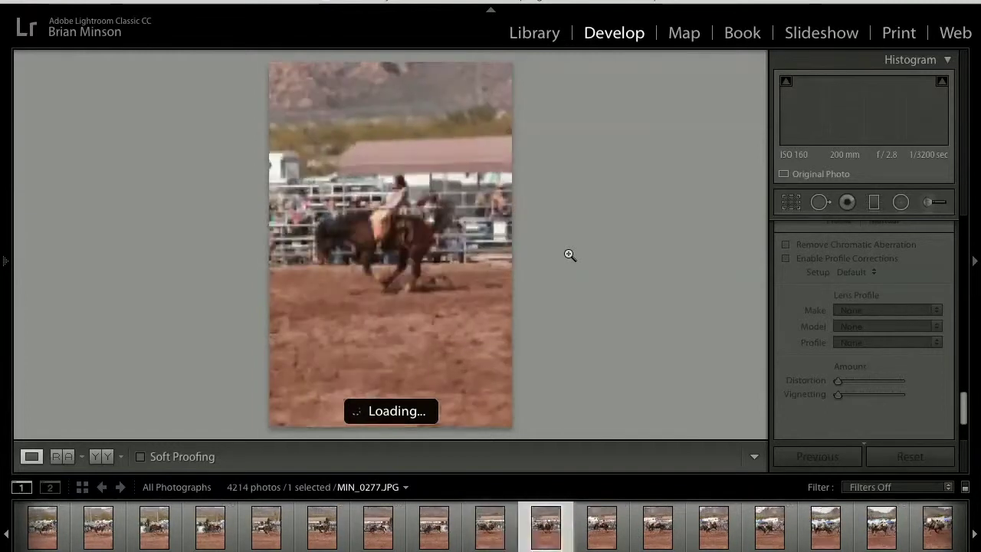
{"action": "key", "text": "Right"}
{"action": "key", "text": "Right"}
{"action": "key", "text": "Right"}
{"action": "key", "text": "Right"}
{"action": "key", "text": "Right"}
{"action": "key", "text": "Right"}
{"action": "key", "text": "Right"}
{"action": "key", "text": "Right"}
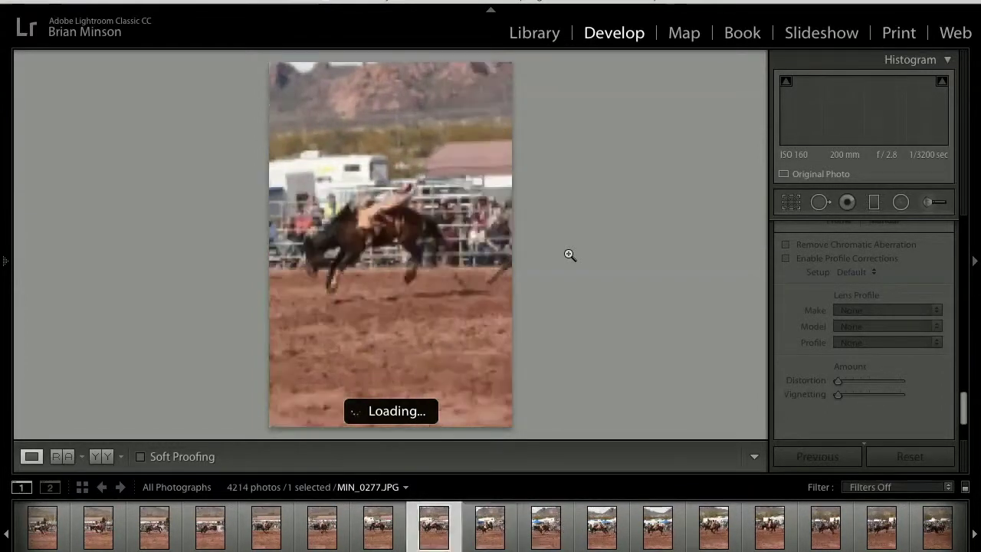
Examine the rider's sharpness in MIN_0285.JPG at close zoom and compare the photo with the preceding frame
{"action": "left_click", "coordinate": [388, 205]}
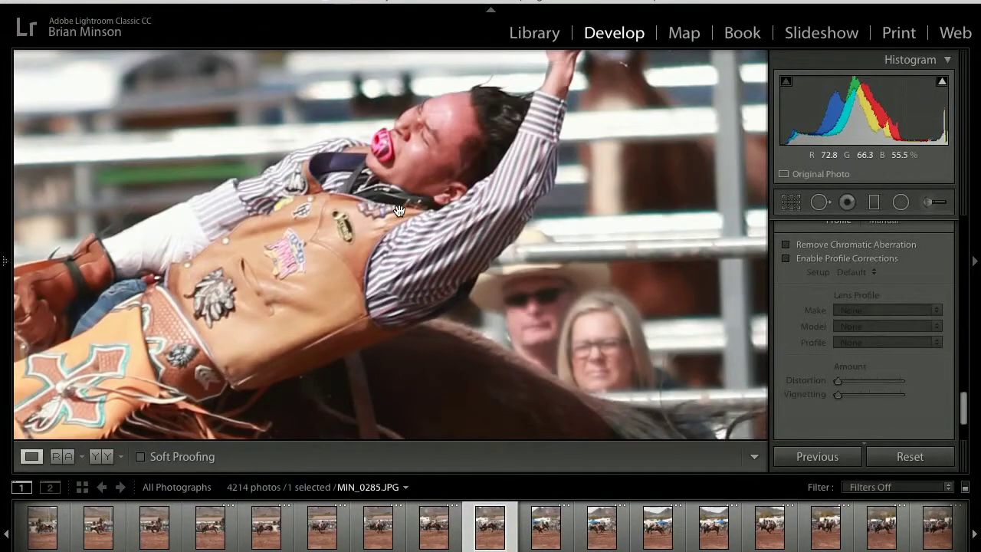
{"action": "left_click", "coordinate": [399, 212]}
{"action": "key", "text": "Left"}
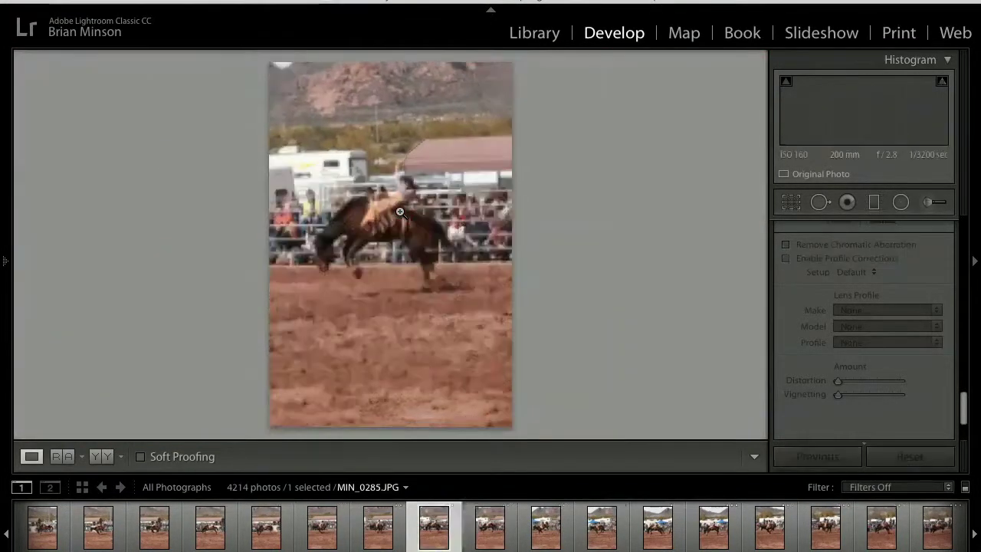
{"action": "key", "text": "Right"}
Look through the photos following MIN_0285.JPG, past the arena-fence and Wrangler banner shots to the rider's close-up frames
{"action": "key", "text": "Right"}
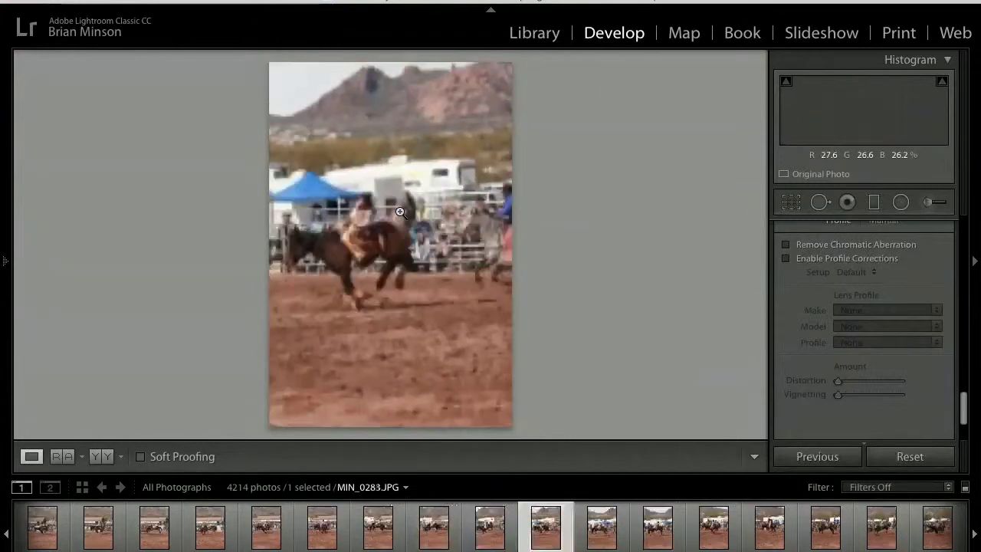
{"action": "key", "text": "Right"}
{"action": "key", "text": "Right"}
{"action": "key", "text": "Right"}
{"action": "key", "text": "Right"}
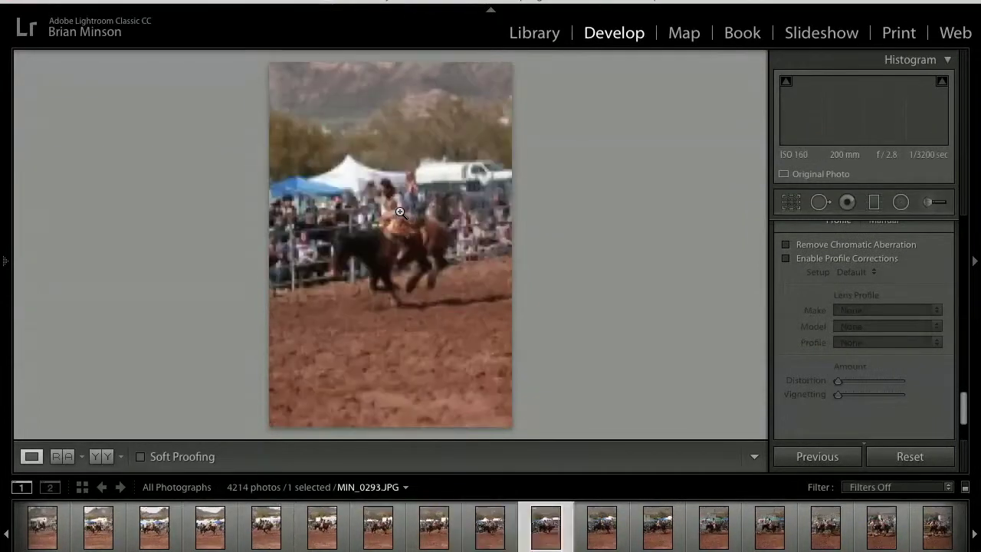
{"action": "key", "text": "Right"}
{"action": "key", "text": "Right"}
{"action": "key", "text": "Right"}
{"action": "key", "text": "Right"}
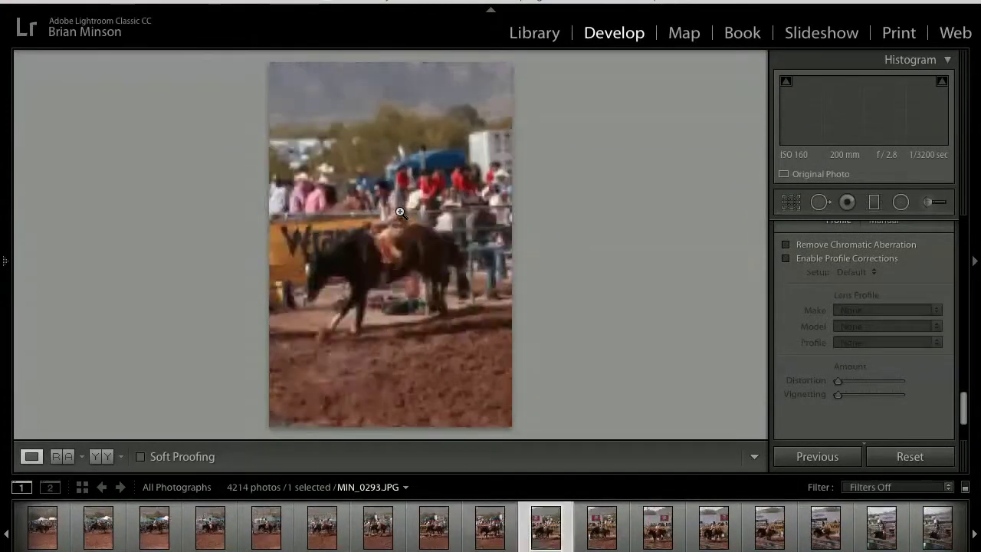
{"action": "key", "text": "Right"}
{"action": "key", "text": "Right"}
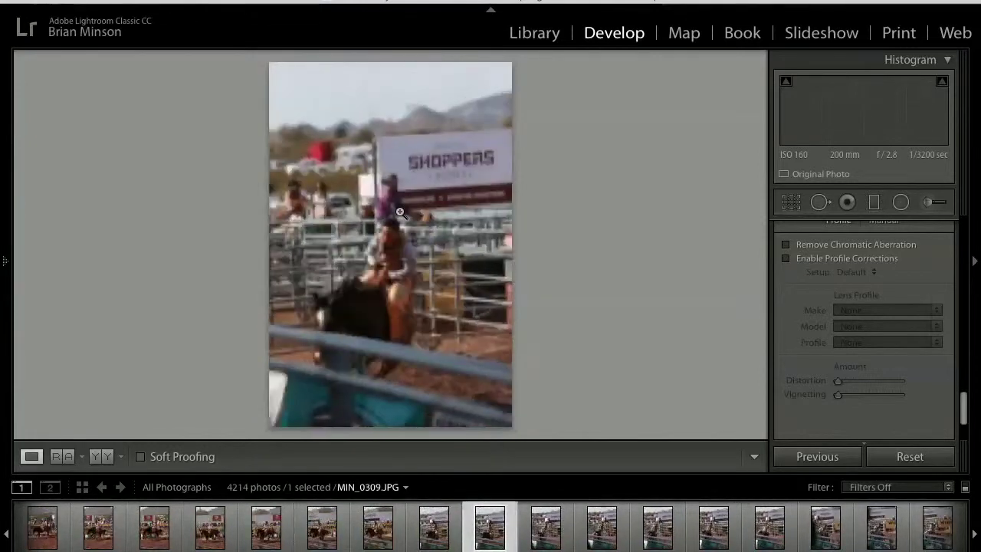
{"action": "key", "text": "Right"}
{"action": "key", "text": "Right"}
{"action": "key", "text": "Right"}
{"action": "key", "text": "Right"}
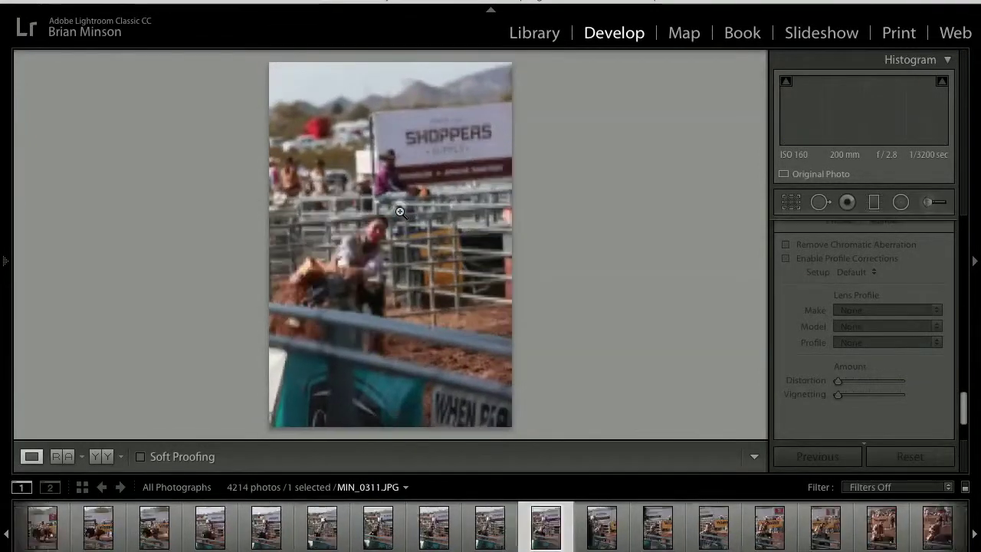
{"action": "key", "text": "Right"}
{"action": "key", "text": "Right"}
{"action": "key", "text": "Right"}
{"action": "key", "text": "Right"}
{"action": "key", "text": "Right"}
{"action": "key", "text": "Right"}
{"action": "key", "text": "Right"}
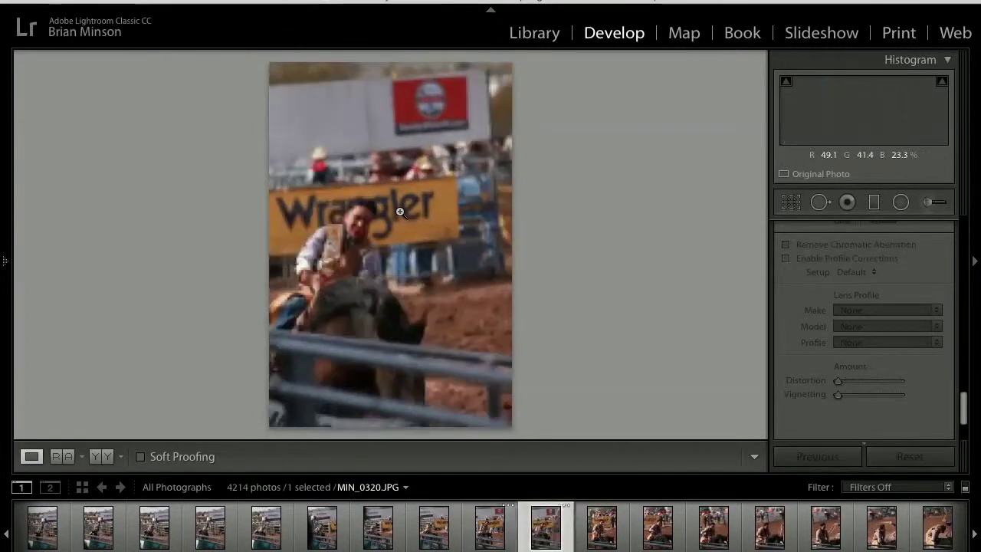
{"action": "key", "text": "Right"}
{"action": "key", "text": "Right"}
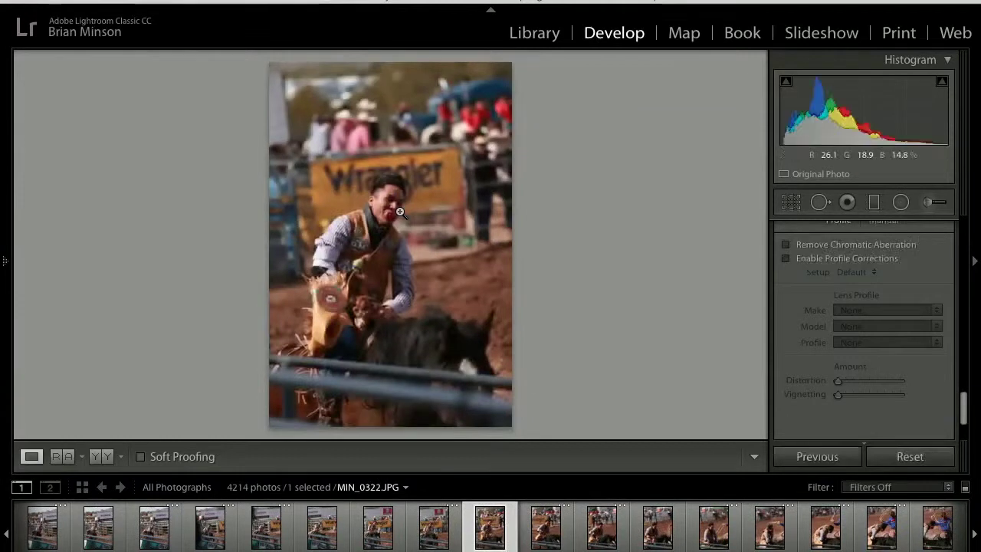
{"action": "key", "text": "Right"}
{"action": "key", "text": "Right"}
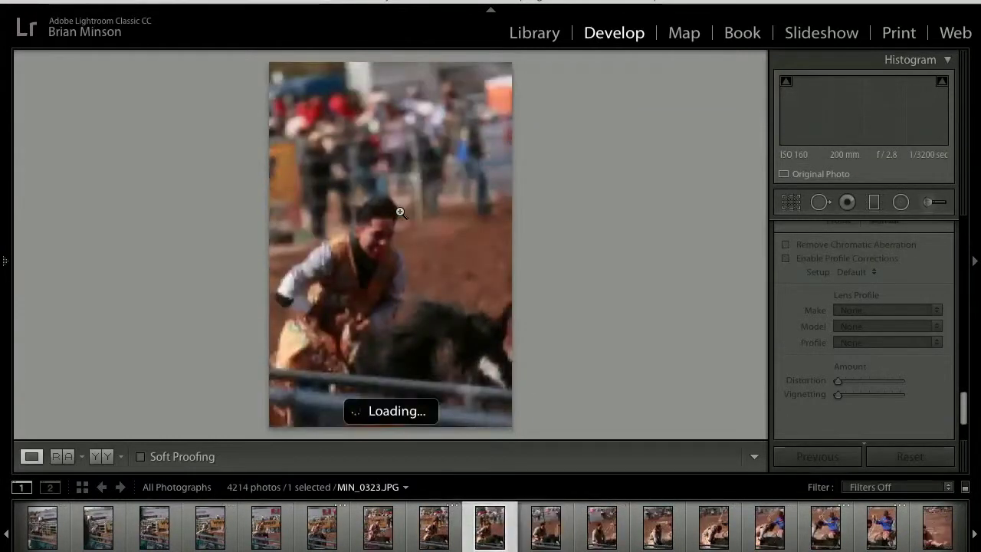
{"action": "key", "text": "Right"}
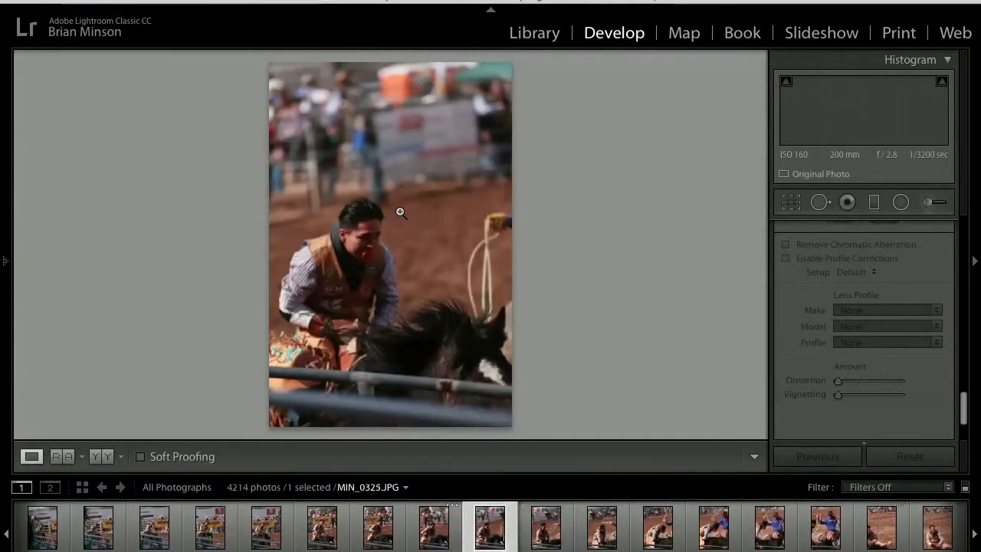
{"action": "key", "text": "Right"}
{"action": "key", "text": "Right"}
{"action": "key", "text": "Right"}
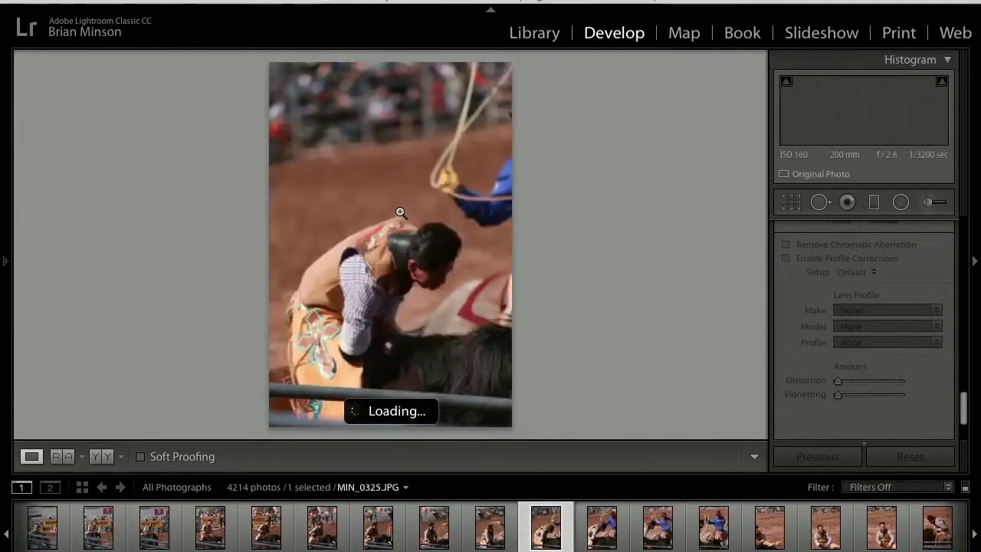
{"action": "key", "text": "Right"}
{"action": "key", "text": "Right"}
{"action": "key", "text": "Right"}
{"action": "key", "text": "Right"}
{"action": "key", "text": "Right"}
{"action": "key", "text": "Right"}
Go back to MIN_0321.JPG and compare it with MIN_0320.JPG, checking the sharpness of the rider's face at close zoom
{"action": "key", "text": "Left"}
{"action": "key", "text": "Left"}
{"action": "key", "text": "Left"}
{"action": "key", "text": "Left"}
{"action": "key", "text": "Left"}
{"action": "key", "text": "Left"}
{"action": "key", "text": "Left"}
{"action": "key", "text": "Left"}
{"action": "key", "text": "Left"}
{"action": "key", "text": "Left"}
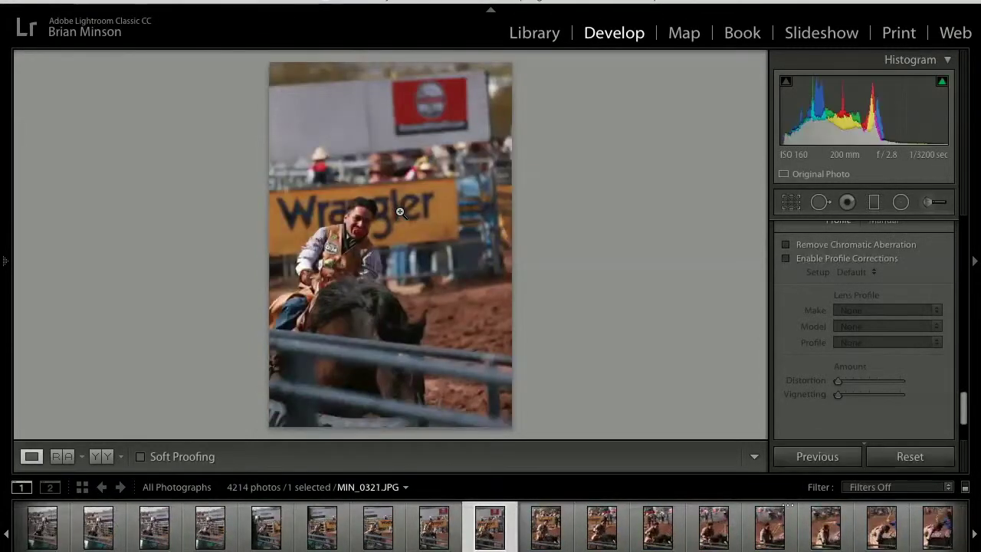
{"action": "left_click", "coordinate": [361, 222]}
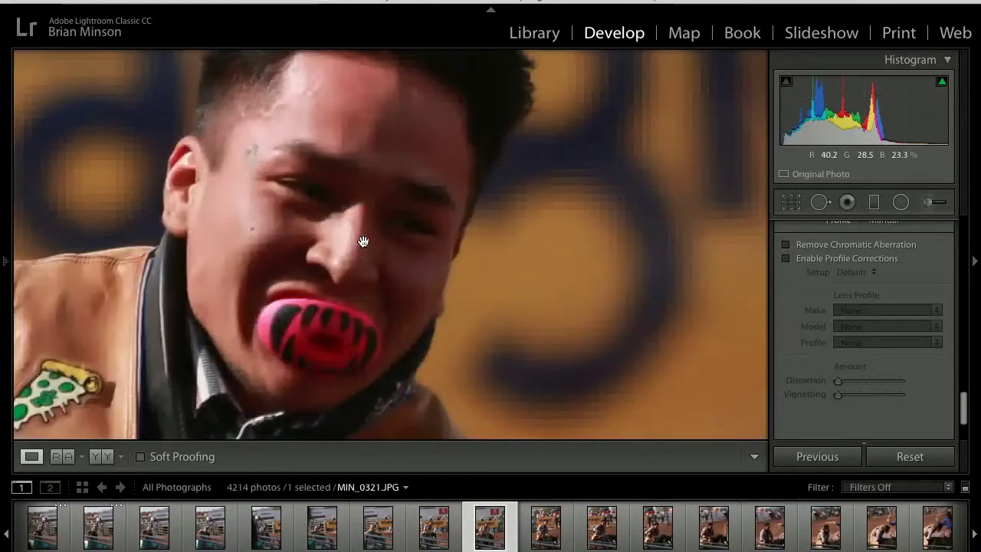
{"action": "key", "text": "Left"}
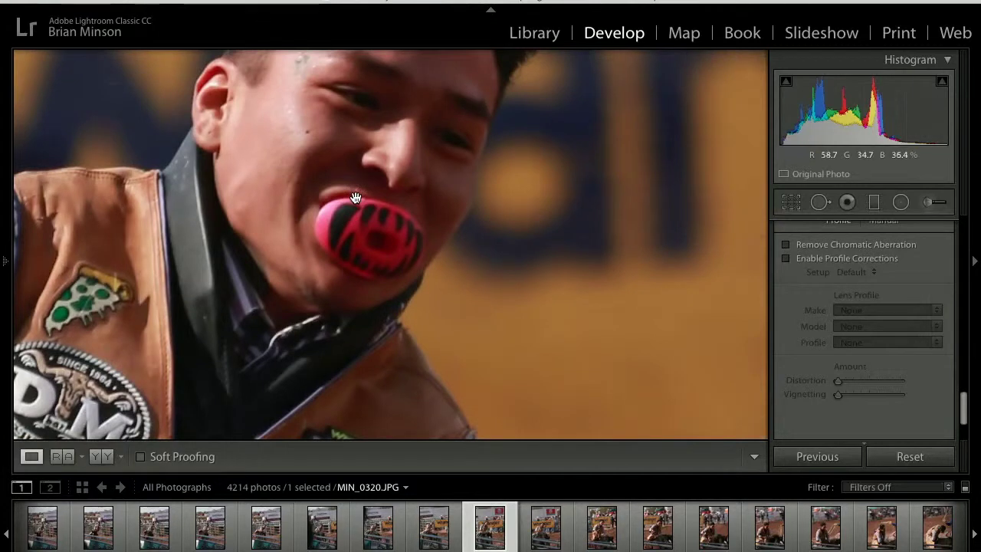
{"action": "left_click", "coordinate": [356, 198]}
{"action": "key", "text": "Right"}
{"action": "key", "text": "Left"}
{"action": "key", "text": "Right"}
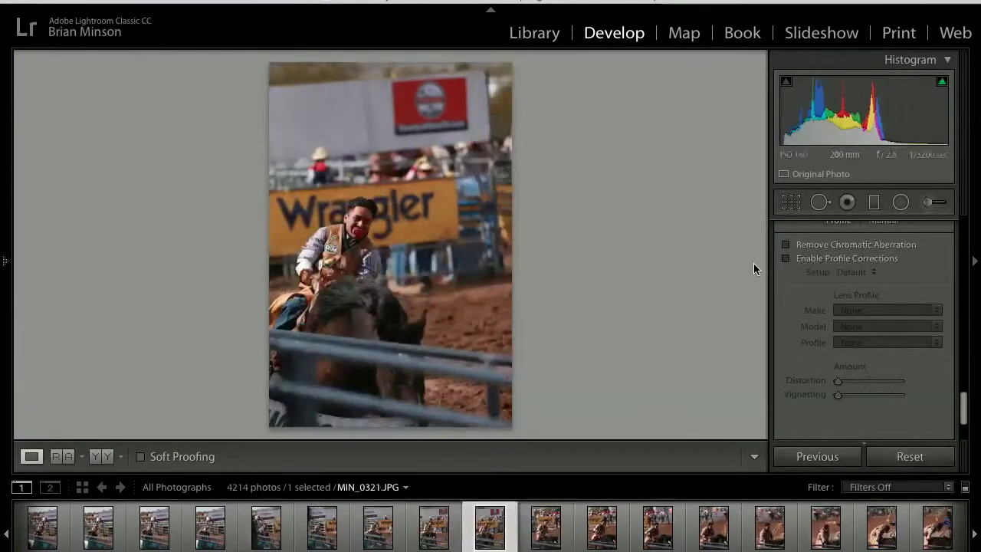
Crop MIN_0321.JPG to a 1 x 1 square rotated by 3.79 degrees, framing the rider above the fence rails
{"action": "scroll", "coordinate": [859, 289], "scroll_direction": "up", "scroll_amount": 10}
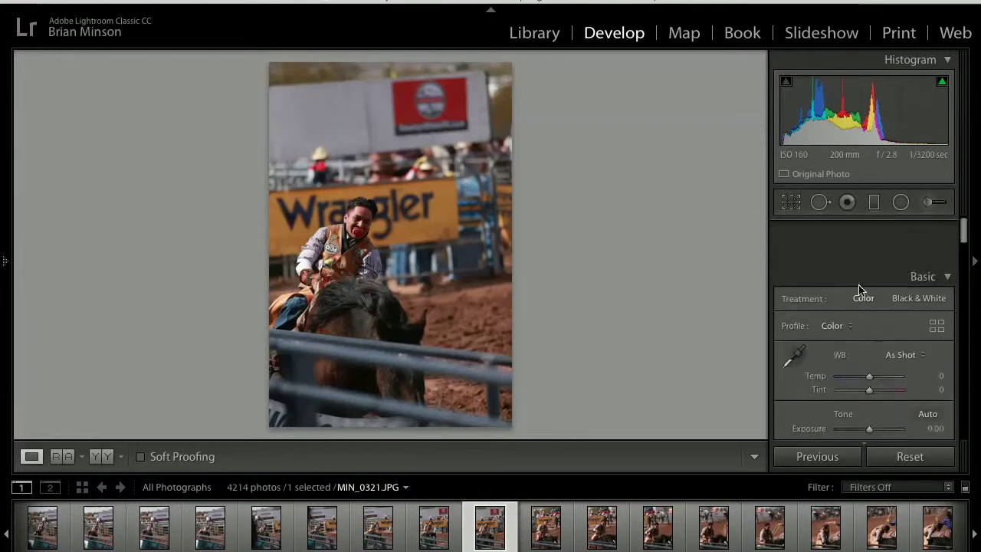
{"action": "left_click", "coordinate": [791, 202]}
{"action": "left_click_drag", "start_coordinate": [660, 209], "coordinate": [664, 222]}
{"action": "left_click", "coordinate": [898, 253]}
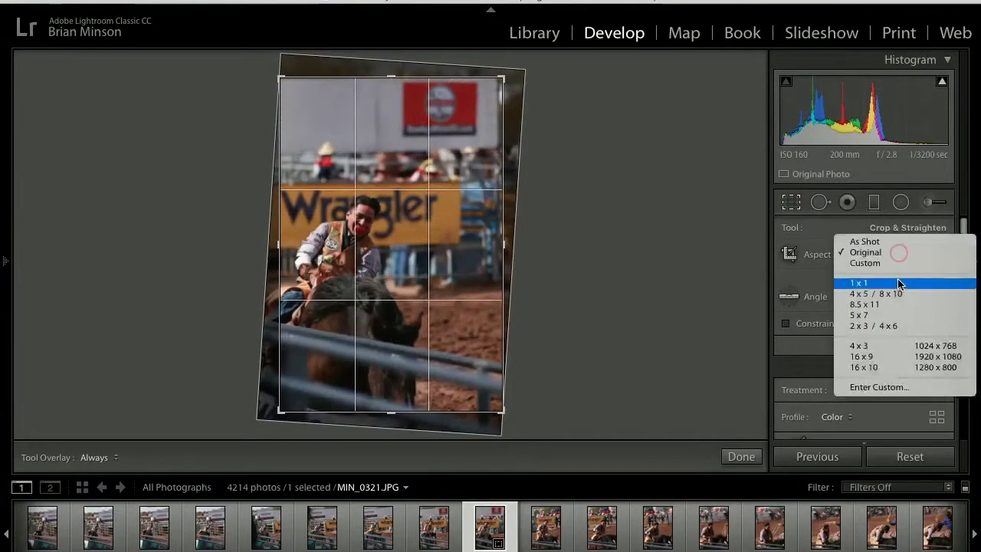
{"action": "left_click", "coordinate": [898, 284]}
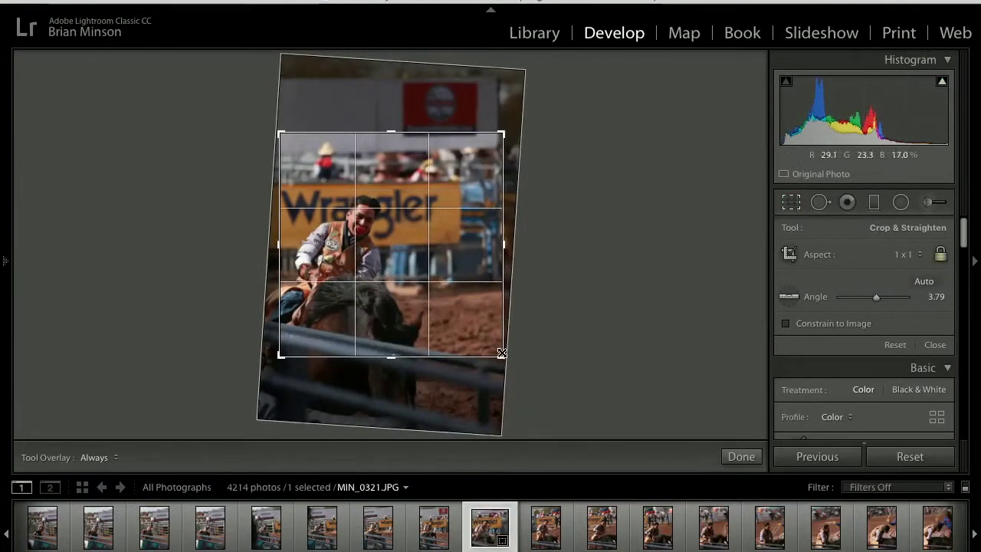
{"action": "left_click_drag", "start_coordinate": [500, 134], "coordinate": [477, 154]}
{"action": "left_click_drag", "start_coordinate": [451, 237], "coordinate": [444, 258]}
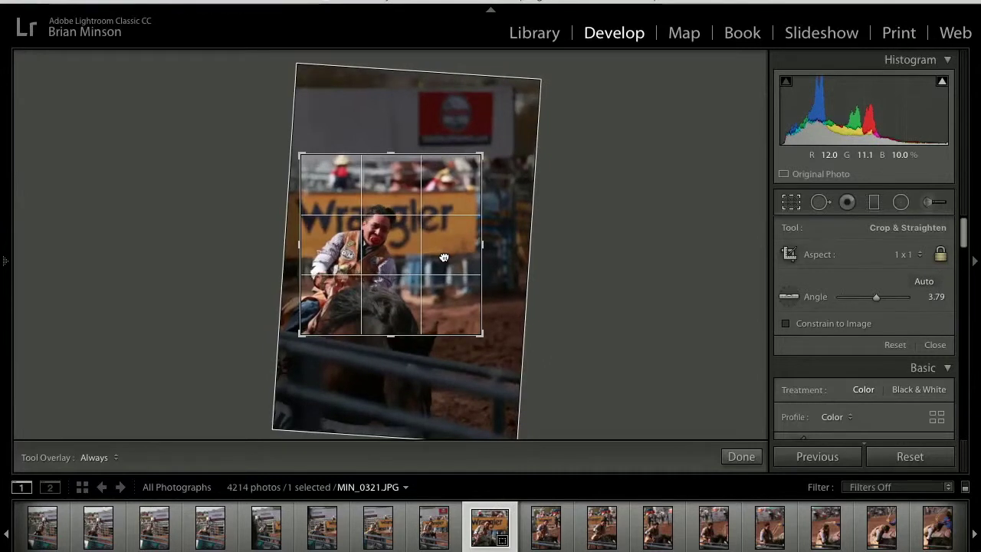
{"action": "key", "text": "Return"}
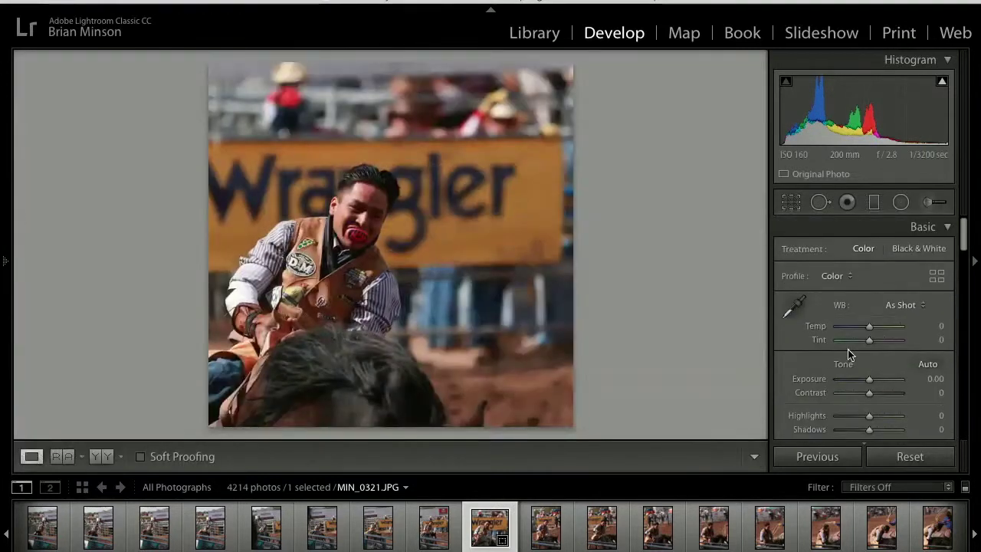
Refine the crop angle of MIN_0321.JPG to 4.50 degrees and apply Auto tone to the photo
{"action": "left_click", "coordinate": [790, 204]}
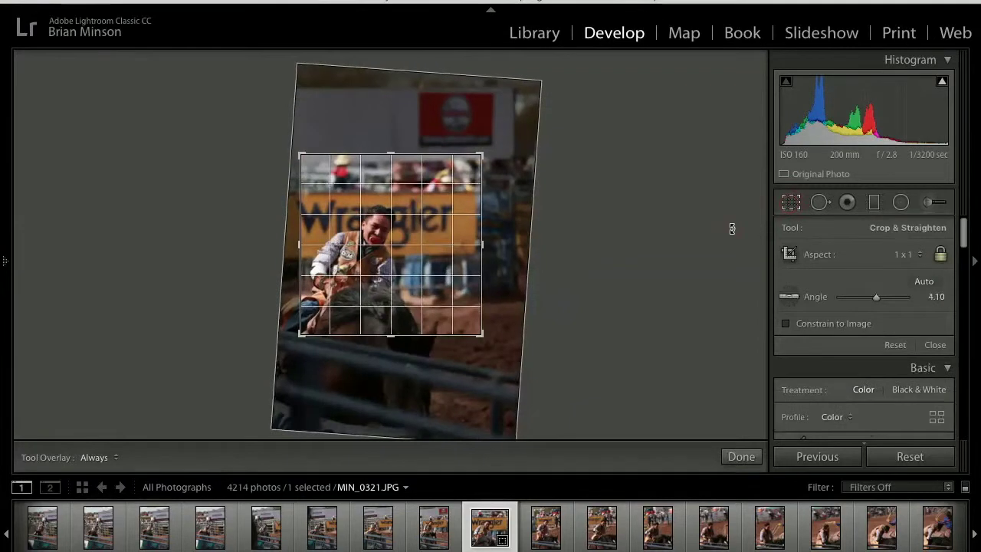
{"action": "key", "text": "Return"}
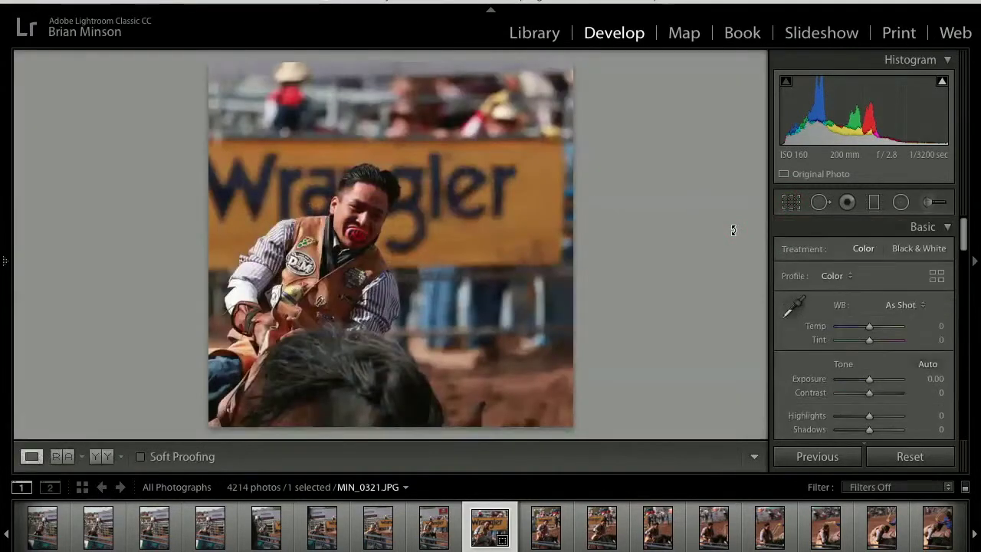
{"action": "left_click", "coordinate": [792, 203]}
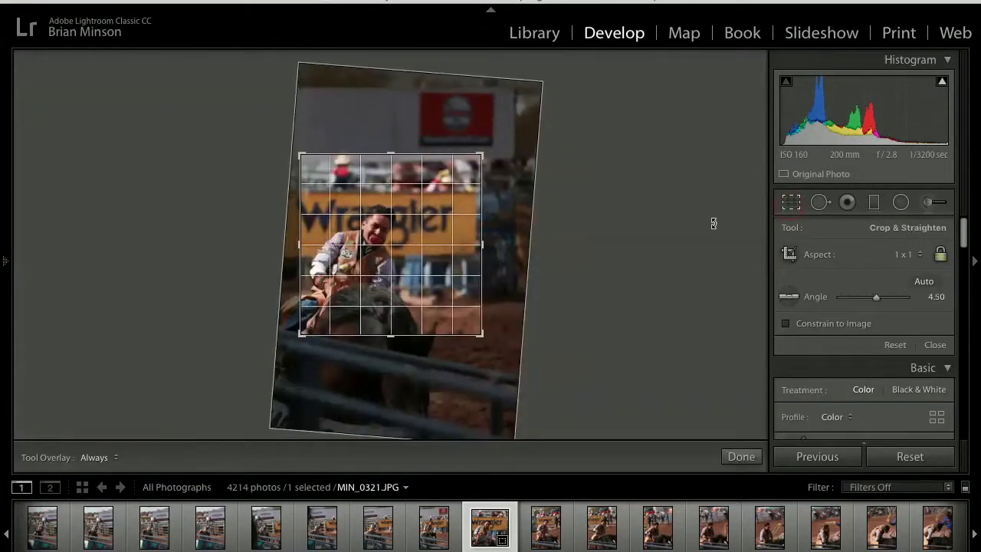
{"action": "key", "text": "Return"}
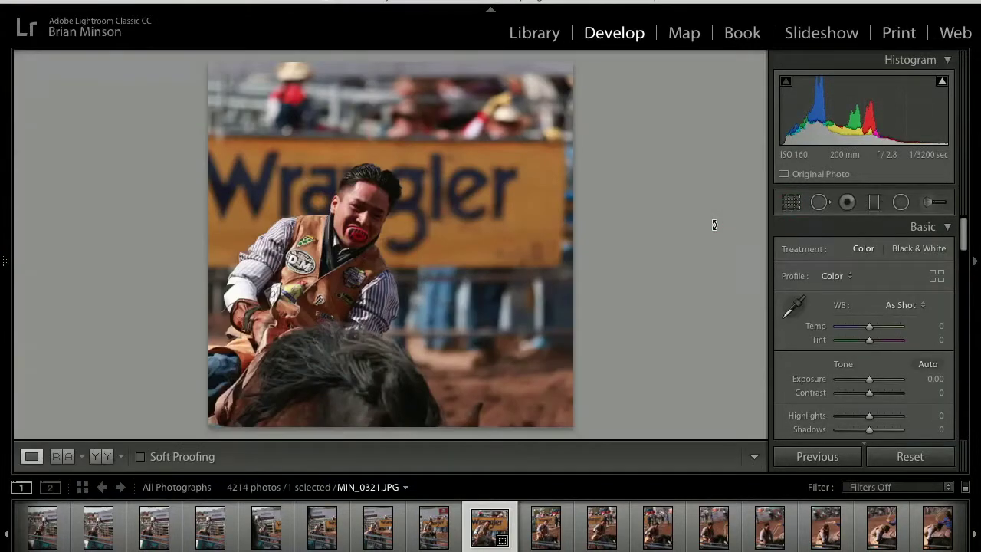
{"action": "left_click", "coordinate": [928, 363]}
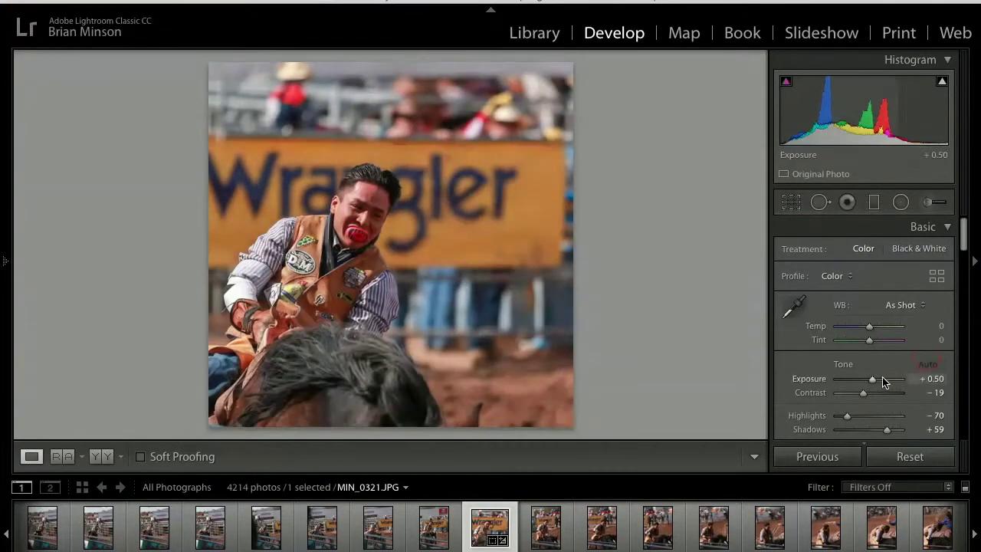
Set MIN_0321.JPG's Exposure to +0.85, Contrast to +3, Clarity to +29 and Shadows to +82
{"action": "left_click_drag", "start_coordinate": [873, 378], "coordinate": [875, 378]}
{"action": "left_click_drag", "start_coordinate": [876, 384], "coordinate": [870, 397]}
{"action": "scroll", "coordinate": [871, 398], "scroll_direction": "down", "scroll_amount": 3}
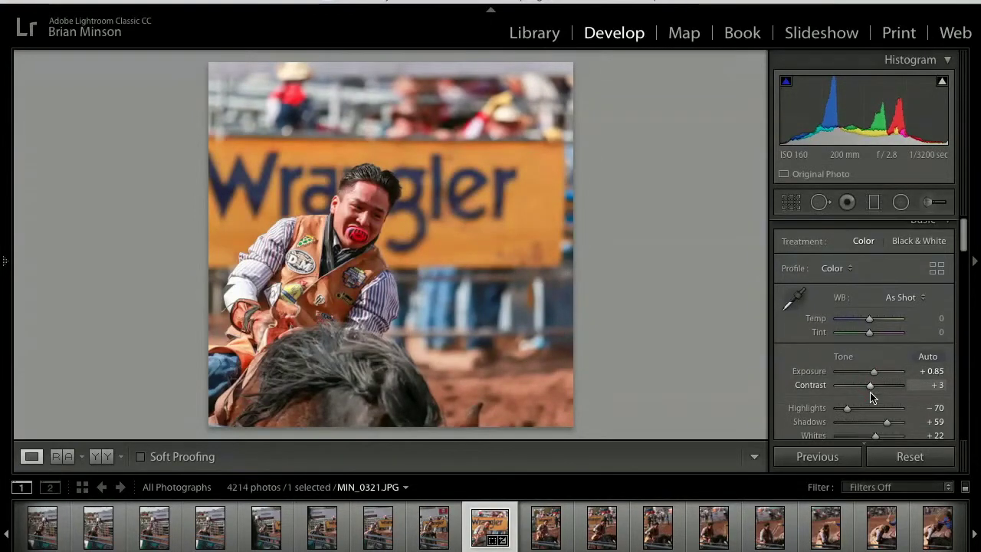
{"action": "scroll", "coordinate": [871, 398], "scroll_direction": "down", "scroll_amount": 1}
{"action": "left_click_drag", "start_coordinate": [870, 389], "coordinate": [880, 390]}
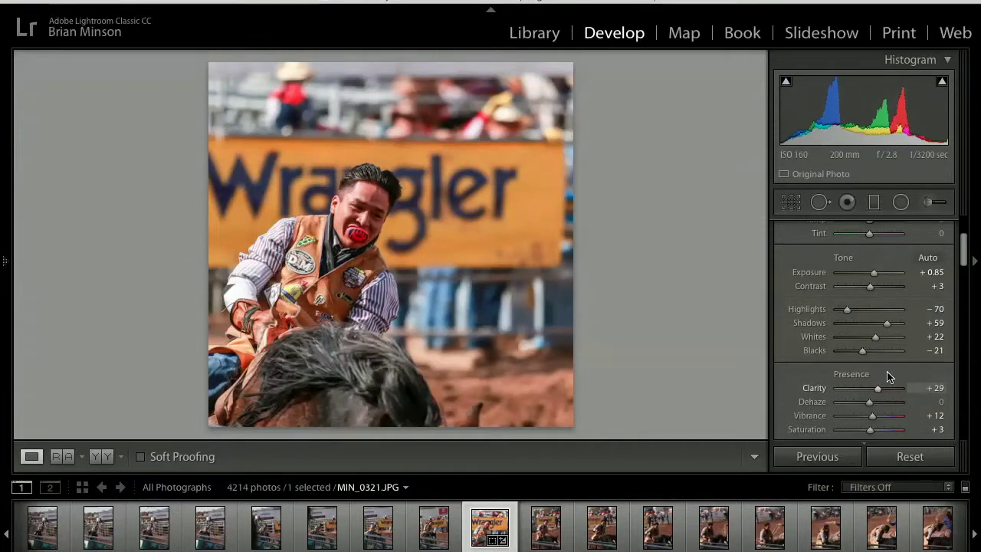
{"action": "left_click_drag", "start_coordinate": [889, 324], "coordinate": [895, 325]}
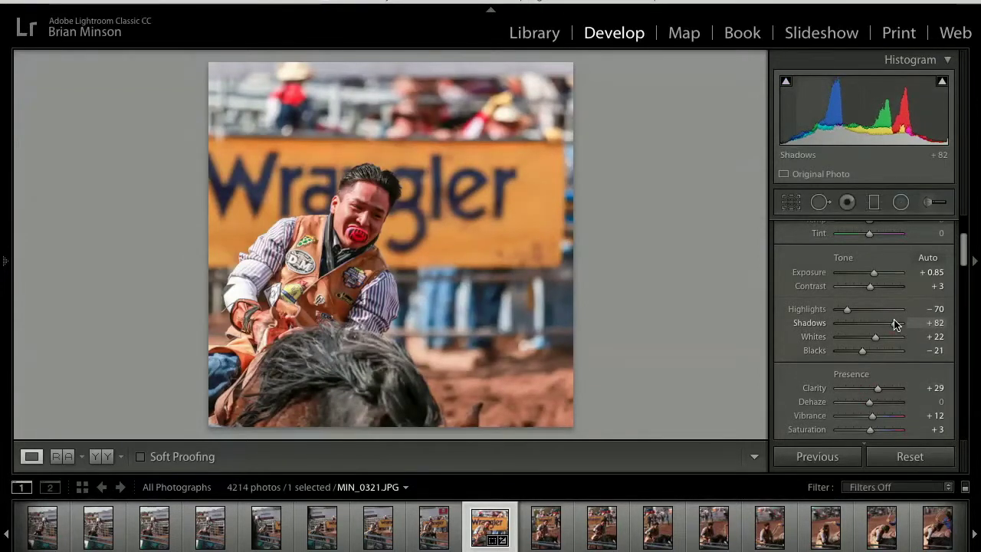
Fine-tune the reds of MIN_0321.JPG in the color adjustments, setting the red Saturation to -3
{"action": "scroll", "coordinate": [881, 353], "scroll_direction": "down", "scroll_amount": 8}
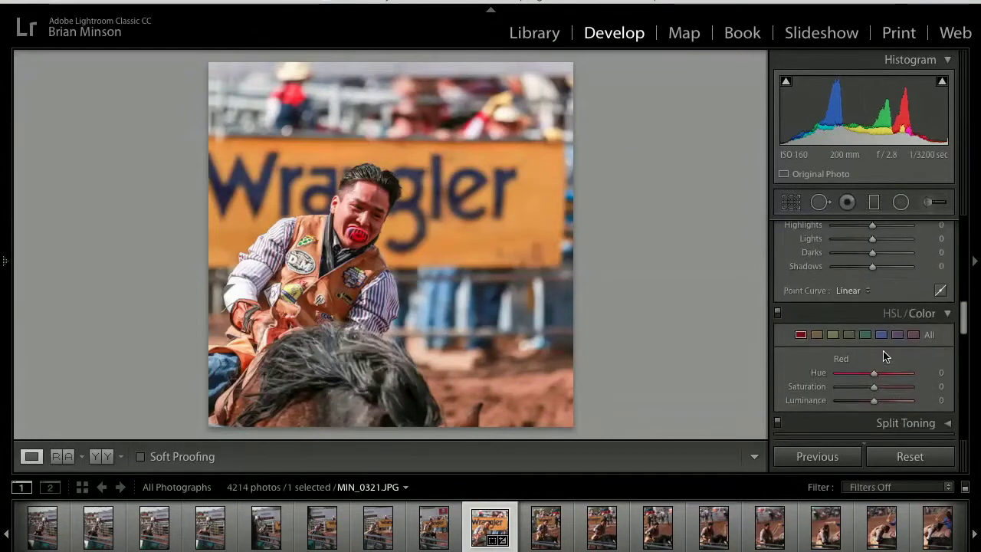
{"action": "scroll", "coordinate": [883, 353], "scroll_direction": "down", "scroll_amount": 1}
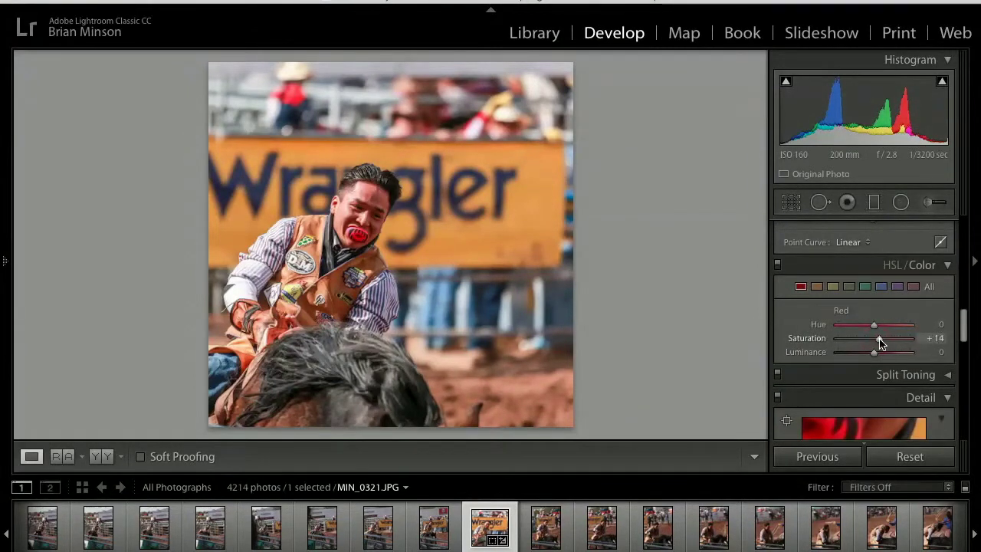
{"action": "mouse_move", "coordinate": [882, 344]}
{"action": "left_mouse_down"}
{"action": "mouse_move", "coordinate": [902, 343]}
{"action": "mouse_move", "coordinate": [826, 344]}
{"action": "mouse_move", "coordinate": [874, 347]}
{"action": "left_mouse_up"}
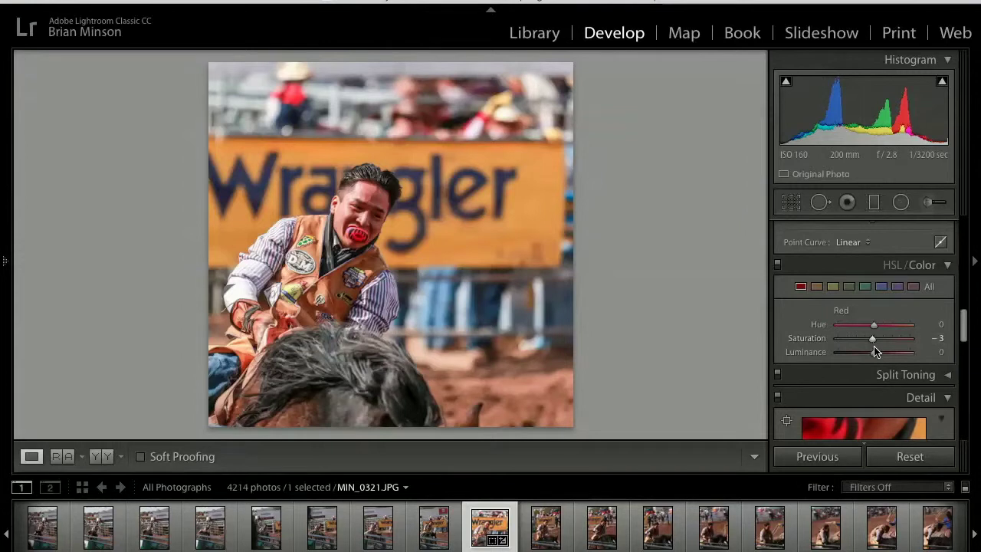
{"action": "left_click_drag", "start_coordinate": [868, 353], "coordinate": [880, 327]}
Enable lens profile corrections for MIN_0321.JPG, leaving the chromatic aberration option off
{"action": "scroll", "coordinate": [871, 347], "scroll_direction": "down", "scroll_amount": 1}
{"action": "scroll", "coordinate": [870, 347], "scroll_direction": "down", "scroll_amount": 4}
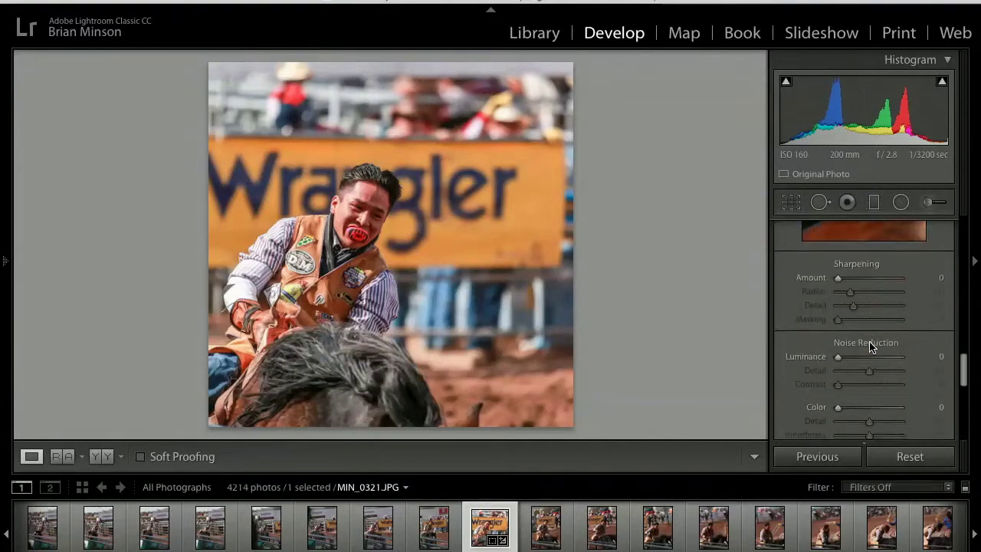
{"action": "scroll", "coordinate": [849, 307], "scroll_direction": "down", "scroll_amount": 5}
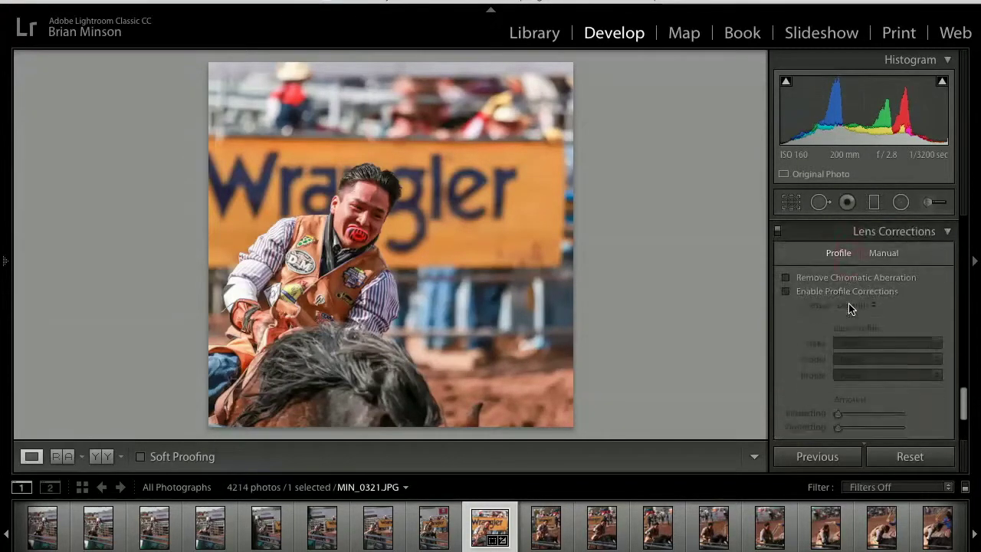
{"action": "scroll", "coordinate": [849, 307], "scroll_direction": "up", "scroll_amount": 2}
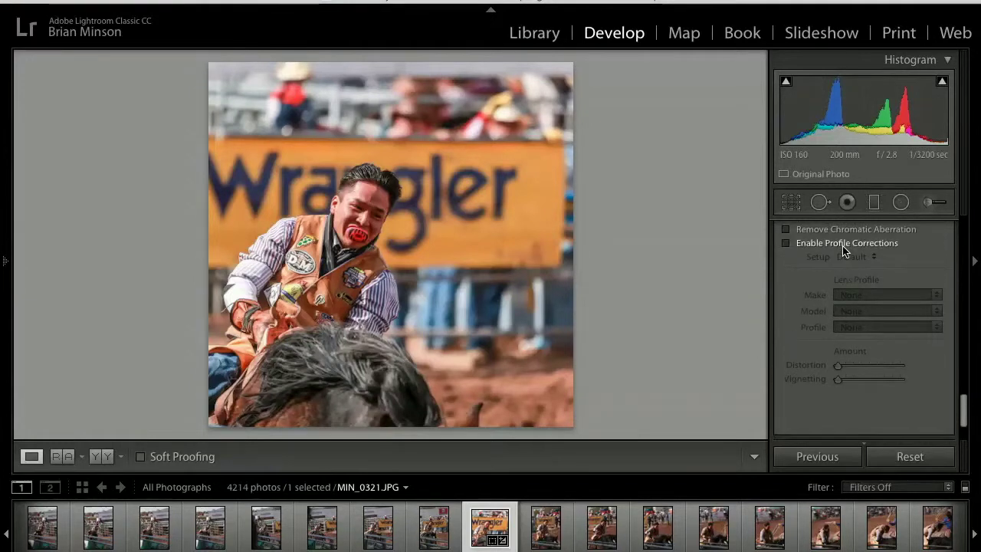
{"action": "left_click", "coordinate": [843, 244]}
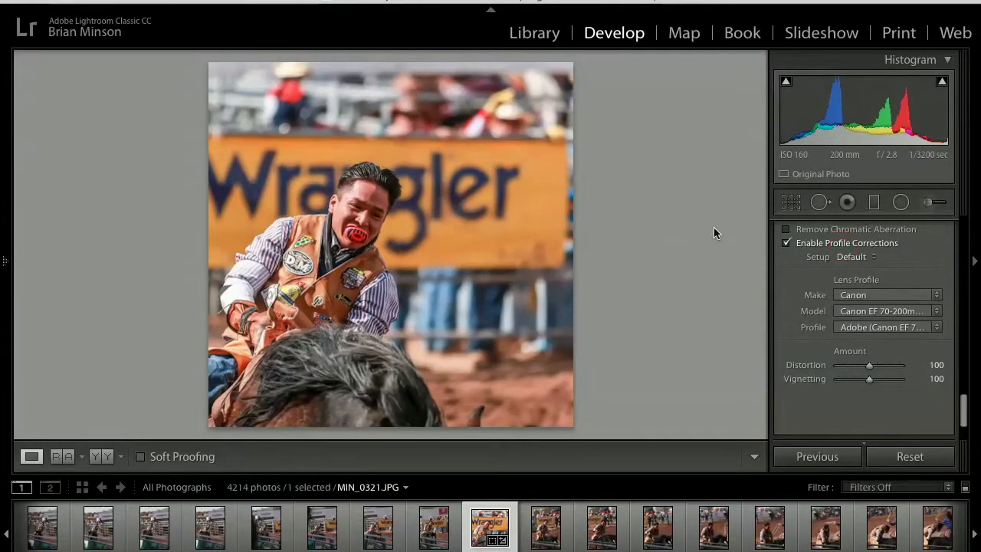
Tighten the square crop of MIN_0321.JPG around the rider and the Wrangler banner, and flag the photo as a pick
{"action": "left_click", "coordinate": [792, 203]}
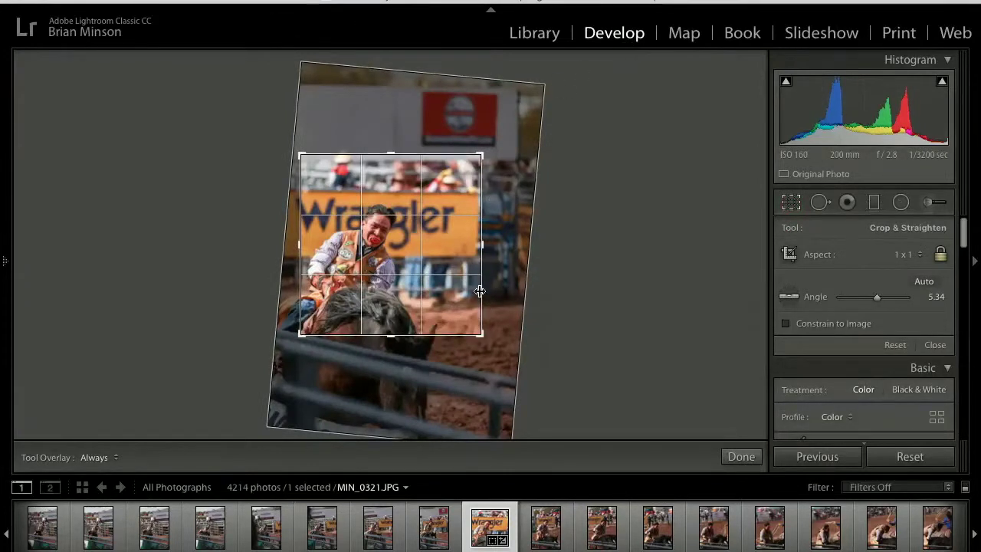
{"action": "key", "text": "shift"}
{"action": "left_click_drag", "start_coordinate": [483, 155], "coordinate": [482, 159]}
{"action": "left_click_drag", "start_coordinate": [440, 224], "coordinate": [445, 227]}
{"action": "key", "text": "Return"}
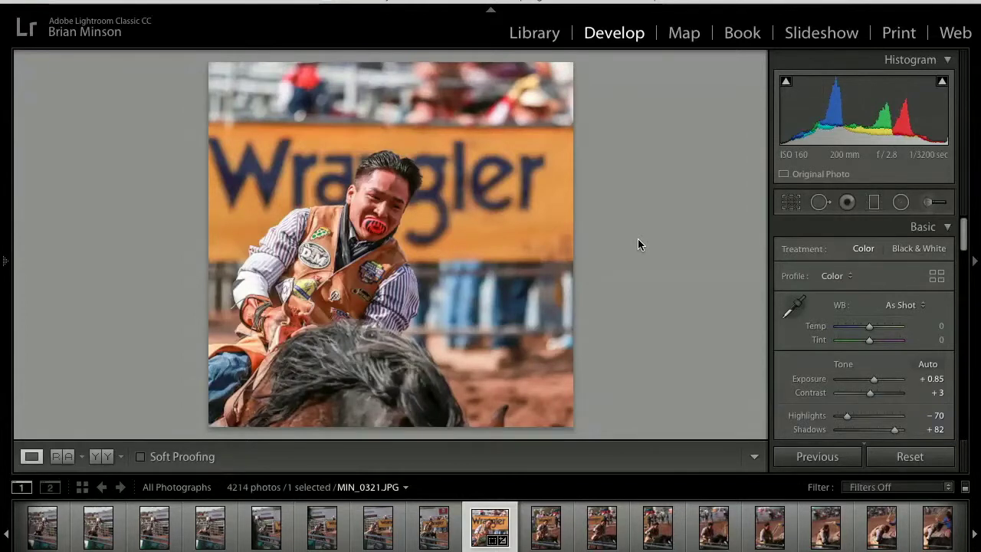
{"action": "key", "text": "p"}
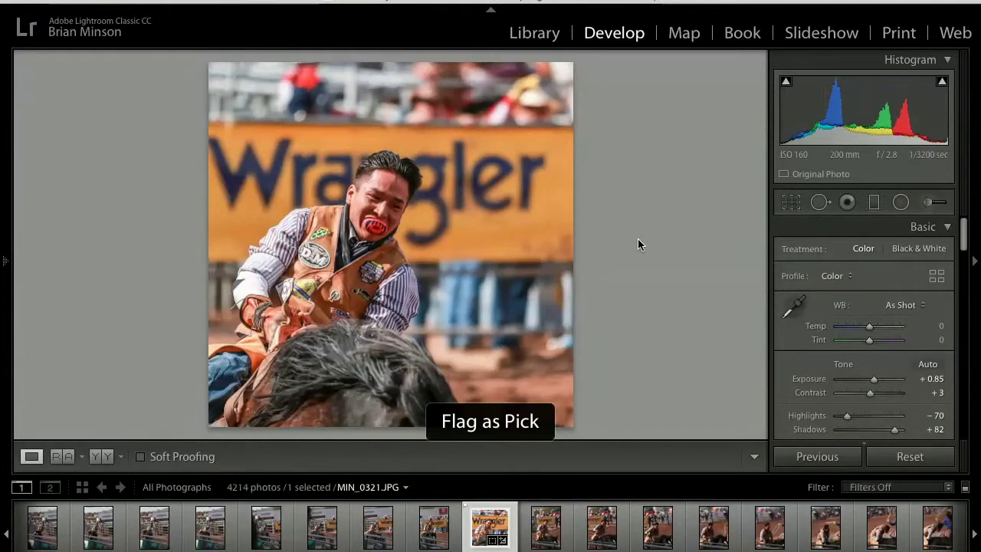
Look through the photos following MIN_0321.JPG, past the Goldfield Ghost Town shots, to the chute-gate bronc ride at MIN_0361.JPG
{"action": "key", "text": "Right"}
{"action": "key", "text": "Right"}
{"action": "key", "text": "Right"}
{"action": "key", "text": "Right"}
{"action": "key", "text": "Right"}
{"action": "key", "text": "Right"}
{"action": "key", "text": "Right"}
{"action": "key", "text": "Right"}
{"action": "key", "text": "Right"}
{"action": "key", "text": "Right"}
{"action": "key", "text": "Right"}
{"action": "key", "text": "Right"}
{"action": "key", "text": "Right"}
{"action": "key", "text": "Right"}
{"action": "key", "text": "Right"}
{"action": "key", "text": "Right"}
{"action": "key", "text": "Right"}
{"action": "key", "text": "Right"}
{"action": "key", "text": "Right"}
{"action": "key", "text": "Right"}
{"action": "key", "text": "Right"}
{"action": "key", "text": "Right"}
{"action": "key", "text": "Right"}
{"action": "key", "text": "Right"}
{"action": "key", "text": "Right"}
{"action": "key", "text": "Right"}
{"action": "key", "text": "Right"}
{"action": "key", "text": "Right"}
{"action": "key", "text": "Right"}
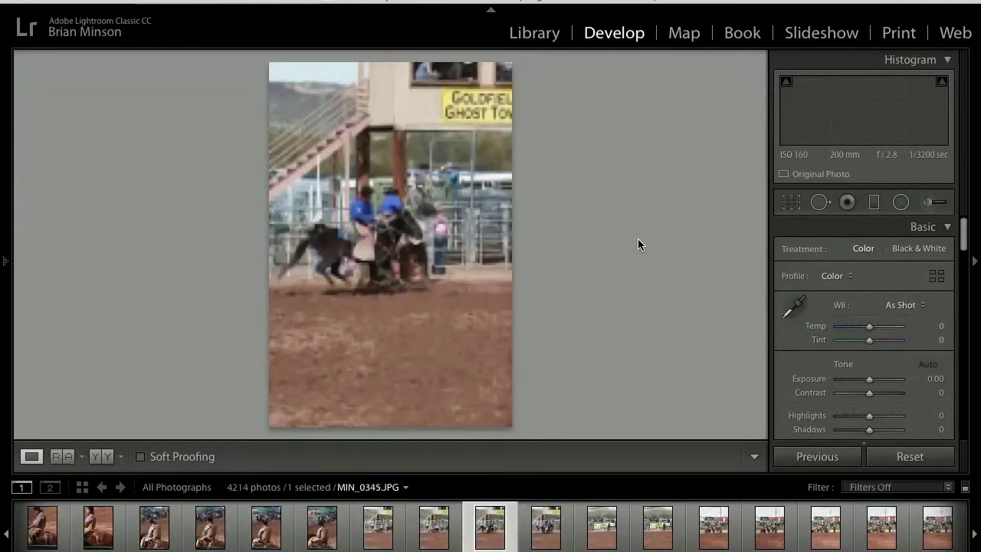
{"action": "key", "text": "Right"}
{"action": "key", "text": "Right"}
{"action": "key", "text": "Right"}
{"action": "key", "text": "Right"}
{"action": "key", "text": "Right"}
{"action": "key", "text": "Right"}
{"action": "key", "text": "Right"}
{"action": "key", "text": "Right"}
{"action": "key", "text": "Right"}
{"action": "key", "text": "Right"}
{"action": "key", "text": "Right"}
{"action": "key", "text": "Right"}
{"action": "key", "text": "Right"}
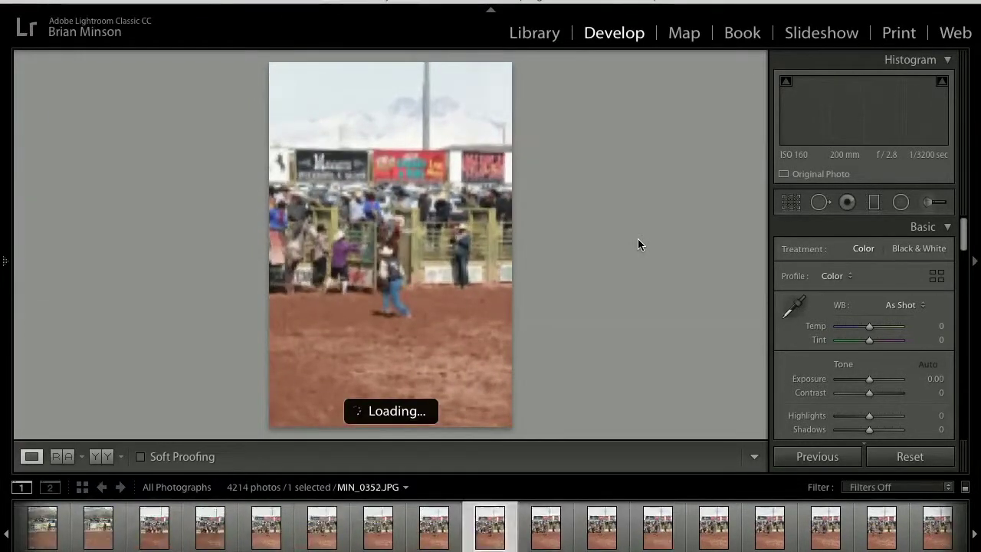
{"action": "key", "text": "Right"}
{"action": "key", "text": "Right"}
{"action": "key", "text": "Right"}
{"action": "key", "text": "Right"}
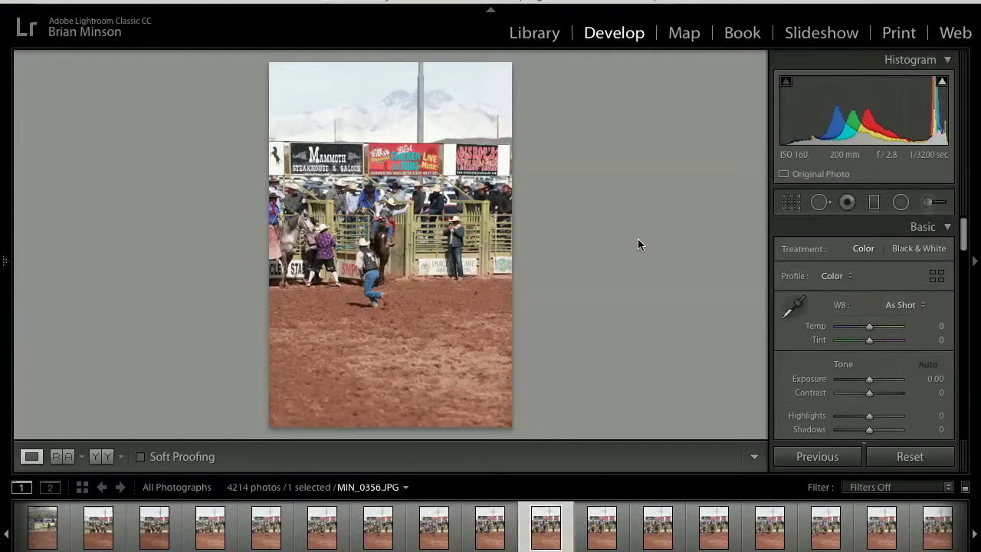
{"action": "key", "text": "Right"}
{"action": "key", "text": "Right"}
{"action": "key", "text": "Right"}
{"action": "key", "text": "Right"}
{"action": "key", "text": "Right"}
{"action": "key", "text": "Right"}
{"action": "key", "text": "Right"}
{"action": "key", "text": "Right"}
{"action": "key", "text": "Right"}
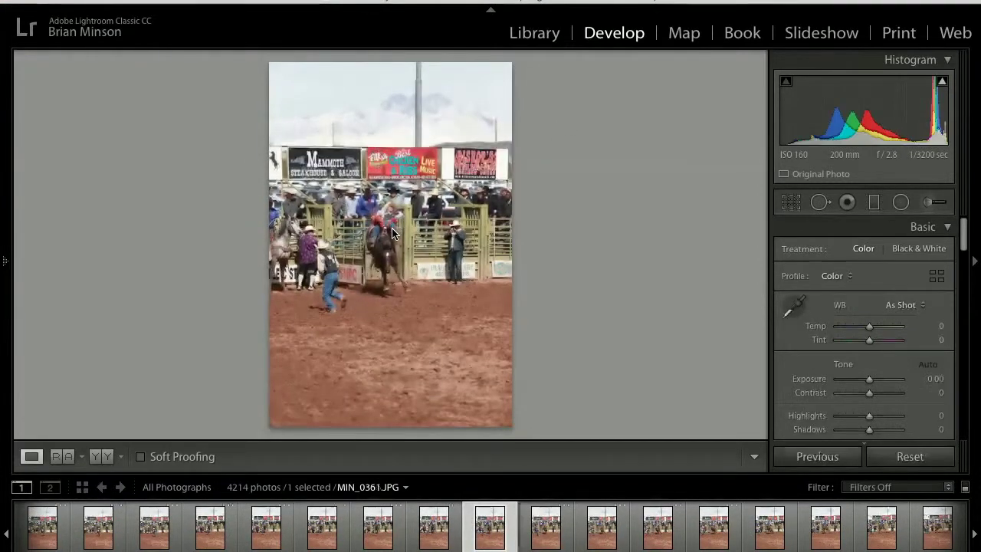
Compare the sharpness of the rider's face at close zoom across MIN_0361.JPG, MIN_0362.JPG and MIN_0363.JPG
{"action": "left_click", "coordinate": [391, 225]}
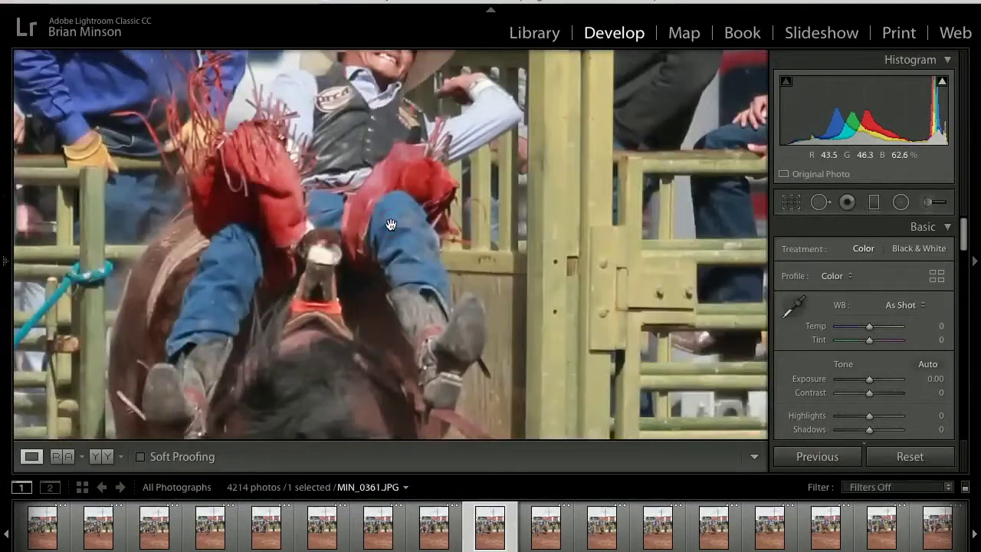
{"action": "scroll", "coordinate": [391, 224], "scroll_direction": "up", "scroll_amount": 3}
{"action": "key", "text": "Right"}
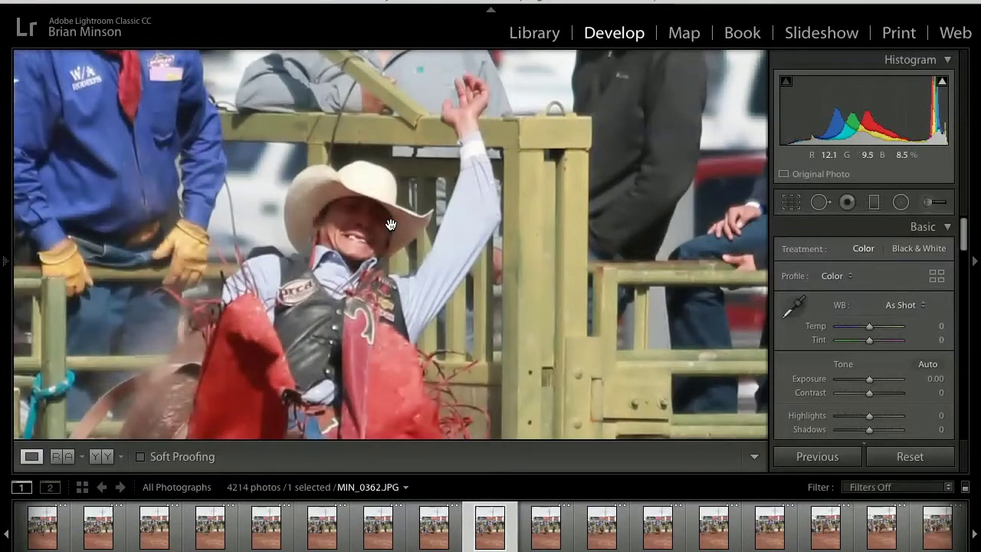
{"action": "key", "text": "Right"}
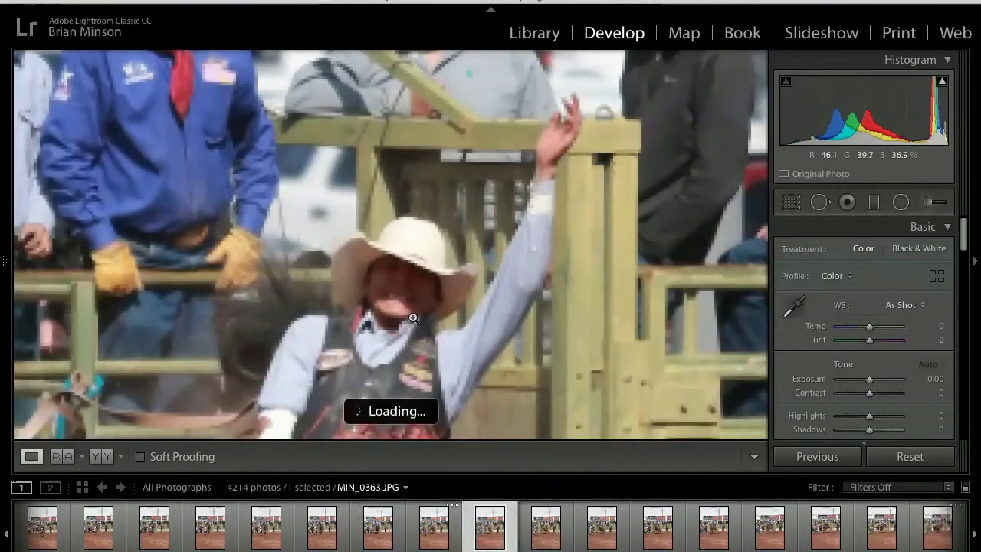
{"action": "left_click", "coordinate": [411, 318]}
Look through the following bucking-horse frames to MIN_0371.JPG and check the sharpness of its rider at close zoom
{"action": "key", "text": "Right"}
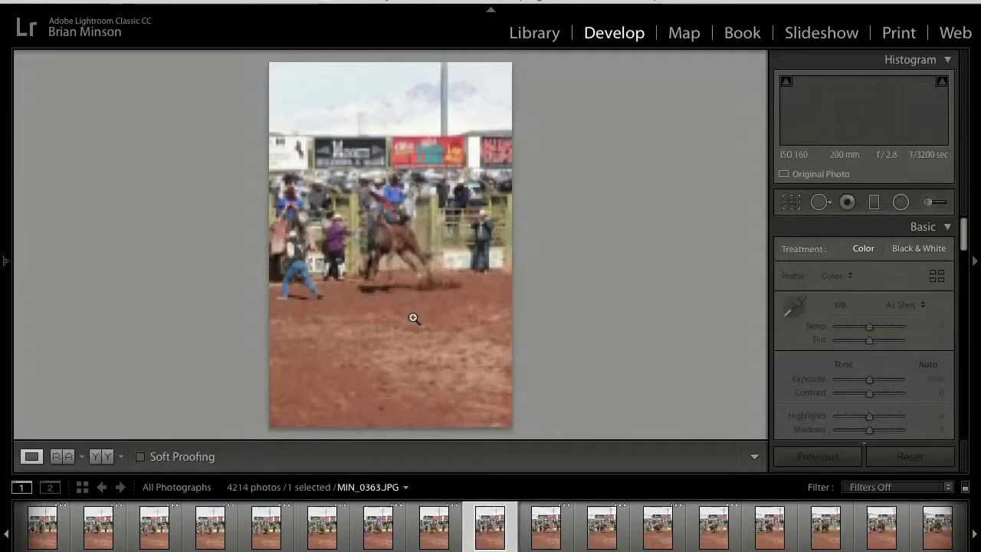
{"action": "key", "text": "Right"}
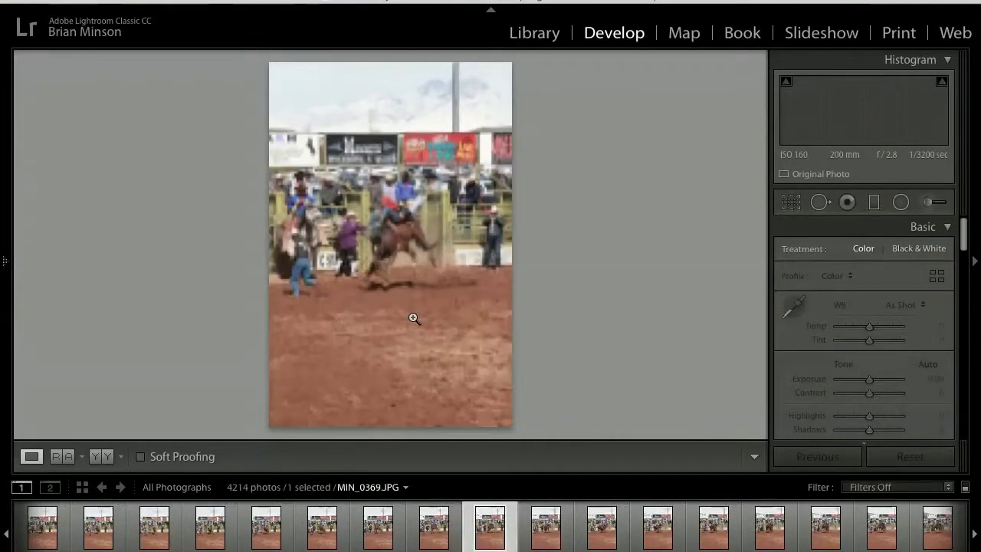
{"action": "key", "text": "Right"}
{"action": "key", "text": "Right"}
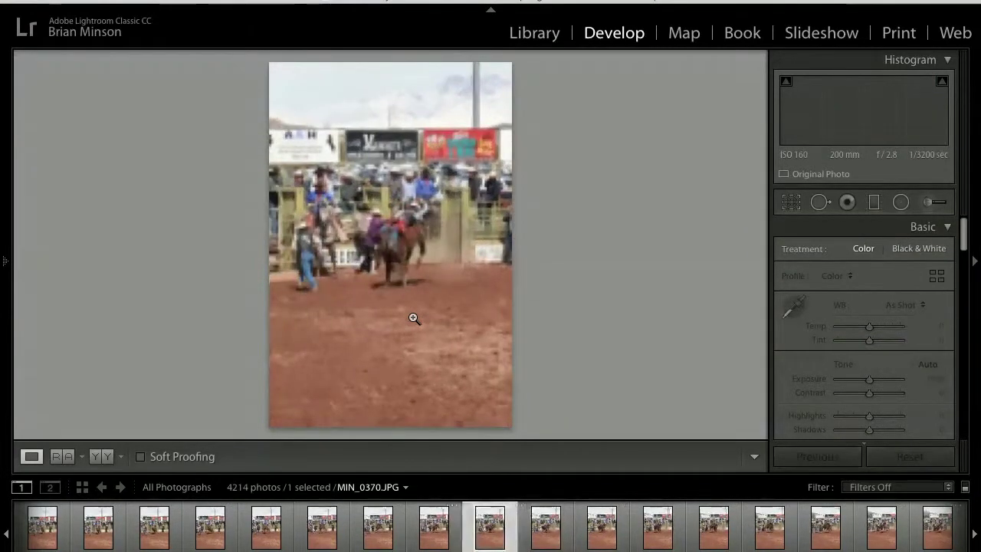
{"action": "key", "text": "Right"}
{"action": "key", "text": "Left"}
{"action": "key", "text": "Right"}
{"action": "left_click", "coordinate": [406, 216]}
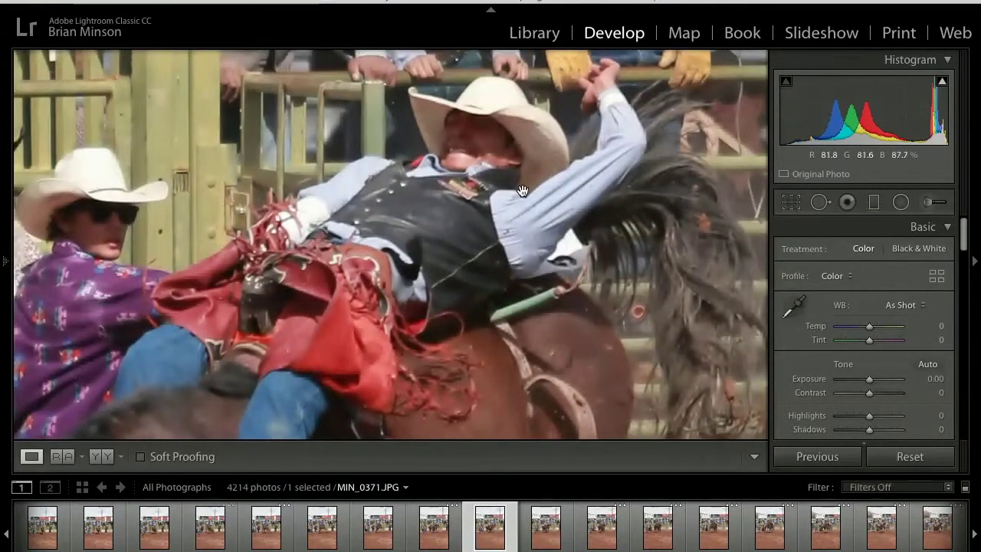
{"action": "left_click", "coordinate": [448, 231]}
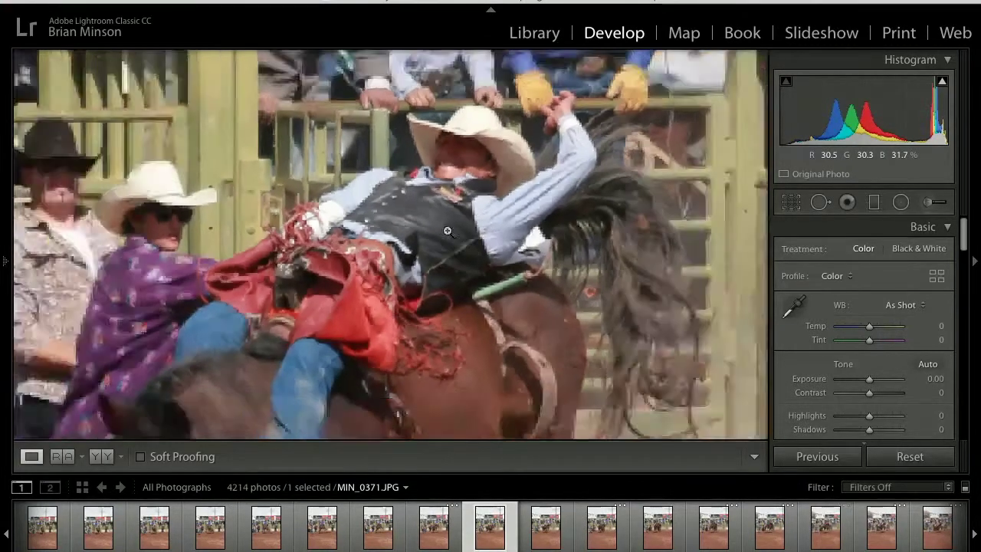
Apply Auto tone to MIN_0371.JPG and crop it to a 1 x 1 square around the bucking horse, rider and two bystanders
{"action": "left_click", "coordinate": [926, 366]}
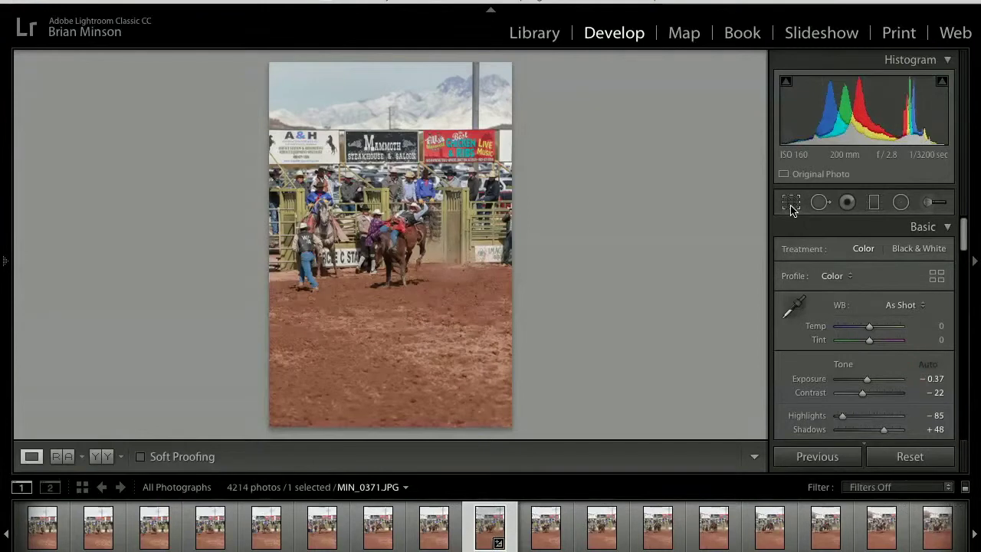
{"action": "left_click", "coordinate": [791, 202]}
{"action": "left_click", "coordinate": [899, 251]}
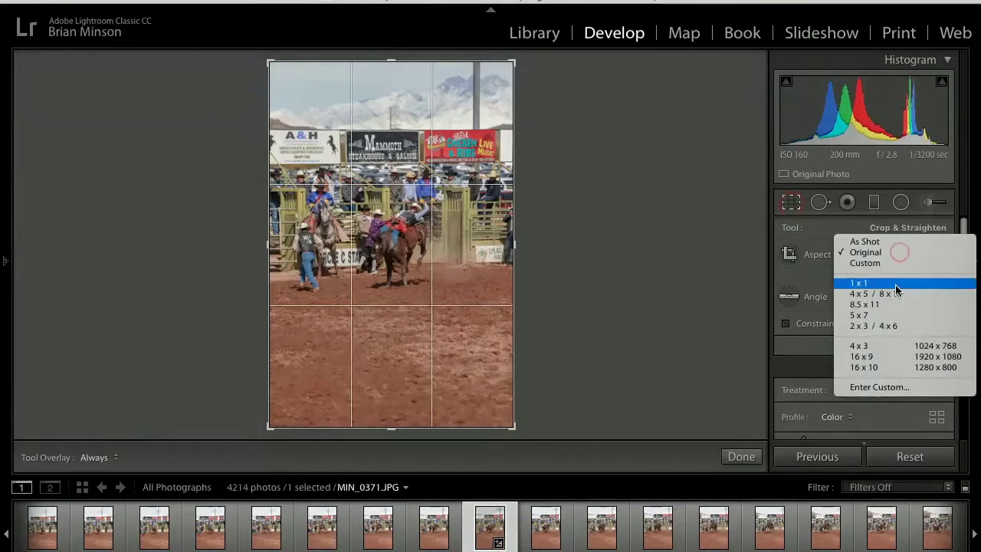
{"action": "left_click", "coordinate": [898, 283]}
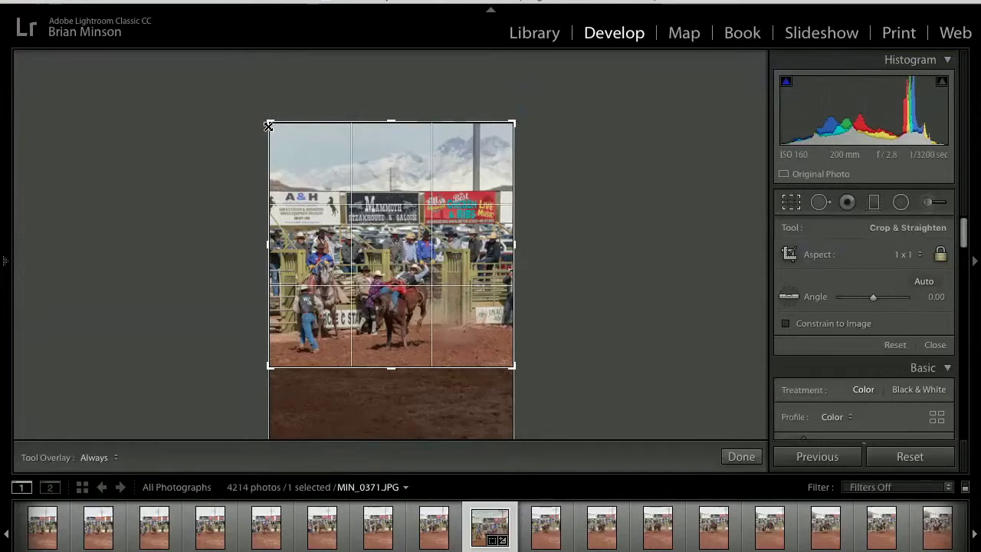
{"action": "left_click_drag", "start_coordinate": [269, 125], "coordinate": [315, 156]}
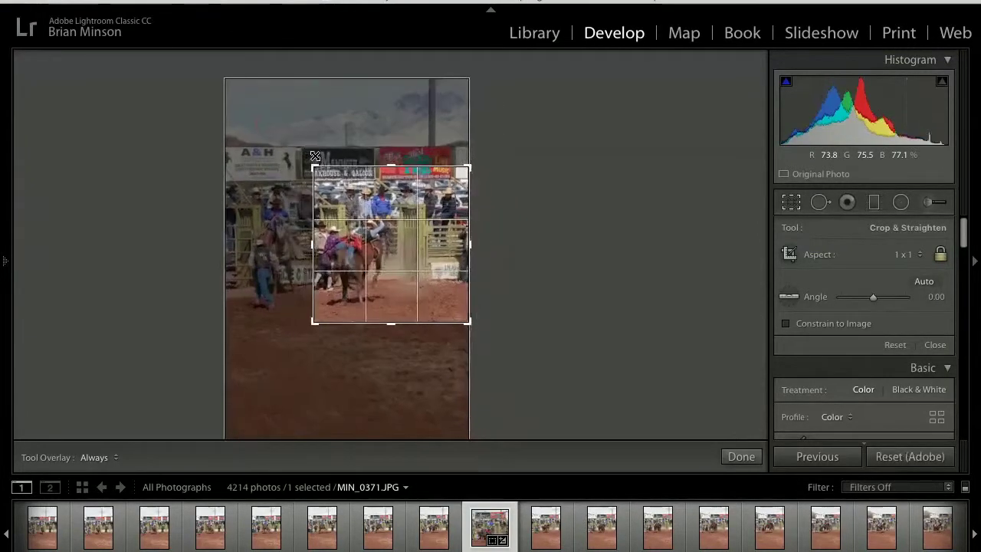
{"action": "left_click_drag", "start_coordinate": [467, 167], "coordinate": [427, 209]}
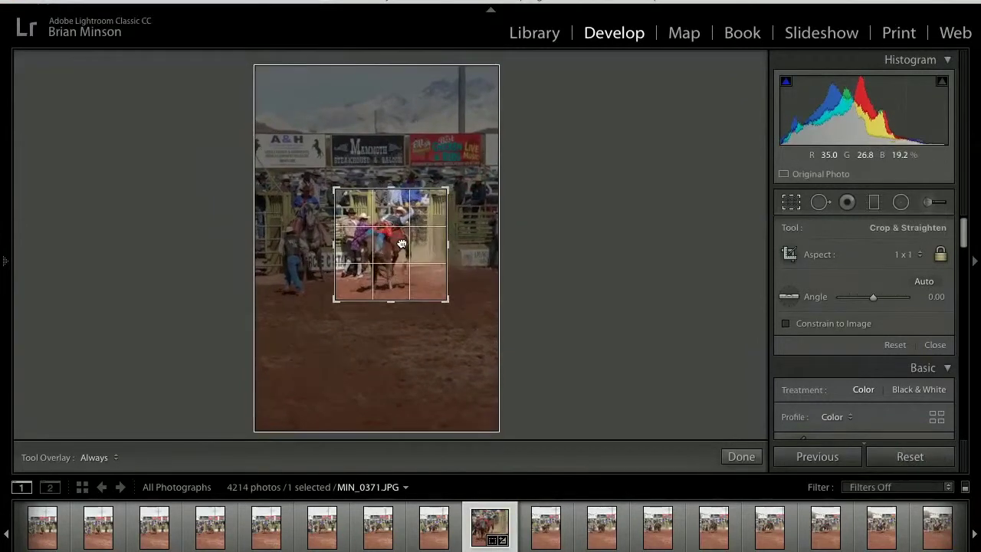
{"action": "left_click_drag", "start_coordinate": [402, 244], "coordinate": [405, 244]}
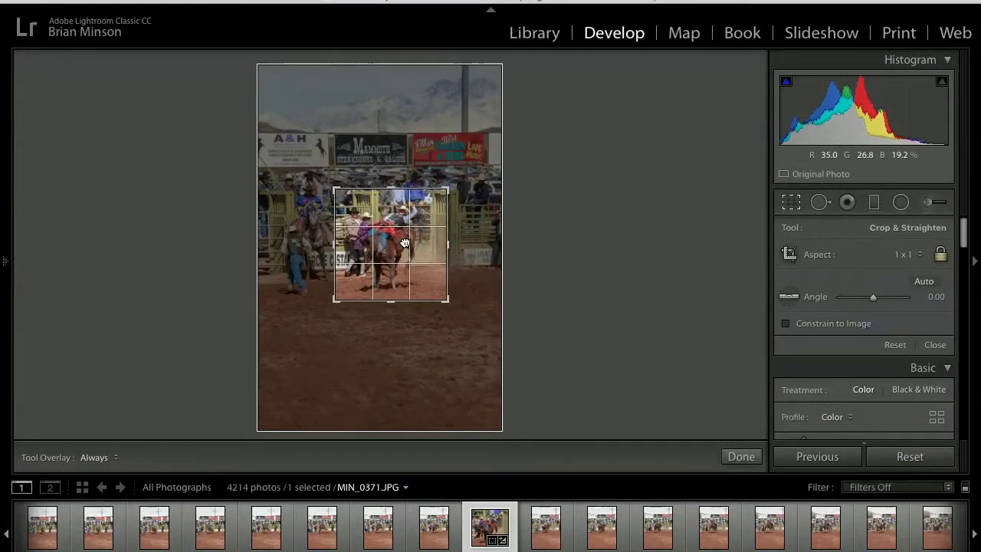
{"action": "key", "text": "Return"}
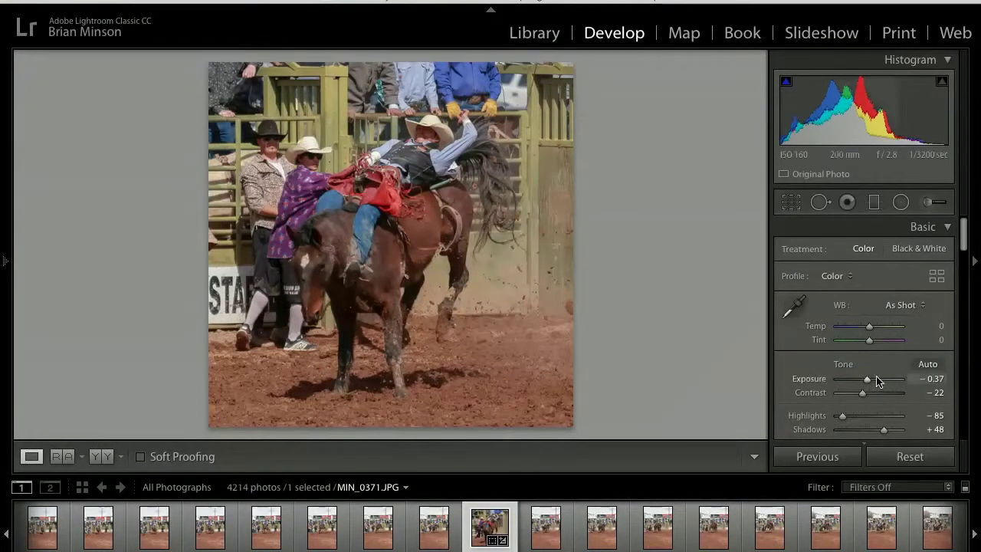
Set the exposure of MIN_0371.JPG to +0.60 and its contrast to +17, and raise the clarity slightly
{"action": "left_click_drag", "start_coordinate": [869, 383], "coordinate": [877, 399]}
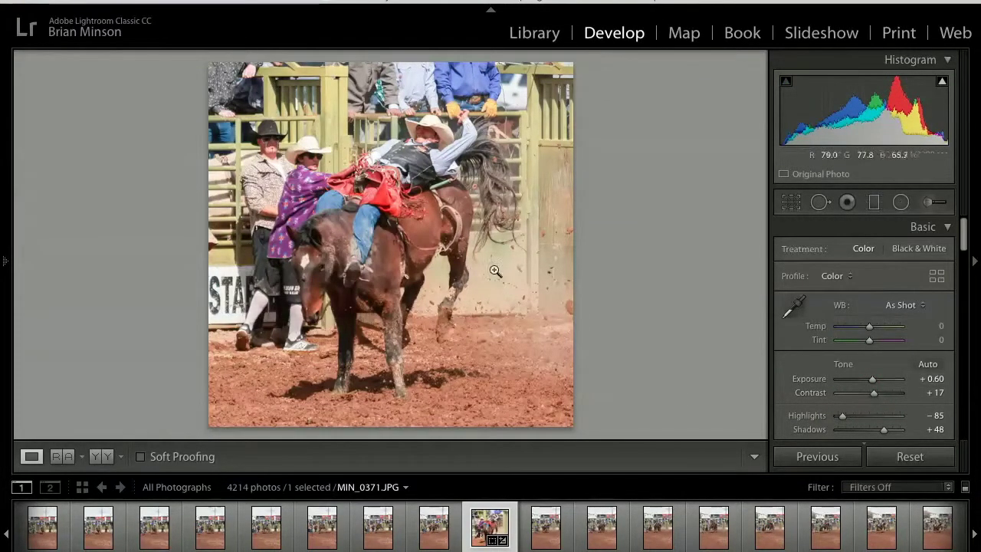
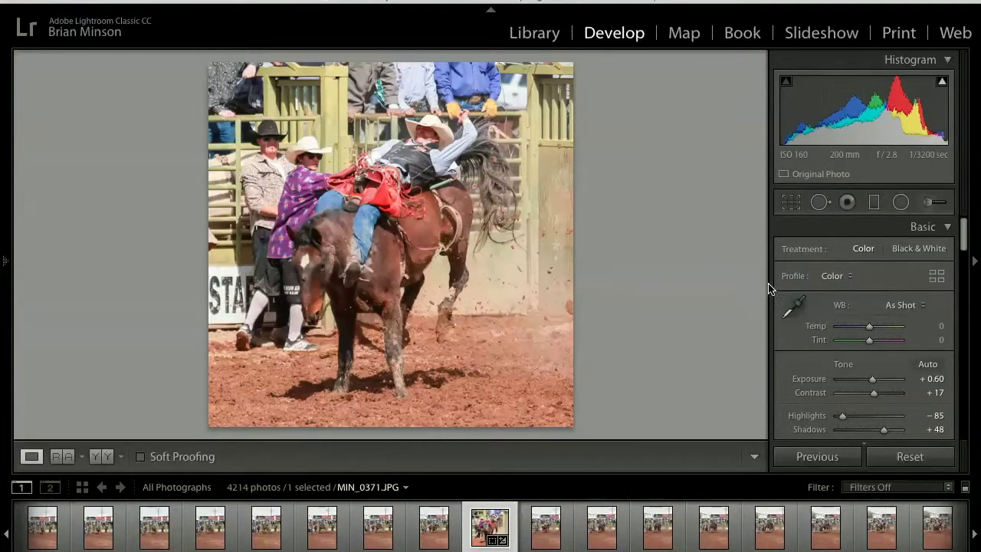
{"action": "scroll", "coordinate": [855, 391], "scroll_direction": "down", "scroll_amount": 3}
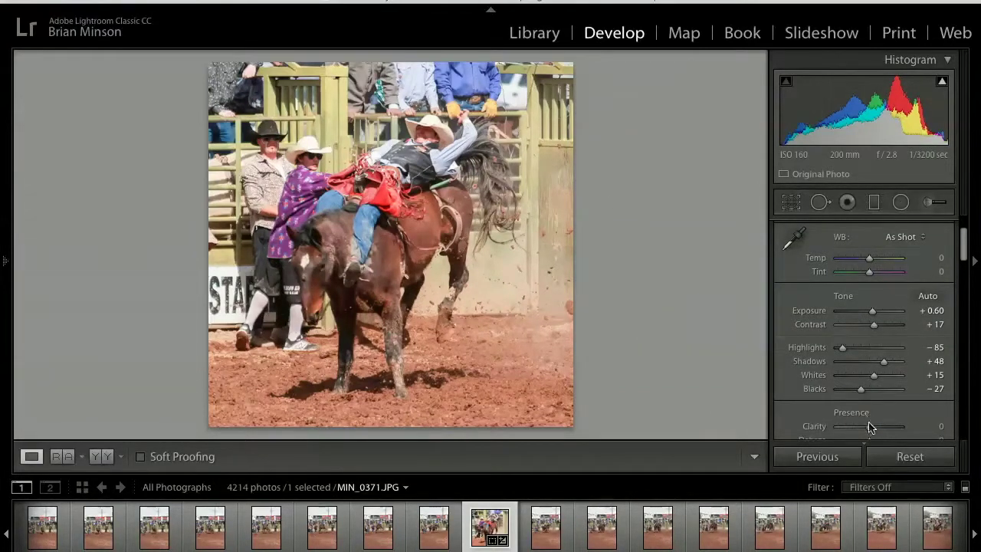
{"action": "left_click_drag", "start_coordinate": [869, 426], "coordinate": [876, 429]}
Enable lens profile corrections for MIN_0371.JPG and flag the photo as a pick
{"action": "scroll", "coordinate": [879, 433], "scroll_direction": "down", "scroll_amount": 2}
{"action": "scroll", "coordinate": [878, 434], "scroll_direction": "down", "scroll_amount": 12}
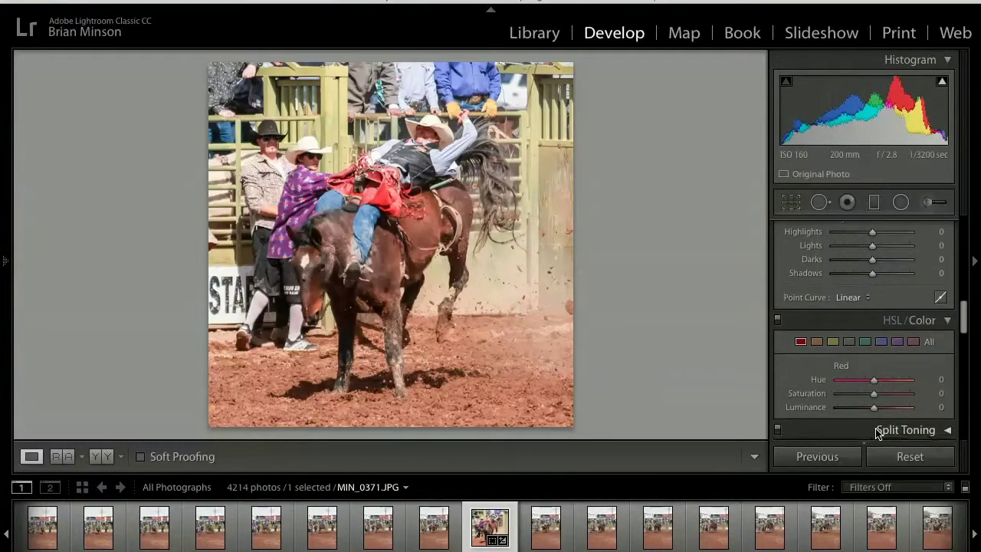
{"action": "scroll", "coordinate": [878, 434], "scroll_direction": "down", "scroll_amount": 8}
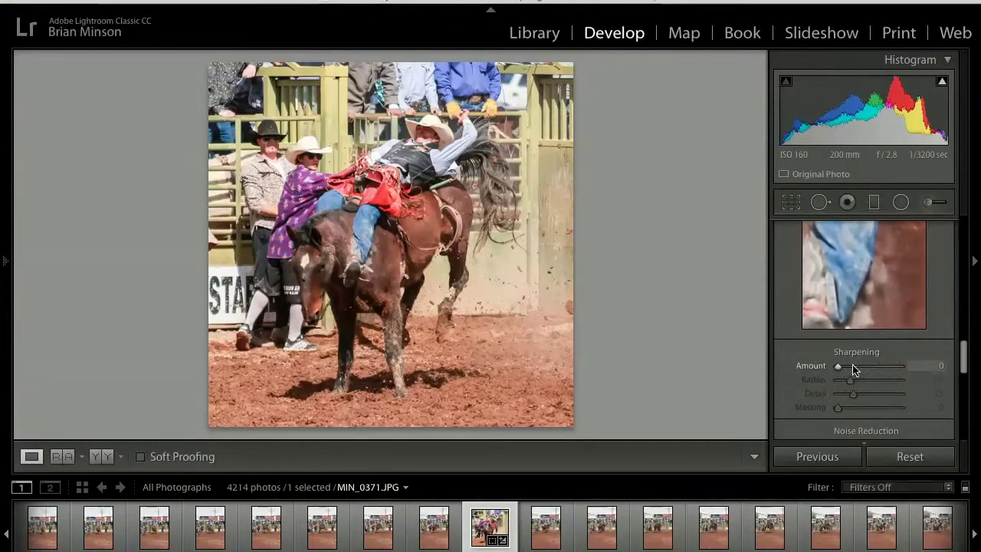
{"action": "scroll", "coordinate": [854, 369], "scroll_direction": "down", "scroll_amount": 6}
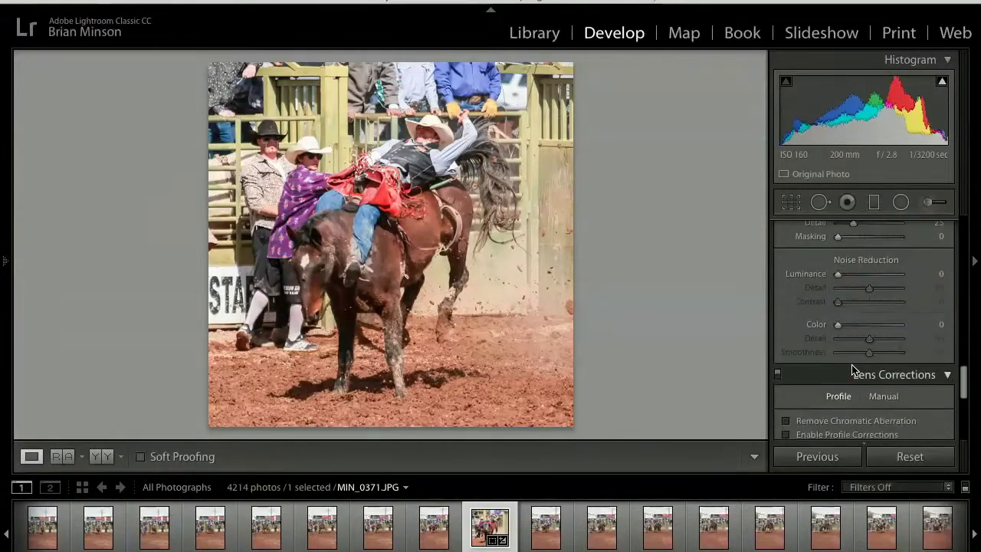
{"action": "scroll", "coordinate": [854, 369], "scroll_direction": "down", "scroll_amount": 1}
{"action": "left_click", "coordinate": [786, 402]}
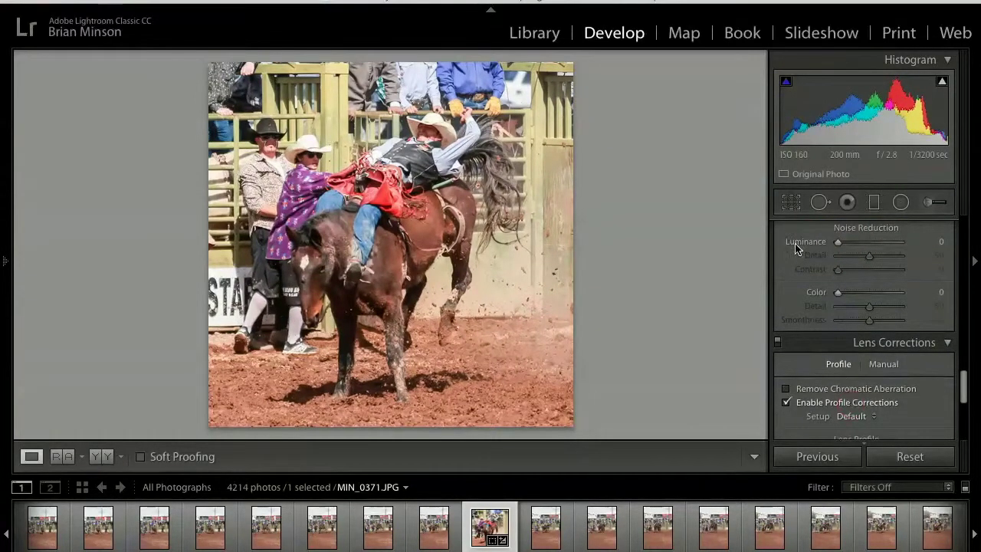
{"action": "key", "text": "p"}
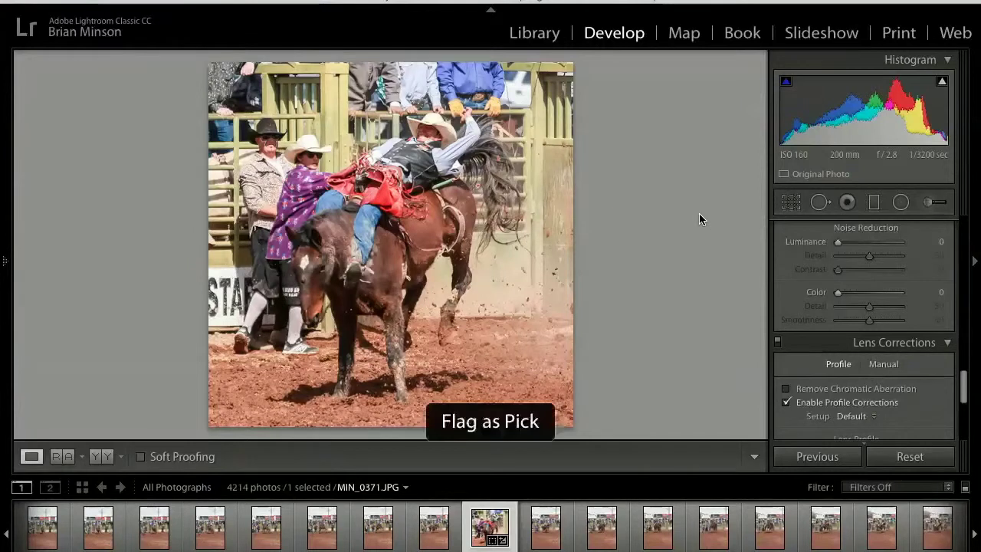
Look through the bucking-horse frames following MIN_0371.JPG and go back and forth between them to settle on MIN_0377.JPG
{"action": "key", "text": "Right"}
{"action": "key", "text": "Right"}
{"action": "key", "text": "Right"}
{"action": "key", "text": "Right"}
{"action": "key", "text": "Right"}
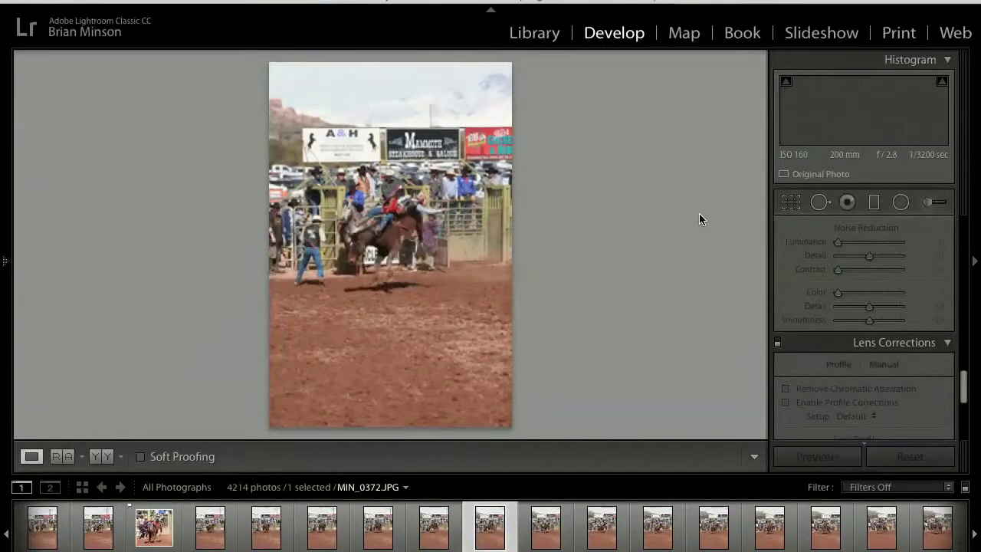
{"action": "key", "text": "Right"}
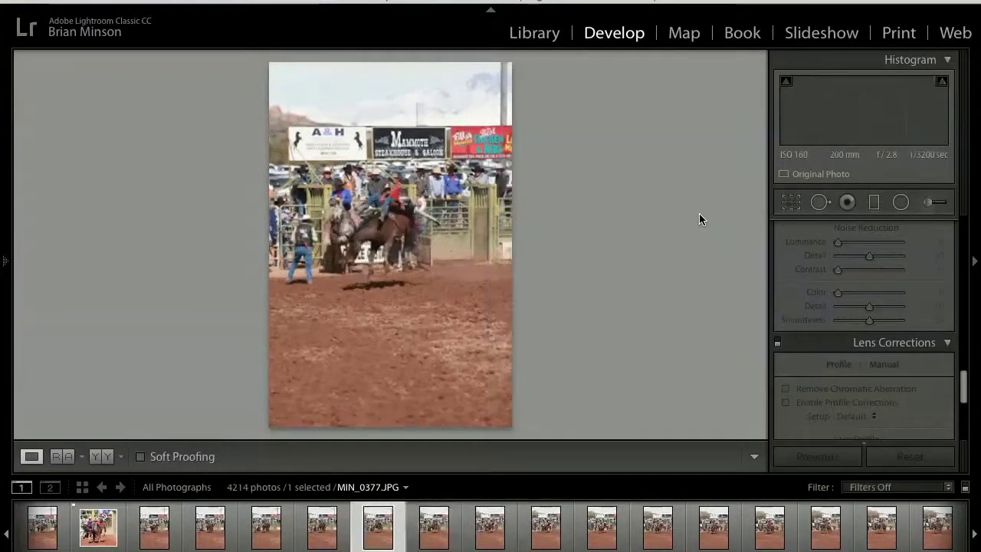
{"action": "key", "text": "Right"}
{"action": "key", "text": "Left"}
{"action": "key", "text": "Left"}
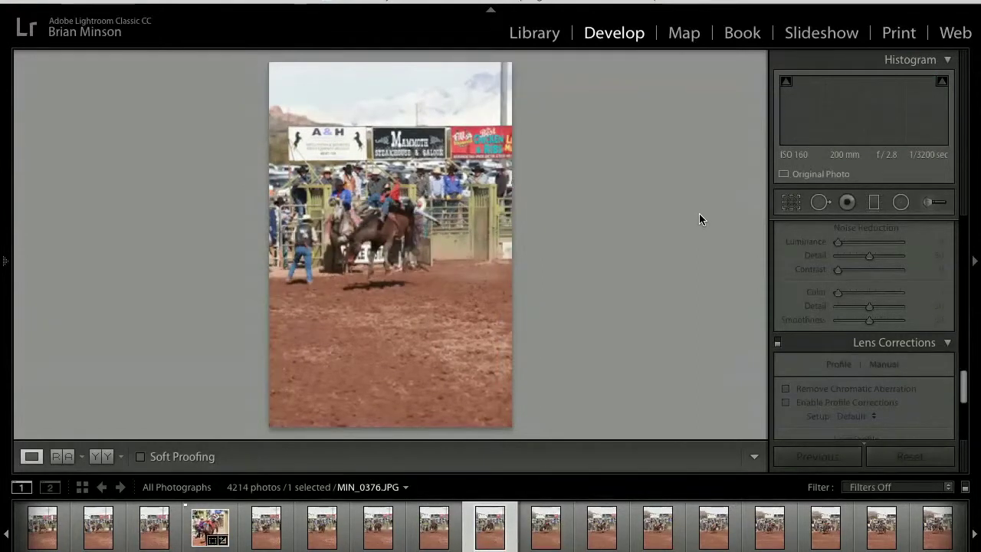
{"action": "key", "text": "Left"}
{"action": "key", "text": "Right"}
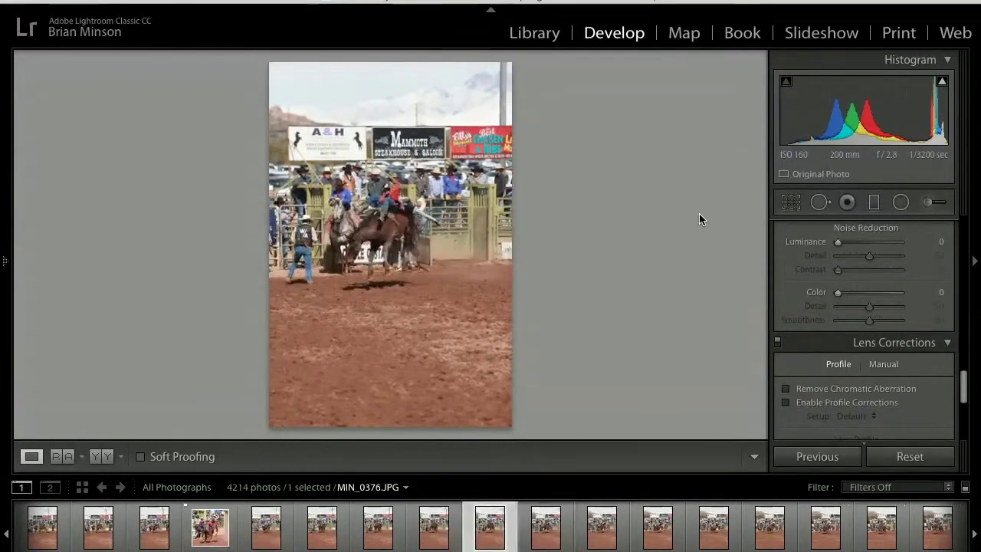
{"action": "key", "text": "Right"}
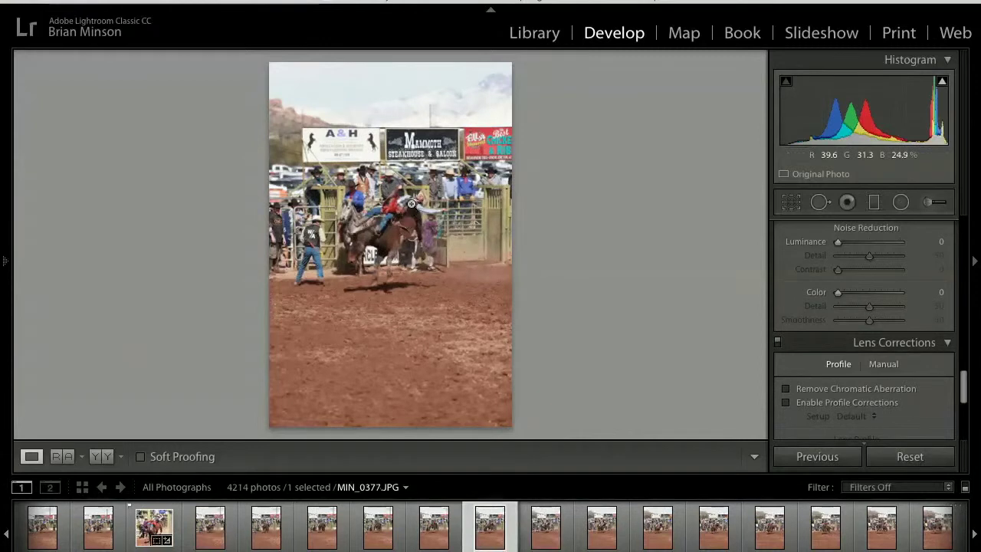
Compare the sharpness of the rider's face at close zoom between MIN_0377.JPG and MIN_0376.JPG
{"action": "left_click", "coordinate": [412, 204]}
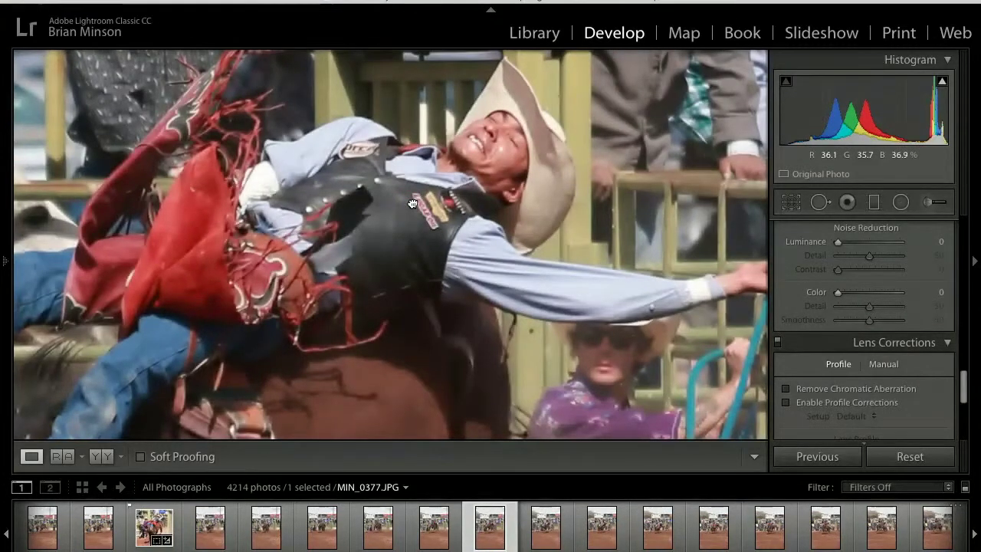
{"action": "key", "text": "Left"}
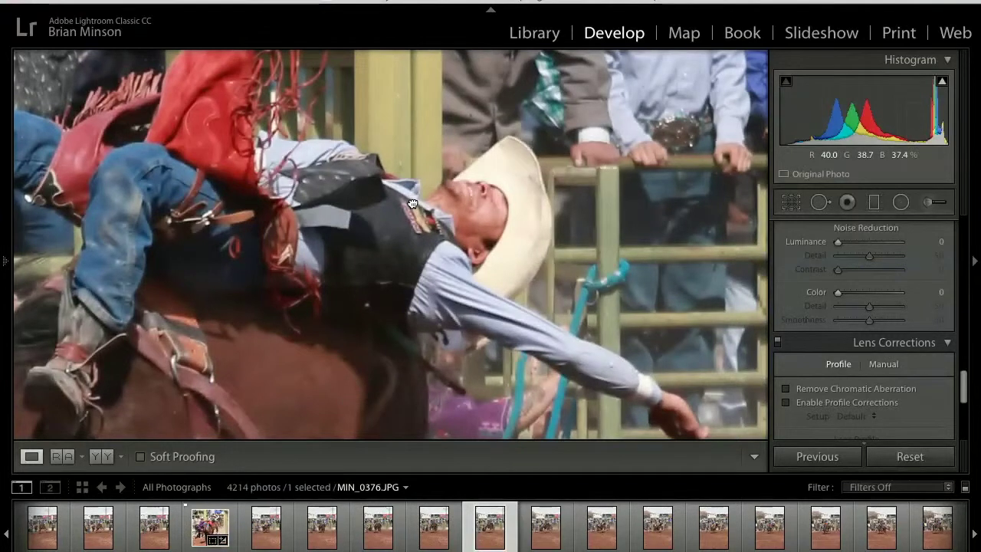
{"action": "key", "text": "Right"}
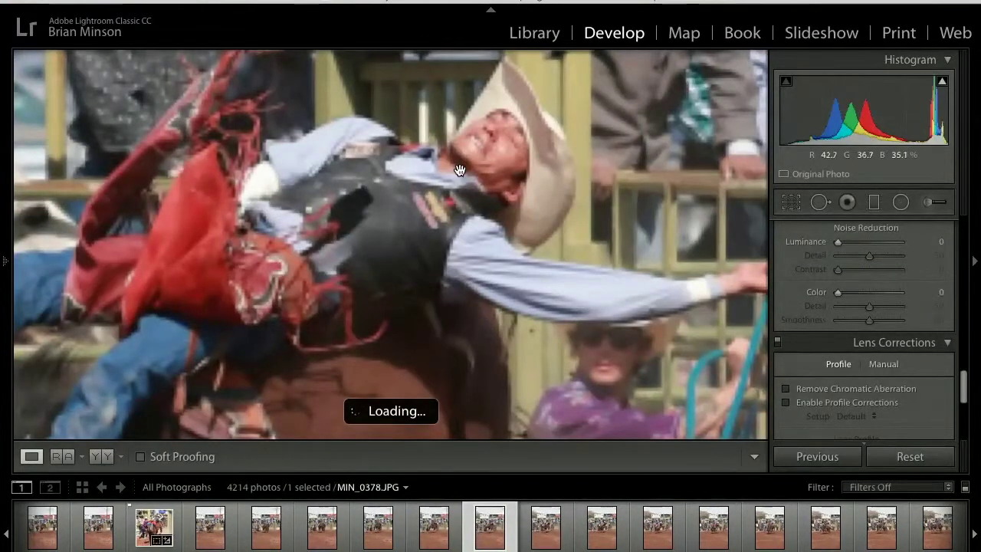
{"action": "left_click", "coordinate": [460, 171]}
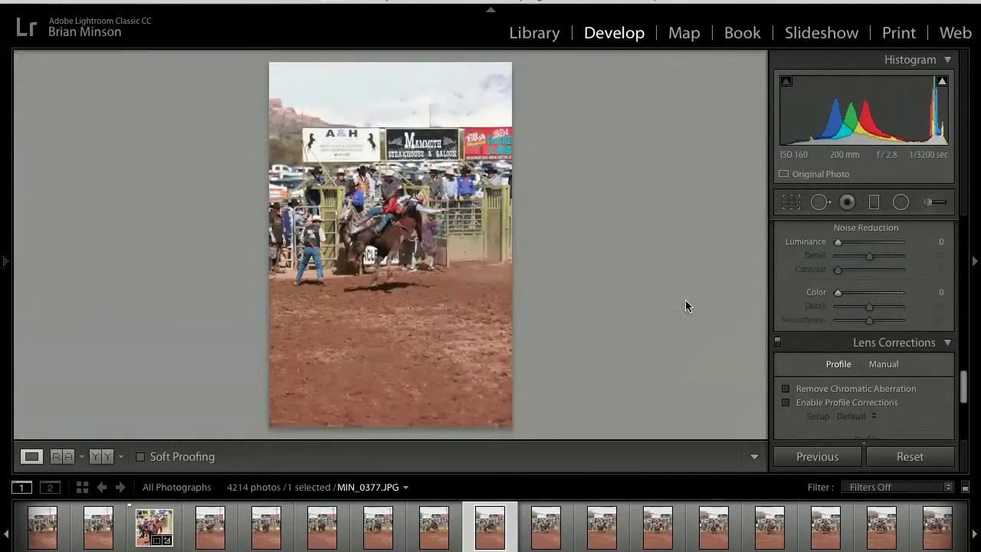
Apply Auto tone to MIN_0377.JPG and crop it to a 1 x 1 square covering the ride, the sponsor signs and the mountains
{"action": "scroll", "coordinate": [921, 293], "scroll_direction": "up", "scroll_amount": 10}
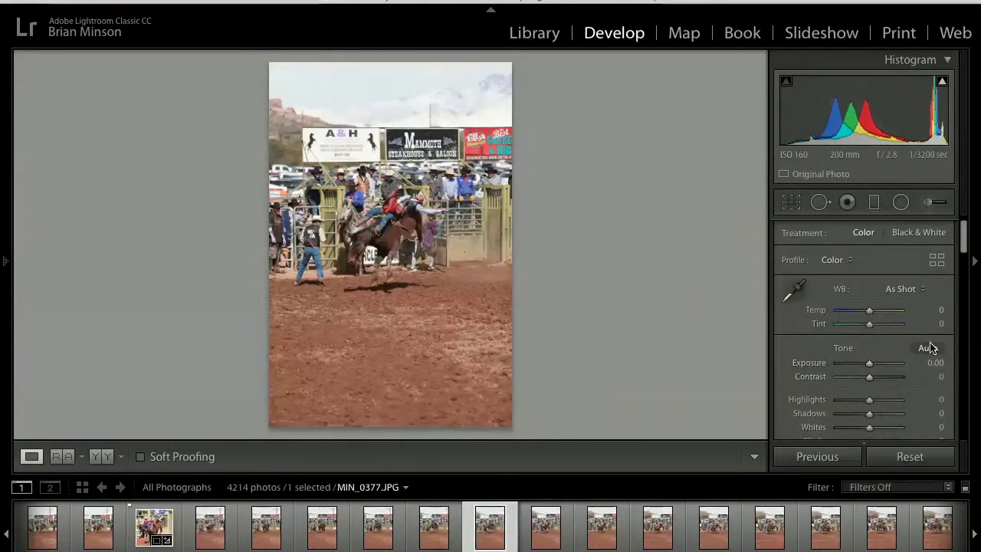
{"action": "left_click", "coordinate": [927, 349]}
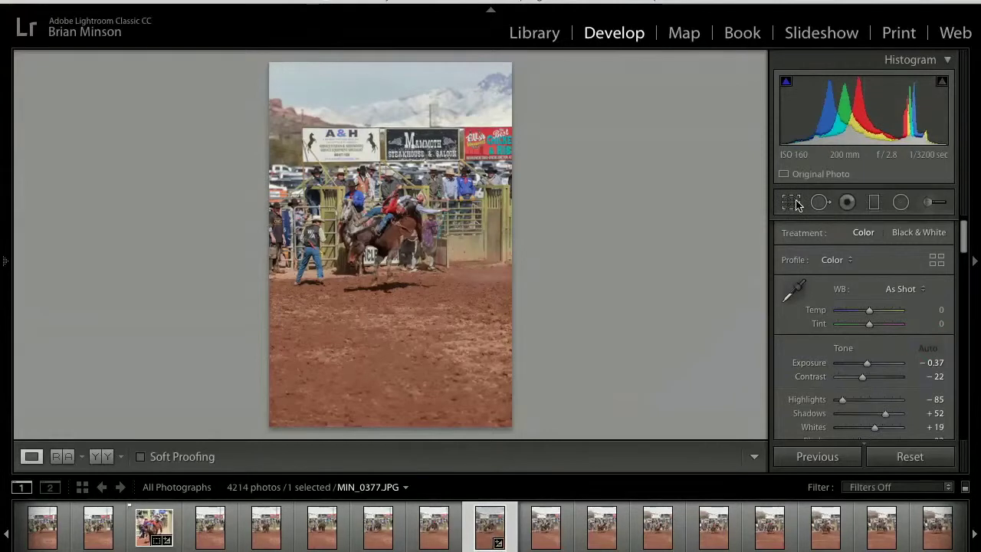
{"action": "left_click", "coordinate": [794, 203]}
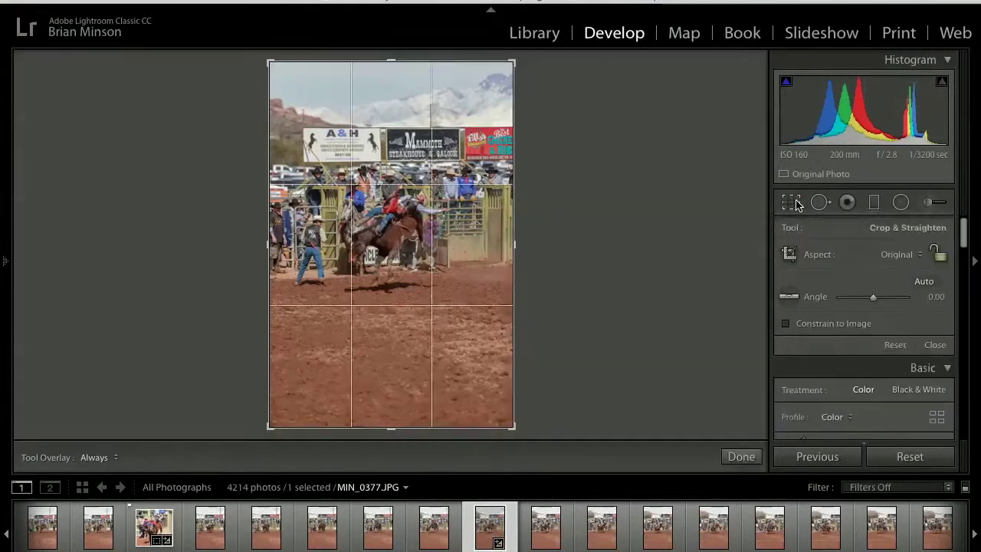
{"action": "left_click", "coordinate": [897, 255]}
{"action": "left_click", "coordinate": [891, 281]}
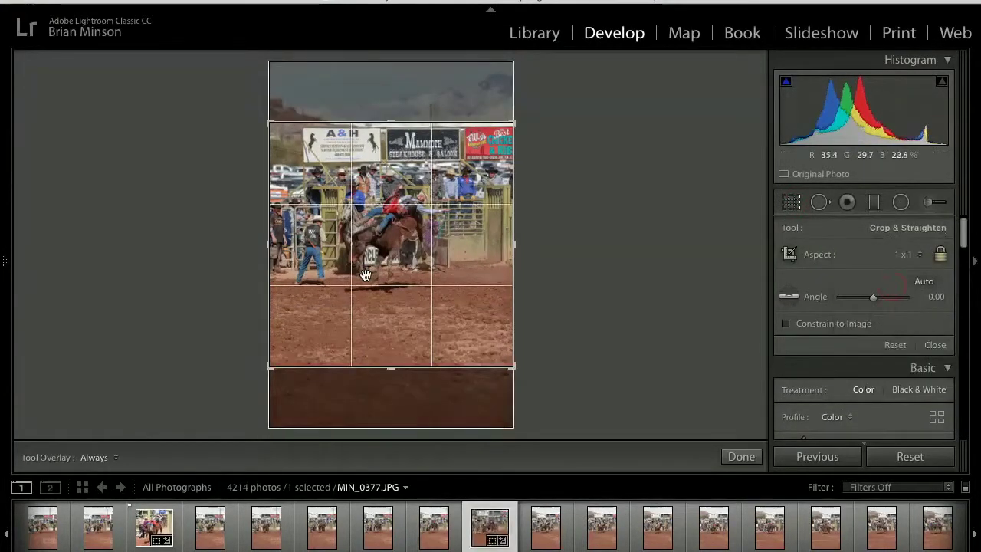
{"action": "left_click_drag", "start_coordinate": [365, 274], "coordinate": [365, 391]}
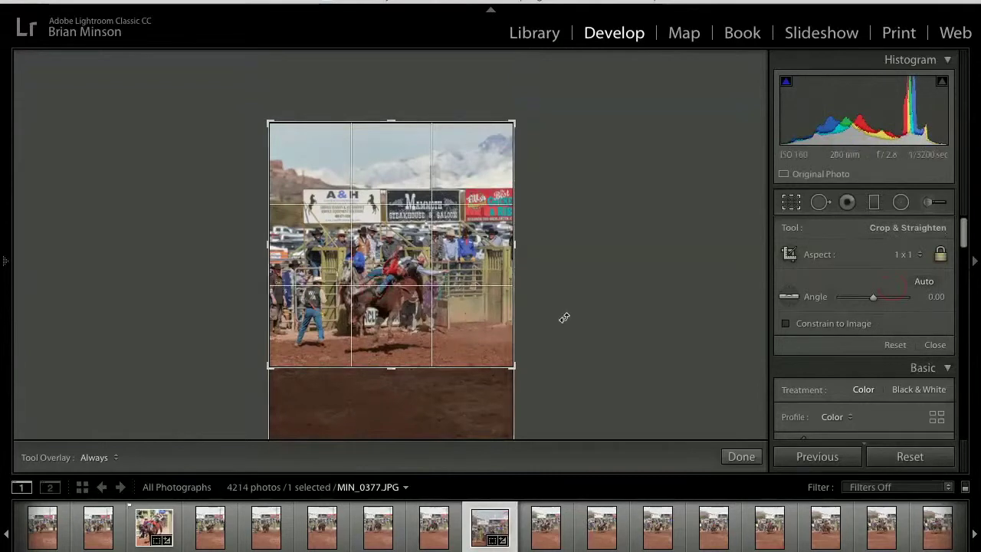
{"action": "left_click_drag", "start_coordinate": [576, 273], "coordinate": [576, 270]}
{"action": "key", "text": "Return"}
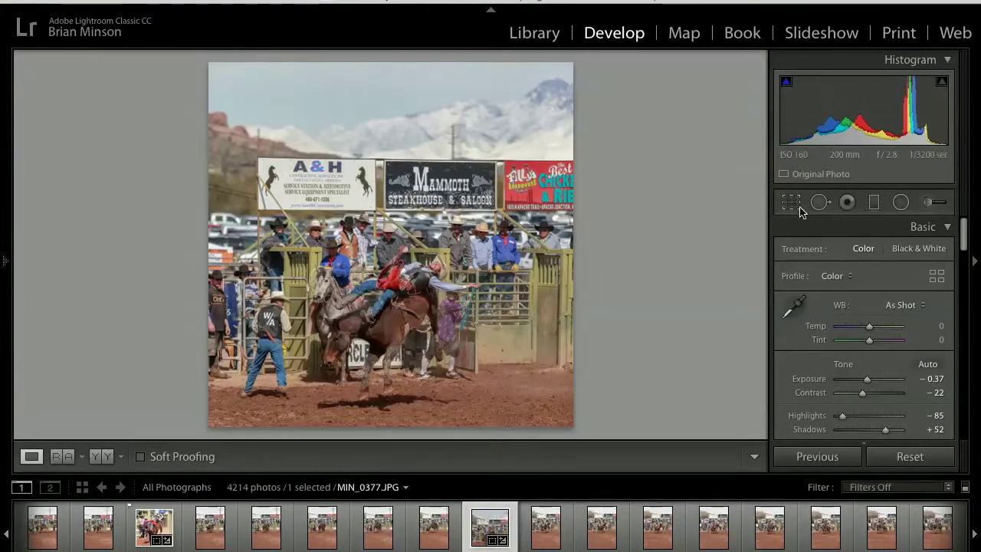
{"action": "left_click", "coordinate": [792, 202]}
{"action": "left_click", "coordinate": [792, 203]}
Reset the exposure of MIN_0377.JPG to 0.00 and set its contrast to +9 and clarity to +36
{"action": "double_click", "coordinate": [868, 381]}
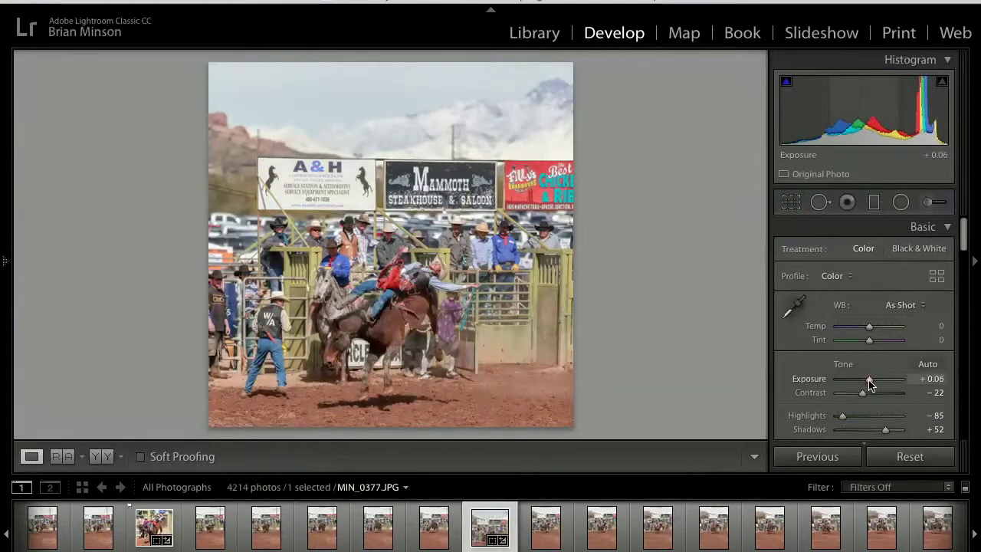
{"action": "left_click_drag", "start_coordinate": [863, 396], "coordinate": [882, 421]}
{"action": "scroll", "coordinate": [874, 398], "scroll_direction": "down", "scroll_amount": 3}
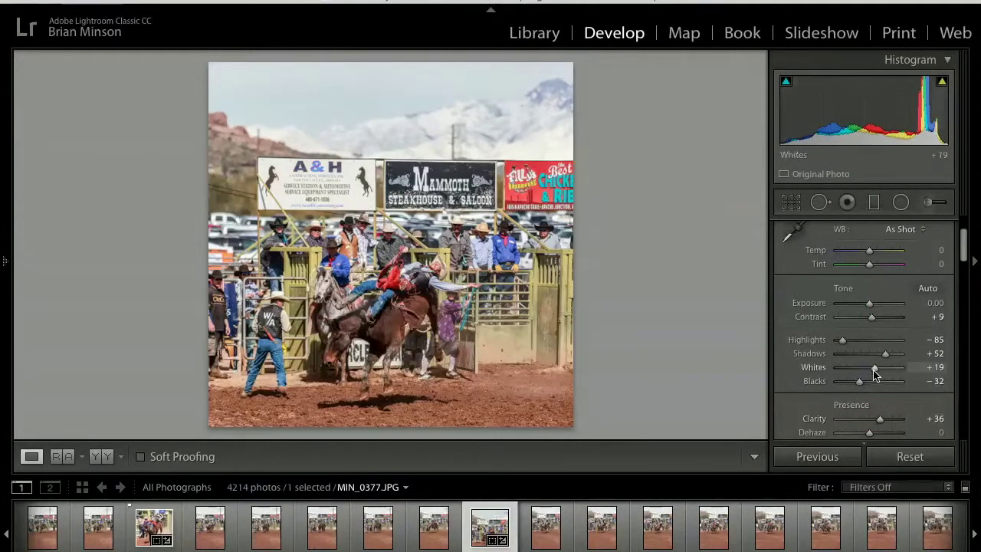
Turn on lens profile corrections for MIN_0377.JPG and flag this photo as a pick
{"action": "scroll", "coordinate": [873, 372], "scroll_direction": "down", "scroll_amount": 10}
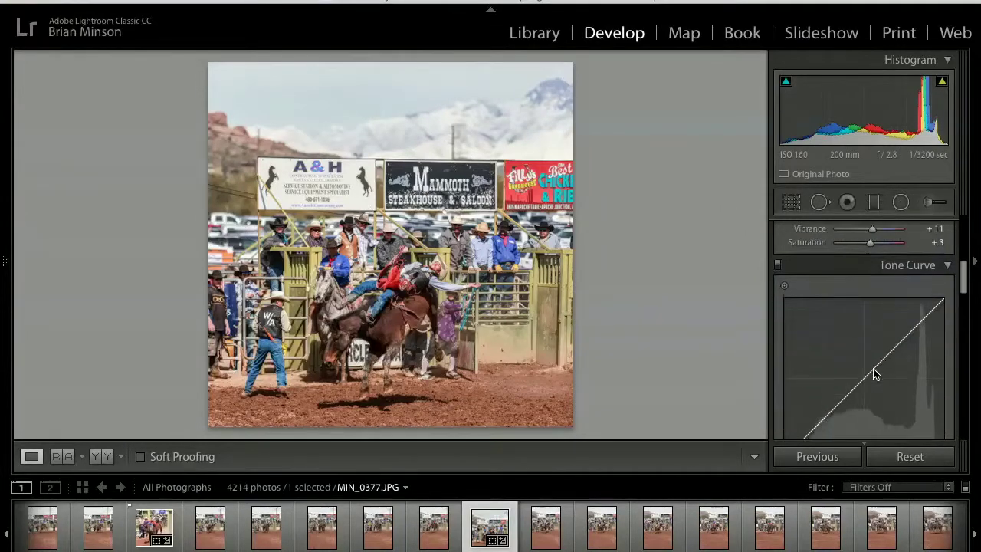
{"action": "scroll", "coordinate": [873, 368], "scroll_direction": "down", "scroll_amount": 15}
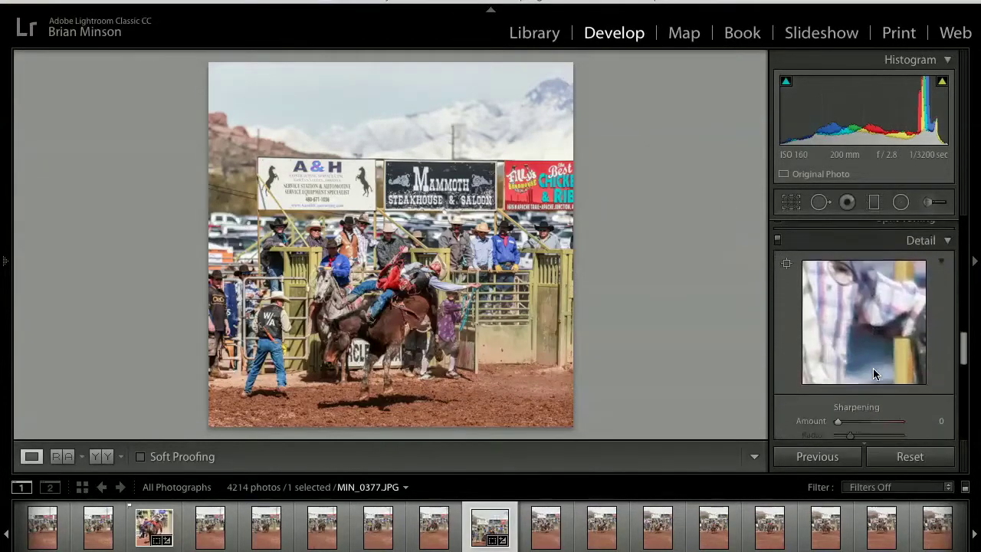
{"action": "scroll", "coordinate": [850, 390], "scroll_direction": "down", "scroll_amount": 8}
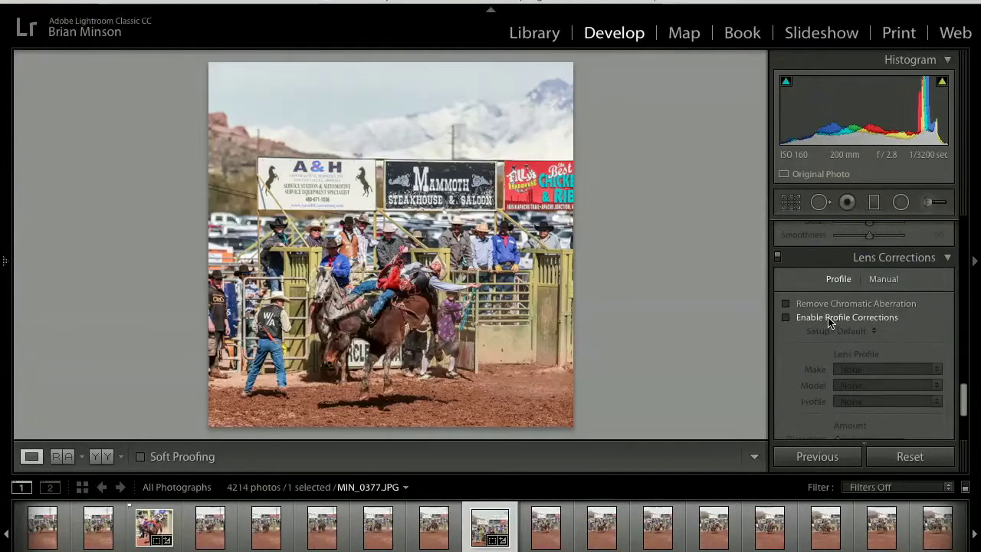
{"action": "left_click", "coordinate": [829, 323]}
{"action": "left_click", "coordinate": [830, 323]}
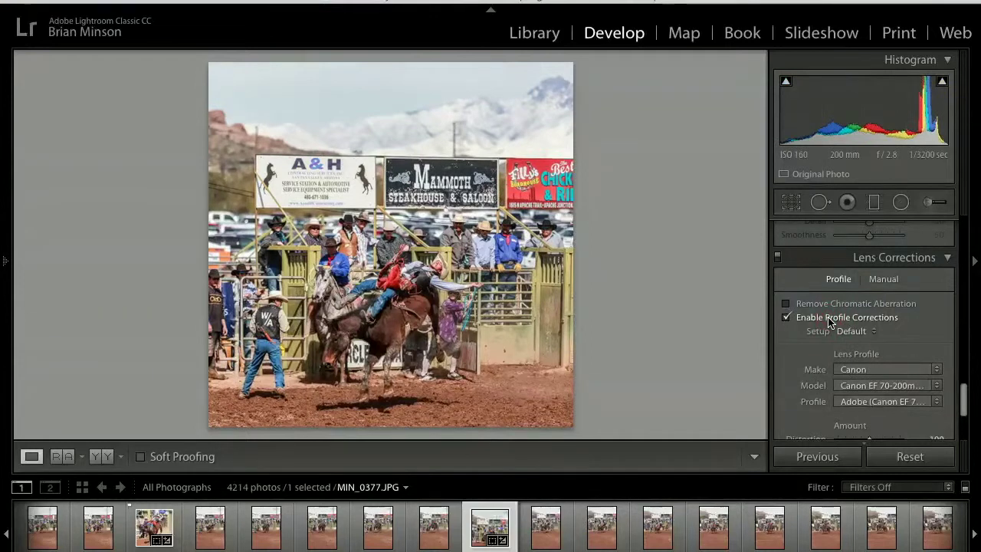
{"action": "key", "text": "p"}
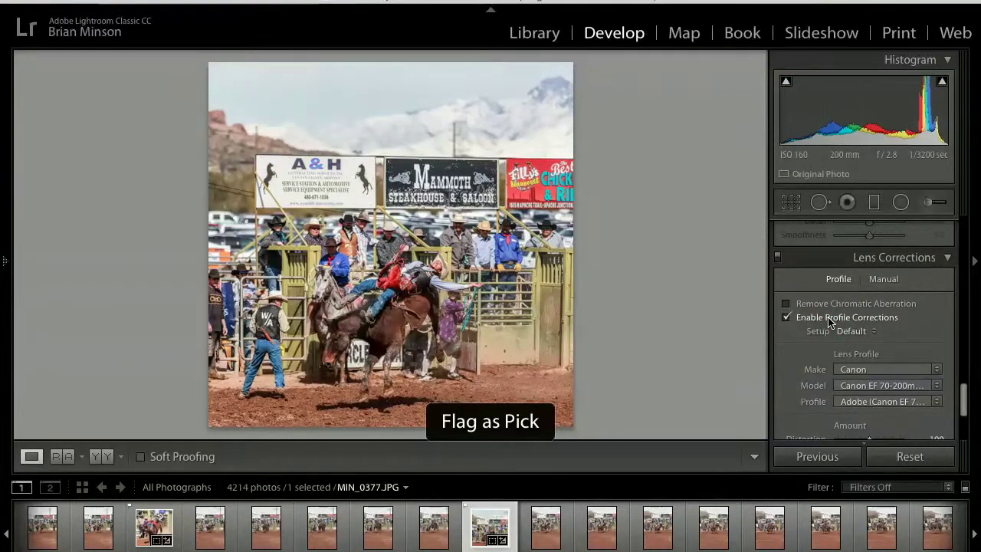
Browse the bronc ride burst from MIN_0377.JPG onward to MIN_0396.JPG to look for the next strong frame
{"action": "key", "text": "Right"}
{"action": "key", "text": "Right"}
{"action": "key", "text": "Right"}
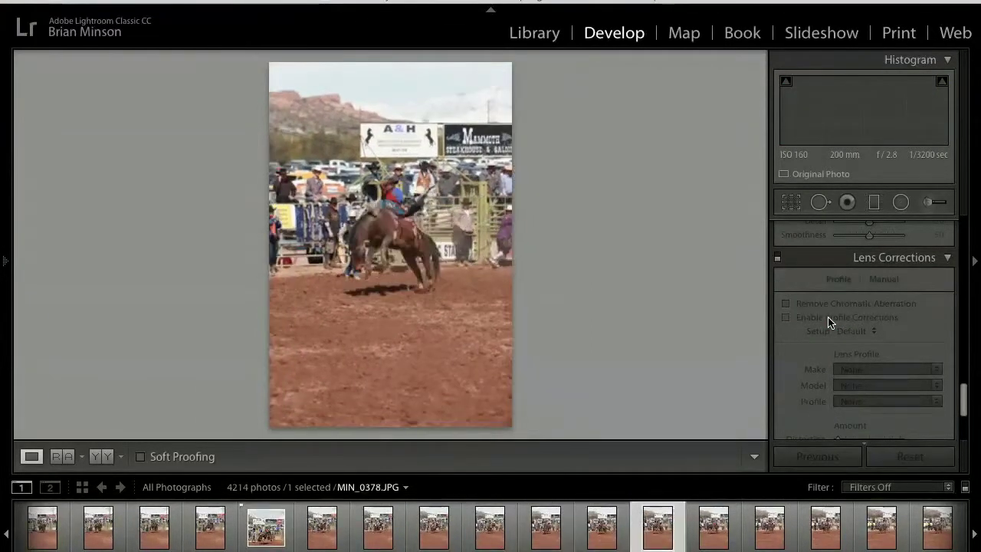
{"action": "key", "text": "Right"}
{"action": "key", "text": "Right"}
{"action": "key", "text": "Right"}
{"action": "key", "text": "Right"}
{"action": "key", "text": "Right"}
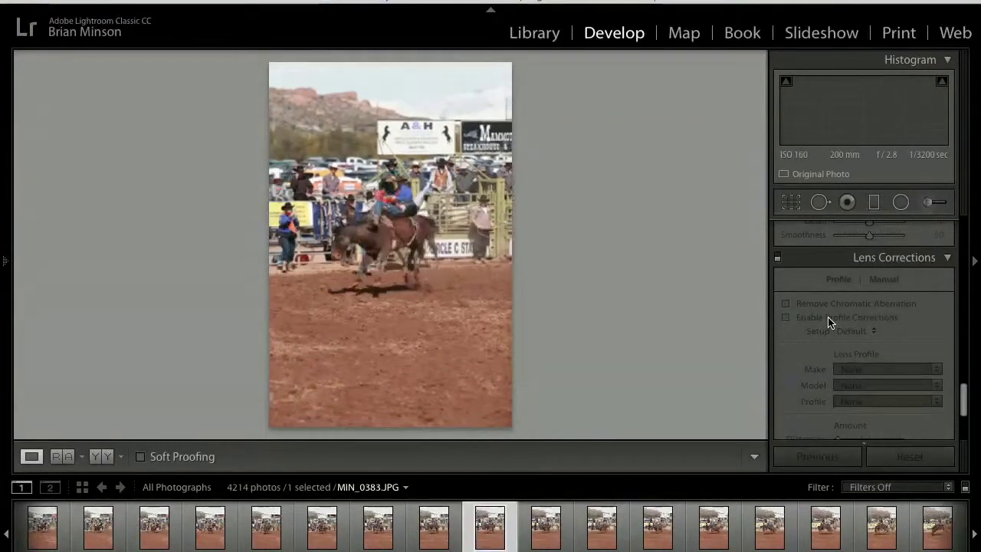
{"action": "key", "text": "Right"}
{"action": "key", "text": "Right"}
{"action": "key", "text": "Right"}
{"action": "key", "text": "Right"}
{"action": "key", "text": "Right"}
{"action": "key", "text": "Right"}
{"action": "key", "text": "Right"}
{"action": "key", "text": "Right"}
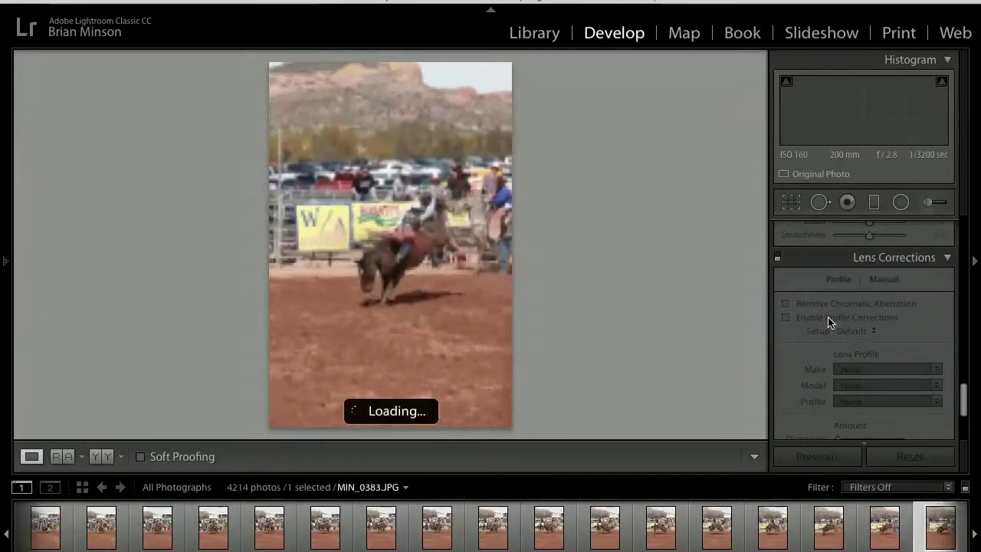
{"action": "key", "text": "Right"}
{"action": "key", "text": "Right"}
{"action": "key", "text": "Right"}
{"action": "key", "text": "Right"}
{"action": "key", "text": "Right"}
{"action": "key", "text": "Right"}
{"action": "key", "text": "Right"}
{"action": "key", "text": "Right"}
{"action": "key", "text": "Right"}
{"action": "key", "text": "Right"}
{"action": "key", "text": "Right"}
{"action": "key", "text": "Right"}
{"action": "key", "text": "Right"}
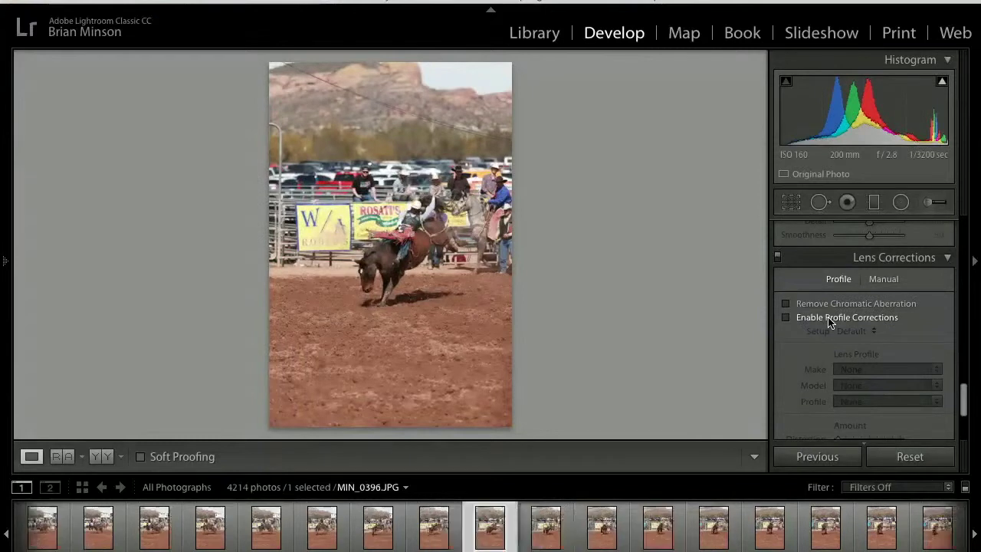
Review the following burst frames, from MIN_0396.JPG to MIN_0412.JPG, where the horse turns toward the camera
{"action": "key", "text": "Right"}
{"action": "key", "text": "Right"}
{"action": "key", "text": "Right"}
{"action": "key", "text": "Right"}
{"action": "key", "text": "Right"}
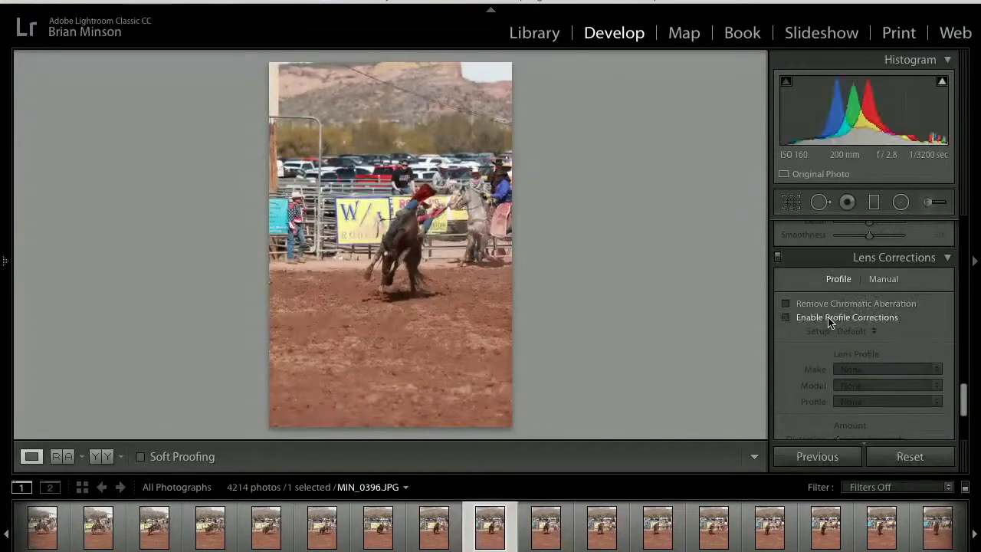
{"action": "key", "text": "Right"}
{"action": "key", "text": "Right"}
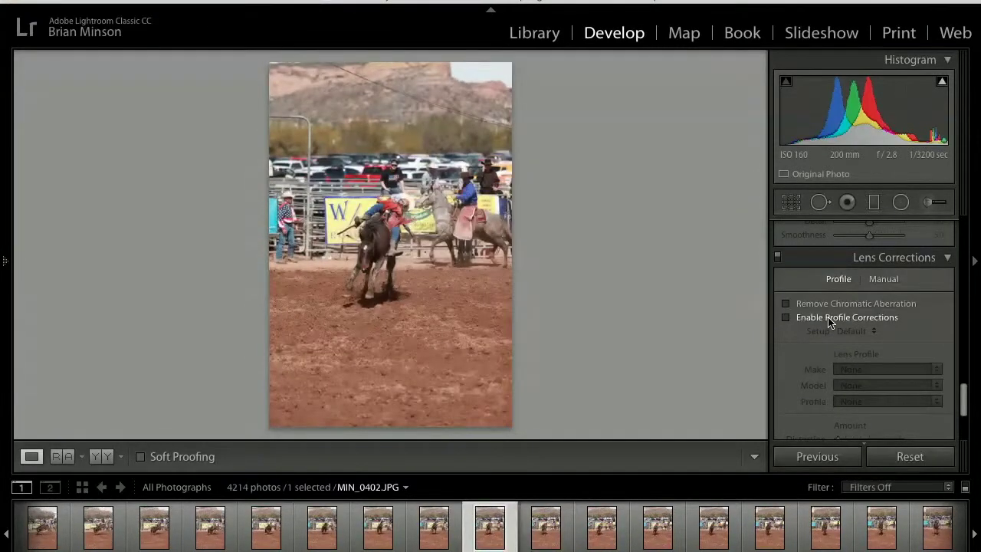
{"action": "key", "text": "Right"}
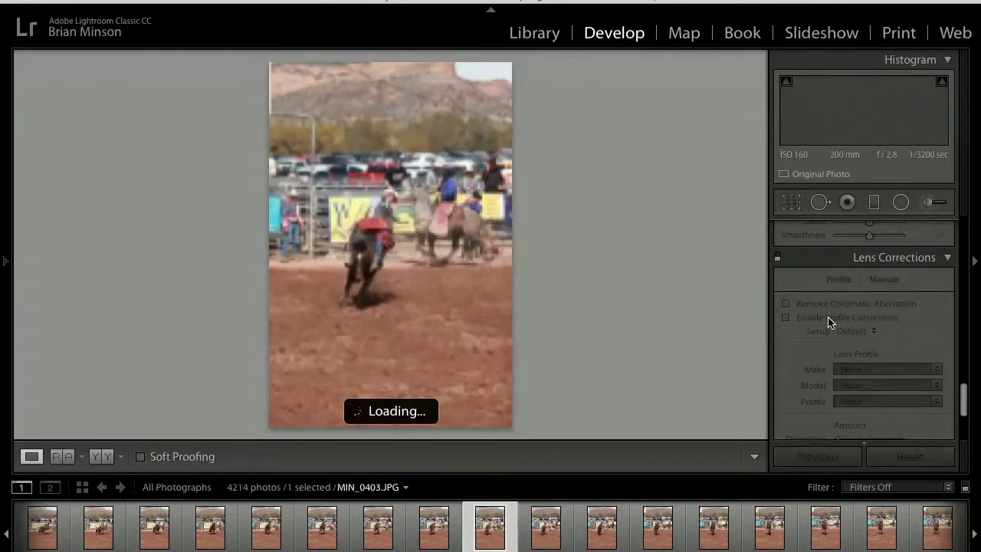
{"action": "key", "text": "Right"}
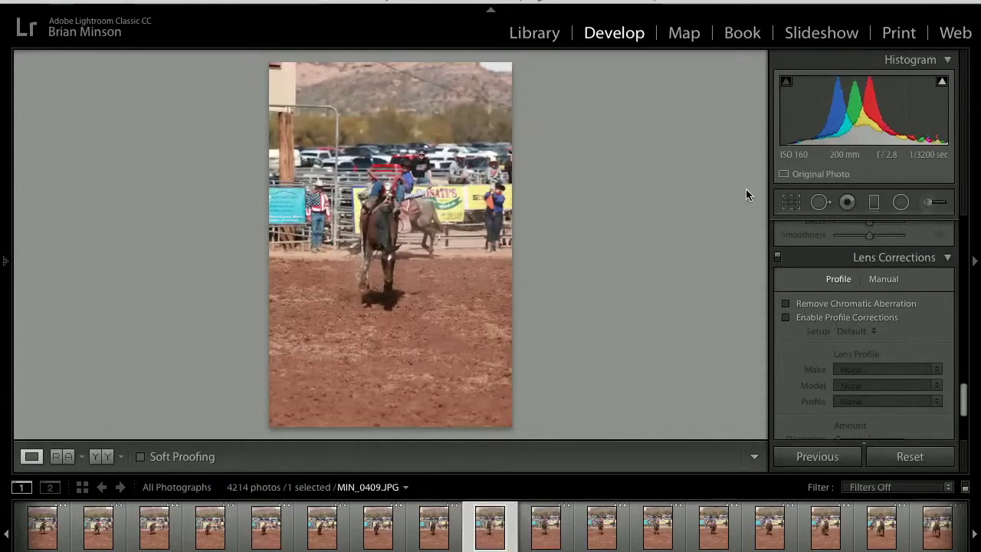
{"action": "key", "text": "Right"}
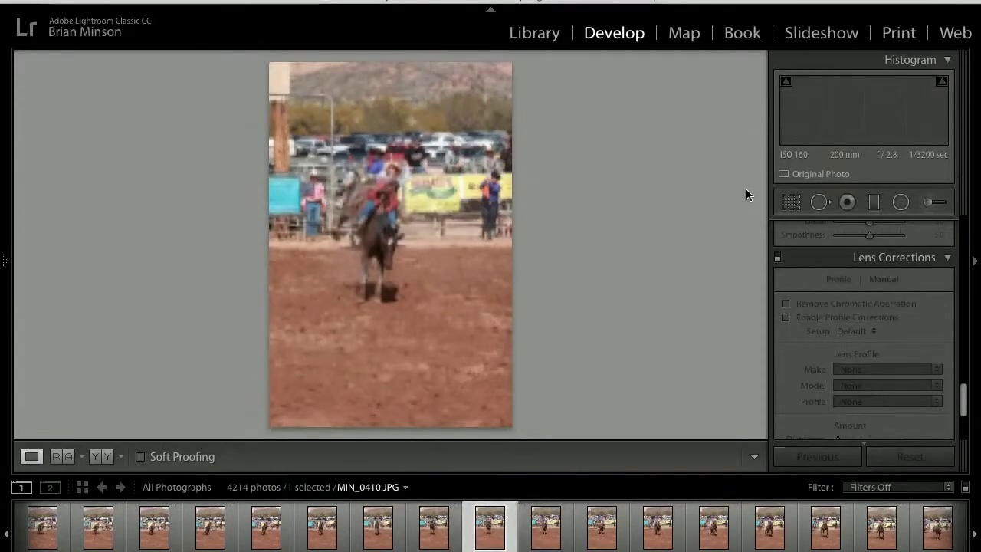
{"action": "key", "text": "Right"}
{"action": "key", "text": "Right"}
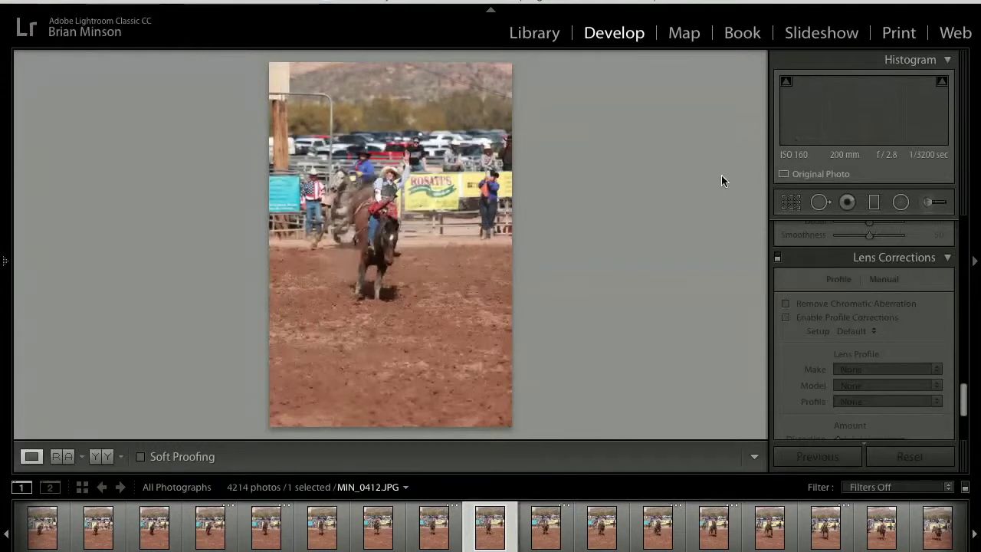
Compare MIN_0412.JPG with its neighbour and inspect the rider, the horse's head and its legs at close zoom
{"action": "key", "text": "Right"}
{"action": "key", "text": "Left"}
{"action": "left_click", "coordinate": [391, 187]}
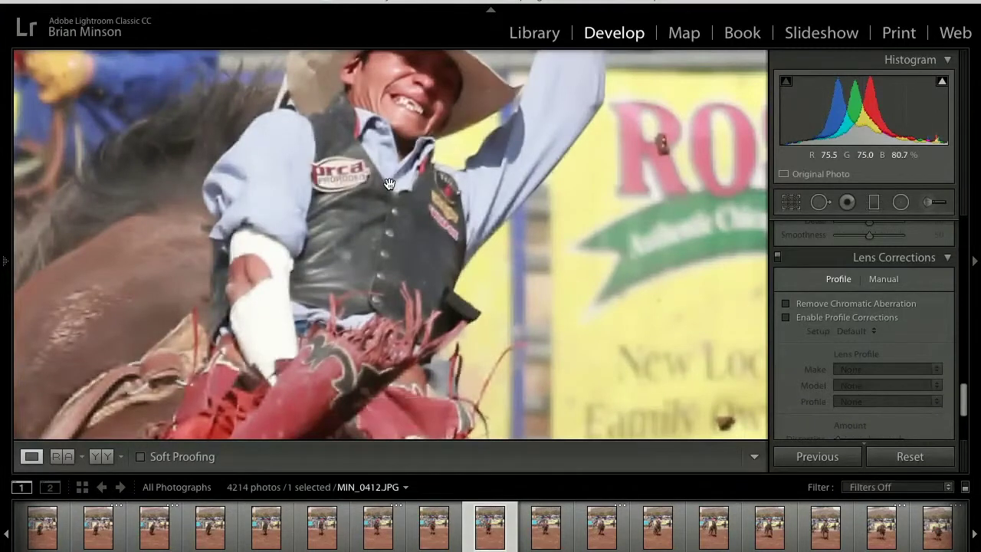
{"action": "scroll", "coordinate": [389, 184], "scroll_direction": "down", "scroll_amount": 5}
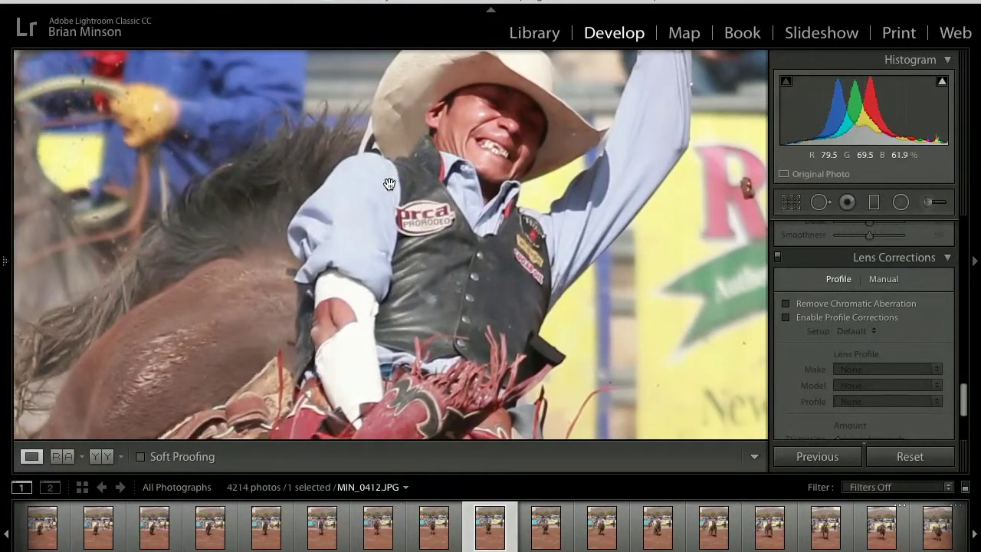
{"action": "scroll", "coordinate": [390, 184], "scroll_direction": "down", "scroll_amount": 8}
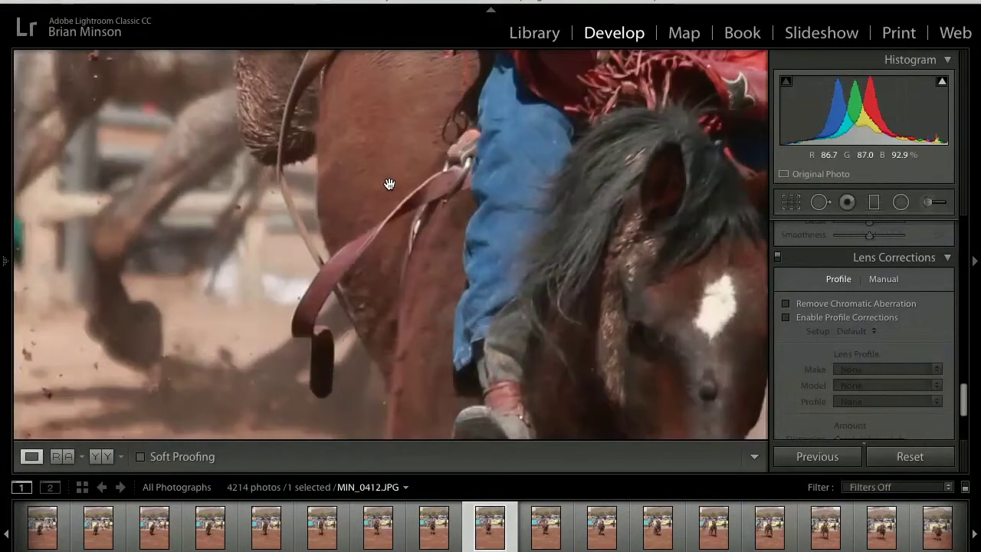
{"action": "scroll", "coordinate": [389, 184], "scroll_direction": "down", "scroll_amount": 8}
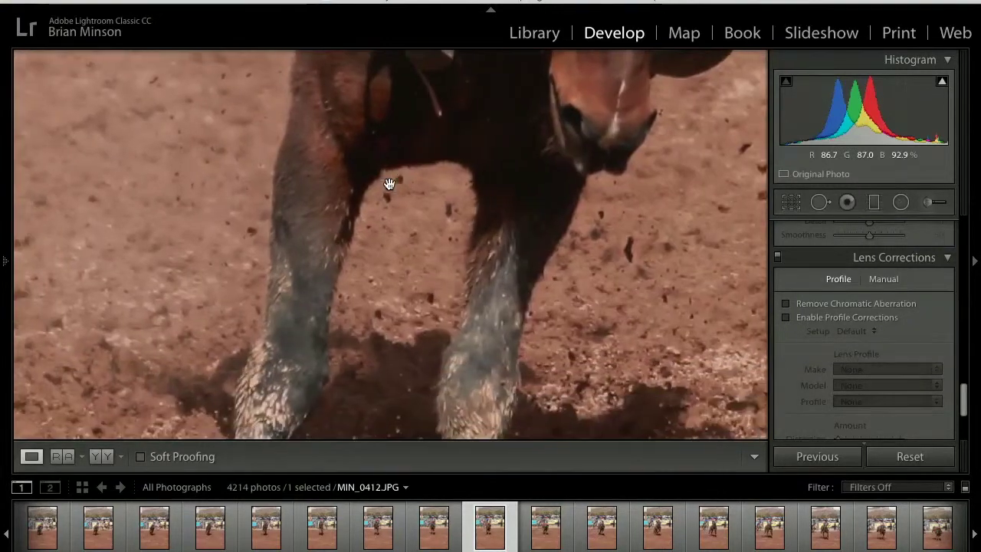
{"action": "scroll", "coordinate": [390, 184], "scroll_direction": "up", "scroll_amount": 10}
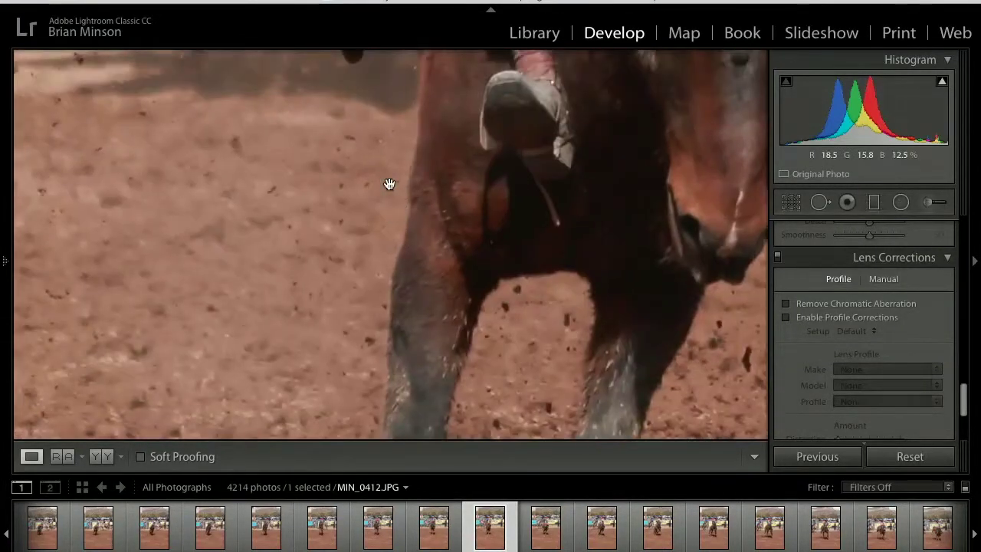
{"action": "scroll", "coordinate": [390, 184], "scroll_direction": "up", "scroll_amount": 10}
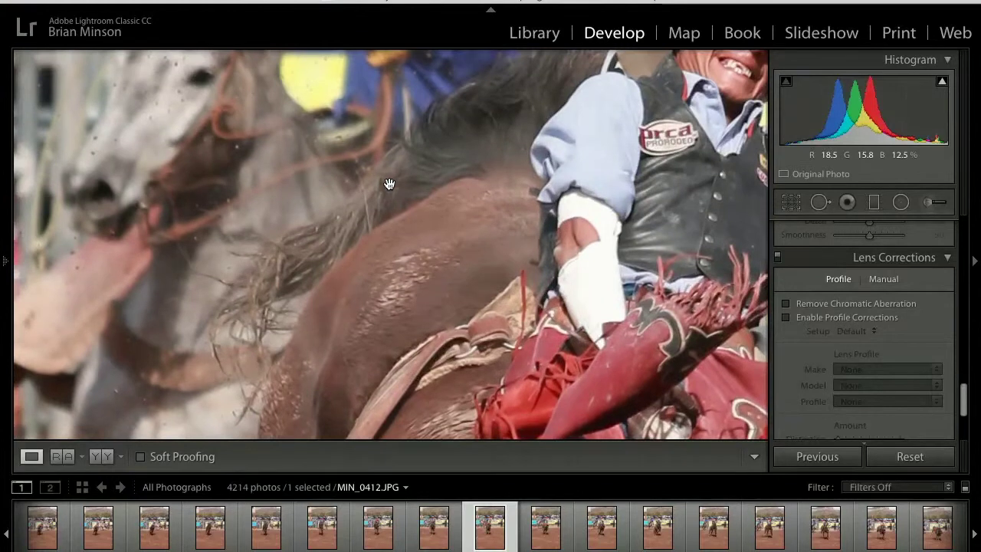
{"action": "scroll", "coordinate": [390, 184], "scroll_direction": "down", "scroll_amount": 10}
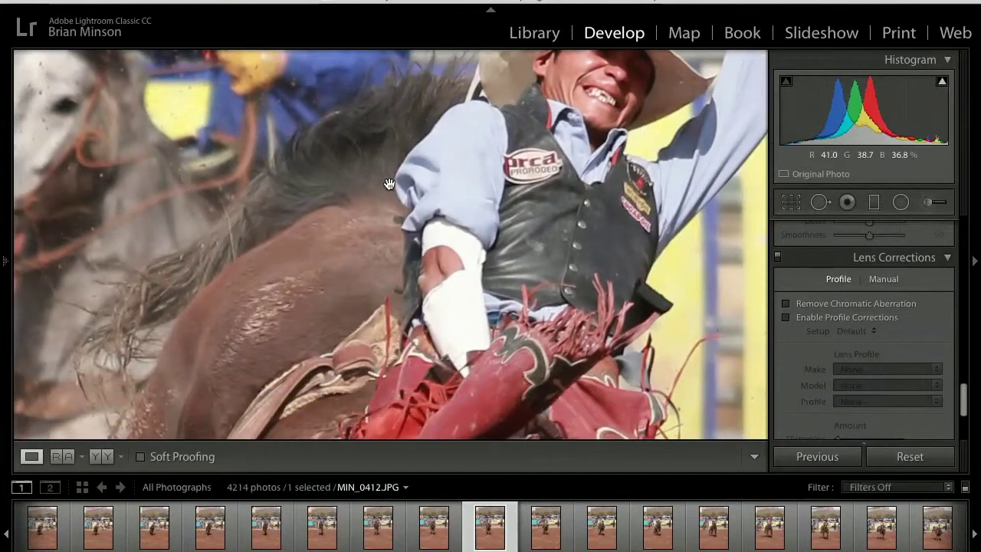
{"action": "scroll", "coordinate": [389, 184], "scroll_direction": "down", "scroll_amount": 5}
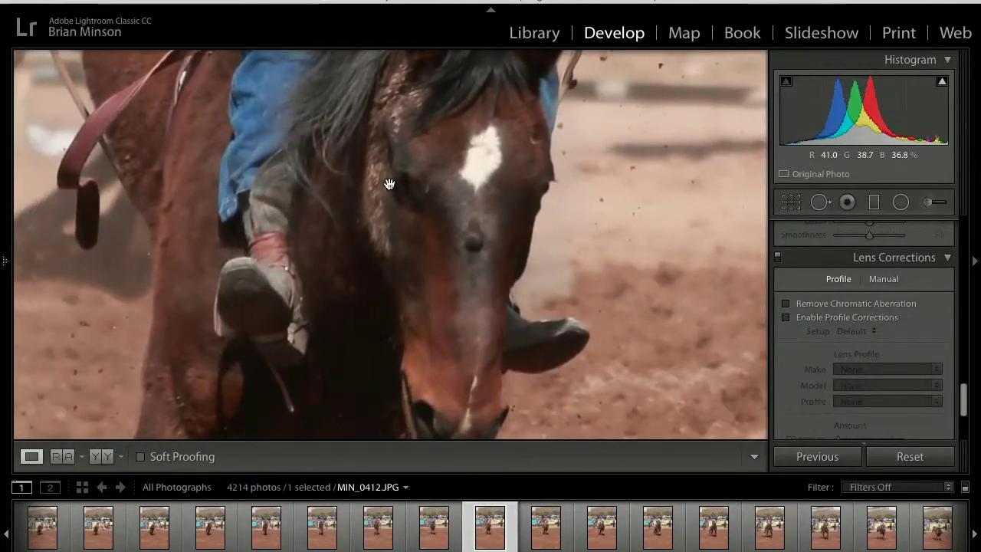
{"action": "left_click", "coordinate": [359, 136]}
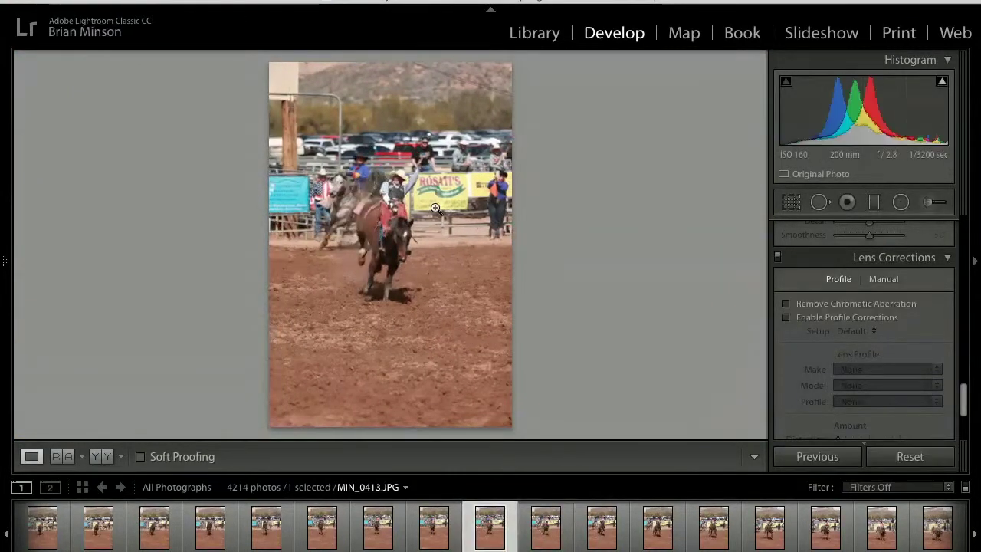
Review the ride frames from MIN_0413.JPG to the shots around MIN_0419.JPG
{"action": "key", "text": "Right"}
{"action": "key", "text": "Right"}
{"action": "key", "text": "Right"}
{"action": "key", "text": "Right"}
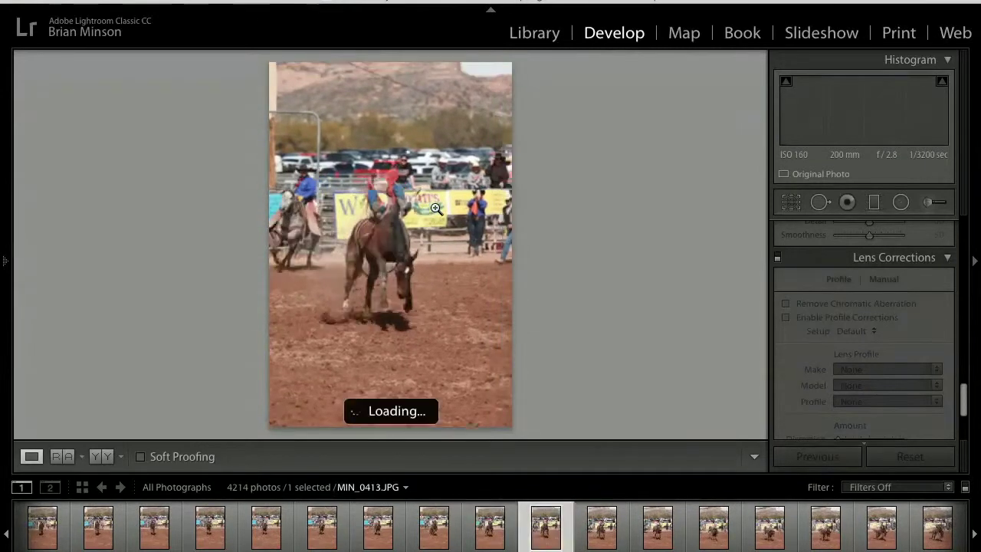
{"action": "key", "text": "Right"}
{"action": "key", "text": "Right"}
{"action": "key", "text": "Right"}
{"action": "key", "text": "Right"}
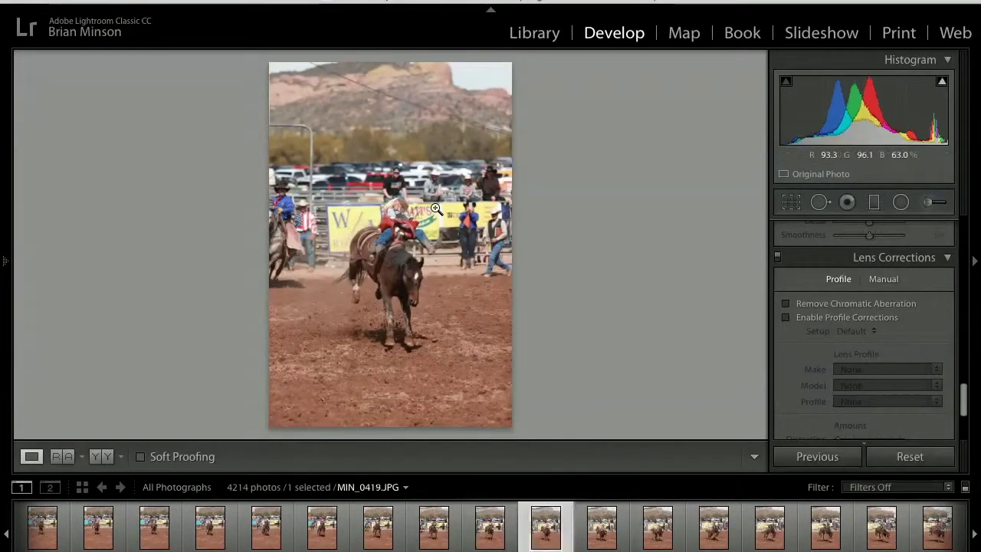
Check the sharpness of the rider's face at close zoom in MIN_0419.JPG
{"action": "key", "text": "Left"}
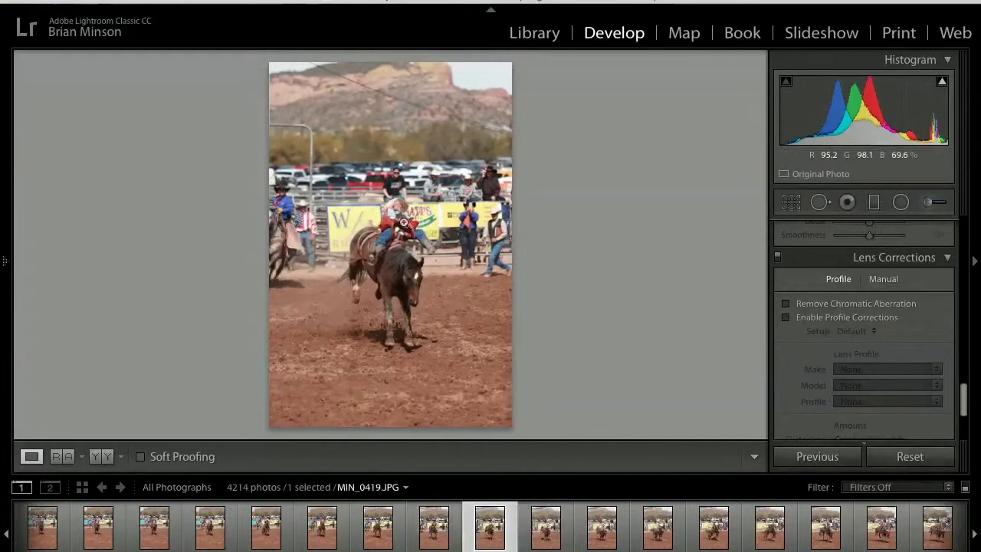
{"action": "left_click", "coordinate": [400, 208]}
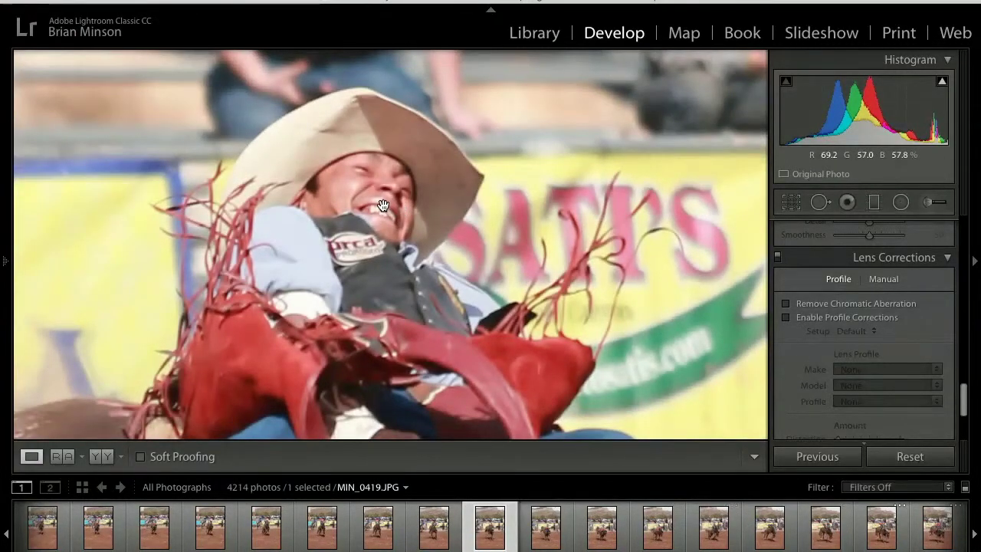
{"action": "left_click", "coordinate": [383, 206]}
Review the rest of the bucking sequence from MIN_0420.JPG to MIN_0433.JPG, where the horse passes the sponsor signs
{"action": "key", "text": "Right"}
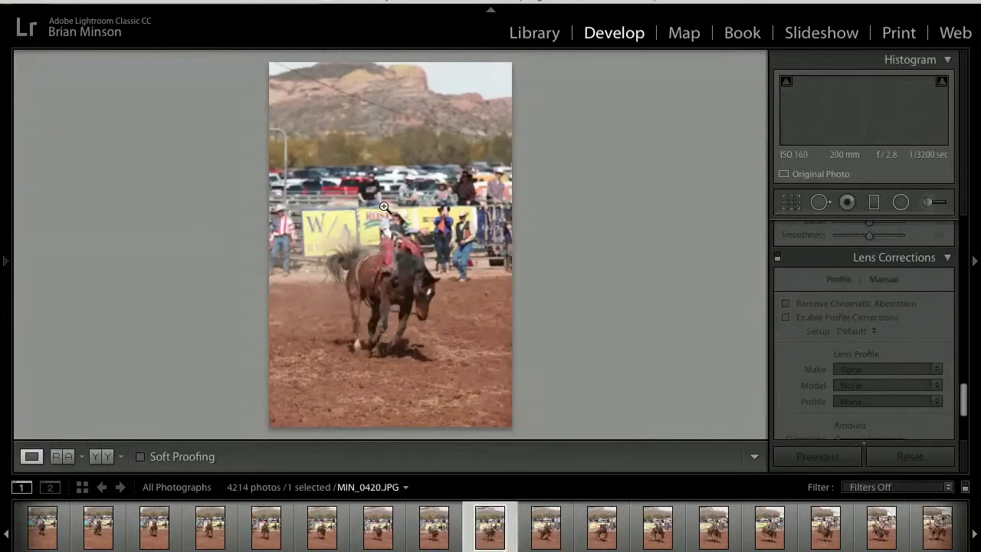
{"action": "key", "text": "Right"}
{"action": "key", "text": "Right"}
{"action": "key", "text": "Right"}
{"action": "key", "text": "Right"}
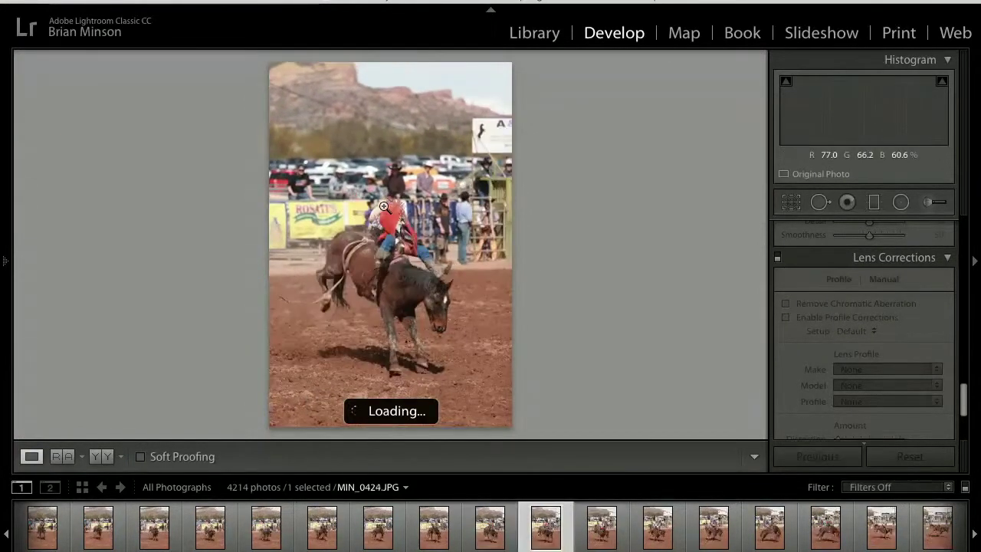
{"action": "key", "text": "Right"}
{"action": "key", "text": "Right"}
{"action": "key", "text": "Right"}
{"action": "key", "text": "Right"}
{"action": "key", "text": "Right"}
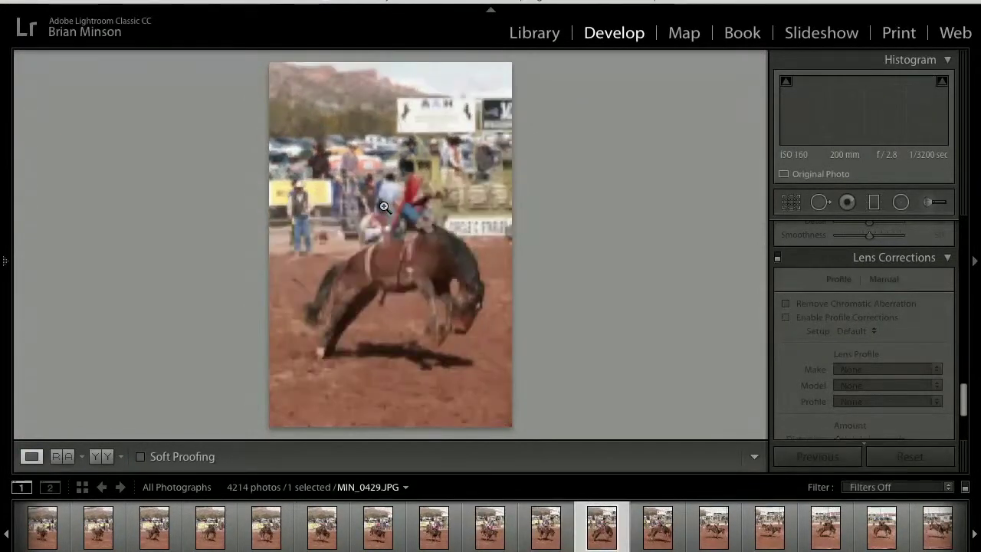
{"action": "key", "text": "Right"}
{"action": "key", "text": "Right"}
{"action": "key", "text": "Right"}
{"action": "key", "text": "Right"}
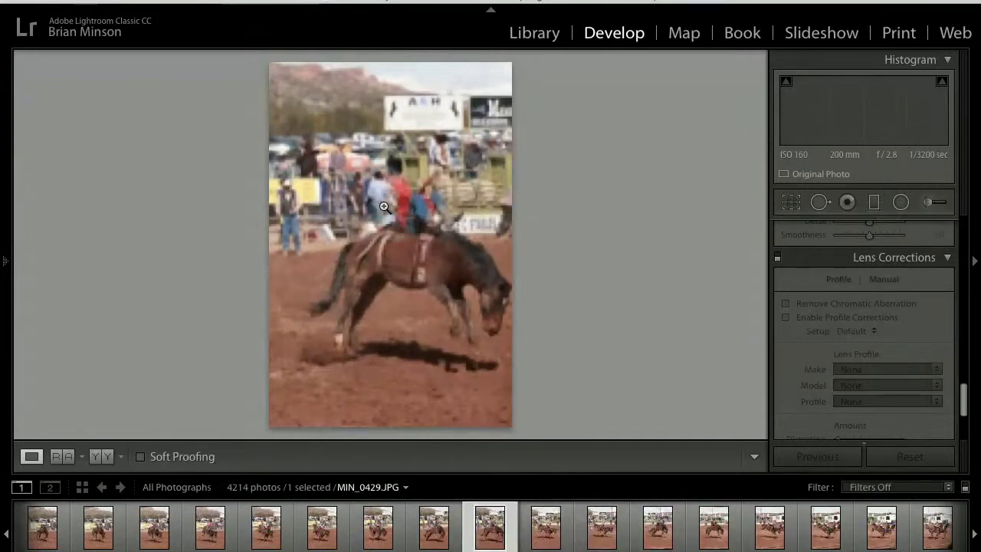
{"action": "key", "text": "Right"}
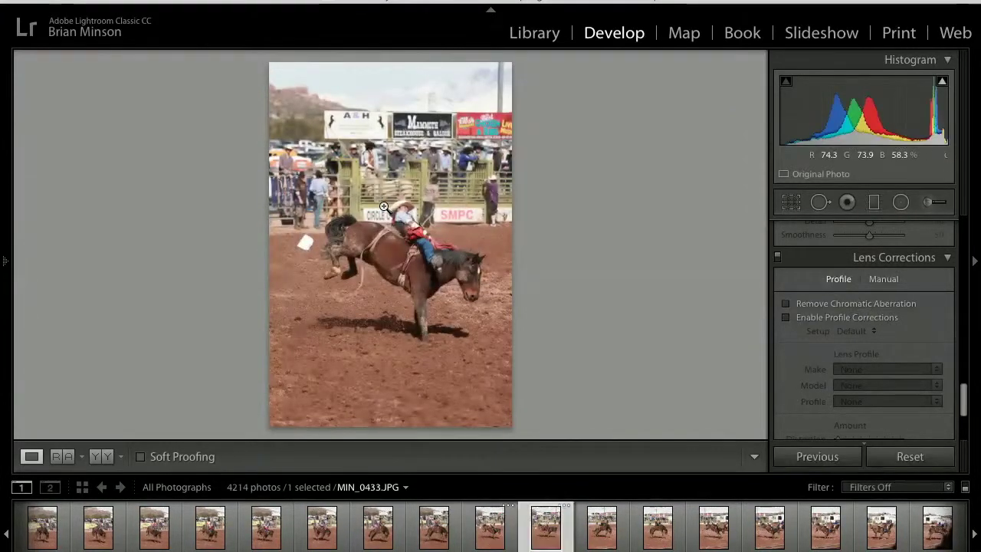
{"action": "key", "text": "Left"}
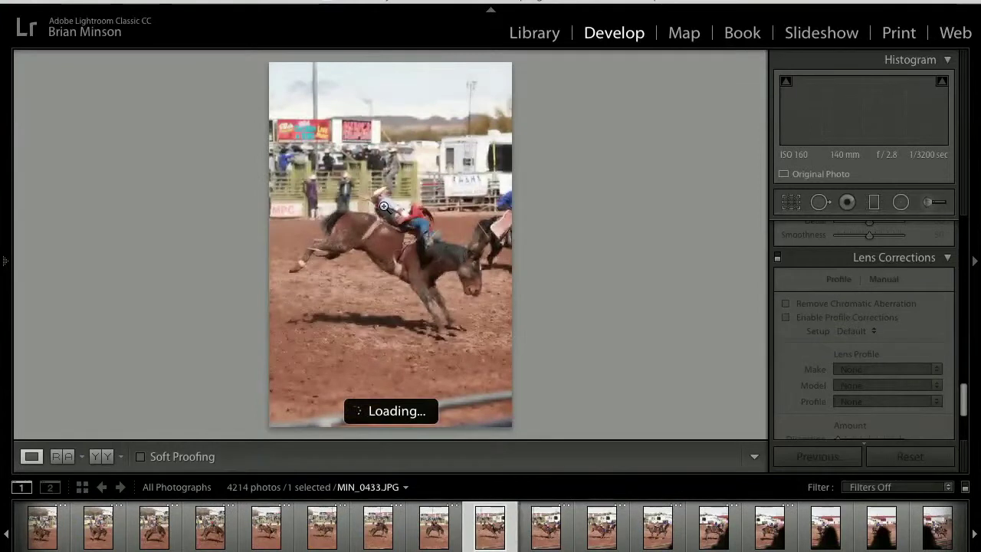
Look through the end of the ride and the pickup rider shots, up to the landscape frame MIN_0463.JPG
{"action": "key", "text": "Right"}
{"action": "key", "text": "Right"}
{"action": "key", "text": "Right"}
{"action": "key", "text": "Right"}
{"action": "key", "text": "Right"}
{"action": "key", "text": "Right"}
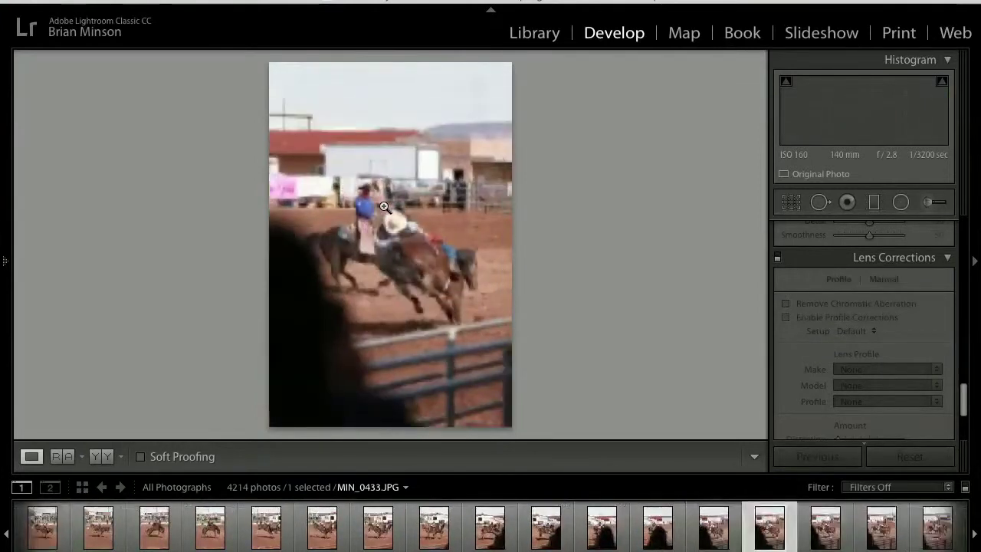
{"action": "key", "text": "Right"}
{"action": "key", "text": "Right"}
{"action": "key", "text": "Right"}
{"action": "key", "text": "Right"}
{"action": "key", "text": "Right"}
{"action": "key", "text": "Right"}
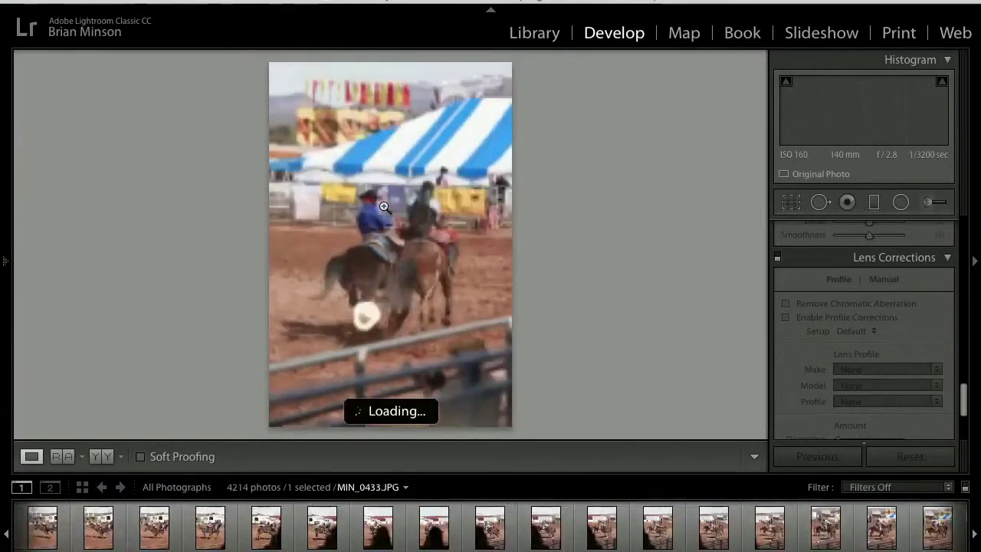
{"action": "key", "text": "Right"}
{"action": "key", "text": "Right"}
{"action": "key", "text": "Right"}
{"action": "key", "text": "Right"}
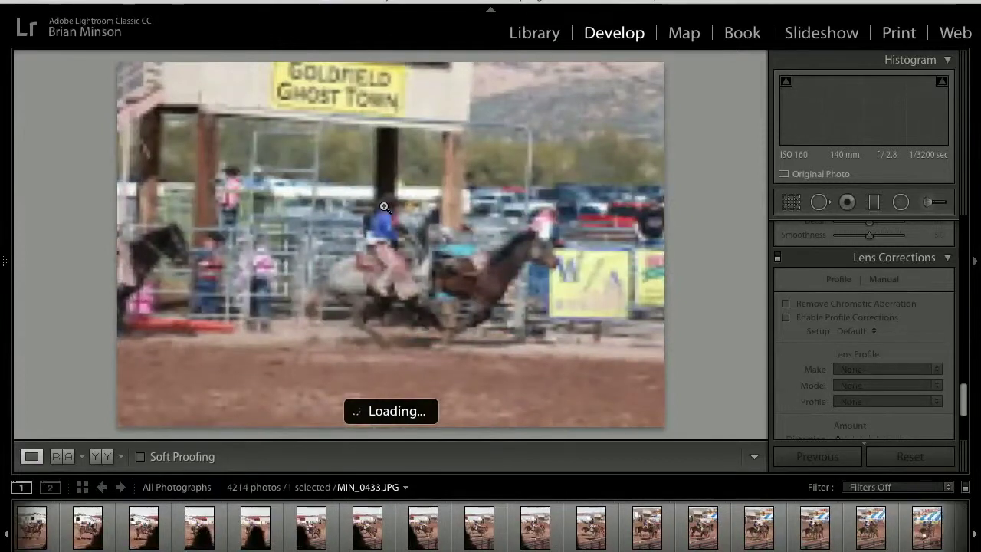
{"action": "key", "text": "Right"}
{"action": "key", "text": "Right"}
{"action": "key", "text": "Right"}
{"action": "key", "text": "Right"}
{"action": "key", "text": "Right"}
{"action": "key", "text": "Right"}
{"action": "key", "text": "Right"}
{"action": "key", "text": "Right"}
{"action": "key", "text": "Right"}
{"action": "key", "text": "Right"}
{"action": "key", "text": "Right"}
{"action": "key", "text": "Right"}
{"action": "key", "text": "Right"}
{"action": "key", "text": "Right"}
{"action": "key", "text": "Right"}
{"action": "key", "text": "Right"}
{"action": "key", "text": "Right"}
{"action": "key", "text": "Right"}
{"action": "key", "text": "Right"}
{"action": "key", "text": "Right"}
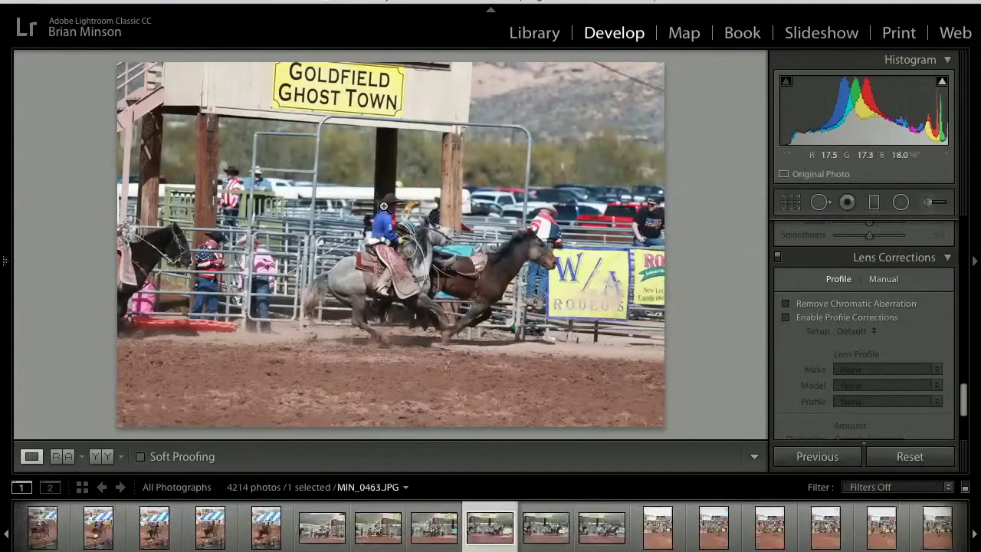
Look through the frames after MIN_0463.JPG to the start of the next ride, where the white horse leaves the chutes
{"action": "key", "text": "Right"}
{"action": "key", "text": "Right"}
{"action": "key", "text": "Right"}
{"action": "key", "text": "Right"}
{"action": "key", "text": "Right"}
{"action": "key", "text": "Right"}
{"action": "key", "text": "Right"}
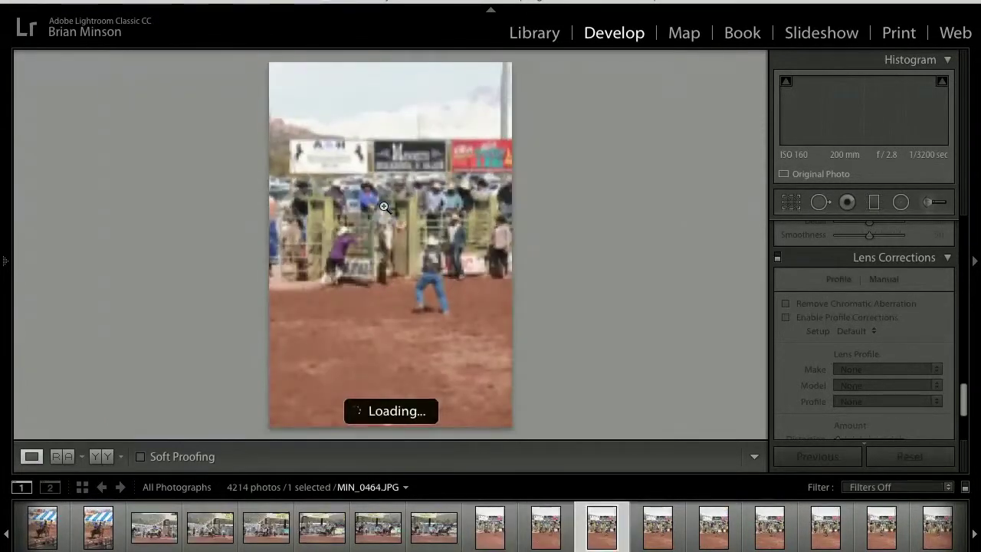
{"action": "key", "text": "Right"}
{"action": "key", "text": "Right"}
{"action": "key", "text": "Right"}
{"action": "key", "text": "Right"}
{"action": "key", "text": "Right"}
{"action": "key", "text": "Right"}
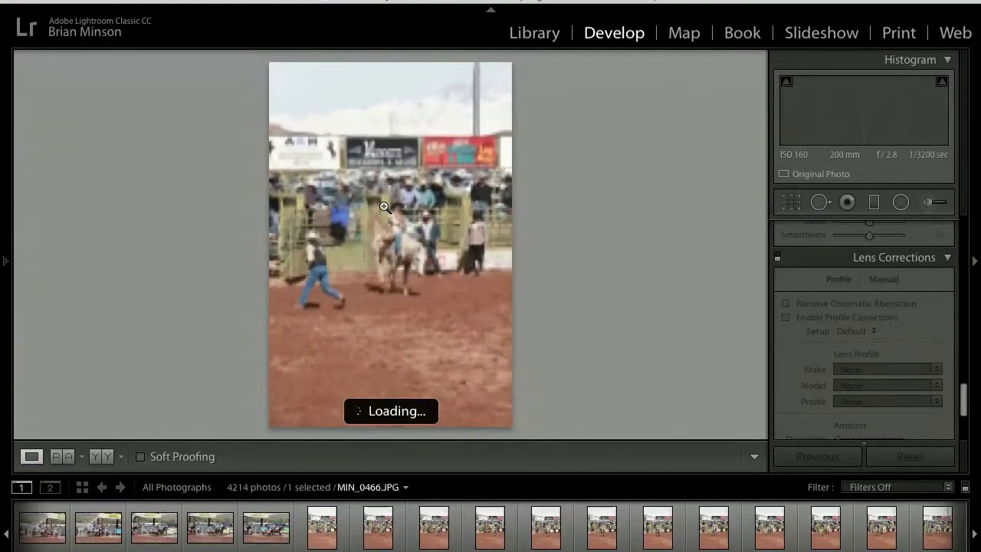
{"action": "key", "text": "Right"}
{"action": "key", "text": "Right"}
{"action": "key", "text": "Right"}
{"action": "key", "text": "Right"}
{"action": "key", "text": "Right"}
{"action": "key", "text": "Right"}
{"action": "key", "text": "Right"}
{"action": "key", "text": "Right"}
{"action": "key", "text": "Right"}
{"action": "key", "text": "Right"}
{"action": "key", "text": "Right"}
{"action": "key", "text": "Right"}
{"action": "key", "text": "Right"}
{"action": "key", "text": "Right"}
{"action": "key", "text": "Right"}
{"action": "key", "text": "Right"}
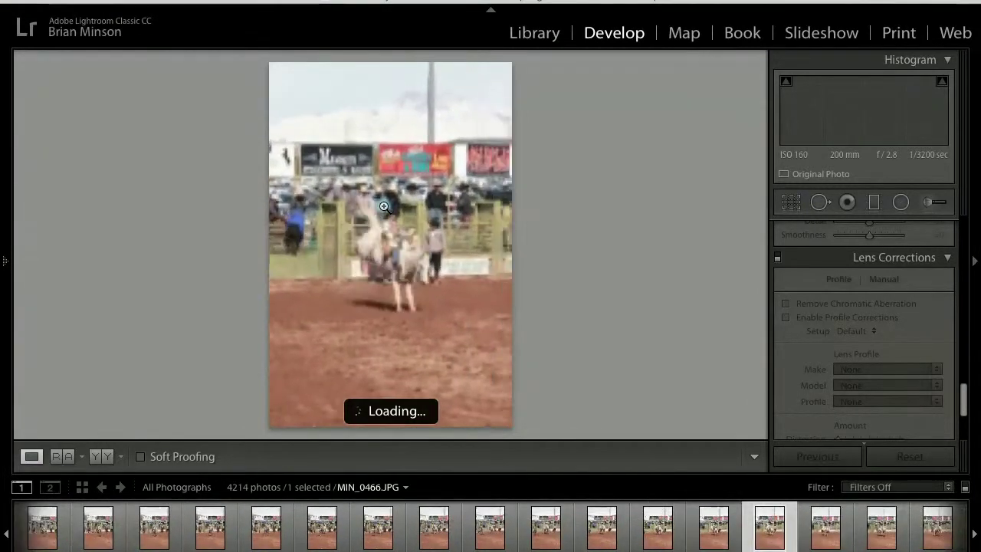
Check the sharpness of the rider's face at close zoom in MIN_0483.JPG
{"action": "key", "text": "shift+Tab"}
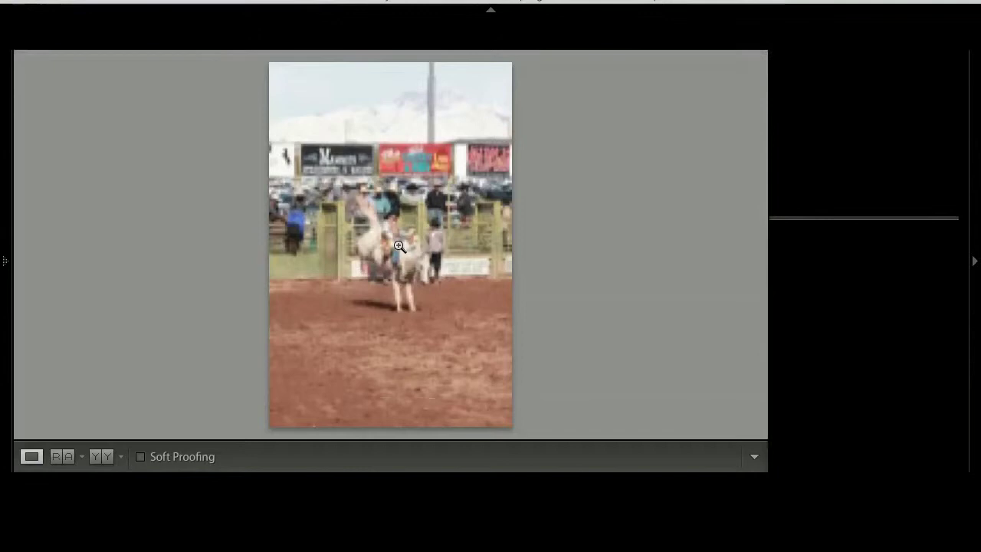
{"action": "key", "text": "Right"}
{"action": "left_click", "coordinate": [399, 246]}
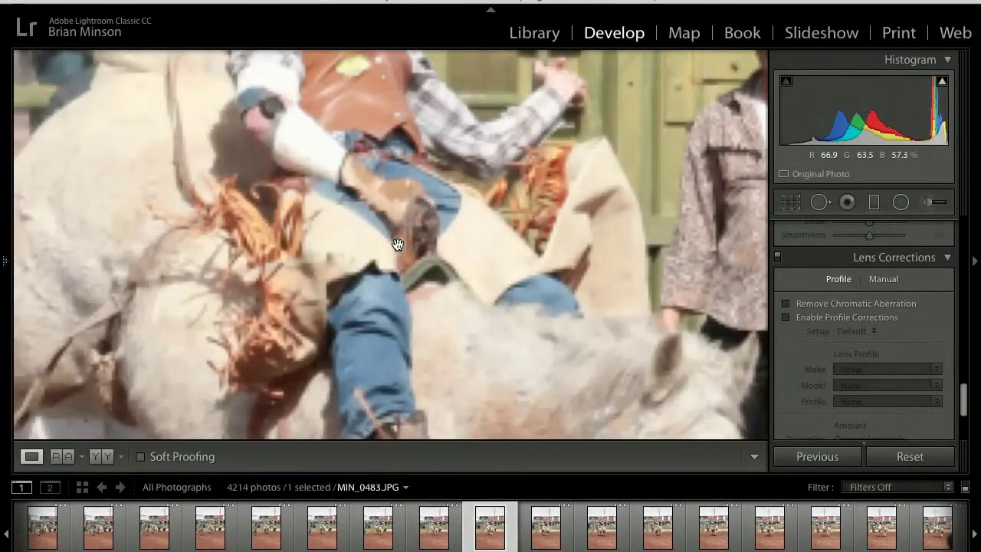
{"action": "scroll", "coordinate": [397, 244], "scroll_direction": "up", "scroll_amount": 5}
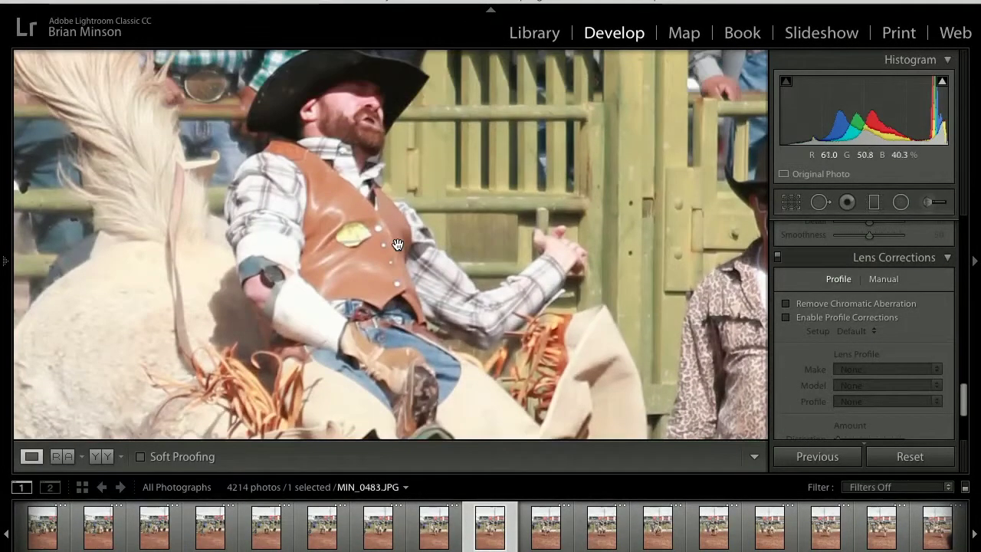
{"action": "left_click", "coordinate": [367, 170]}
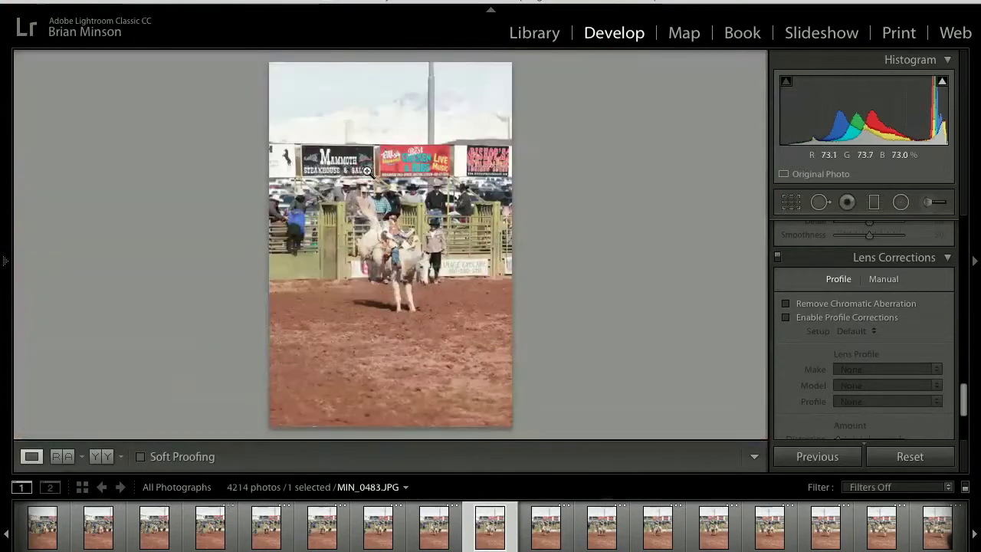
Review the white horse's bucking frames from MIN_0484.JPG to MIN_0492.JPG
{"action": "key", "text": "Right"}
{"action": "key", "text": "Right"}
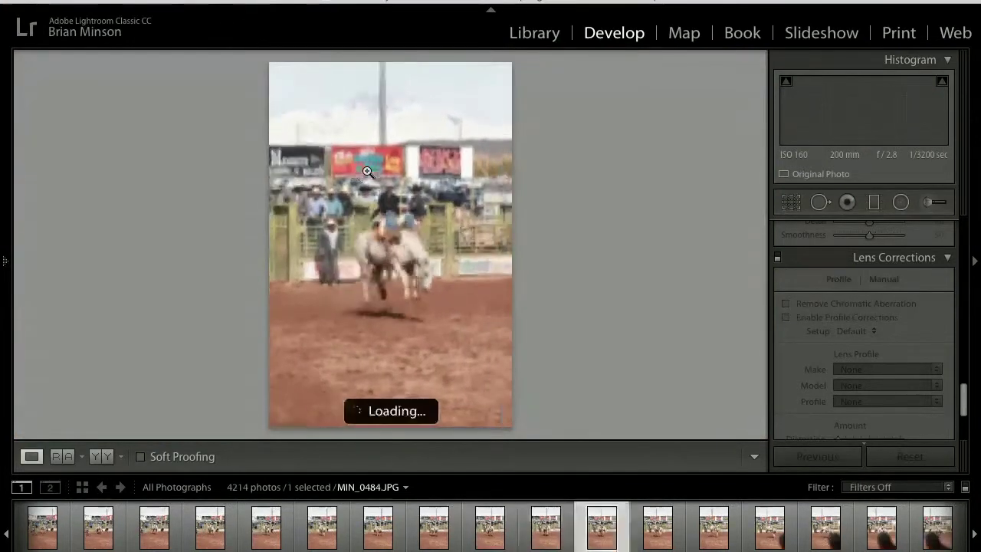
{"action": "key", "text": "Right"}
{"action": "key", "text": "Right"}
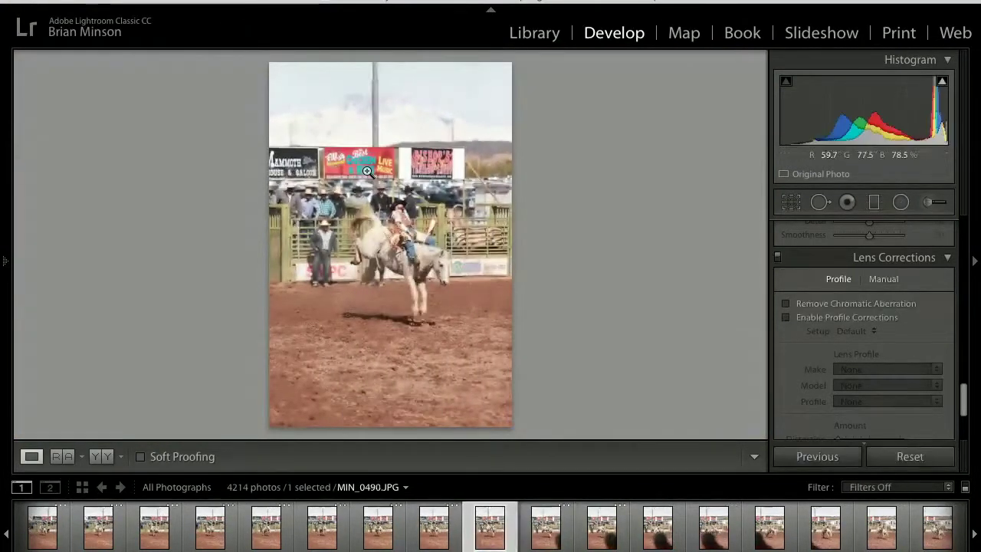
{"action": "key", "text": "Right"}
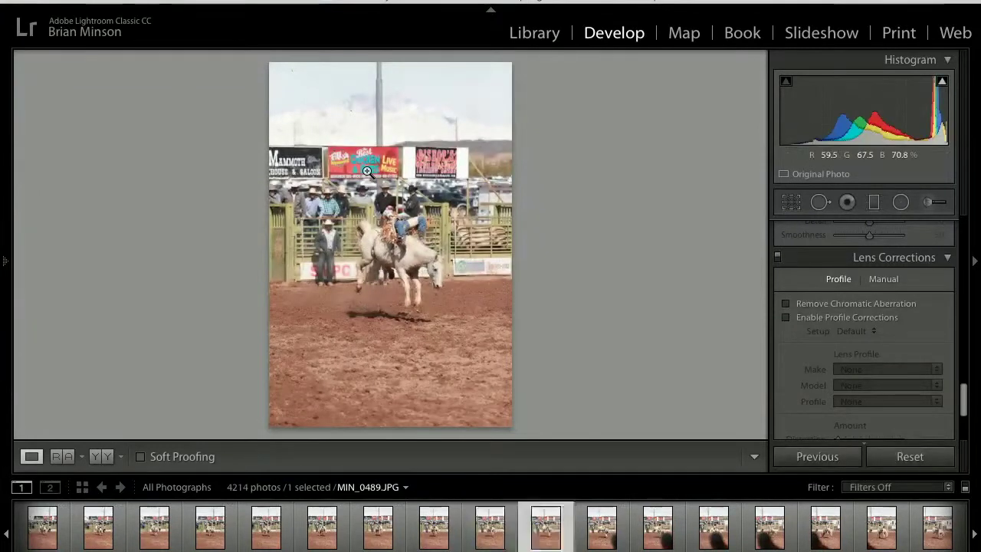
{"action": "key", "text": "Right"}
{"action": "key", "text": "Right"}
{"action": "key", "text": "Right"}
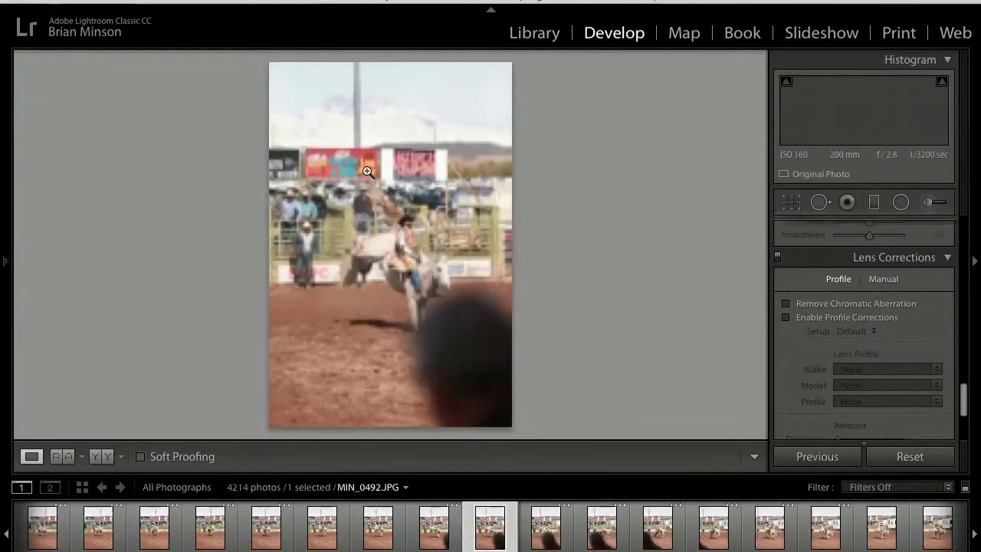
Look through the following frames, past the ones blocked by a spectator's head, up to MIN_0499.JPG
{"action": "key", "text": "Right"}
{"action": "key", "text": "Right"}
{"action": "key", "text": "Right"}
{"action": "key", "text": "Right"}
{"action": "key", "text": "Right"}
{"action": "key", "text": "Right"}
{"action": "key", "text": "Right"}
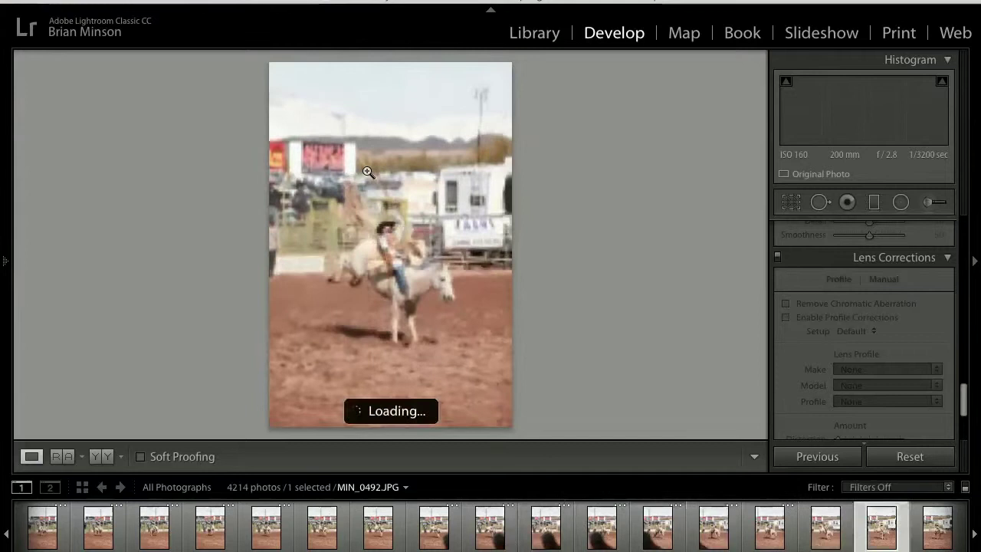
{"action": "key", "text": "Right"}
{"action": "key", "text": "Right"}
{"action": "key", "text": "Right"}
{"action": "key", "text": "Right"}
{"action": "key", "text": "Right"}
{"action": "key", "text": "Right"}
{"action": "key", "text": "Right"}
Examine the rider's face and vest at close zoom in MIN_0499.JPG
{"action": "left_click", "coordinate": [402, 258]}
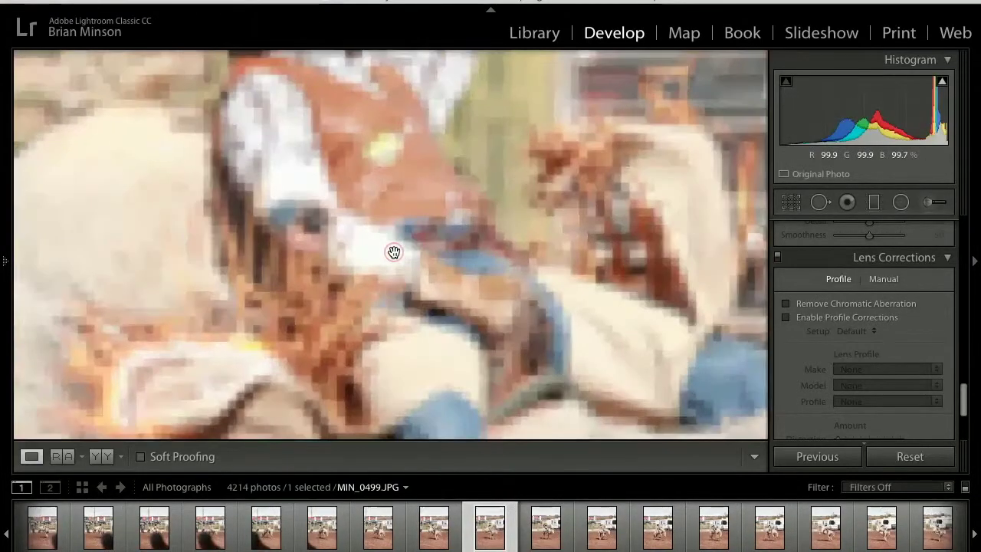
{"action": "scroll", "coordinate": [393, 253], "scroll_direction": "up", "scroll_amount": 5}
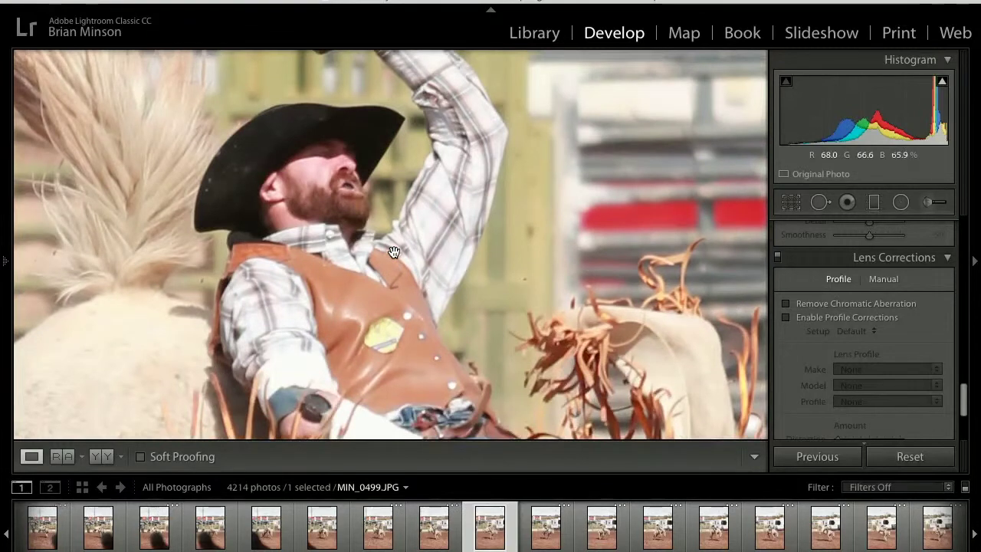
{"action": "left_click", "coordinate": [394, 253]}
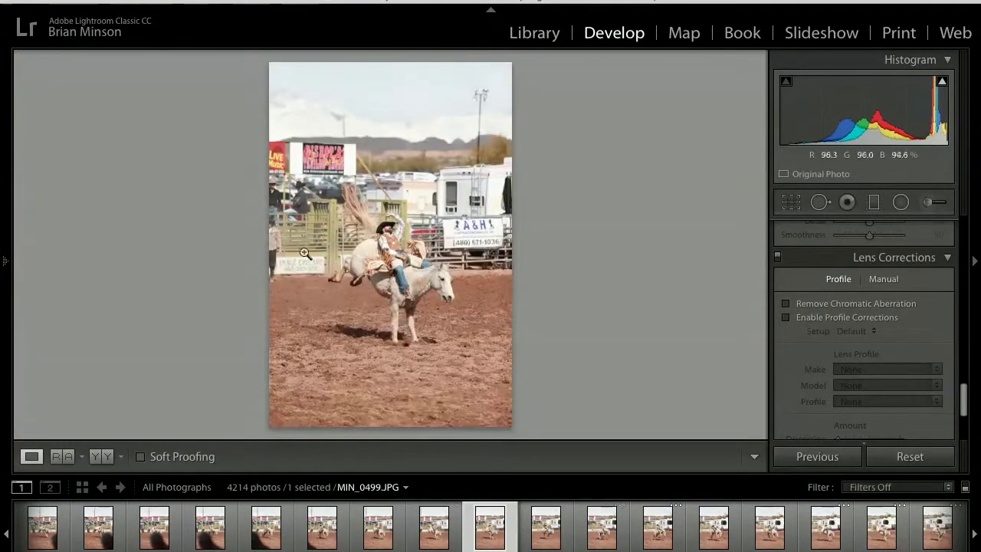
Inspect the clump of dirt flying in the air near the man on the fence in MIN_0499.JPG
{"action": "left_click", "coordinate": [296, 196]}
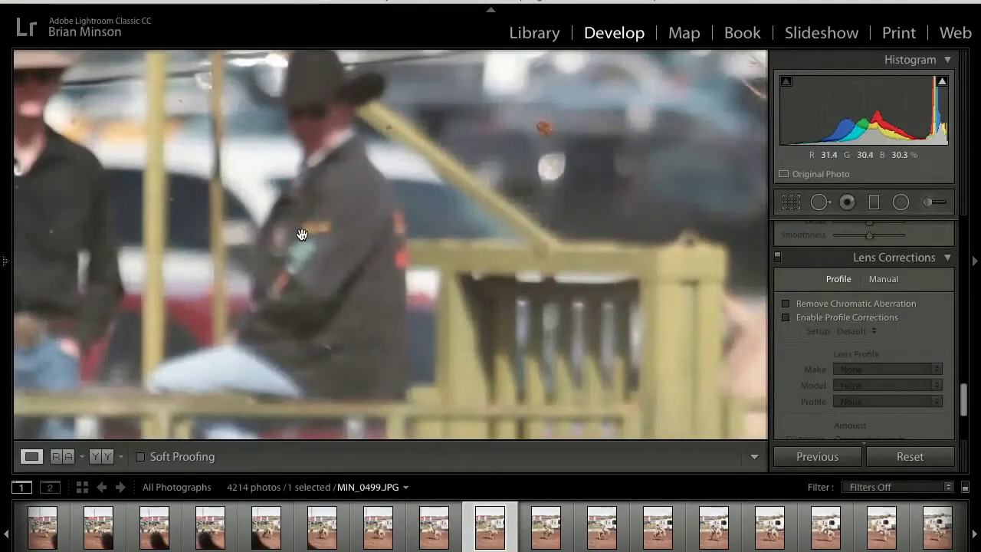
{"action": "left_click", "coordinate": [301, 234]}
{"action": "left_click", "coordinate": [302, 236]}
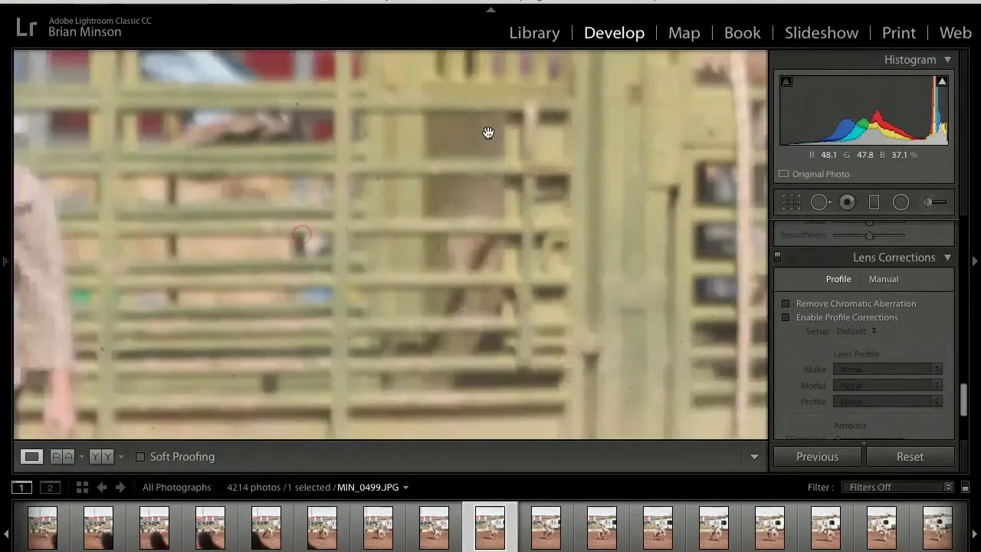
{"action": "scroll", "coordinate": [489, 133], "scroll_direction": "up", "scroll_amount": 10}
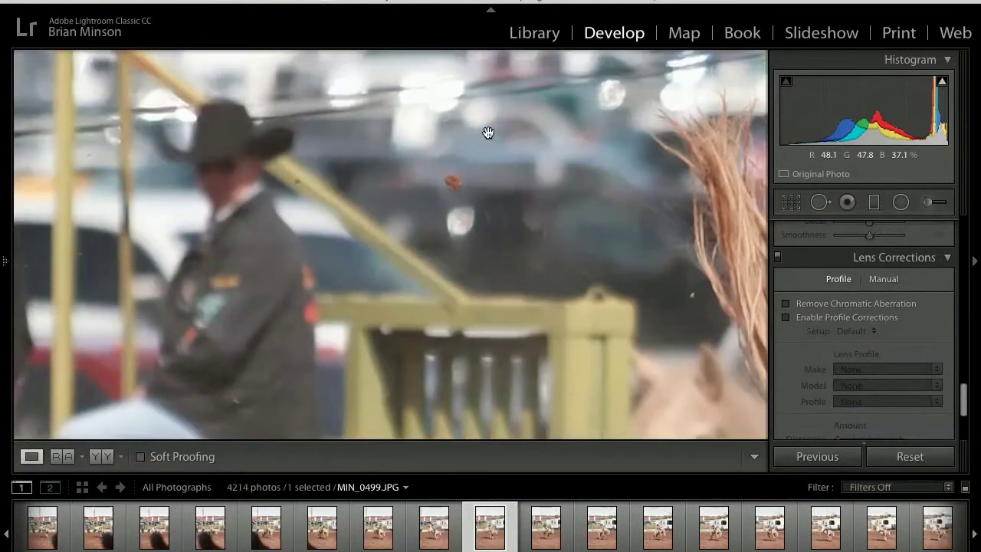
{"action": "left_click", "coordinate": [452, 186]}
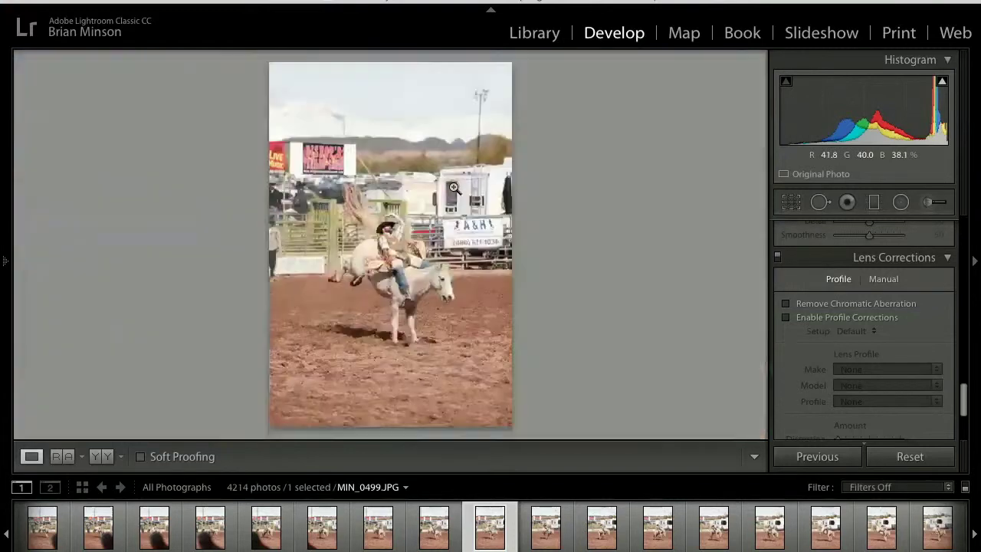
Compare MIN_0499.JPG with the neighbouring frame and check the rider's face at close zoom in MIN_0503.JPG
{"action": "key", "text": "Right"}
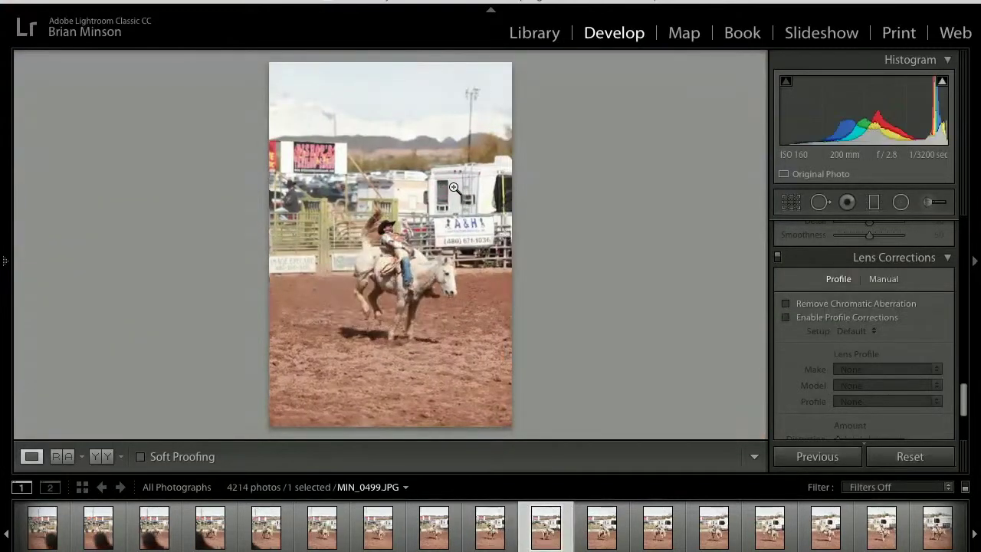
{"action": "key", "text": "Left"}
{"action": "key", "text": "Right"}
{"action": "key", "text": "Left"}
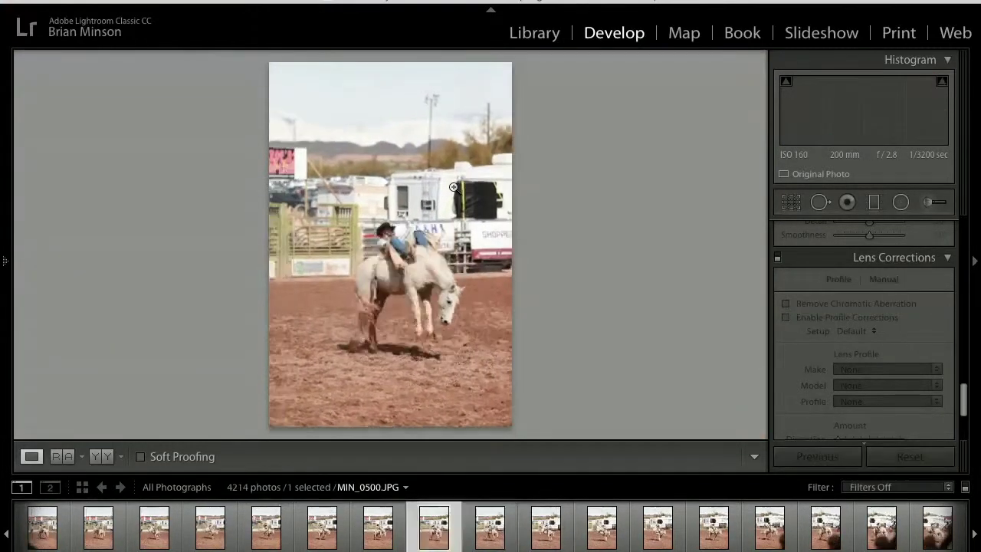
{"action": "left_click", "coordinate": [388, 226]}
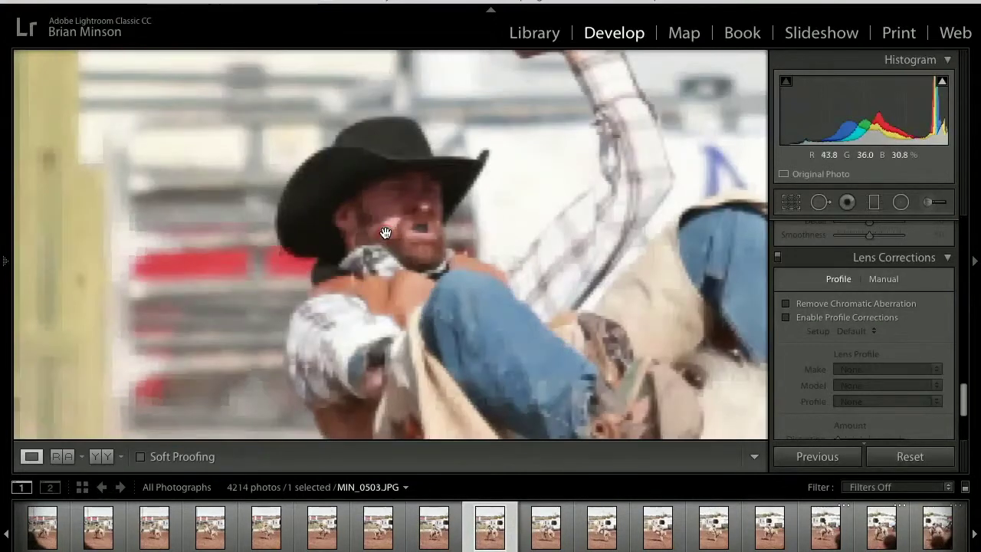
{"action": "left_click", "coordinate": [415, 239]}
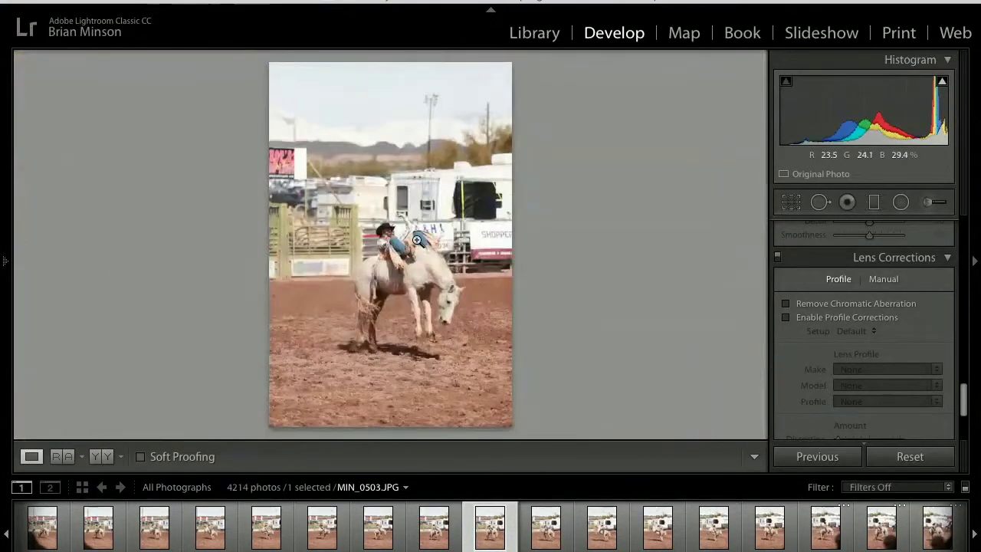
Review the ride frames from MIN_0503.JPG past MIN_0507.JPG, where the horse bucks in front of the trailers
{"action": "key", "text": "Right"}
{"action": "key", "text": "Right"}
{"action": "key", "text": "Right"}
{"action": "key", "text": "Right"}
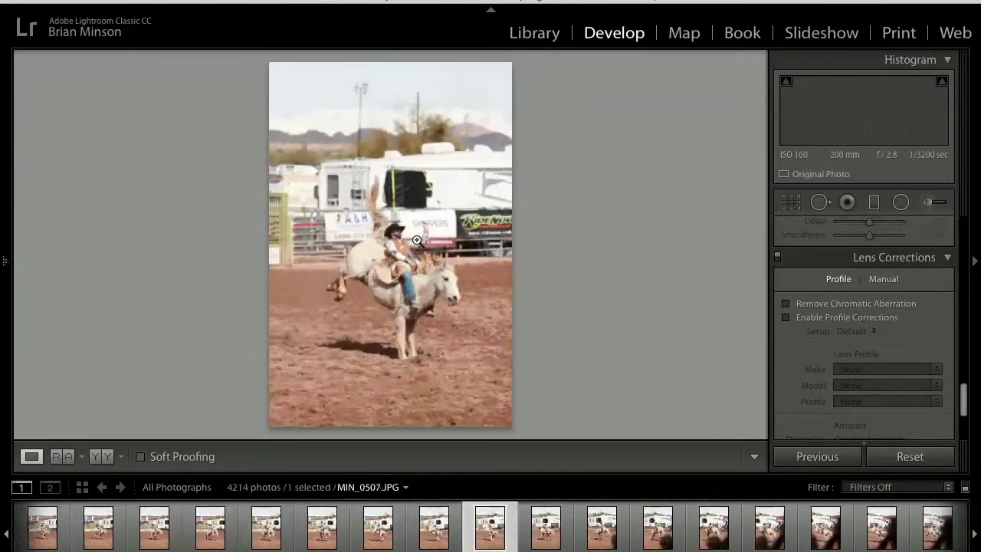
{"action": "key", "text": "Right"}
{"action": "key", "text": "Right"}
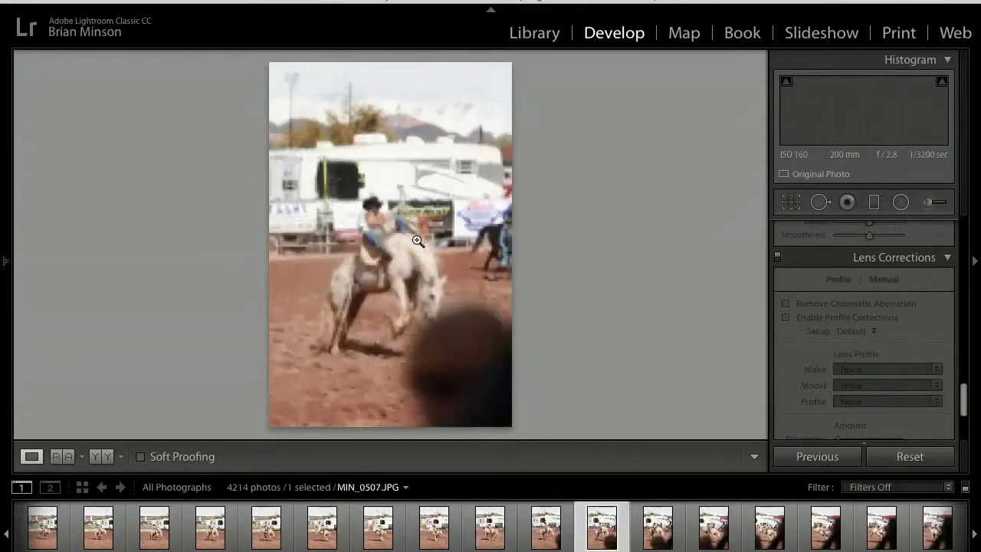
Look through the frames where spectators block the view of the horse, up to MIN_0521.JPG
{"action": "key", "text": "Right"}
{"action": "key", "text": "Right"}
{"action": "key", "text": "Right"}
{"action": "key", "text": "Right"}
{"action": "key", "text": "Right"}
{"action": "key", "text": "Right"}
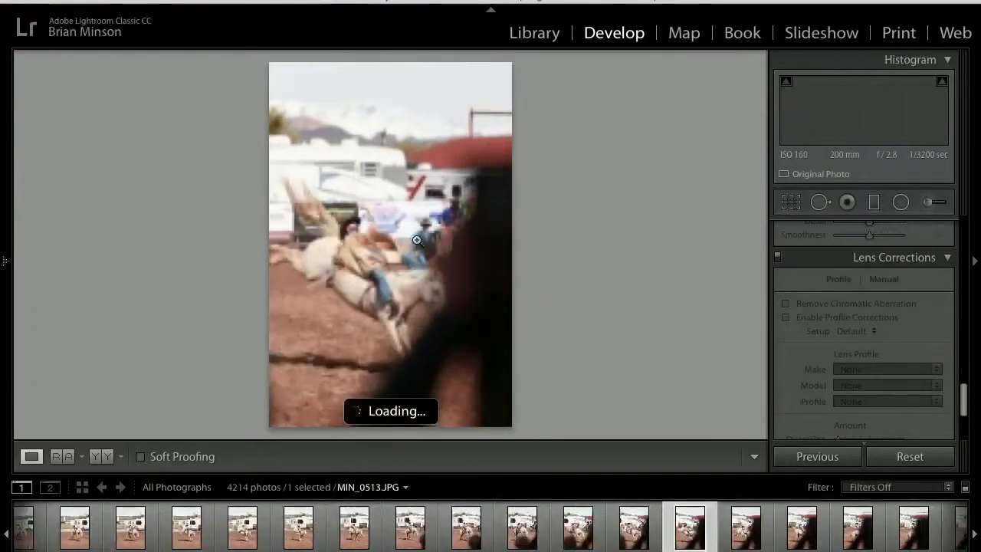
{"action": "key", "text": "Right"}
{"action": "key", "text": "Right"}
{"action": "key", "text": "Right"}
{"action": "key", "text": "Right"}
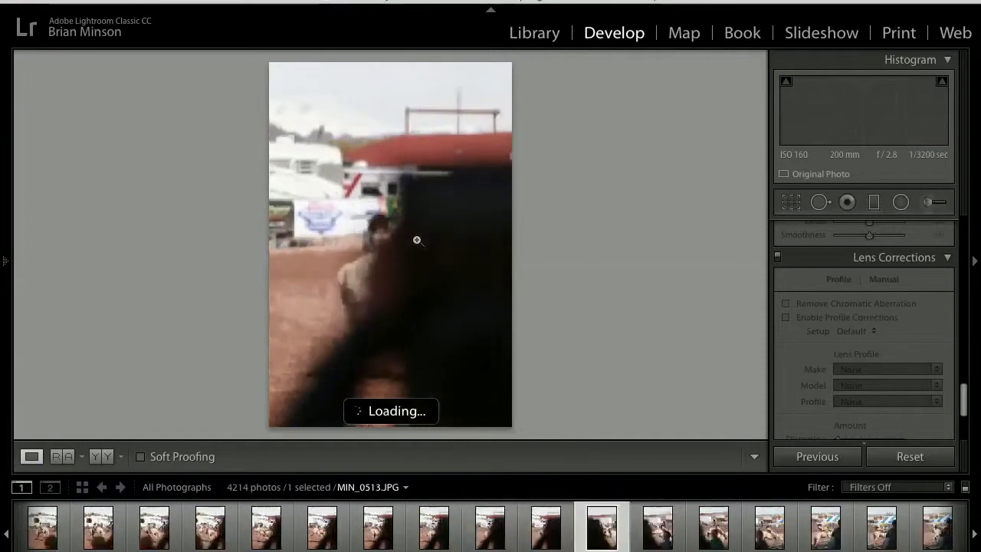
{"action": "key", "text": "Right"}
{"action": "key", "text": "Right"}
{"action": "key", "text": "Right"}
{"action": "key", "text": "Right"}
{"action": "key", "text": "Right"}
{"action": "key", "text": "Right"}
{"action": "key", "text": "Right"}
{"action": "key", "text": "Right"}
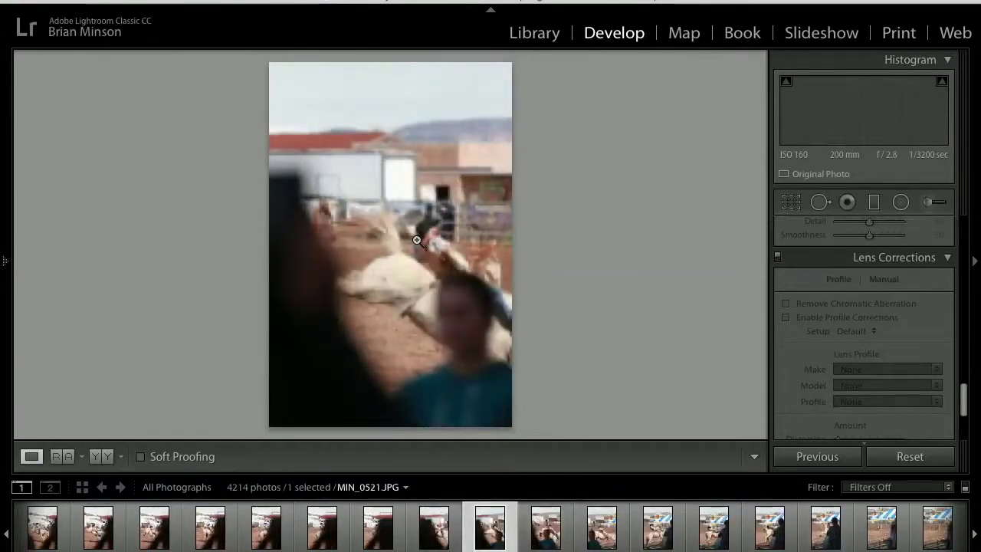
Review the end of the ride from MIN_0521.JPG to MIN_0525.JPG, near the blue and white striped tent
{"action": "key", "text": "Right"}
{"action": "key", "text": "Right"}
{"action": "key", "text": "Right"}
{"action": "key", "text": "Right"}
{"action": "key", "text": "Right"}
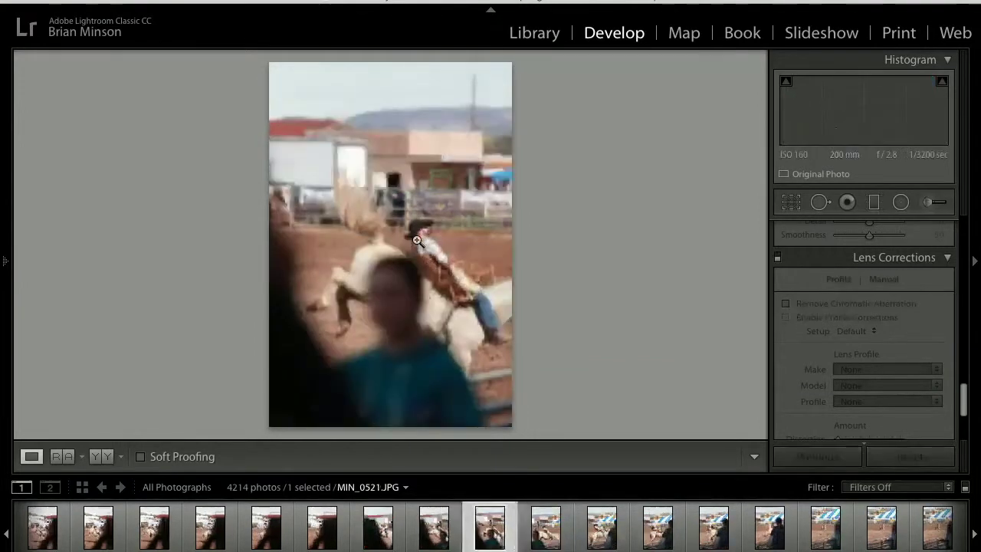
{"action": "key", "text": "Right"}
{"action": "key", "text": "Right"}
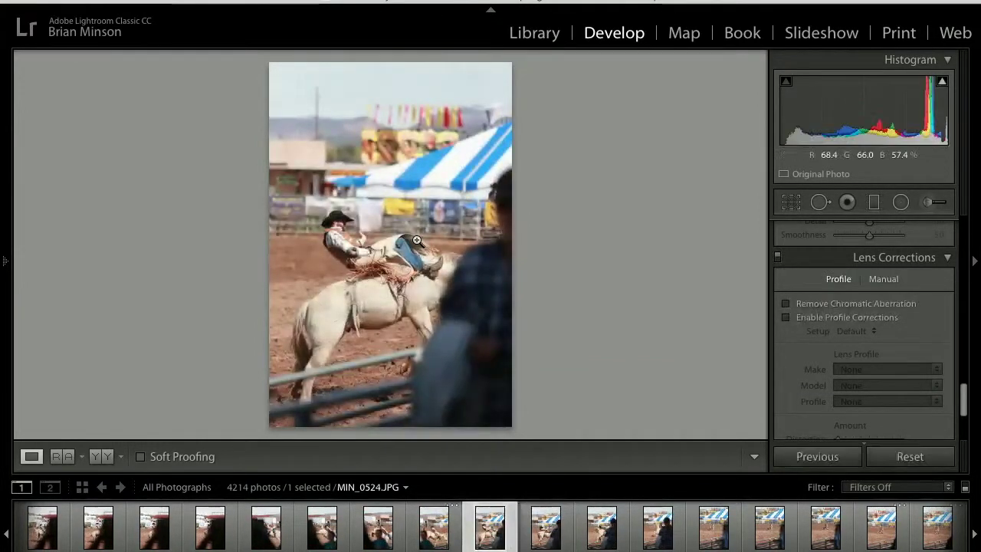
{"action": "key", "text": "Right"}
{"action": "key", "text": "Right"}
{"action": "key", "text": "Right"}
{"action": "key", "text": "Right"}
{"action": "key", "text": "Right"}
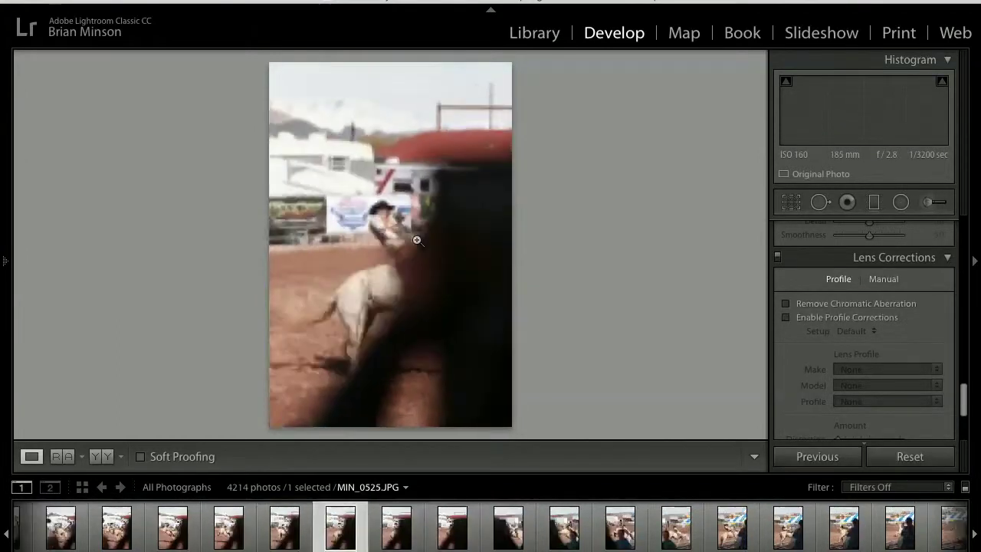
Go back through the blocked frames to MIN_0507.JPG, with the horse kicking in front of the trailers
{"action": "key", "text": "Left"}
{"action": "key", "text": "Left"}
{"action": "key", "text": "Left"}
{"action": "key", "text": "Left"}
{"action": "key", "text": "Left"}
{"action": "key", "text": "Left"}
{"action": "key", "text": "Left"}
{"action": "key", "text": "Left"}
{"action": "key", "text": "Left"}
{"action": "key", "text": "Left"}
{"action": "key", "text": "Left"}
{"action": "key", "text": "Left"}
{"action": "key", "text": "Left"}
{"action": "key", "text": "Left"}
{"action": "key", "text": "Left"}
{"action": "key", "text": "Left"}
{"action": "key", "text": "Left"}
{"action": "key", "text": "Left"}
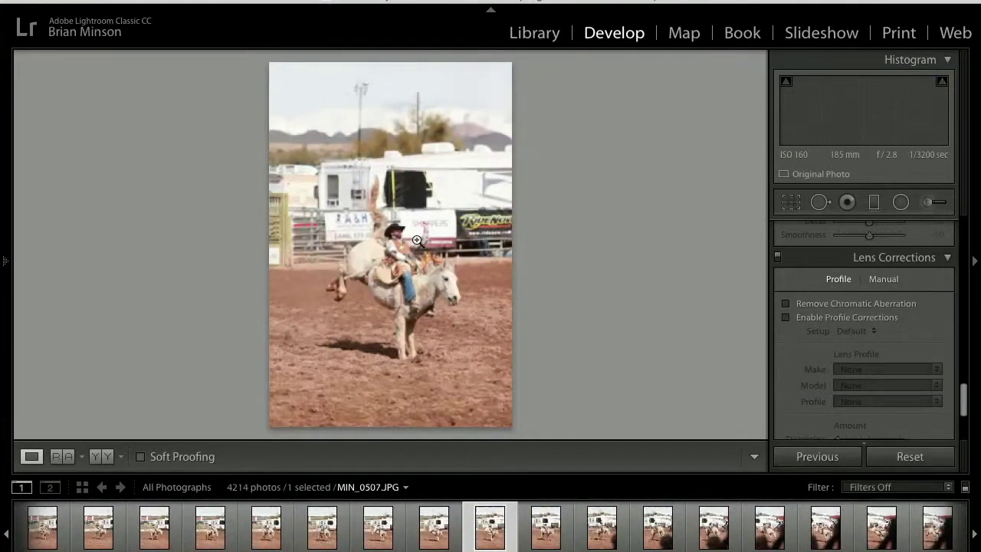
{"action": "key", "text": "Left"}
{"action": "key", "text": "Left"}
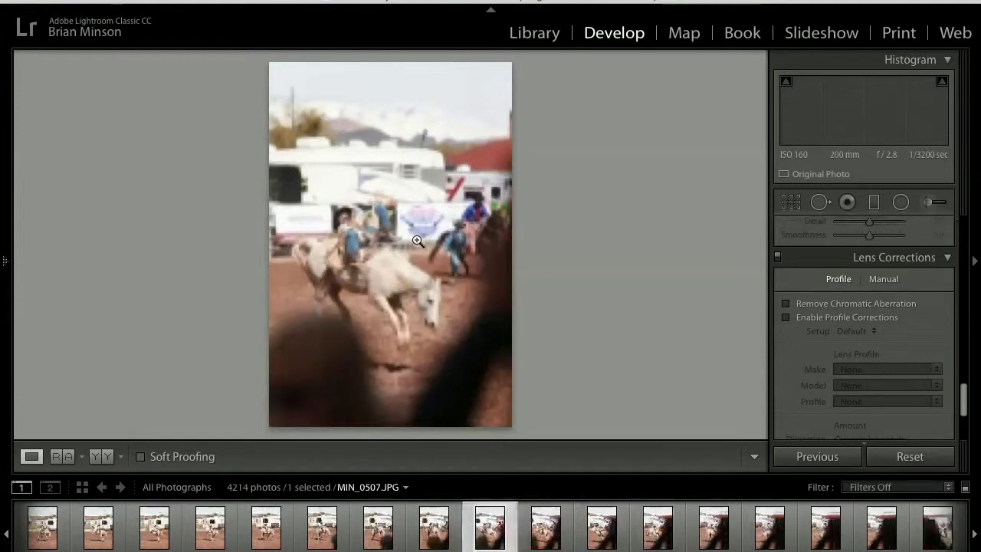
Bring up MIN_0512.JPG and check the sharpness of the leaning rider's face at close zoom
{"action": "key", "text": "Right"}
{"action": "key", "text": "Right"}
{"action": "key", "text": "Right"}
{"action": "key", "text": "Right"}
{"action": "key", "text": "Right"}
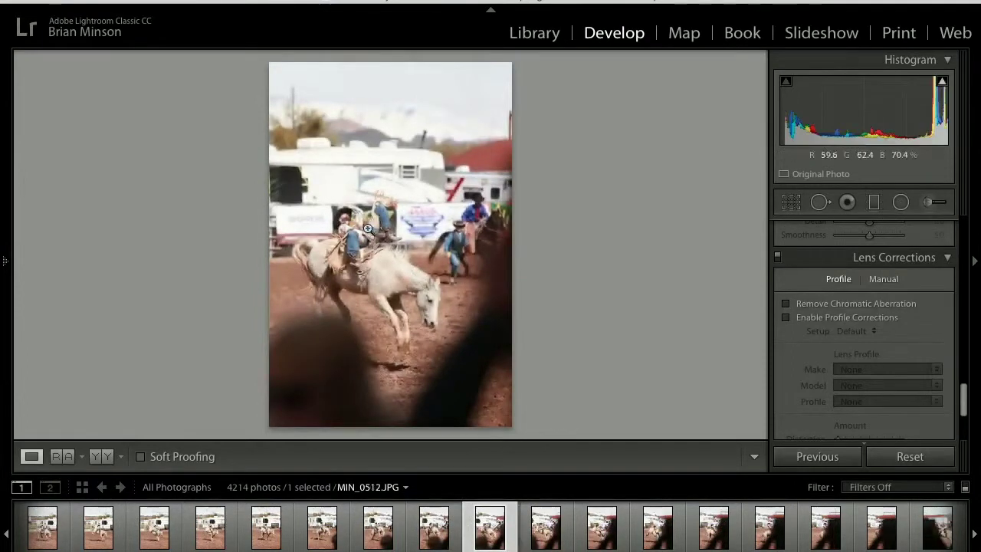
{"action": "left_click", "coordinate": [351, 224]}
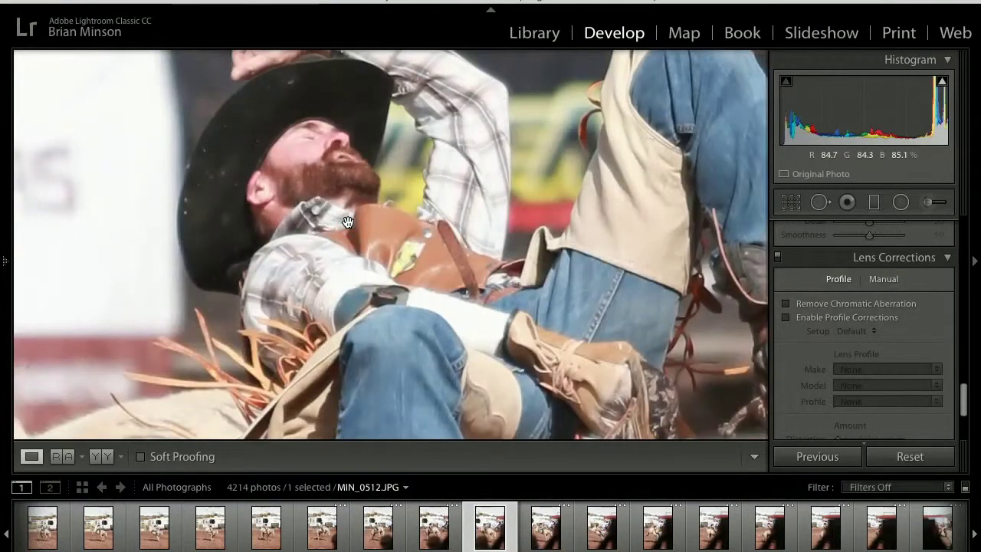
Return MIN_0512.JPG to the full-photo view and apply the Auto tone adjustment
{"action": "left_click", "coordinate": [348, 223]}
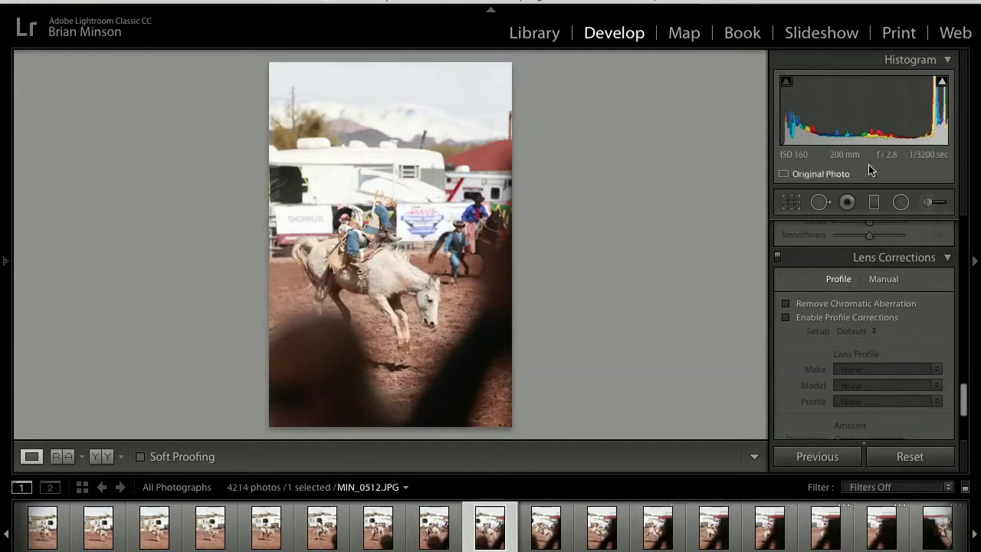
{"action": "scroll", "coordinate": [866, 257], "scroll_direction": "up", "scroll_amount": 10}
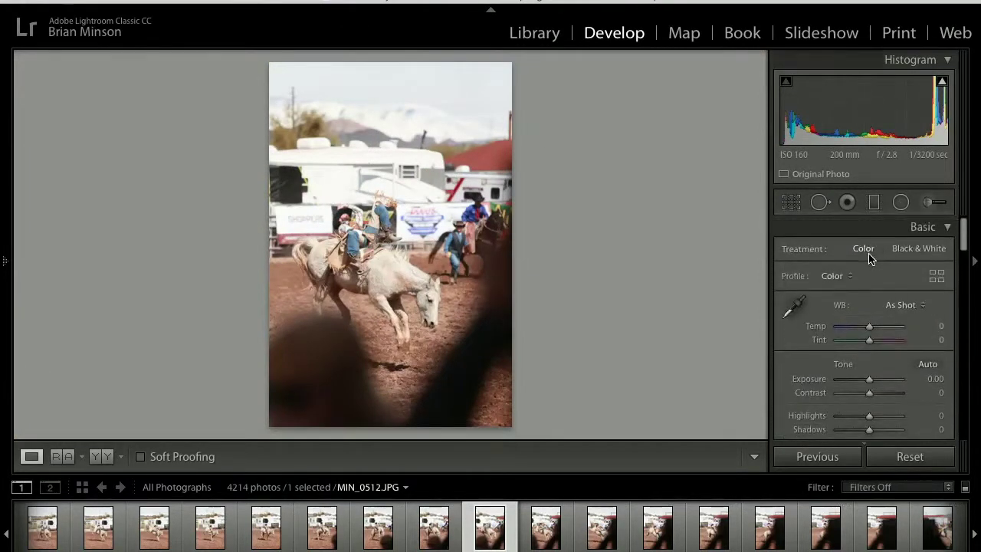
{"action": "left_click", "coordinate": [925, 368]}
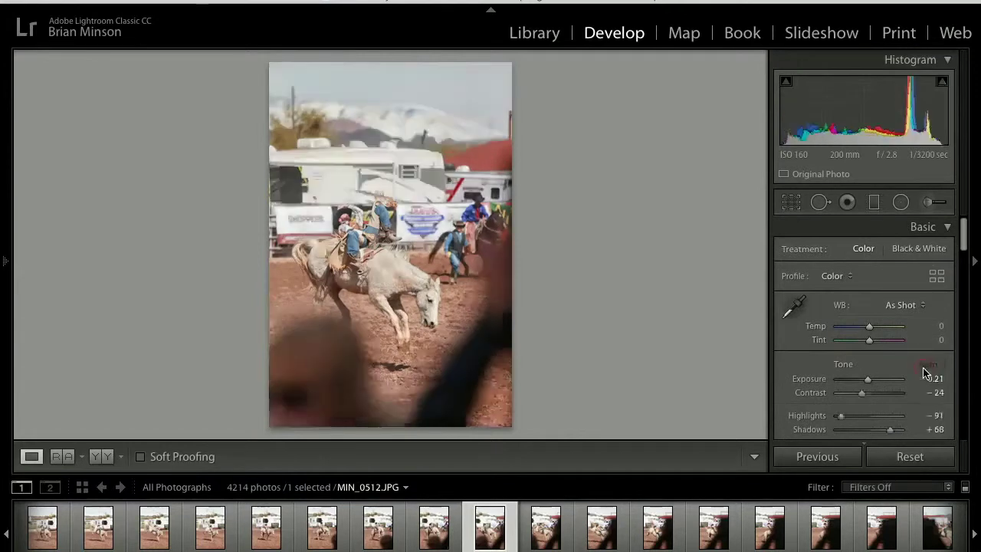
Crop MIN_0512.JPG to a 1 x 1 square closely framing the leaning rider and the horse's back
{"action": "left_click", "coordinate": [789, 203]}
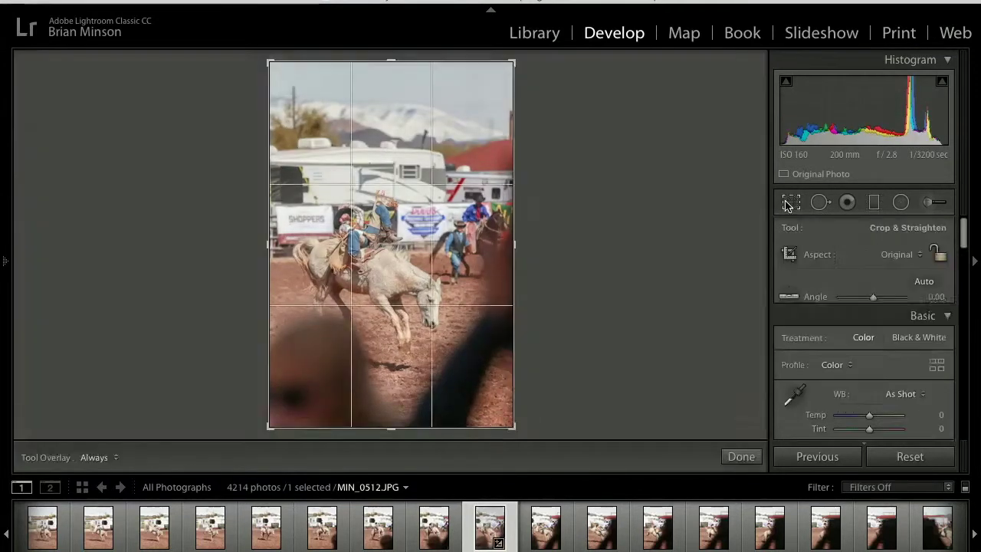
{"action": "left_click", "coordinate": [901, 255]}
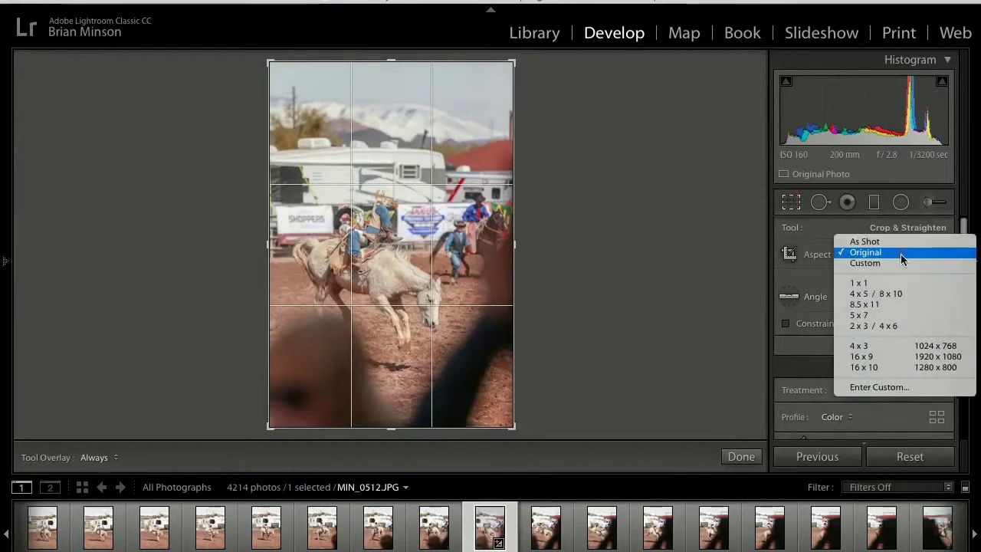
{"action": "left_click", "coordinate": [894, 281]}
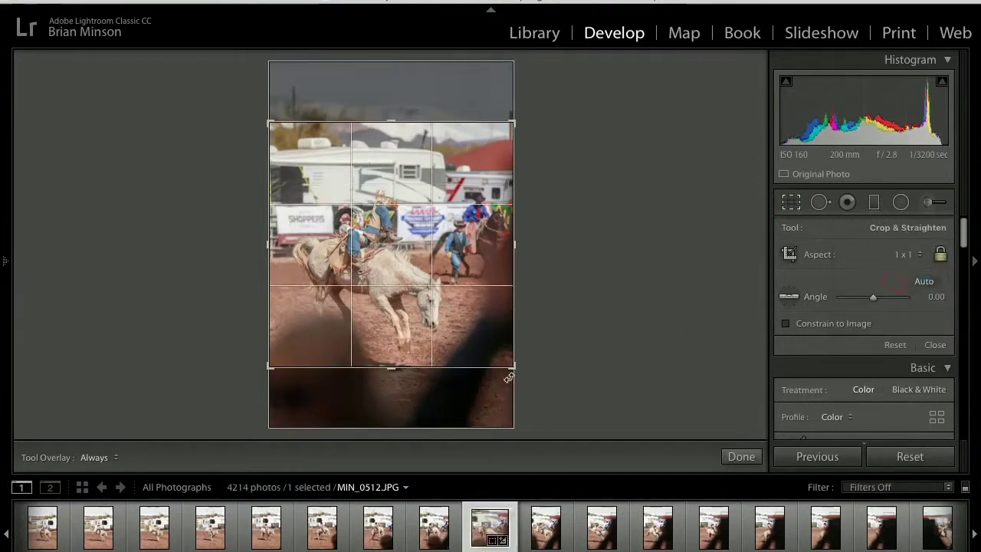
{"action": "left_click_drag", "start_coordinate": [513, 366], "coordinate": [476, 326]}
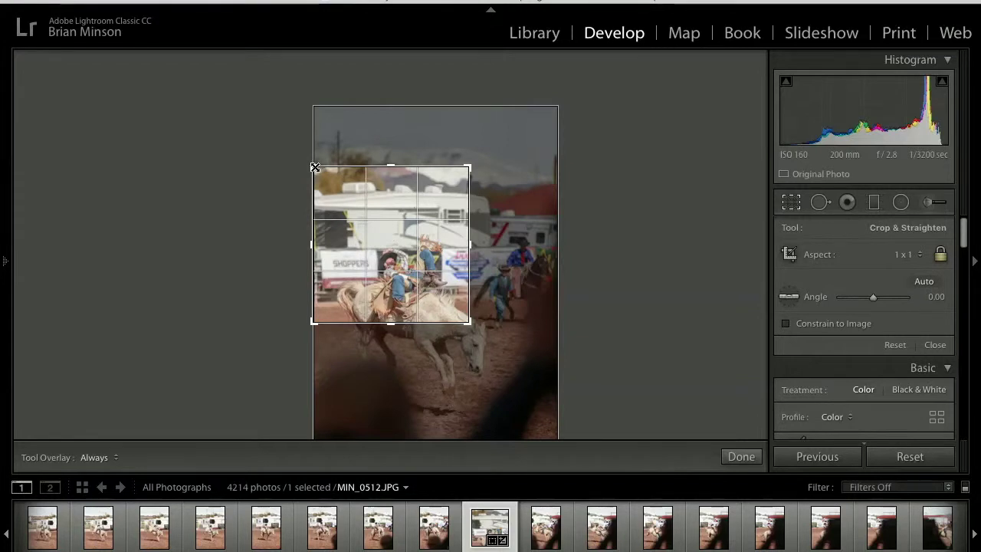
{"action": "left_click_drag", "start_coordinate": [310, 167], "coordinate": [339, 185]}
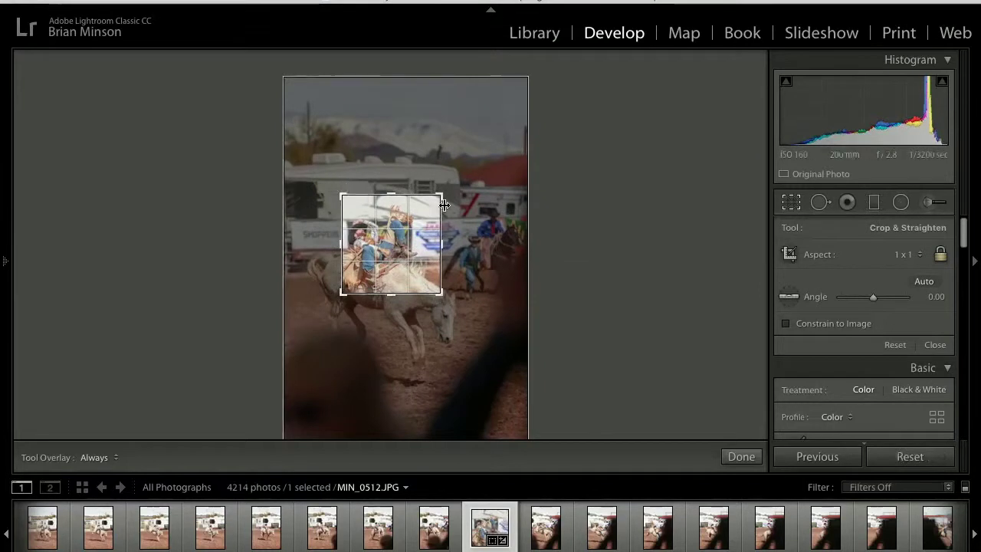
{"action": "left_click_drag", "start_coordinate": [442, 195], "coordinate": [432, 201]}
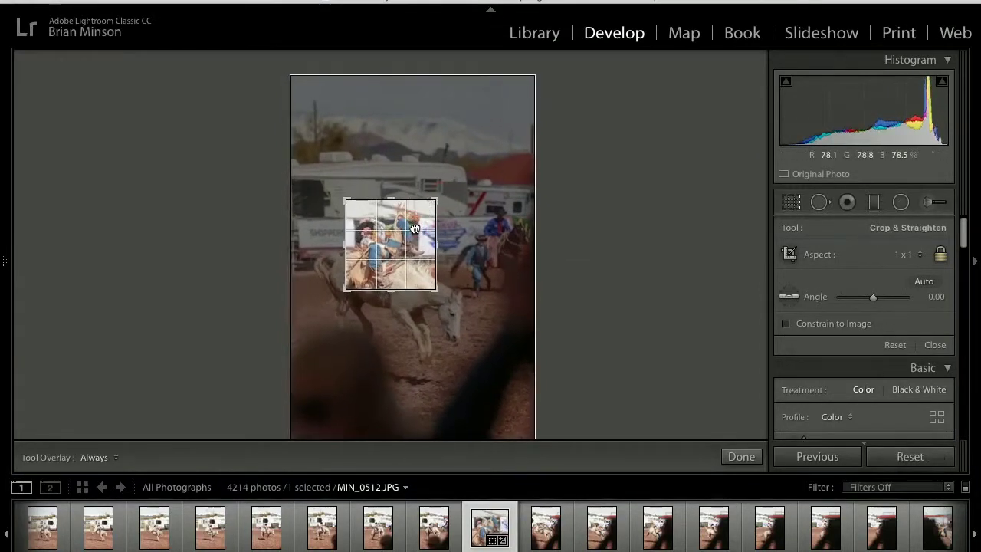
{"action": "key", "text": "Return"}
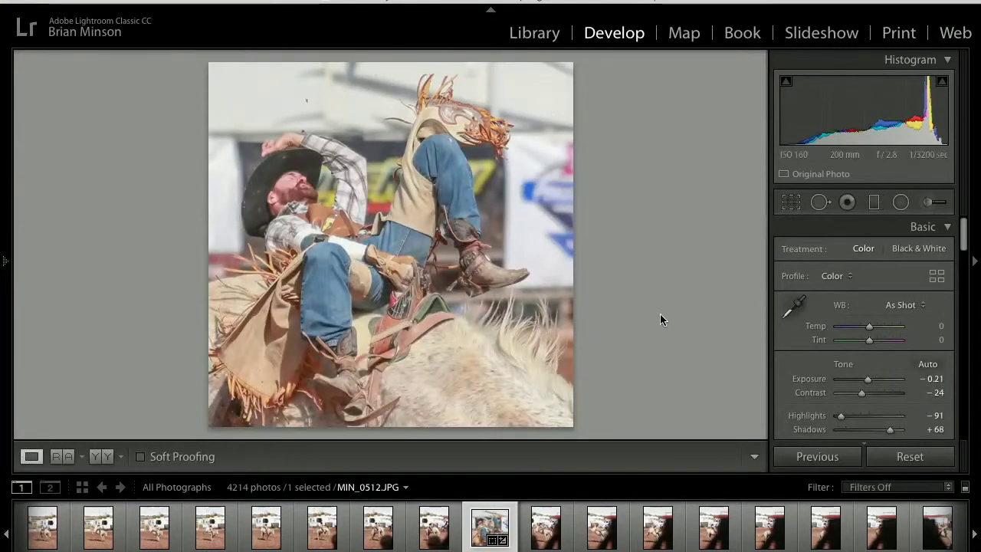
Tighten the square crop slightly more around the rider and apply it
{"action": "scroll", "coordinate": [864, 377], "scroll_direction": "down", "scroll_amount": 1}
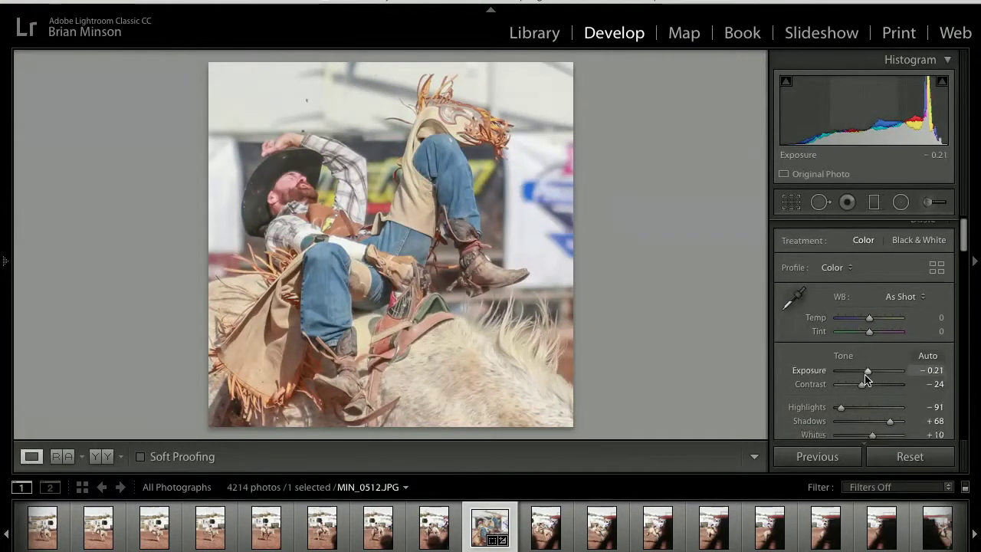
{"action": "left_click", "coordinate": [791, 202]}
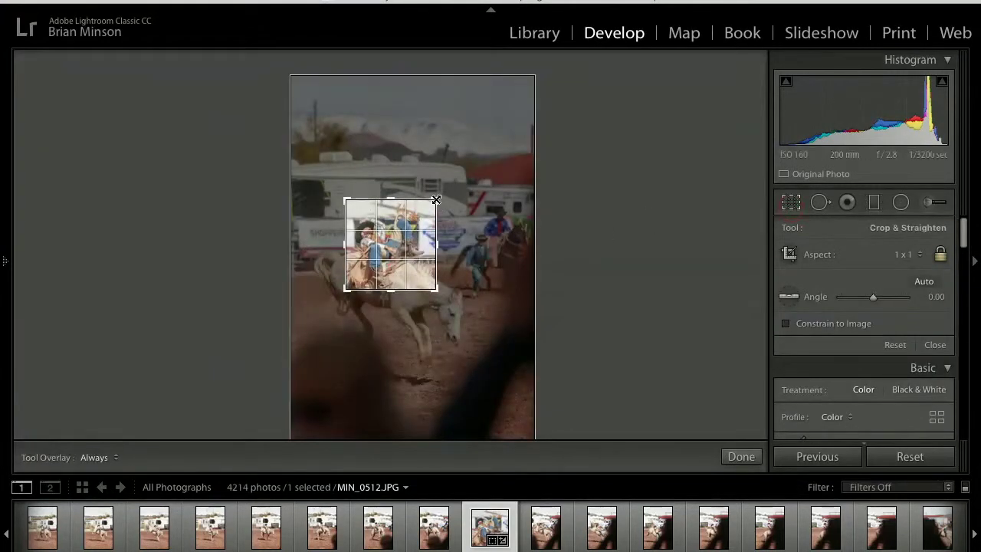
{"action": "left_click_drag", "start_coordinate": [436, 200], "coordinate": [432, 203]}
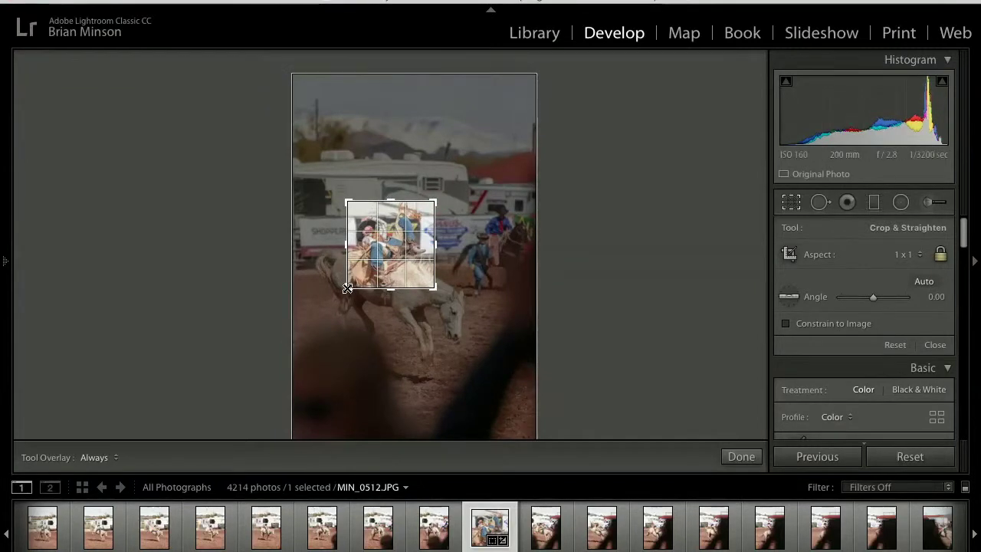
{"action": "key", "text": "Return"}
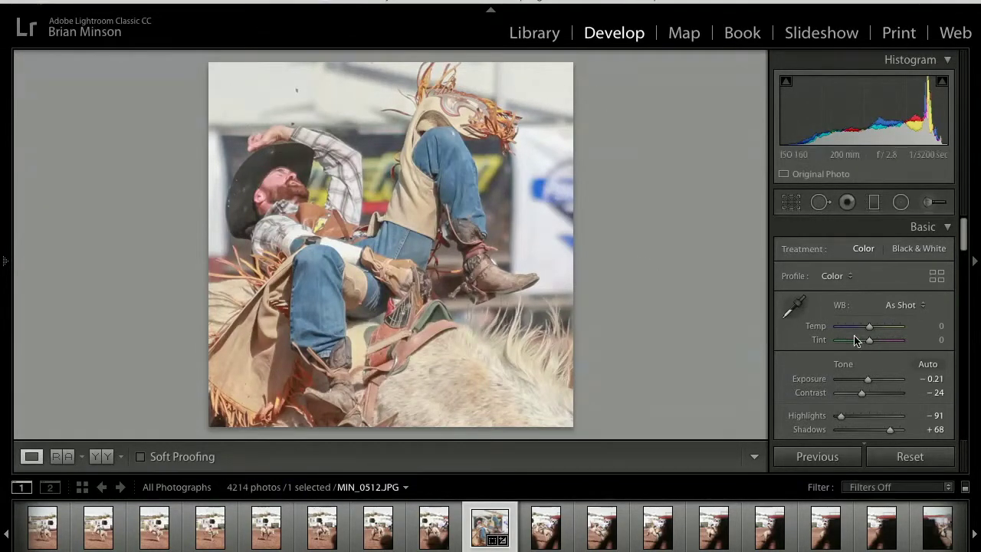
Set the cropped rider photo's Exposure to +0.25 and its Contrast to +7
{"action": "double_click", "coordinate": [869, 380]}
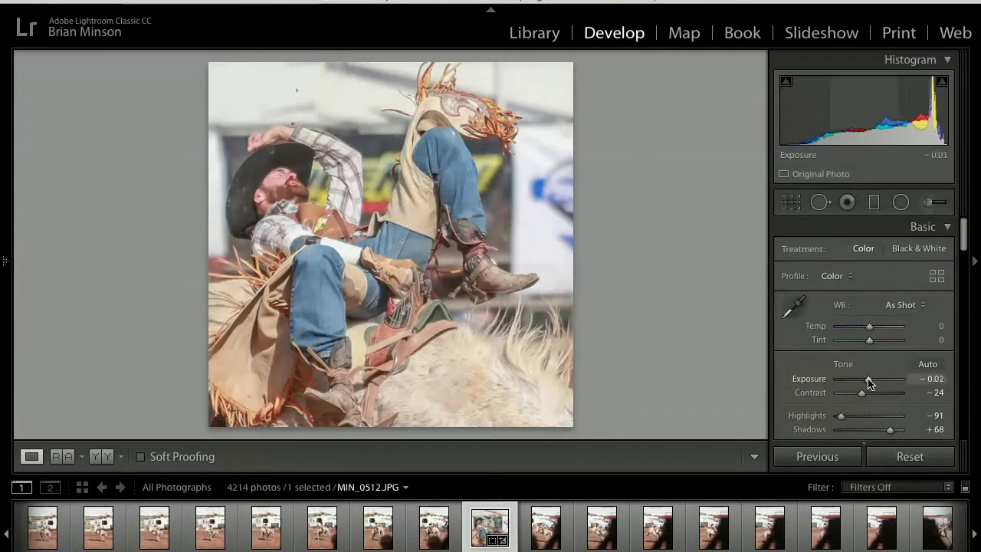
{"action": "left_click", "coordinate": [870, 380]}
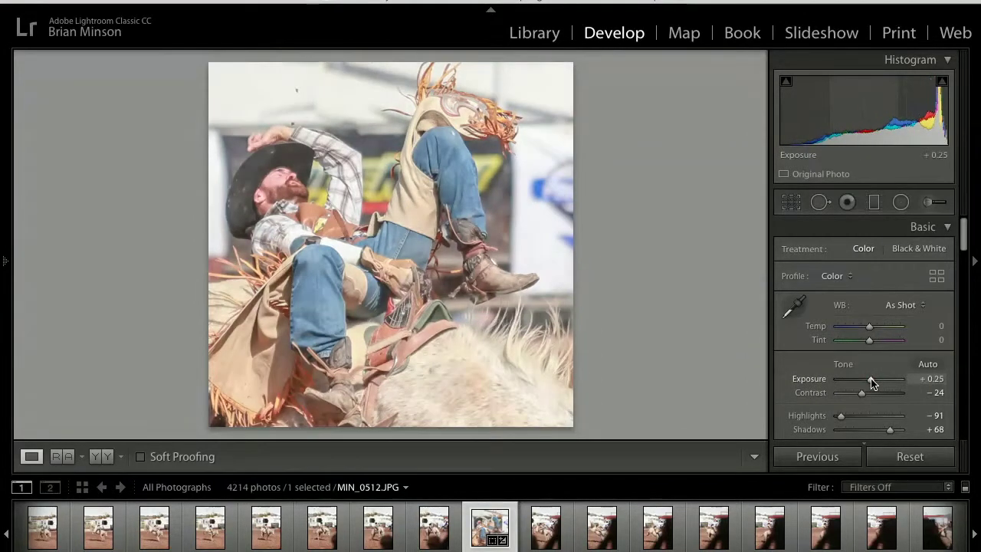
{"action": "left_click_drag", "start_coordinate": [869, 397], "coordinate": [874, 399]}
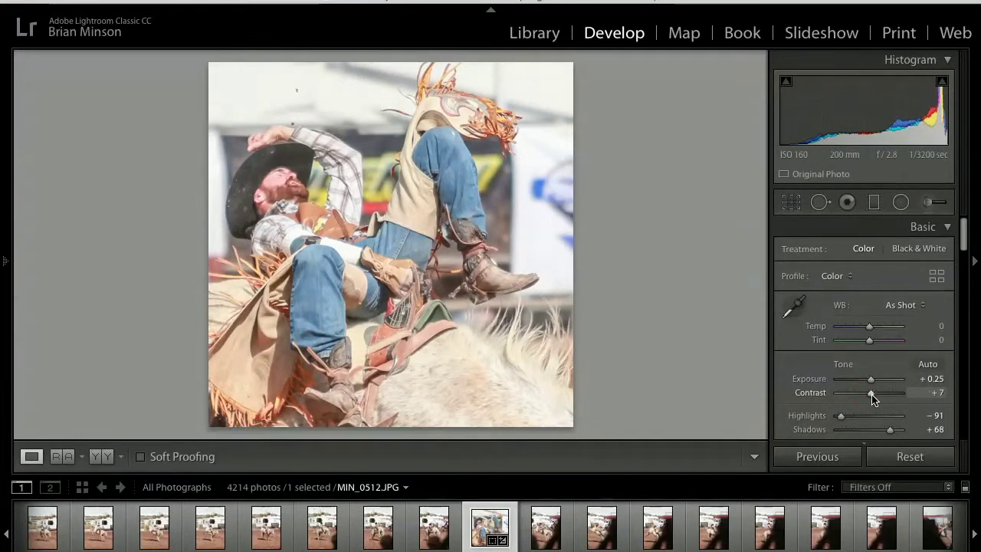
Adjust the cropped bronc rider photo's tones by setting Clarity to +17, Whites to −38 and Blacks to −59
{"action": "scroll", "coordinate": [872, 399], "scroll_direction": "down", "scroll_amount": 3}
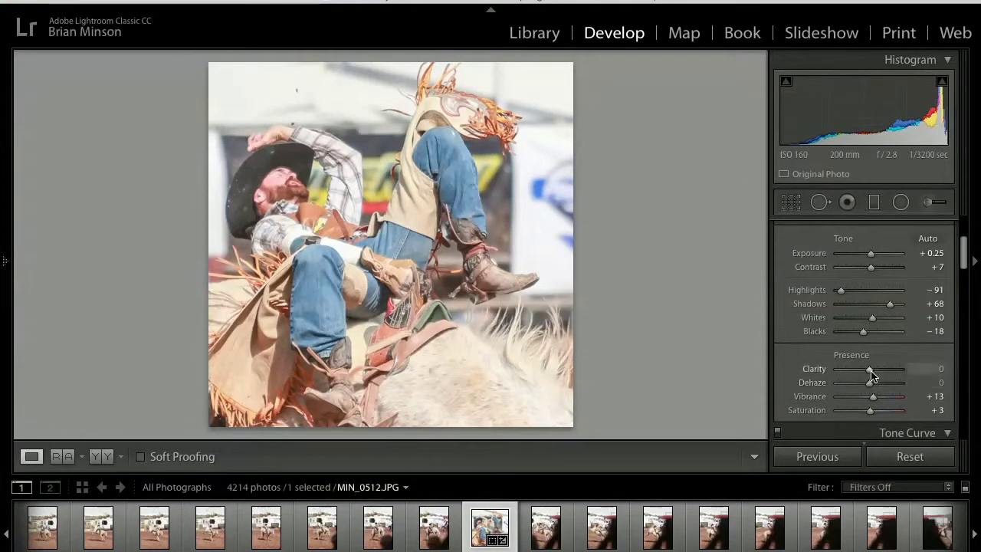
{"action": "left_click_drag", "start_coordinate": [879, 375], "coordinate": [880, 374]}
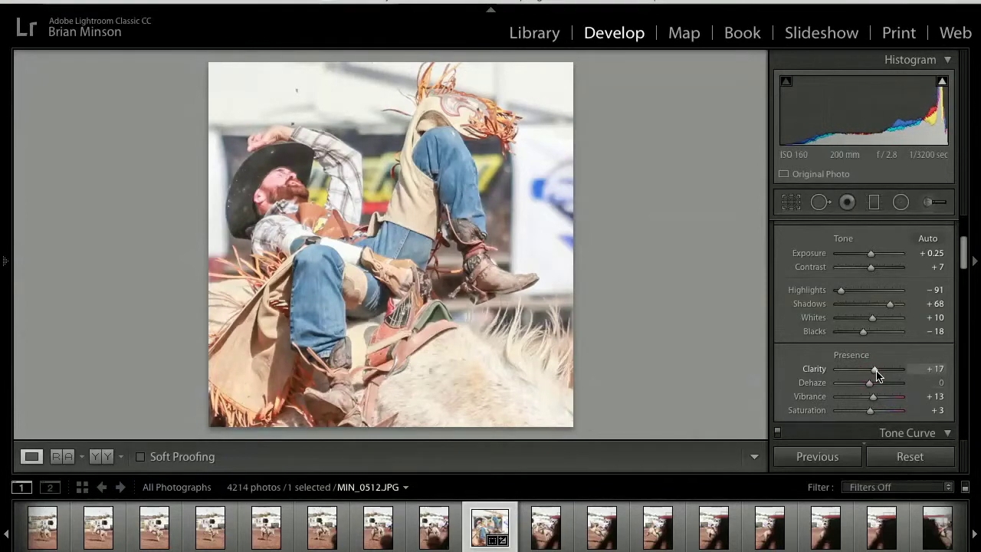
{"action": "left_click_drag", "start_coordinate": [873, 321], "coordinate": [858, 321]}
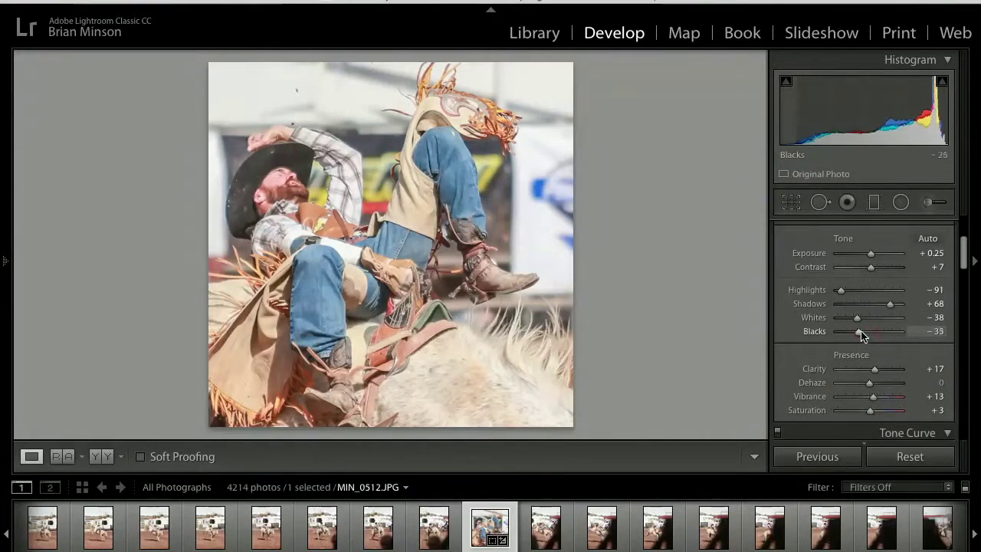
{"action": "left_click_drag", "start_coordinate": [853, 337], "coordinate": [851, 335]}
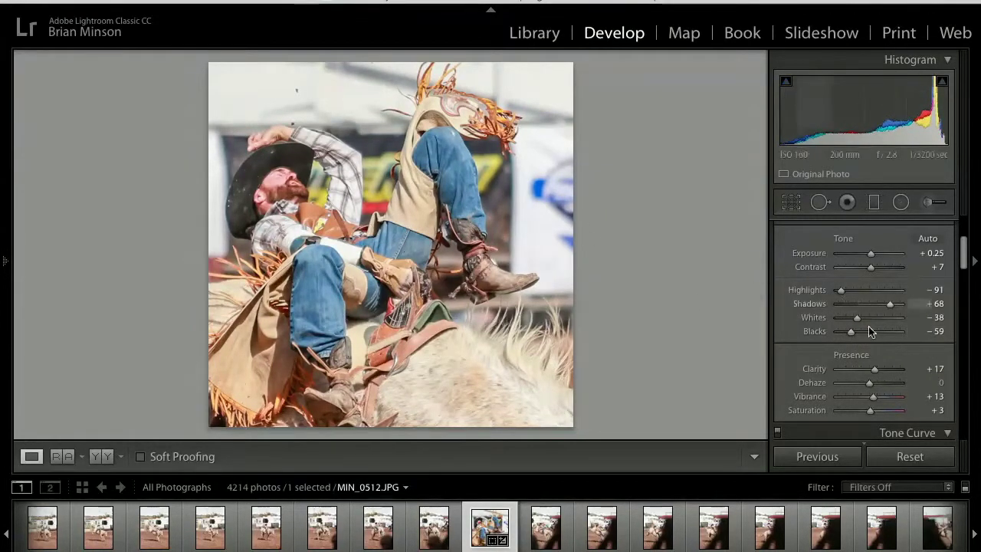
Set the photo's red saturation to −26 and the sharpening amount to 27
{"action": "scroll", "coordinate": [877, 340], "scroll_direction": "down", "scroll_amount": 10}
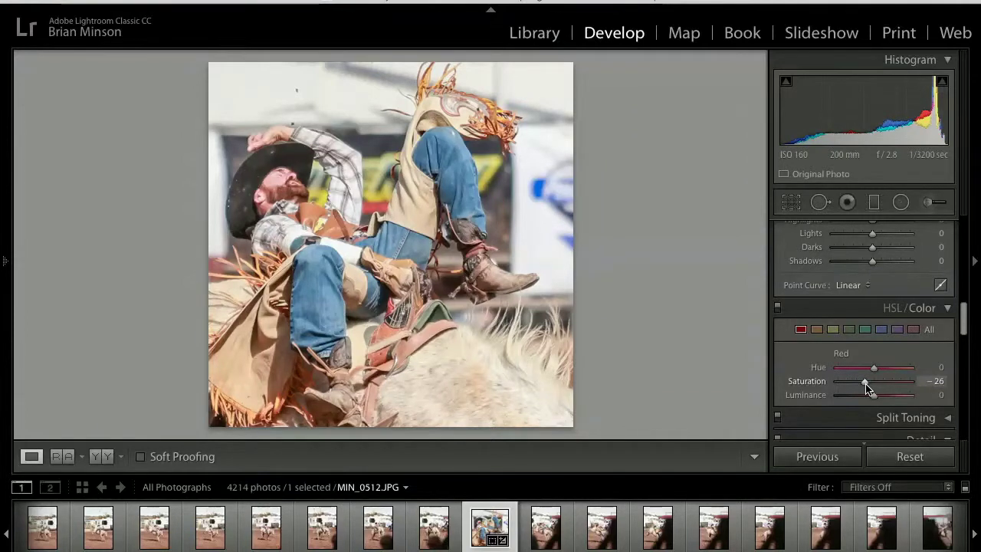
{"action": "scroll", "coordinate": [876, 351], "scroll_direction": "down", "scroll_amount": 10}
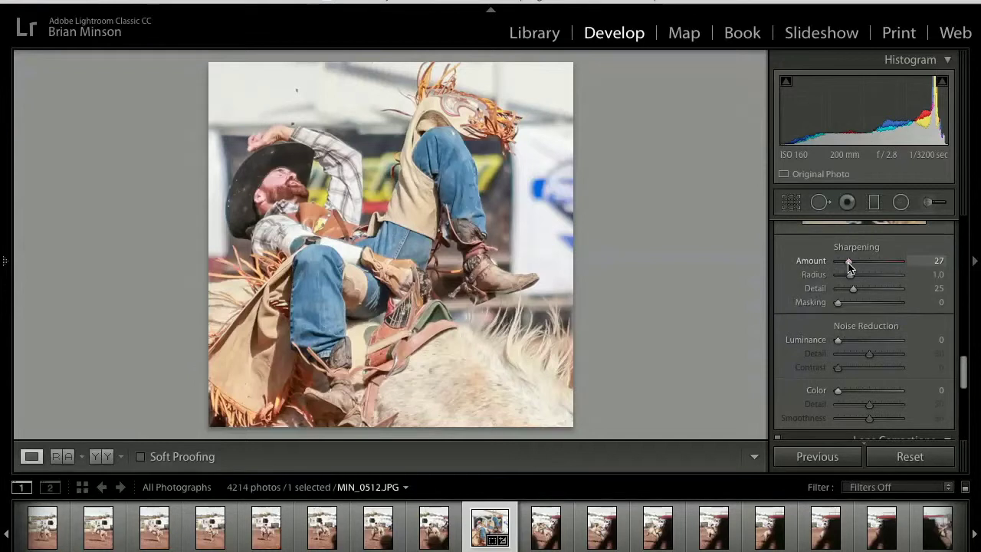
Enable lens profile corrections for MIN_0512.JPG and flag the photo as a pick
{"action": "scroll", "coordinate": [860, 341], "scroll_direction": "down", "scroll_amount": 3}
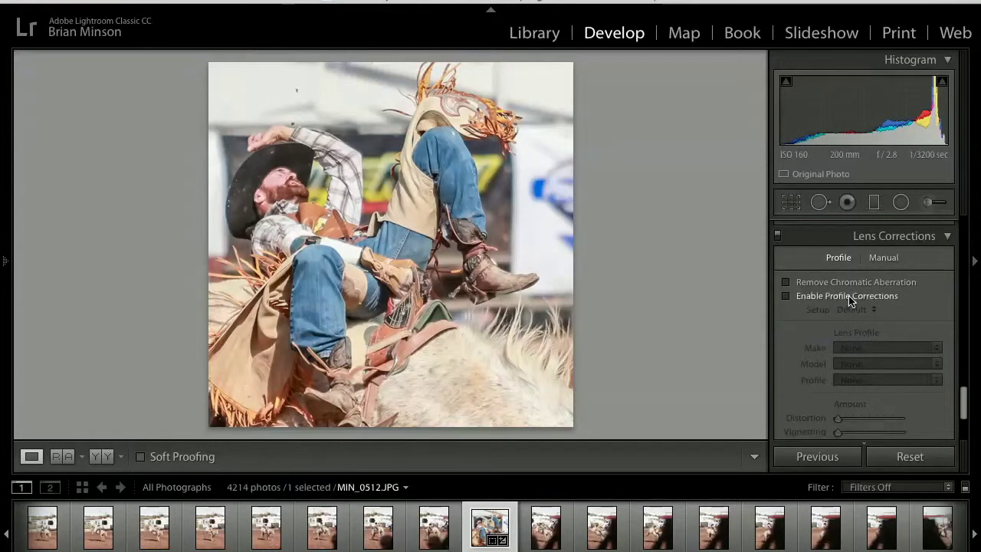
{"action": "left_click", "coordinate": [851, 301]}
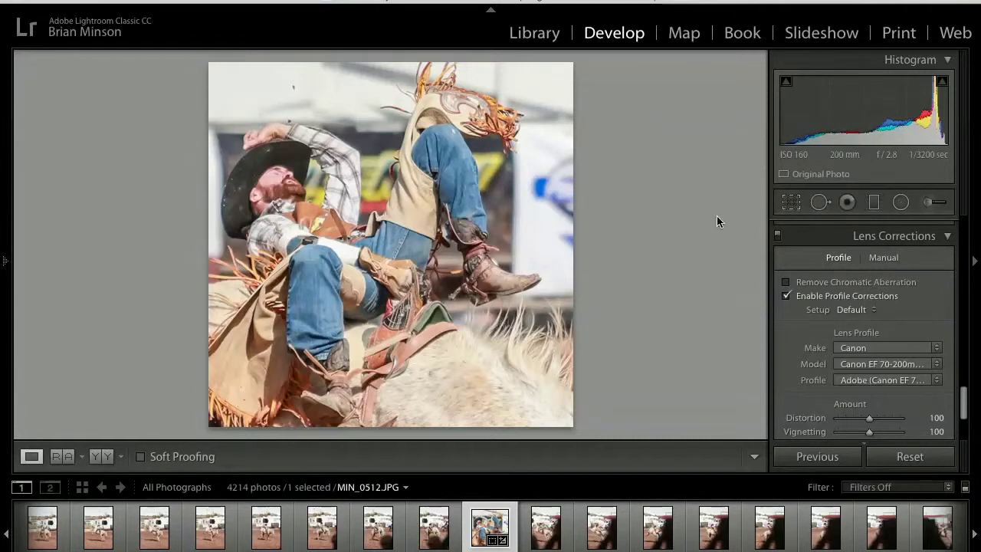
{"action": "key", "text": "p"}
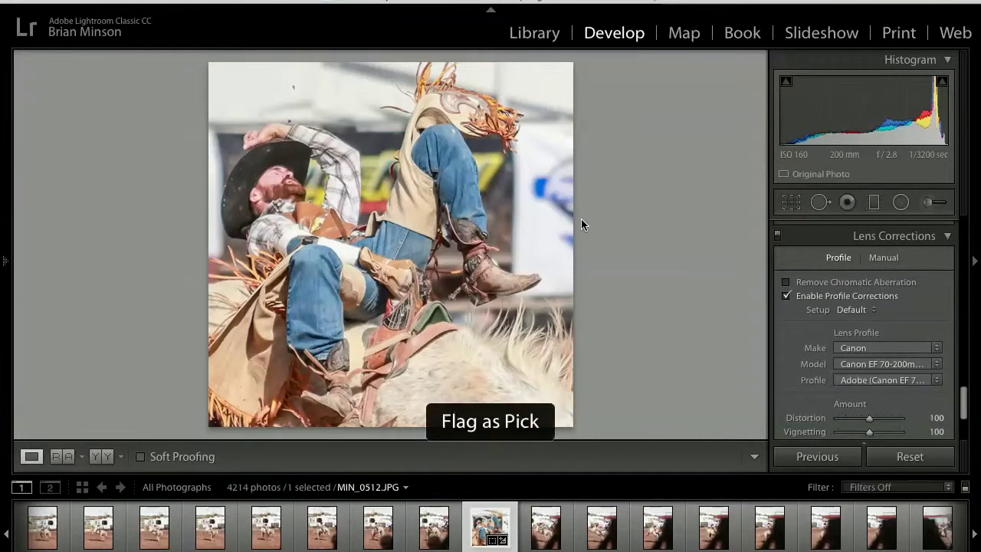
Check the rider's boot up close, then look through the following bronc riding shots for another usable photo
{"action": "left_click", "coordinate": [542, 276]}
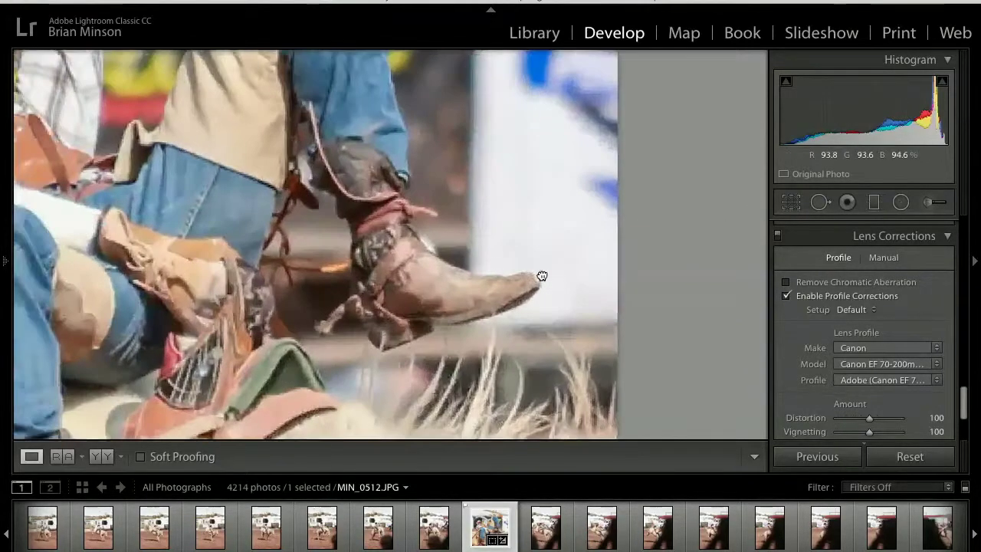
{"action": "left_click", "coordinate": [640, 266]}
{"action": "key", "text": "Right"}
{"action": "key", "text": "Right"}
{"action": "key", "text": "Right"}
{"action": "key", "text": "Right"}
{"action": "key", "text": "Right"}
{"action": "key", "text": "Right"}
{"action": "key", "text": "Right"}
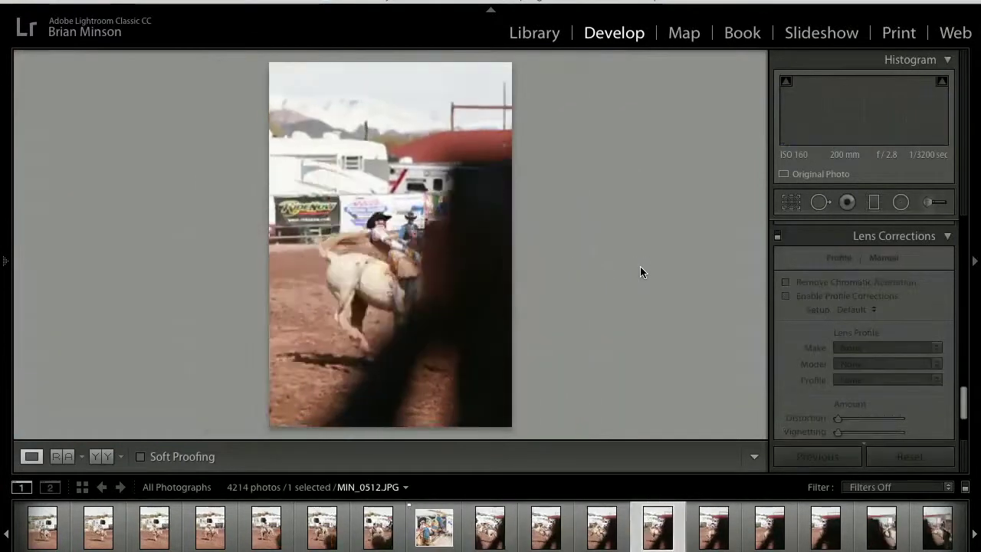
{"action": "key", "text": "Right"}
{"action": "key", "text": "Right"}
{"action": "key", "text": "Right"}
{"action": "key", "text": "Right"}
{"action": "key", "text": "Right"}
{"action": "key", "text": "Right"}
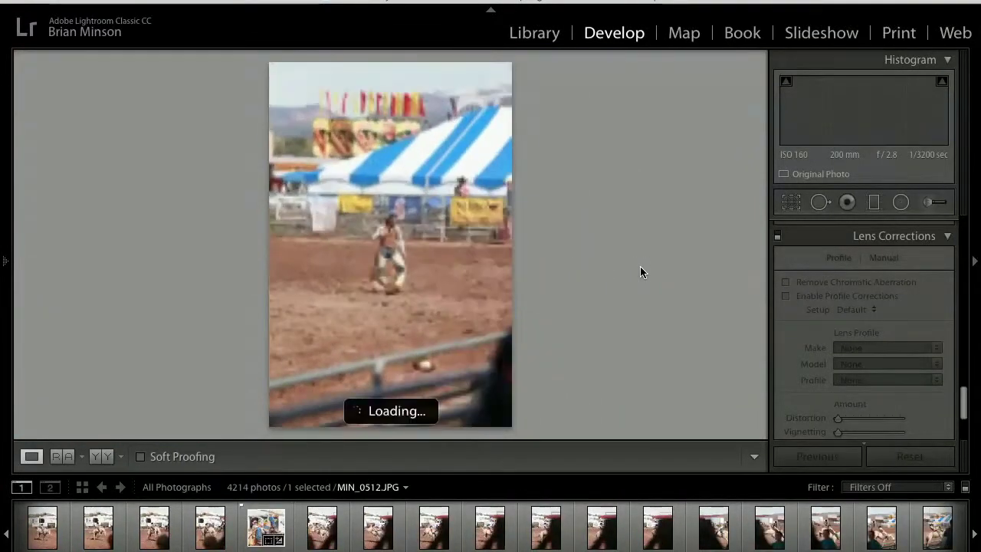
{"action": "key", "text": "Right"}
{"action": "key", "text": "Right"}
{"action": "key", "text": "Right"}
{"action": "key", "text": "Right"}
{"action": "key", "text": "Right"}
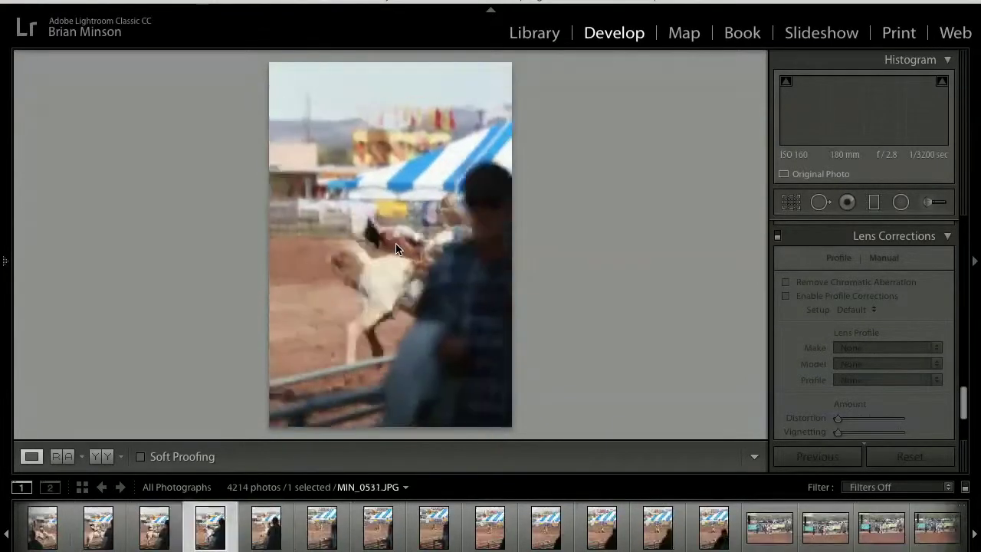
Go back to MIN_0525.JPG and inspect the rider up close for sharpness
{"action": "key", "text": "Left"}
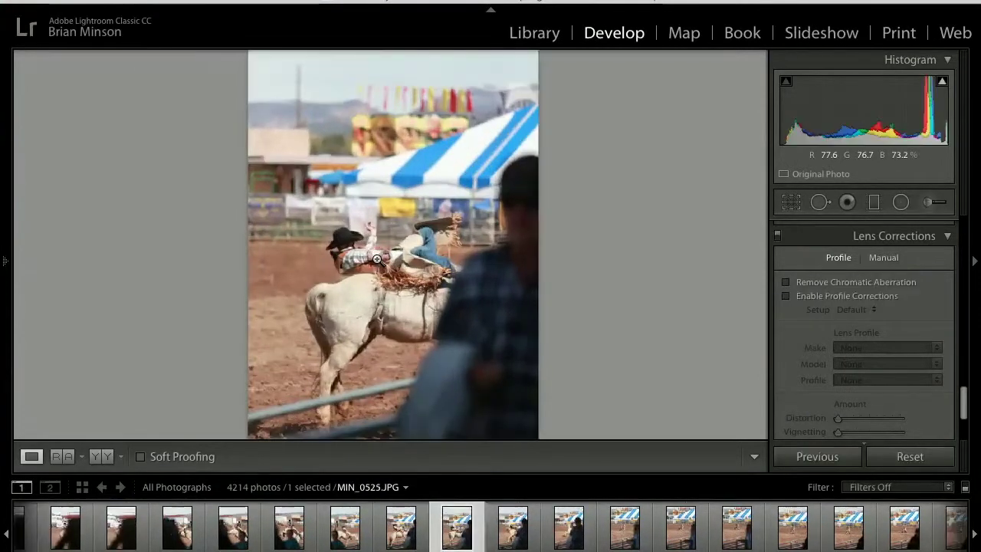
{"action": "left_click", "coordinate": [377, 259]}
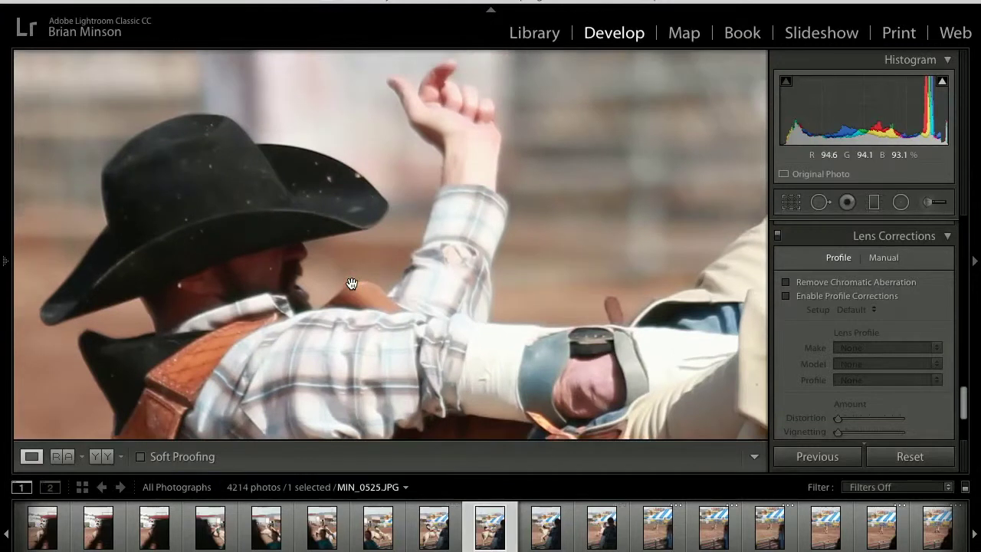
{"action": "left_click", "coordinate": [351, 284]}
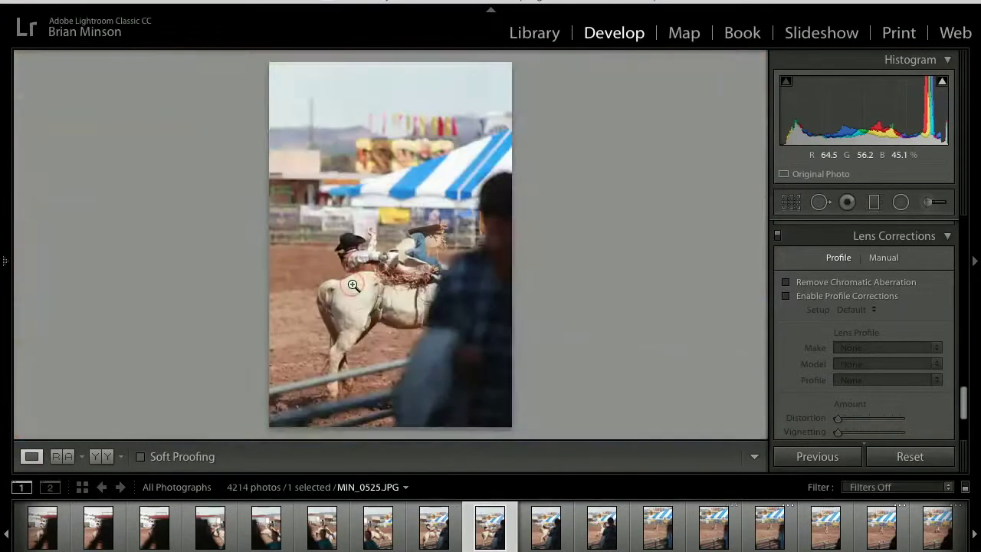
Look through the following photos as far as the award presentation shot MIN_0544.JPG
{"action": "key", "text": "Right"}
{"action": "key", "text": "Right"}
{"action": "key", "text": "Right"}
{"action": "key", "text": "Right"}
{"action": "key", "text": "Right"}
{"action": "key", "text": "Right"}
{"action": "key", "text": "Right"}
{"action": "key", "text": "Right"}
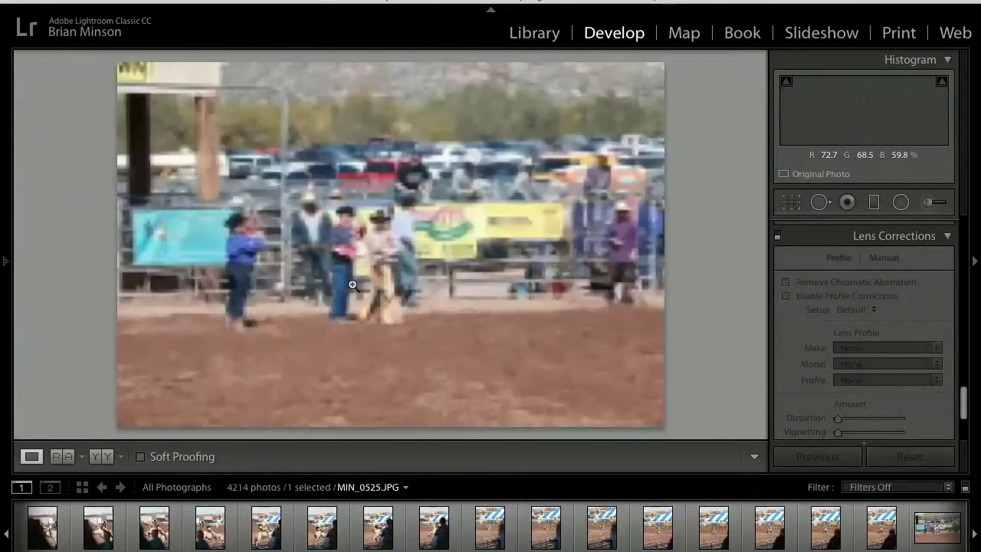
{"action": "key", "text": "Right"}
{"action": "key", "text": "Right"}
{"action": "key", "text": "Right"}
{"action": "key", "text": "Right"}
{"action": "key", "text": "Right"}
{"action": "key", "text": "Right"}
{"action": "key", "text": "Right"}
{"action": "key", "text": "Right"}
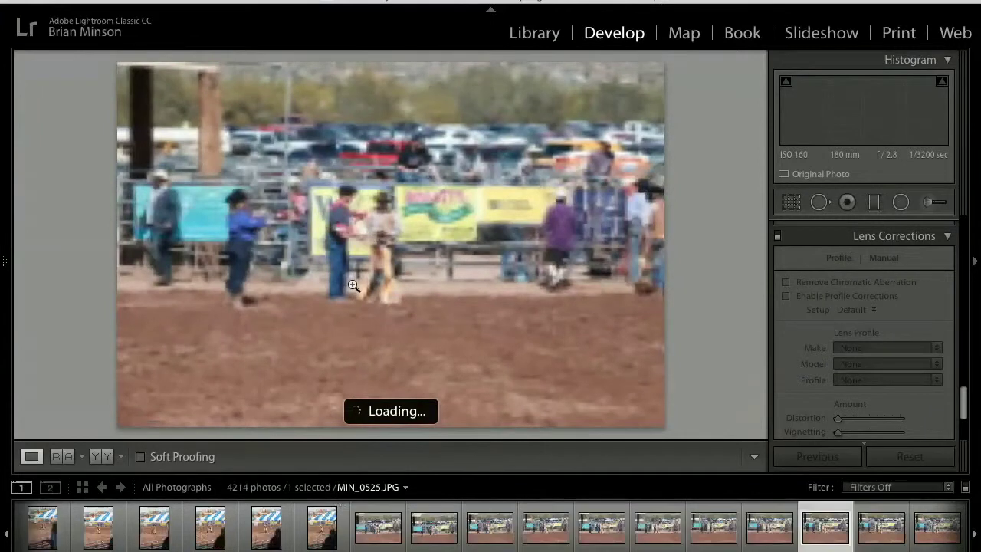
{"action": "key", "text": "shift+Tab"}
{"action": "key", "text": "shift+Tab"}
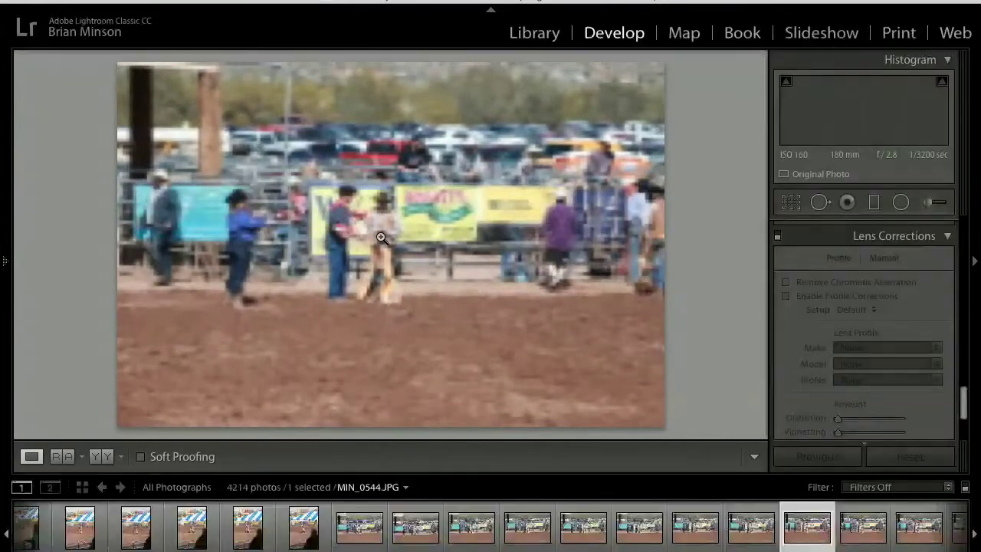
Compare the award presentation shots up close and settle on MIN_0542.JPG, with the full frame in view
{"action": "left_click", "coordinate": [379, 215]}
{"action": "left_click", "coordinate": [379, 212]}
{"action": "left_click", "coordinate": [379, 213]}
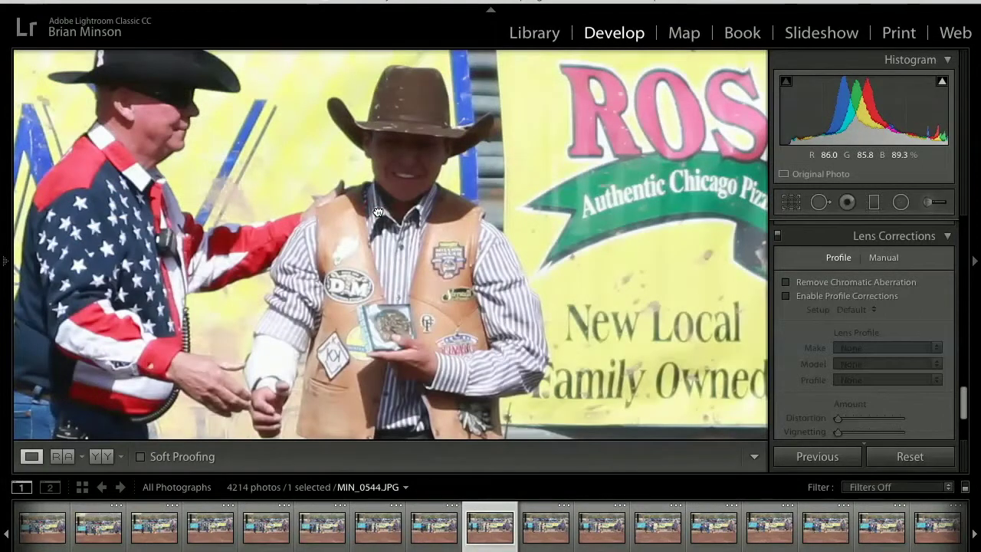
{"action": "key", "text": "Left"}
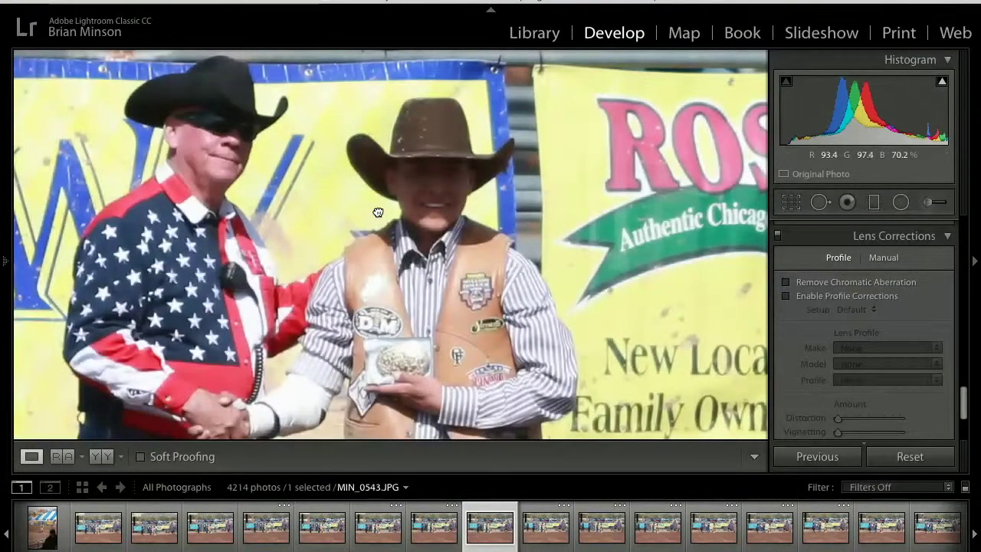
{"action": "left_click", "coordinate": [378, 212]}
{"action": "left_click", "coordinate": [378, 212]}
{"action": "key", "text": "Left"}
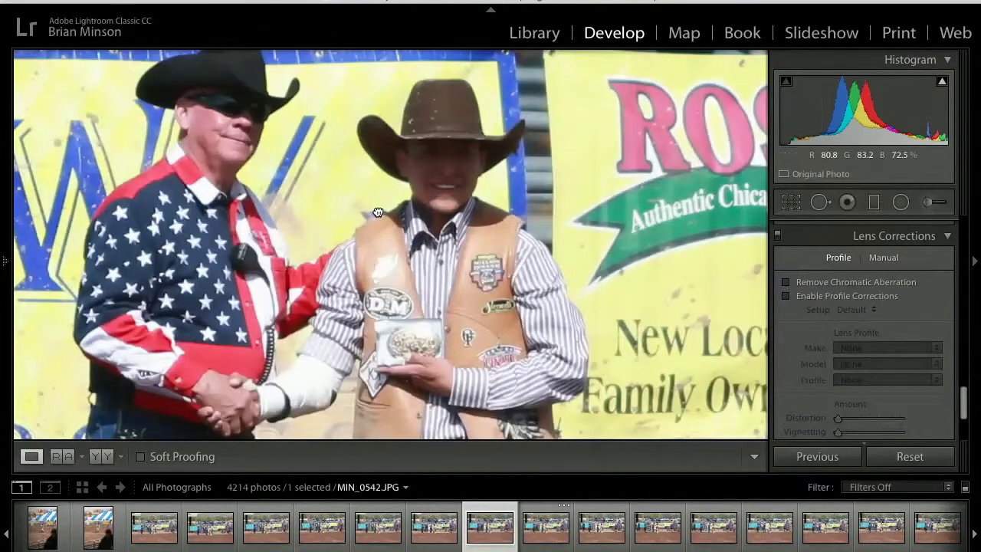
{"action": "left_click", "coordinate": [449, 199]}
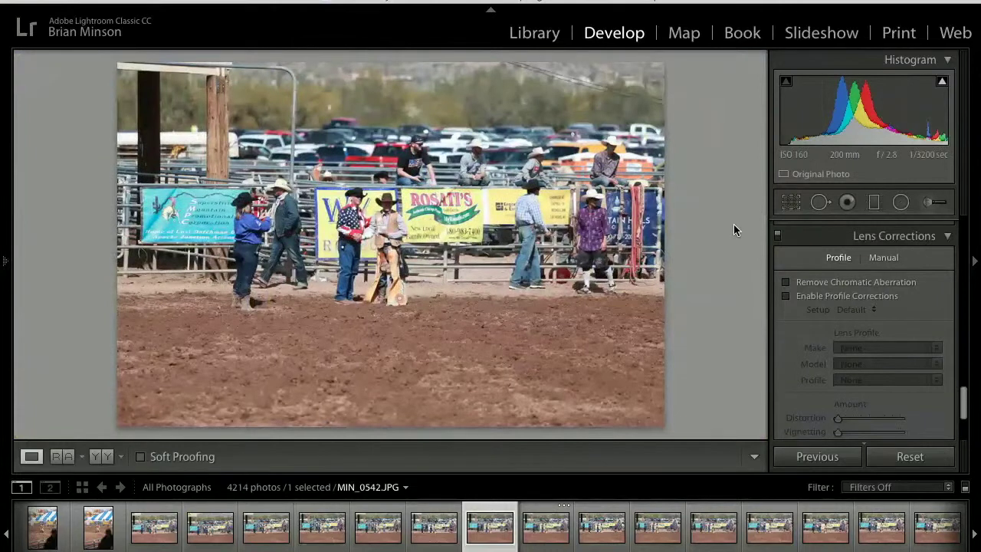
{"action": "key", "text": "Right"}
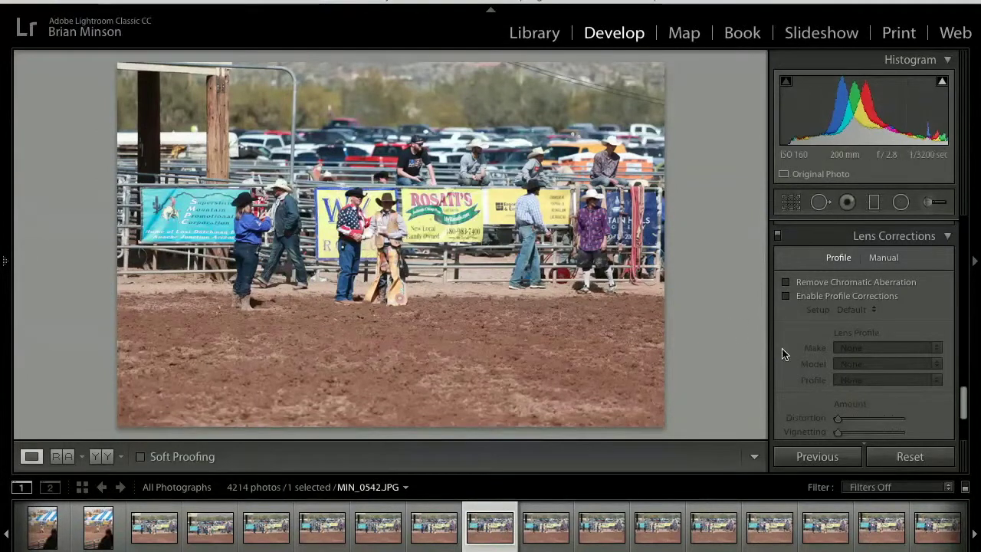
Apply automatic tone adjustments to MIN_0542.JPG
{"action": "scroll", "coordinate": [782, 350], "scroll_direction": "up", "scroll_amount": 5}
{"action": "scroll", "coordinate": [923, 353], "scroll_direction": "up", "scroll_amount": 3}
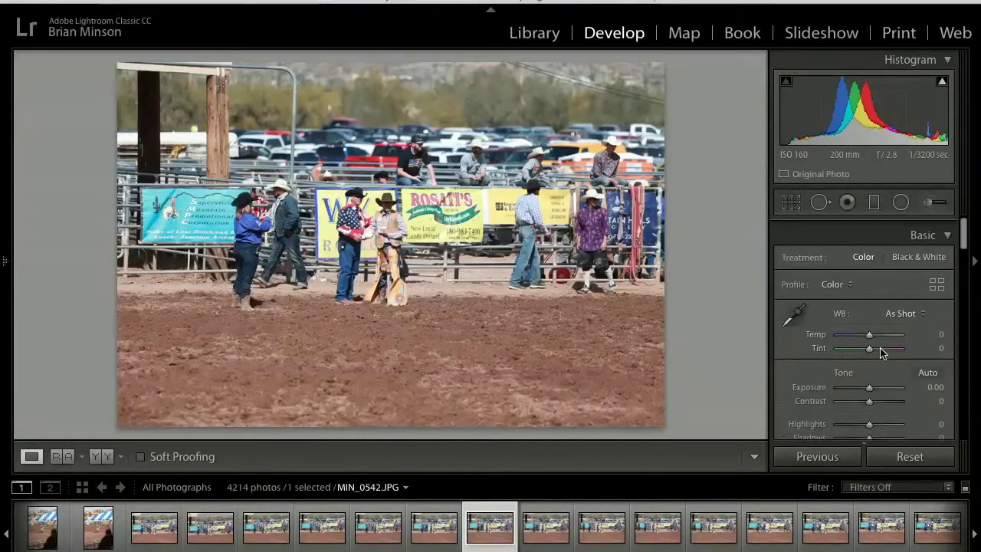
{"action": "left_click", "coordinate": [927, 364]}
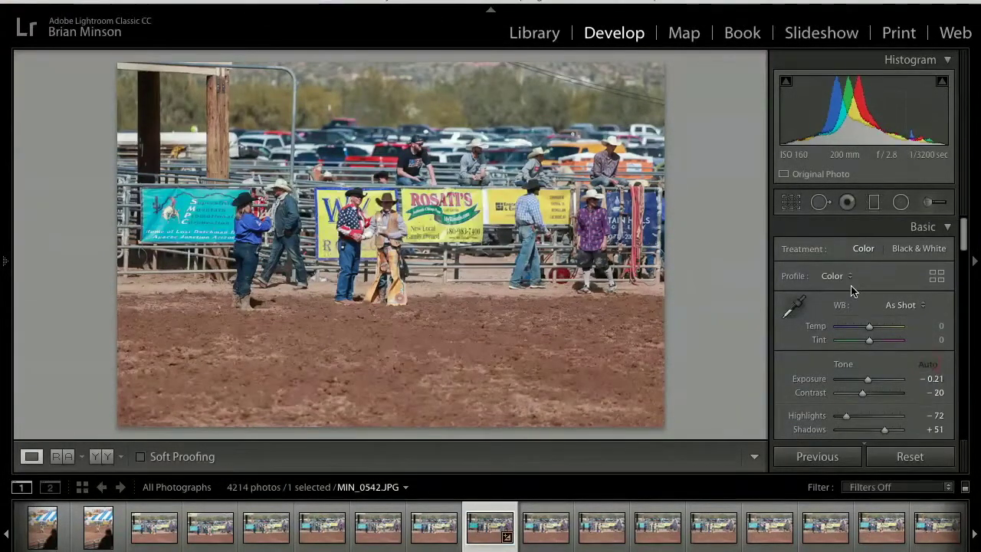
Crop the photo to a 1 x 1 square around the two men shaking hands, placing them slightly right of centre
{"action": "left_click", "coordinate": [791, 202]}
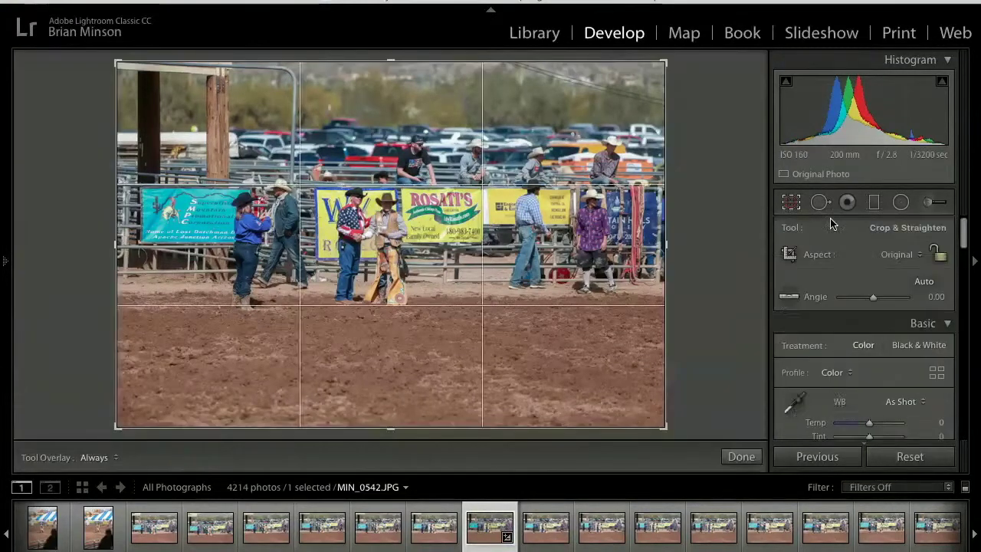
{"action": "left_click", "coordinate": [895, 253]}
{"action": "left_click", "coordinate": [890, 283]}
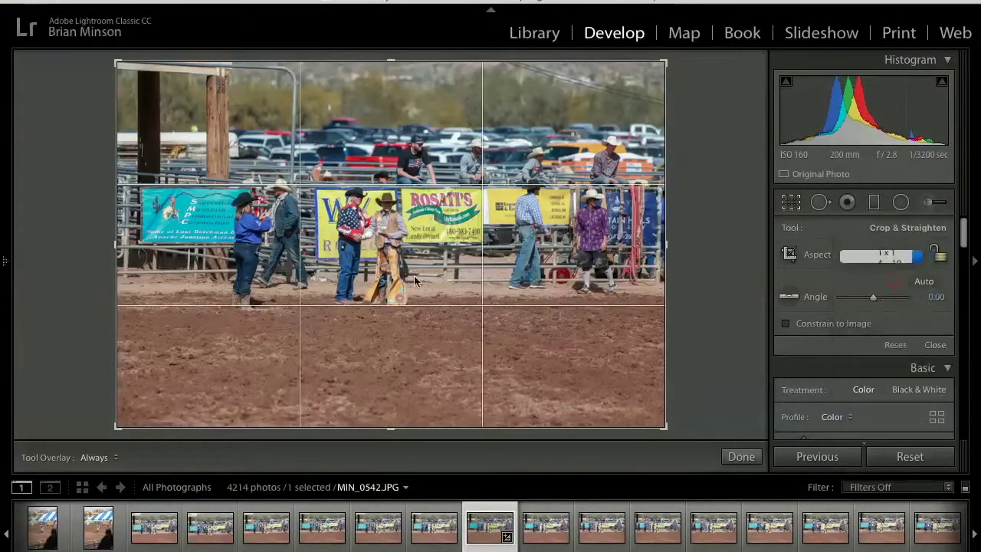
{"action": "left_click_drag", "start_coordinate": [573, 62], "coordinate": [450, 152]}
{"action": "left_click_drag", "start_coordinate": [429, 192], "coordinate": [300, 348]}
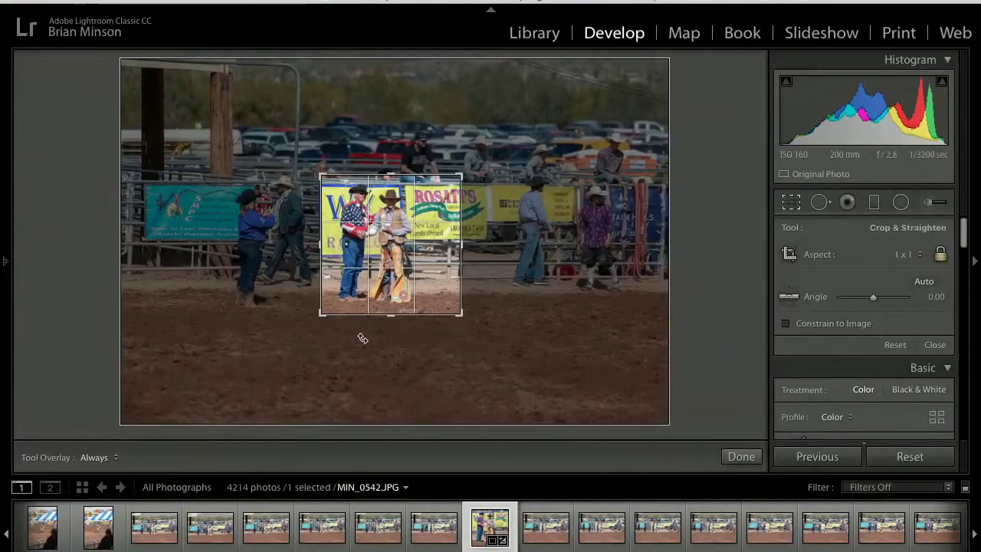
{"action": "left_click_drag", "start_coordinate": [391, 252], "coordinate": [412, 252]}
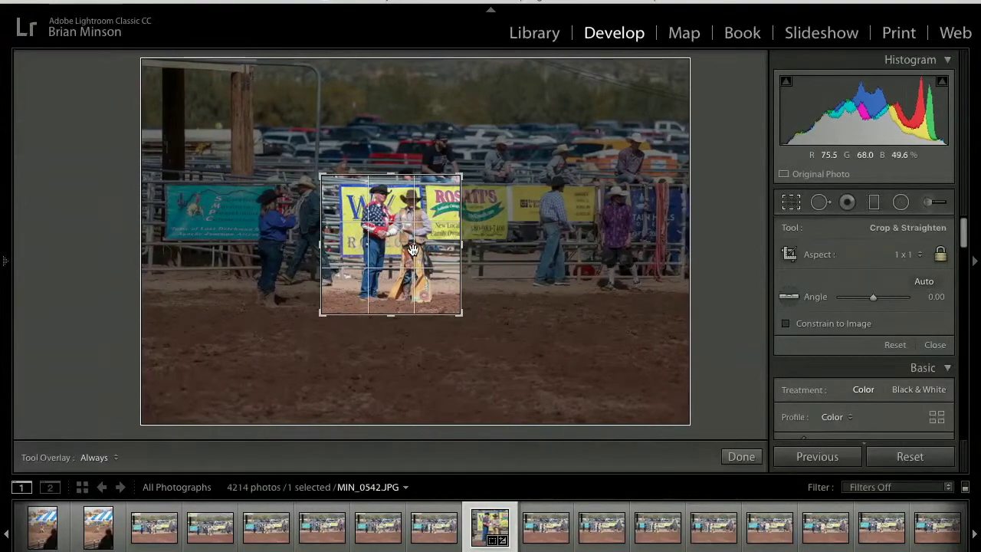
{"action": "key", "text": "Return"}
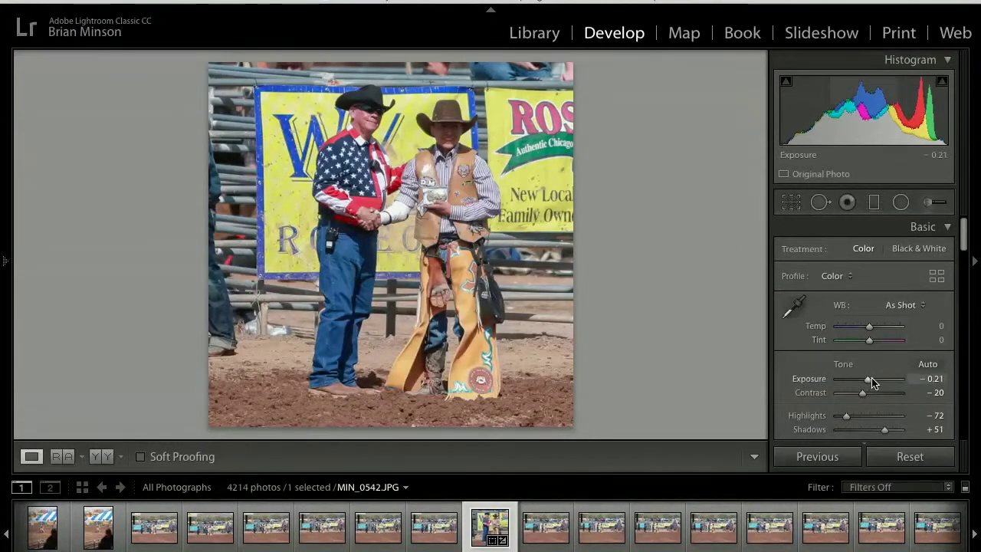
Set the cropped photo's Exposure to +0.15, Shadows to +92 and Contrast to 0
{"action": "left_click_drag", "start_coordinate": [866, 380], "coordinate": [869, 380]}
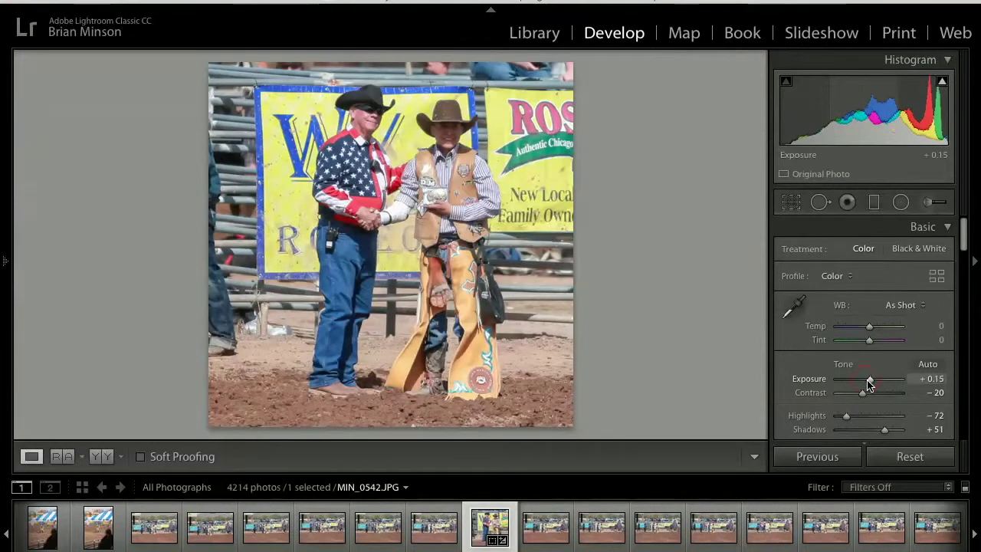
{"action": "left_click_drag", "start_coordinate": [884, 430], "coordinate": [898, 429]}
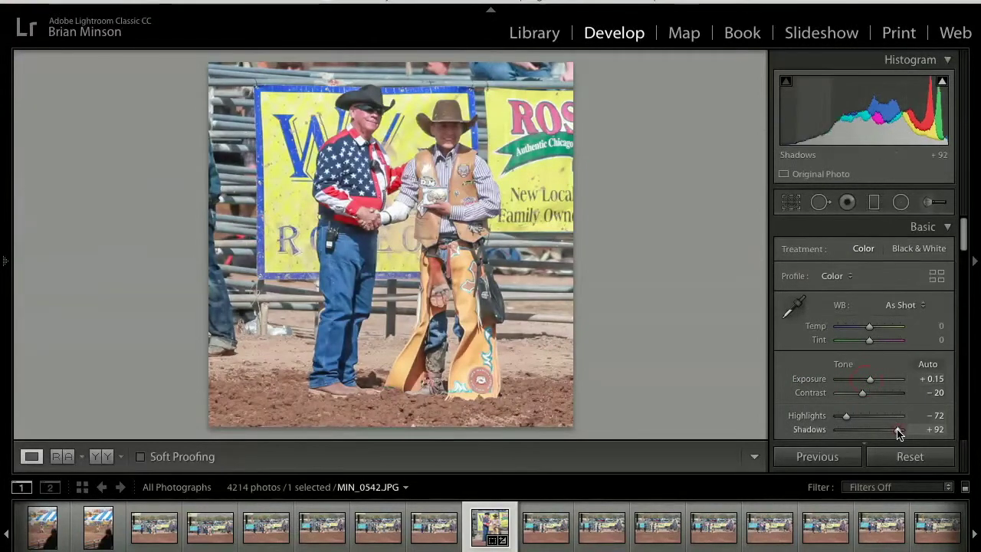
{"action": "left_click_drag", "start_coordinate": [863, 393], "coordinate": [870, 394]}
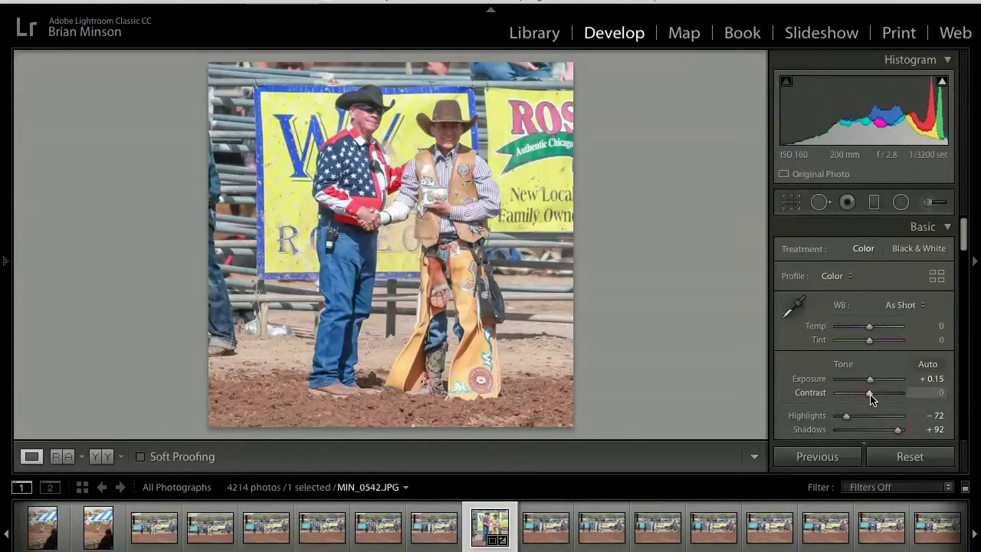
{"action": "scroll", "coordinate": [871, 398], "scroll_direction": "down", "scroll_amount": 2}
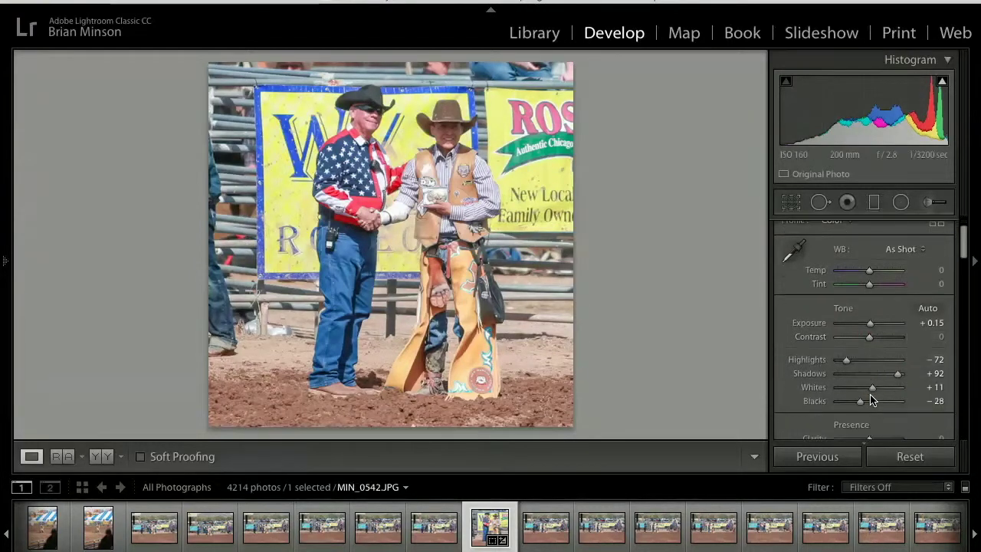
Set the handshake photo's Clarity to +26 and sharpening Amount to 33, and flag it as a pick
{"action": "scroll", "coordinate": [870, 399], "scroll_direction": "down", "scroll_amount": 1}
{"action": "left_click_drag", "start_coordinate": [870, 407], "coordinate": [880, 411]}
{"action": "scroll", "coordinate": [879, 410], "scroll_direction": "down", "scroll_amount": 8}
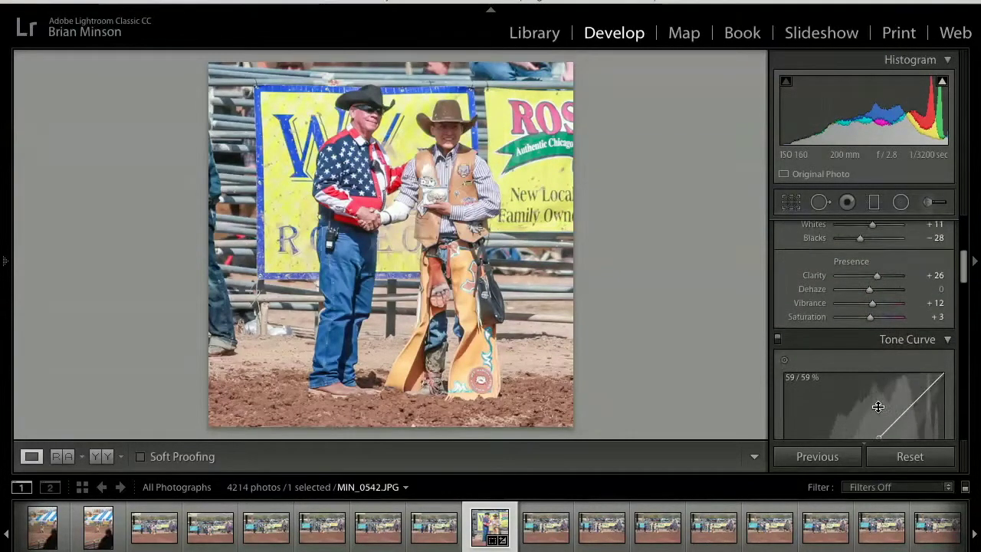
{"action": "scroll", "coordinate": [878, 407], "scroll_direction": "down", "scroll_amount": 10}
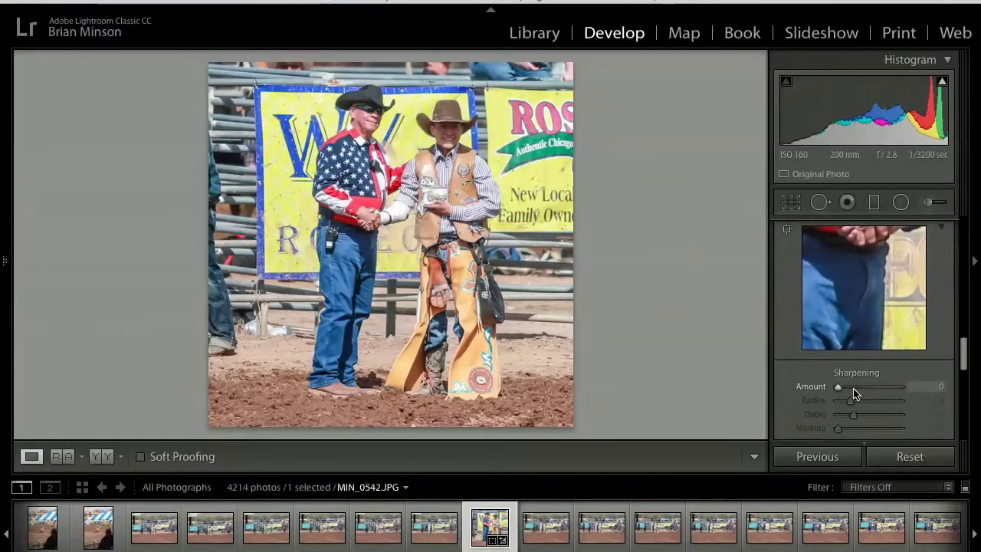
{"action": "left_click", "coordinate": [851, 387]}
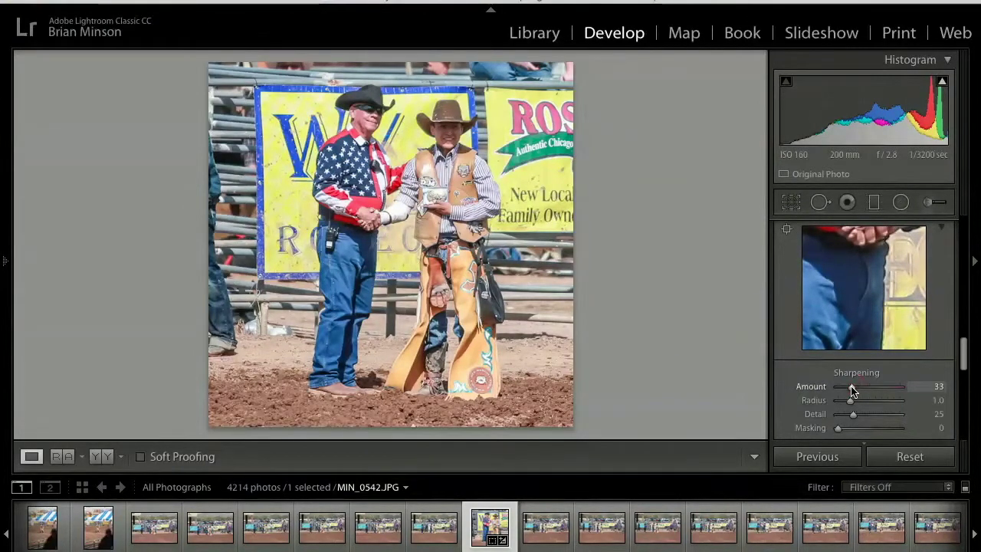
{"action": "key", "text": "p"}
Look through the remaining award presentation shots after MIN_0542.JPG, up to the first frames of the man in the blue outfit
{"action": "key", "text": "Right"}
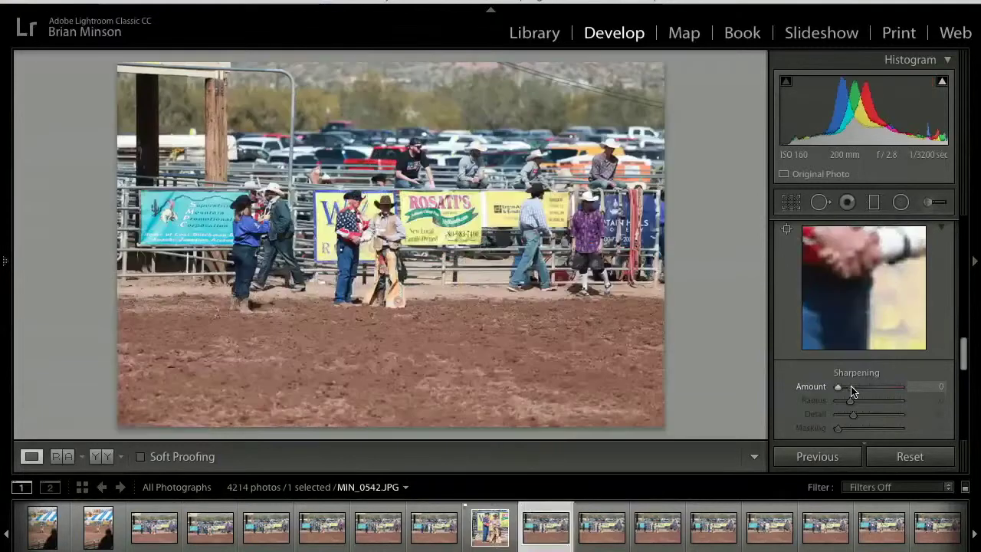
{"action": "key", "text": "Right"}
{"action": "key", "text": "Right"}
{"action": "key", "text": "Right"}
{"action": "key", "text": "Right"}
{"action": "key", "text": "Right"}
{"action": "key", "text": "Right"}
{"action": "key", "text": "Right"}
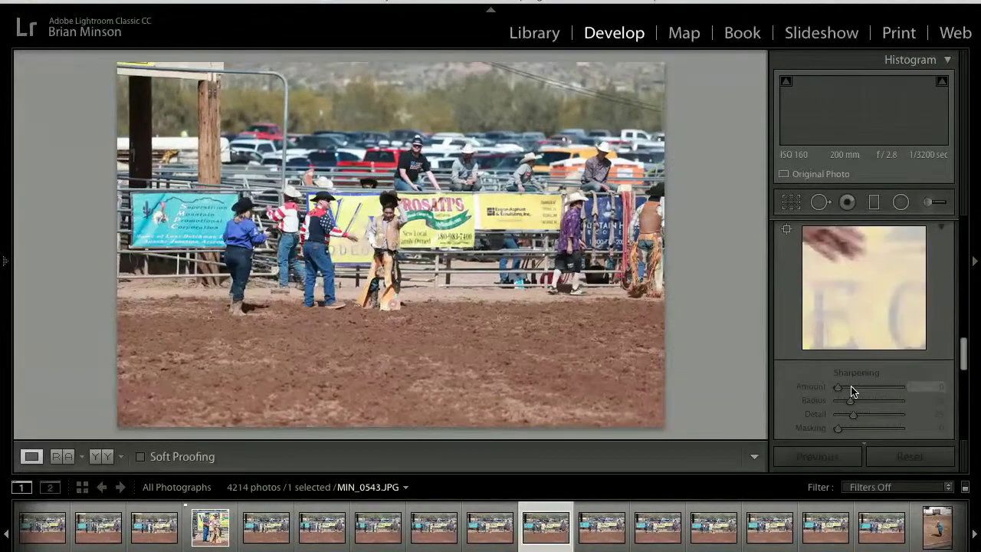
{"action": "key", "text": "Right"}
{"action": "key", "text": "Right"}
{"action": "key", "text": "Right"}
{"action": "key", "text": "Right"}
{"action": "key", "text": "Right"}
{"action": "key", "text": "Right"}
{"action": "key", "text": "Right"}
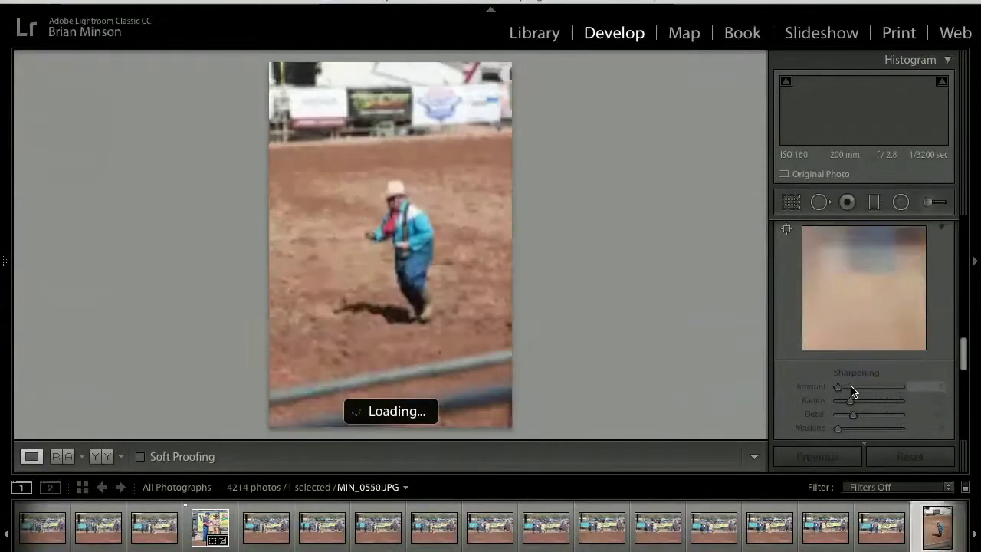
Review the vertical shots of the man in the turquoise shirt and baggy blue trousers, through MIN_0560.JPG
{"action": "key", "text": "Right"}
{"action": "key", "text": "Right"}
{"action": "key", "text": "Right"}
{"action": "key", "text": "Right"}
{"action": "key", "text": "Right"}
{"action": "key", "text": "Right"}
{"action": "key", "text": "Right"}
{"action": "key", "text": "Right"}
{"action": "key", "text": "Right"}
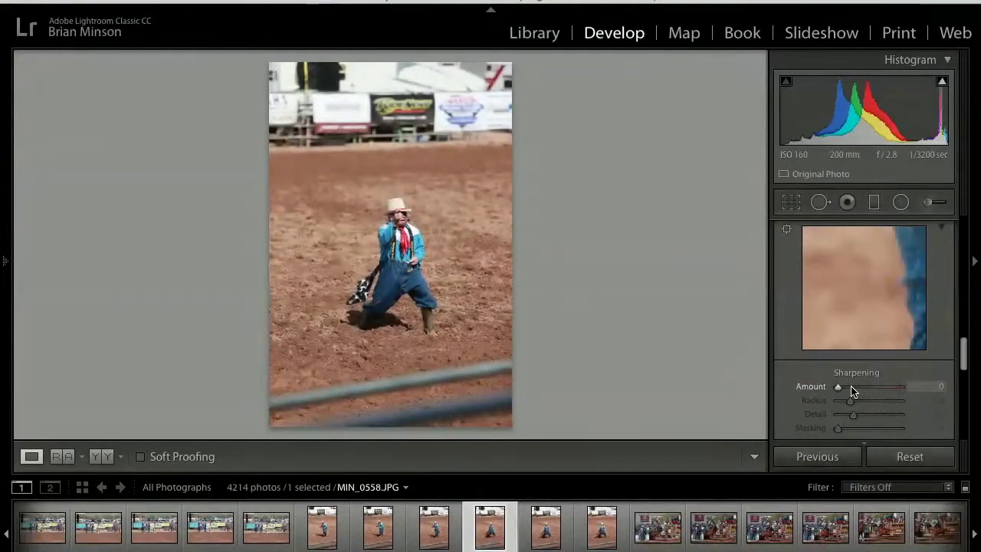
{"action": "key", "text": "Right"}
{"action": "key", "text": "Right"}
{"action": "key", "text": "Right"}
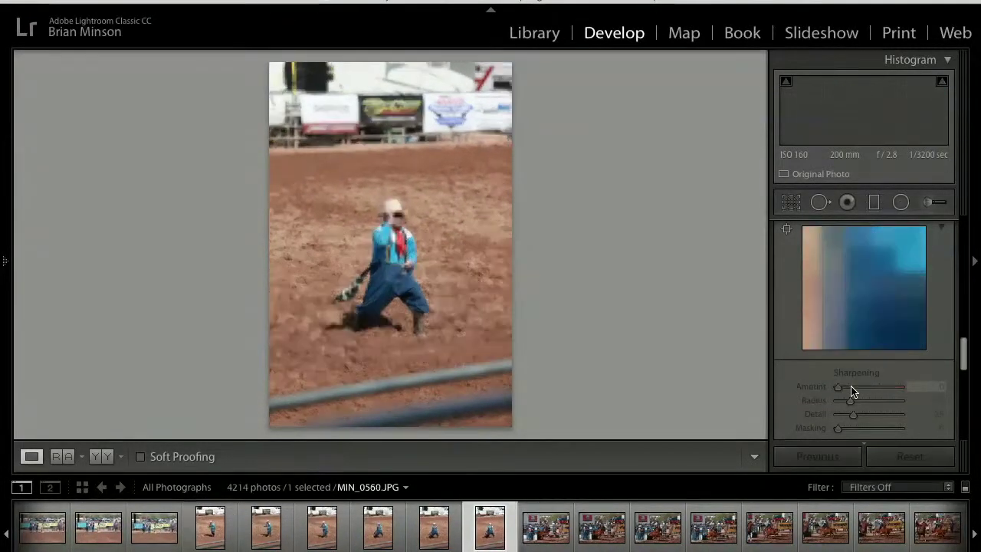
Review the steer wrestling run from the chute to the chase past the Wrangler banner, through MIN_0570.JPG
{"action": "key", "text": "Right"}
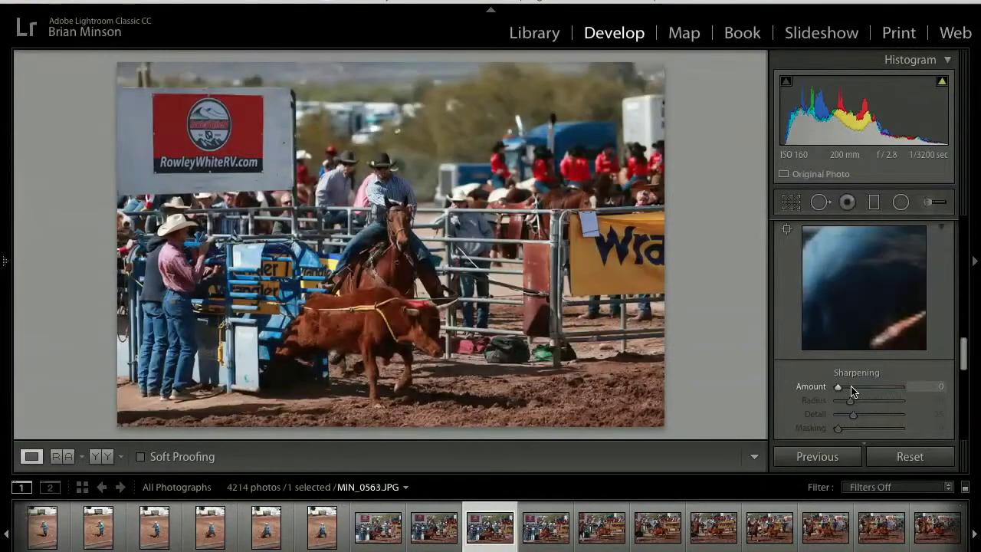
{"action": "key", "text": "Right"}
{"action": "key", "text": "Right"}
{"action": "key", "text": "Right"}
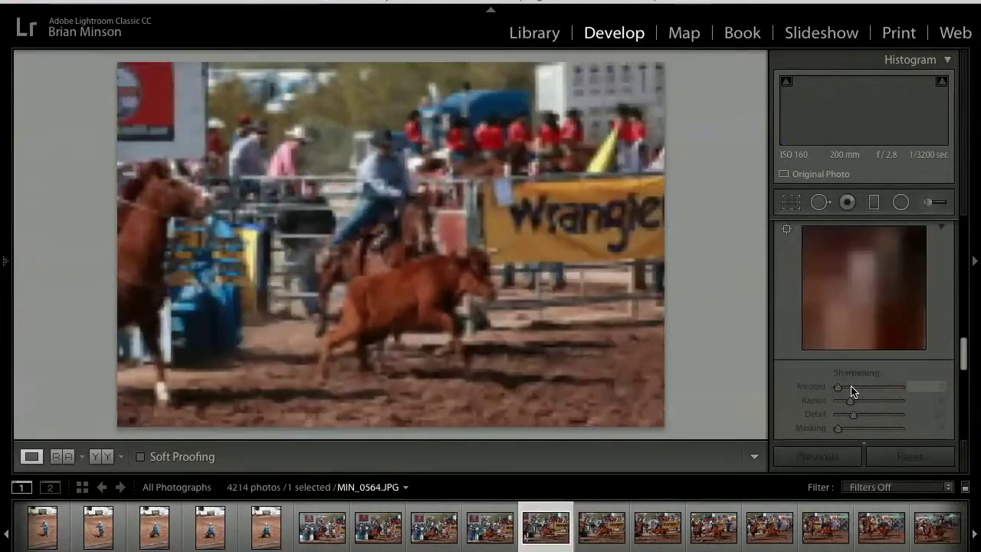
{"action": "key", "text": "Right"}
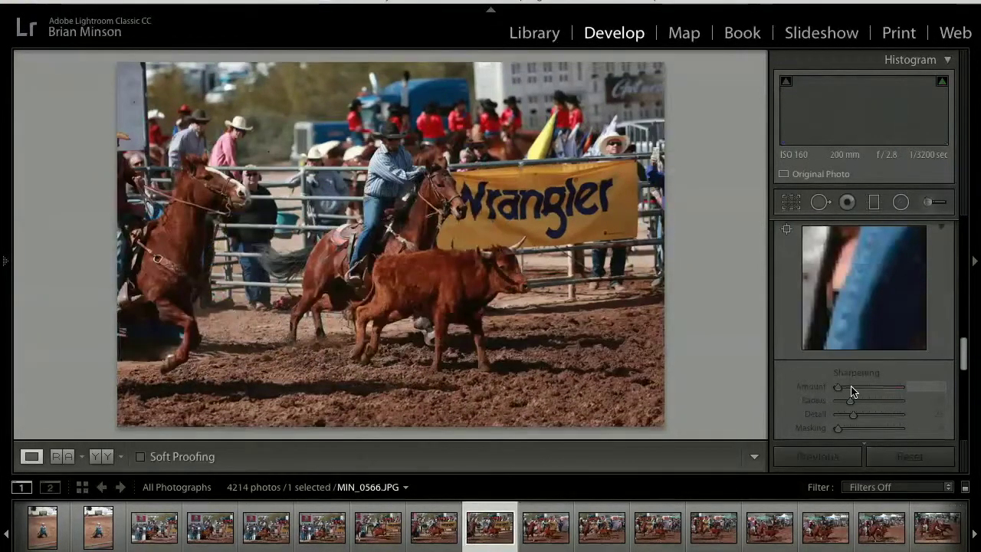
{"action": "key", "text": "Right"}
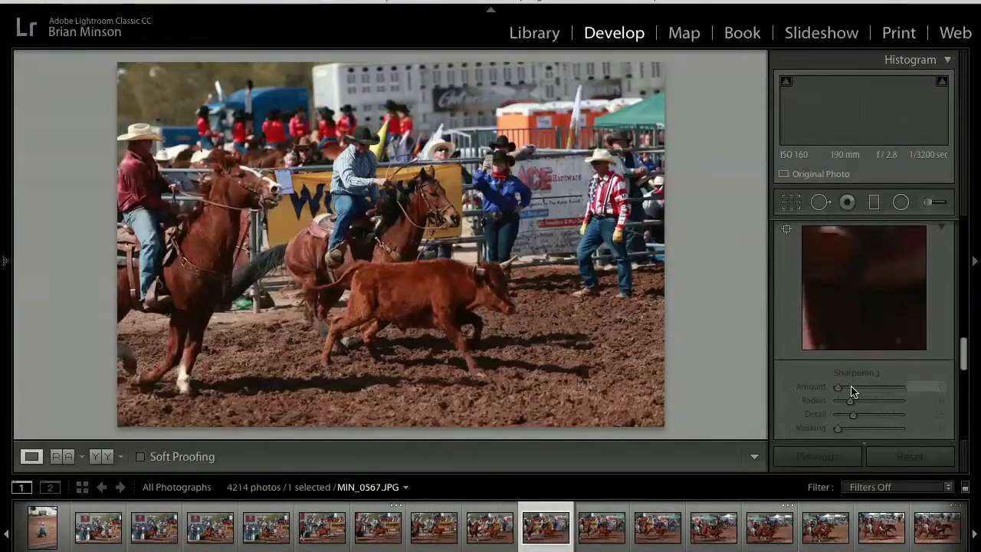
{"action": "key", "text": "Right"}
{"action": "key", "text": "Right"}
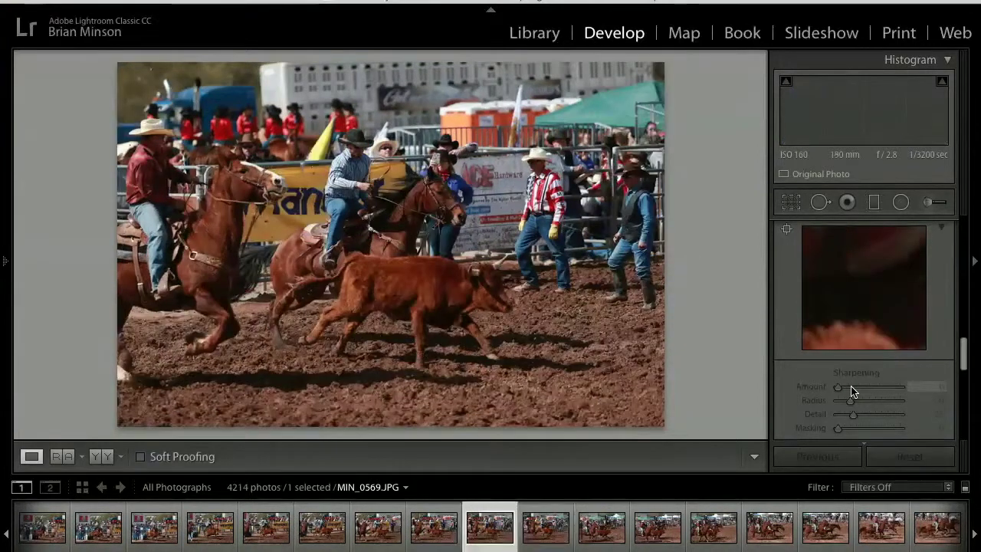
{"action": "key", "text": "Right"}
{"action": "key", "text": "Right"}
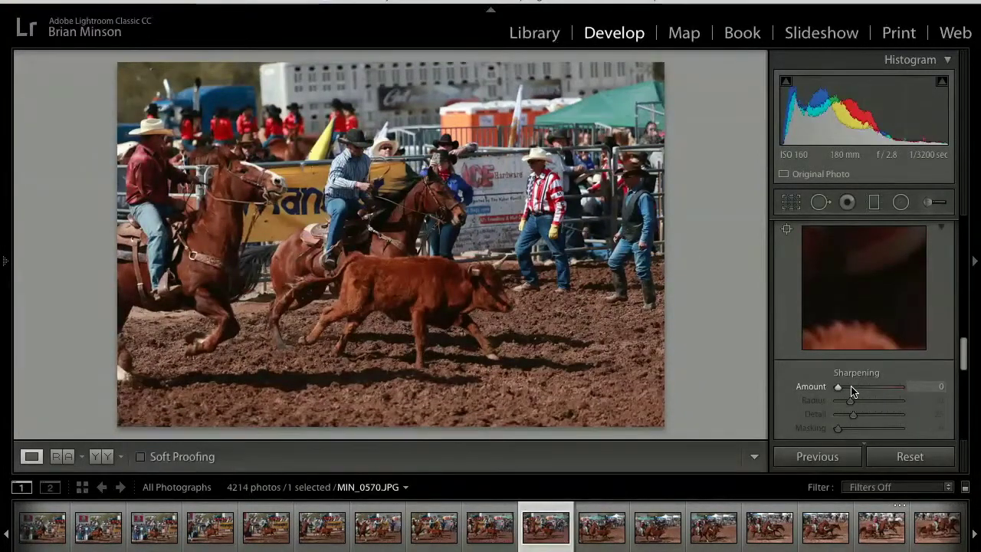
Examine the following frames of the two riders beside the steer and the dismount, through MIN_0578.JPG
{"action": "key", "text": "Right"}
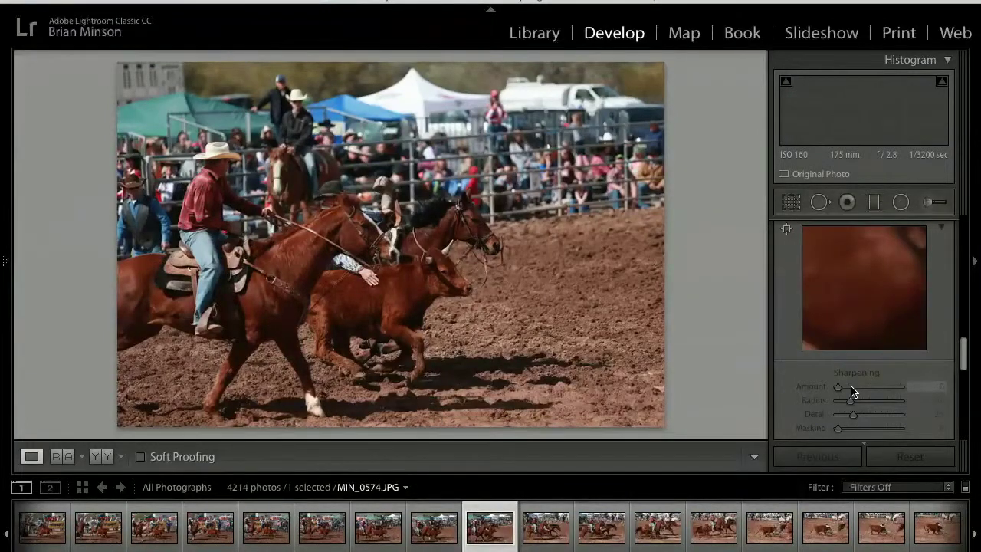
{"action": "key", "text": "Right"}
{"action": "key", "text": "Right"}
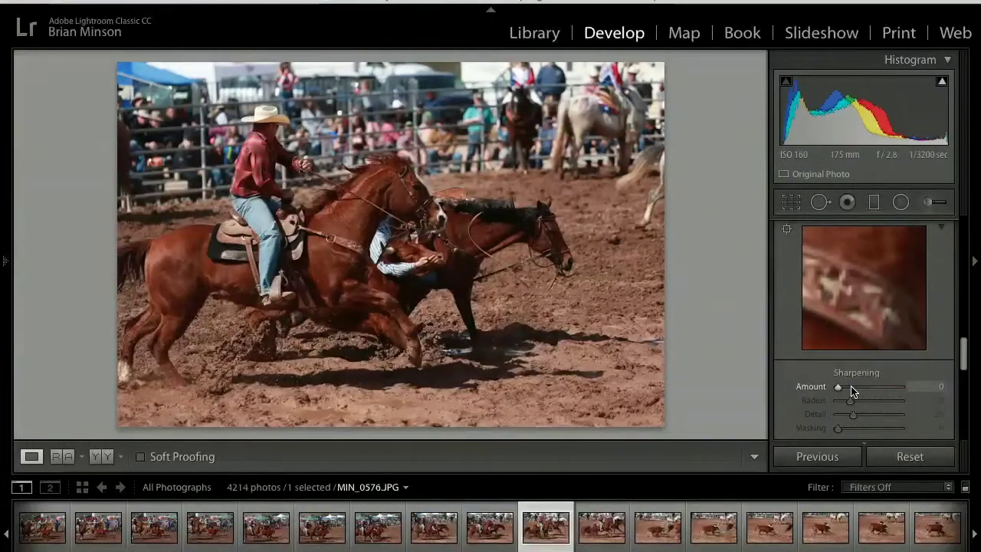
{"action": "key", "text": "Right"}
{"action": "key", "text": "Right"}
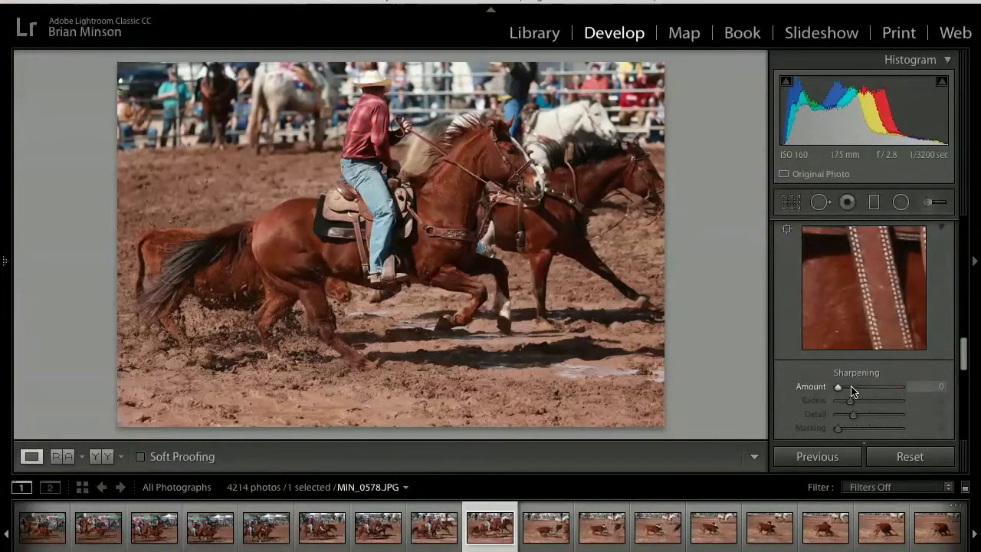
Go to the shot of the cowboy gripping the steer, MIN_0581.JPG, and check the sharpness of his face up close
{"action": "key", "text": "Right"}
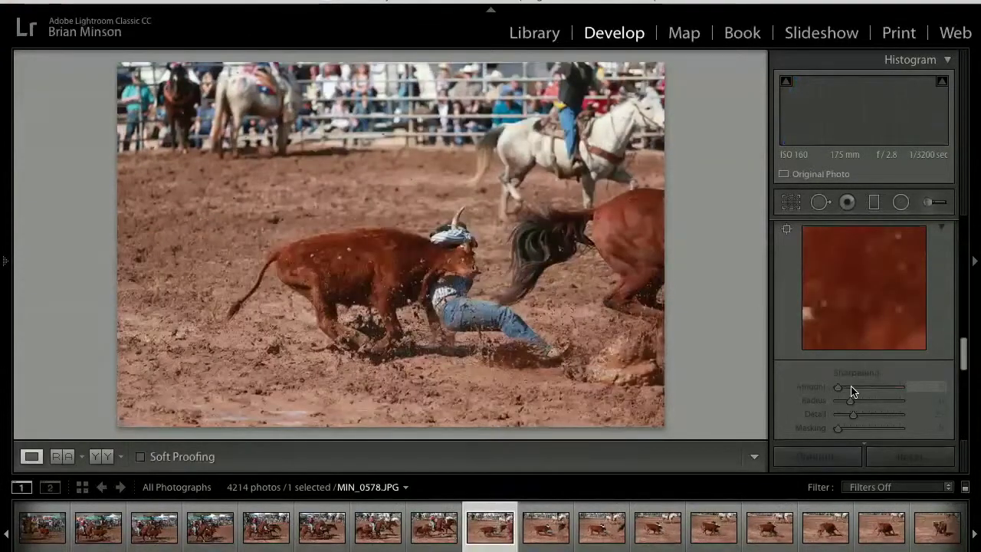
{"action": "key", "text": "Right"}
{"action": "key", "text": "Right"}
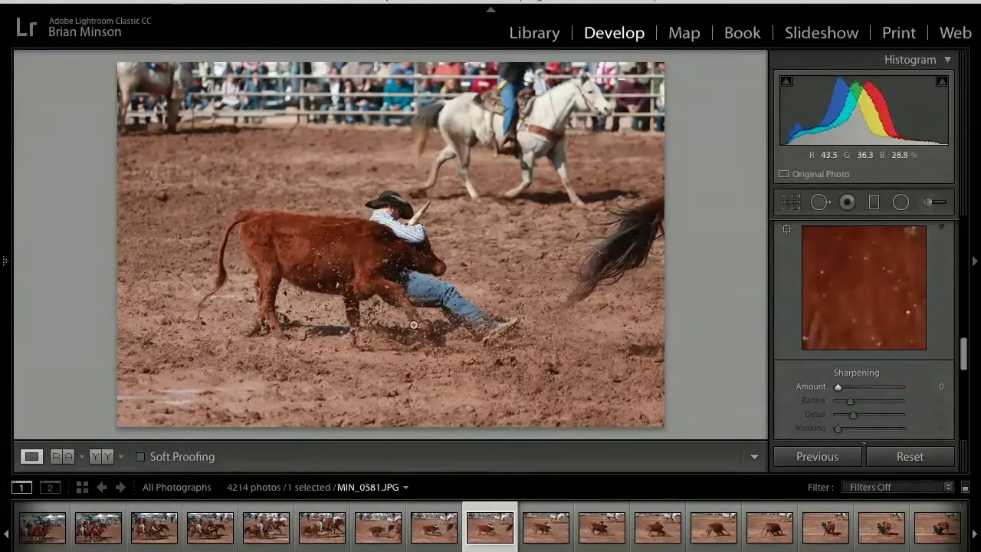
{"action": "left_click", "coordinate": [421, 256]}
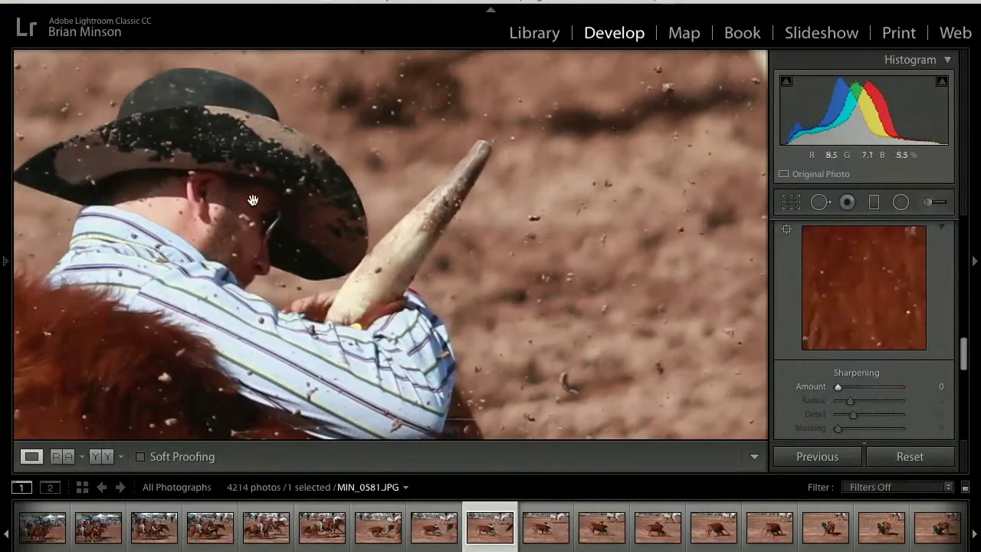
{"action": "left_click", "coordinate": [283, 309]}
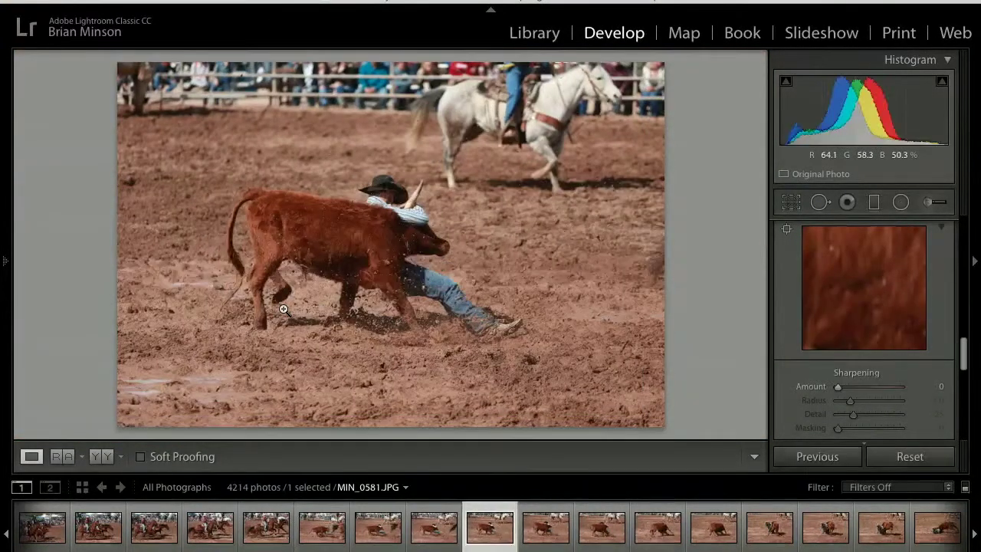
Review the takedown frames as the cowboy twists the steer to the ground, through MIN_0590.JPG
{"action": "key", "text": "Right"}
{"action": "key", "text": "Right"}
{"action": "key", "text": "Right"}
{"action": "key", "text": "Right"}
{"action": "key", "text": "Right"}
{"action": "key", "text": "Right"}
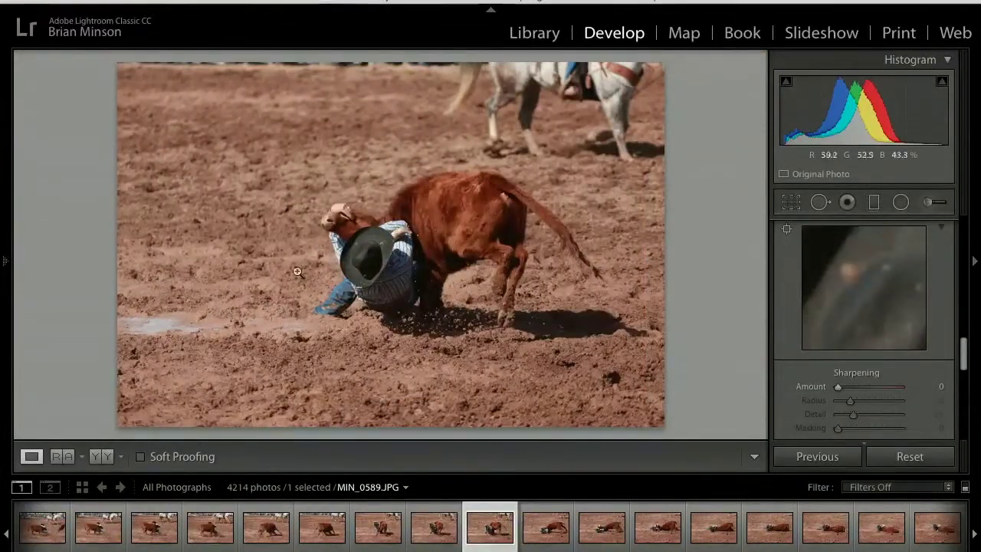
{"action": "key", "text": "Right"}
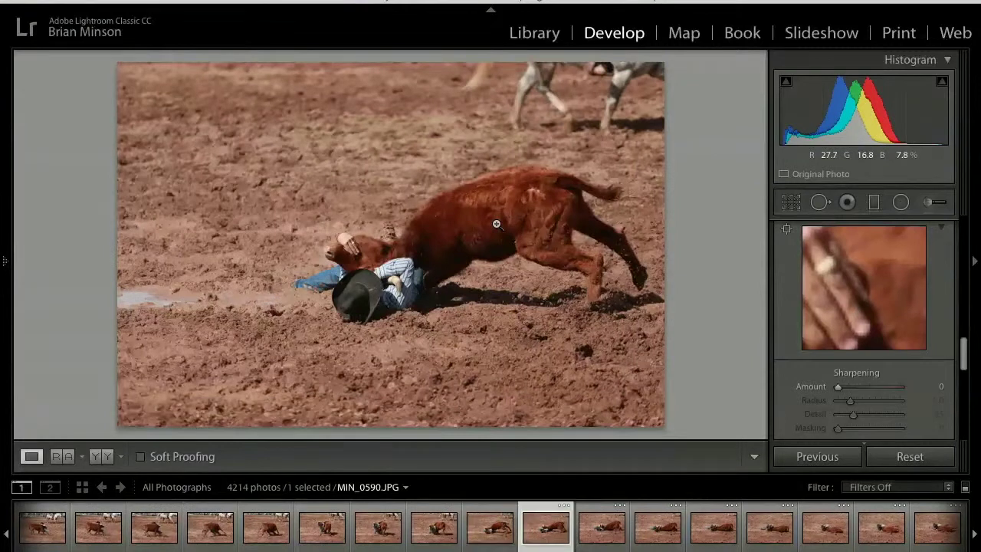
Review the frames of the cowboy holding the steer on the ground until he kneels behind it in MIN_0602.JPG
{"action": "key", "text": "Right"}
{"action": "key", "text": "Right"}
{"action": "key", "text": "Right"}
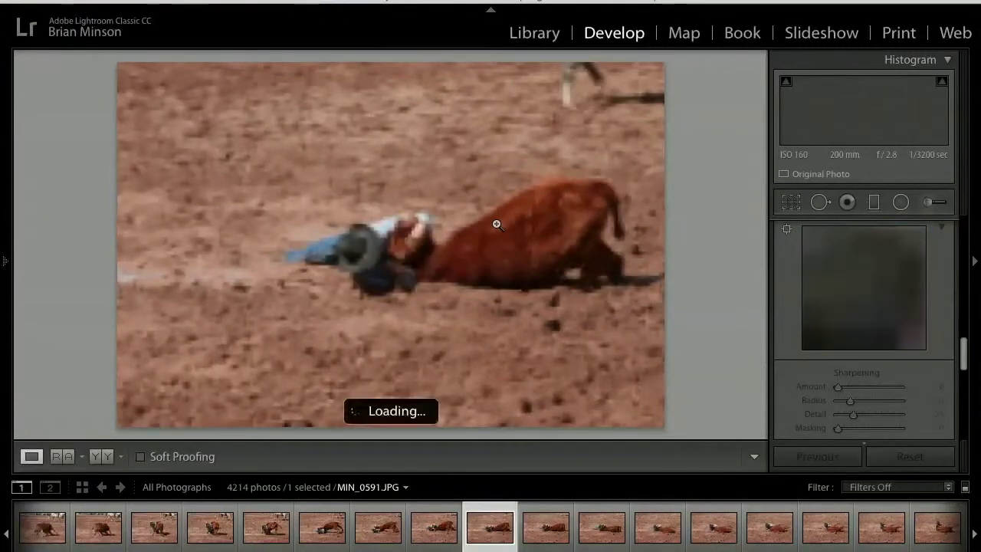
{"action": "key", "text": "Right"}
{"action": "key", "text": "Right"}
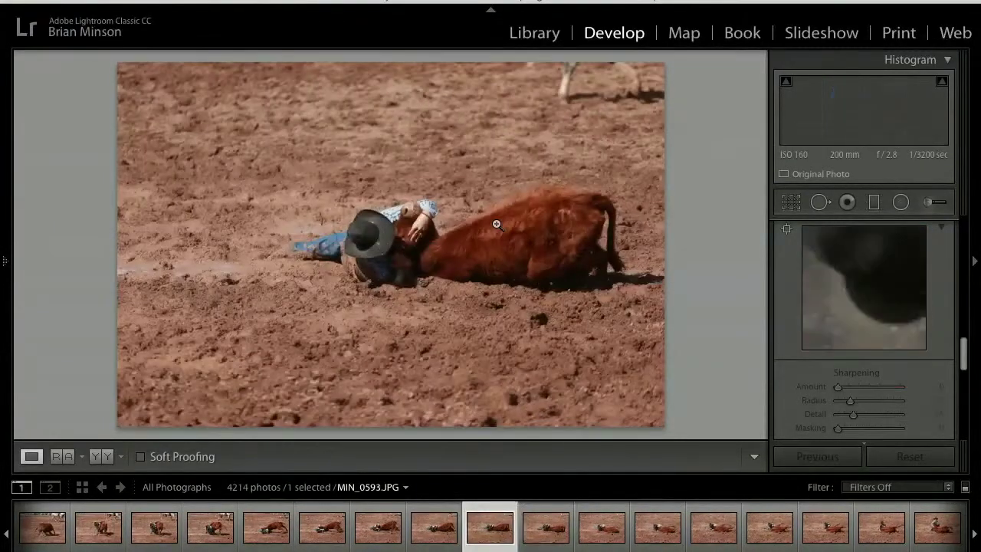
{"action": "key", "text": "Right"}
{"action": "key", "text": "Right"}
{"action": "key", "text": "Right"}
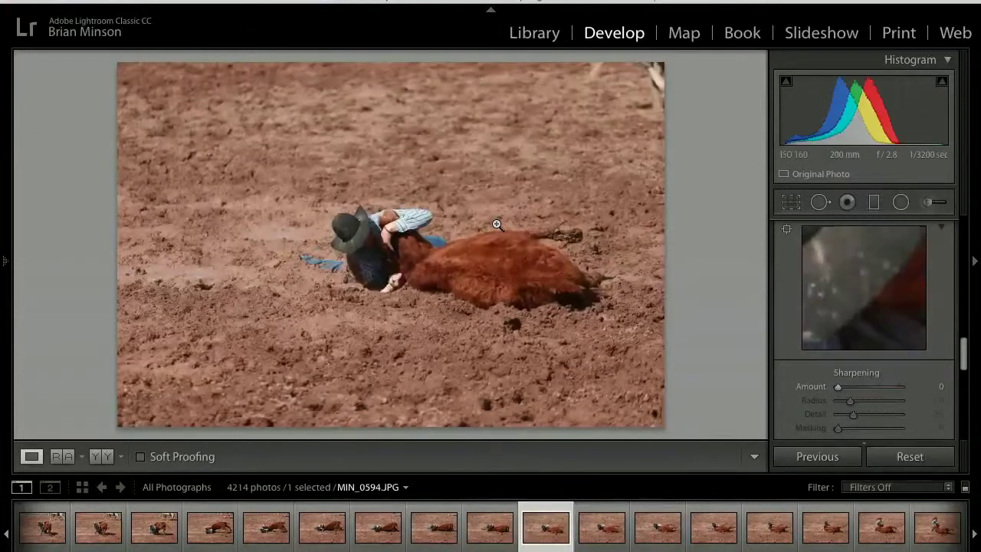
{"action": "key", "text": "Right"}
{"action": "key", "text": "Right"}
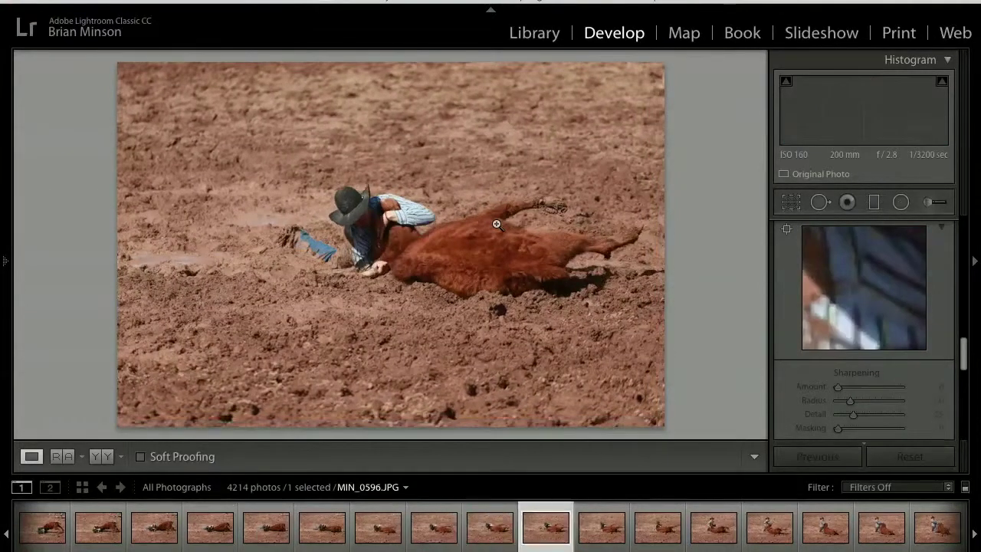
{"action": "key", "text": "Right"}
{"action": "key", "text": "Right"}
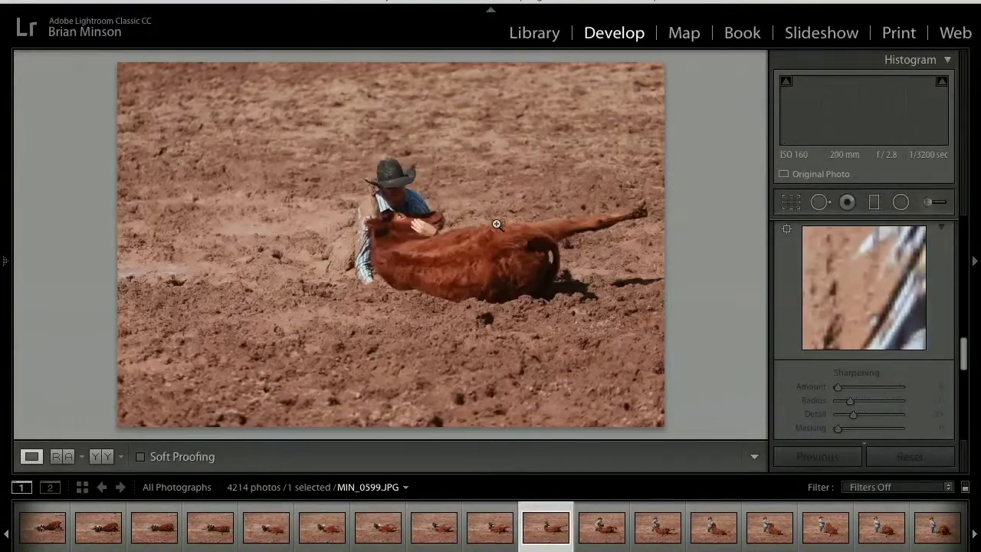
{"action": "key", "text": "Right"}
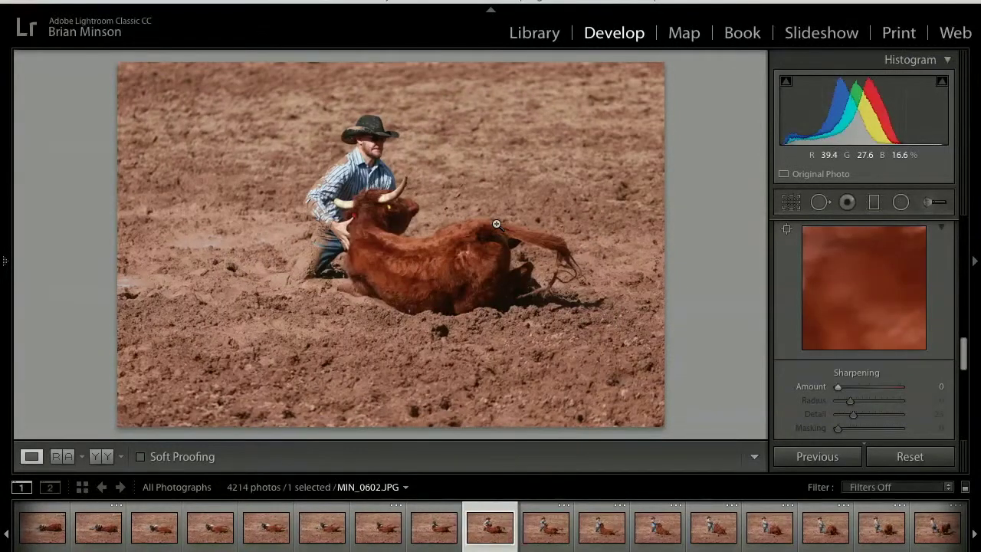
Check the sharpness of the kneeling cowboy's face up close and advance through the frames to MIN_0607.JPG
{"action": "left_click", "coordinate": [370, 153]}
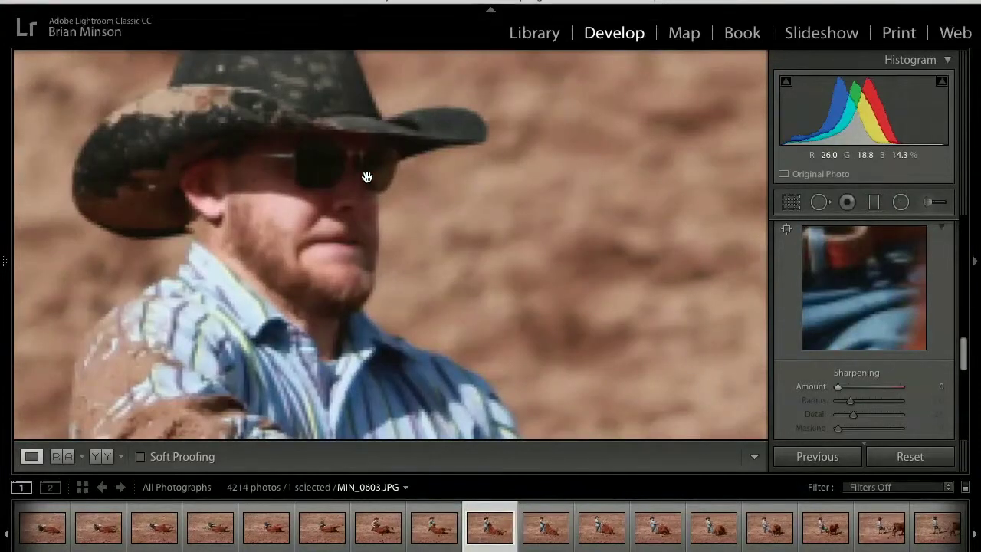
{"action": "key", "text": "Right"}
{"action": "key", "text": "Right"}
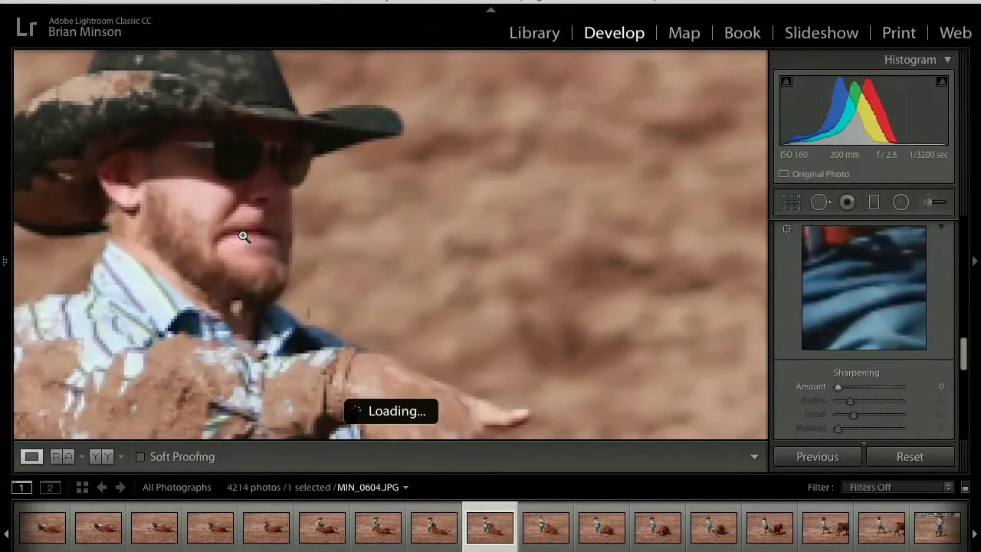
{"action": "key", "text": "Right"}
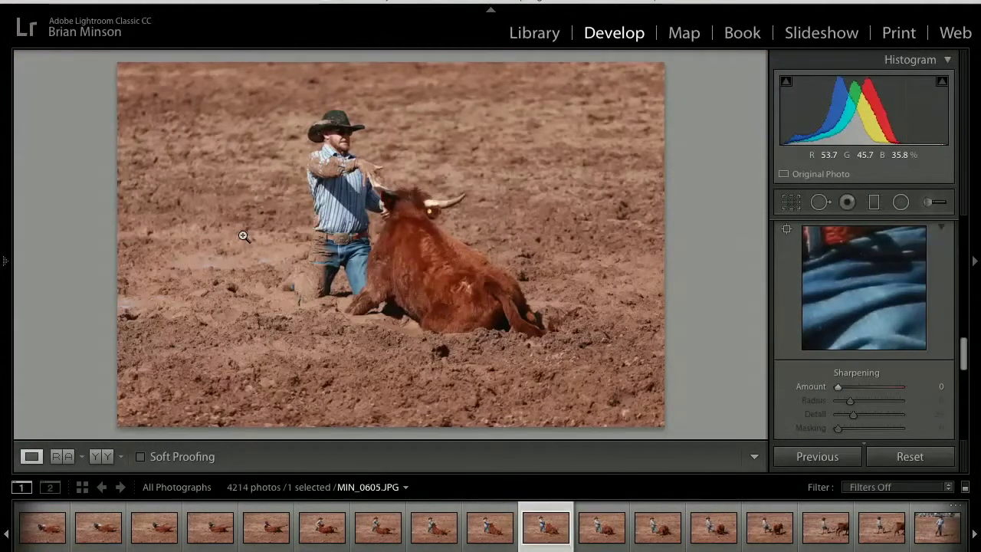
{"action": "key", "text": "Right"}
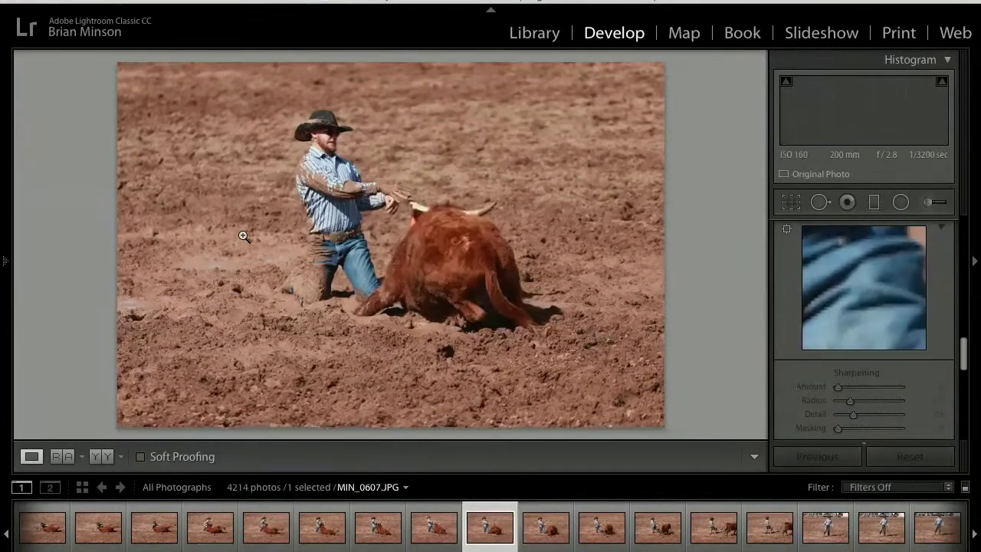
Compare the neighbouring kneeling frames around MIN_0605.JPG and inspect the cowboy's hand over the steer's horn up close
{"action": "key", "text": "Left"}
{"action": "key", "text": "Left"}
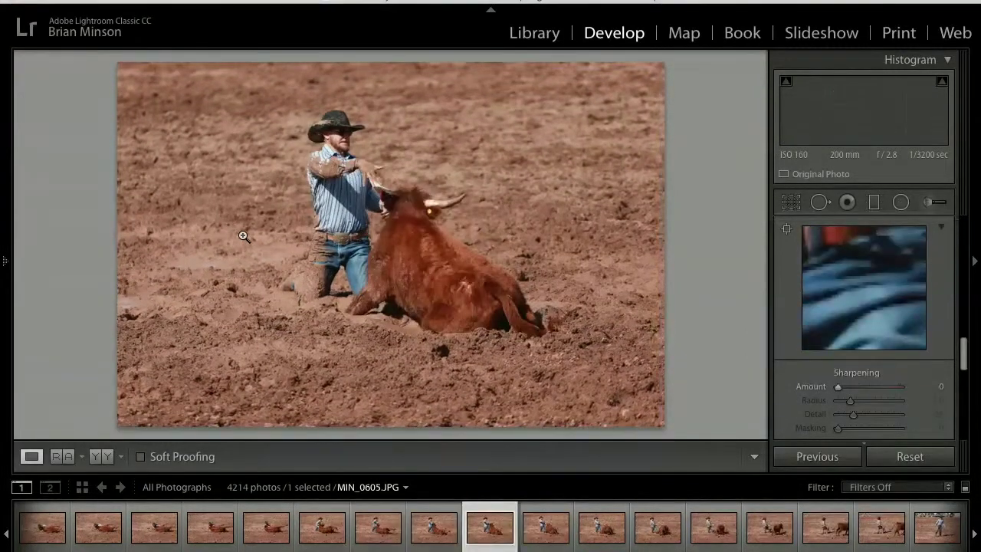
{"action": "key", "text": "Left"}
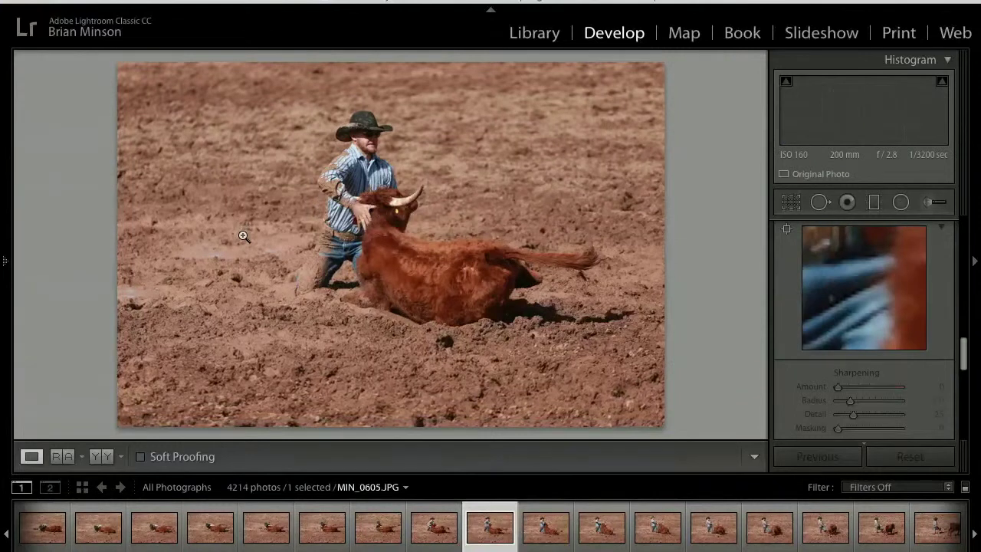
{"action": "key", "text": "Left"}
{"action": "key", "text": "Right"}
{"action": "key", "text": "Right"}
{"action": "key", "text": "Left"}
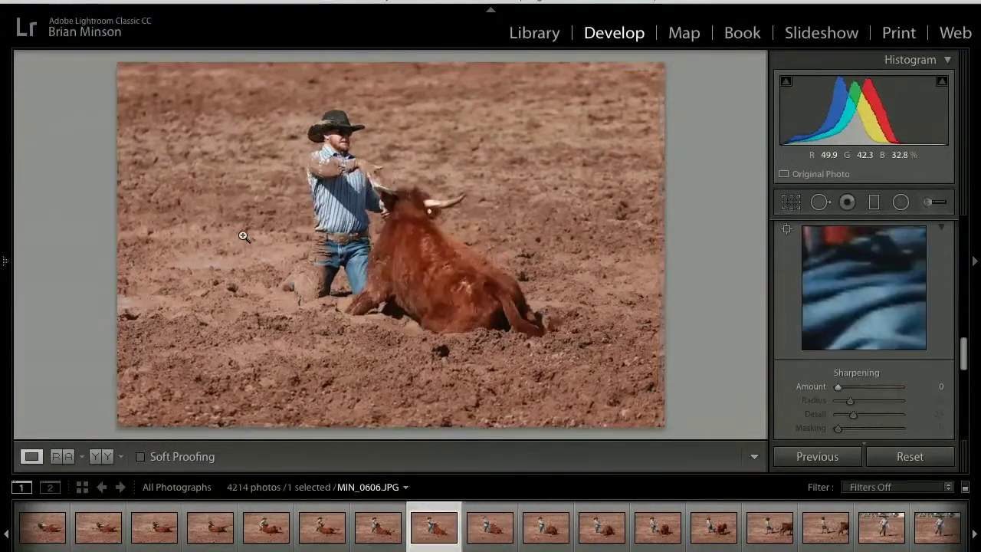
{"action": "left_click", "coordinate": [377, 168]}
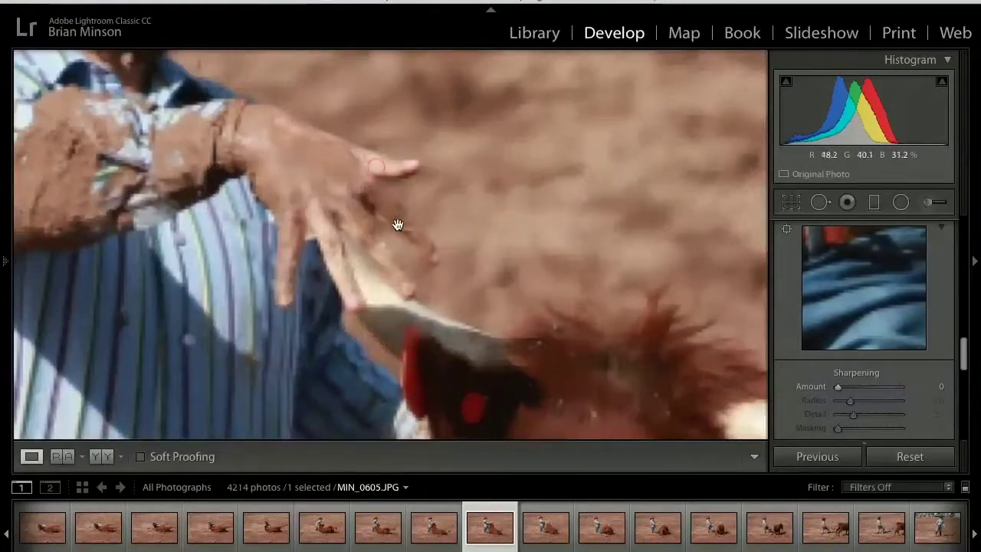
{"action": "left_click", "coordinate": [385, 279]}
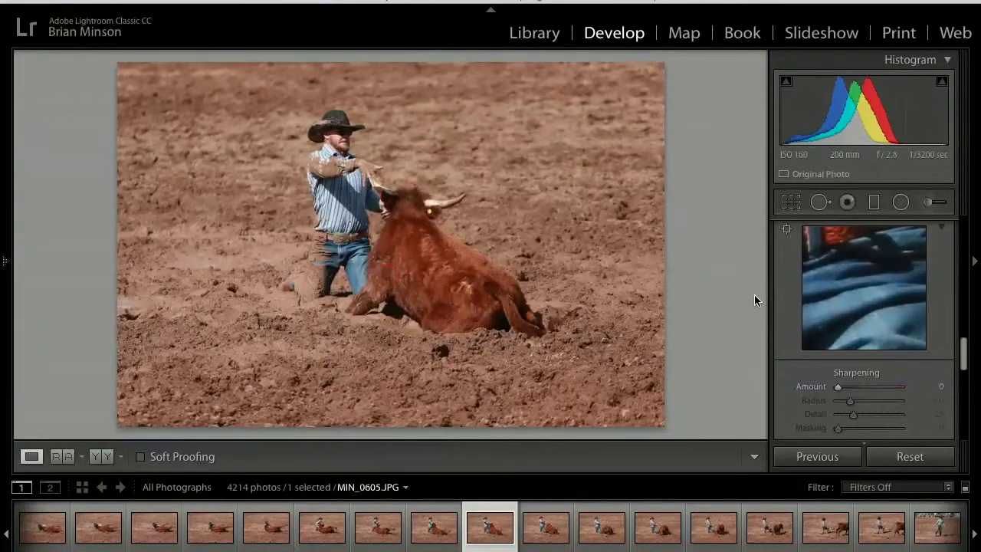
Compare MIN_0605.JPG once more with the frames before and after it and recheck the cowboy's arm up close
{"action": "key", "text": "Right"}
{"action": "key", "text": "Right"}
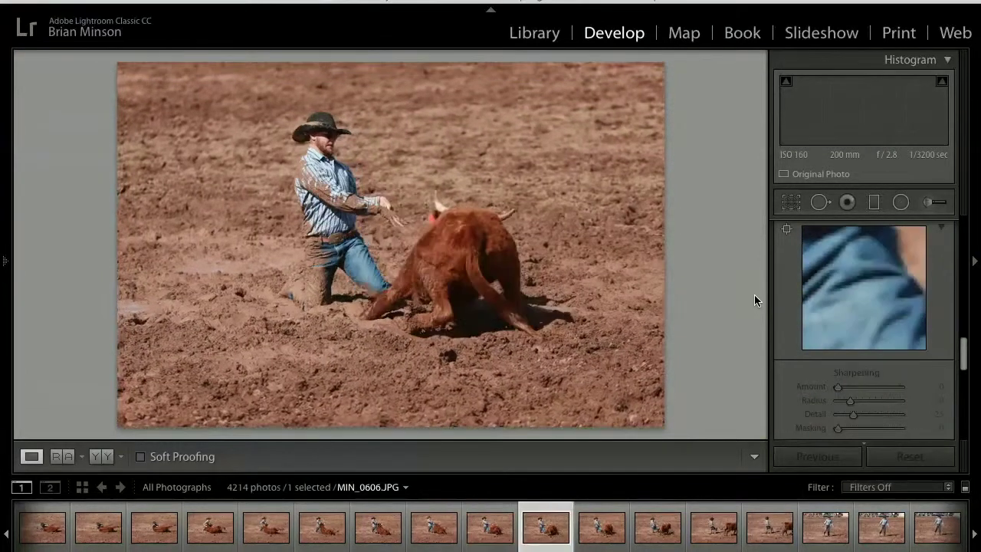
{"action": "key", "text": "Left"}
{"action": "key", "text": "Left"}
{"action": "key", "text": "Left"}
{"action": "key", "text": "Left"}
{"action": "key", "text": "Left"}
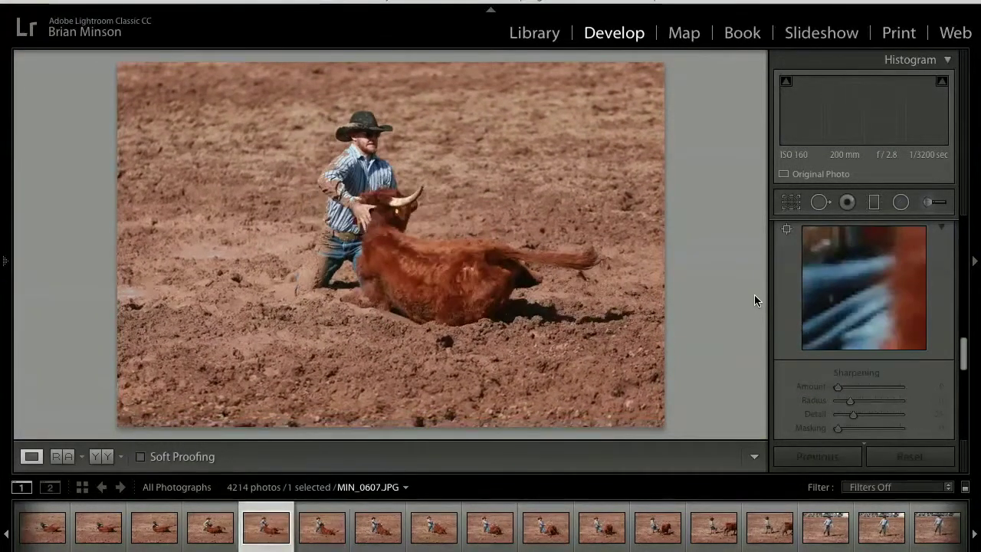
{"action": "key", "text": "Right"}
{"action": "key", "text": "Right"}
{"action": "key", "text": "Right"}
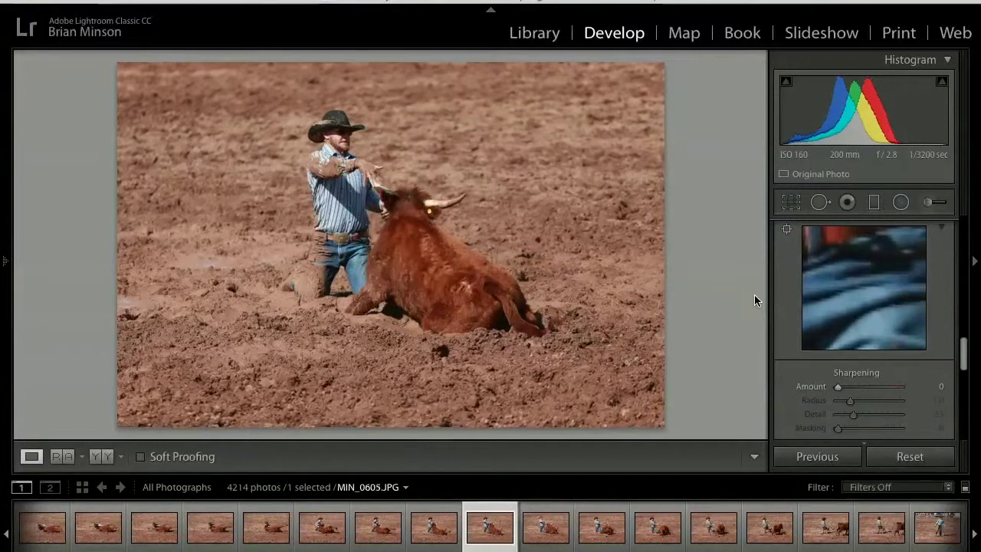
{"action": "key", "text": "Left"}
{"action": "key", "text": "Right"}
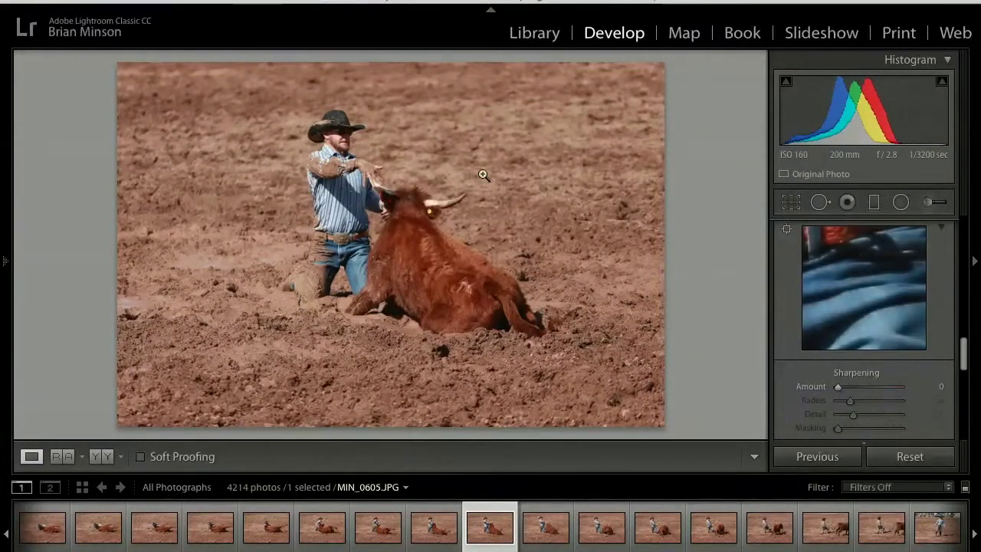
{"action": "left_click", "coordinate": [361, 162]}
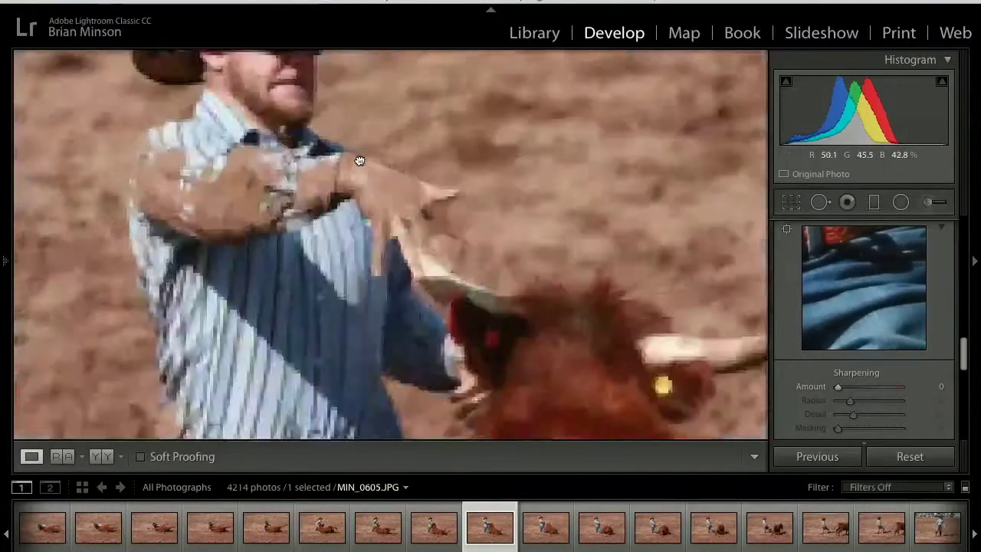
{"action": "left_click", "coordinate": [425, 266]}
Apply automatic tone adjustment to MIN_0605.JPG
{"action": "scroll", "coordinate": [876, 276], "scroll_direction": "up", "scroll_amount": 6}
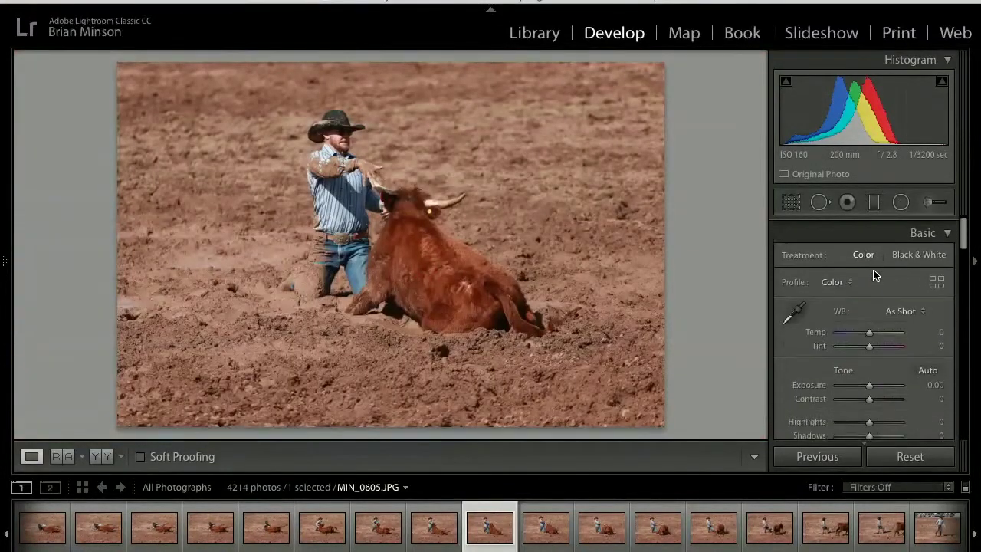
{"action": "scroll", "coordinate": [876, 276], "scroll_direction": "down", "scroll_amount": 1}
{"action": "left_click", "coordinate": [927, 364]}
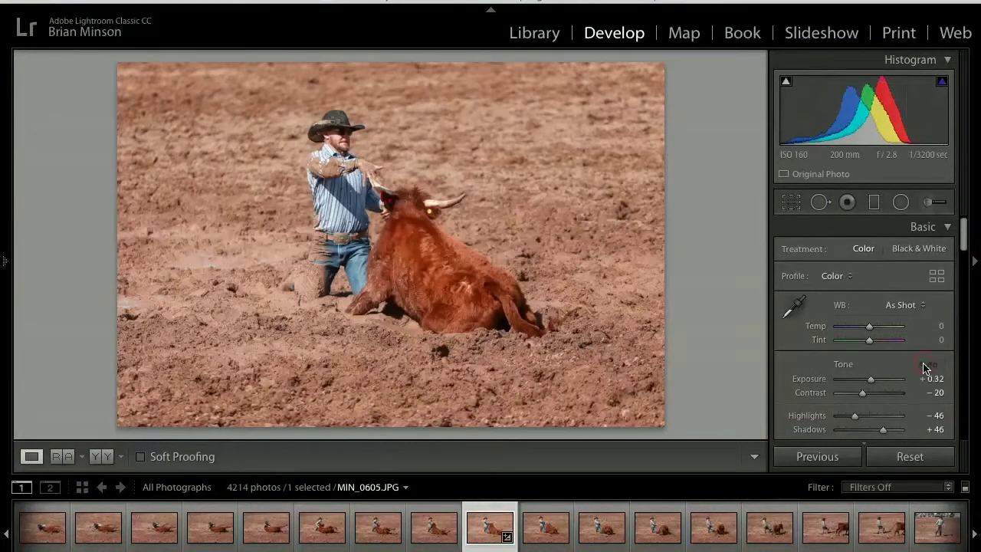
Crop the photo to a 1 x 1 aspect, framed tightly around the kneeling cowboy and the steer's head and back
{"action": "left_click", "coordinate": [791, 202]}
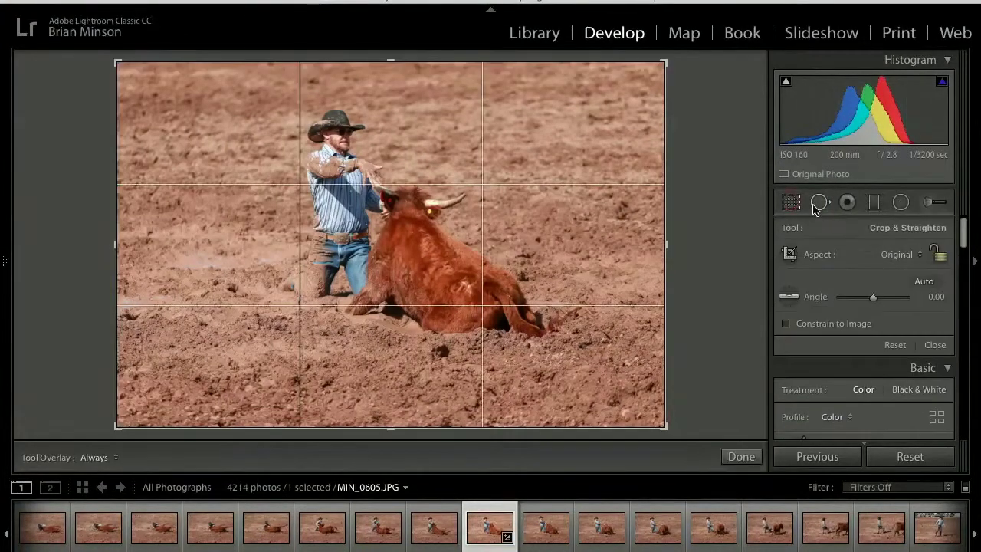
{"action": "left_click", "coordinate": [891, 253]}
{"action": "left_click", "coordinate": [883, 285]}
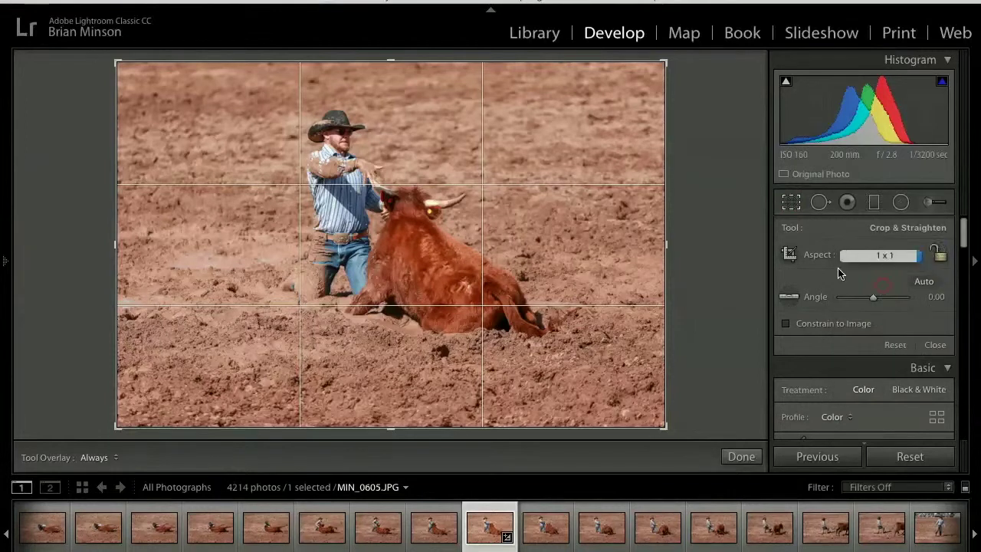
{"action": "left_click_drag", "start_coordinate": [438, 278], "coordinate": [364, 282]}
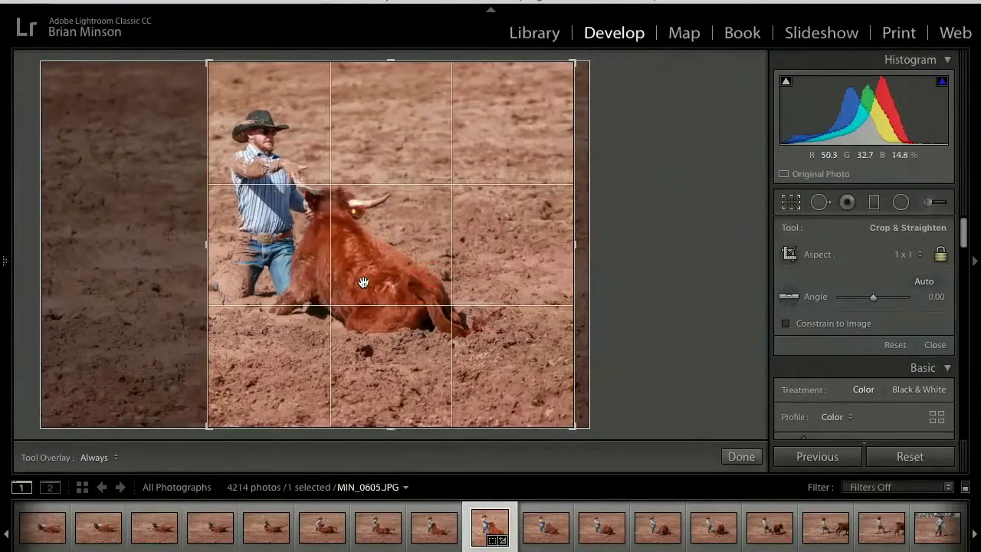
{"action": "left_click_drag", "start_coordinate": [574, 427], "coordinate": [541, 394]}
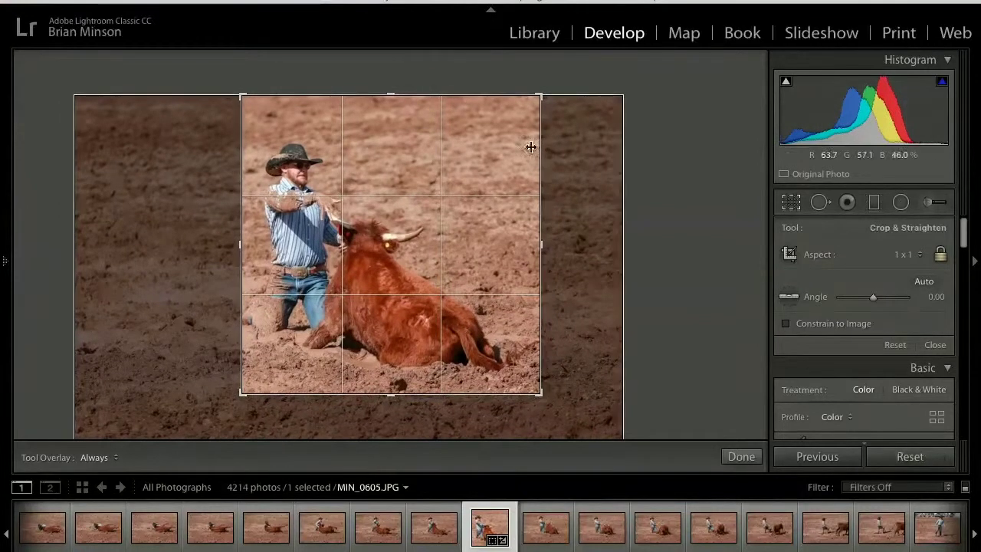
{"action": "left_click_drag", "start_coordinate": [243, 98], "coordinate": [248, 101]}
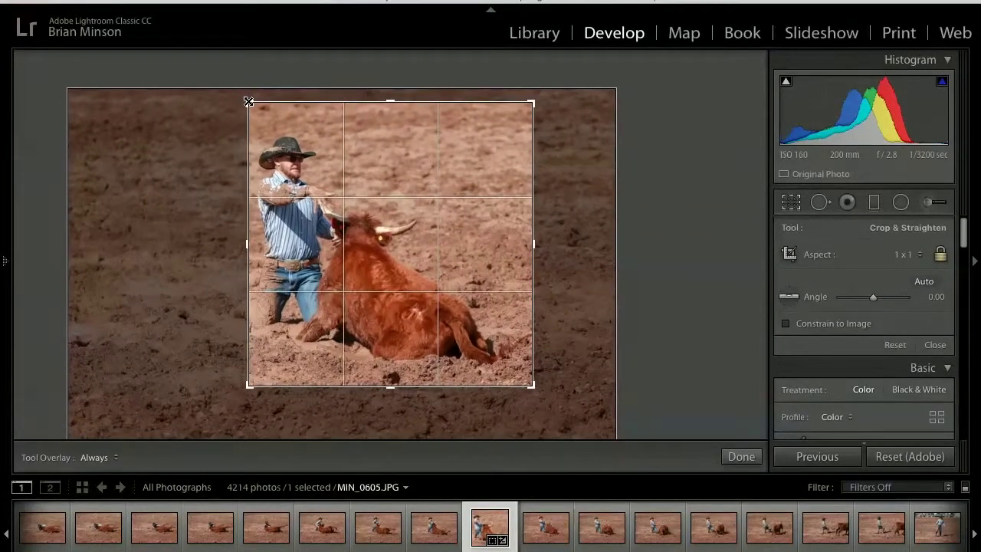
{"action": "left_click_drag", "start_coordinate": [535, 103], "coordinate": [520, 114]}
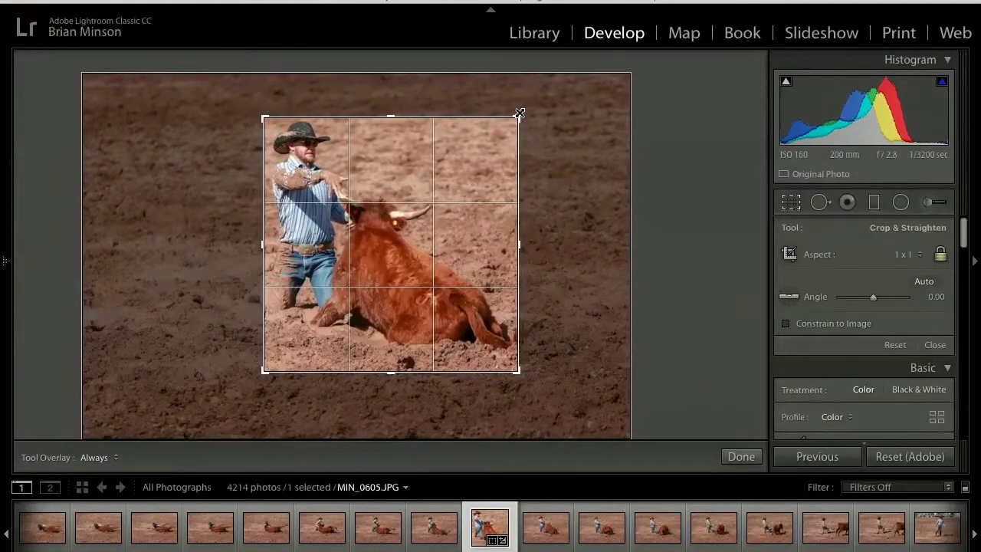
{"action": "left_click_drag", "start_coordinate": [519, 371], "coordinate": [502, 357]}
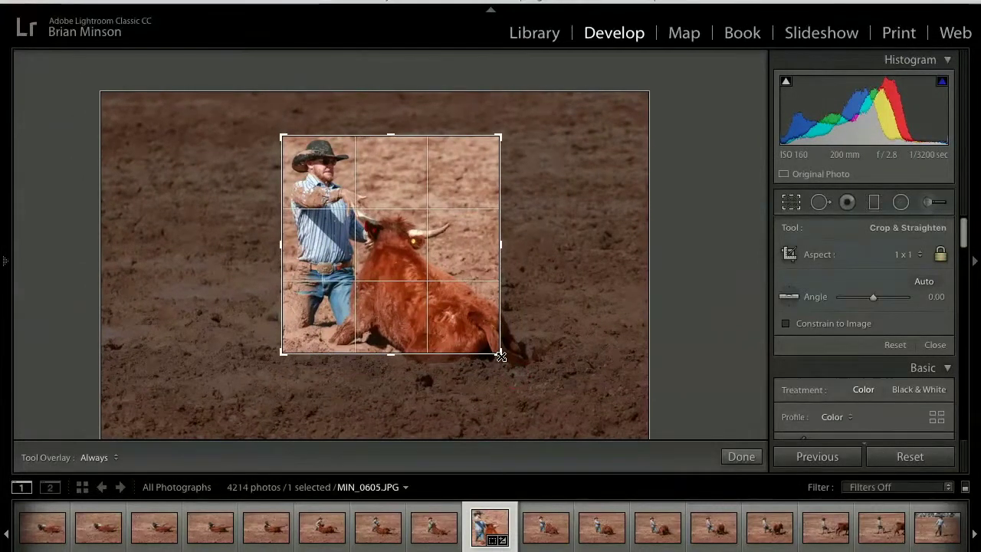
{"action": "key", "text": "Return"}
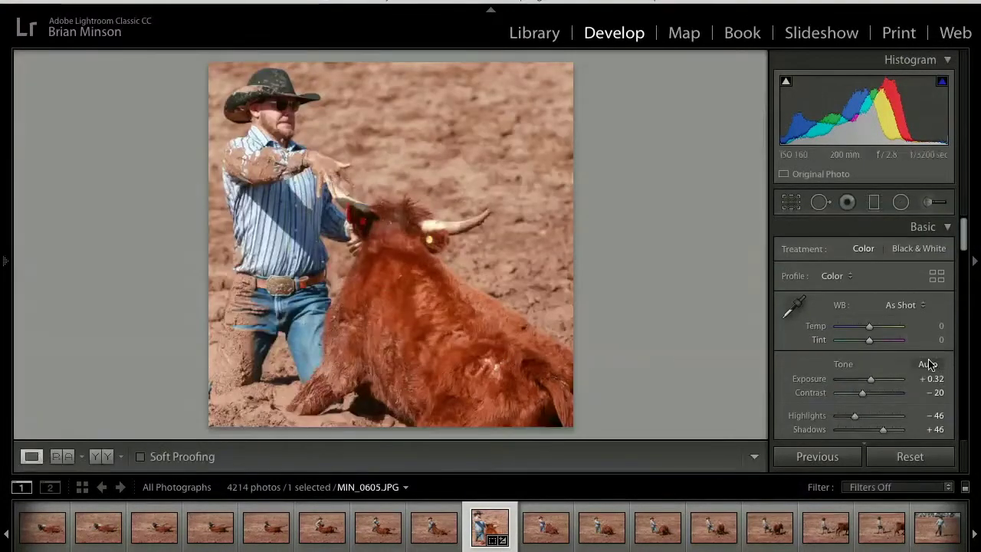
Set the photo's exposure to +0.70, contrast to +12, highlights to −76 and clarity to +39
{"action": "left_click_drag", "start_coordinate": [872, 383], "coordinate": [875, 398]}
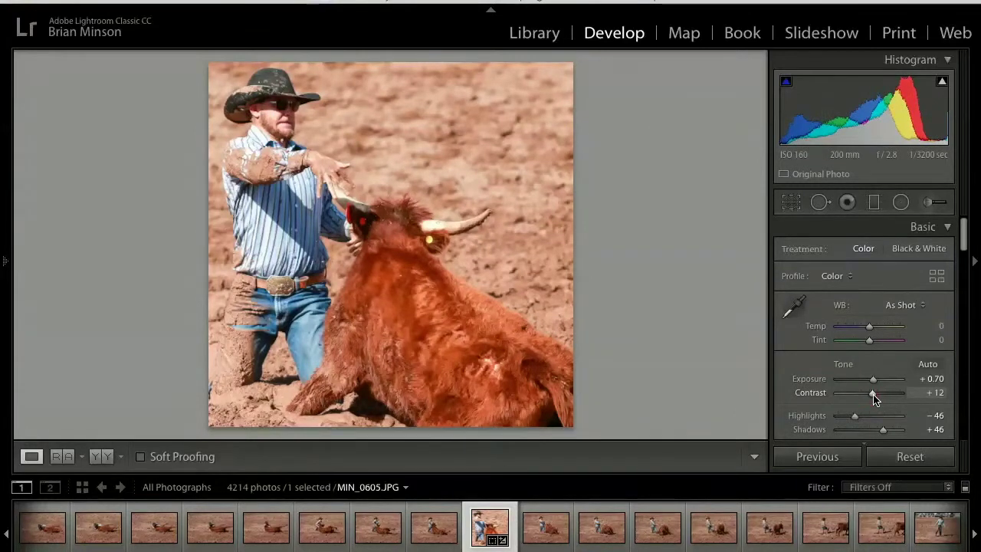
{"action": "scroll", "coordinate": [868, 415], "scroll_direction": "down", "scroll_amount": 2}
{"action": "left_click_drag", "start_coordinate": [853, 381], "coordinate": [880, 384]}
{"action": "scroll", "coordinate": [845, 382], "scroll_direction": "down", "scroll_amount": 4}
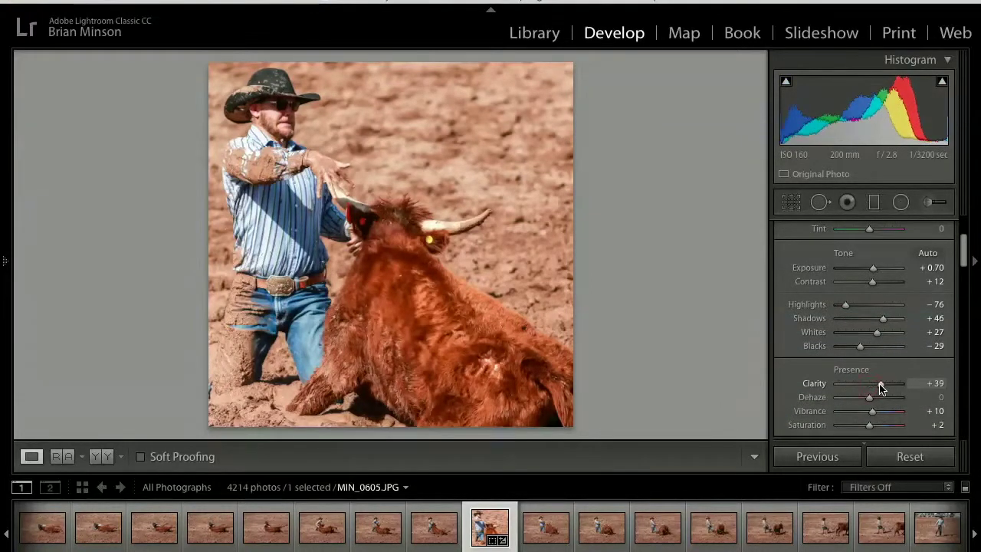
Set the photo's sharpening amount to 37
{"action": "scroll", "coordinate": [870, 361], "scroll_direction": "down", "scroll_amount": 10}
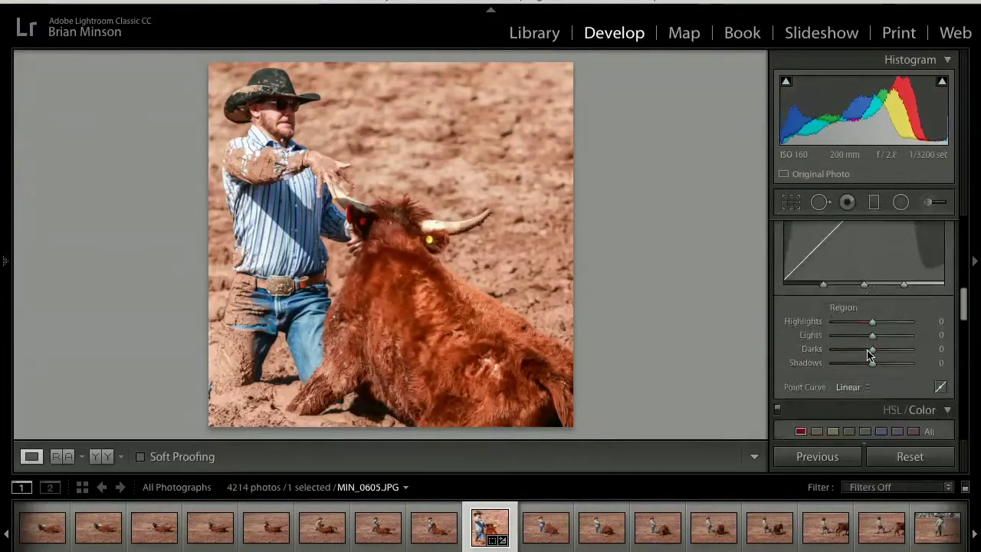
{"action": "scroll", "coordinate": [870, 355], "scroll_direction": "down", "scroll_amount": 5}
{"action": "left_click", "coordinate": [853, 376]}
{"action": "scroll", "coordinate": [852, 376], "scroll_direction": "down", "scroll_amount": 3}
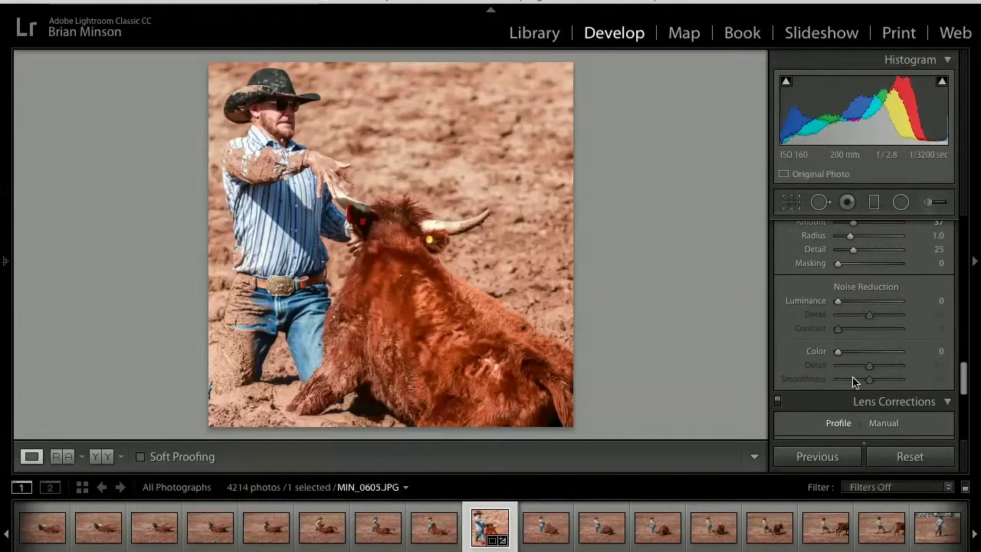
Try the lens profile corrections on the photo and turn them off again
{"action": "scroll", "coordinate": [853, 383], "scroll_direction": "down", "scroll_amount": 2}
{"action": "left_click", "coordinate": [847, 402]}
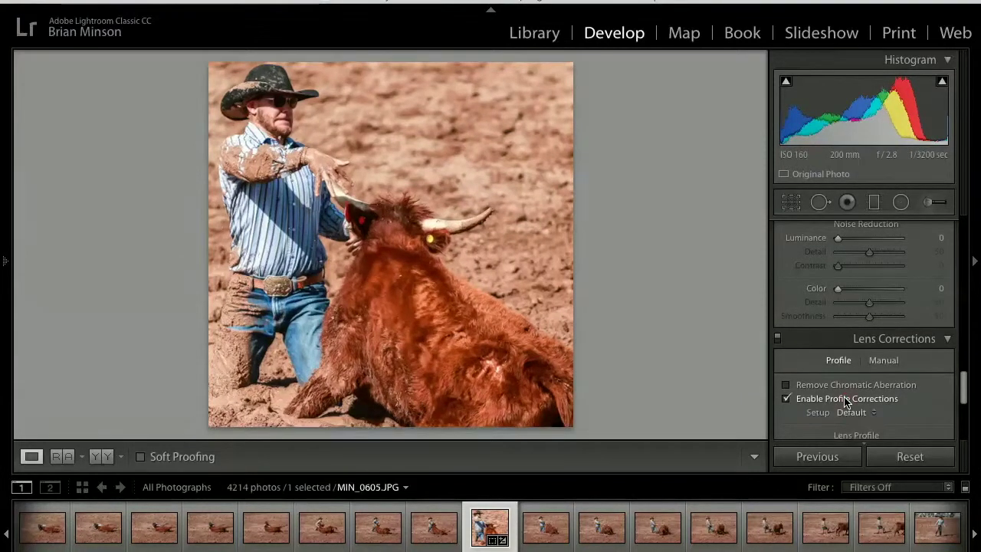
{"action": "left_click", "coordinate": [846, 402]}
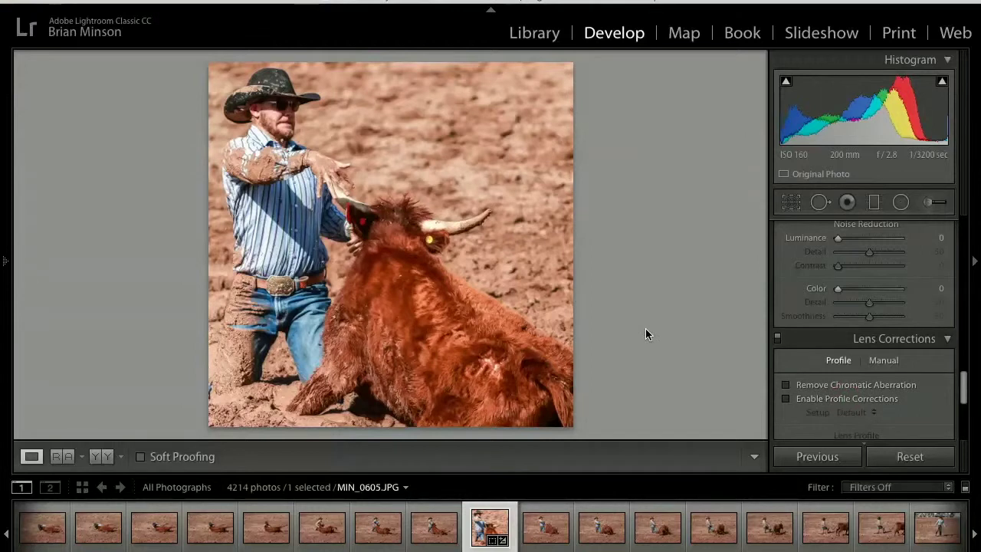
Flag the edited photo as a pick and advance to the man in the turquoise shirt, MIN_0616.JPG
{"action": "key", "text": "p"}
{"action": "key", "text": "Right"}
{"action": "key", "text": "Right"}
{"action": "key", "text": "Right"}
{"action": "key", "text": "Right"}
{"action": "key", "text": "Right"}
{"action": "key", "text": "Right"}
{"action": "key", "text": "Right"}
{"action": "key", "text": "Right"}
{"action": "key", "text": "Right"}
{"action": "key", "text": "Right"}
{"action": "key", "text": "Right"}
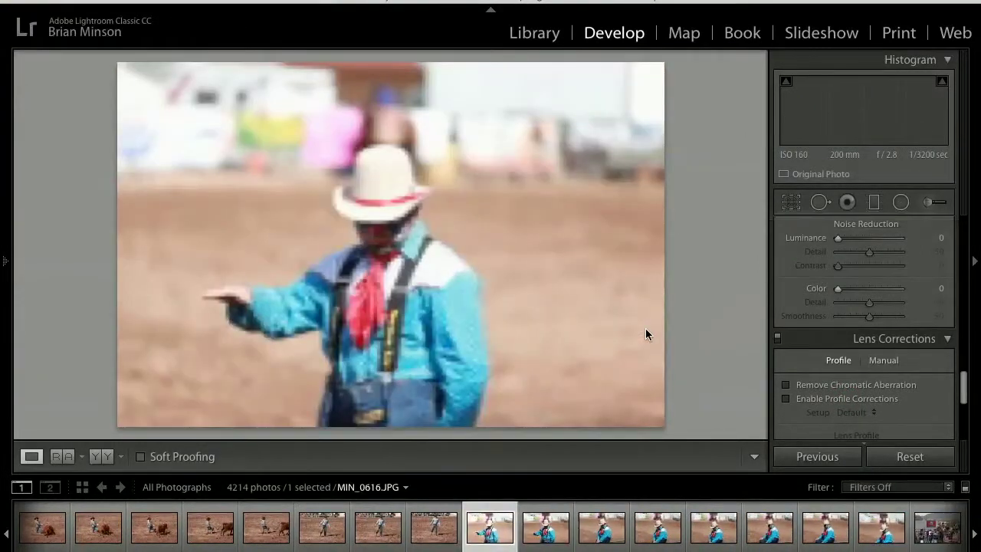
Review the remaining frames of the man in the turquoise shirt and red scarf
{"action": "key", "text": "Right"}
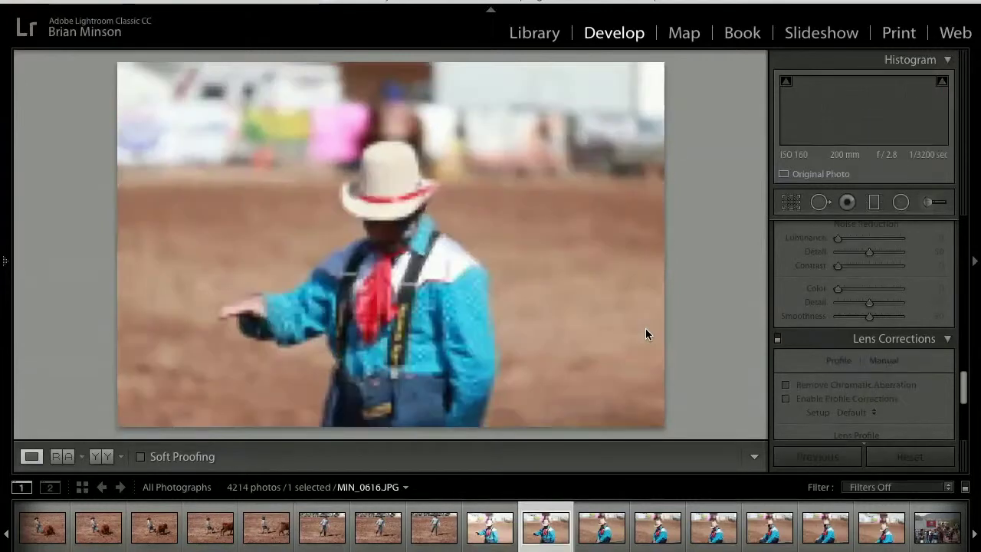
{"action": "key", "text": "Right"}
{"action": "key", "text": "Right"}
{"action": "key", "text": "Right"}
{"action": "key", "text": "Right"}
{"action": "key", "text": "Right"}
{"action": "key", "text": "Right"}
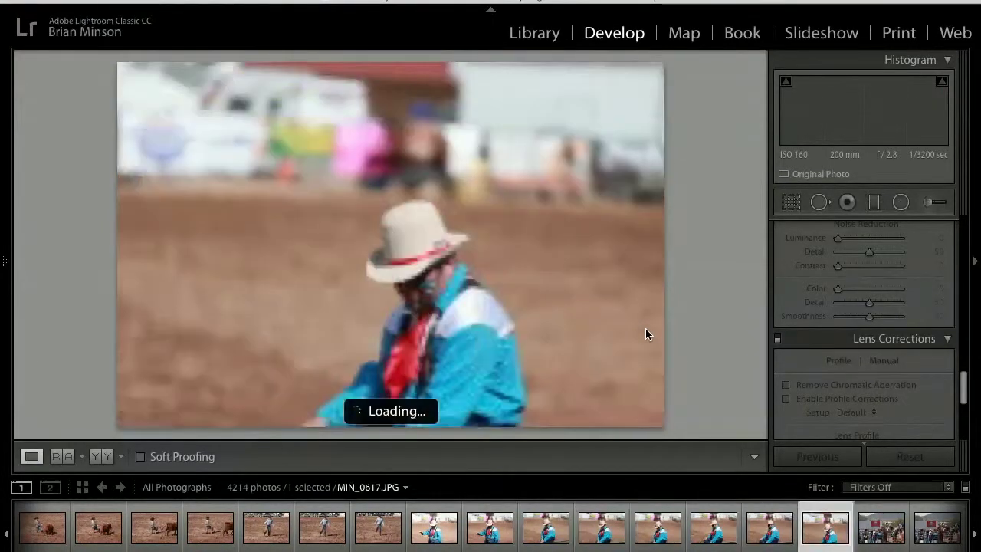
Review the chute frames past MIN_0625.JPG until the rider comes out beside the dark calf
{"action": "key", "text": "Right"}
{"action": "key", "text": "Right"}
{"action": "key", "text": "Right"}
{"action": "key", "text": "Right"}
{"action": "key", "text": "Right"}
{"action": "key", "text": "Right"}
{"action": "key", "text": "Right"}
{"action": "key", "text": "Right"}
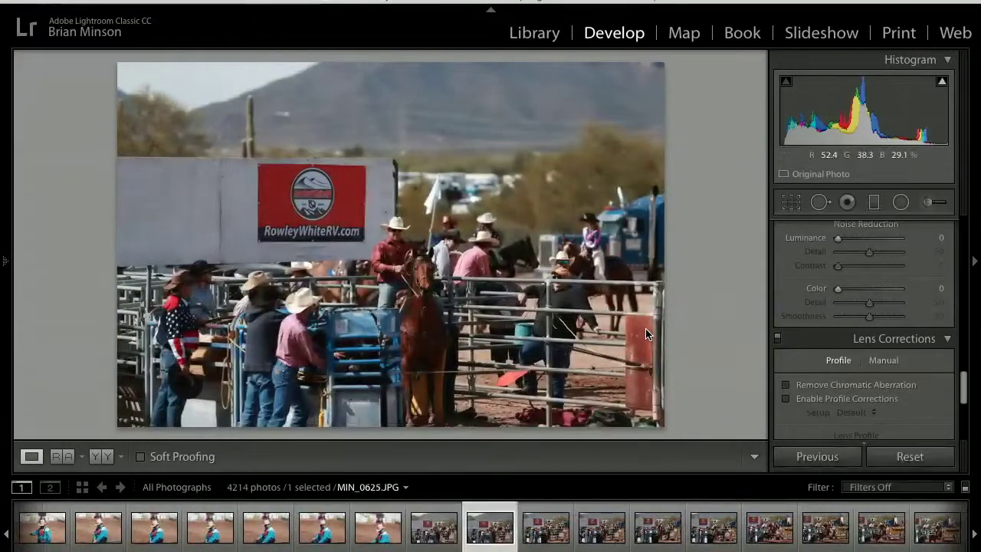
{"action": "key", "text": "Right"}
{"action": "key", "text": "Right"}
{"action": "key", "text": "Right"}
{"action": "key", "text": "Right"}
{"action": "key", "text": "Right"}
{"action": "key", "text": "Right"}
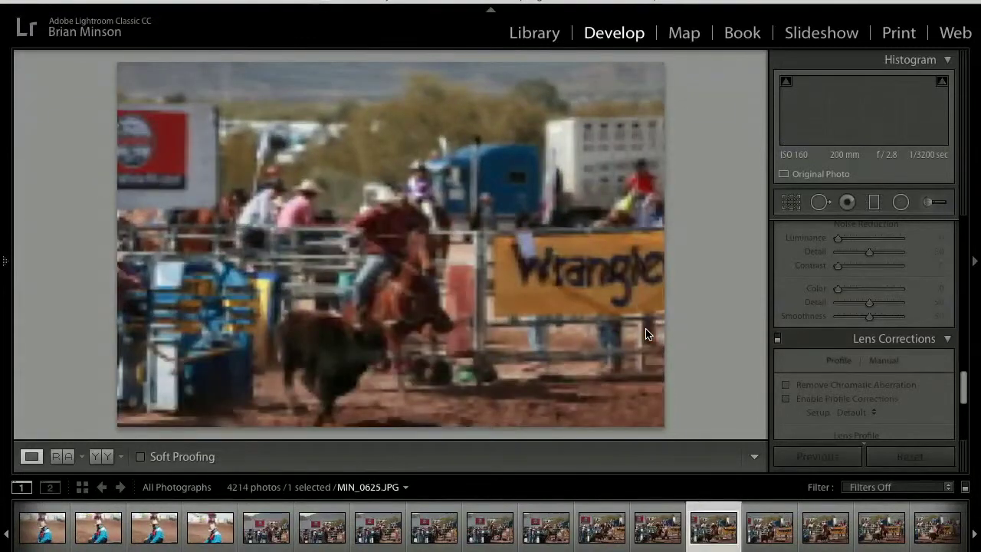
Review the chase frames after MIN_0625.JPG, up to the rider leaning toward the steer in MIN_0643.JPG
{"action": "key", "text": "Right"}
{"action": "key", "text": "Right"}
{"action": "key", "text": "Right"}
{"action": "key", "text": "Right"}
{"action": "key", "text": "Right"}
{"action": "key", "text": "Right"}
{"action": "key", "text": "Right"}
{"action": "key", "text": "Right"}
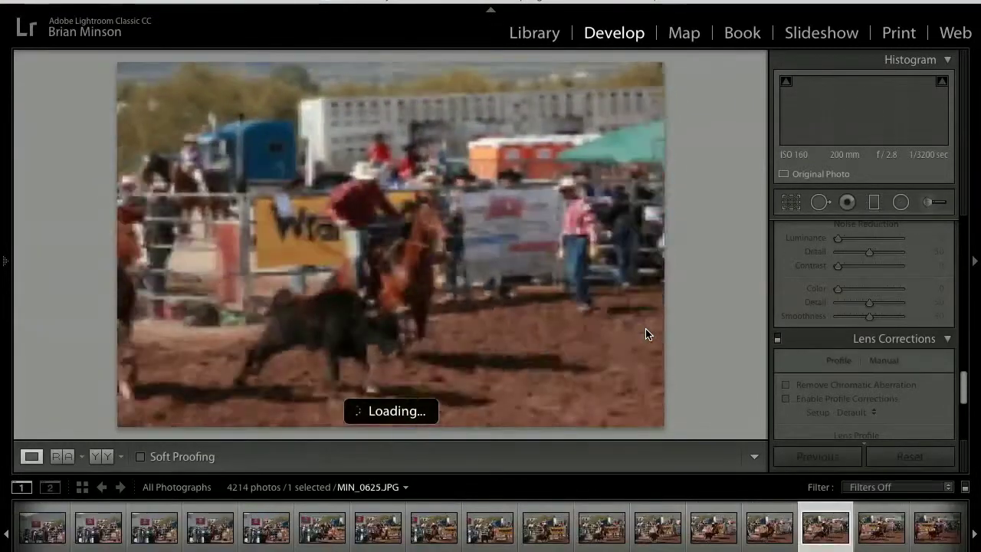
{"action": "key", "text": "Right"}
{"action": "key", "text": "Right"}
{"action": "key", "text": "Right"}
{"action": "key", "text": "Right"}
{"action": "key", "text": "Right"}
{"action": "key", "text": "Right"}
{"action": "key", "text": "Right"}
{"action": "key", "text": "Right"}
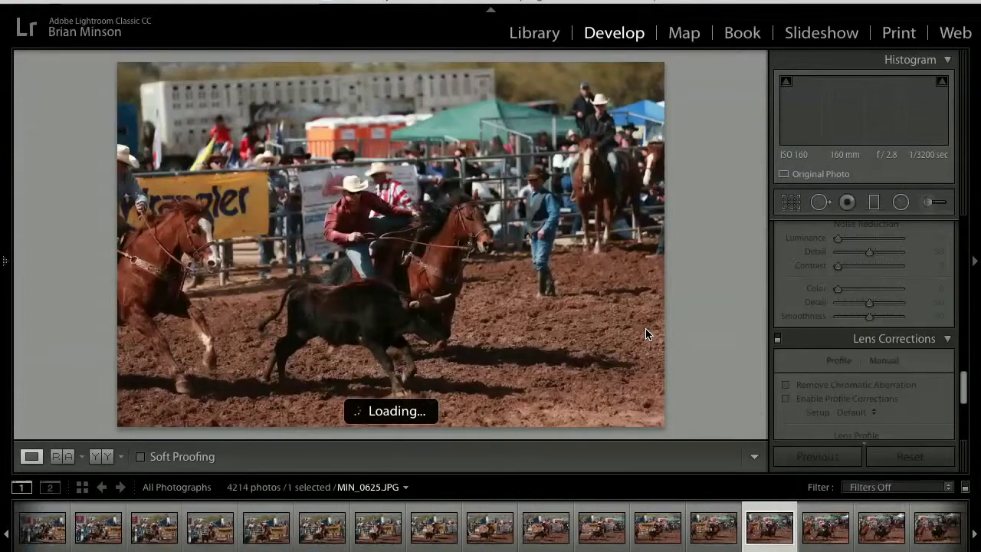
{"action": "key", "text": "Right"}
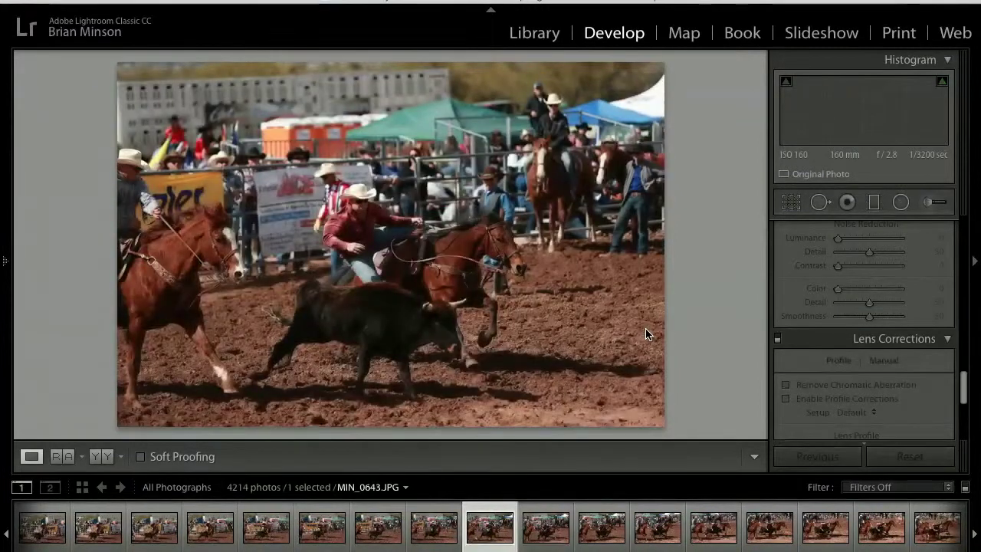
Review the steer wrestling frames one by one as the rider slides off his horse, up to MIN_0654.JPG
{"action": "key", "text": "Right"}
{"action": "key", "text": "Right"}
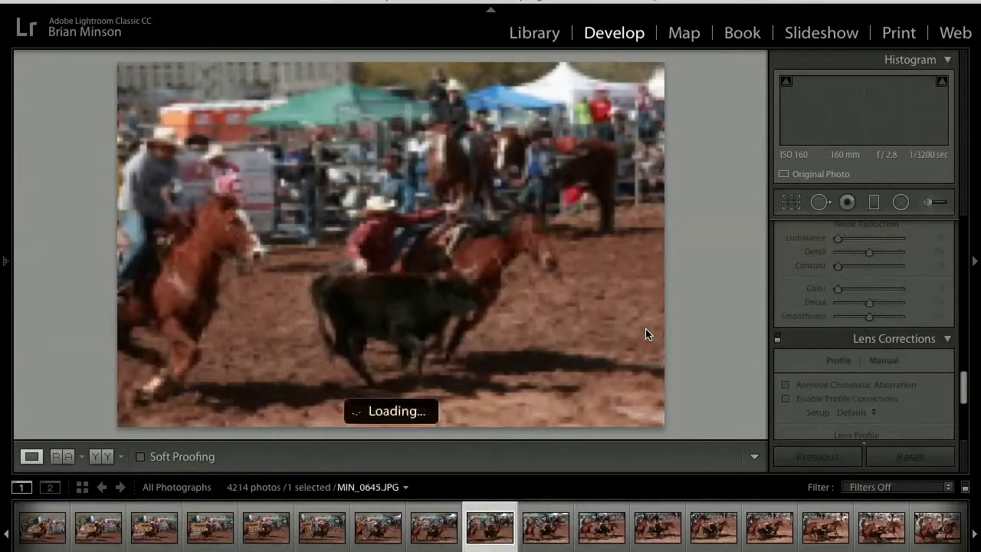
{"action": "key", "text": "Right"}
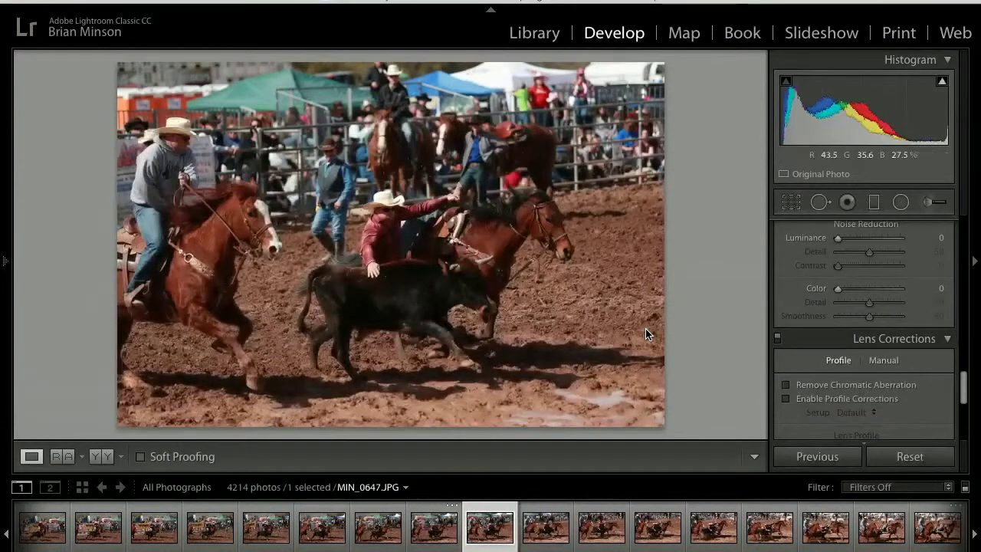
{"action": "key", "text": "Right"}
{"action": "key", "text": "Right"}
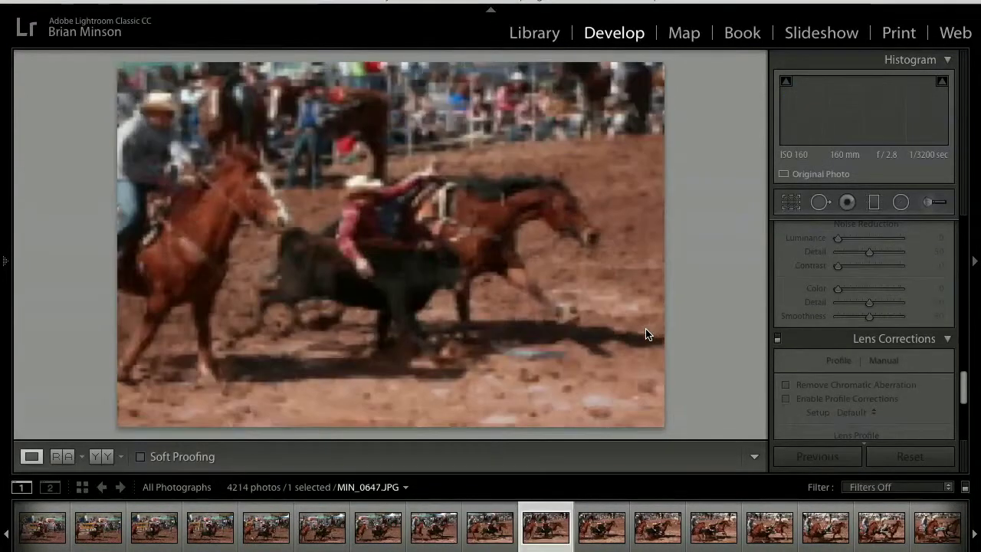
{"action": "key", "text": "Right"}
{"action": "key", "text": "Right"}
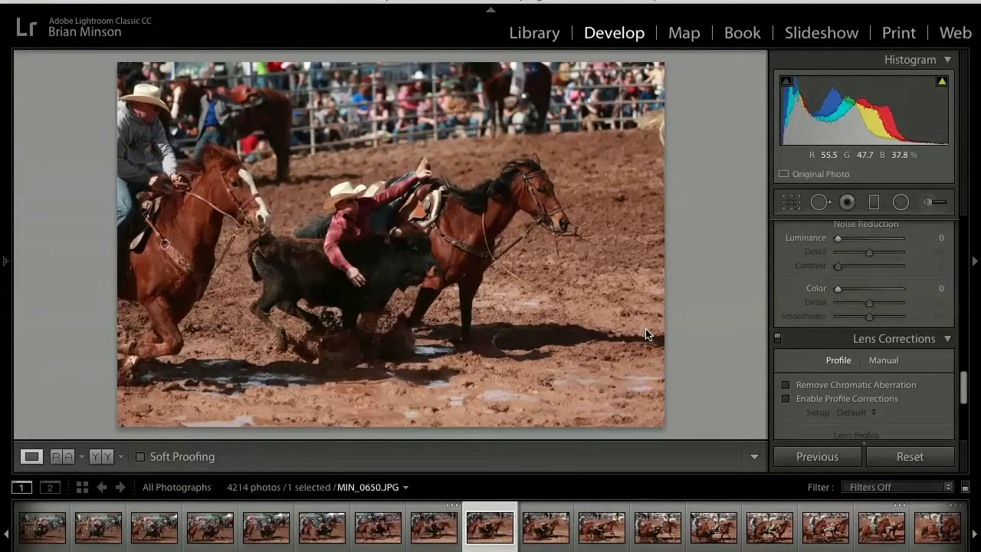
{"action": "key", "text": "Right"}
{"action": "key", "text": "Right"}
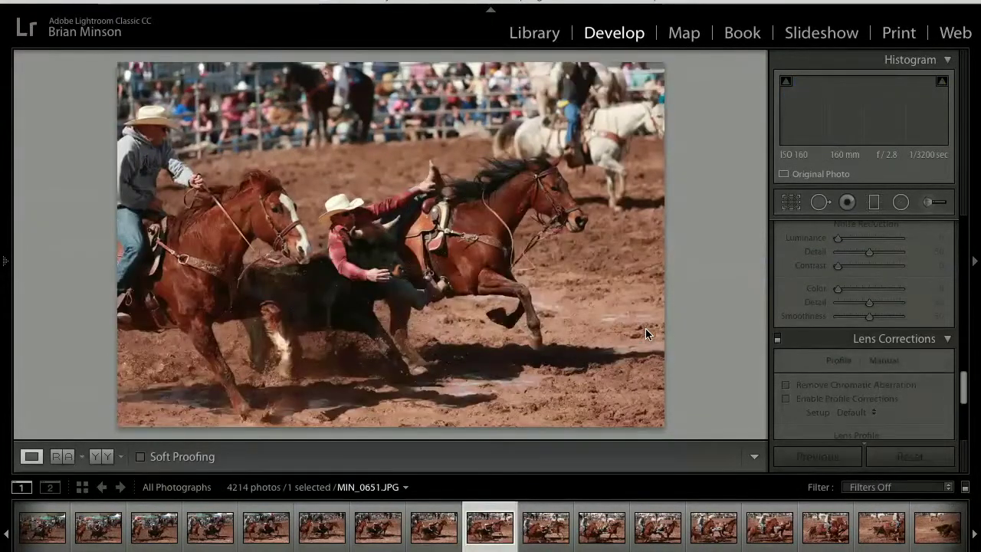
{"action": "key", "text": "Right"}
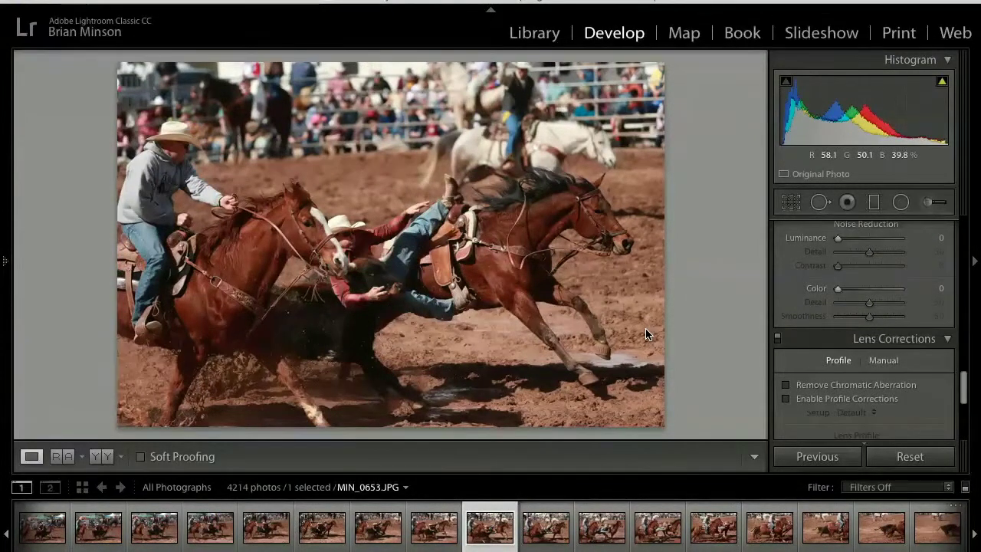
{"action": "key", "text": "Right"}
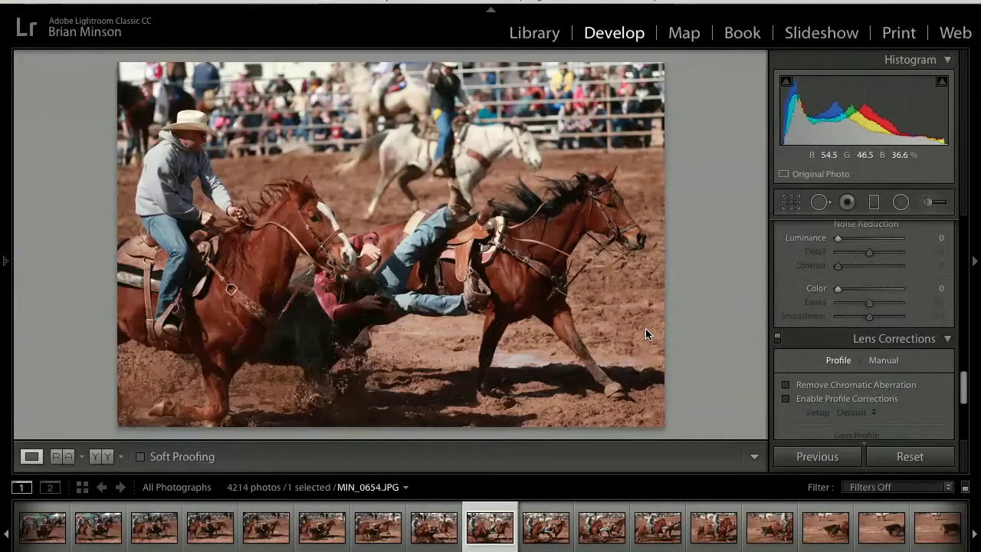
Compare the neighbouring steer wrestling frames MIN_0650.JPG, MIN_0651.JPG and MIN_0652.JPG
{"action": "key", "text": "Left"}
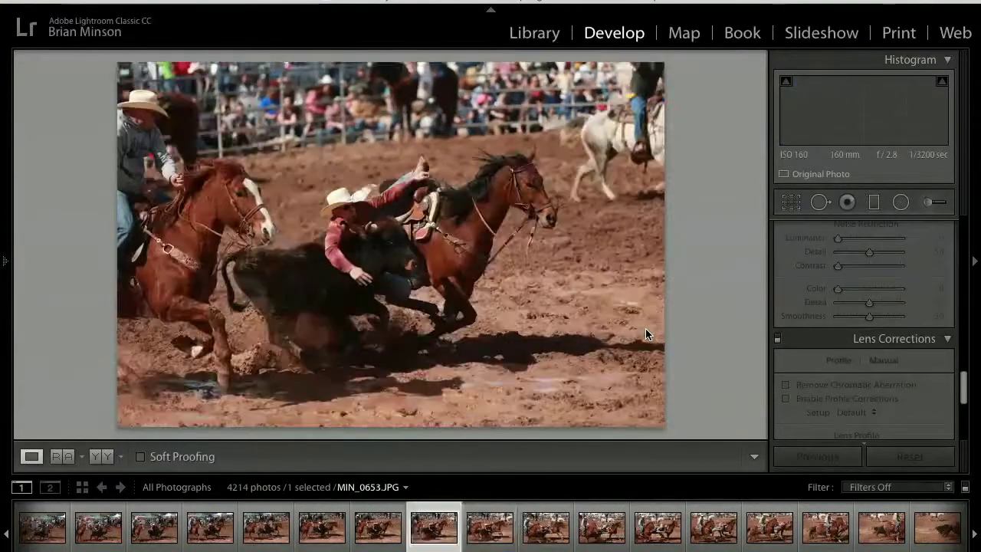
{"action": "key", "text": "Right"}
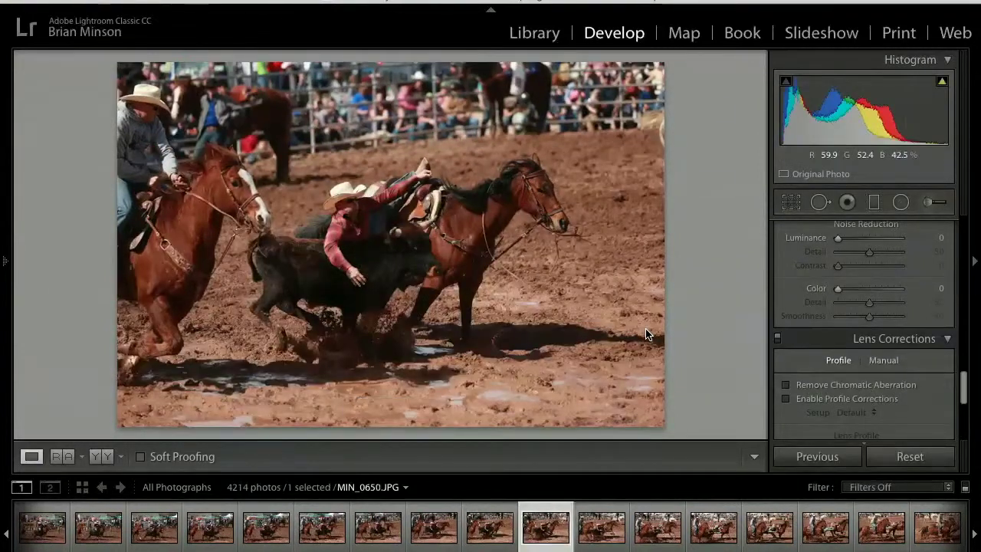
{"action": "key", "text": "Right"}
{"action": "key", "text": "Right"}
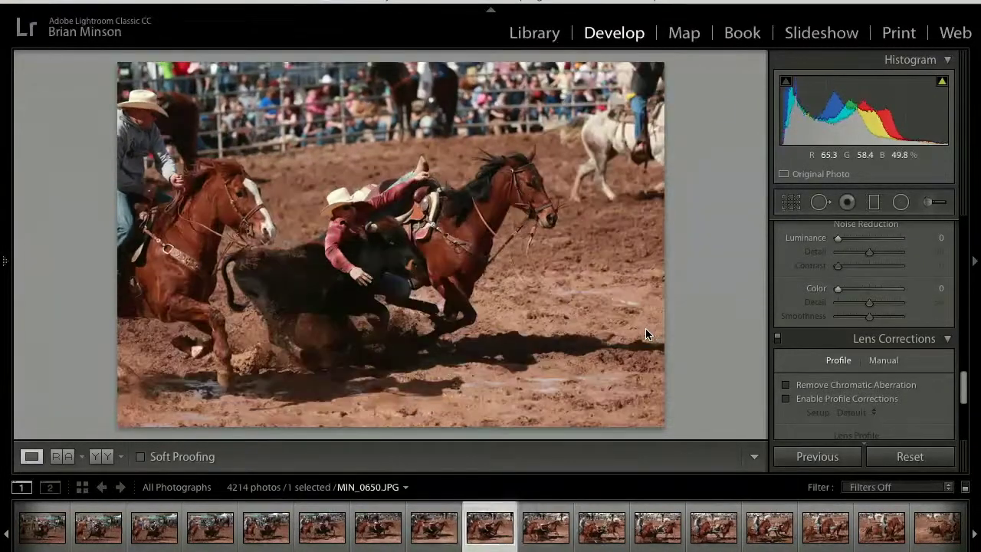
{"action": "key", "text": "Right"}
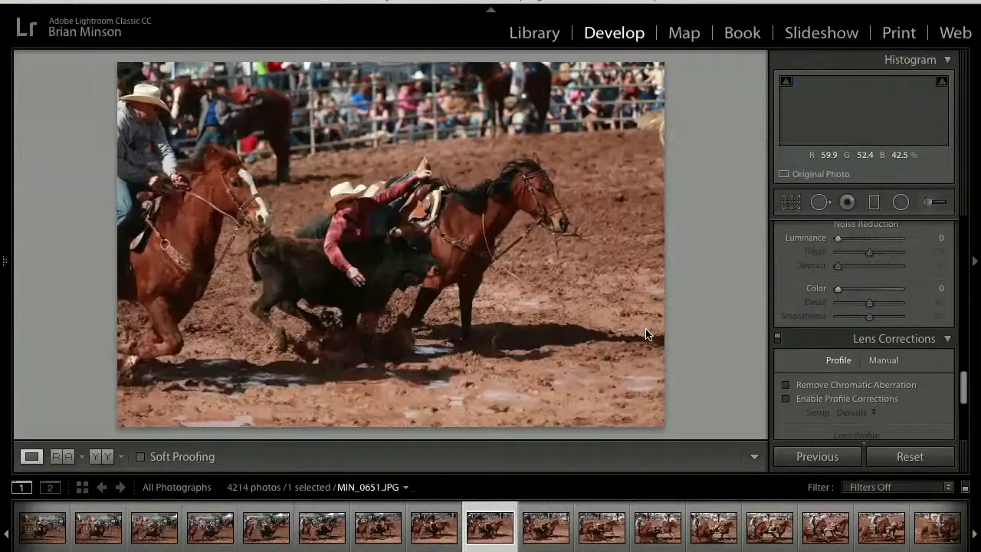
{"action": "key", "text": "Right"}
{"action": "key", "text": "Right"}
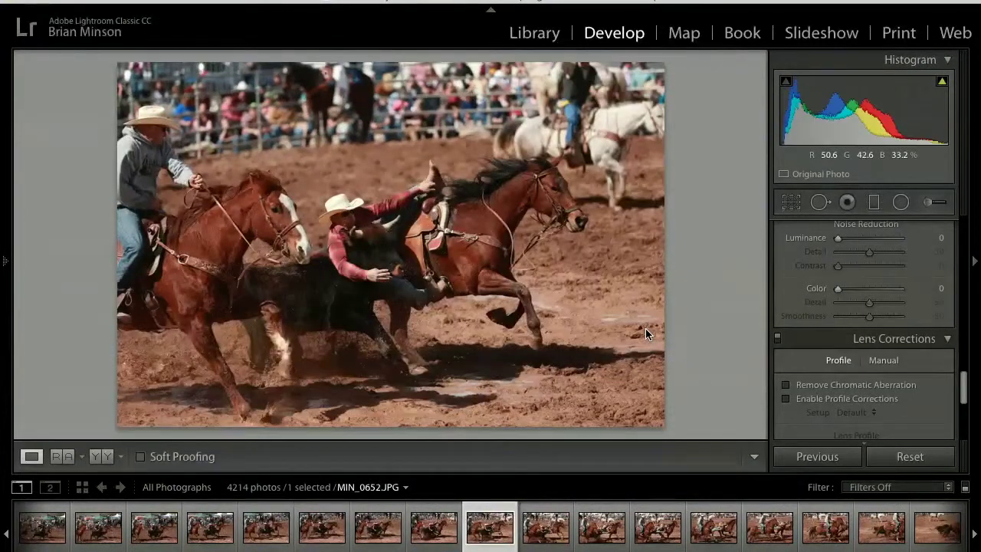
Check the focus on the rider's face and the steer's head up close in MIN_0652.JPG
{"action": "left_click", "coordinate": [359, 213]}
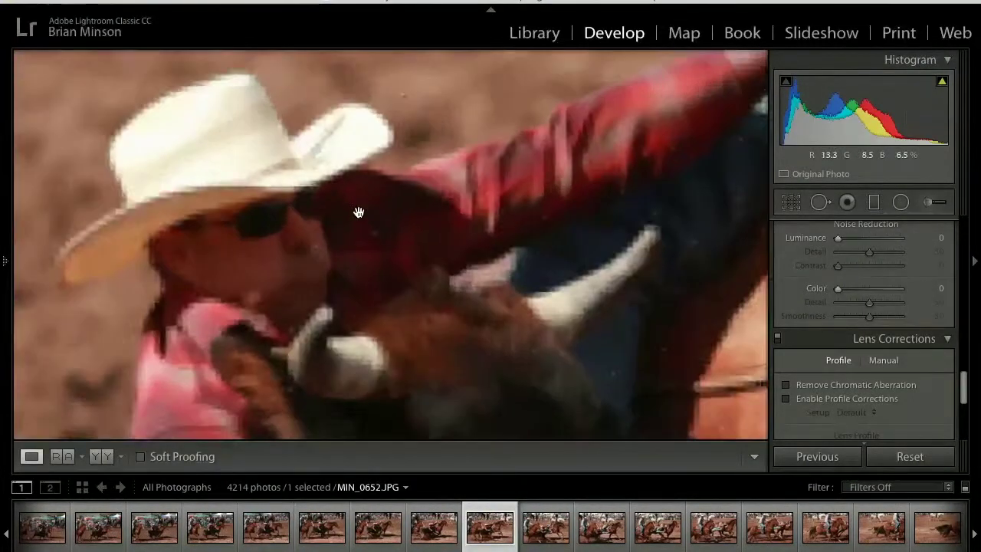
{"action": "scroll", "coordinate": [399, 315], "scroll_direction": "down", "scroll_amount": 5}
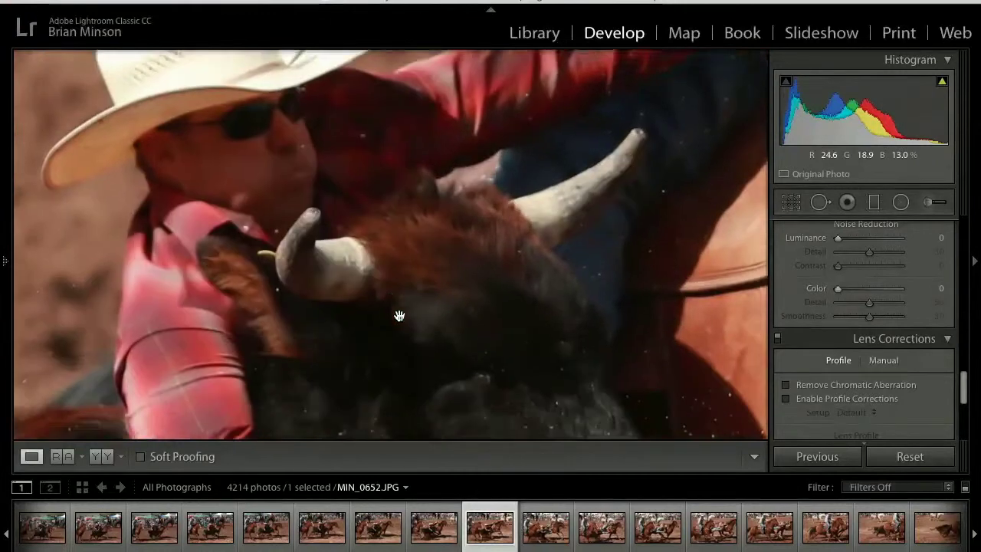
{"action": "scroll", "coordinate": [399, 316], "scroll_direction": "up", "scroll_amount": 5}
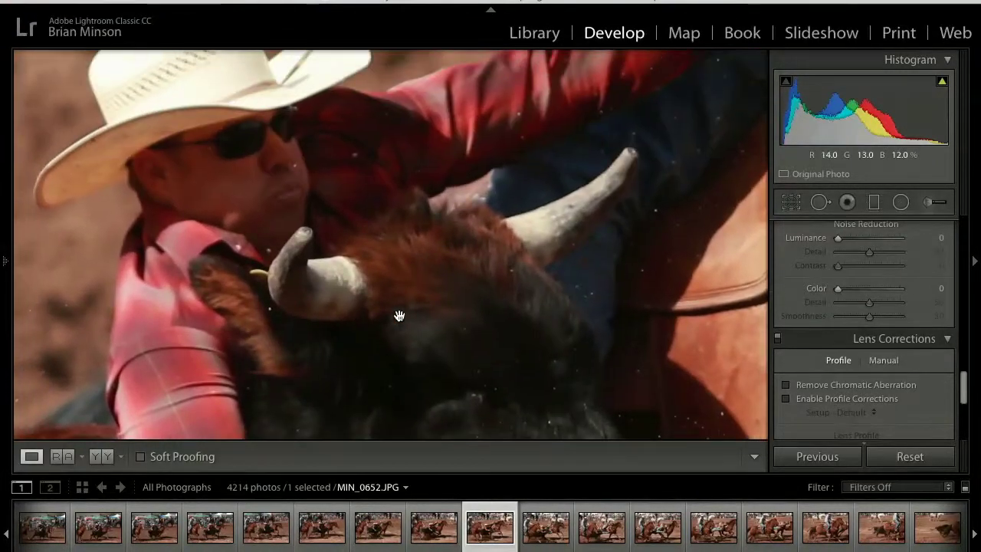
{"action": "left_click", "coordinate": [288, 180]}
Go back to MIN_0650.JPG and check the sharpness of the rider's face up close
{"action": "key", "text": "Left"}
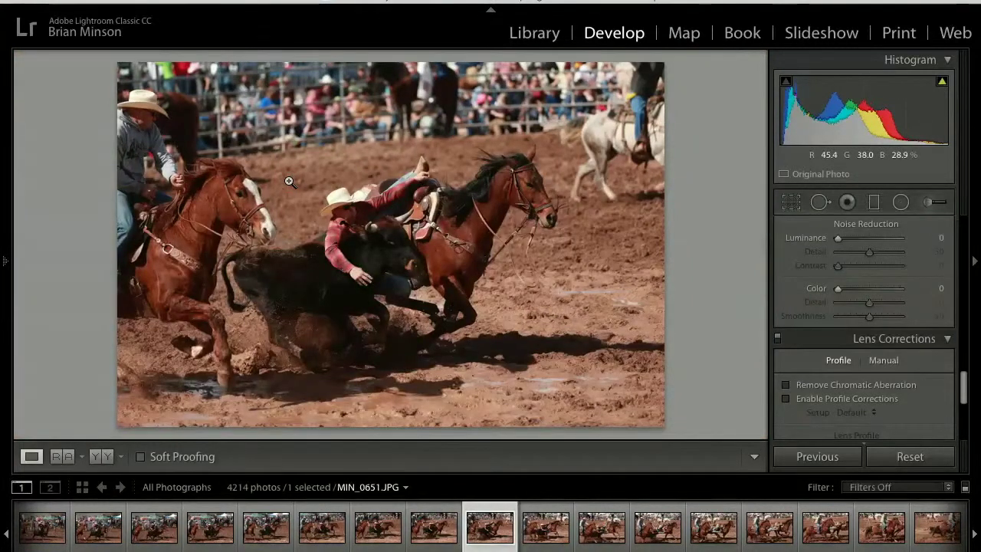
{"action": "key", "text": "Left"}
{"action": "key", "text": "Left"}
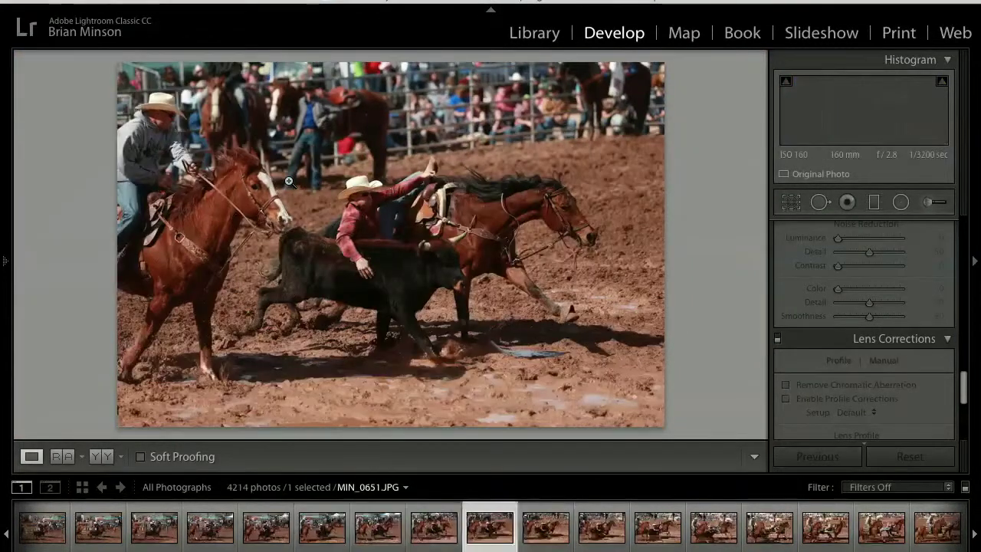
{"action": "key", "text": "Right"}
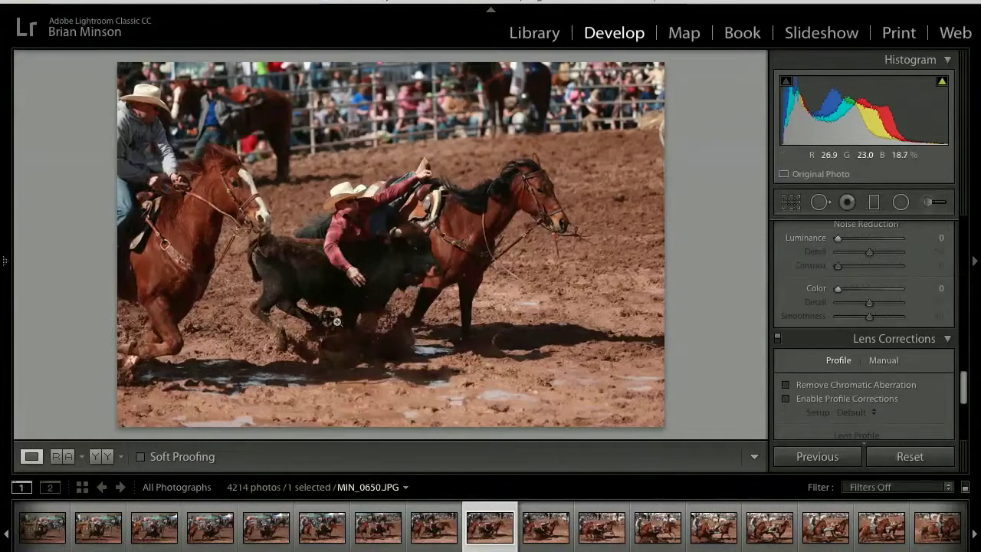
{"action": "left_click", "coordinate": [334, 320]}
{"action": "scroll", "coordinate": [364, 357], "scroll_direction": "up", "scroll_amount": 10}
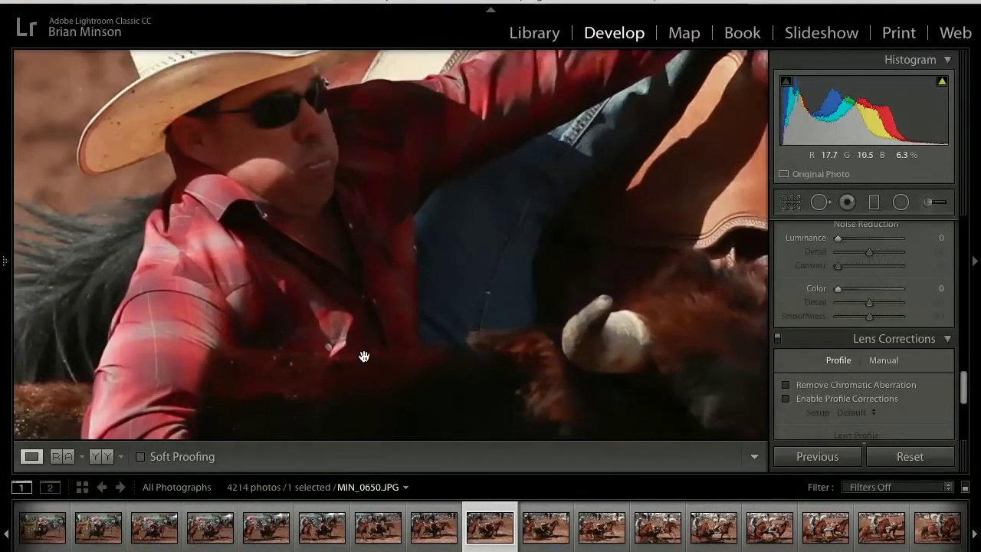
{"action": "left_click", "coordinate": [326, 170]}
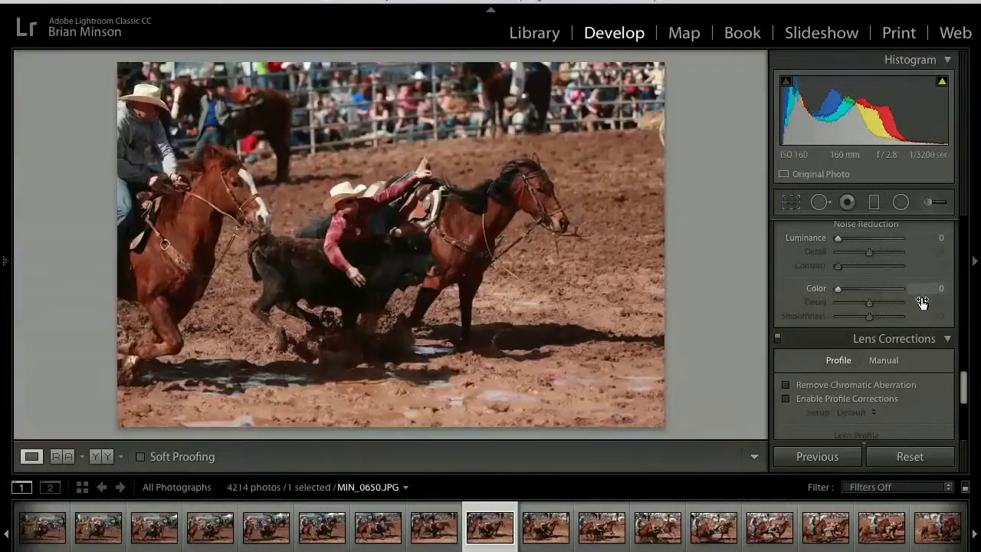
Apply the automatic tone adjustment to MIN_0650.JPG
{"action": "scroll", "coordinate": [912, 299], "scroll_direction": "up", "scroll_amount": 10}
{"action": "scroll", "coordinate": [908, 276], "scroll_direction": "down", "scroll_amount": 1}
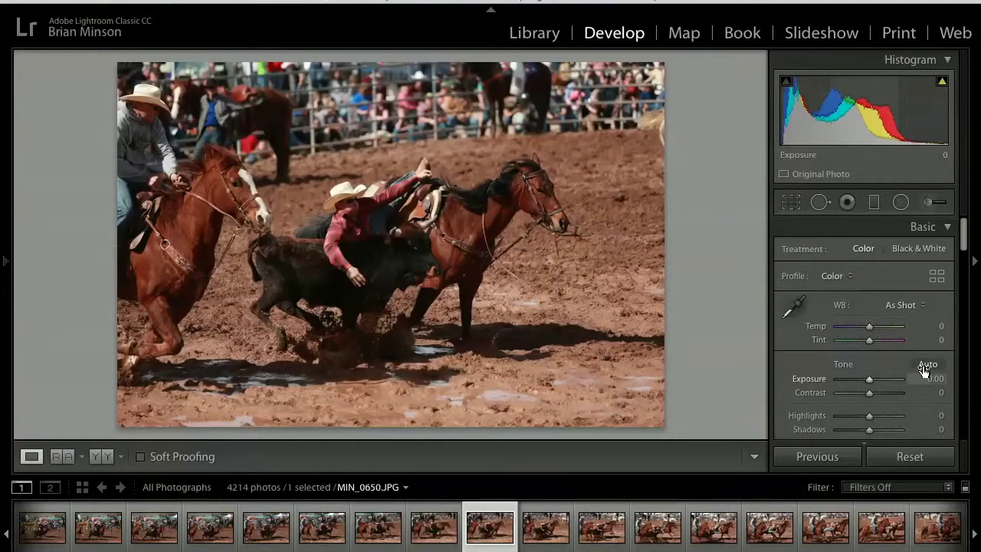
{"action": "left_click", "coordinate": [928, 365]}
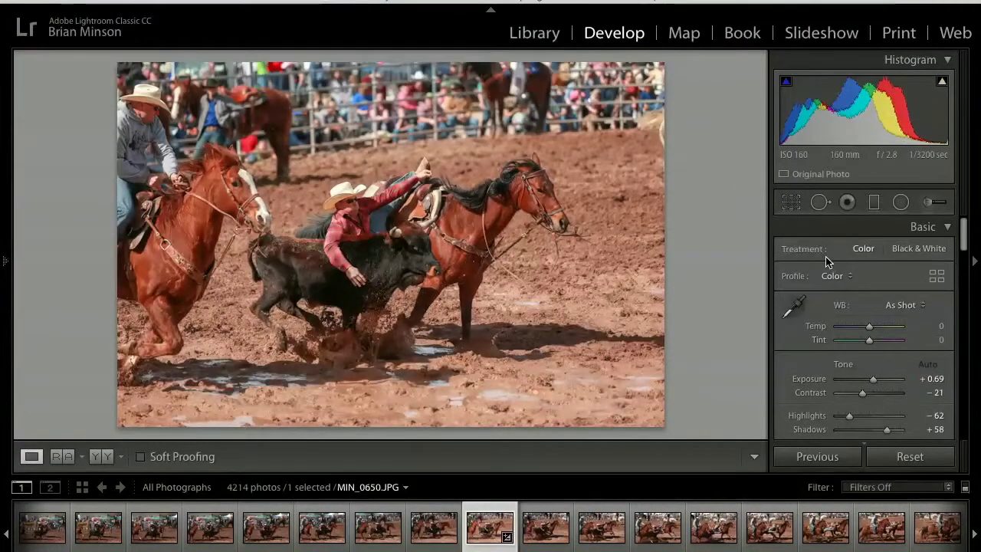
Crop the photo at the 4 x 5 / 8 x 10 aspect ratio, framing the rider, steer and his horse tightly and cutting out the second rider
{"action": "left_click", "coordinate": [801, 205]}
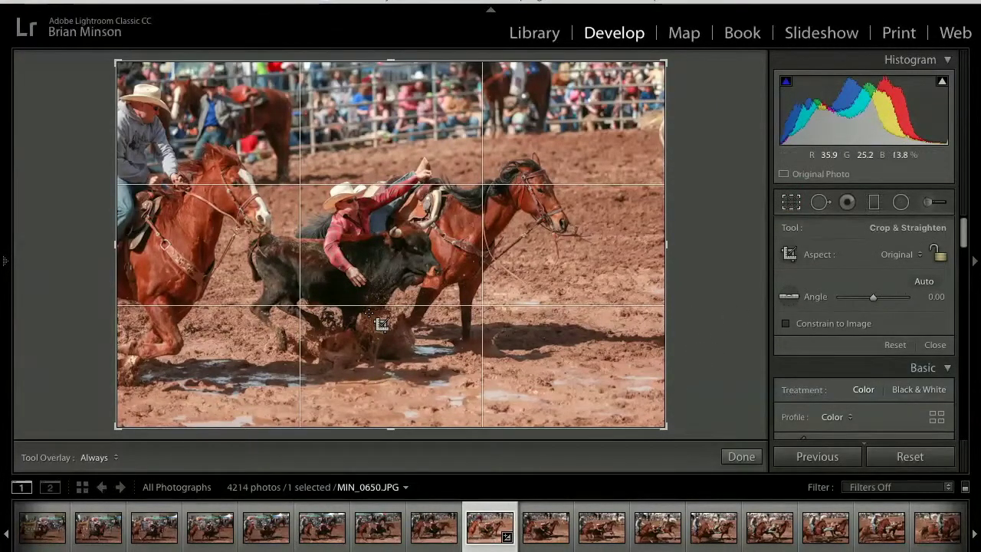
{"action": "left_click", "coordinate": [894, 255]}
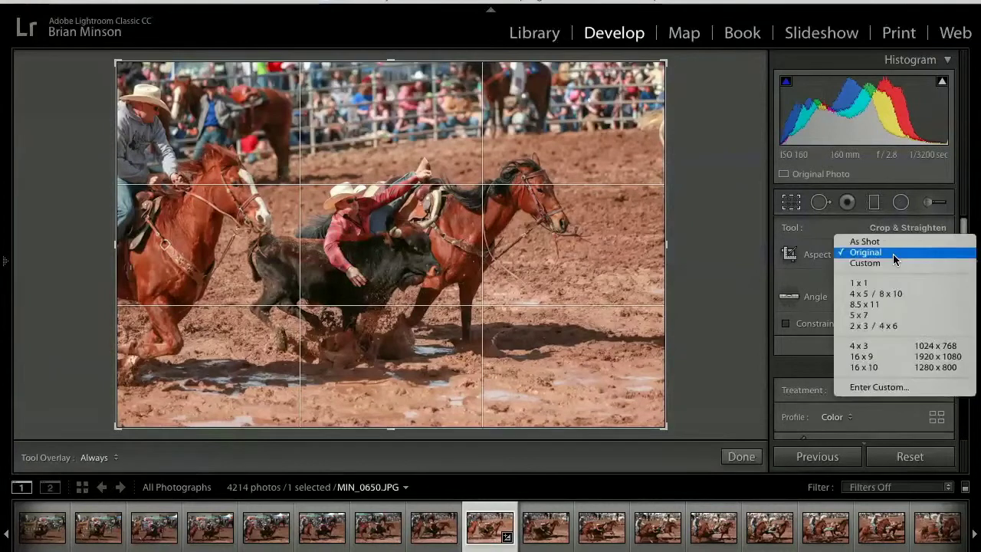
{"action": "left_click", "coordinate": [889, 294]}
{"action": "left_click_drag", "start_coordinate": [324, 285], "coordinate": [259, 285]}
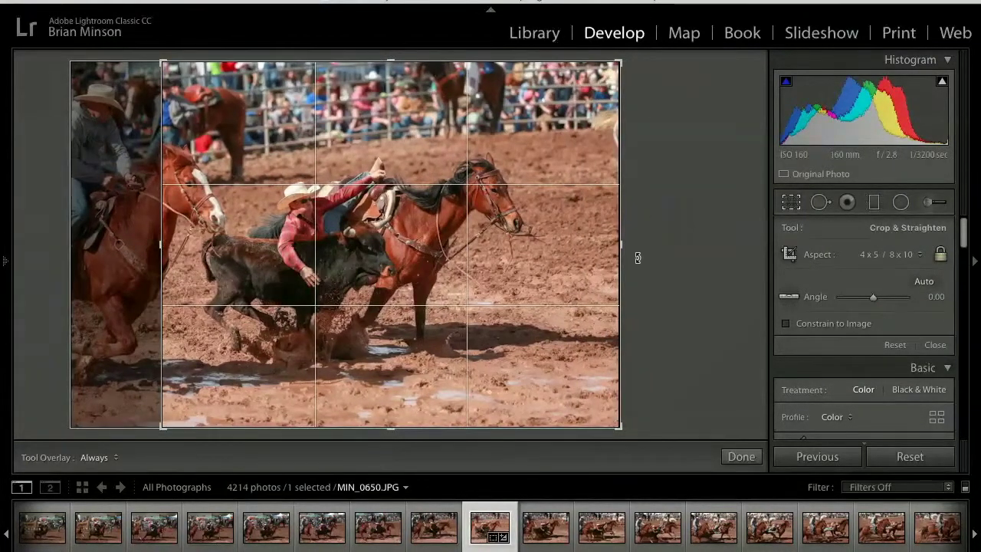
{"action": "left_click_drag", "start_coordinate": [620, 427], "coordinate": [597, 404]}
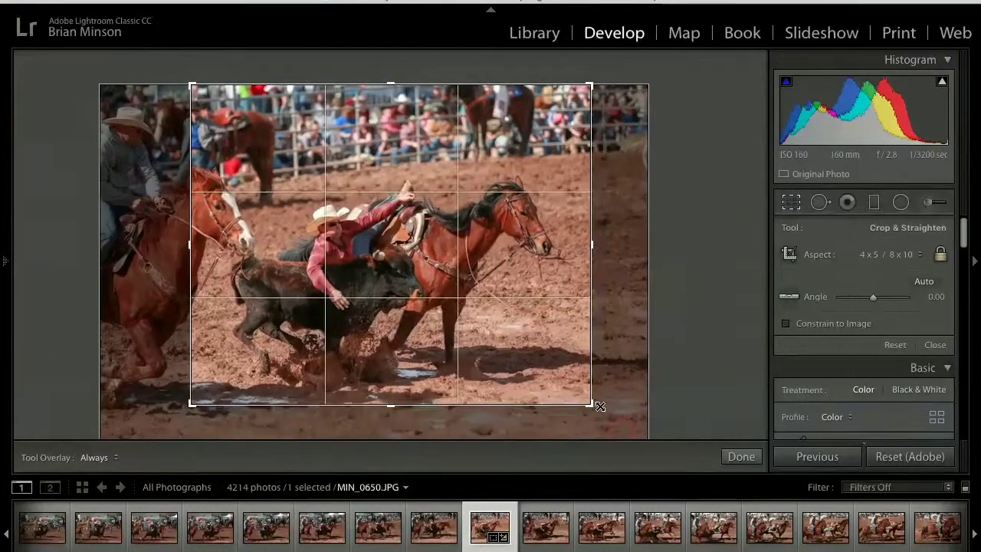
{"action": "left_click_drag", "start_coordinate": [588, 85], "coordinate": [589, 89]}
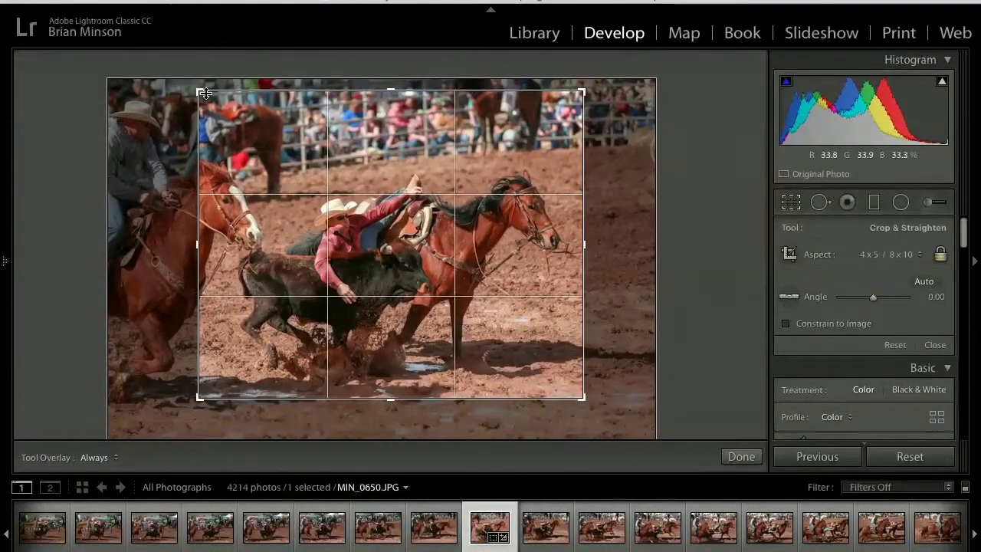
{"action": "left_click_drag", "start_coordinate": [201, 94], "coordinate": [216, 102]}
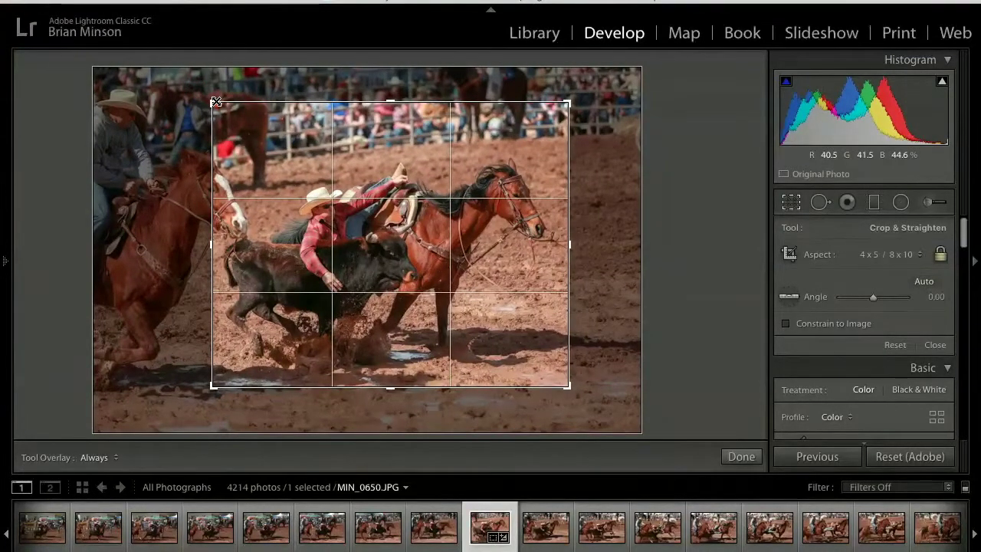
{"action": "left_click_drag", "start_coordinate": [216, 102], "coordinate": [218, 102]}
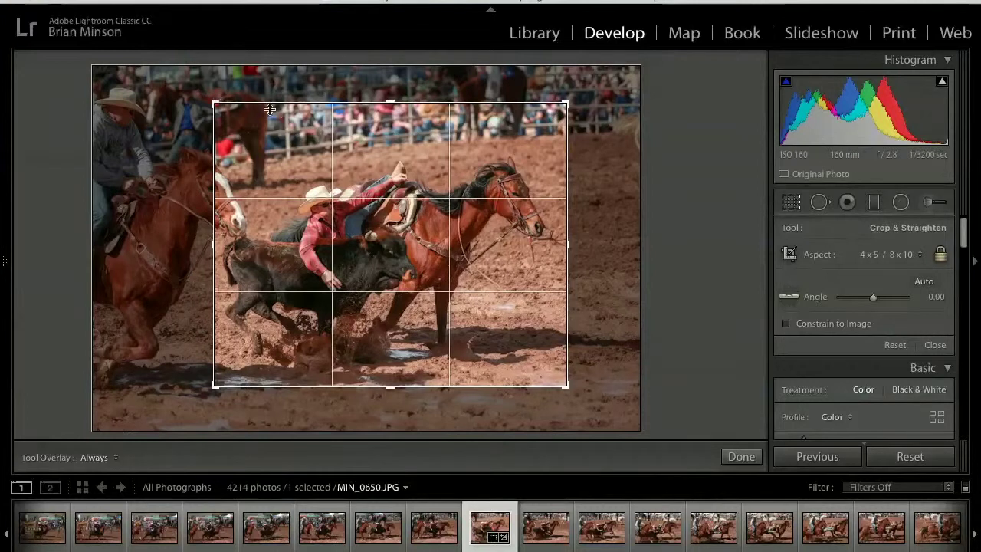
{"action": "left_click_drag", "start_coordinate": [568, 101], "coordinate": [559, 109]}
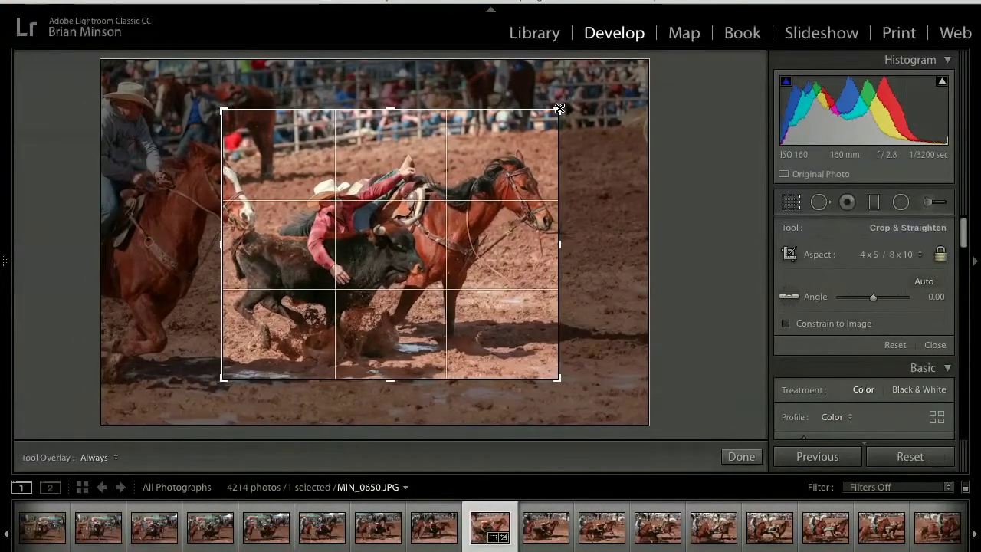
{"action": "key", "text": "Return"}
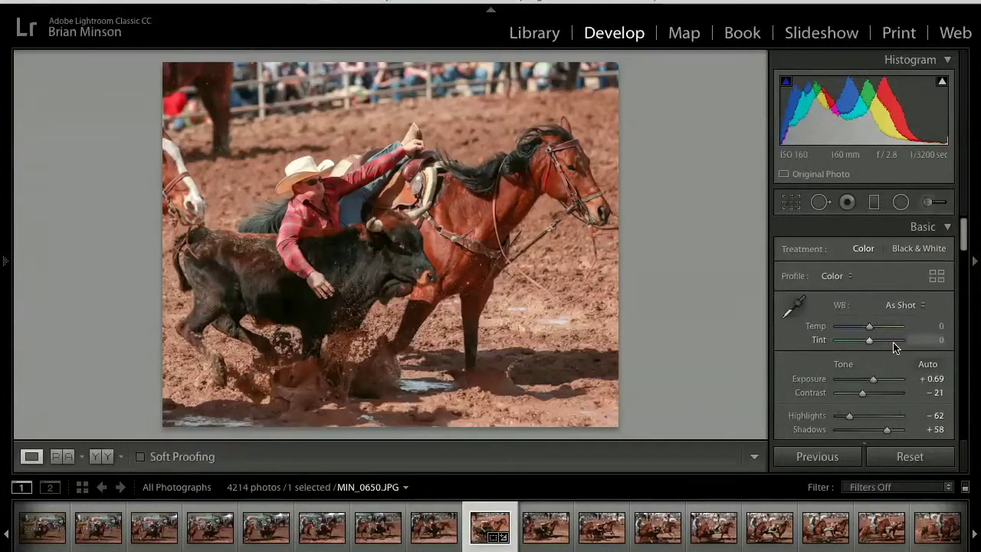
Set the photo's exposure to +1.25, contrast to +19 and clarity to +44
{"action": "left_click_drag", "start_coordinate": [869, 379], "coordinate": [884, 395]}
{"action": "scroll", "coordinate": [877, 394], "scroll_direction": "down", "scroll_amount": 3}
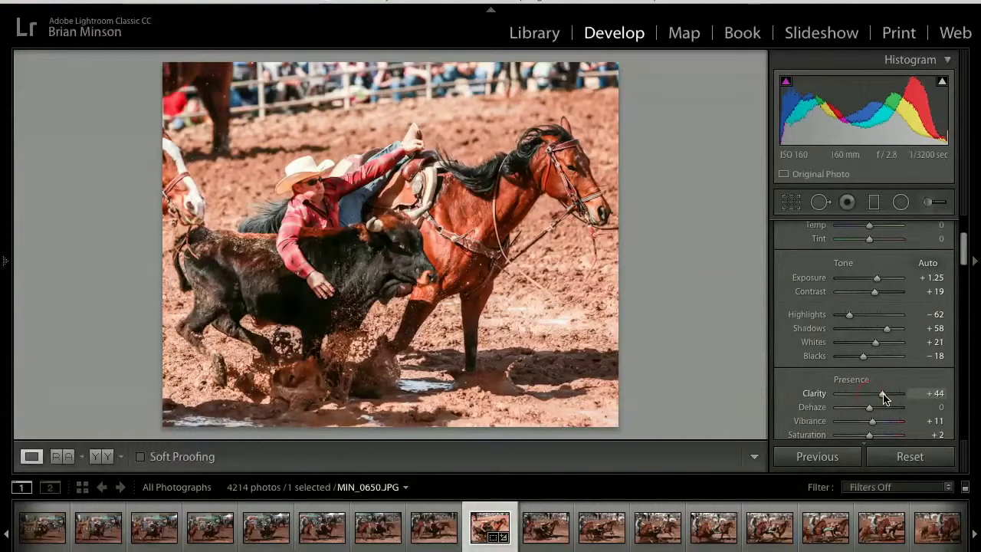
{"action": "scroll", "coordinate": [884, 398], "scroll_direction": "down", "scroll_amount": 3}
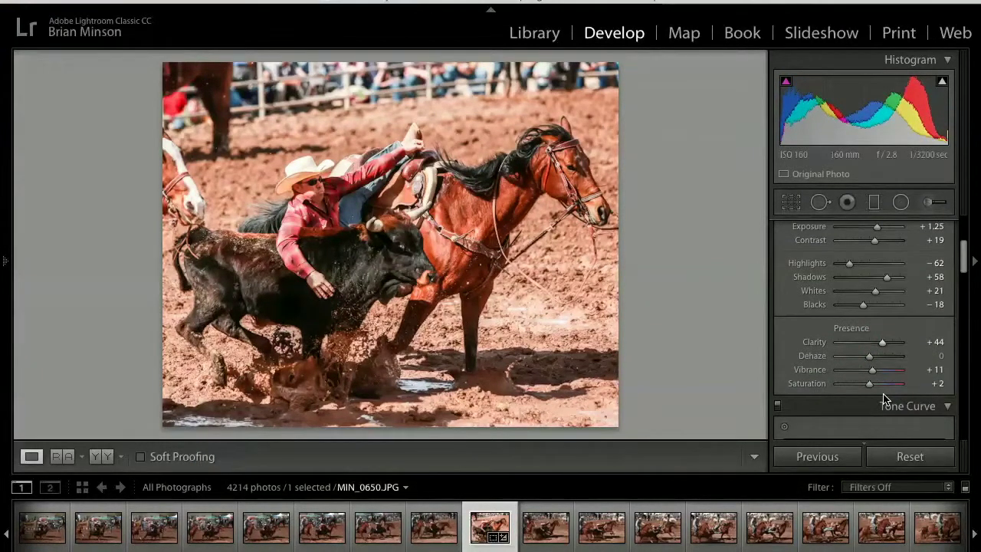
Slightly reduce the saturation of the reds in the HSL/Color adjustments
{"action": "scroll", "coordinate": [883, 398], "scroll_direction": "down", "scroll_amount": 8}
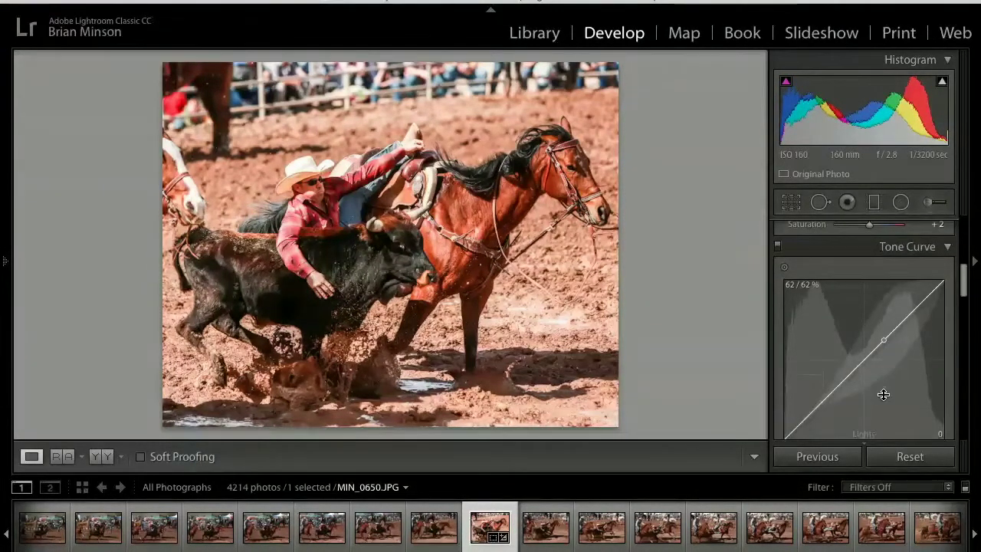
{"action": "scroll", "coordinate": [883, 394], "scroll_direction": "down", "scroll_amount": 12}
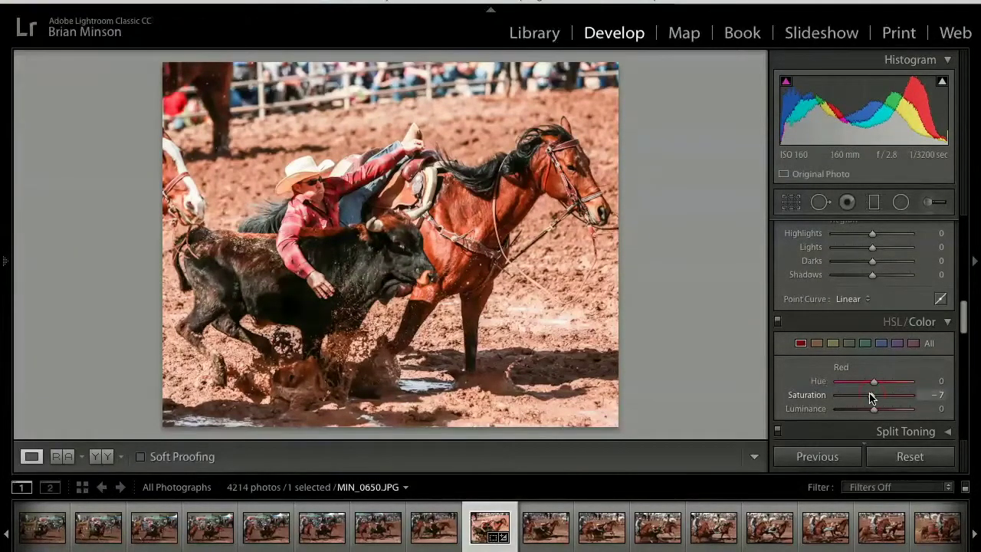
{"action": "left_click_drag", "start_coordinate": [861, 397], "coordinate": [866, 397]}
Set the sharpening amount to 29 and check the steer's head up close
{"action": "scroll", "coordinate": [868, 397], "scroll_direction": "down", "scroll_amount": 6}
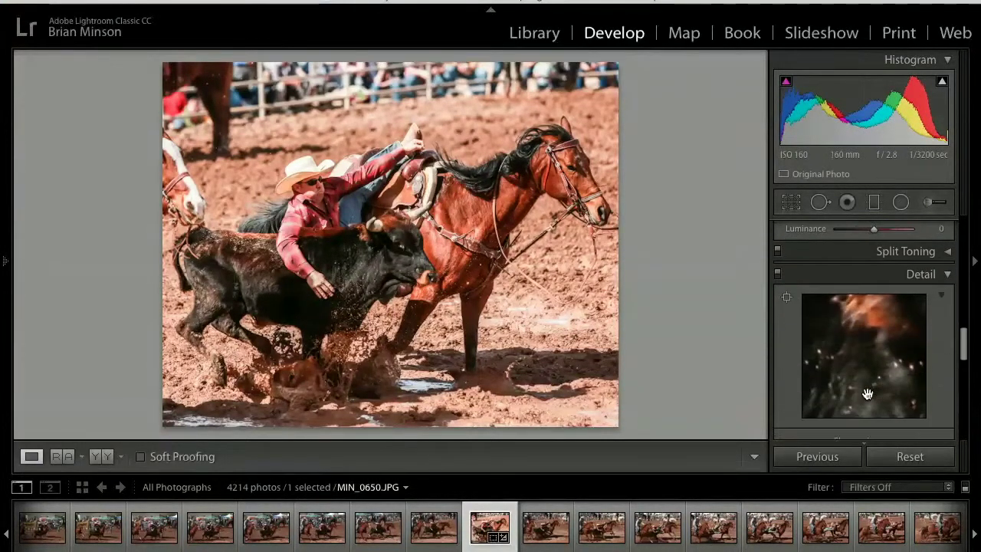
{"action": "left_click_drag", "start_coordinate": [838, 347], "coordinate": [851, 351]}
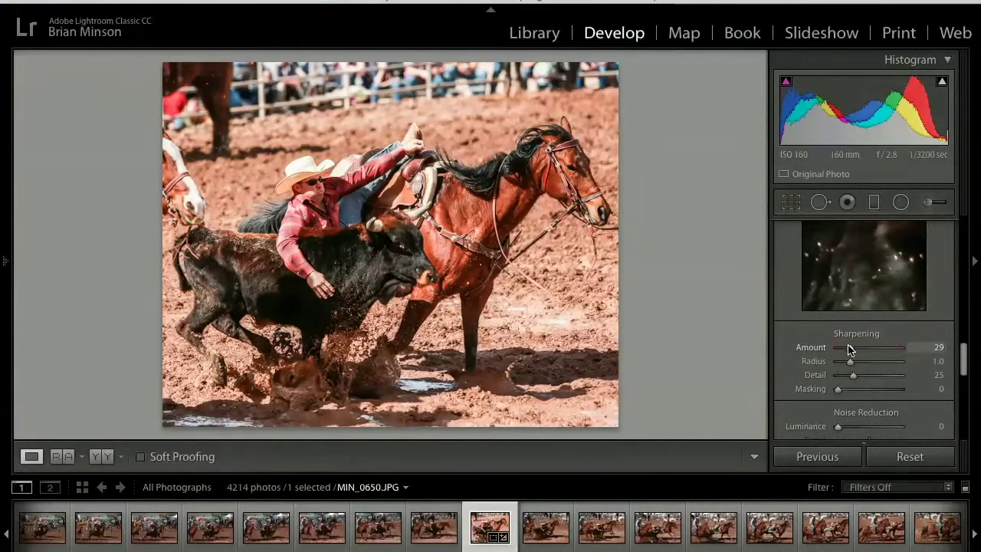
{"action": "left_click", "coordinate": [417, 240]}
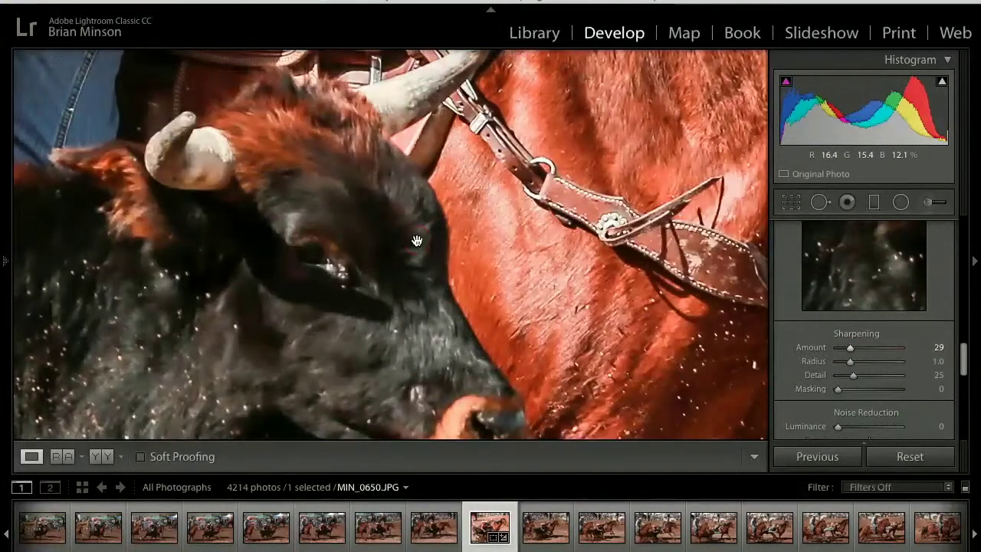
{"action": "left_click", "coordinate": [417, 241]}
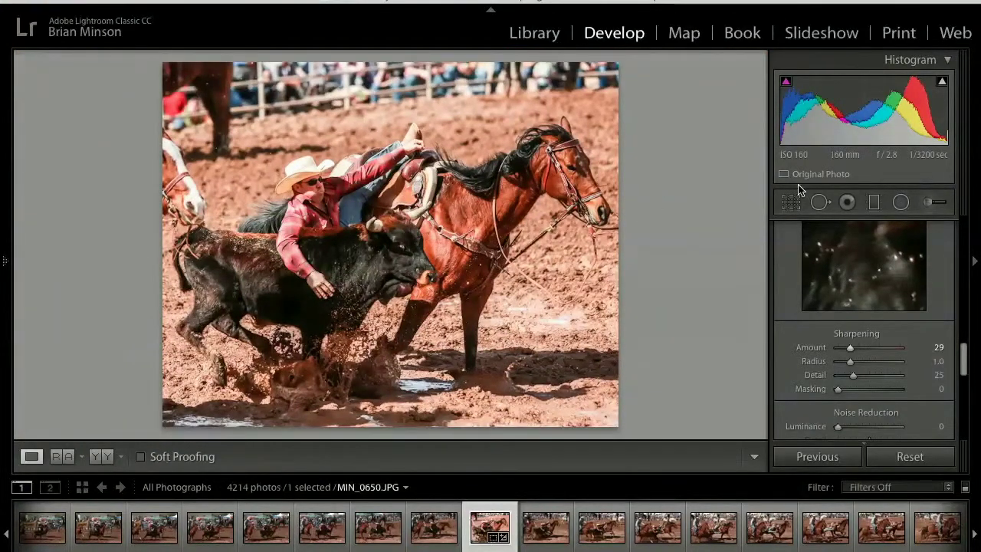
Tighten the 4 x 5 / 8 x 10 crop around the rider, steer and horse, cutting out the crowd and the second horse's head
{"action": "left_click", "coordinate": [792, 202]}
{"action": "left_click_drag", "start_coordinate": [710, 227], "coordinate": [729, 247]}
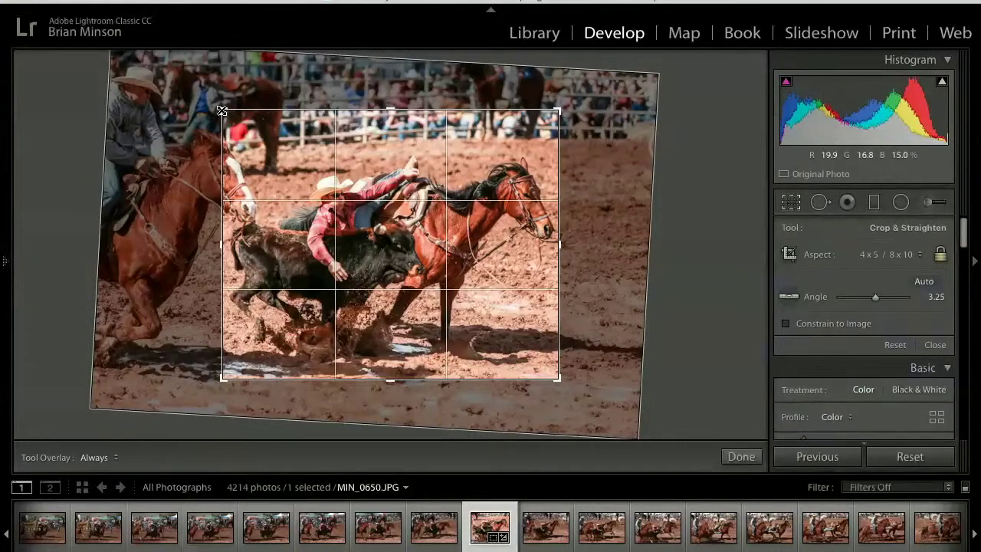
{"action": "left_click_drag", "start_coordinate": [222, 111], "coordinate": [243, 123]}
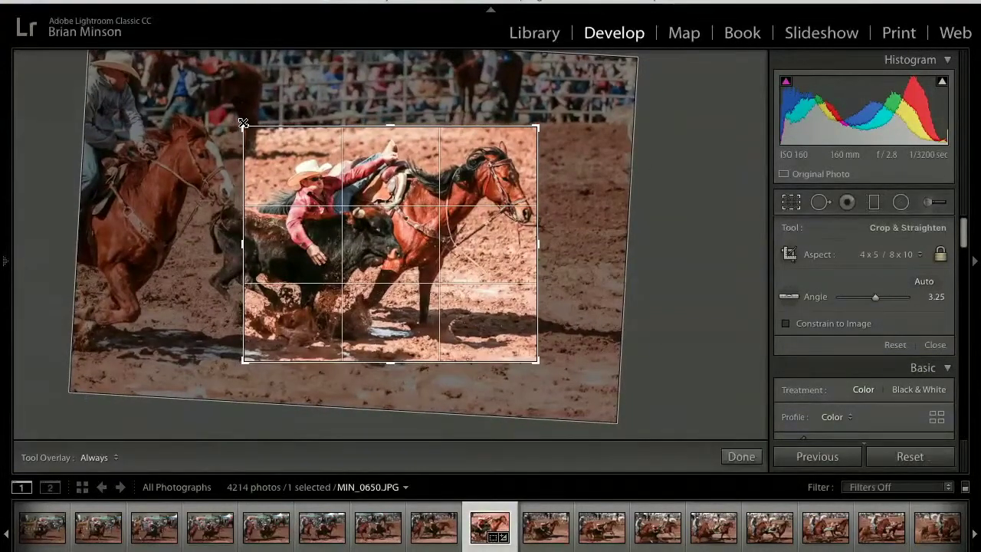
{"action": "key", "text": "Return"}
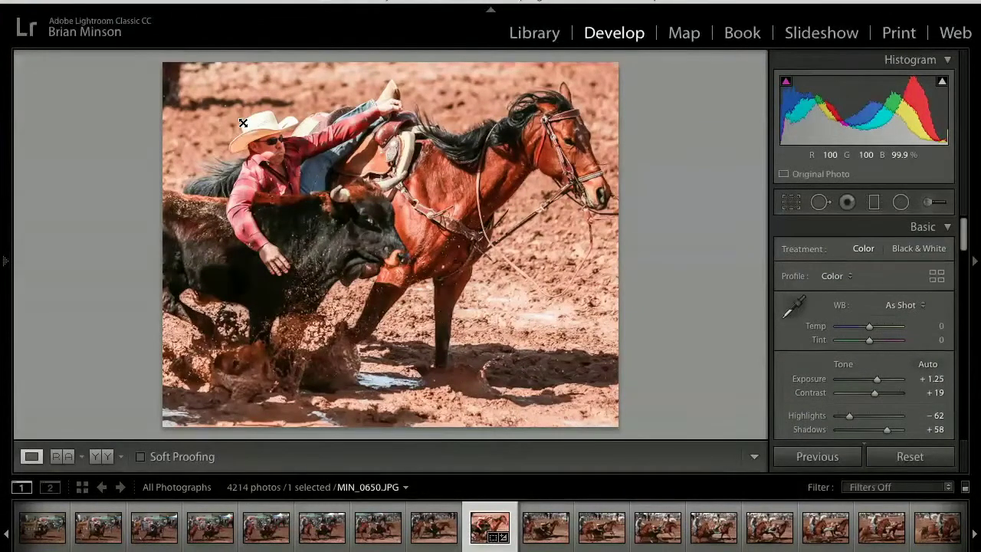
Try the Auto white balance on the photo and undo it
{"action": "scroll", "coordinate": [873, 360], "scroll_direction": "down", "scroll_amount": 2}
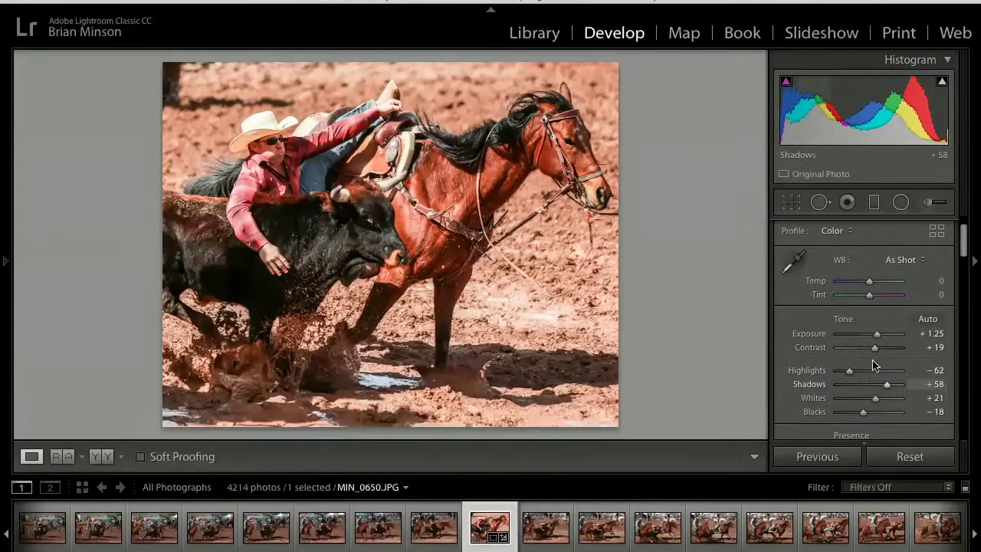
{"action": "left_click", "coordinate": [902, 260]}
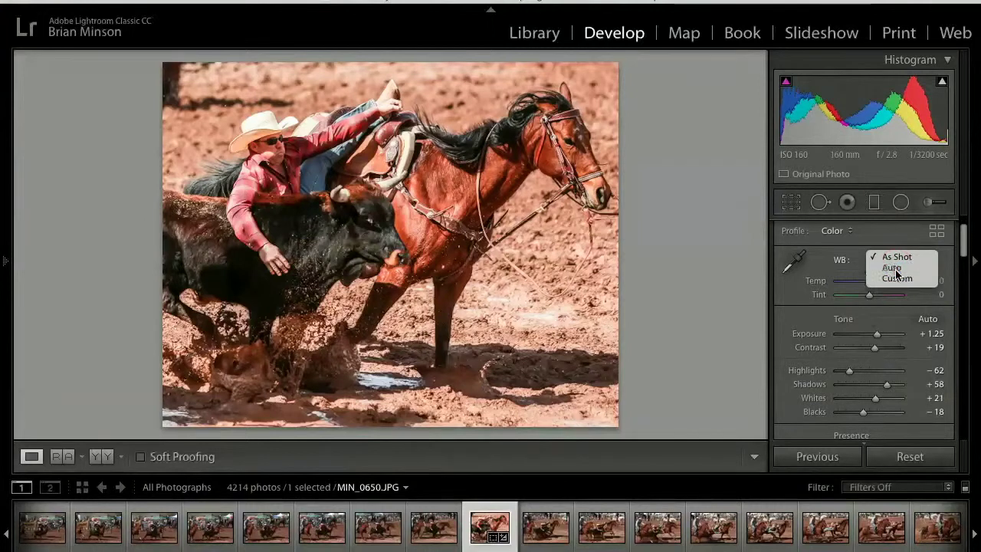
{"action": "left_click", "coordinate": [894, 269]}
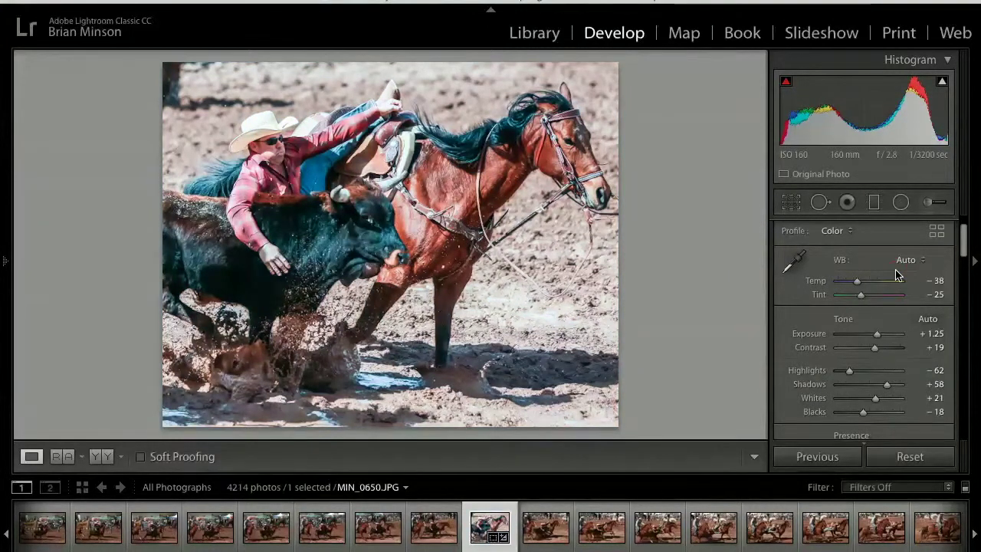
{"action": "key", "text": "ctrl+z"}
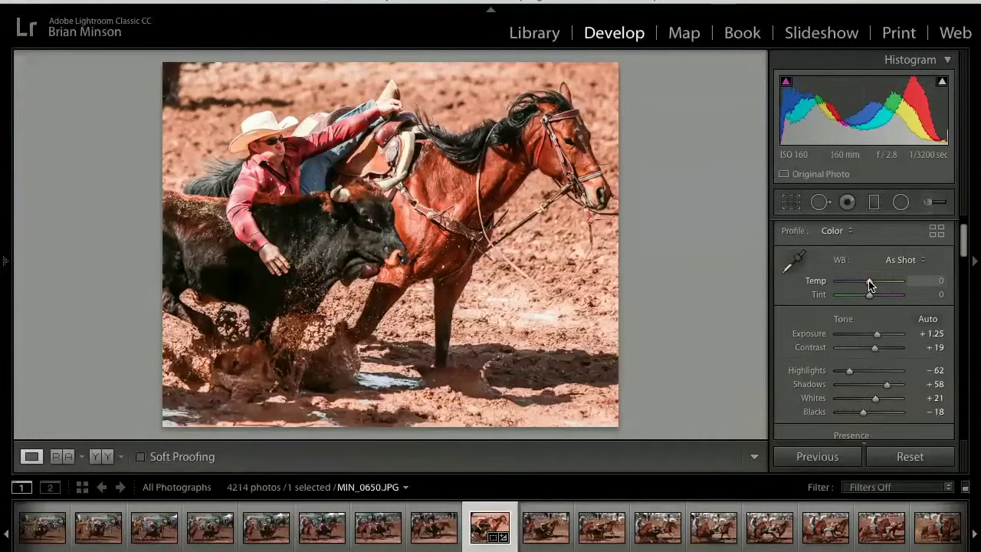
Cool the white balance by setting the temperature to -9 and flag MIN_0650.JPG as a pick
{"action": "left_click_drag", "start_coordinate": [869, 281], "coordinate": [864, 281]}
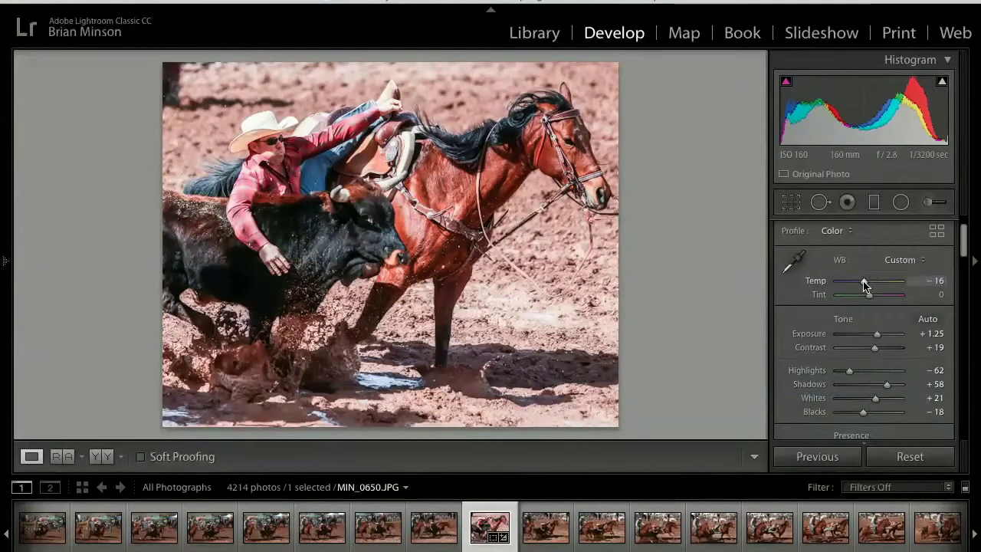
{"action": "left_click_drag", "start_coordinate": [864, 282], "coordinate": [865, 281]}
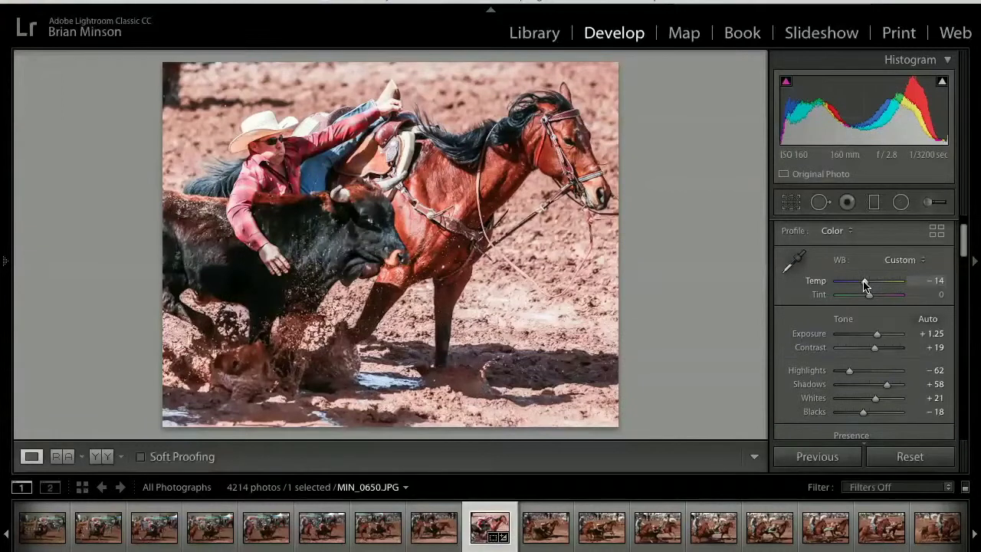
{"action": "left_click_drag", "start_coordinate": [865, 281], "coordinate": [867, 282]}
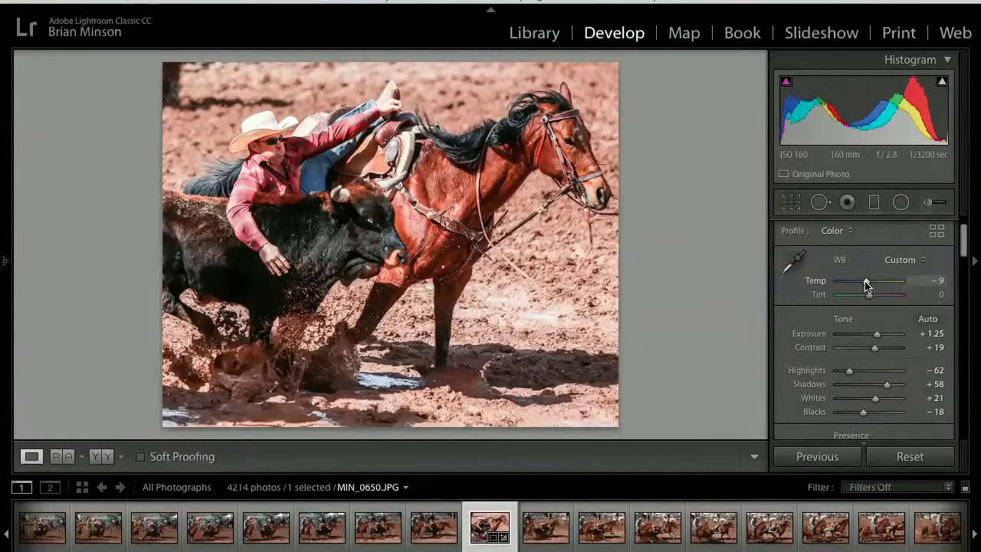
{"action": "key", "text": "p"}
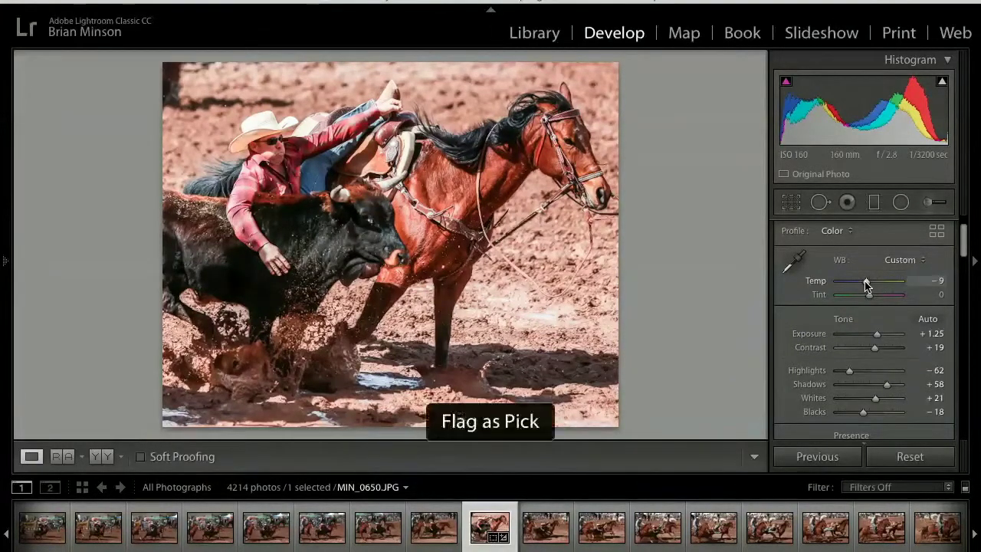
Review the next frames of the rider dropping from his horse onto the steer, ending on MIN_0658.JPG
{"action": "key", "text": "Right"}
{"action": "key", "text": "Right"}
{"action": "key", "text": "Right"}
{"action": "key", "text": "Right"}
{"action": "key", "text": "Right"}
{"action": "key", "text": "Right"}
{"action": "key", "text": "Right"}
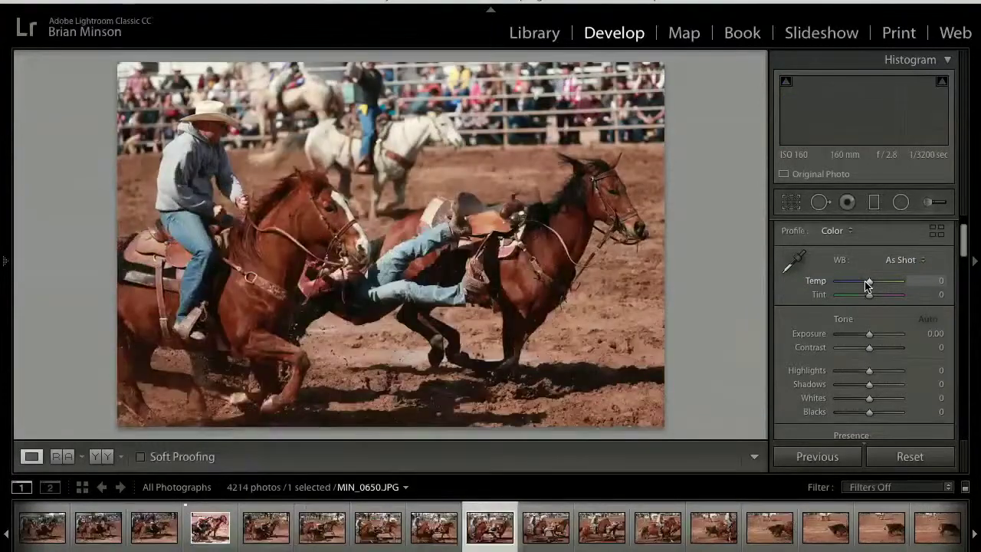
{"action": "key", "text": "Right"}
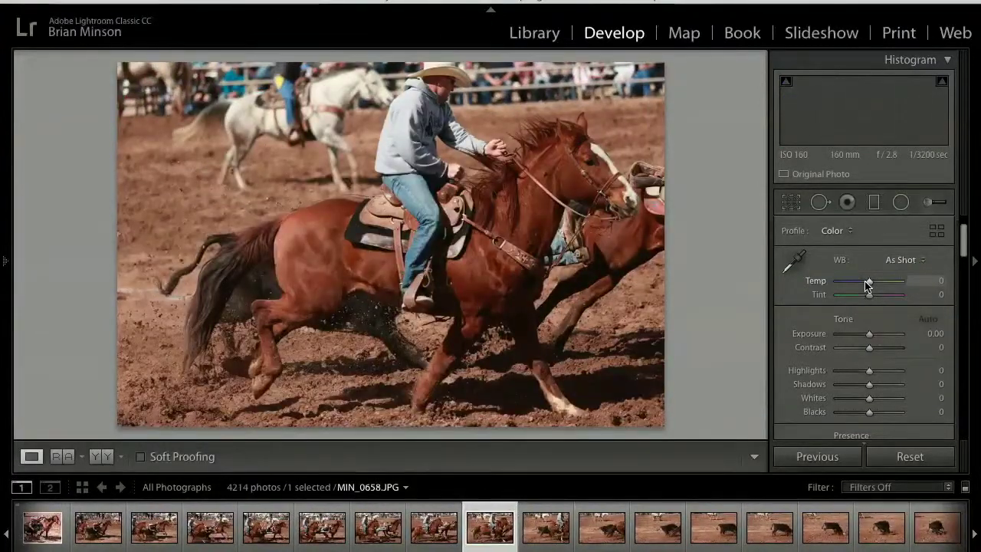
{"action": "key", "text": "Right"}
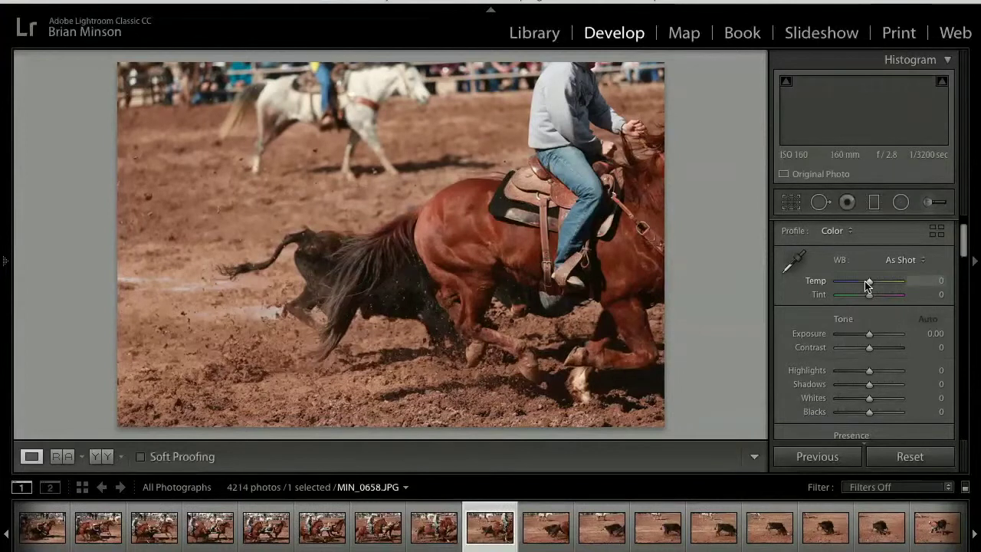
{"action": "key", "text": "Left"}
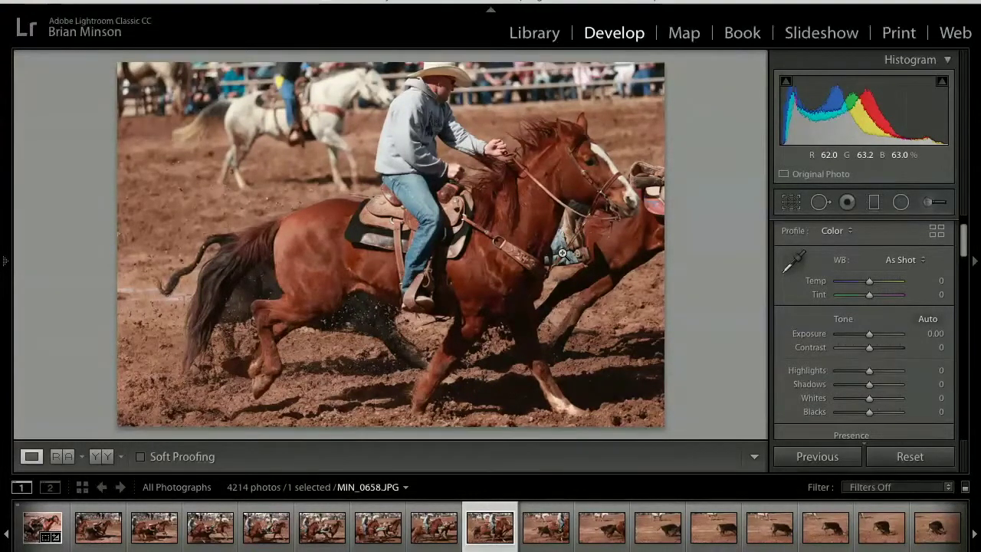
Look through the frames of the cowboy wrestling the steer to the ground, up to MIN_0680.JPG
{"action": "key", "text": "Right"}
{"action": "key", "text": "Right"}
{"action": "key", "text": "Right"}
{"action": "key", "text": "Right"}
{"action": "key", "text": "Right"}
{"action": "key", "text": "Right"}
{"action": "key", "text": "Right"}
{"action": "key", "text": "Right"}
{"action": "key", "text": "Right"}
{"action": "key", "text": "Right"}
{"action": "key", "text": "Right"}
{"action": "key", "text": "Right"}
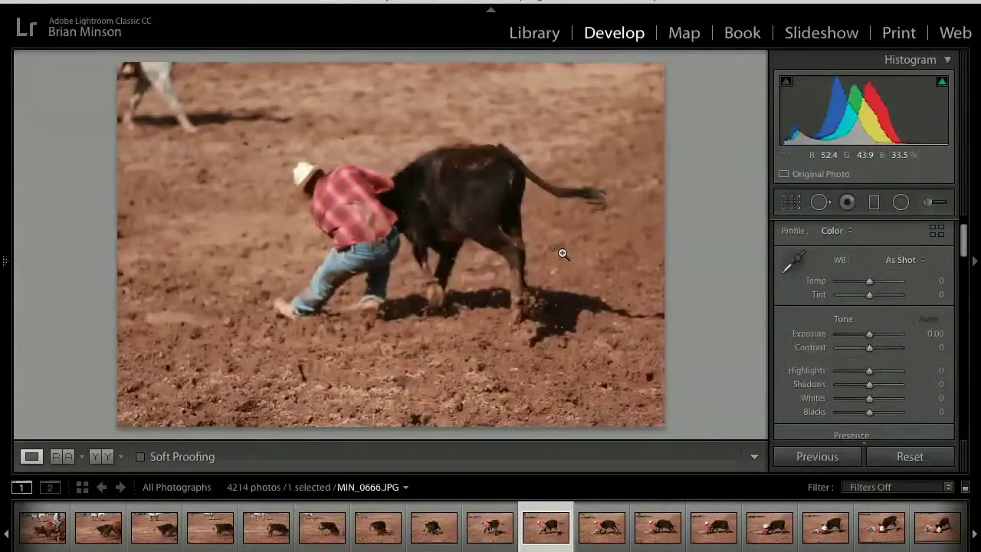
{"action": "key", "text": "Right"}
{"action": "key", "text": "Right"}
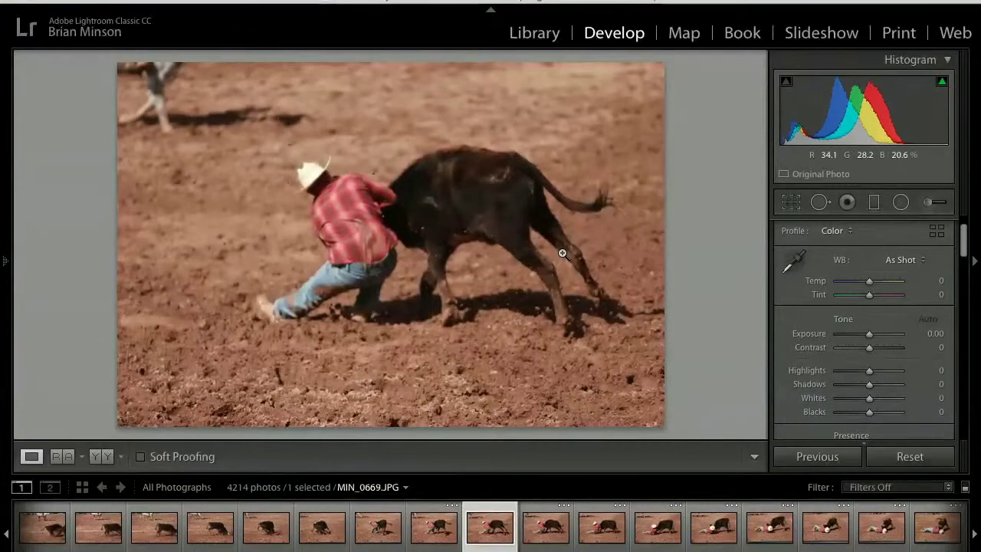
{"action": "key", "text": "Right"}
{"action": "key", "text": "Right"}
{"action": "key", "text": "Right"}
{"action": "key", "text": "Right"}
{"action": "key", "text": "Right"}
{"action": "key", "text": "Right"}
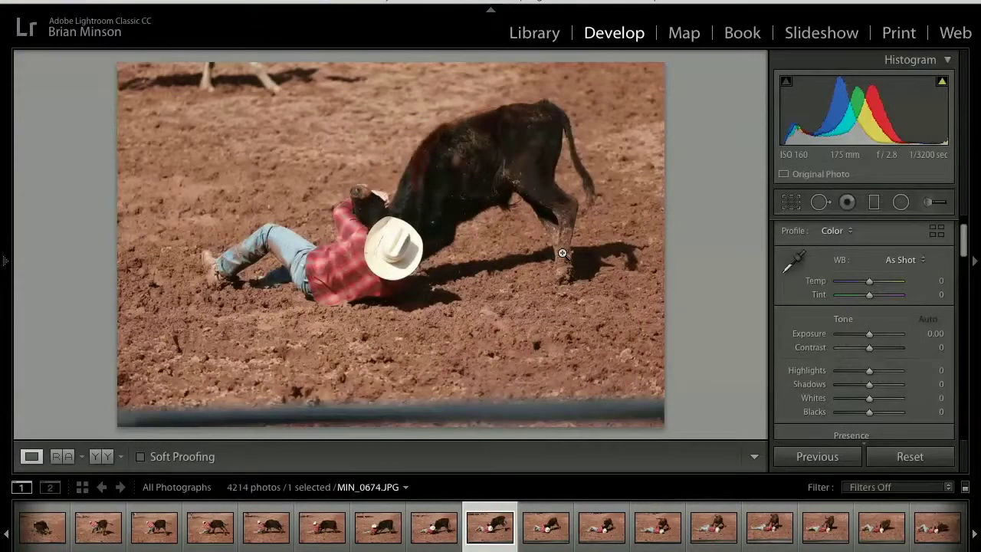
{"action": "key", "text": "Right"}
{"action": "key", "text": "Right"}
{"action": "key", "text": "Right"}
{"action": "key", "text": "Right"}
{"action": "key", "text": "Right"}
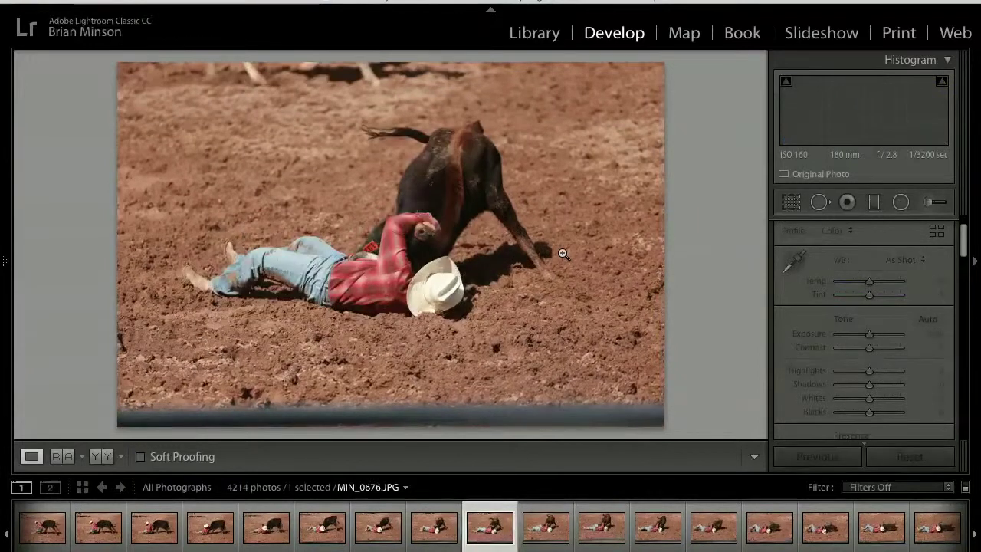
{"action": "key", "text": "Right"}
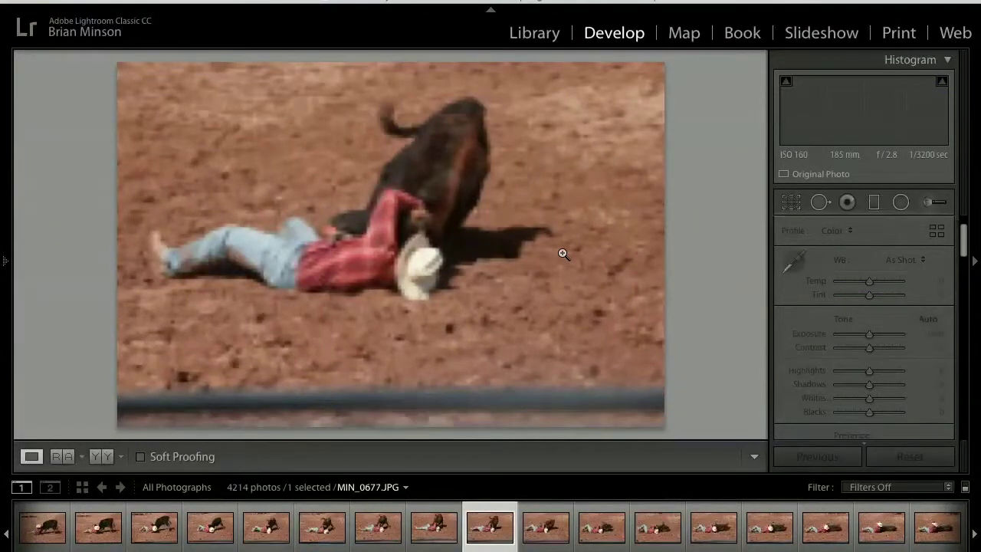
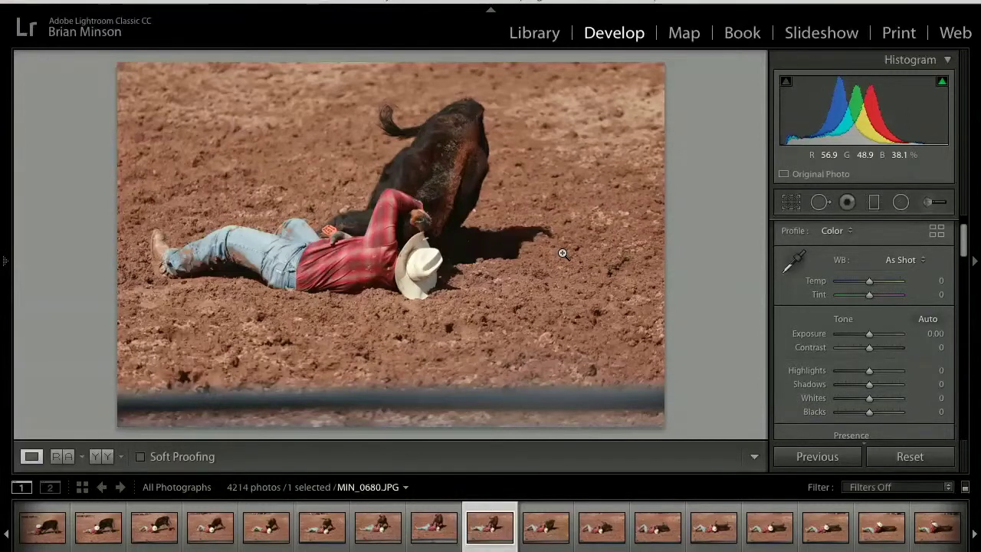
Review the remaining steer takedown frames and the cowboy walking away, moving on to the shots of the chutes
{"action": "key", "text": "Right"}
{"action": "key", "text": "Right"}
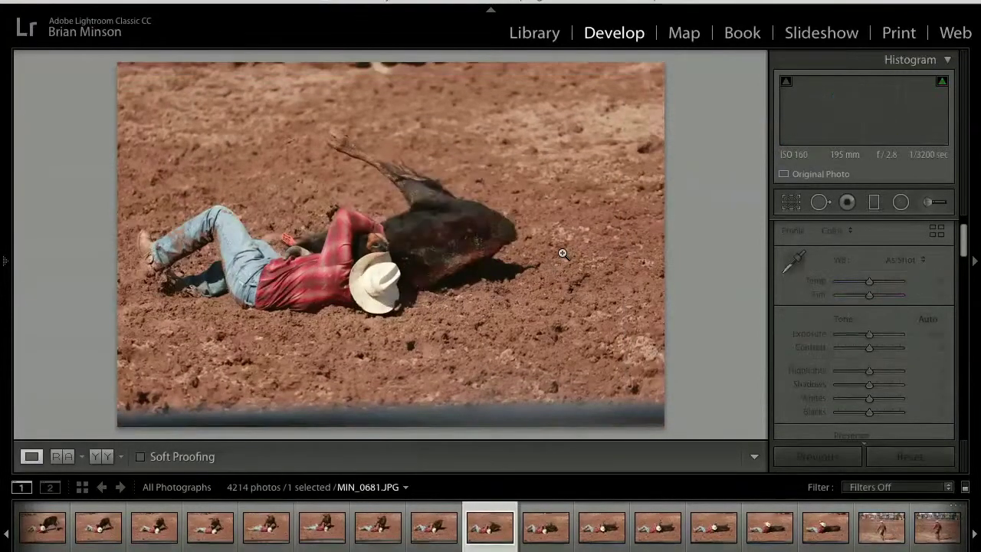
{"action": "key", "text": "Right"}
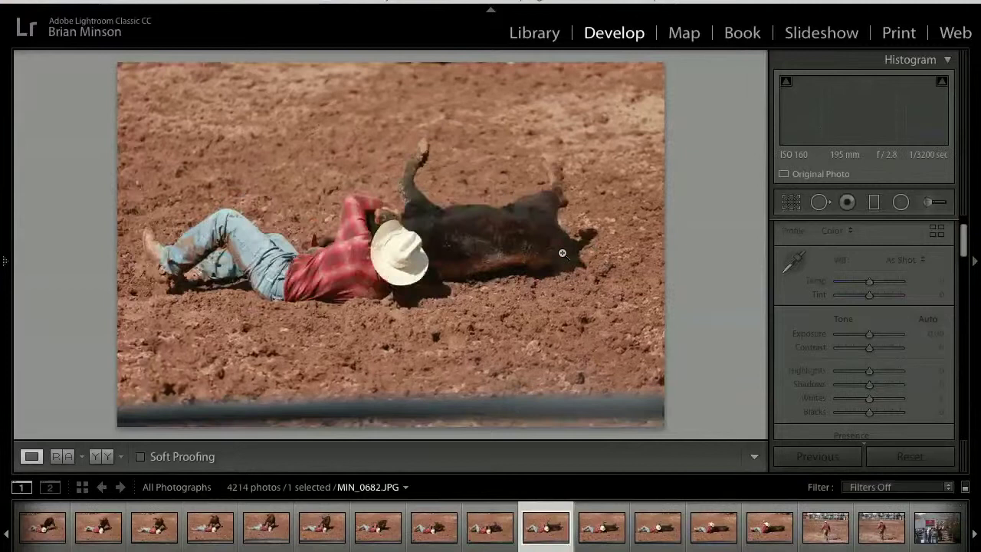
{"action": "key", "text": "Right"}
{"action": "key", "text": "Right"}
{"action": "key", "text": "Right"}
{"action": "key", "text": "Right"}
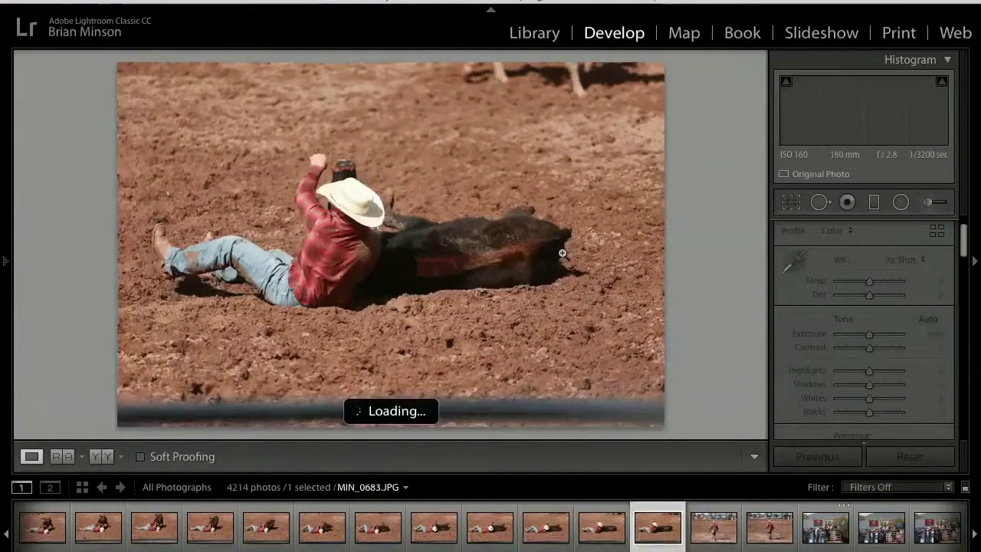
{"action": "key", "text": "Right"}
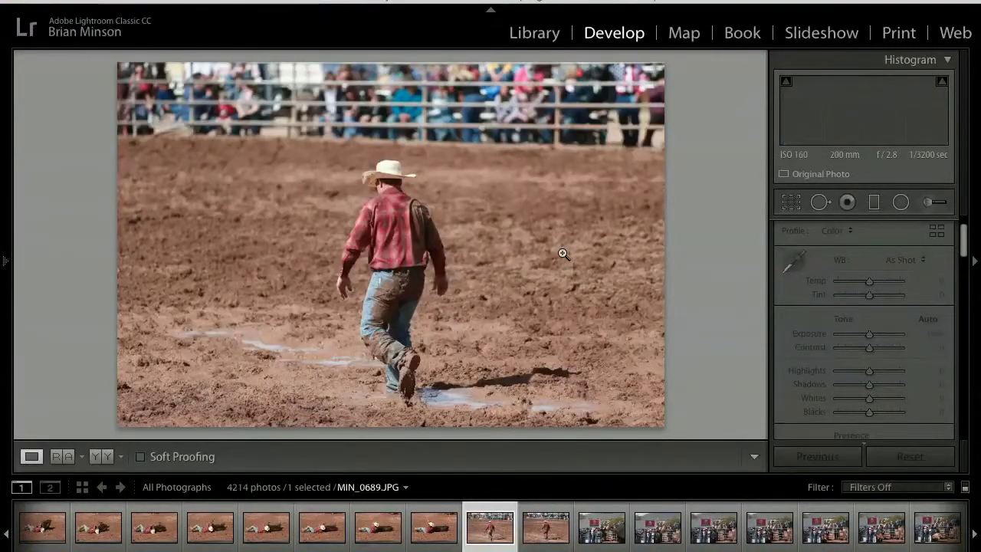
{"action": "key", "text": "Right"}
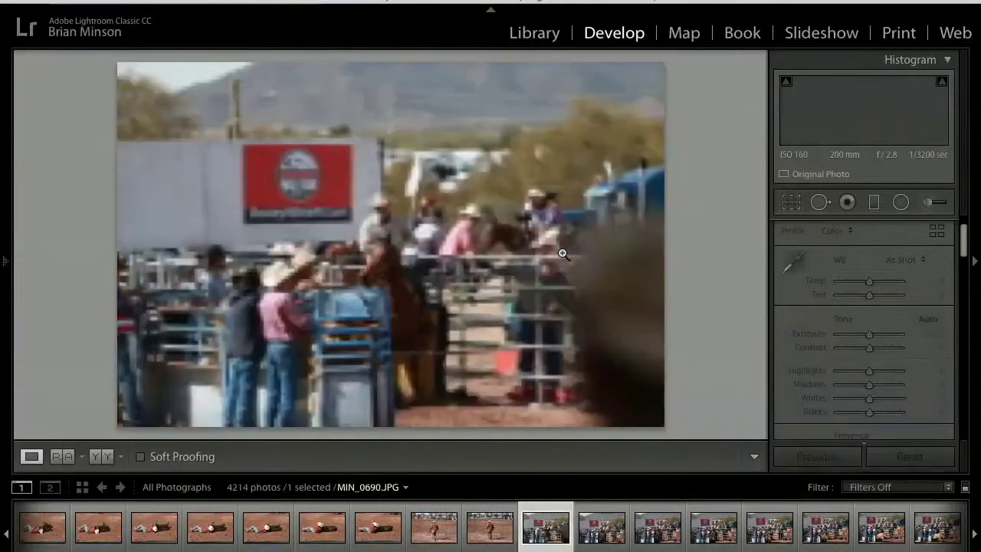
{"action": "key", "text": "Right"}
{"action": "key", "text": "Right"}
{"action": "key", "text": "Right"}
{"action": "key", "text": "Right"}
{"action": "key", "text": "Right"}
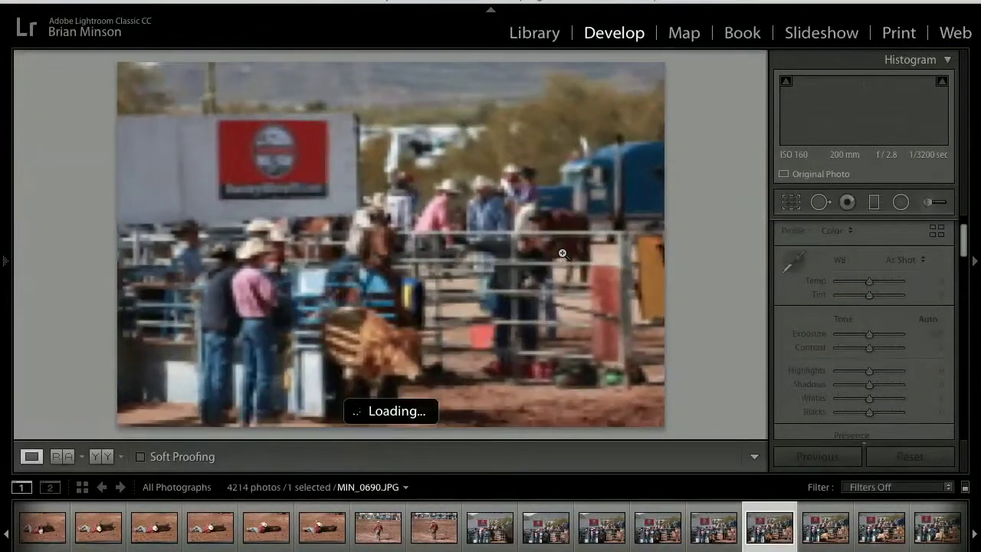
Look through the chute frames and the pale steer's release, up to MIN_0703.JPG
{"action": "key", "text": "Right"}
{"action": "key", "text": "Right"}
{"action": "key", "text": "Right"}
{"action": "key", "text": "Right"}
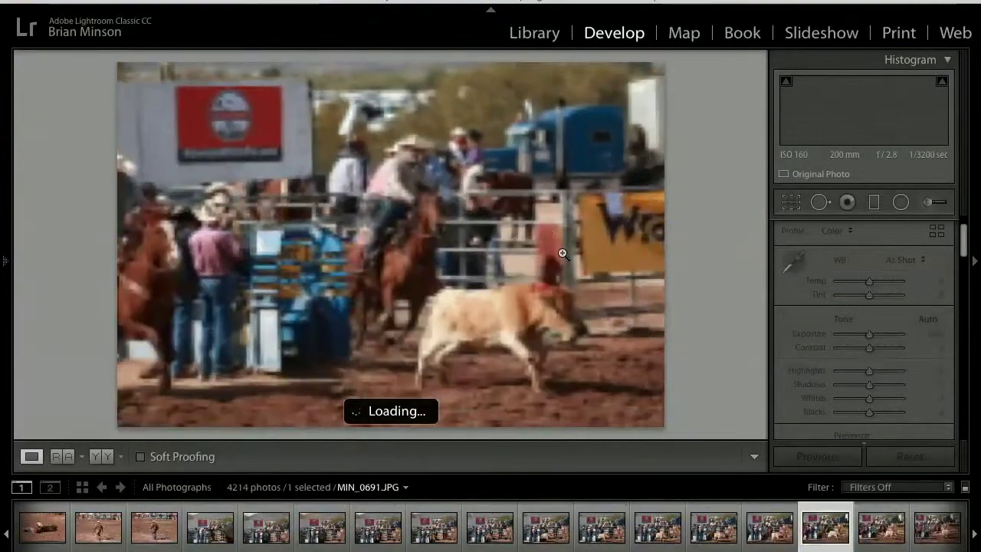
{"action": "key", "text": "Right"}
{"action": "key", "text": "Right"}
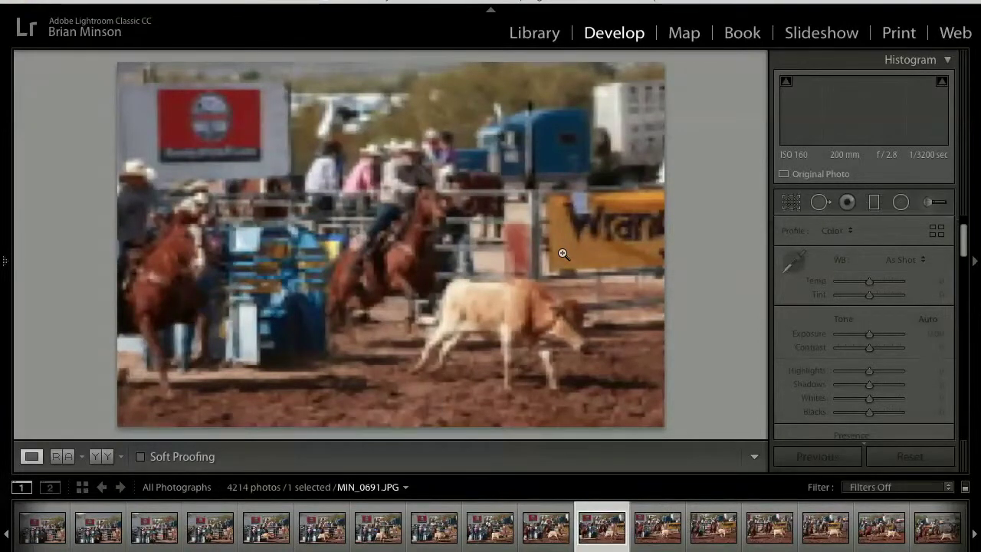
{"action": "key", "text": "Right"}
{"action": "key", "text": "Right"}
{"action": "key", "text": "Right"}
{"action": "key", "text": "Right"}
{"action": "key", "text": "Right"}
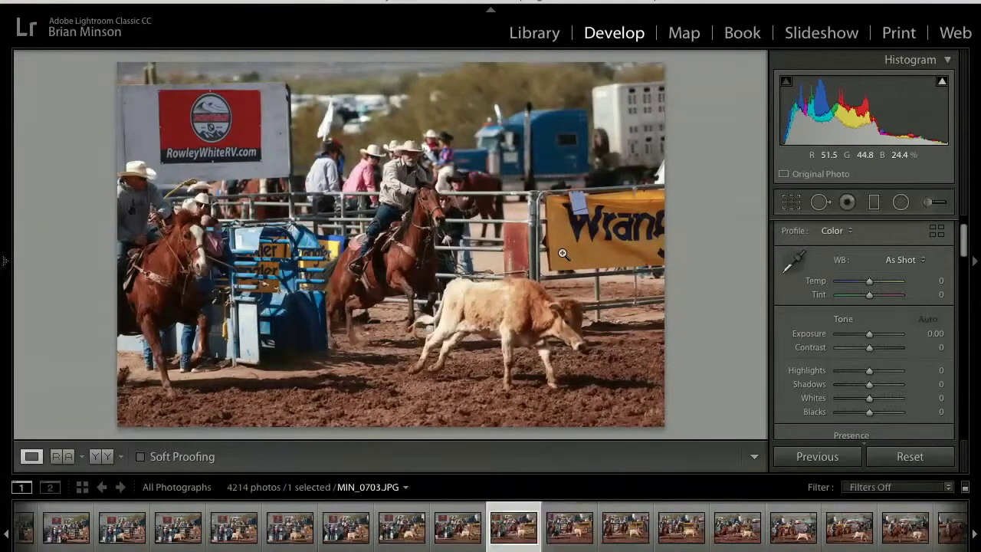
Examine the frames of the two riders chasing the pale steer past the Wrangler banner and the tents
{"action": "key", "text": "Right"}
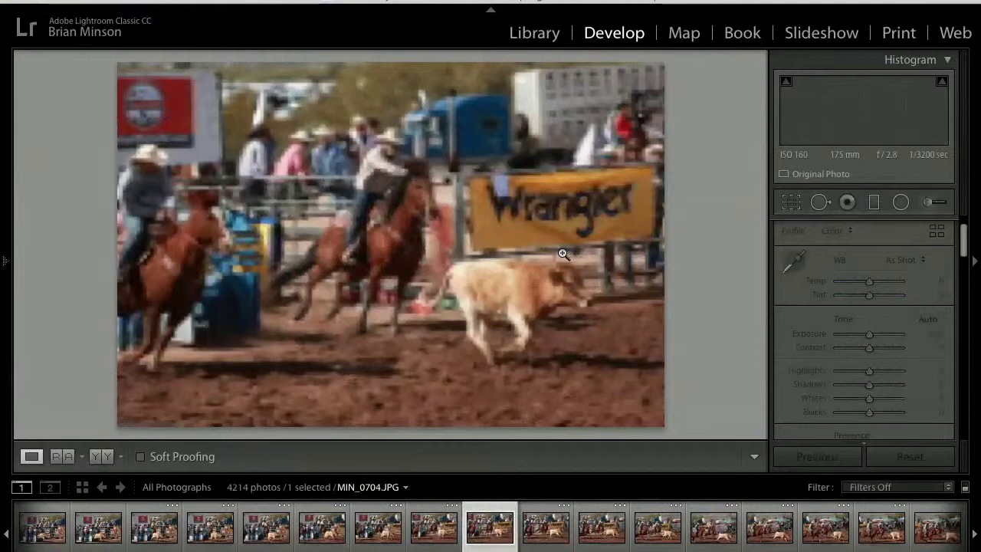
{"action": "key", "text": "Right"}
{"action": "key", "text": "Right"}
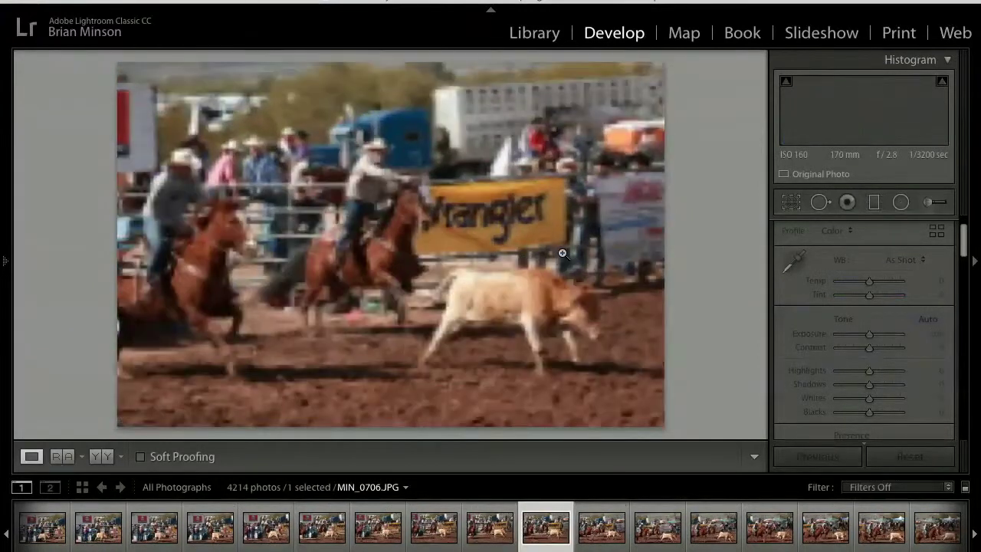
{"action": "key", "text": "Right"}
{"action": "key", "text": "Right"}
{"action": "key", "text": "Right"}
{"action": "key", "text": "Right"}
{"action": "key", "text": "Right"}
{"action": "key", "text": "Right"}
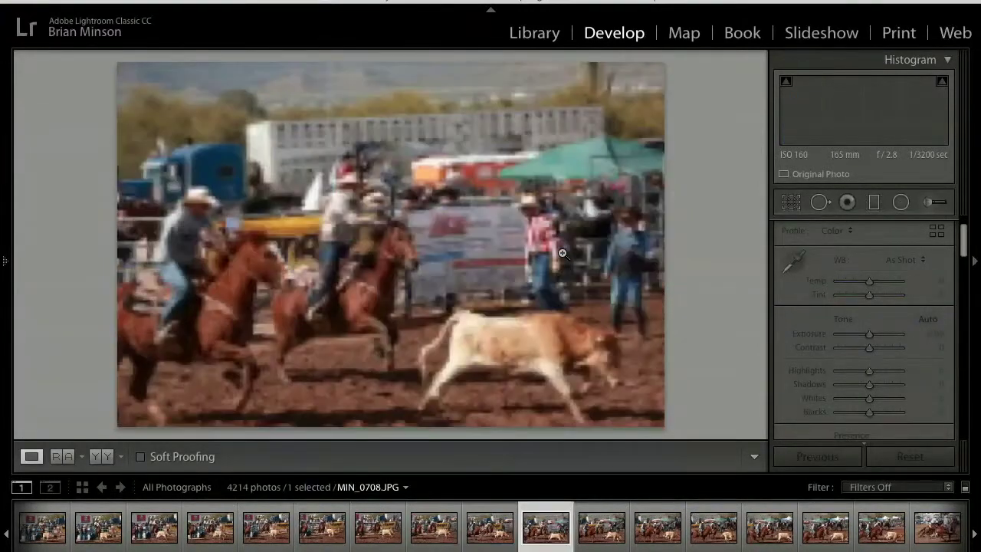
{"action": "key", "text": "Right"}
{"action": "key", "text": "Right"}
{"action": "key", "text": "Right"}
{"action": "key", "text": "Right"}
{"action": "key", "text": "Right"}
{"action": "key", "text": "Right"}
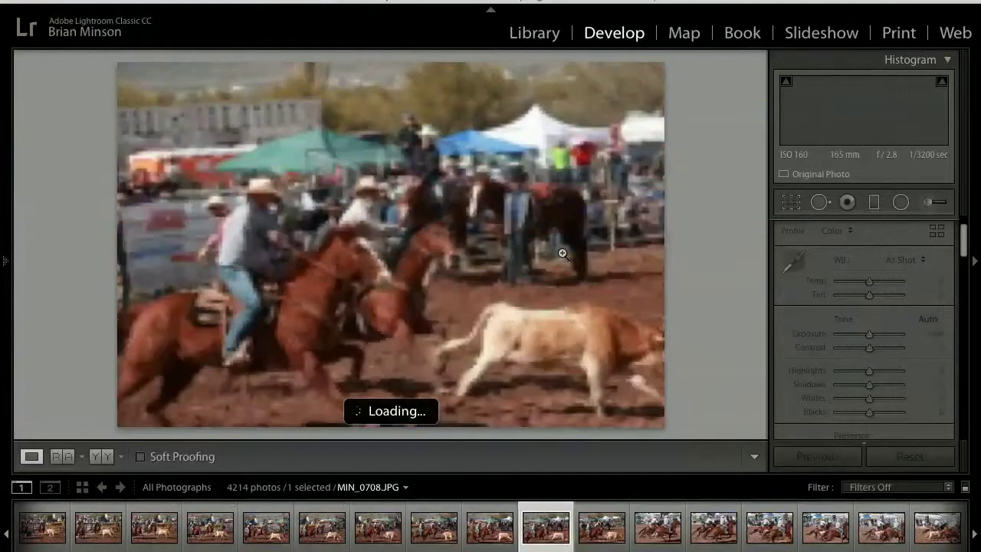
Look through the rest of the pale steer chase, moving on to the next rider waiting at the chutes
{"action": "key", "text": "Right"}
{"action": "key", "text": "Right"}
{"action": "key", "text": "Right"}
{"action": "key", "text": "Right"}
{"action": "key", "text": "Right"}
{"action": "key", "text": "Right"}
{"action": "key", "text": "Right"}
{"action": "key", "text": "Right"}
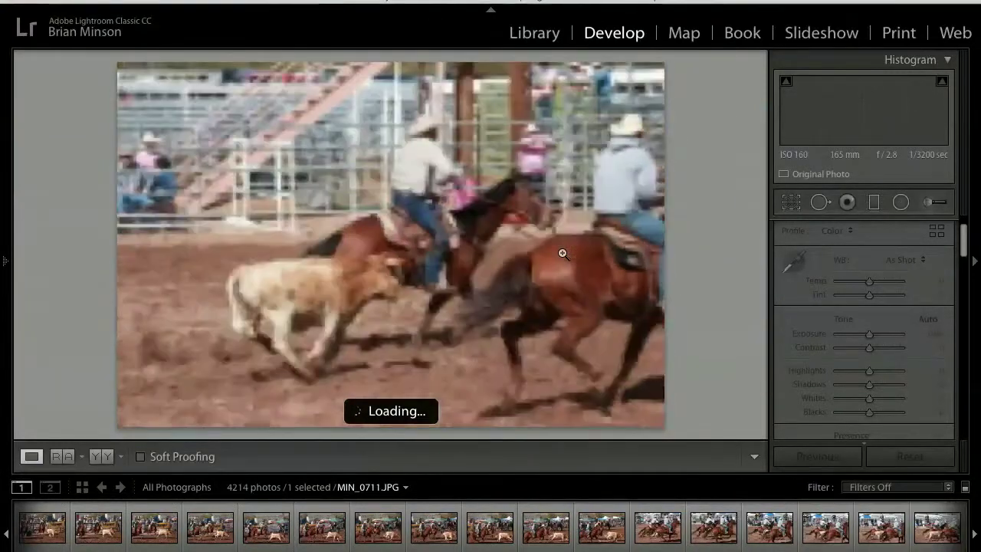
{"action": "key", "text": "Right"}
{"action": "key", "text": "Right"}
{"action": "key", "text": "Right"}
{"action": "key", "text": "Right"}
{"action": "key", "text": "Right"}
{"action": "key", "text": "Right"}
{"action": "key", "text": "Right"}
{"action": "key", "text": "Right"}
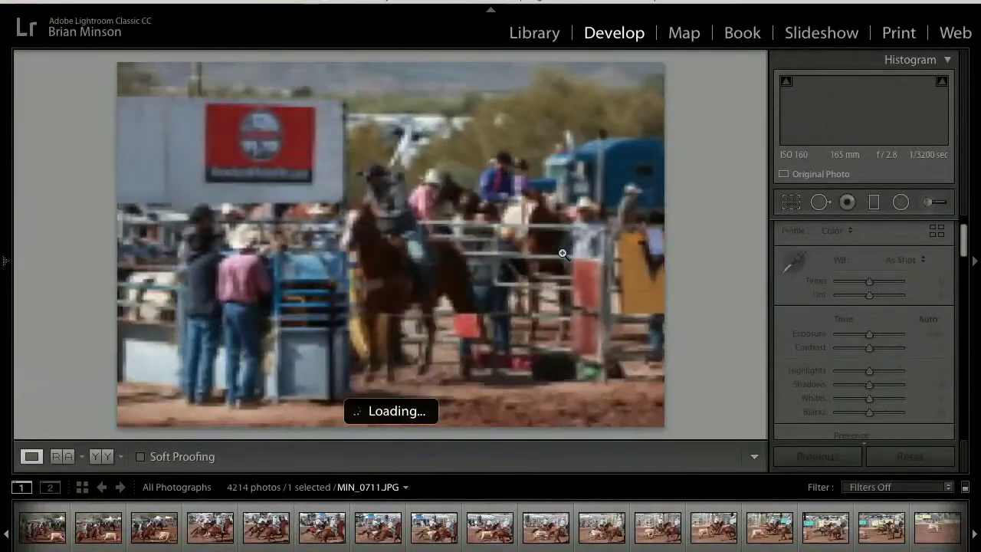
Review the next chute frames and the dark brown steer's release, up to MIN_0747.JPG
{"action": "key", "text": "Right"}
{"action": "key", "text": "Right"}
{"action": "key", "text": "Right"}
{"action": "key", "text": "Right"}
{"action": "key", "text": "Right"}
{"action": "key", "text": "Right"}
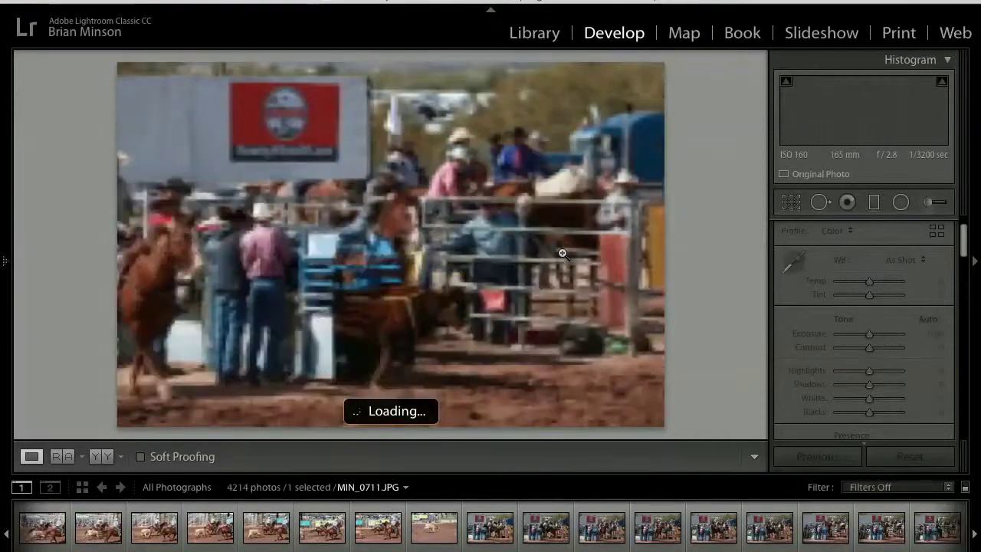
{"action": "key", "text": "Right"}
{"action": "key", "text": "Right"}
{"action": "key", "text": "Right"}
{"action": "key", "text": "Right"}
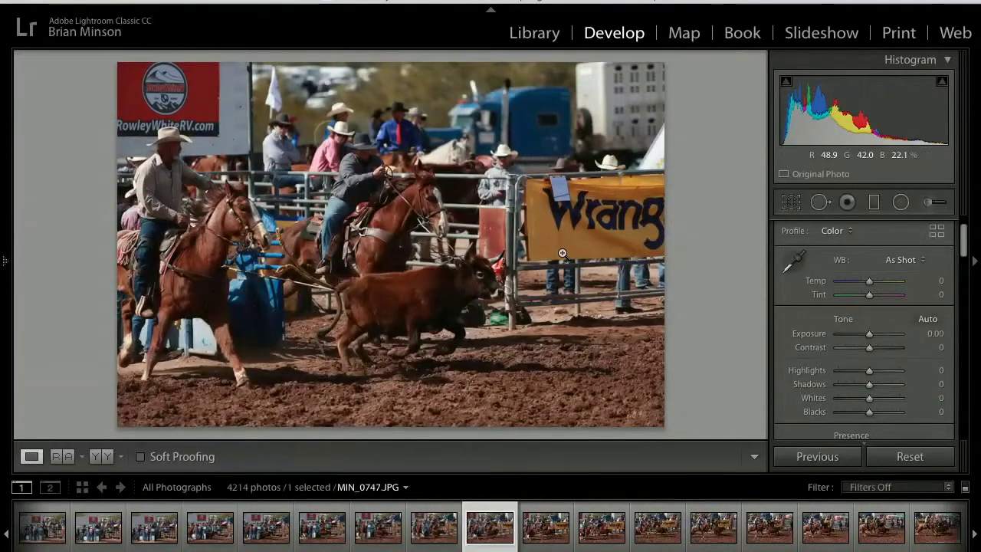
Return to MIN_0746.JPG and inspect the sharpness of the steer's head and the rider up close
{"action": "key", "text": "Left"}
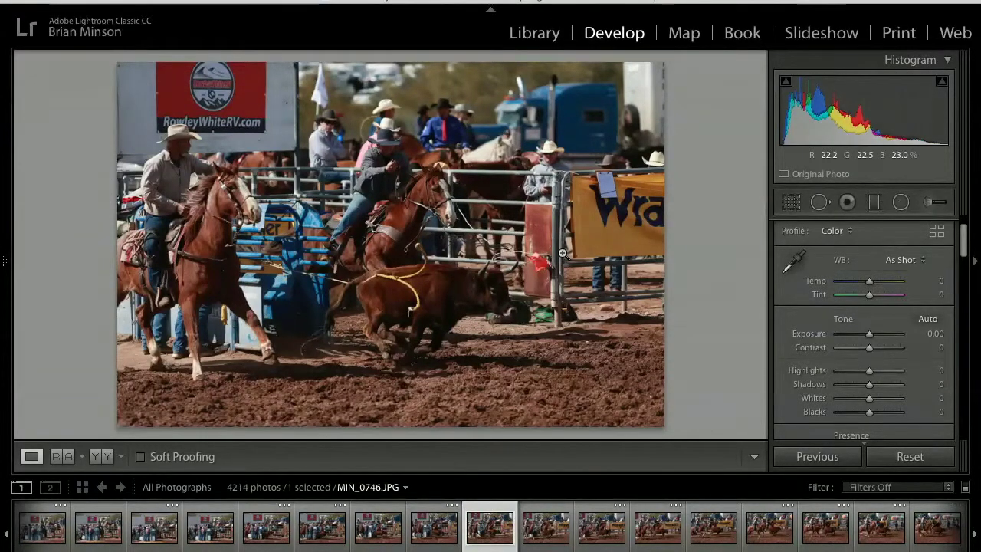
{"action": "left_click", "coordinate": [486, 300]}
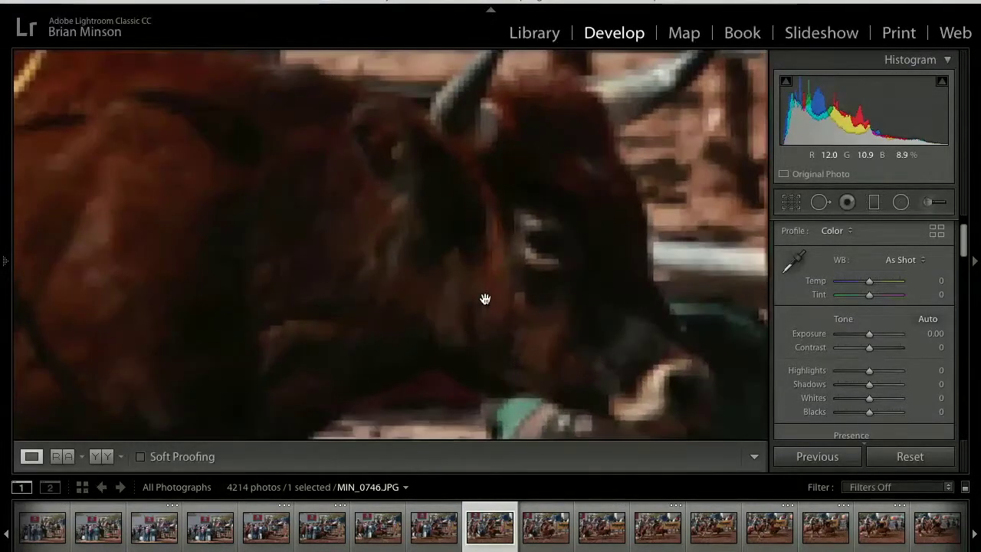
{"action": "scroll", "coordinate": [527, 290], "scroll_direction": "left", "scroll_amount": 10}
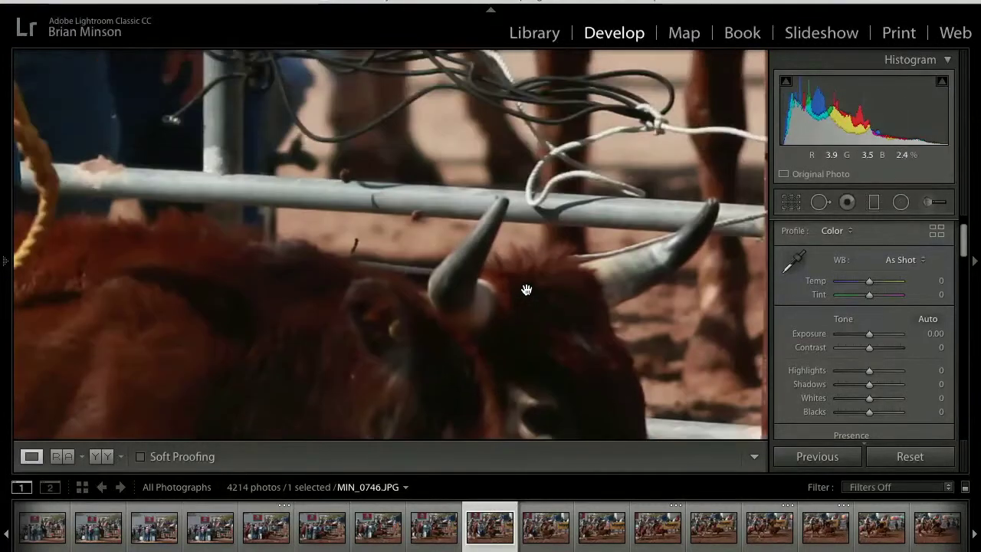
{"action": "scroll", "coordinate": [527, 290], "scroll_direction": "up", "scroll_amount": 5}
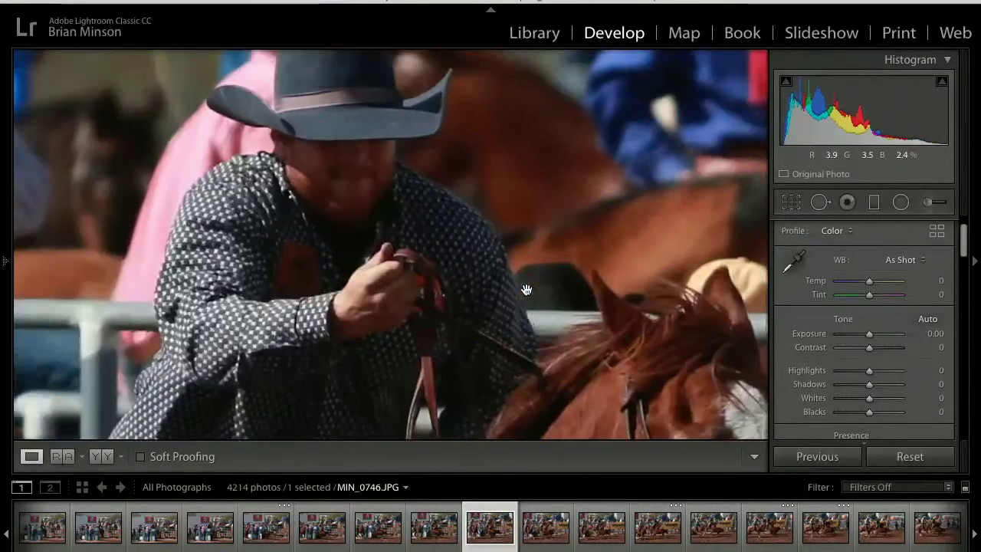
{"action": "left_click", "coordinate": [467, 255]}
Review the frames of the riders chasing the brown steer and the cowboy dropping onto it, up to MIN_0767.JPG
{"action": "key", "text": "Right"}
{"action": "key", "text": "Right"}
{"action": "key", "text": "Right"}
{"action": "key", "text": "Right"}
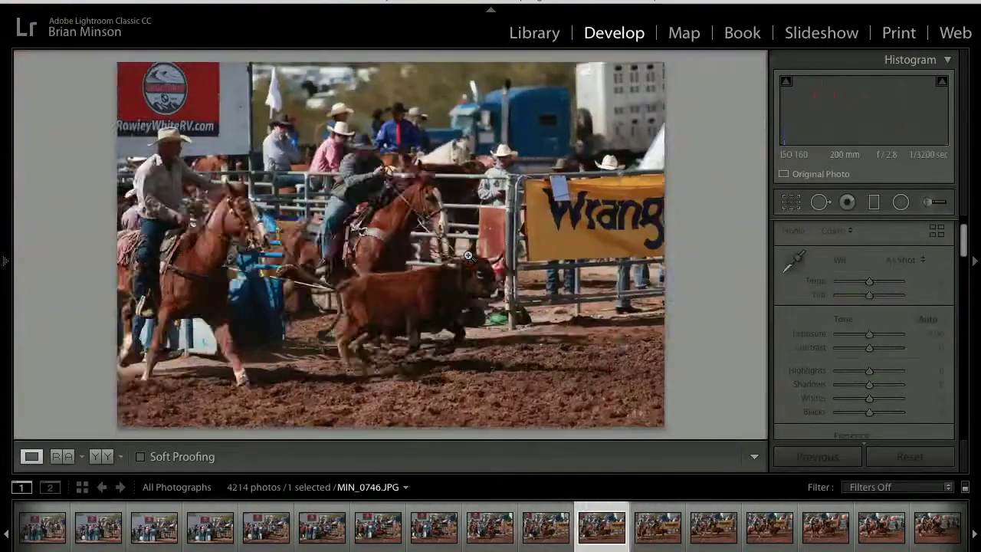
{"action": "key", "text": "Right"}
{"action": "key", "text": "Right"}
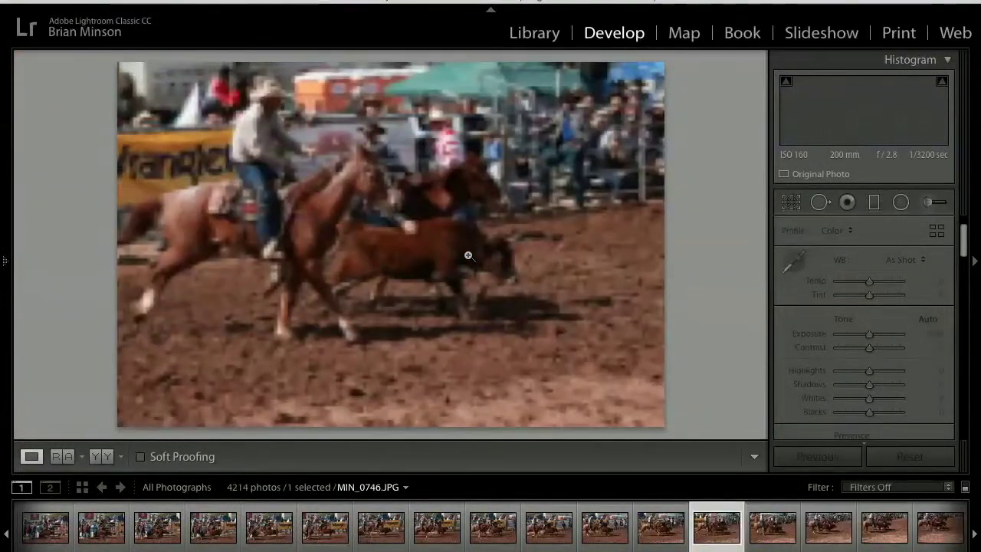
{"action": "key", "text": "Right"}
{"action": "key", "text": "Right"}
{"action": "key", "text": "Right"}
{"action": "key", "text": "Right"}
{"action": "key", "text": "Right"}
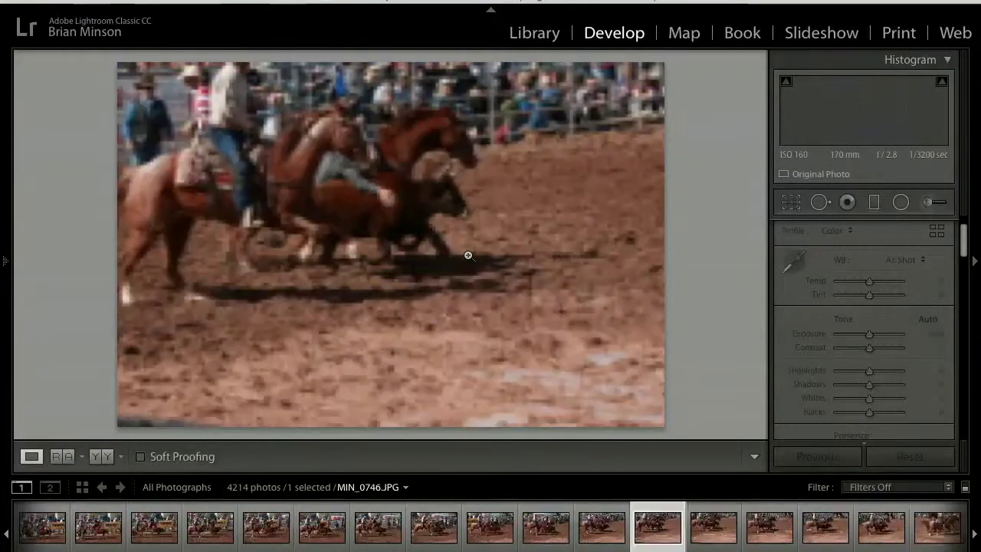
{"action": "key", "text": "Right"}
{"action": "key", "text": "Right"}
{"action": "key", "text": "Right"}
{"action": "key", "text": "Right"}
{"action": "key", "text": "Right"}
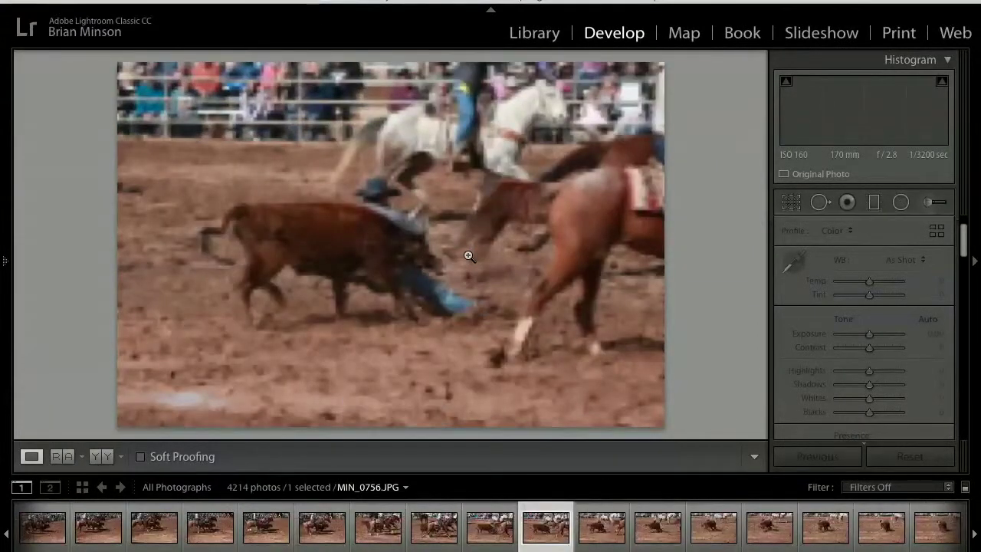
{"action": "key", "text": "Right"}
{"action": "key", "text": "Right"}
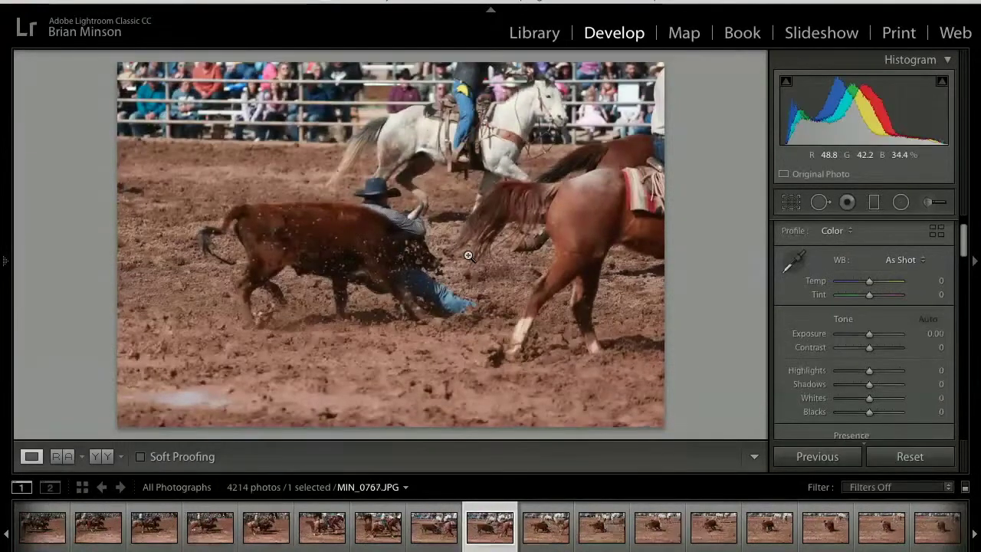
Look through the frames of the cowboy wrestling the brown steer to MIN_0778.JPG, and inspect his grip on its head up close
{"action": "key", "text": "Right"}
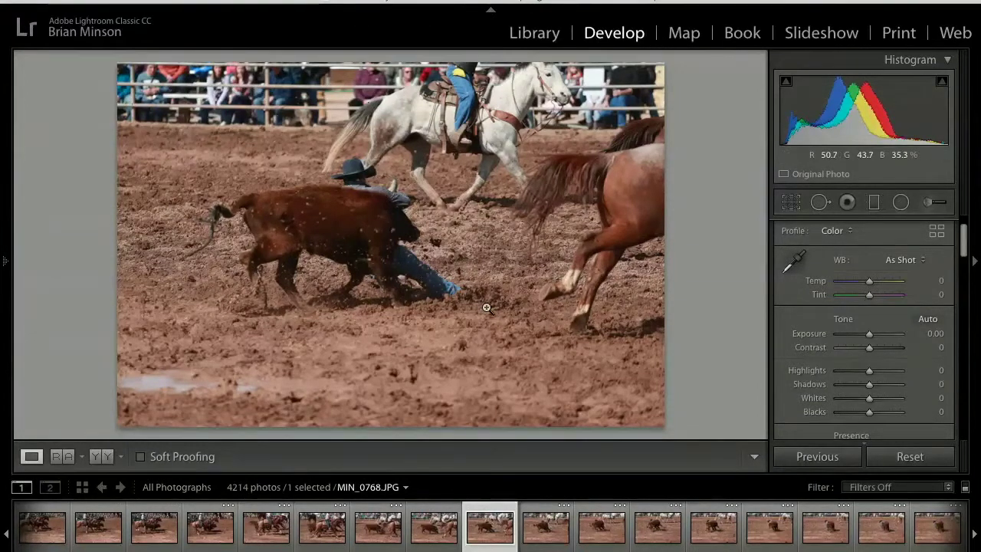
{"action": "key", "text": "Right"}
{"action": "key", "text": "Right"}
{"action": "key", "text": "Right"}
{"action": "key", "text": "Right"}
{"action": "key", "text": "Right"}
{"action": "key", "text": "Right"}
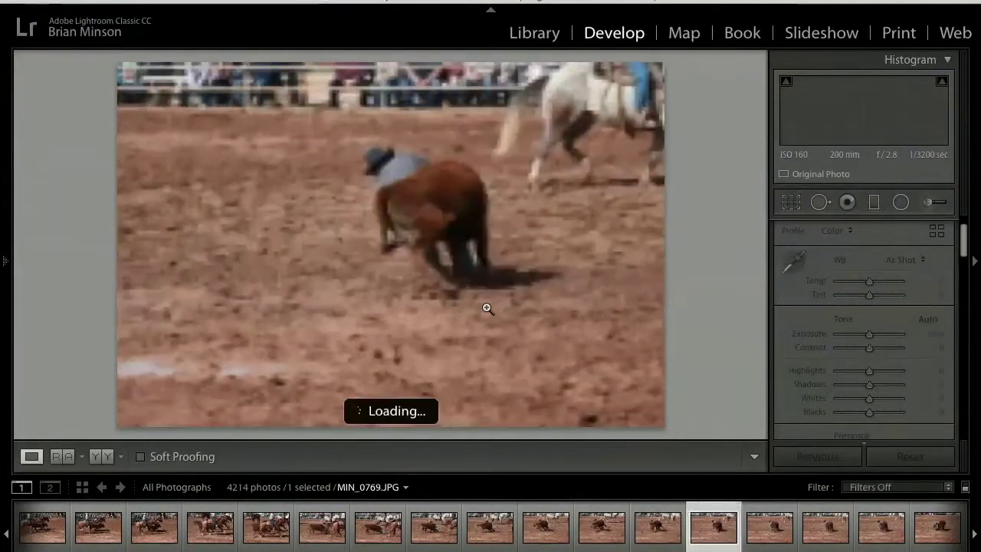
{"action": "key", "text": "Right"}
{"action": "key", "text": "Right"}
{"action": "key", "text": "Right"}
{"action": "key", "text": "Right"}
{"action": "key", "text": "Right"}
{"action": "key", "text": "Right"}
{"action": "key", "text": "Right"}
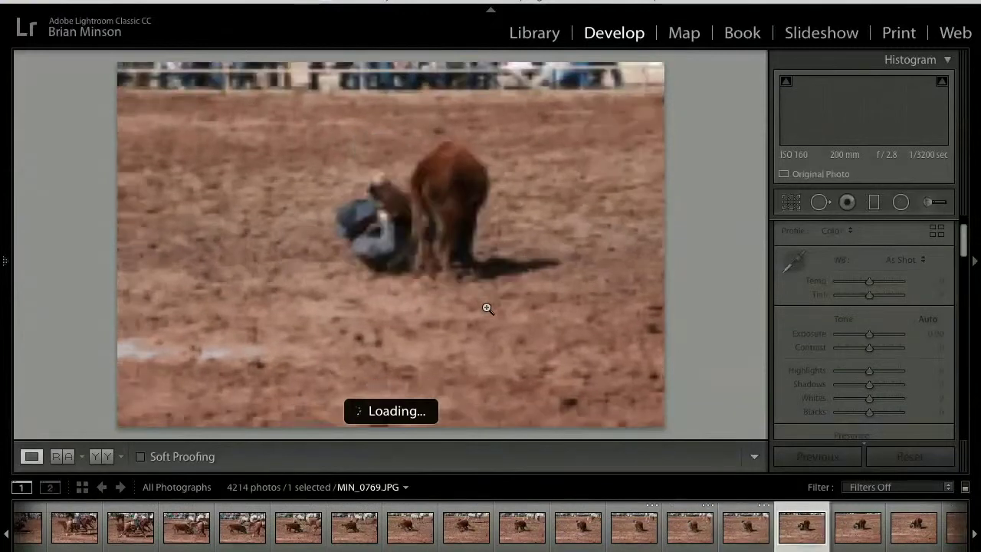
{"action": "key", "text": "Right"}
{"action": "key", "text": "Right"}
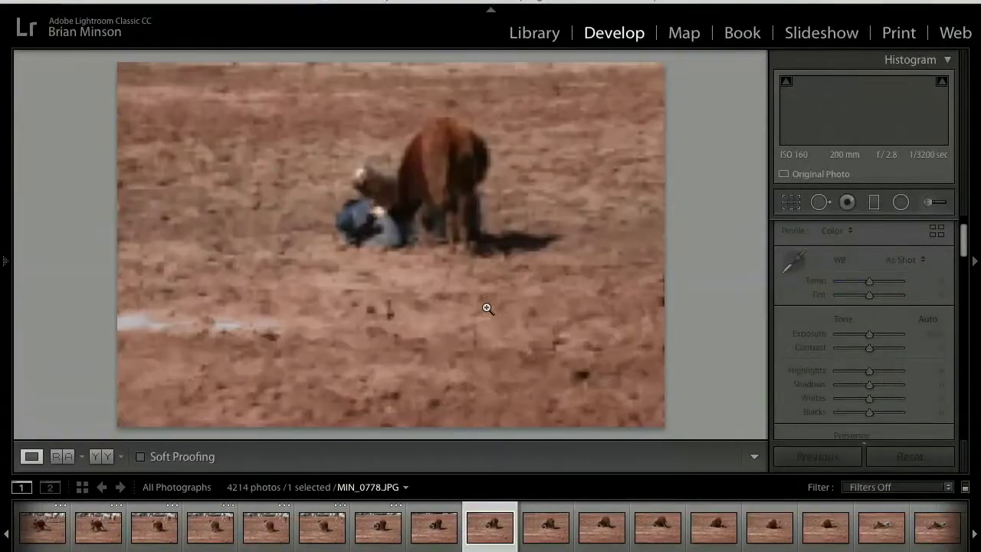
{"action": "left_click", "coordinate": [488, 308]}
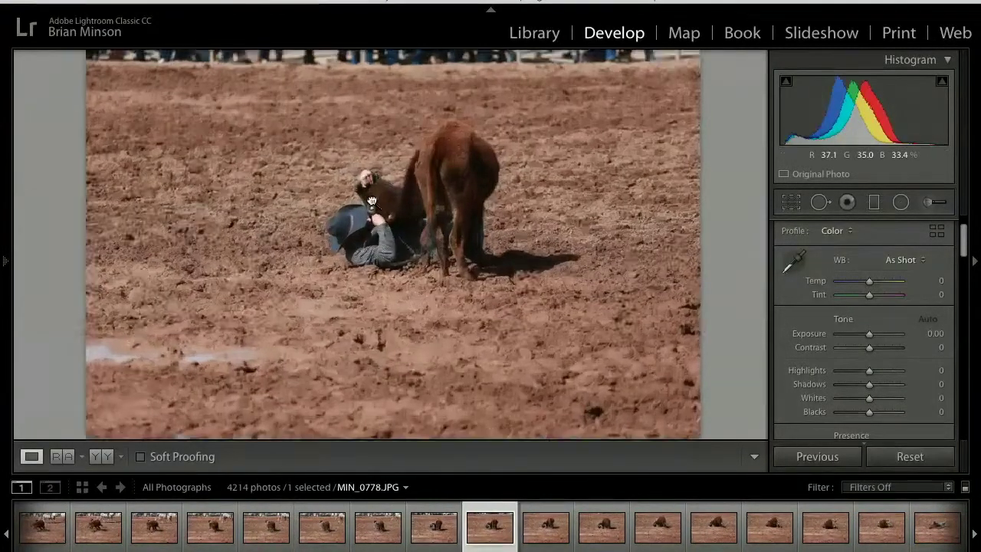
{"action": "left_click", "coordinate": [421, 242]}
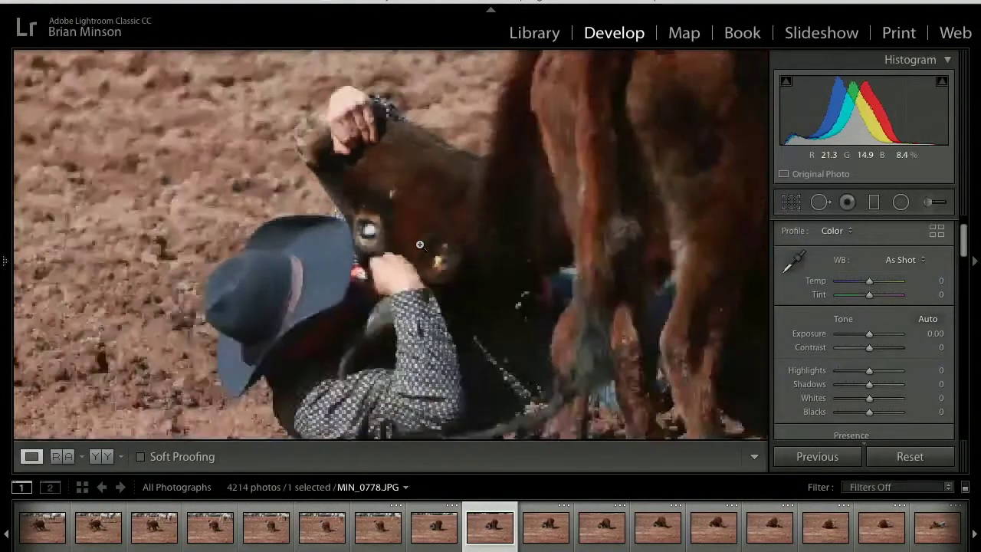
Review the frames of the cowboy pinning the brown steer on the ground and getting up, past MIN_0796.JPG
{"action": "key", "text": "Right"}
{"action": "key", "text": "Right"}
{"action": "key", "text": "Right"}
{"action": "key", "text": "Right"}
{"action": "key", "text": "Right"}
{"action": "key", "text": "Right"}
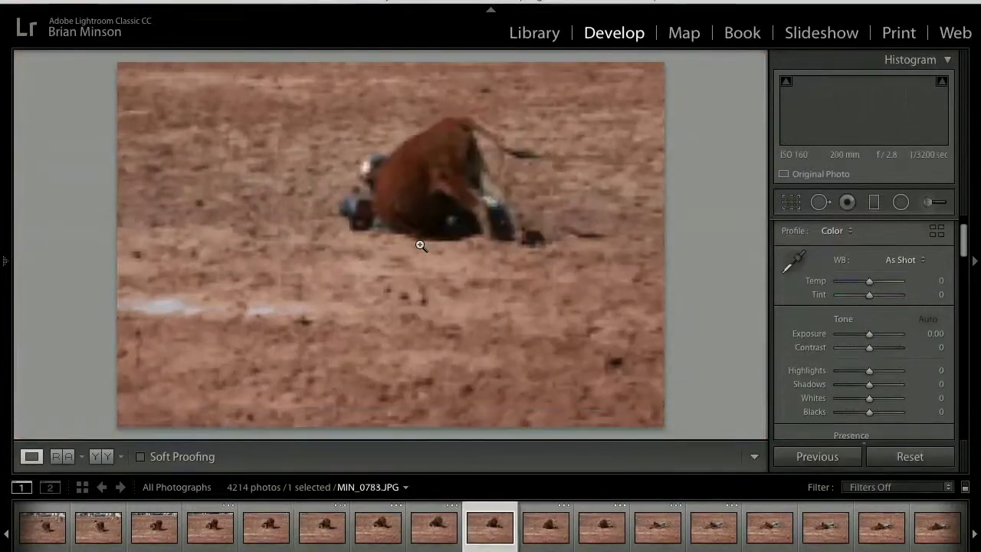
{"action": "key", "text": "Right"}
{"action": "key", "text": "Right"}
{"action": "key", "text": "Right"}
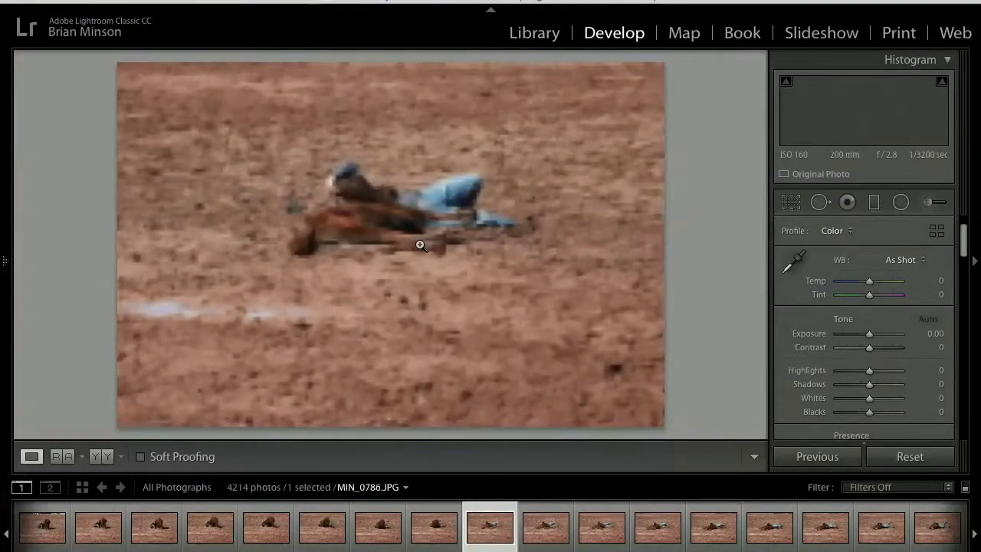
{"action": "key", "text": "Right"}
{"action": "key", "text": "Right"}
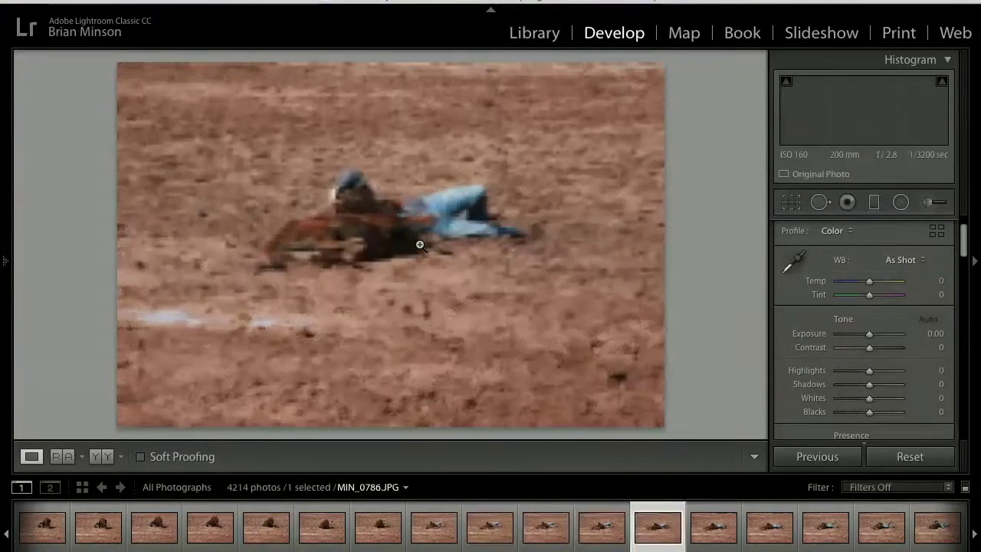
{"action": "key", "text": "Right"}
{"action": "key", "text": "Right"}
{"action": "key", "text": "Right"}
{"action": "key", "text": "Right"}
{"action": "key", "text": "Right"}
{"action": "key", "text": "Right"}
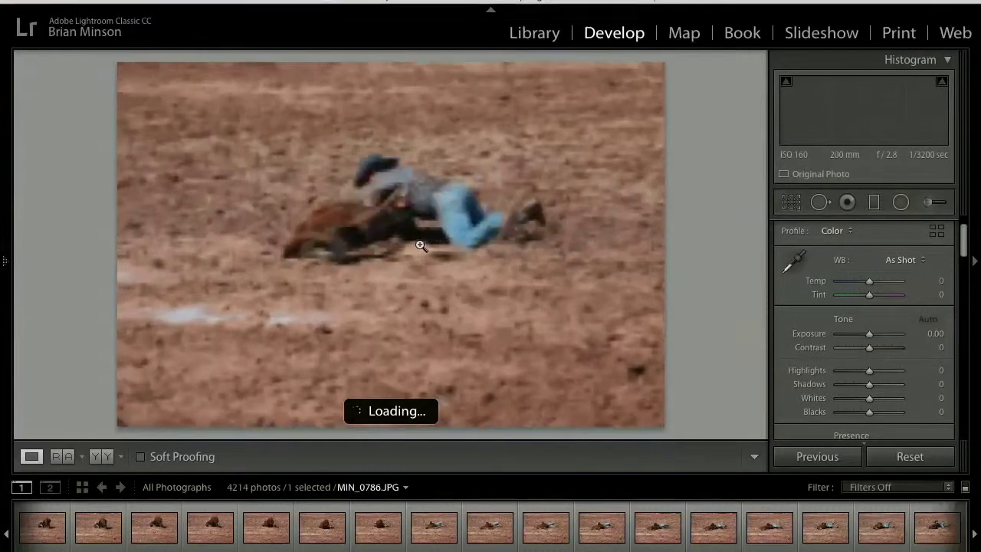
{"action": "key", "text": "Right"}
{"action": "key", "text": "Right"}
{"action": "key", "text": "Right"}
{"action": "key", "text": "Right"}
{"action": "key", "text": "Right"}
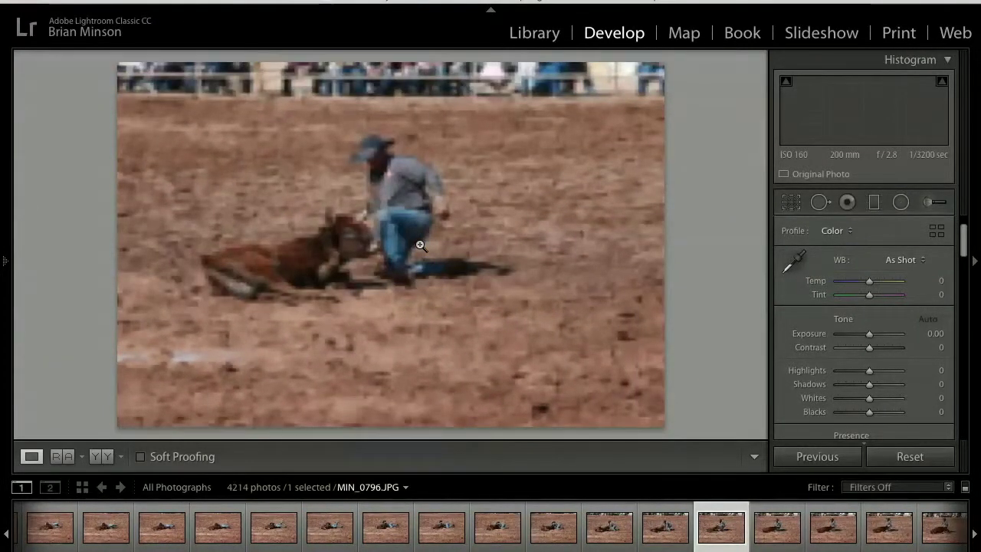
Look through the frames of the cowboy leaving the steer and walking across the arena
{"action": "key", "text": "Right"}
{"action": "key", "text": "Right"}
{"action": "key", "text": "Right"}
{"action": "key", "text": "Right"}
{"action": "key", "text": "Right"}
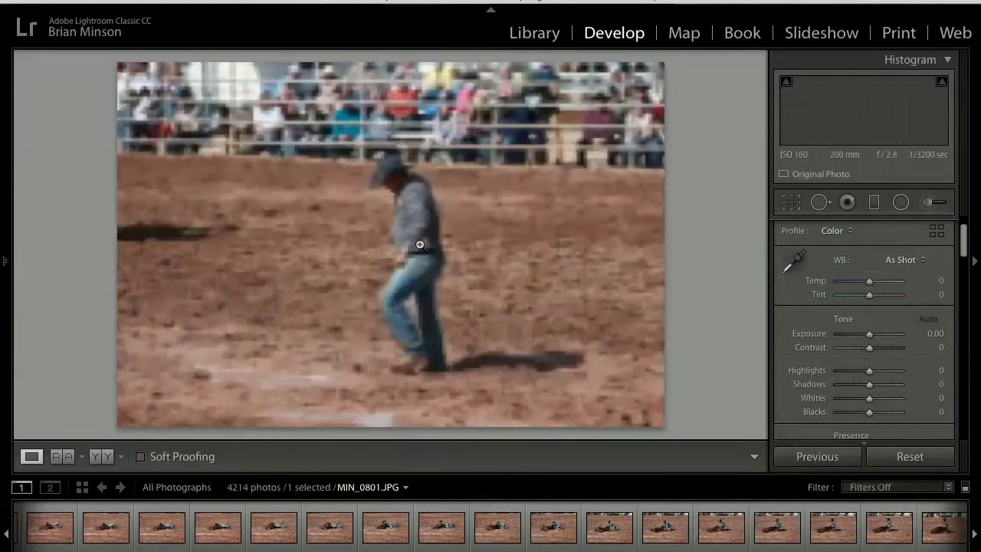
Look through the frames from the cowboy walking across the arena to the palomino rider chasing the brown steer
{"action": "key", "text": "Right"}
{"action": "key", "text": "Right"}
{"action": "key", "text": "Right"}
{"action": "key", "text": "Right"}
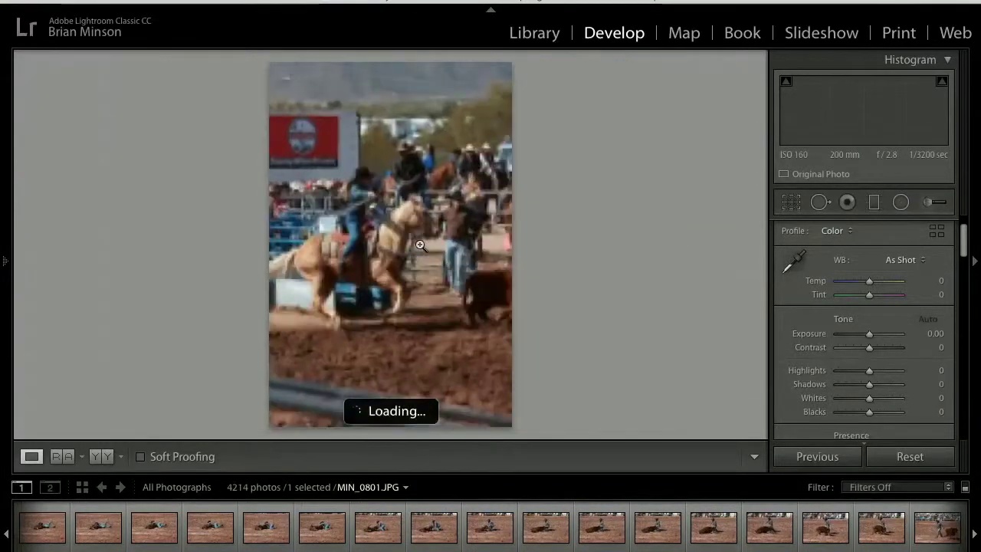
{"action": "key", "text": "Right"}
{"action": "key", "text": "Right"}
{"action": "key", "text": "Right"}
{"action": "key", "text": "Right"}
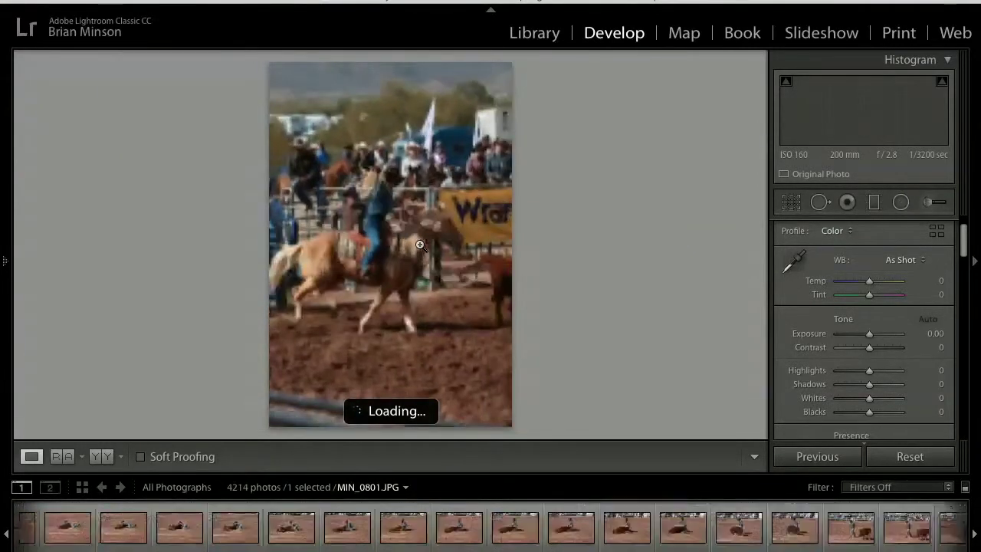
{"action": "key", "text": "Right"}
{"action": "key", "text": "Right"}
{"action": "key", "text": "Right"}
{"action": "key", "text": "Right"}
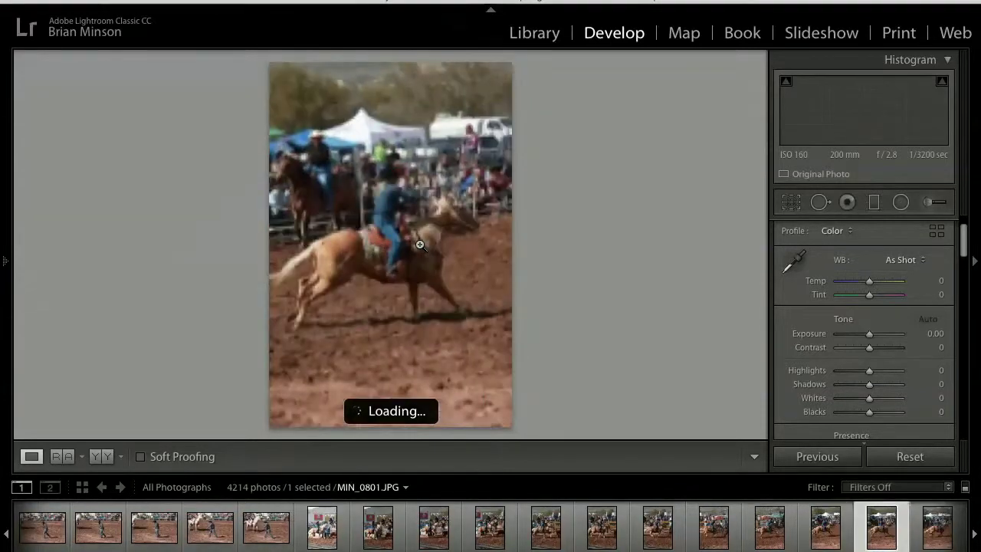
Review the frames of the dismounted rider with her palomino, and inspect her up close in MIN_0835.JPG
{"action": "key", "text": "Right"}
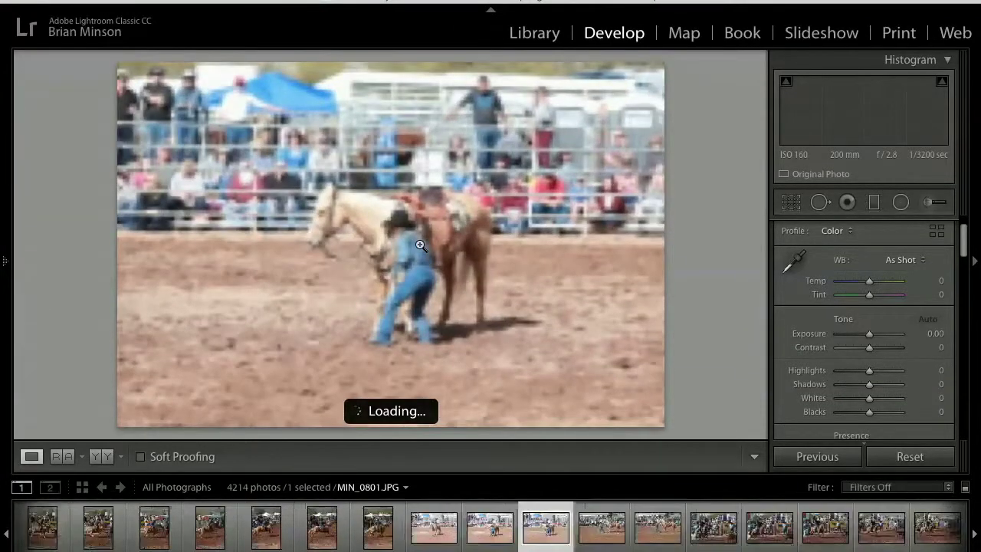
{"action": "key", "text": "Right"}
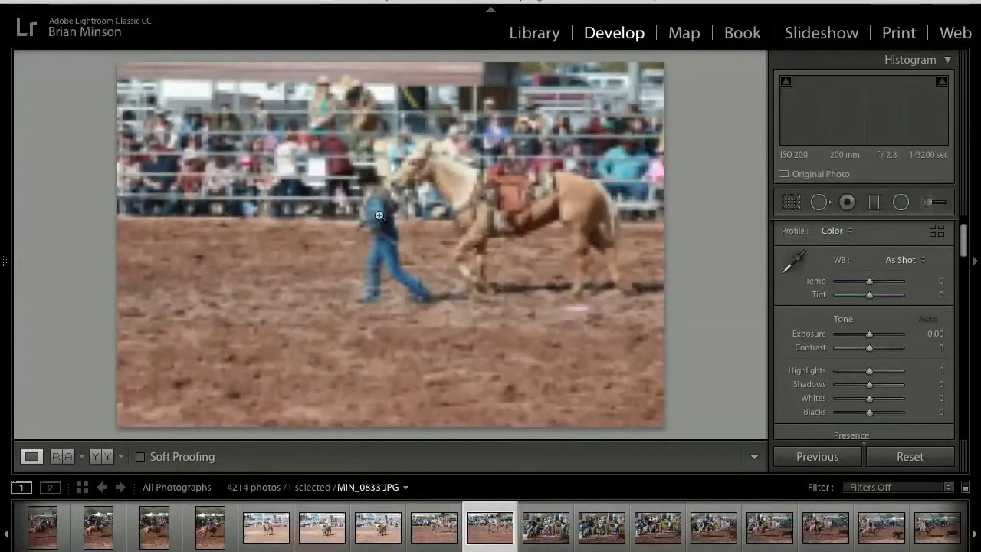
{"action": "key", "text": "Right"}
{"action": "left_click", "coordinate": [379, 212]}
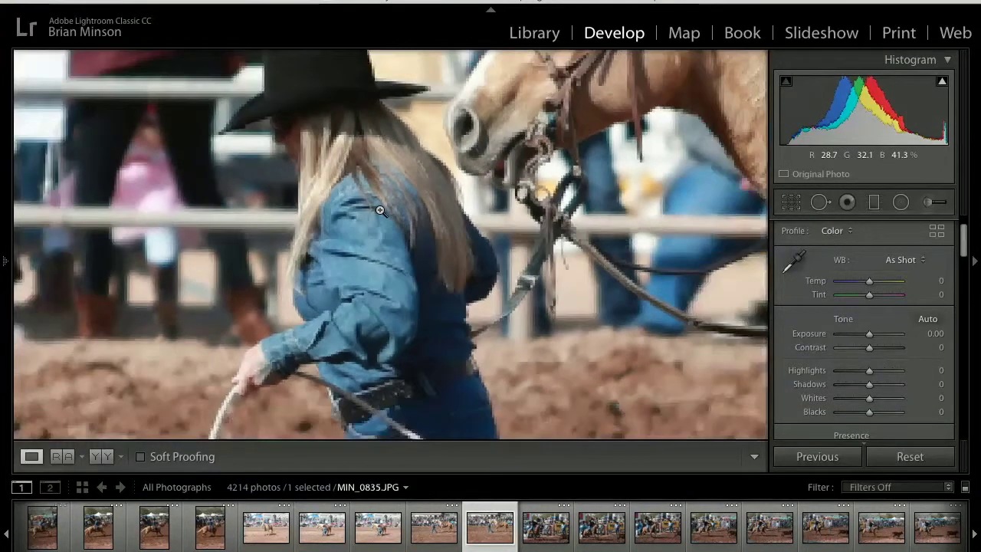
{"action": "left_click", "coordinate": [379, 209]}
Review the first frames of the black-shirted roper by the Wrangler banner, and inspect the face and rope up close in MIN_0838.JPG
{"action": "key", "text": "Right"}
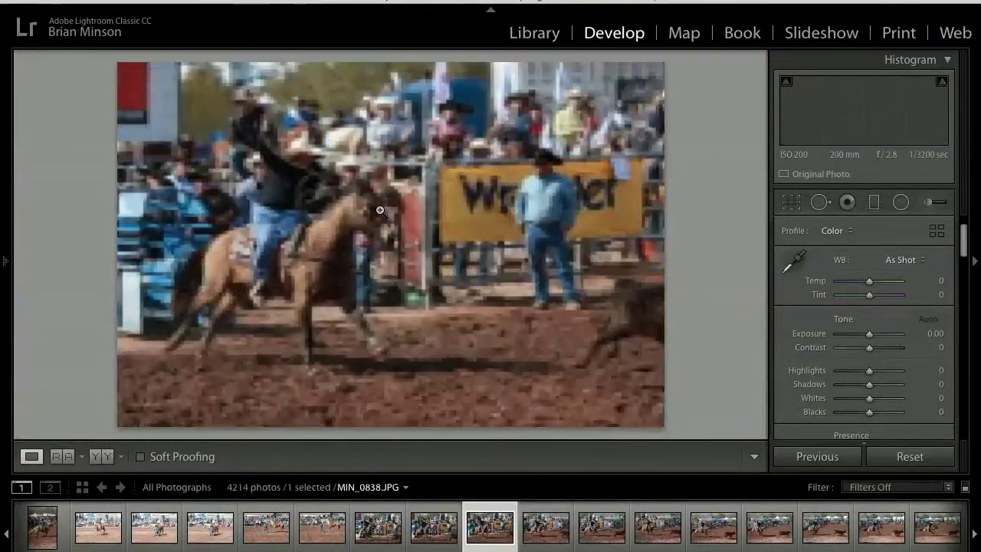
{"action": "key", "text": "Right"}
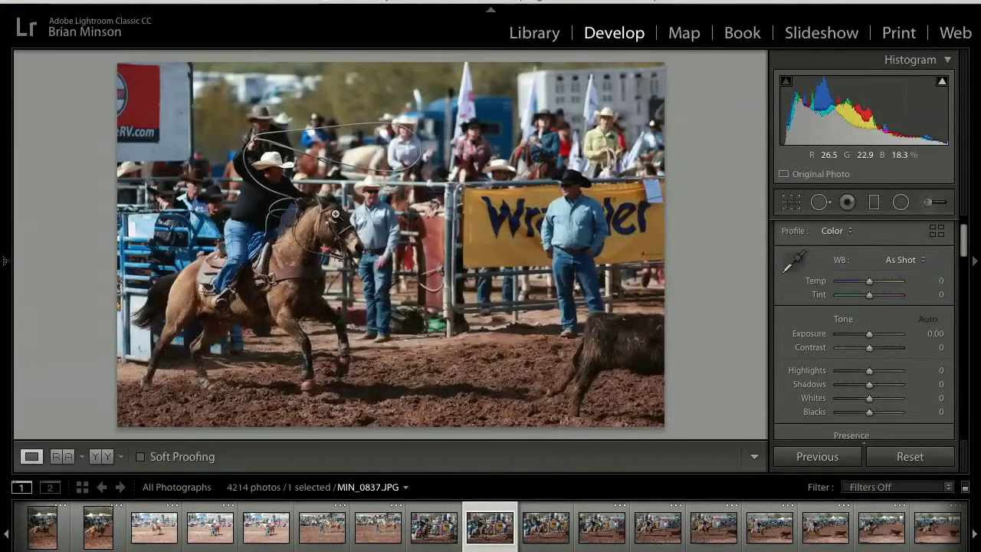
{"action": "key", "text": "Right"}
{"action": "left_click", "coordinate": [307, 181]}
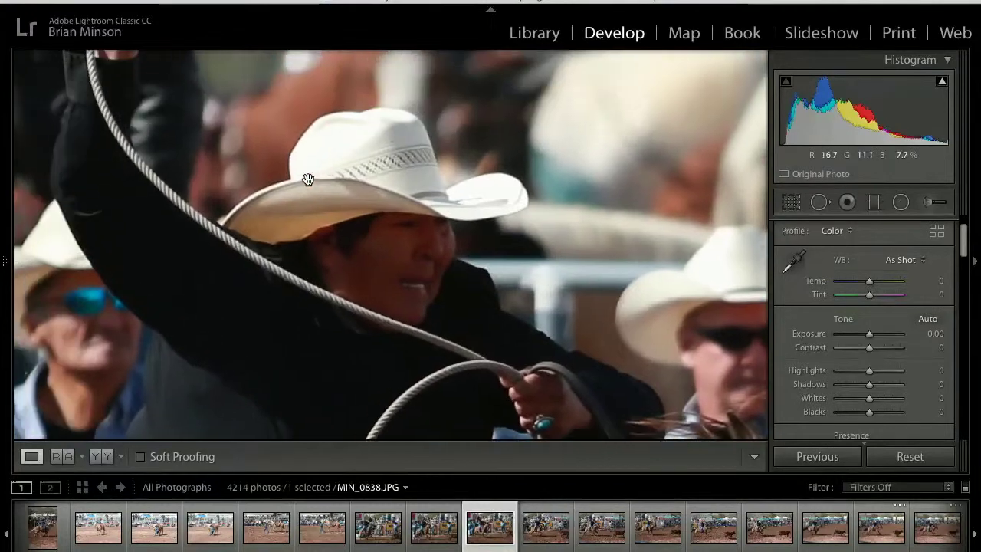
{"action": "scroll", "coordinate": [307, 179], "scroll_direction": "up", "scroll_amount": 6}
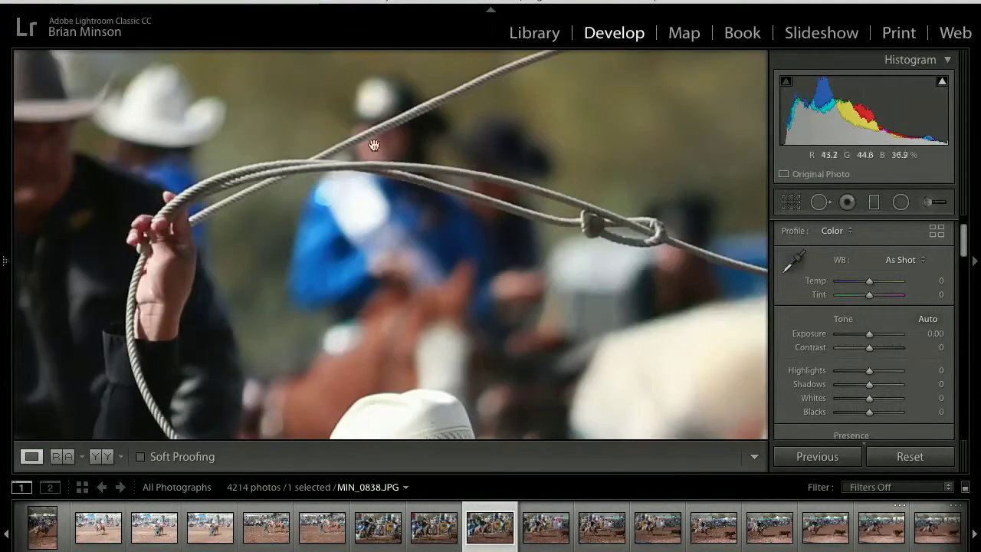
{"action": "left_click", "coordinate": [438, 174]}
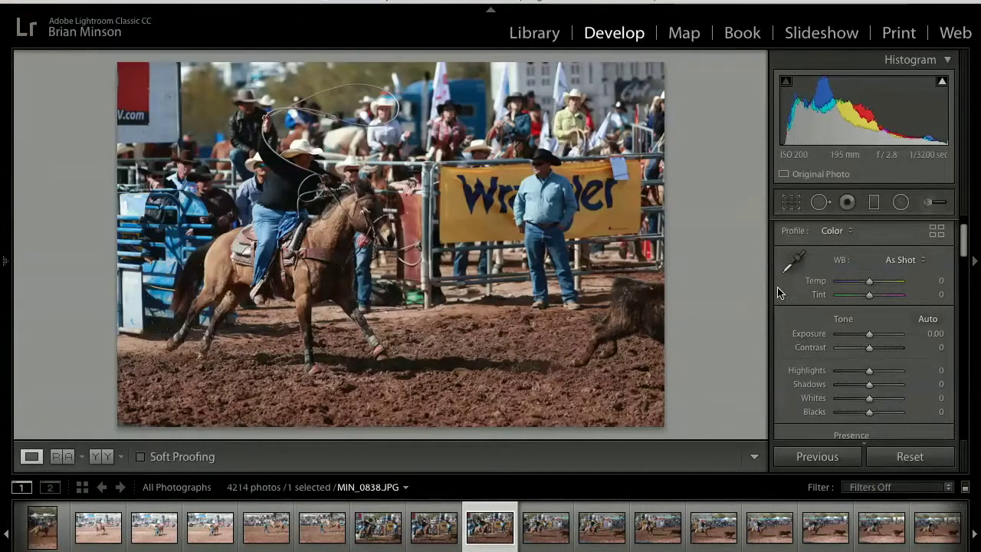
Look through the frames of the roper chasing the black calf to MIN_0850.JPG, and inspect the rider there up close
{"action": "key", "text": "Right"}
{"action": "key", "text": "Right"}
{"action": "key", "text": "Right"}
{"action": "key", "text": "Right"}
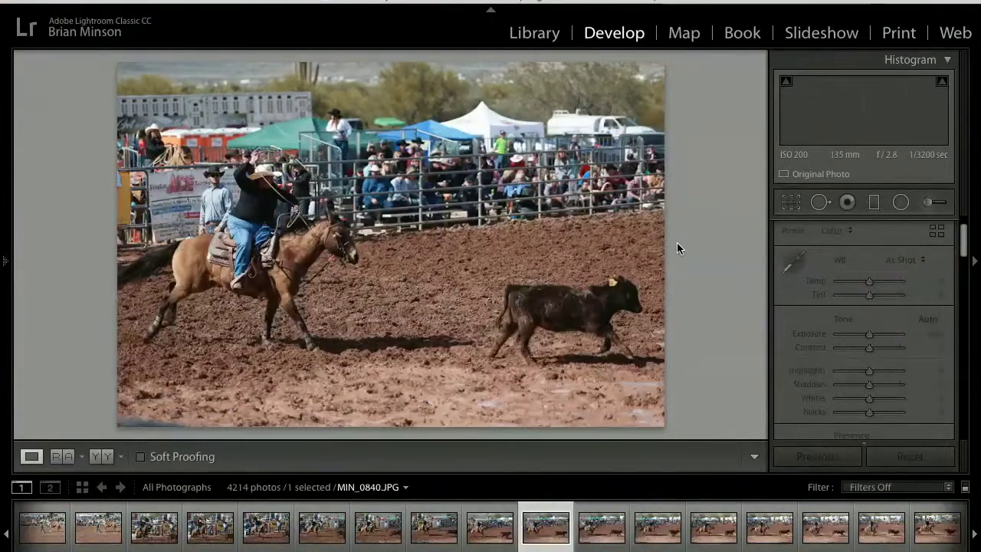
{"action": "key", "text": "Right"}
{"action": "key", "text": "Right"}
{"action": "key", "text": "Right"}
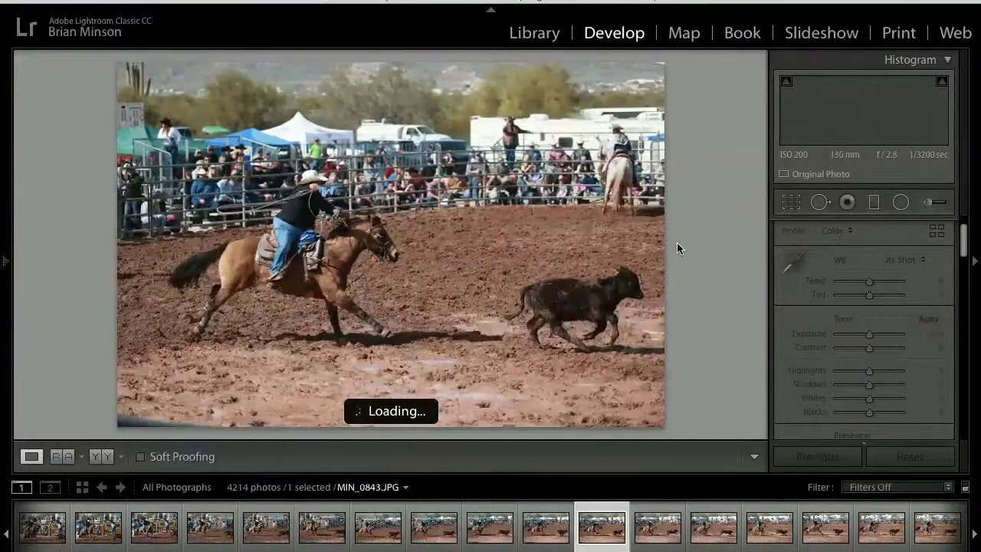
{"action": "key", "text": "Right"}
{"action": "key", "text": "Right"}
{"action": "key", "text": "Right"}
{"action": "key", "text": "Right"}
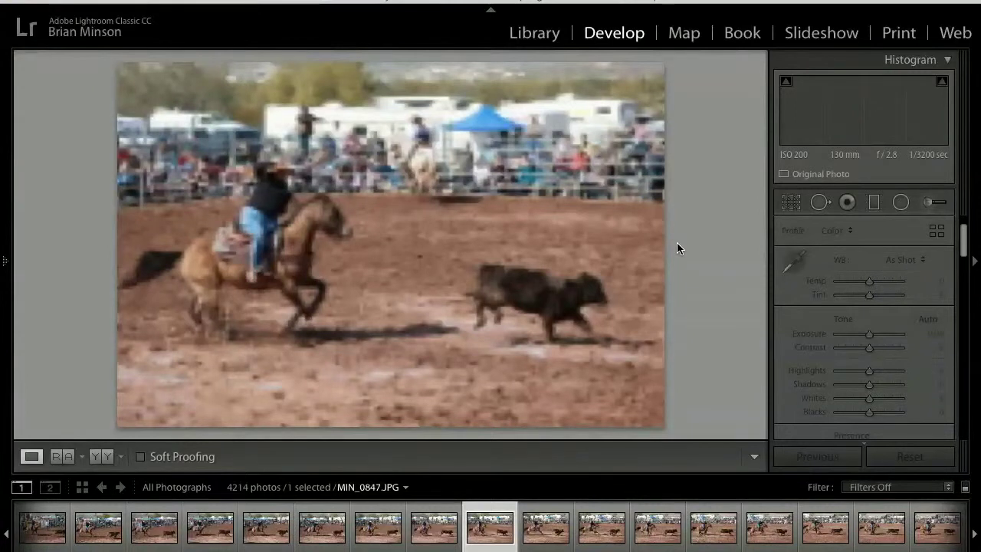
{"action": "key", "text": "Right"}
{"action": "key", "text": "Right"}
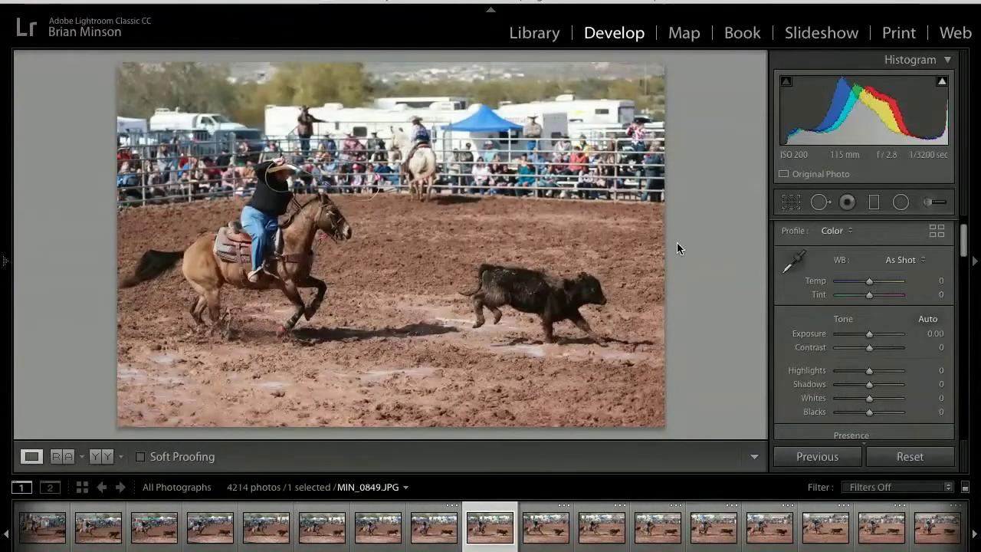
{"action": "key", "text": "Right"}
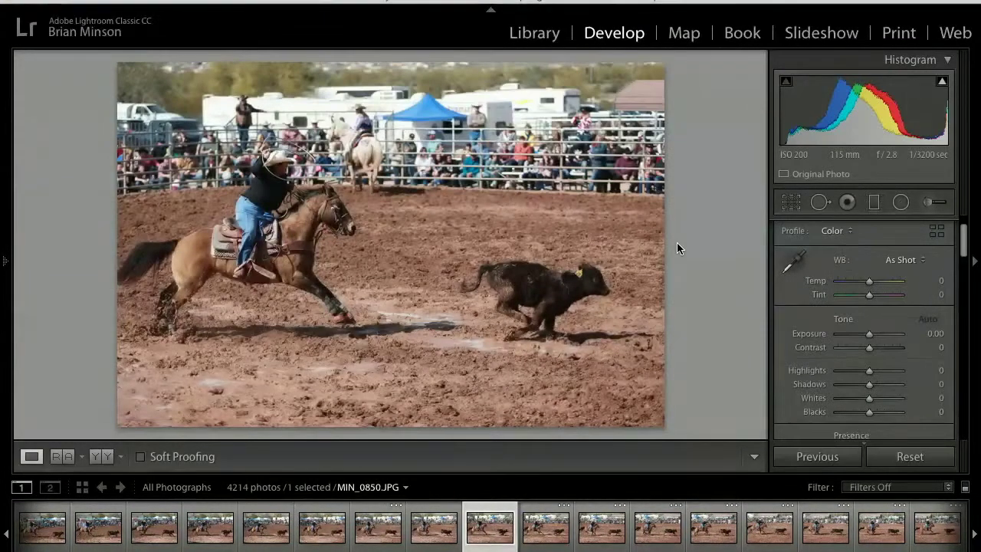
{"action": "left_click", "coordinate": [275, 151]}
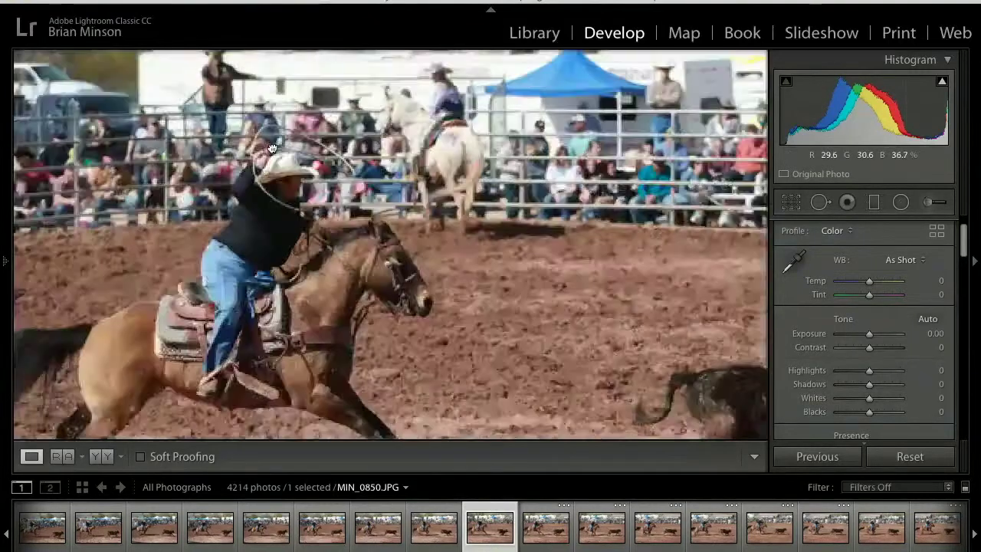
{"action": "left_click", "coordinate": [355, 255]}
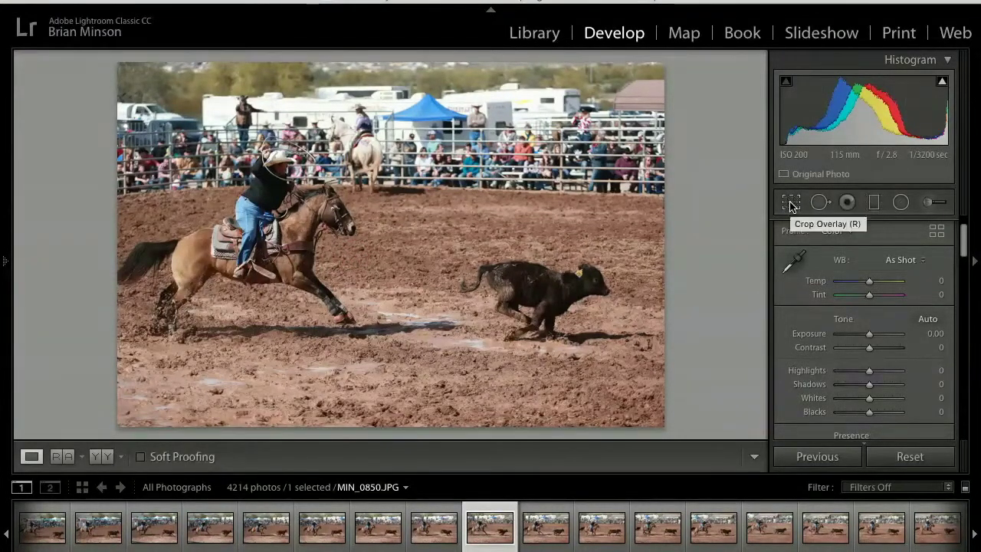
Flag MIN_0850.JPG as a pick, apply auto tone, and set exposure to +0.35 and contrast to +11
{"action": "key", "text": "p"}
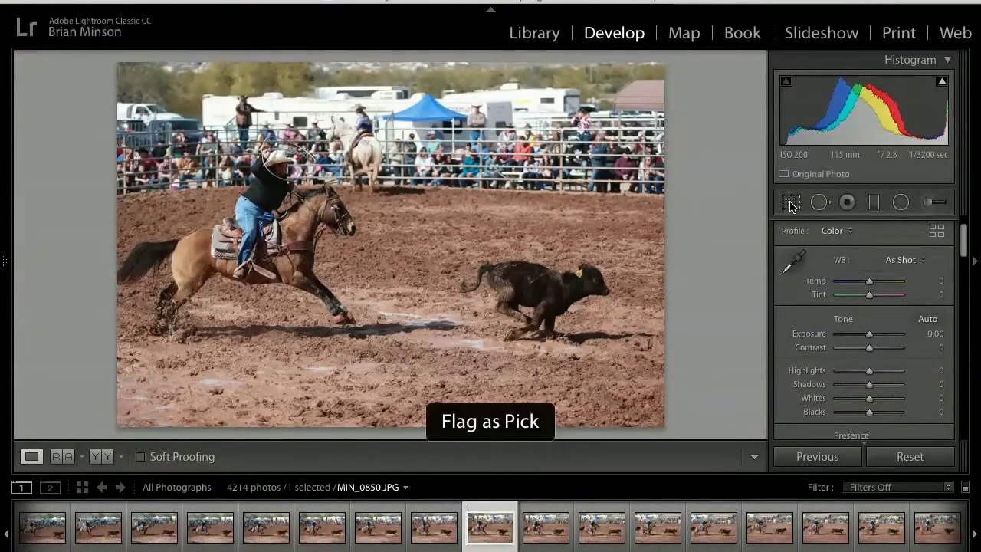
{"action": "left_click", "coordinate": [928, 320]}
{"action": "scroll", "coordinate": [835, 336], "scroll_direction": "up", "scroll_amount": 1}
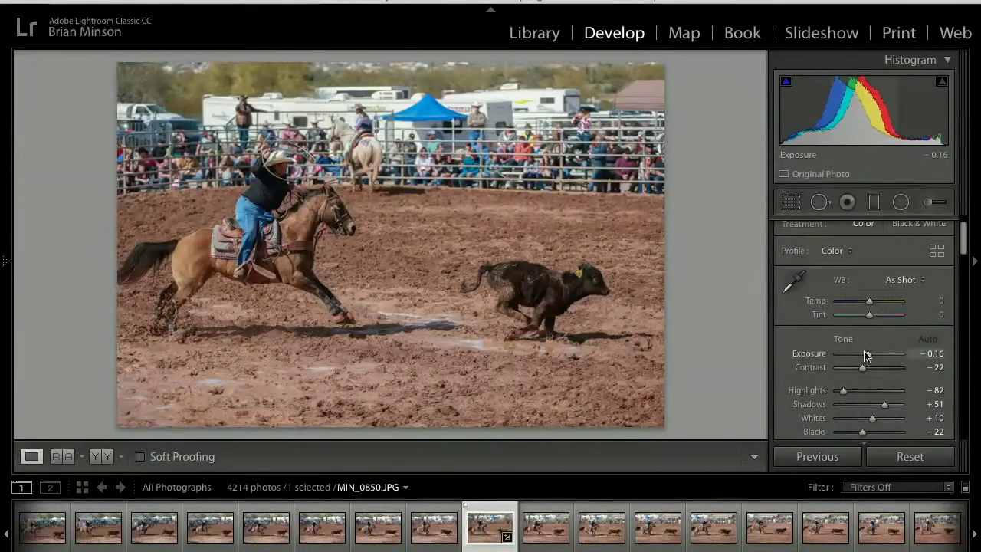
{"action": "left_click_drag", "start_coordinate": [868, 356], "coordinate": [865, 372]}
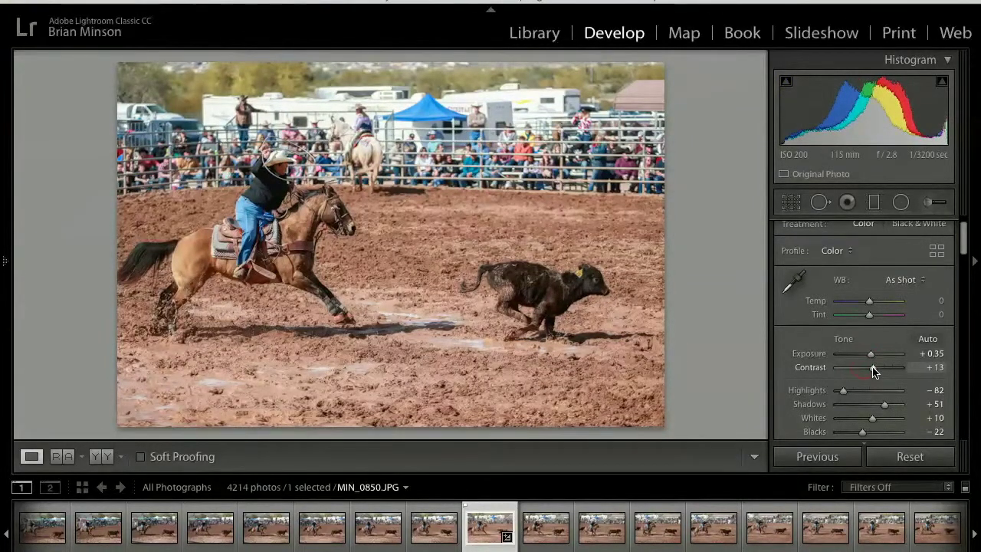
{"action": "key", "text": "p"}
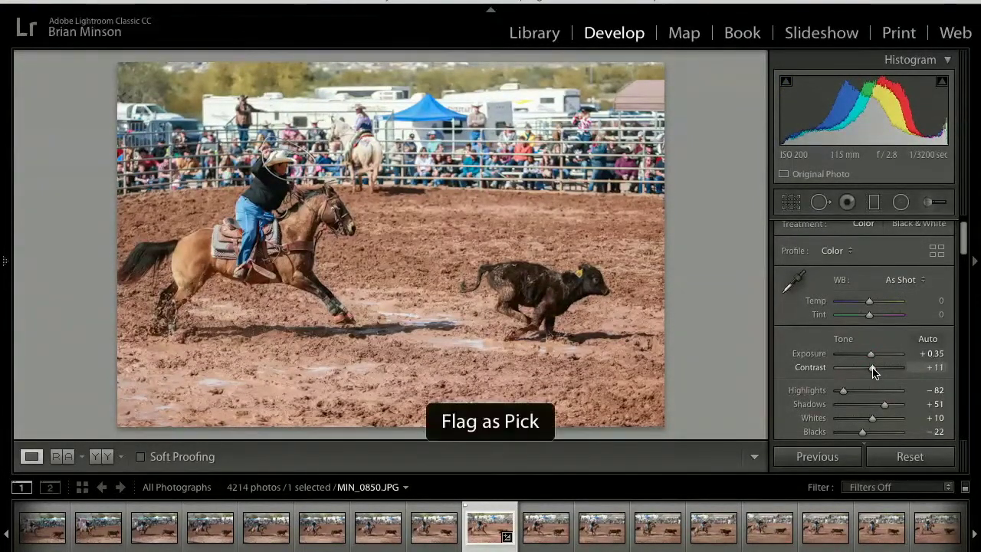
Review the frames of the roper throwing the lasso at the black calf, comparing MIN_0856.JPG to MIN_0858.JPG
{"action": "key", "text": "Right"}
{"action": "key", "text": "Right"}
{"action": "key", "text": "Right"}
{"action": "key", "text": "Right"}
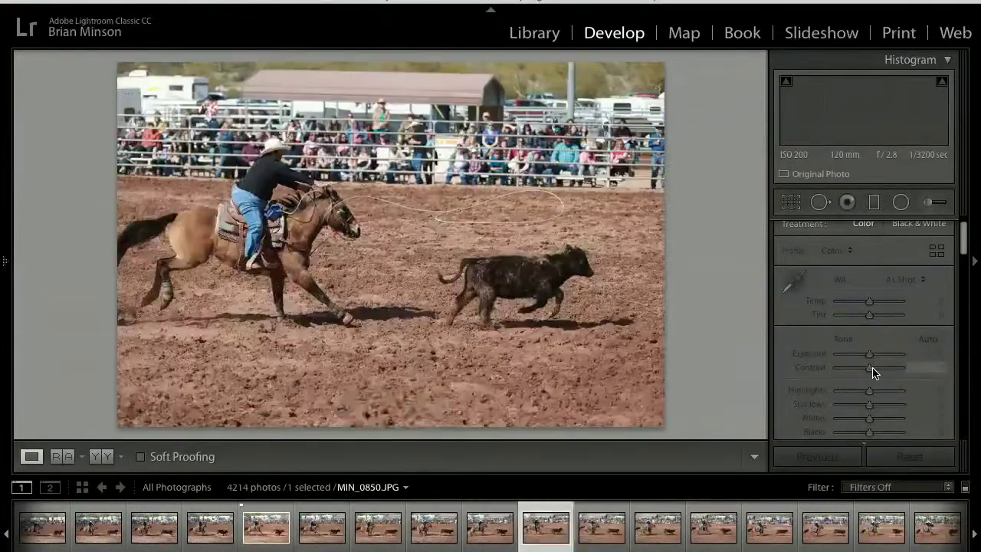
{"action": "key", "text": "Right"}
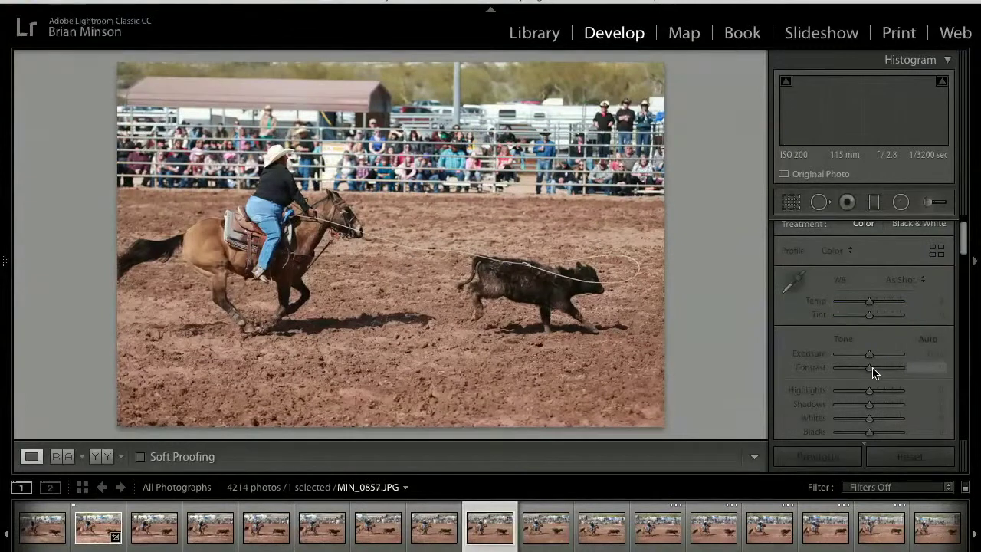
{"action": "key", "text": "Right"}
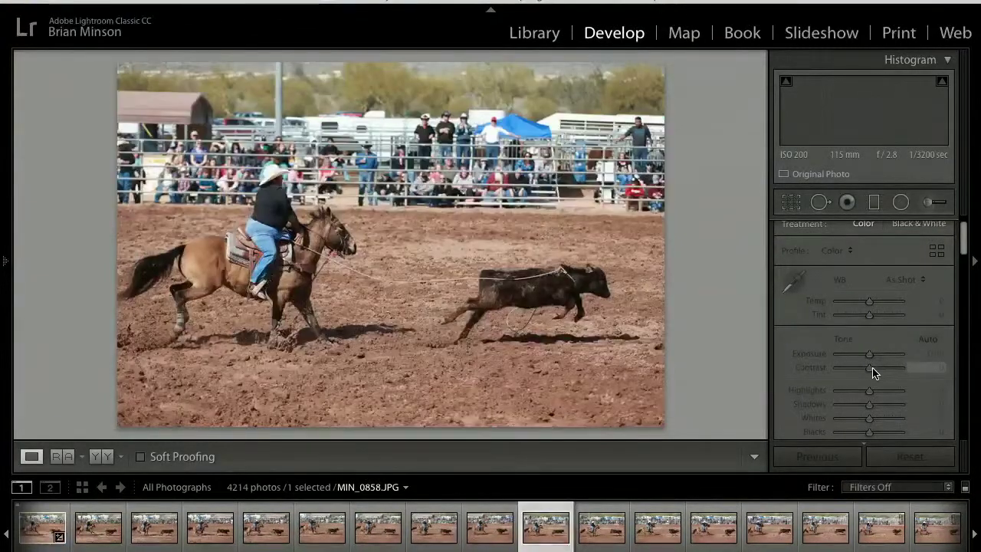
{"action": "key", "text": "Left"}
{"action": "key", "text": "Left"}
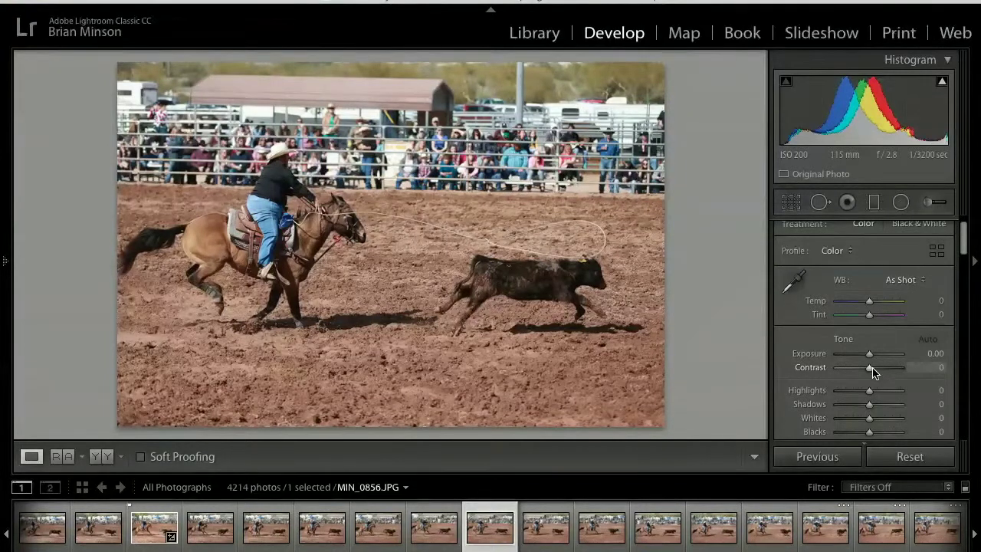
{"action": "key", "text": "Right"}
{"action": "key", "text": "Right"}
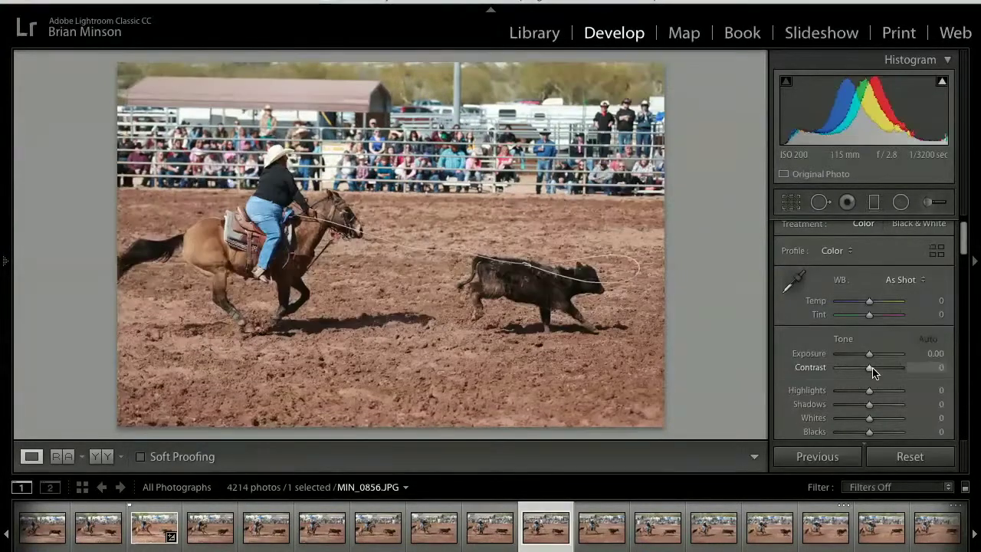
Look through the frames of the rope around the running black calf up to MIN_0865.JPG
{"action": "key", "text": "Right"}
{"action": "key", "text": "Right"}
{"action": "key", "text": "Right"}
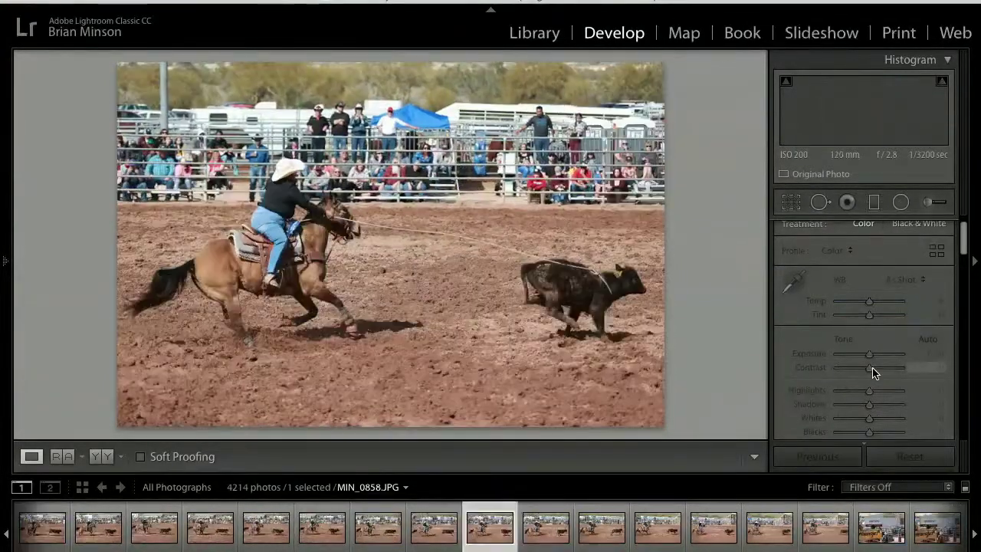
{"action": "key", "text": "Right"}
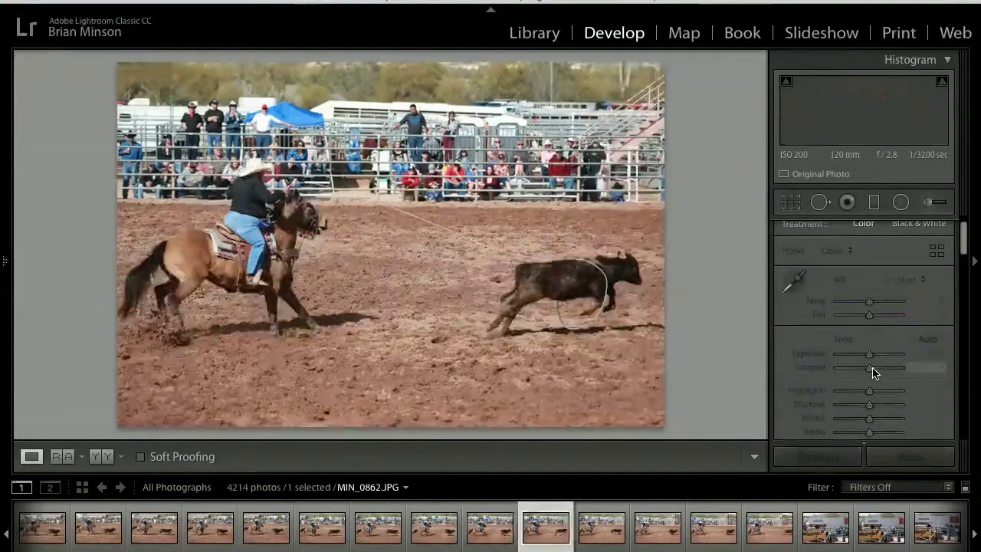
{"action": "key", "text": "Right"}
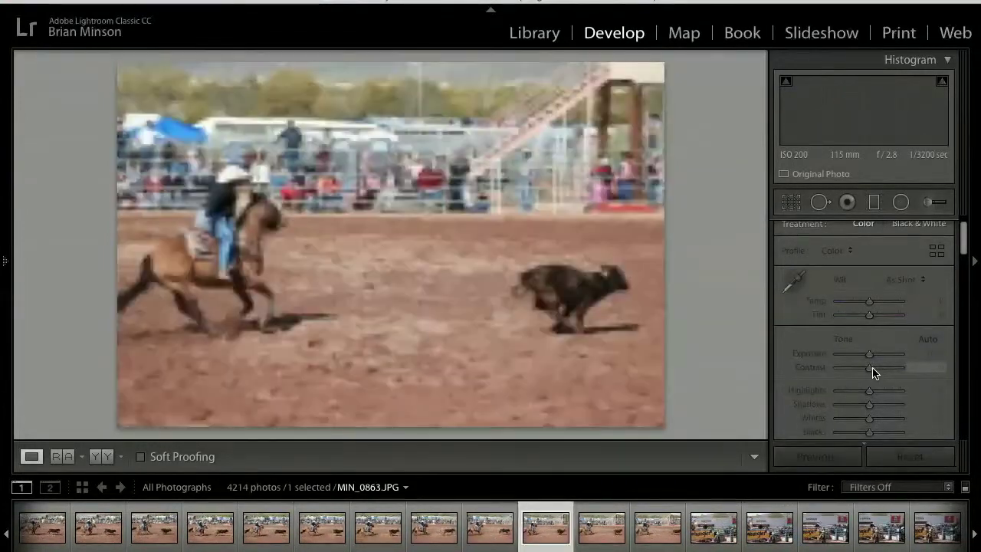
{"action": "key", "text": "Left"}
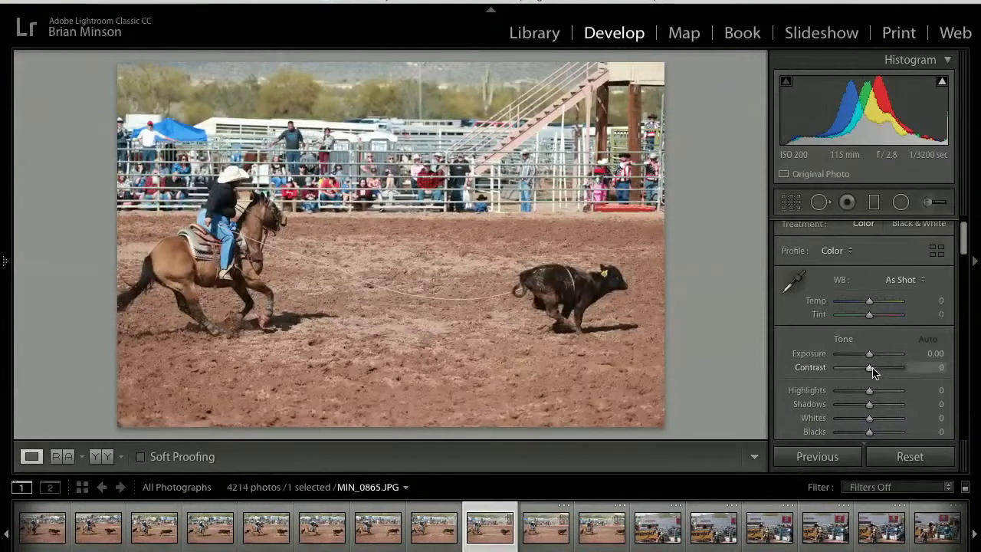
Look through the frames of the next roper on the tan horse, from leaving the chute to MIN_0886.JPG
{"action": "key", "text": "Right"}
{"action": "key", "text": "Right"}
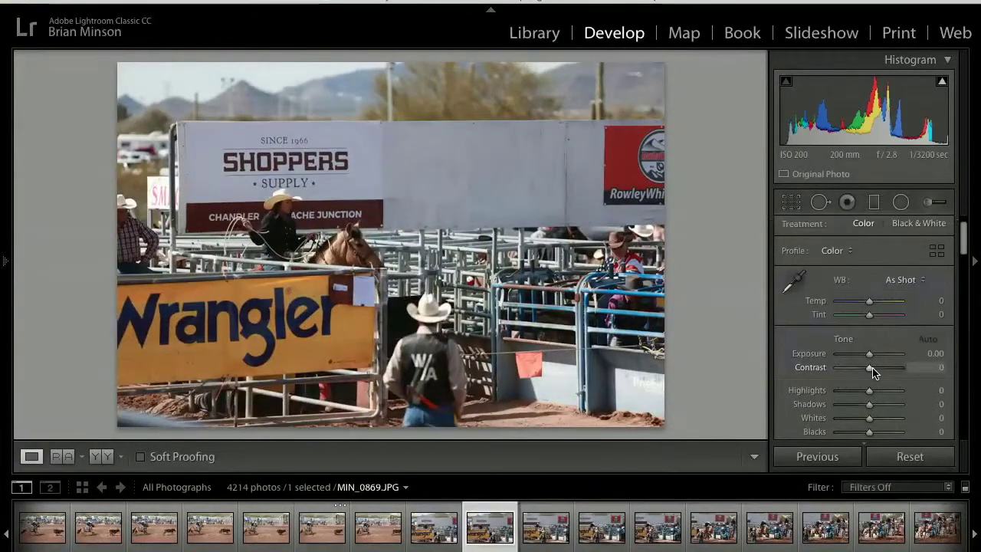
{"action": "key", "text": "Right"}
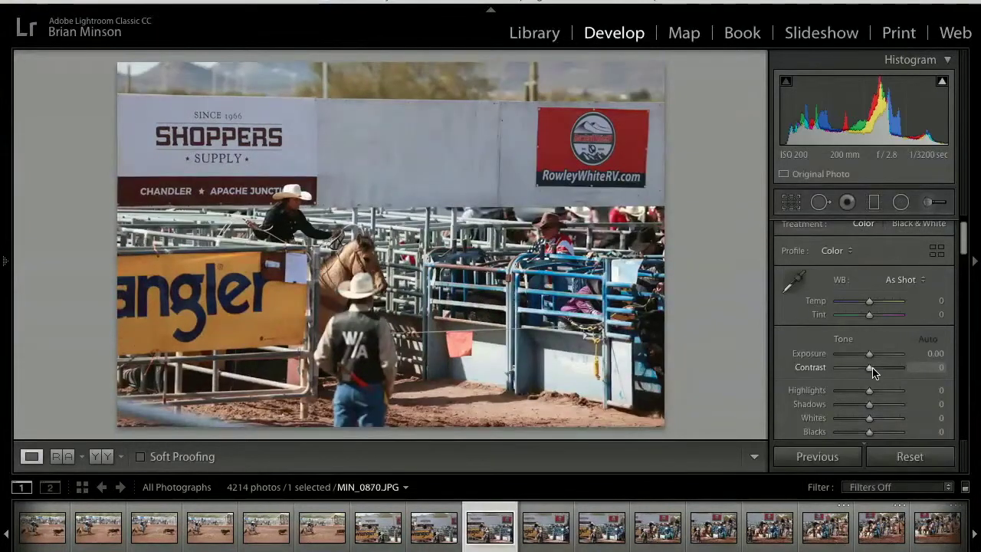
{"action": "key", "text": "Right"}
{"action": "key", "text": "Right"}
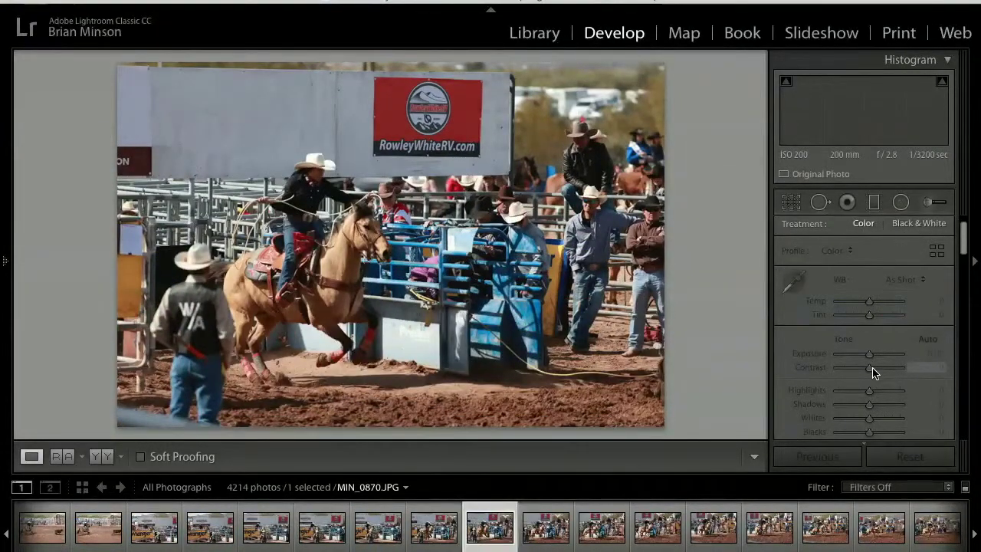
{"action": "key", "text": "Right"}
{"action": "key", "text": "Right"}
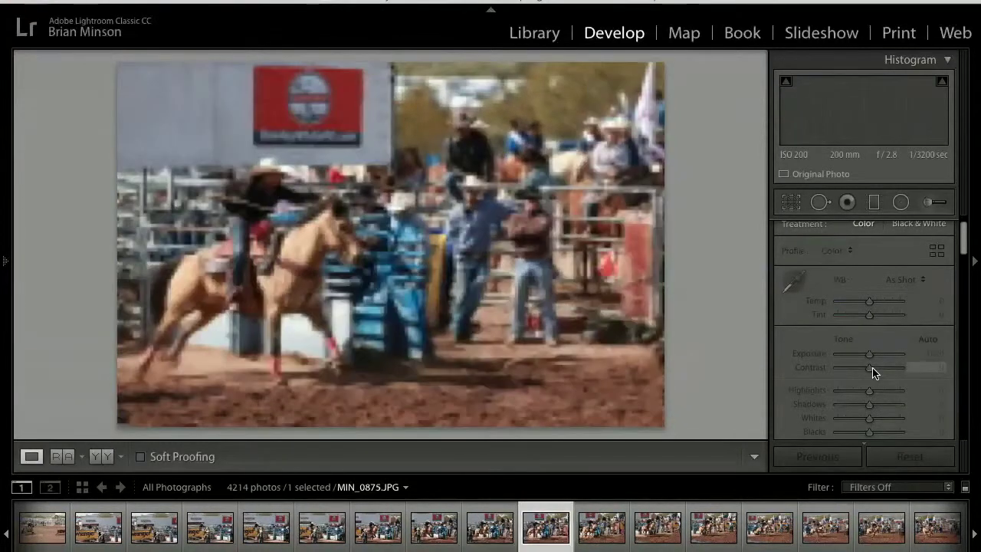
{"action": "key", "text": "Right"}
{"action": "key", "text": "Right"}
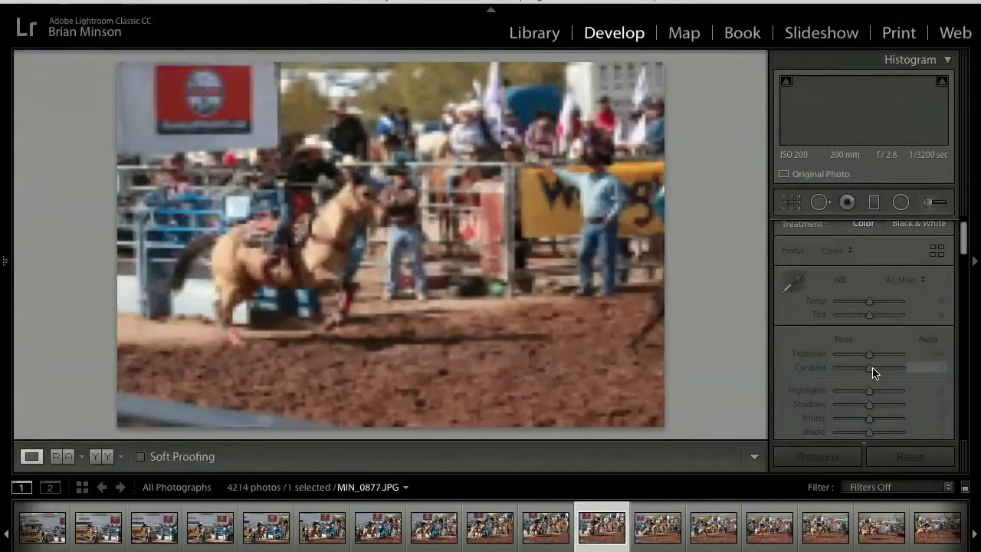
{"action": "key", "text": "Right"}
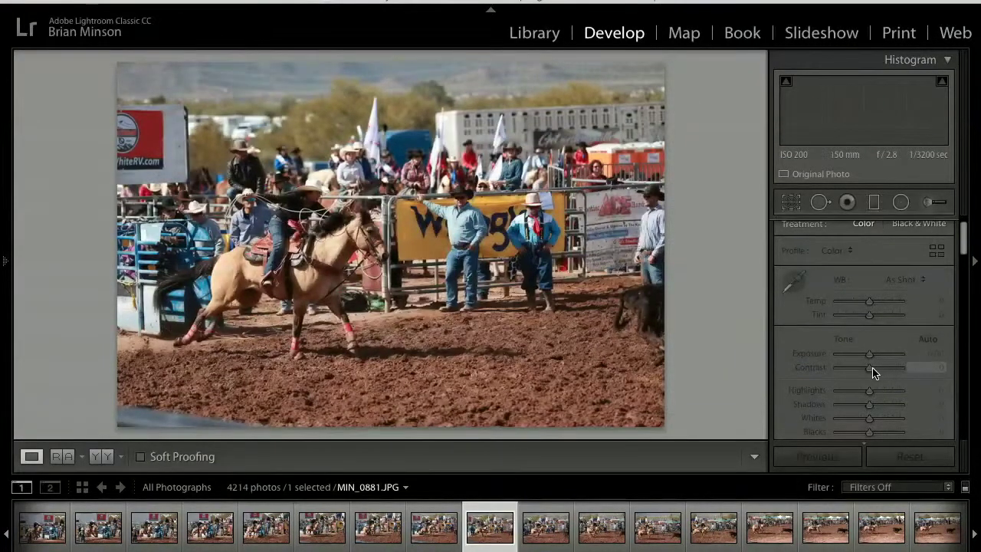
{"action": "key", "text": "Right"}
{"action": "key", "text": "Right"}
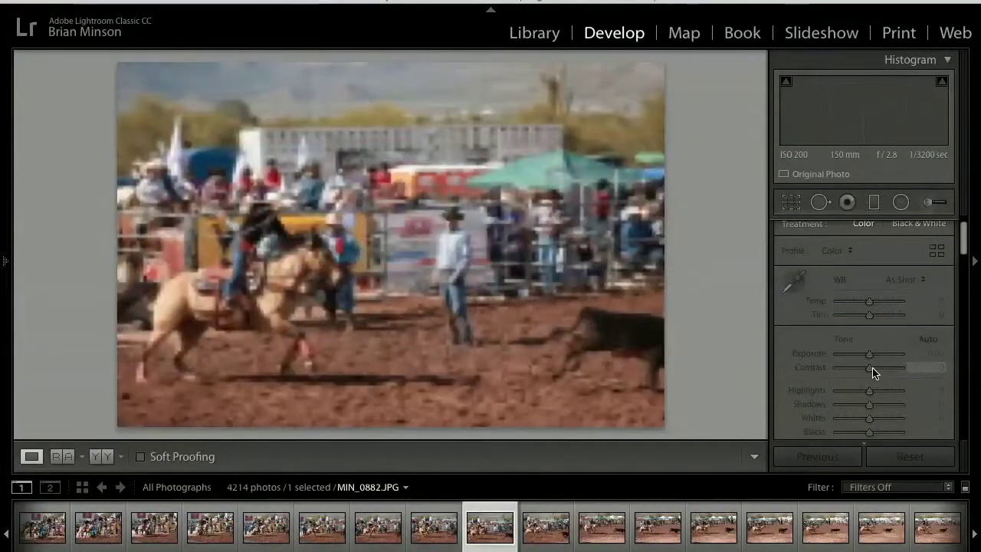
{"action": "key", "text": "Right"}
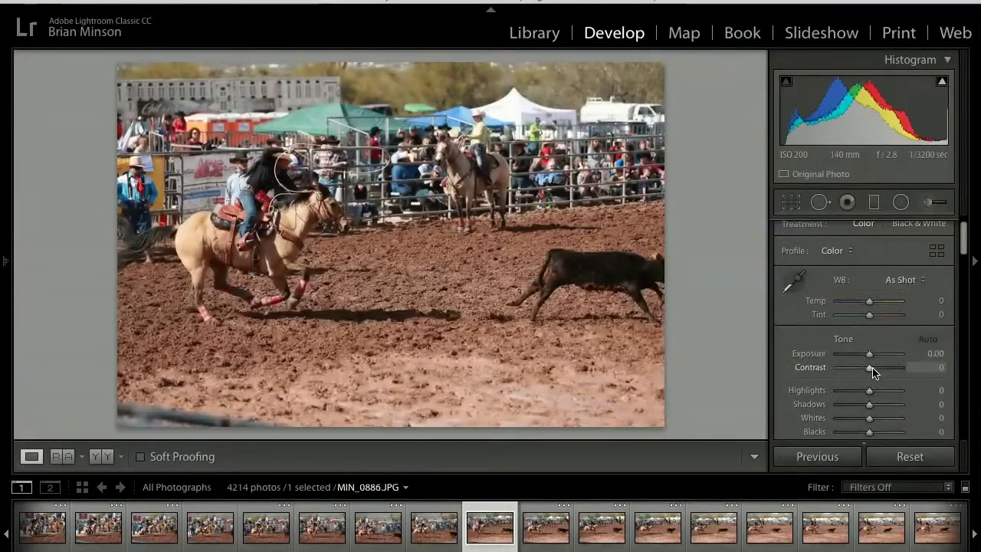
Inspect the roper's face and lasso up close in MIN_0886.JPG and compare with the following frames
{"action": "left_click", "coordinate": [299, 174]}
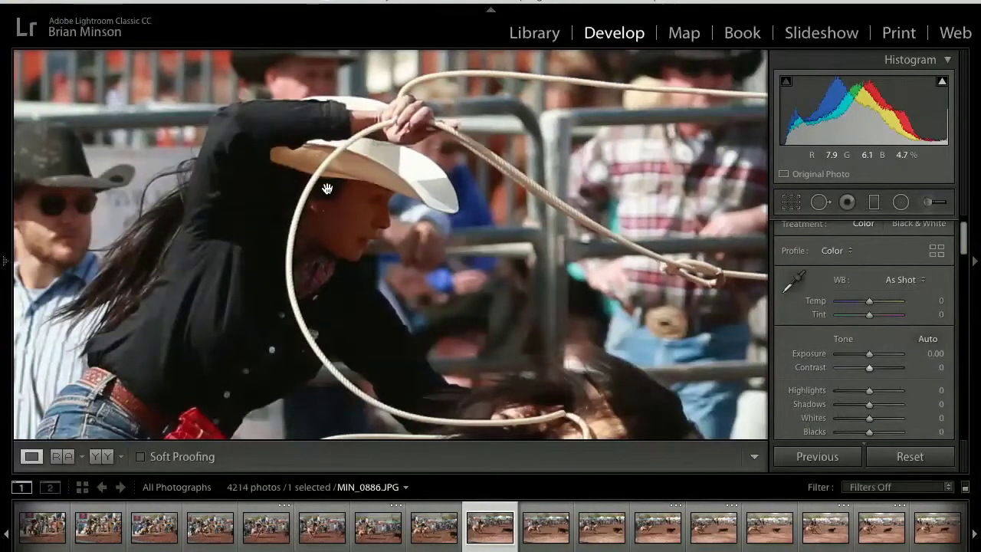
{"action": "key", "text": "Right"}
{"action": "key", "text": "Right"}
{"action": "key", "text": "Right"}
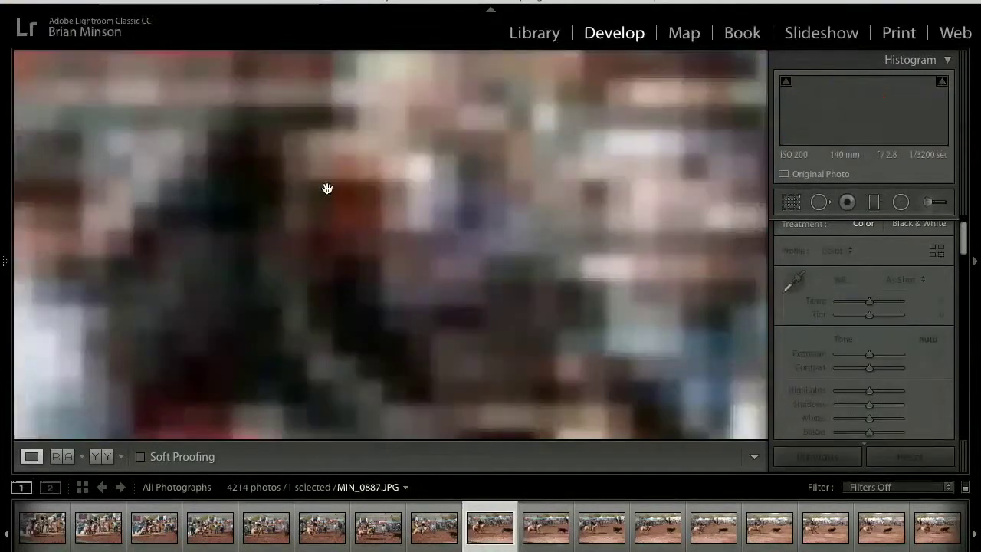
{"action": "key", "text": "Left"}
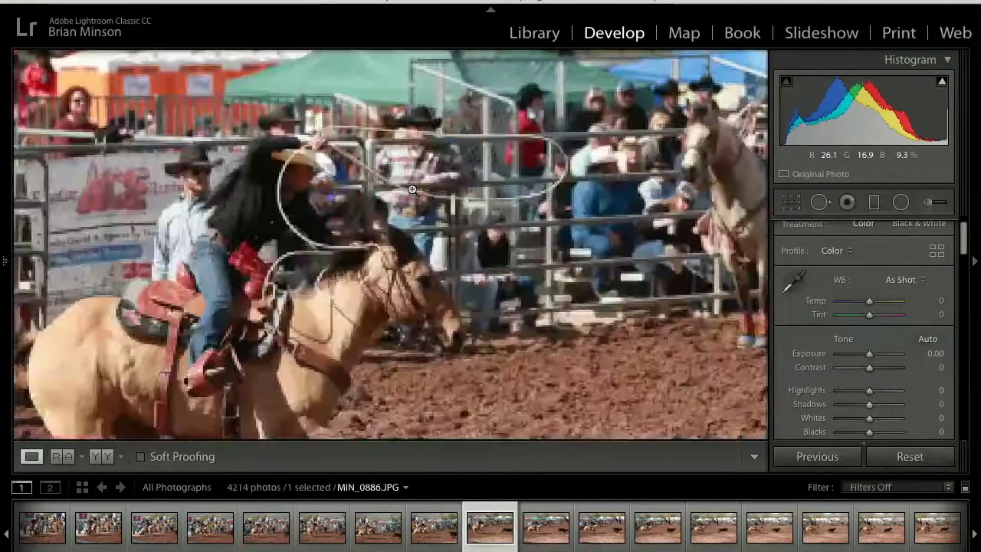
{"action": "left_click", "coordinate": [413, 190]}
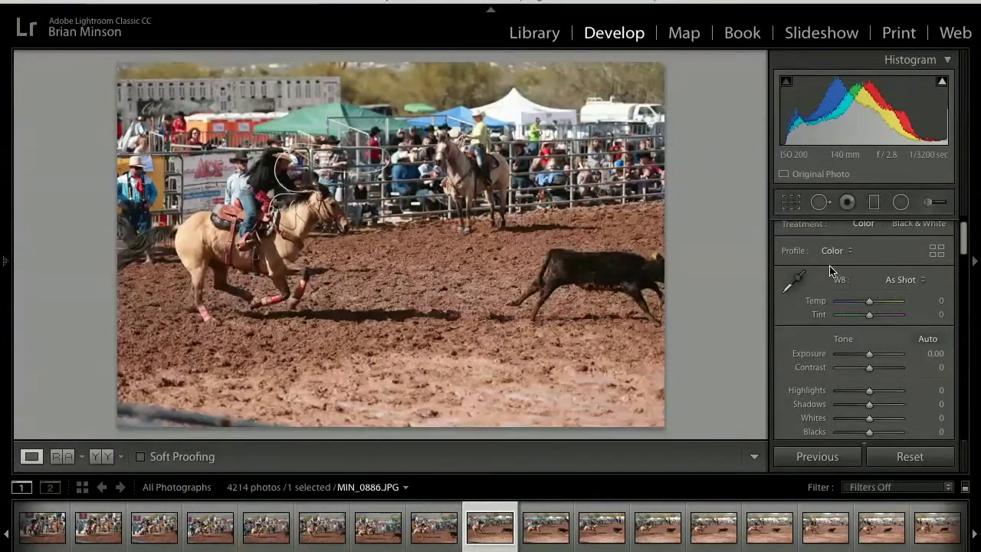
Crop MIN_0886.JPG to a 1 x 1 square around the roper and the front half of the horse
{"action": "left_click", "coordinate": [793, 203]}
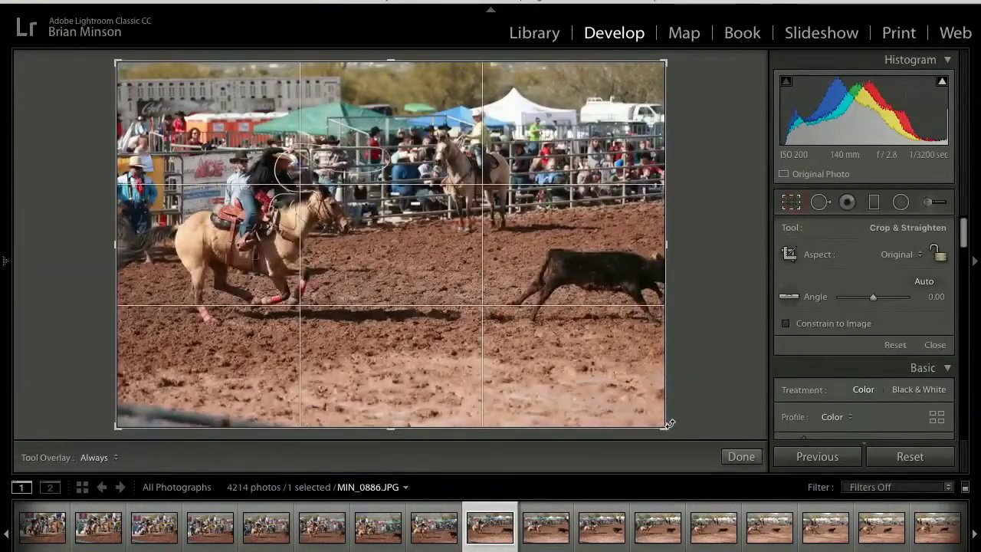
{"action": "left_click", "coordinate": [903, 253]}
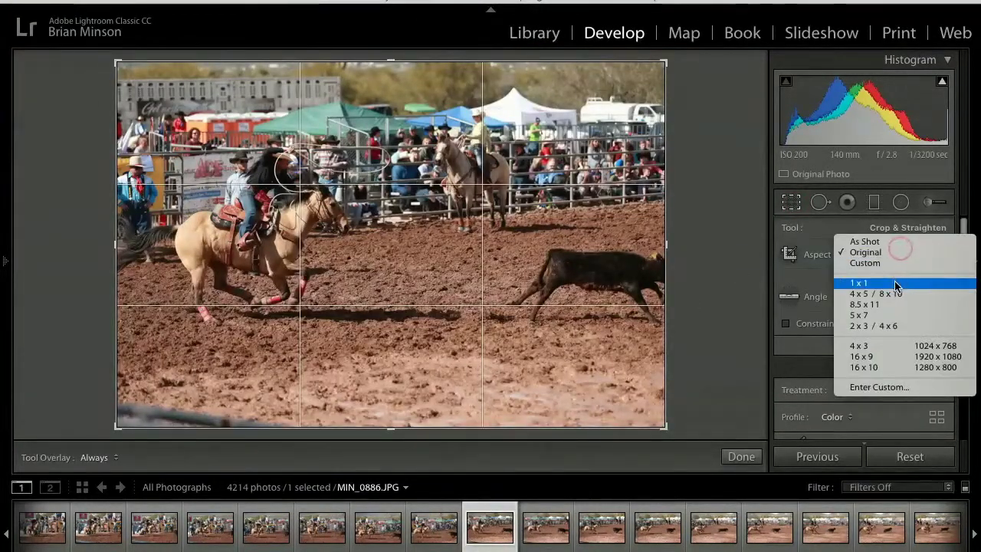
{"action": "left_click", "coordinate": [894, 281]}
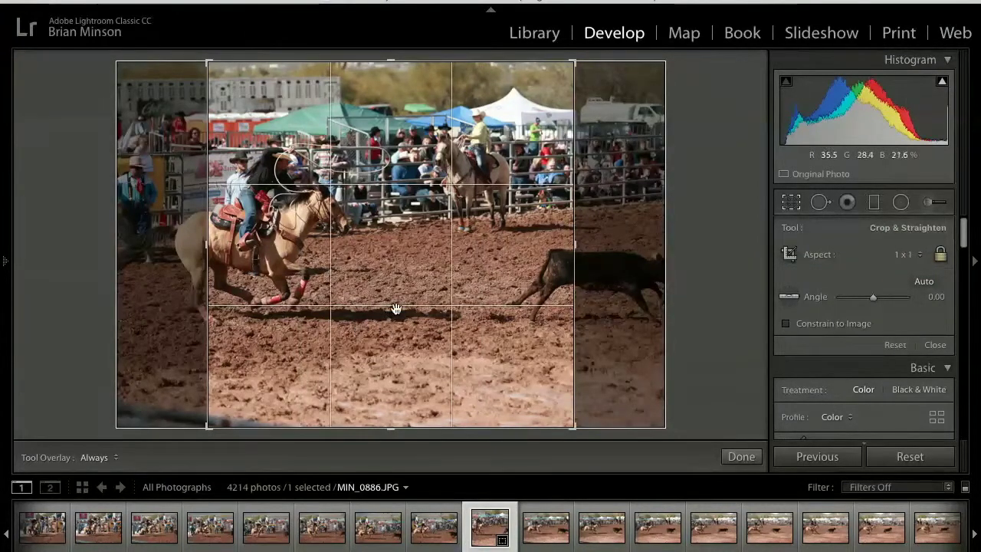
{"action": "left_click_drag", "start_coordinate": [573, 428], "coordinate": [481, 337]}
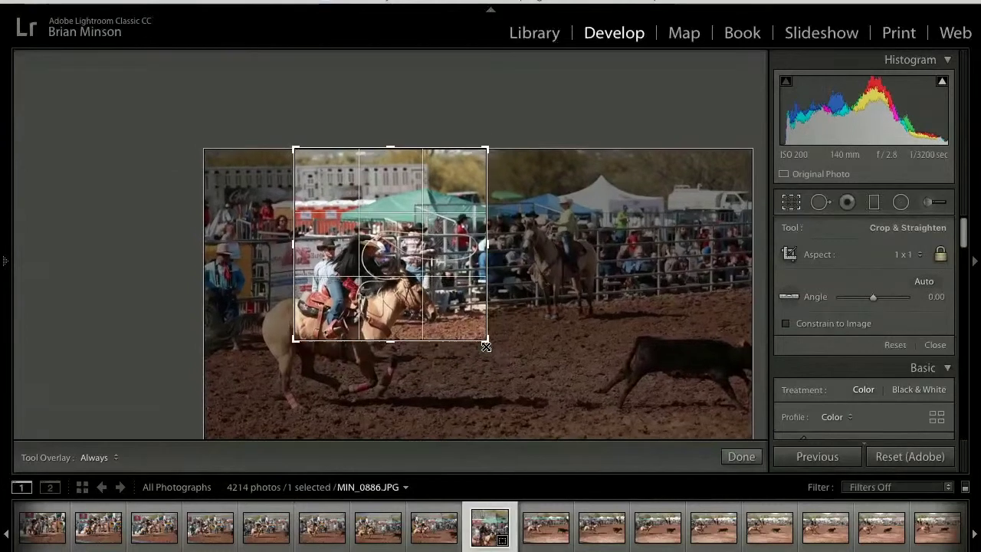
{"action": "left_click_drag", "start_coordinate": [297, 149], "coordinate": [323, 170]}
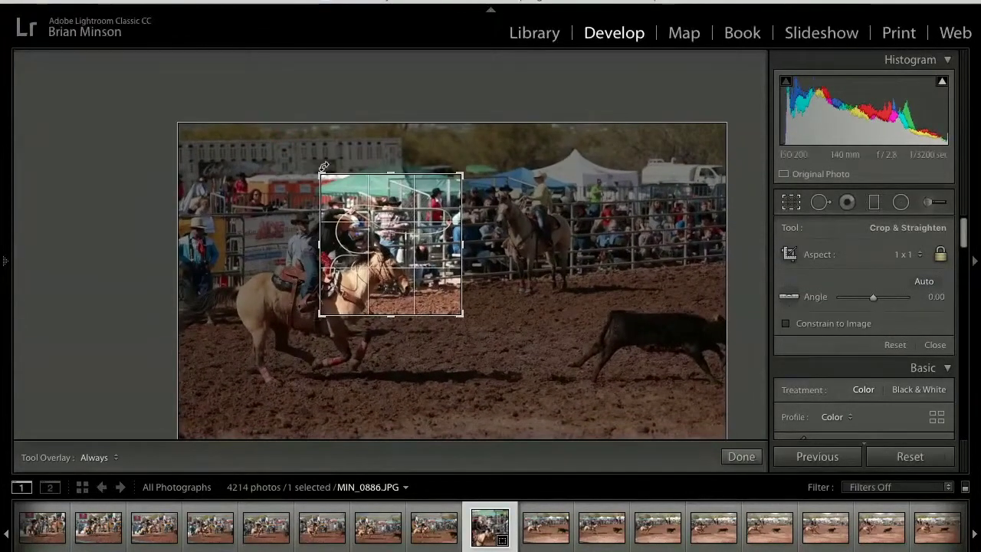
{"action": "left_click_drag", "start_coordinate": [351, 222], "coordinate": [370, 224]}
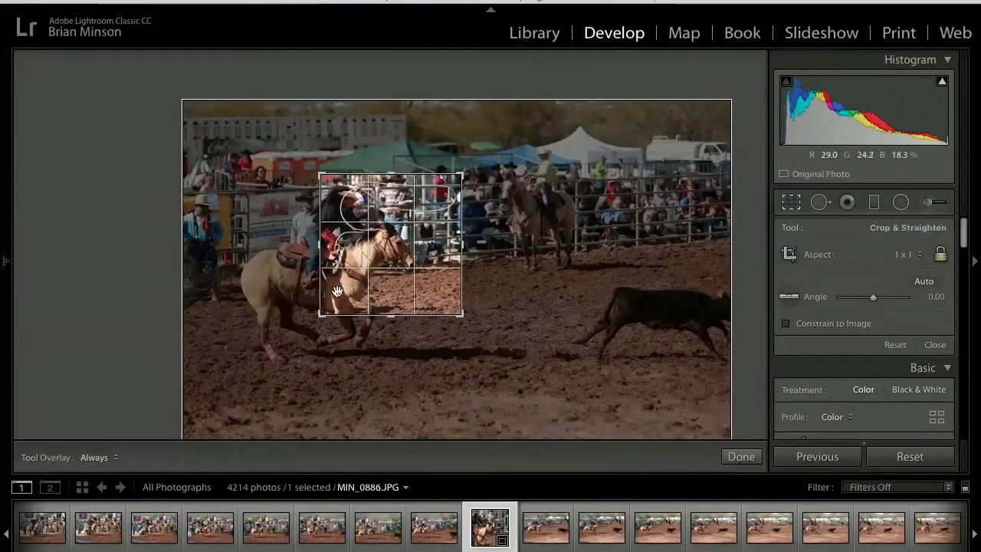
{"action": "left_click_drag", "start_coordinate": [320, 315], "coordinate": [291, 329]}
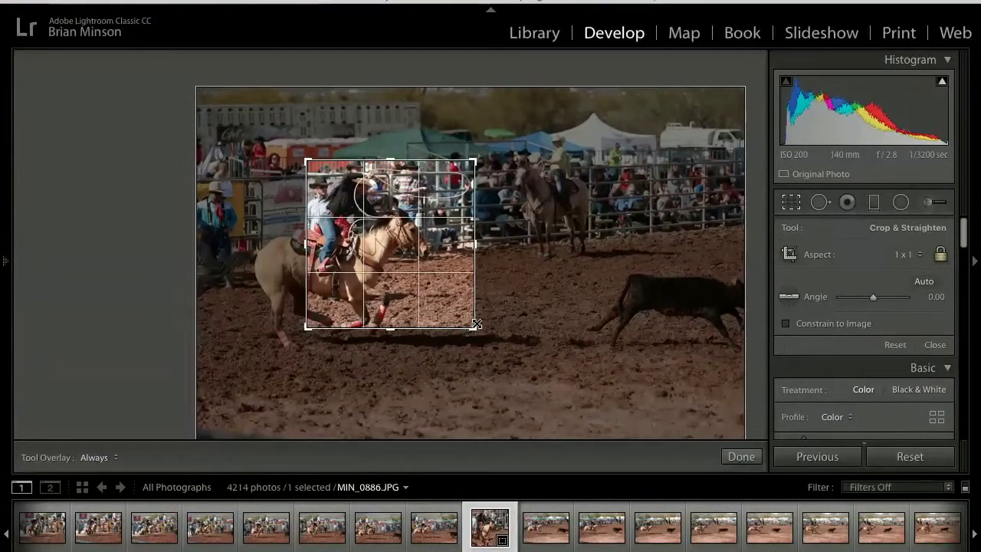
{"action": "left_click_drag", "start_coordinate": [474, 327], "coordinate": [459, 307]}
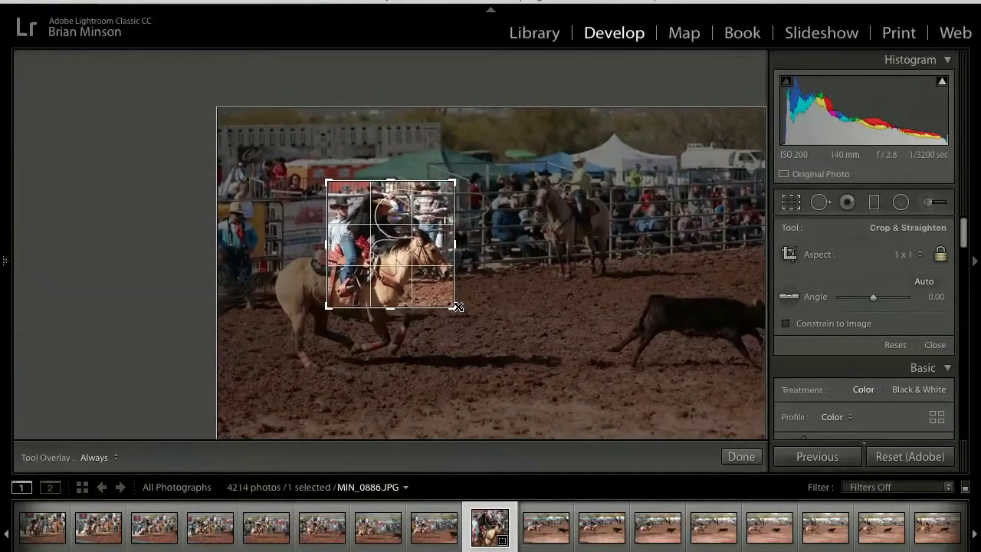
{"action": "key", "text": "Return"}
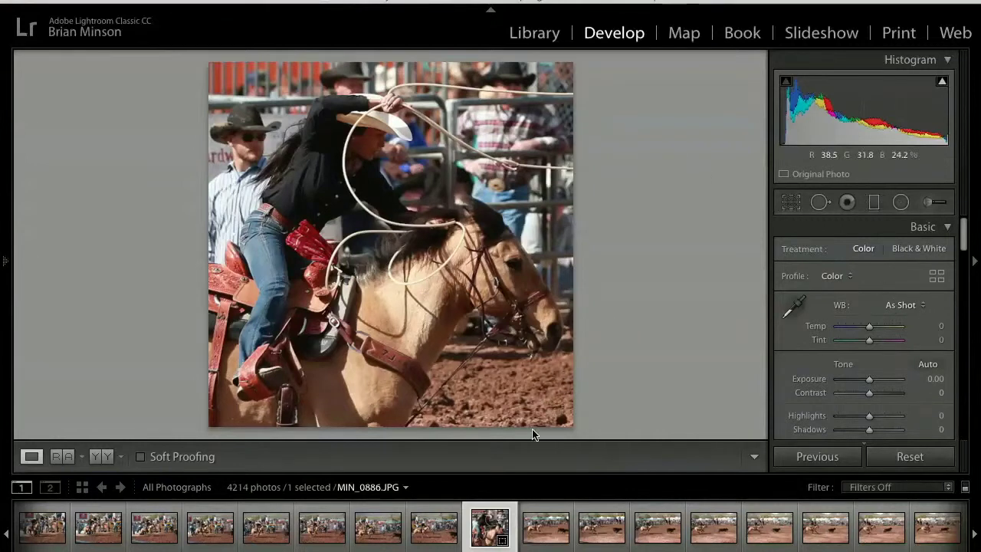
Tighten the square crop to the roper's upper body and the lasso loop
{"action": "left_click", "coordinate": [791, 201]}
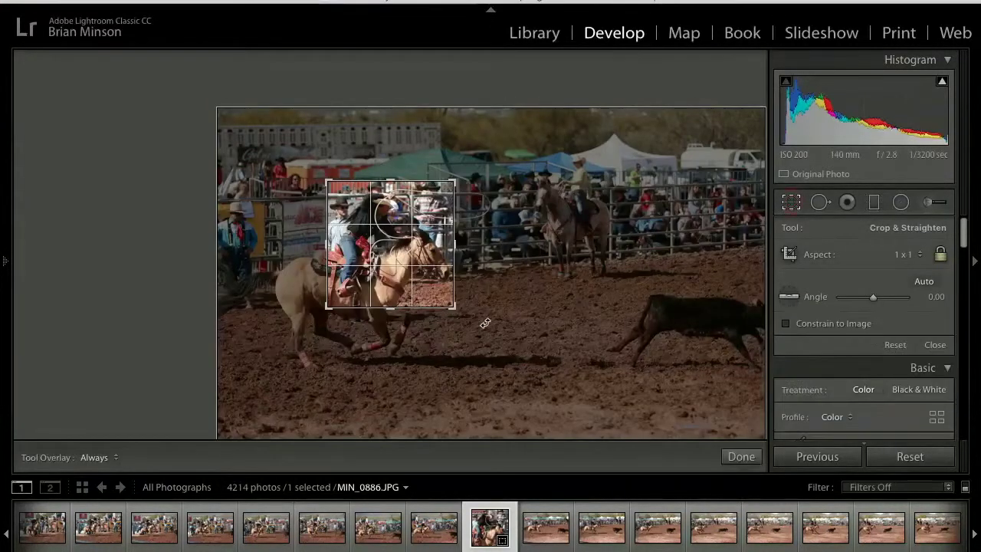
{"action": "left_click_drag", "start_coordinate": [451, 306], "coordinate": [427, 281]}
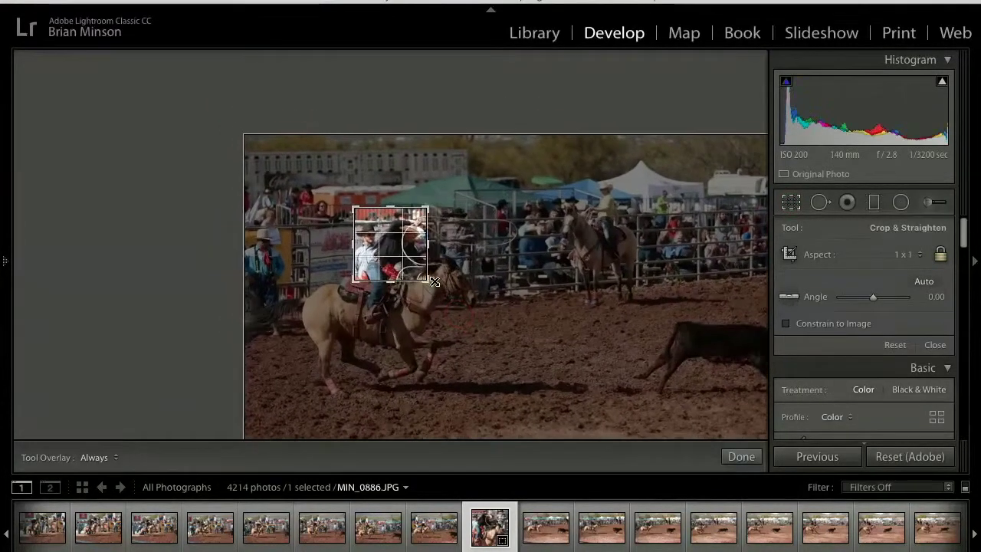
{"action": "left_click_drag", "start_coordinate": [380, 253], "coordinate": [386, 256]}
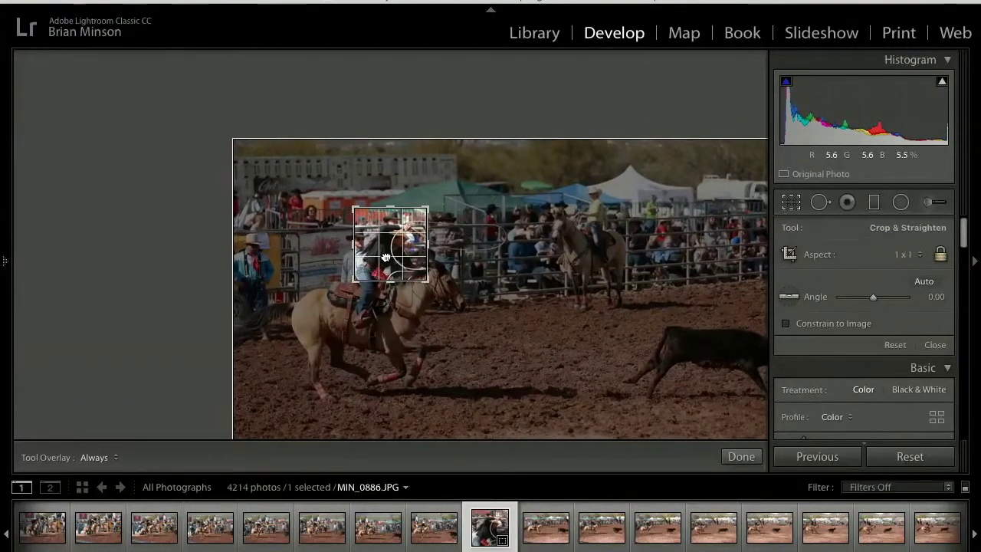
{"action": "key", "text": "Return"}
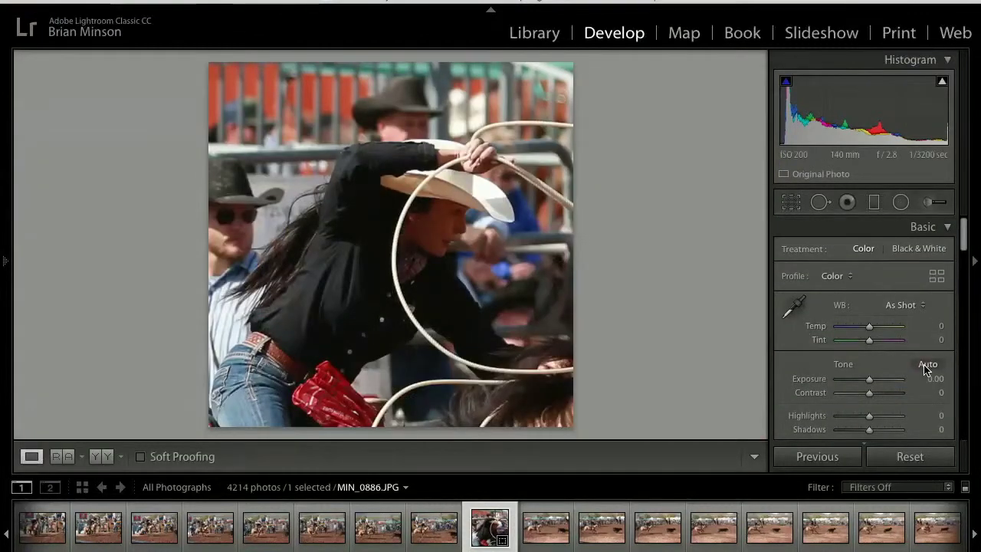
Apply auto tone to the cropped photo, and set exposure to +1.05, contrast to +17 and clarity to +27
{"action": "left_click", "coordinate": [927, 365]}
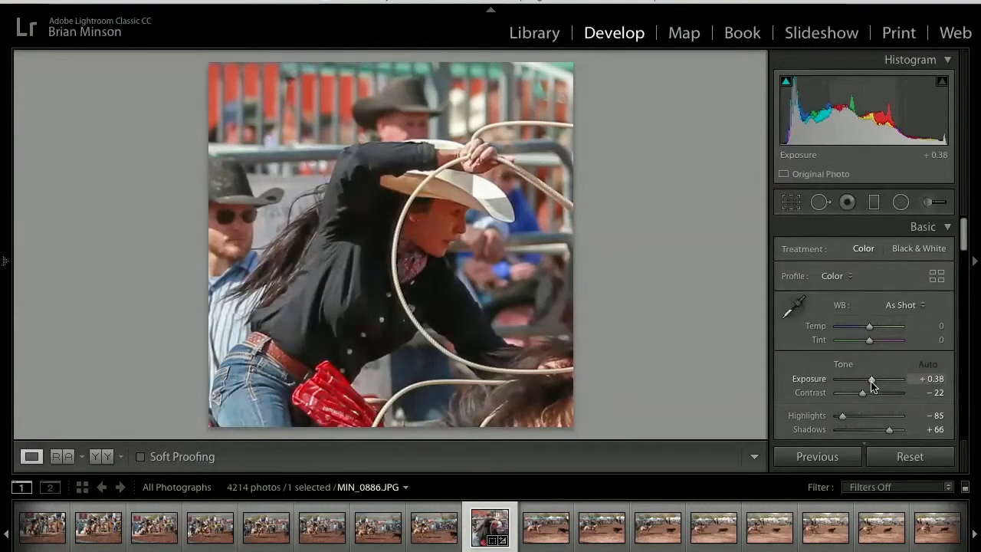
{"action": "mouse_move", "coordinate": [872, 381]}
{"action": "left_mouse_down"}
{"action": "mouse_move", "coordinate": [868, 396]}
{"action": "mouse_move", "coordinate": [880, 398]}
{"action": "left_mouse_up"}
{"action": "scroll", "coordinate": [879, 398], "scroll_direction": "down", "scroll_amount": 4}
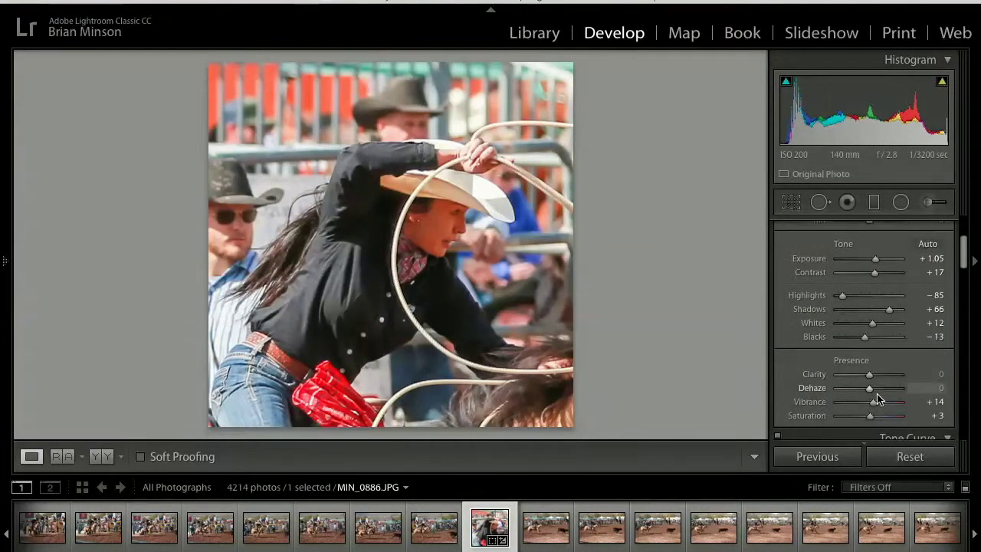
{"action": "left_click_drag", "start_coordinate": [870, 379], "coordinate": [880, 379]}
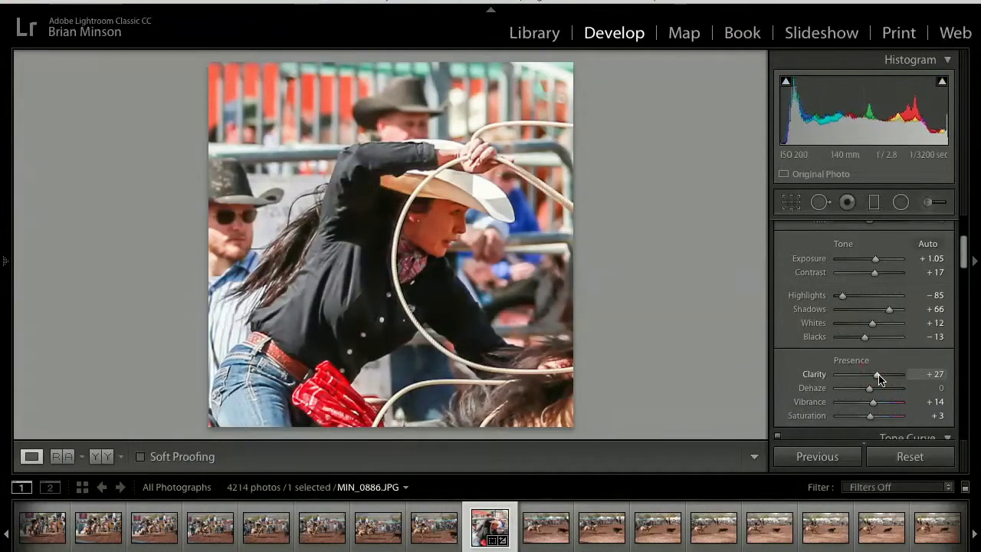
Cool the white balance slightly by setting tint to -1 and temperature to -3
{"action": "scroll", "coordinate": [872, 365], "scroll_direction": "down", "scroll_amount": 4}
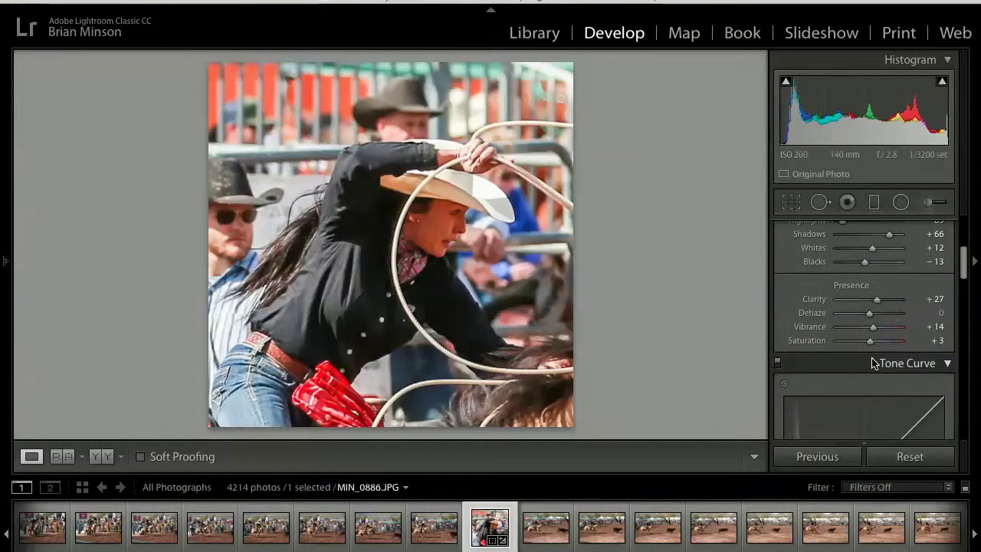
{"action": "scroll", "coordinate": [872, 363], "scroll_direction": "up", "scroll_amount": 10}
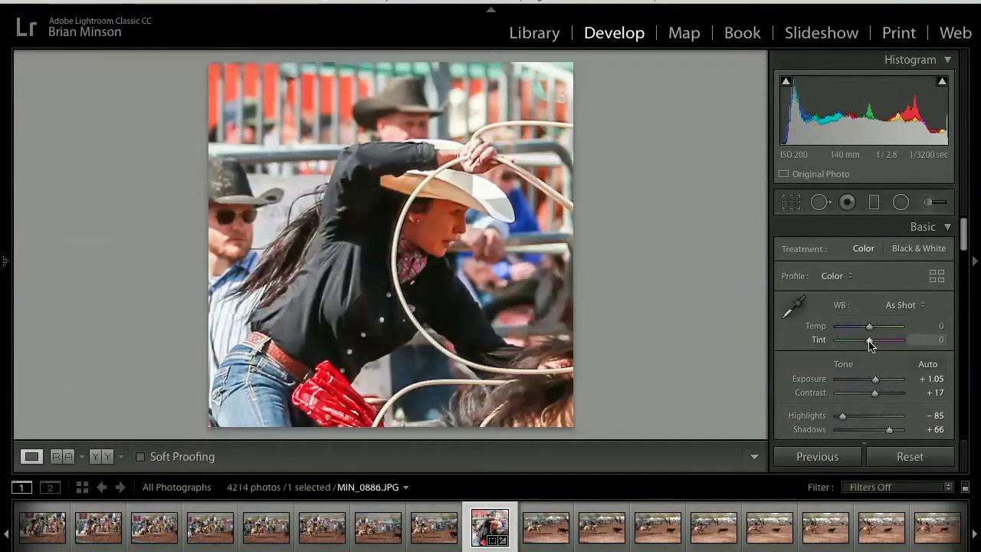
{"action": "left_click_drag", "start_coordinate": [870, 345], "coordinate": [868, 346]}
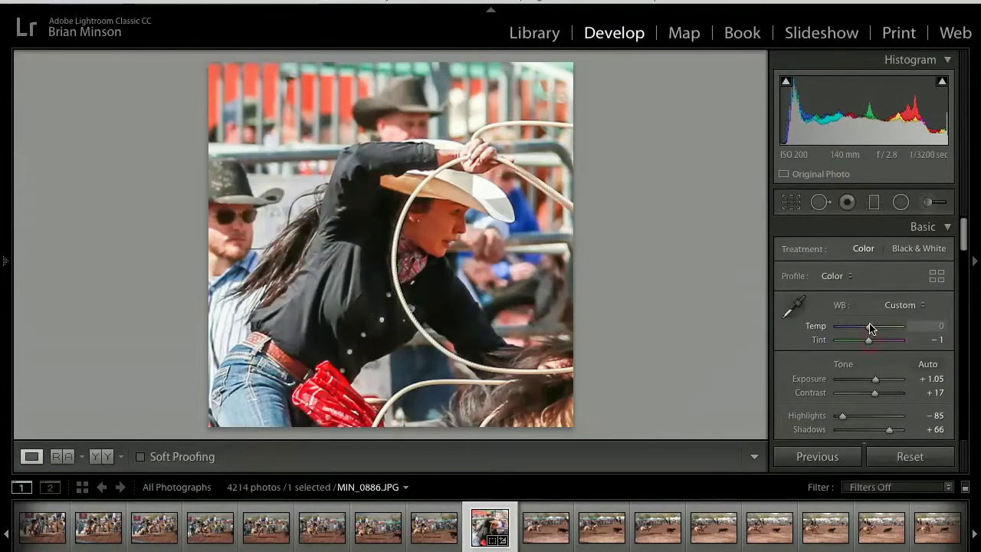
{"action": "left_click_drag", "start_coordinate": [870, 330], "coordinate": [869, 330]}
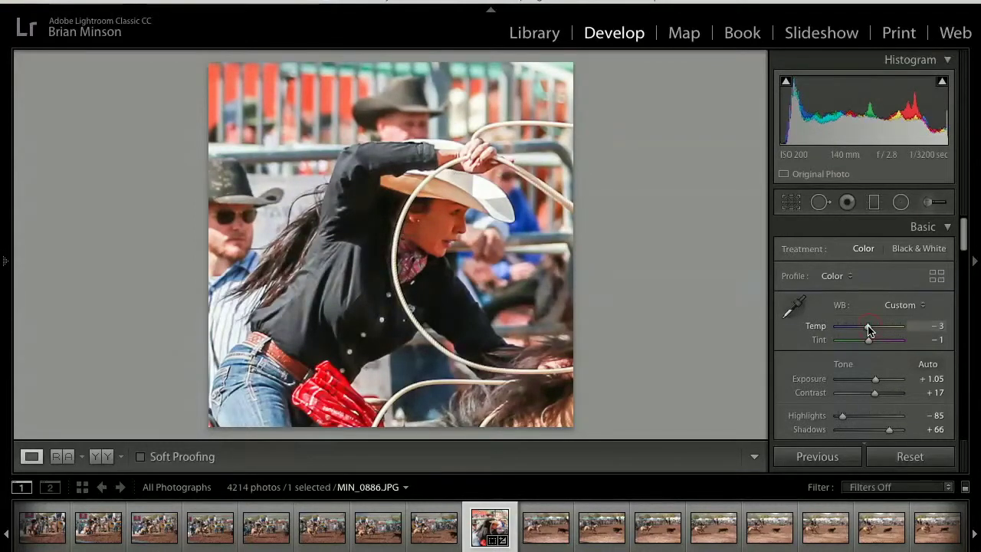
Set the saturation of the reds to -5 and check the roper's skin tone up close
{"action": "scroll", "coordinate": [870, 338], "scroll_direction": "down", "scroll_amount": 10}
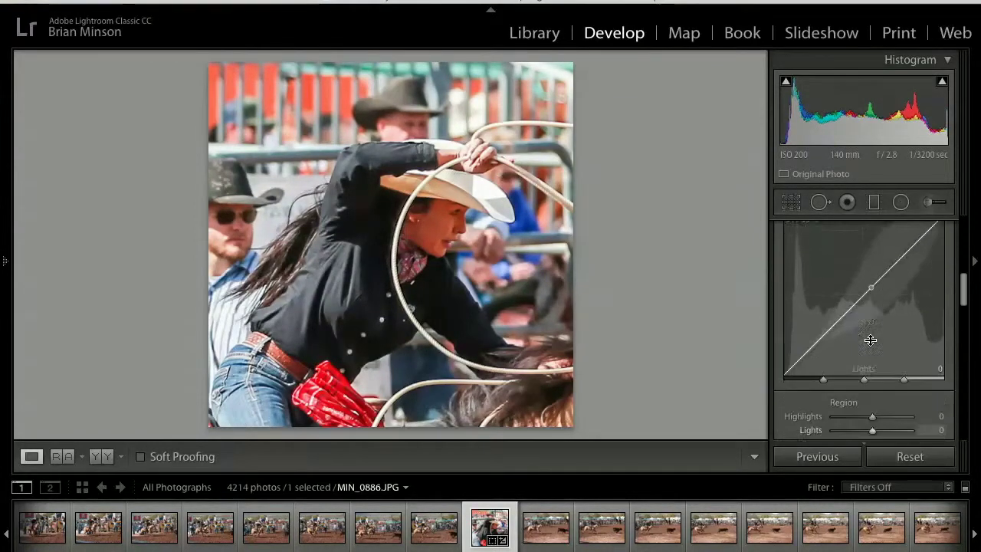
{"action": "scroll", "coordinate": [872, 346], "scroll_direction": "down", "scroll_amount": 2}
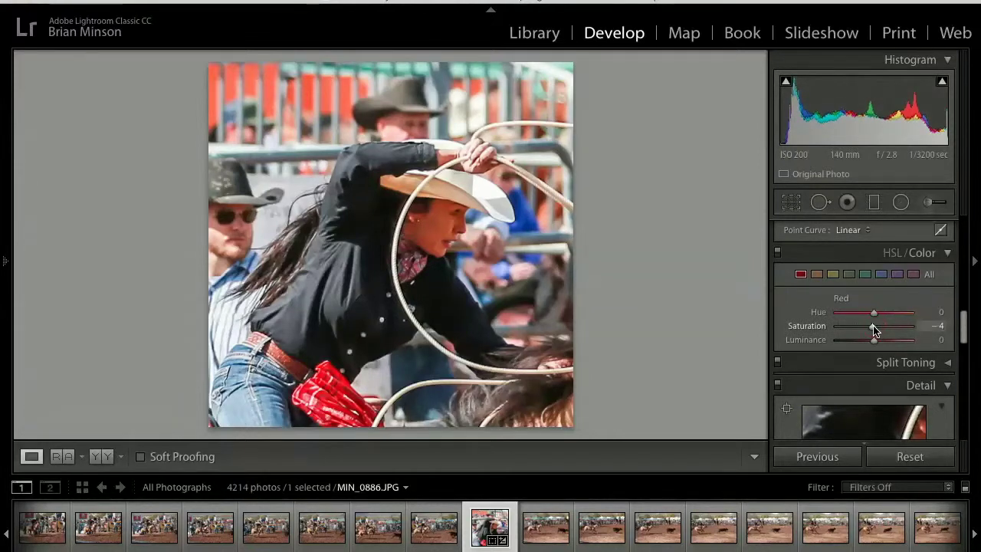
{"action": "left_click", "coordinate": [468, 228]}
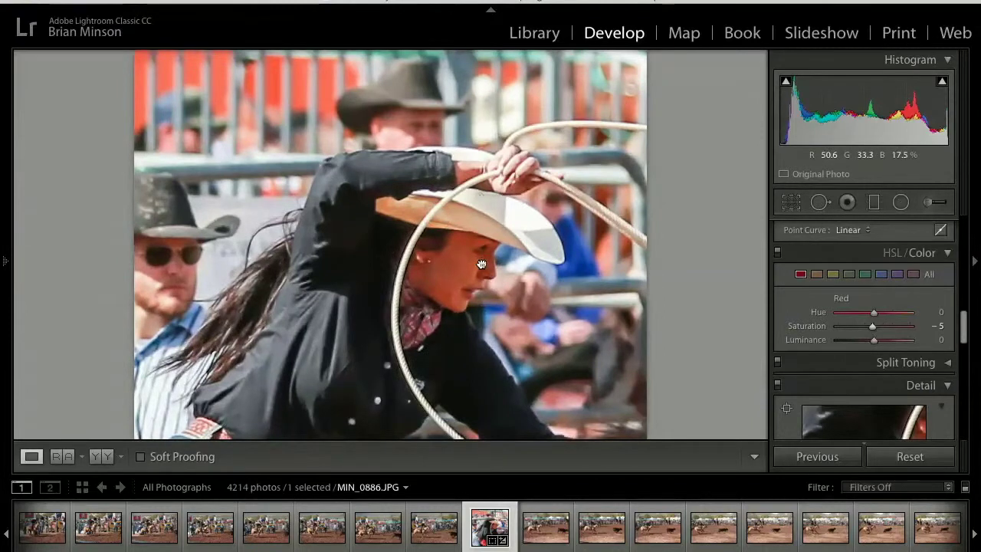
Set the sharpening amount to 25 on the square-cropped roper photo
{"action": "left_click", "coordinate": [481, 264]}
{"action": "scroll", "coordinate": [872, 350], "scroll_direction": "up", "scroll_amount": 15}
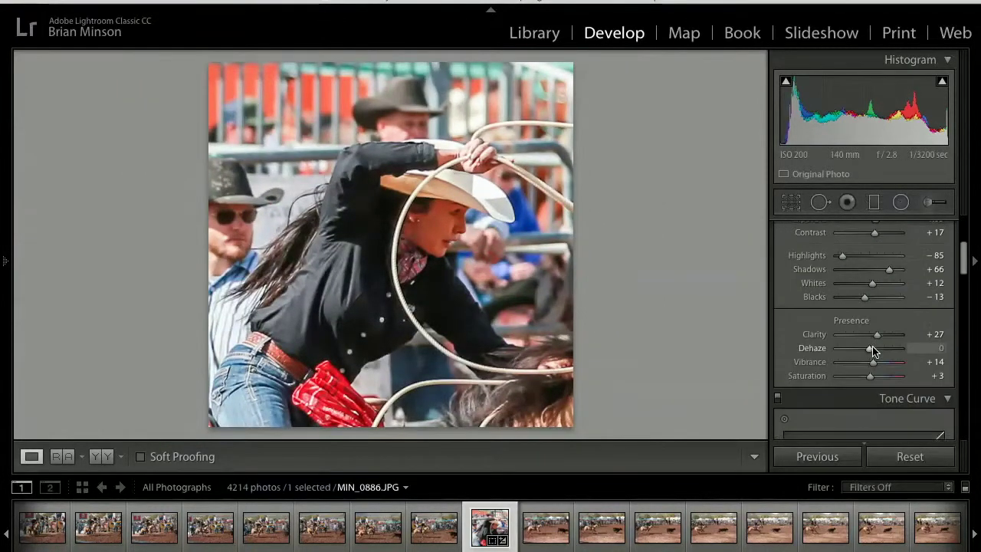
{"action": "scroll", "coordinate": [872, 351], "scroll_direction": "down", "scroll_amount": 10}
{"action": "scroll", "coordinate": [866, 321], "scroll_direction": "up", "scroll_amount": 1}
{"action": "left_click", "coordinate": [847, 267]}
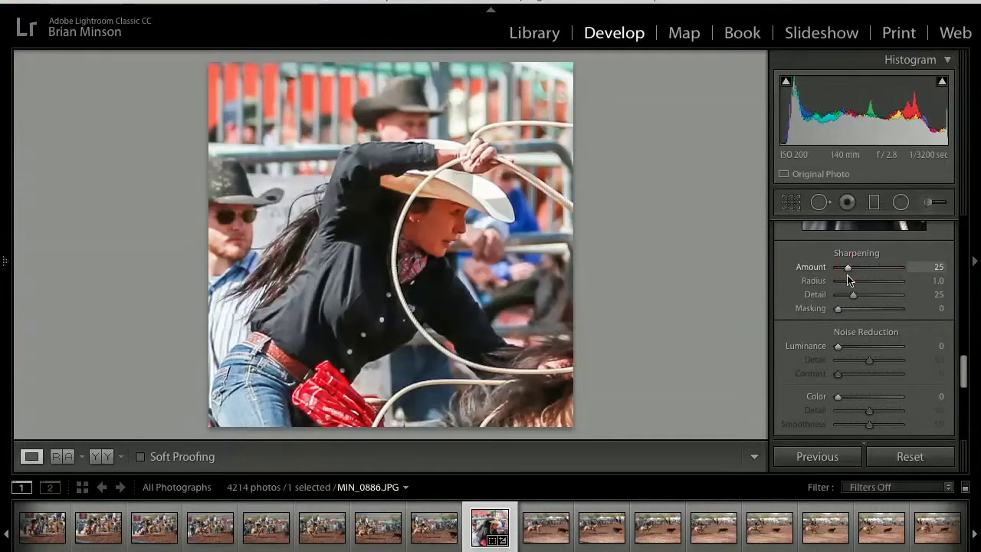
Enable lens profile corrections for the roper photo and flag it as a pick
{"action": "scroll", "coordinate": [870, 374], "scroll_direction": "down", "scroll_amount": 5}
{"action": "scroll", "coordinate": [871, 374], "scroll_direction": "down", "scroll_amount": 5}
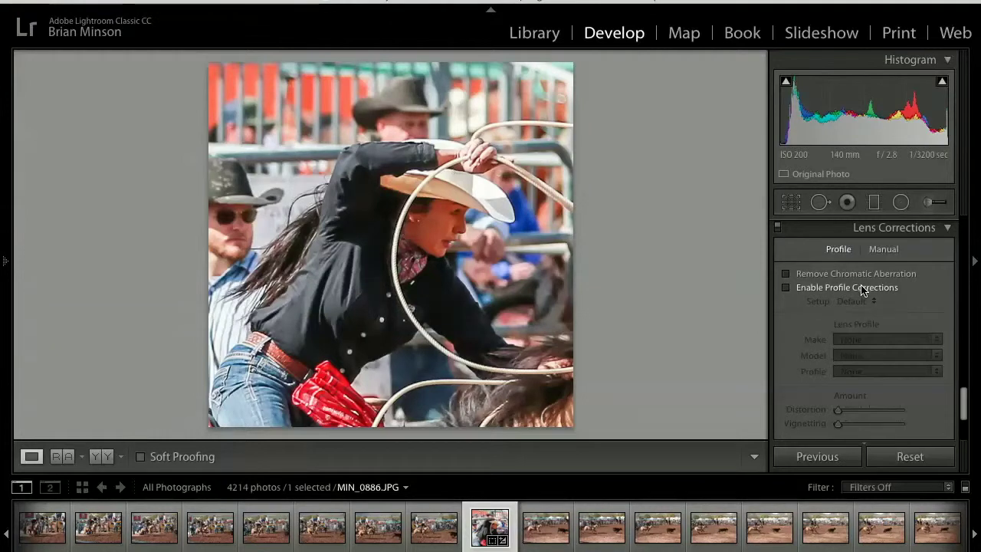
{"action": "left_click", "coordinate": [862, 290]}
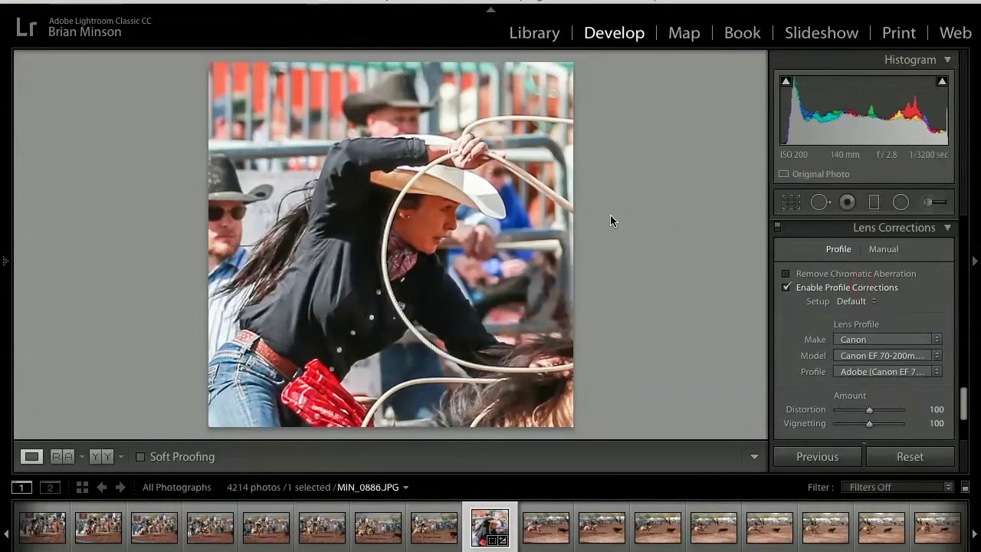
{"action": "key", "text": "p"}
Browse the remaining frames of this roper's run through to the next rider's sequence, stopping at MIN_0933.JPG
{"action": "key", "text": "Right"}
{"action": "key", "text": "Right"}
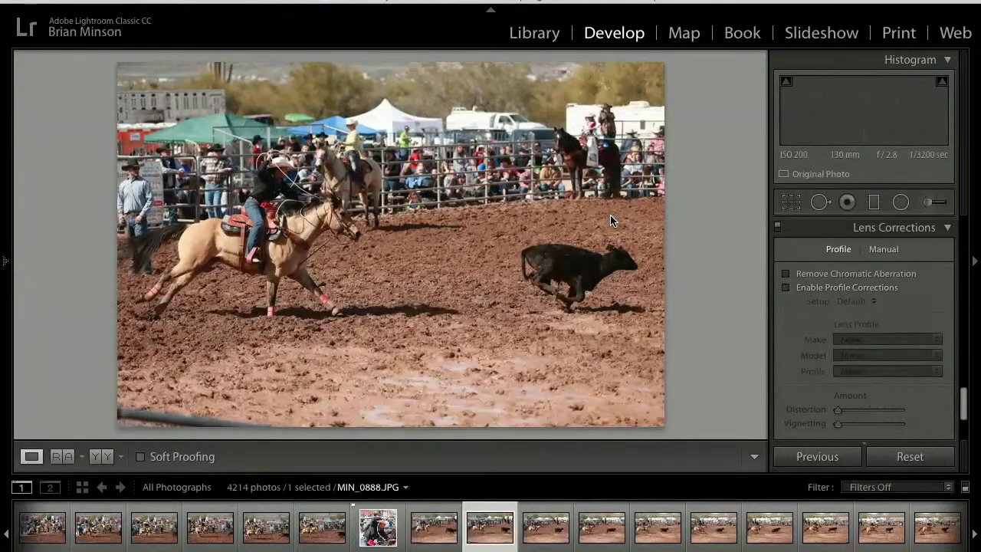
{"action": "key", "text": "Right"}
{"action": "key", "text": "Right"}
{"action": "key", "text": "Right"}
{"action": "key", "text": "Right"}
{"action": "key", "text": "Right"}
{"action": "key", "text": "Right"}
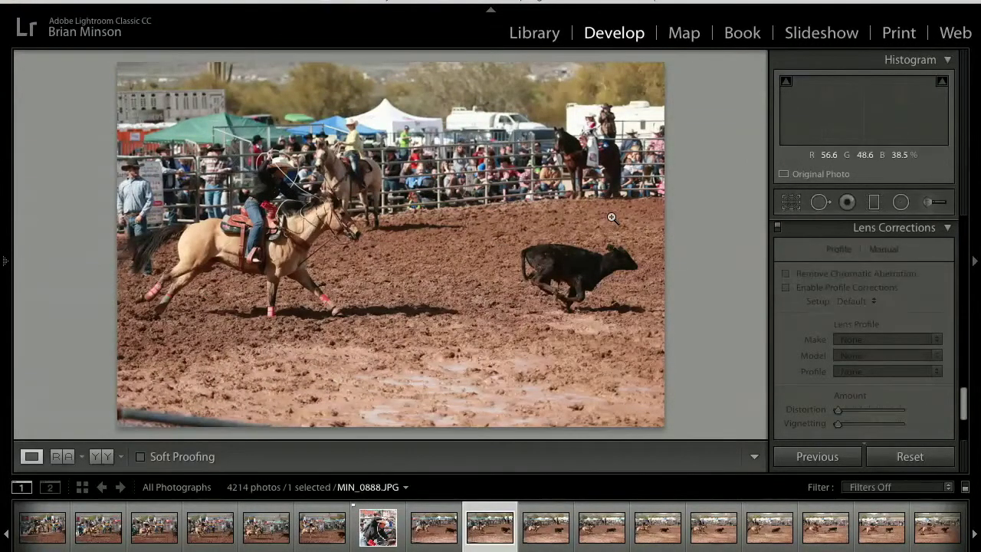
{"action": "key", "text": "Right"}
{"action": "key", "text": "Right"}
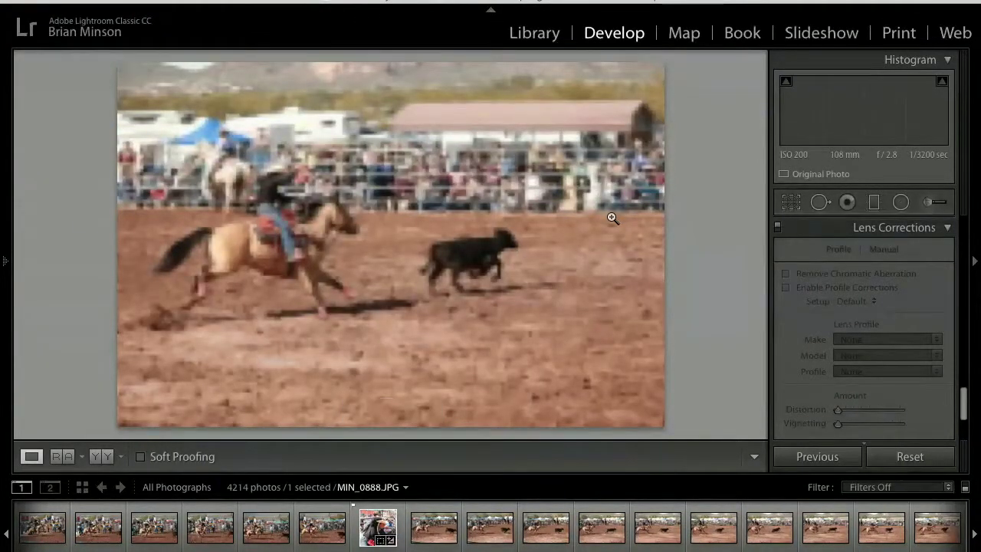
{"action": "key", "text": "Right"}
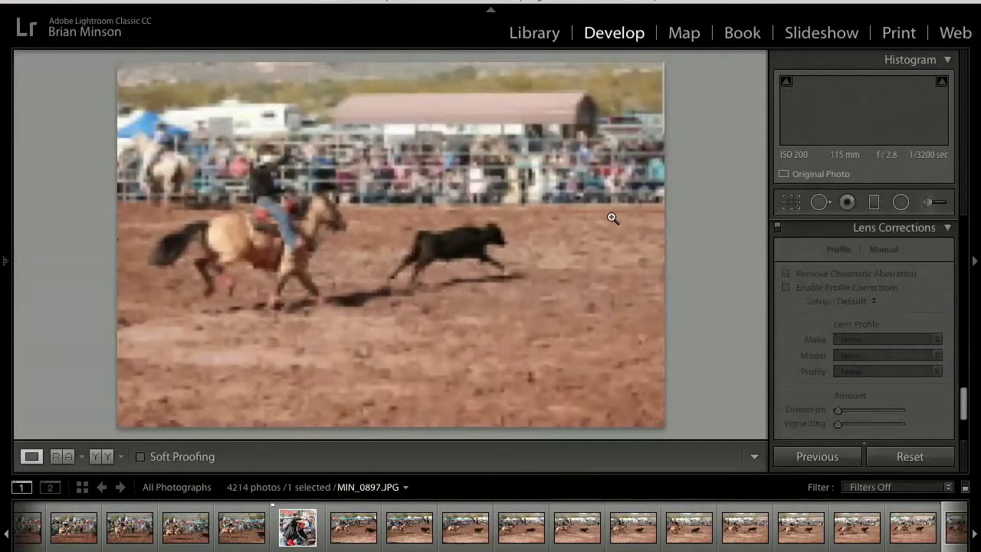
{"action": "key", "text": "Right"}
{"action": "key", "text": "Right"}
{"action": "key", "text": "Right"}
{"action": "key", "text": "Right"}
{"action": "key", "text": "Right"}
{"action": "key", "text": "Right"}
{"action": "key", "text": "Right"}
{"action": "key", "text": "Right"}
{"action": "key", "text": "Right"}
{"action": "key", "text": "Right"}
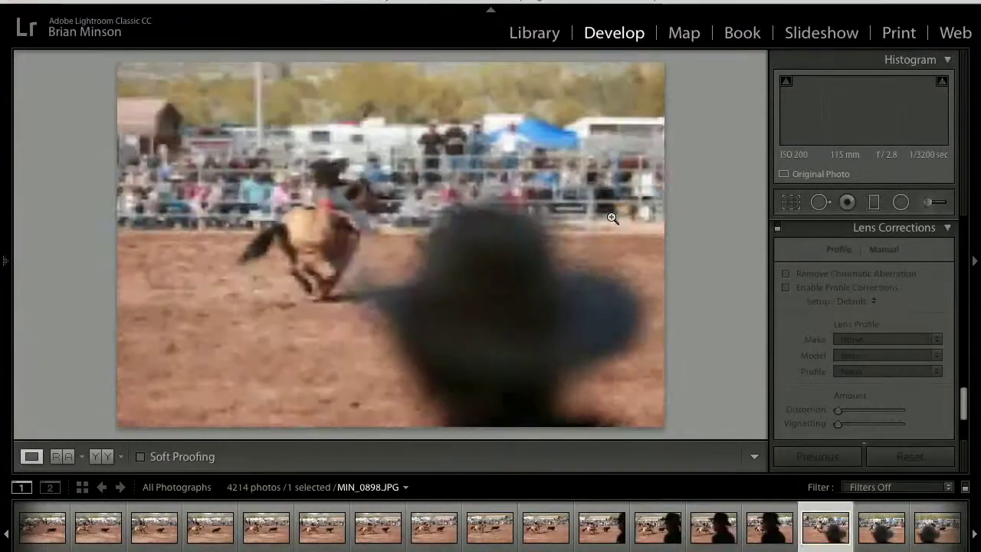
{"action": "key", "text": "Right"}
{"action": "key", "text": "Right"}
{"action": "key", "text": "Right"}
{"action": "key", "text": "Right"}
{"action": "key", "text": "Right"}
{"action": "key", "text": "Right"}
{"action": "key", "text": "Right"}
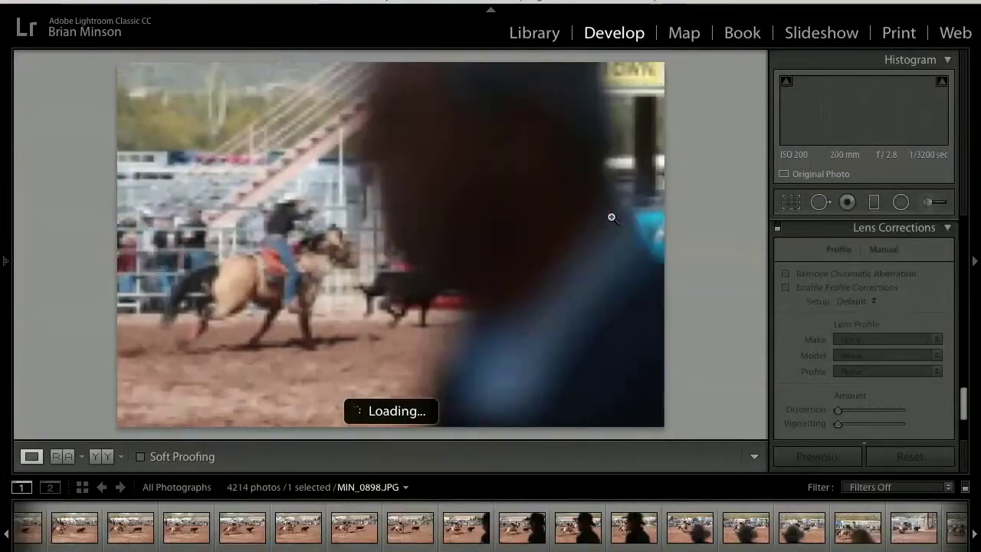
{"action": "key", "text": "Right"}
{"action": "key", "text": "Right"}
{"action": "key", "text": "Right"}
{"action": "key", "text": "Right"}
{"action": "key", "text": "Right"}
{"action": "key", "text": "Right"}
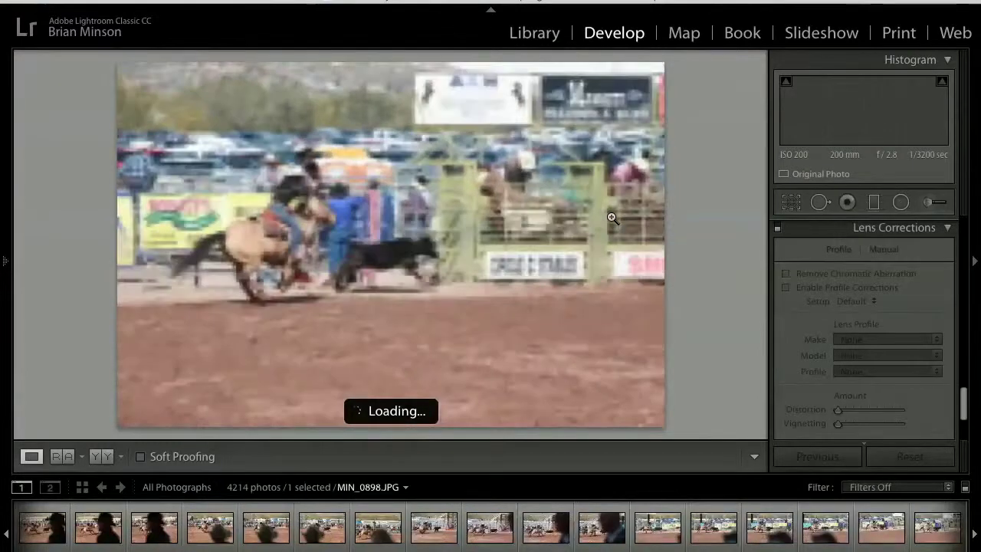
{"action": "key", "text": "Right"}
{"action": "key", "text": "Right"}
{"action": "key", "text": "Right"}
{"action": "key", "text": "Right"}
{"action": "key", "text": "Right"}
{"action": "key", "text": "Right"}
{"action": "key", "text": "Right"}
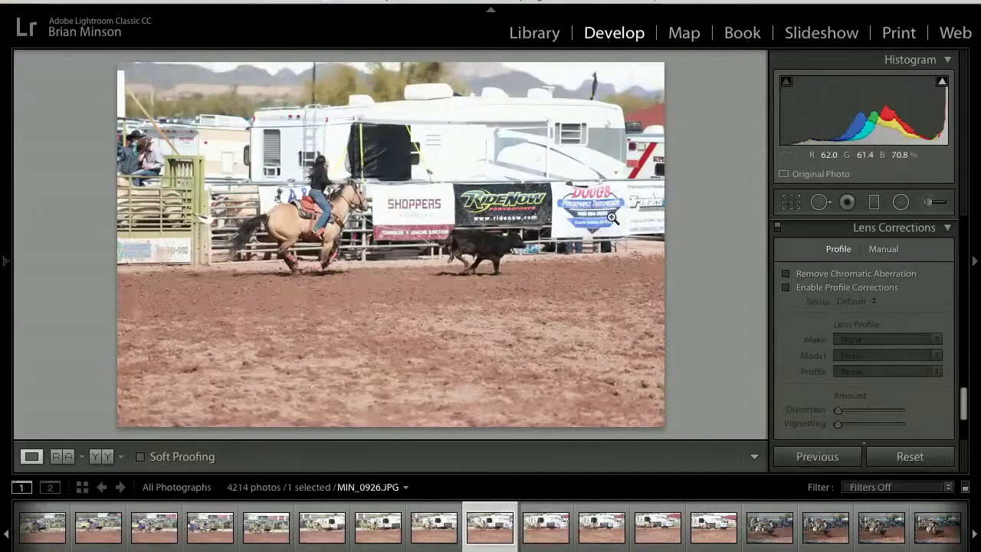
{"action": "key", "text": "Right"}
{"action": "key", "text": "Right"}
{"action": "key", "text": "Right"}
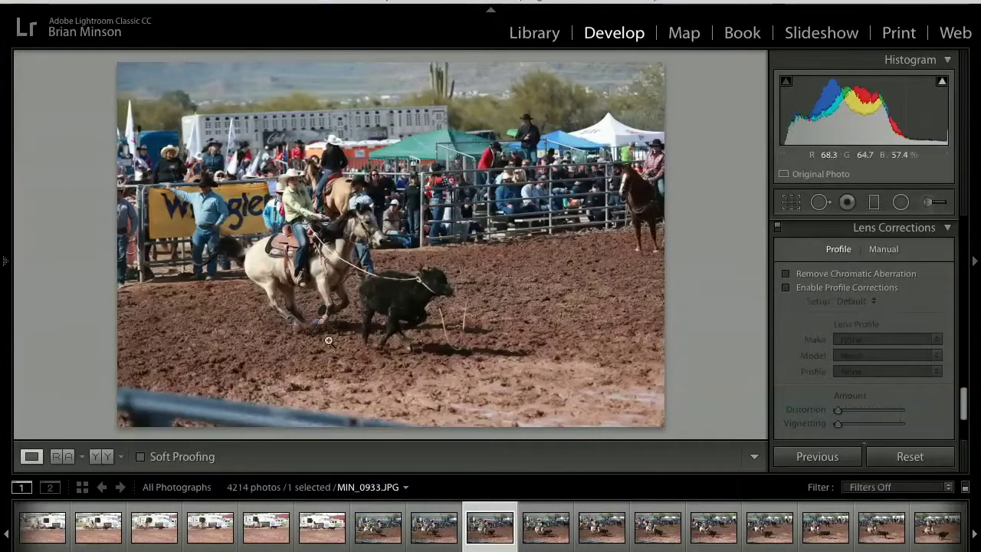
Check the yellow-shirted rider up close in MIN_0933.JPG and browse the following frames of her run
{"action": "left_click", "coordinate": [292, 198]}
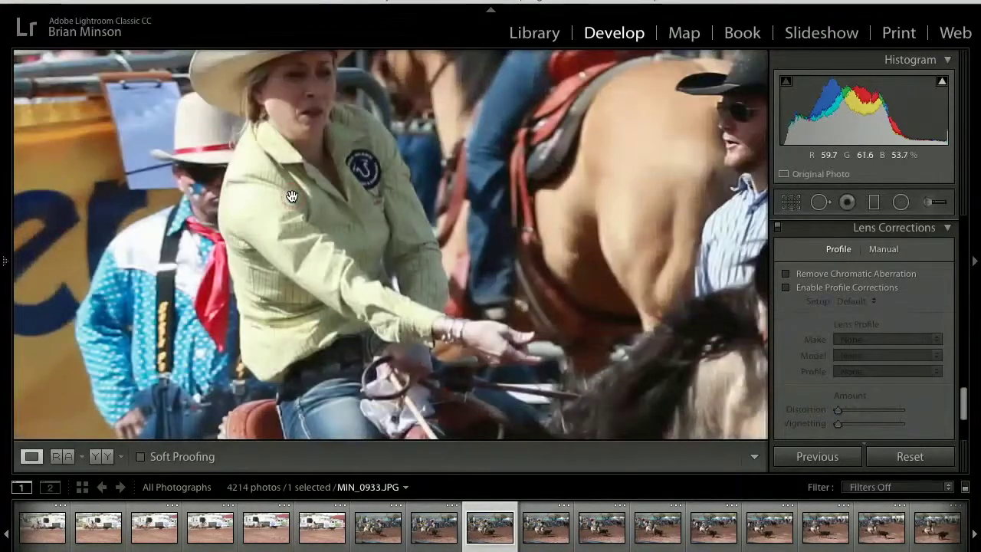
{"action": "scroll", "coordinate": [292, 197], "scroll_direction": "up", "scroll_amount": 2}
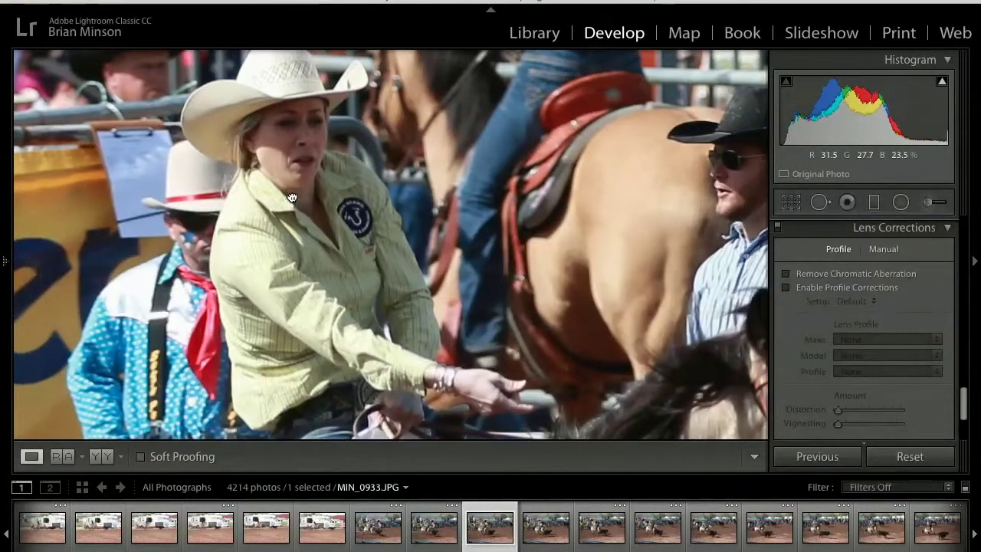
{"action": "left_click", "coordinate": [292, 198]}
{"action": "key", "text": "Right"}
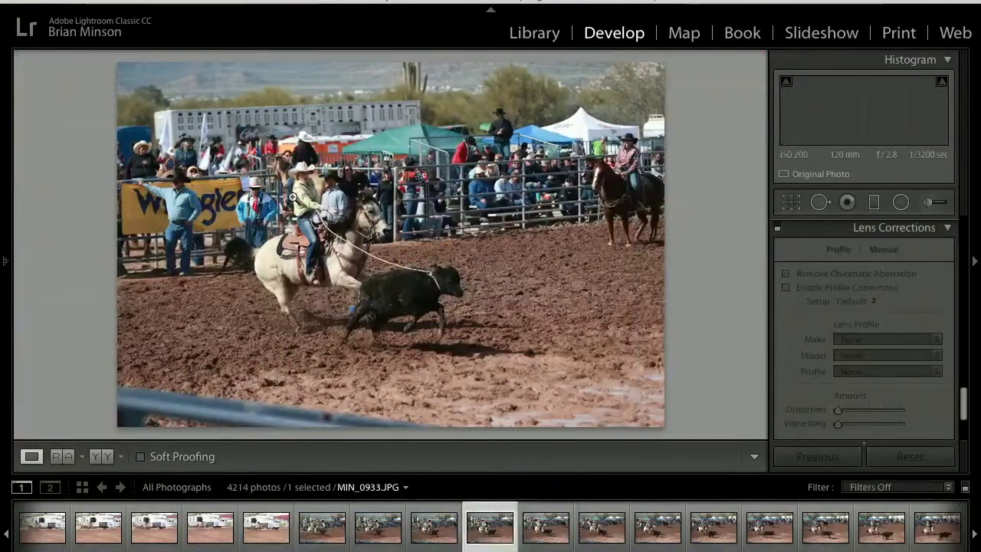
{"action": "key", "text": "Right"}
{"action": "key", "text": "Right"}
{"action": "key", "text": "Right"}
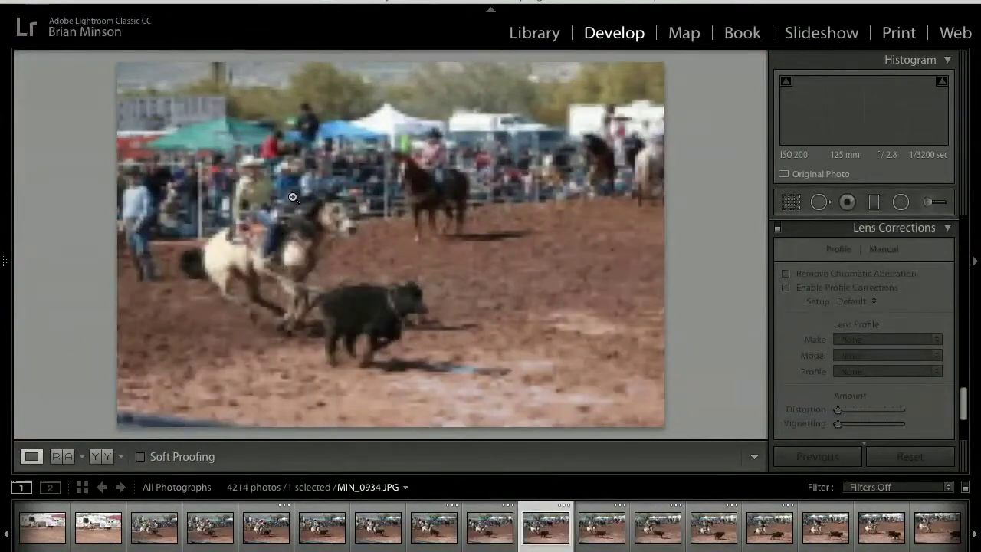
{"action": "key", "text": "Right"}
{"action": "key", "text": "Right"}
{"action": "key", "text": "Right"}
{"action": "key", "text": "Right"}
{"action": "key", "text": "Right"}
{"action": "key", "text": "Right"}
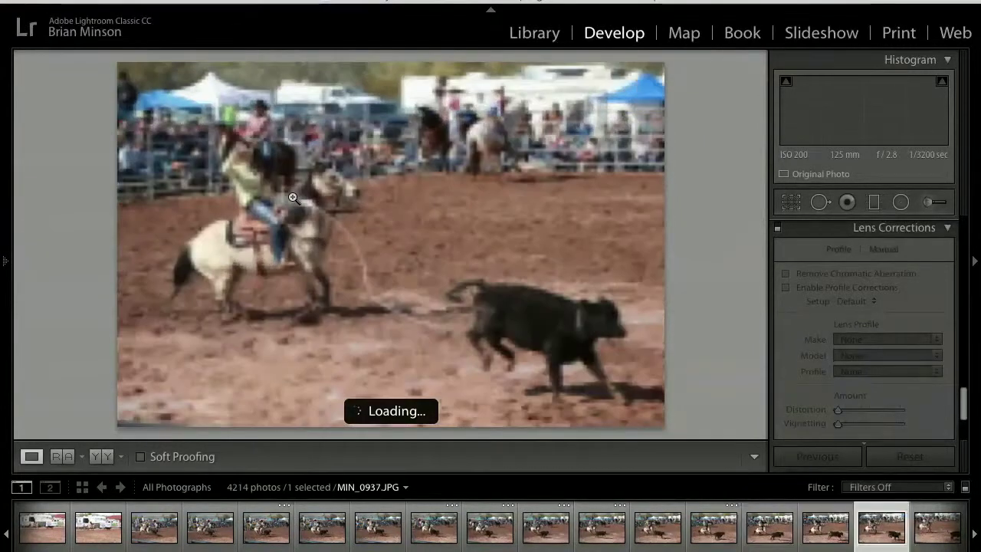
{"action": "key", "text": "Right"}
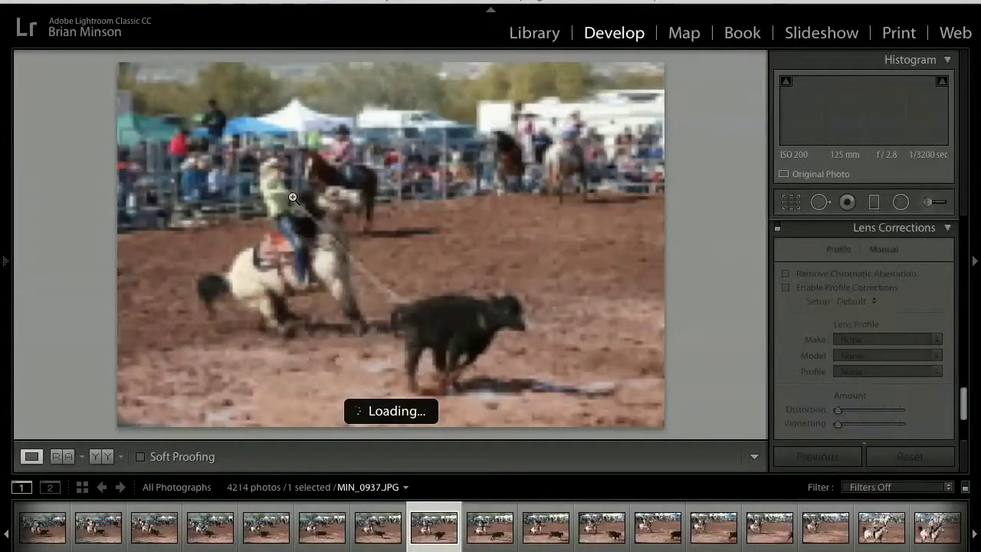
{"action": "key", "text": "Right"}
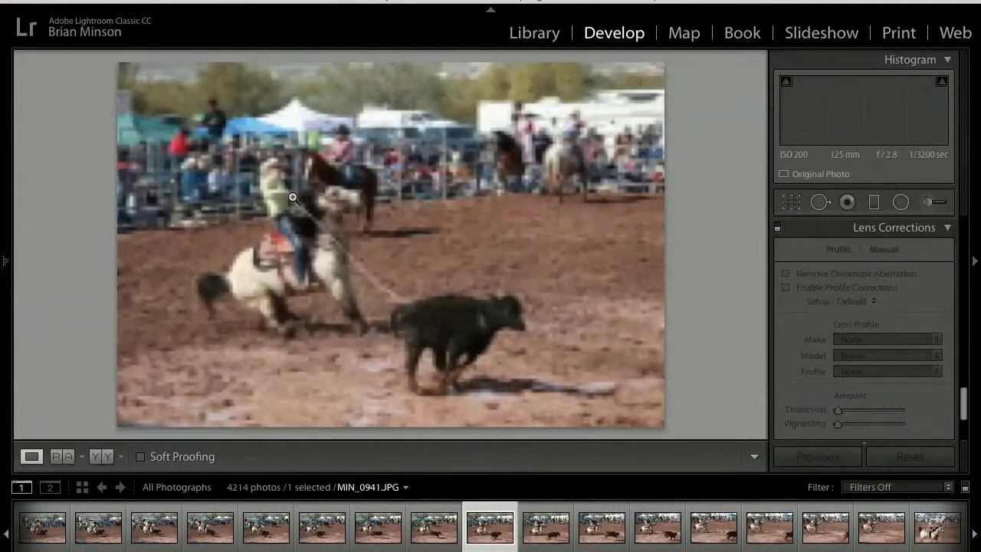
Inspect the rider's face and sharpness up close in MIN_0940.JPG and MIN_0941.JPG
{"action": "key", "text": "Left"}
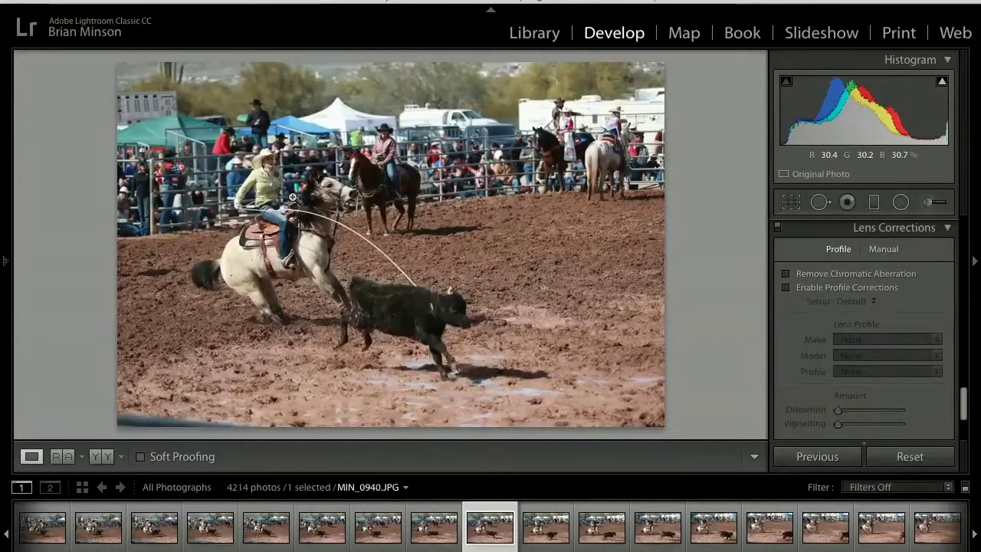
{"action": "left_click", "coordinate": [273, 193]}
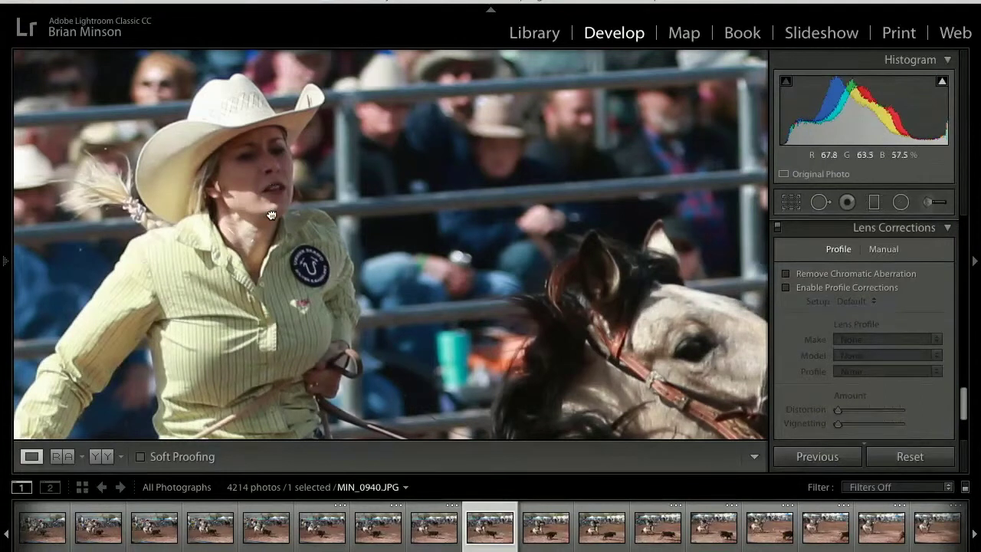
{"action": "left_click", "coordinate": [271, 215]}
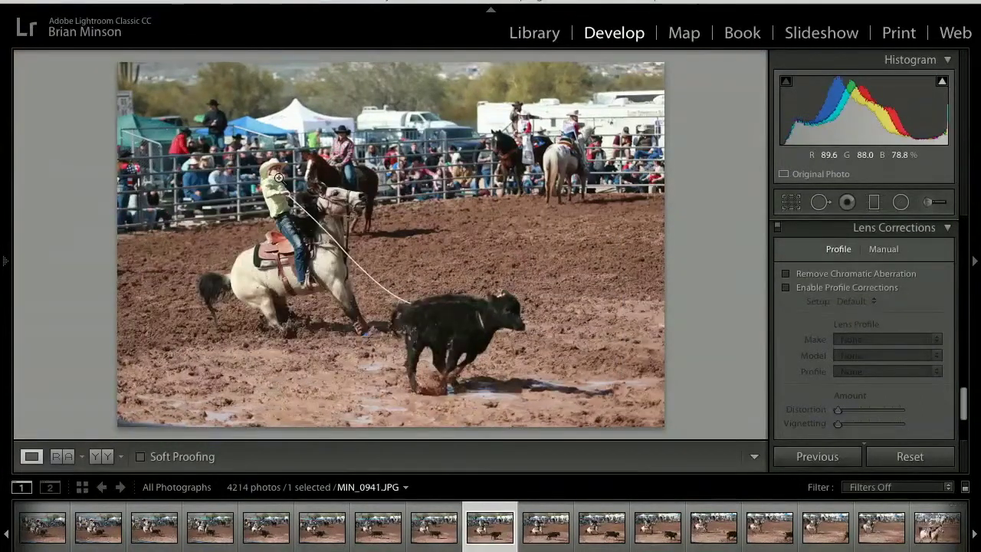
{"action": "left_click", "coordinate": [279, 177]}
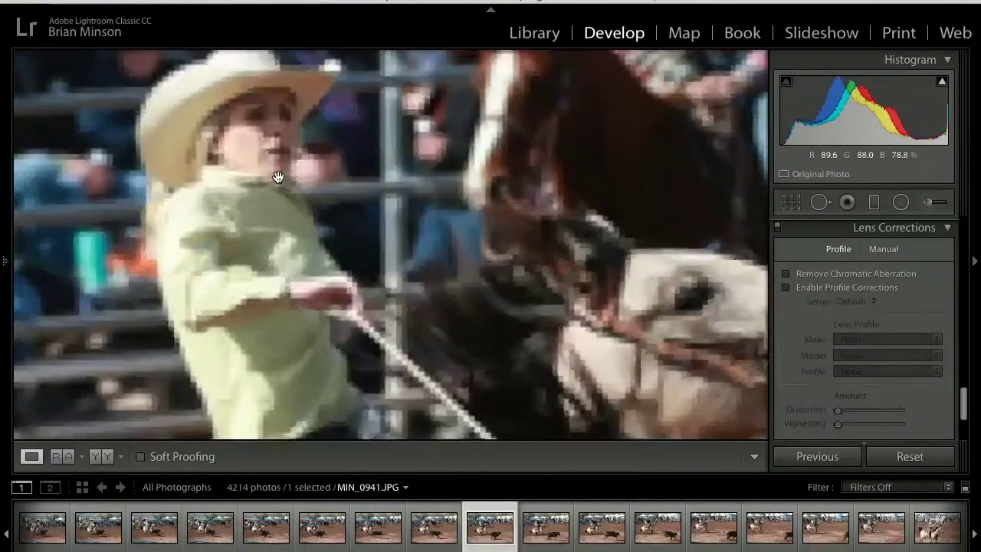
{"action": "left_click", "coordinate": [289, 236]}
Look at MIN_0942.JPG, go back through the sequence to MIN_0931.JPG and check the rider there up close
{"action": "key", "text": "Right"}
{"action": "key", "text": "Left"}
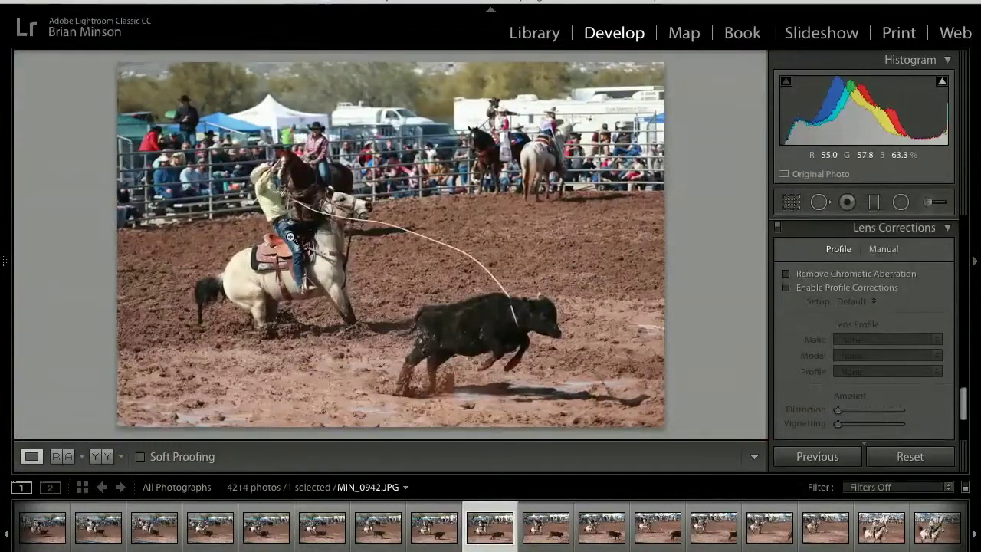
{"action": "key", "text": "Left"}
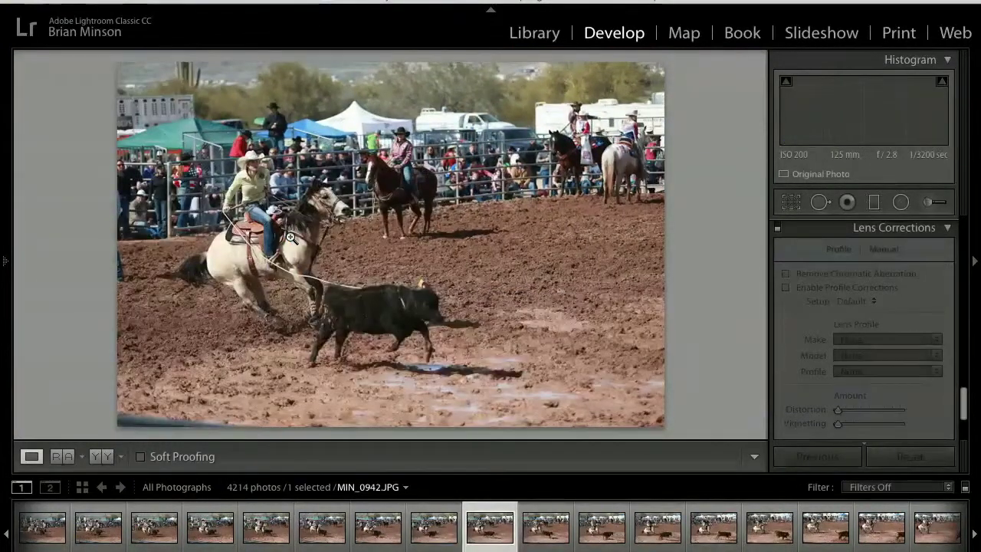
{"action": "key", "text": "Left"}
{"action": "key", "text": "Left"}
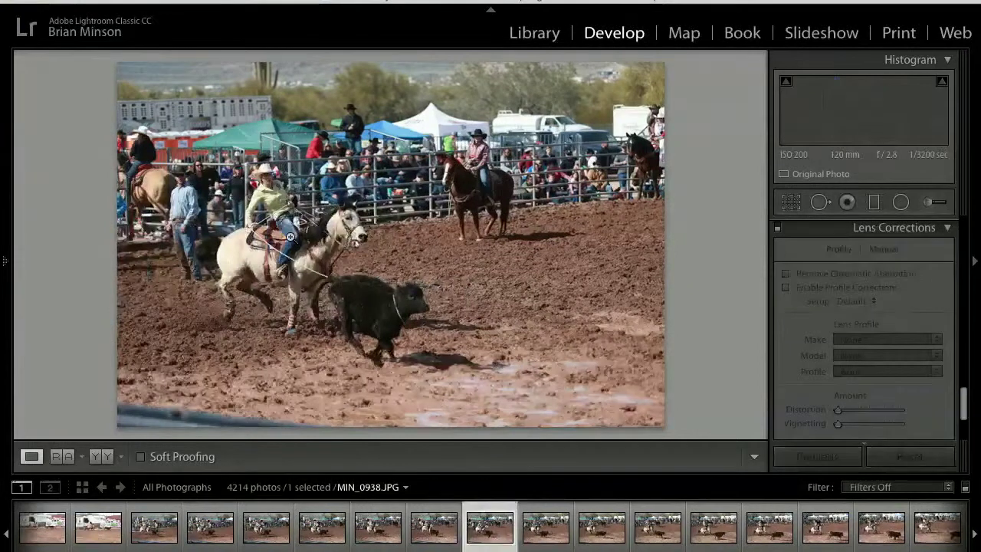
{"action": "key", "text": "Left"}
{"action": "key", "text": "Left"}
{"action": "key", "text": "Left"}
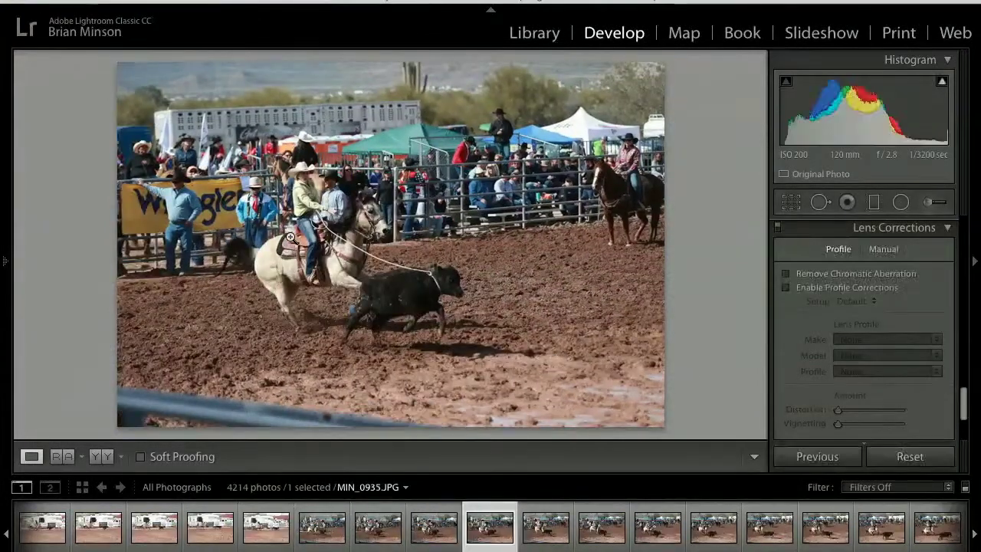
{"action": "key", "text": "Left"}
{"action": "key", "text": "Left"}
{"action": "key", "text": "Left"}
{"action": "key", "text": "Left"}
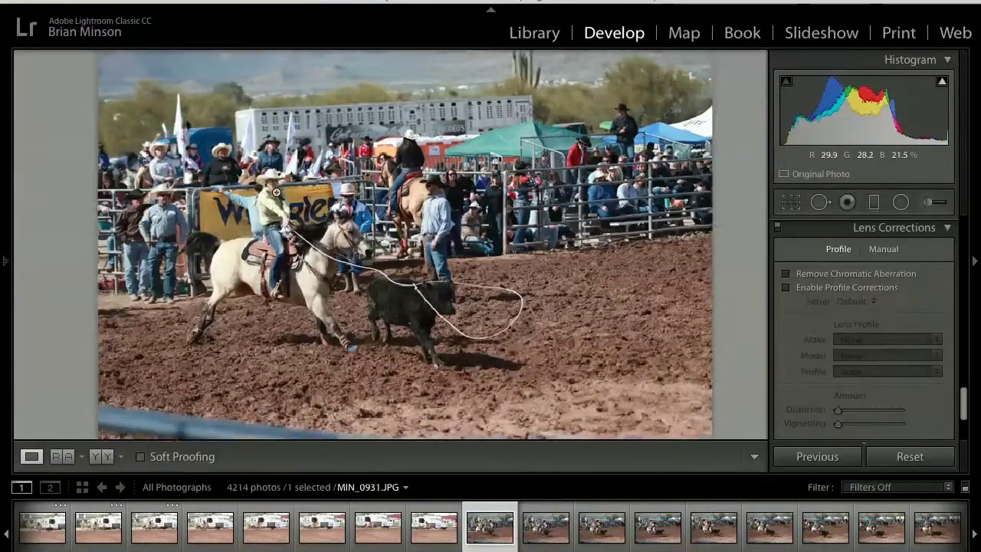
{"action": "left_click", "coordinate": [276, 193]}
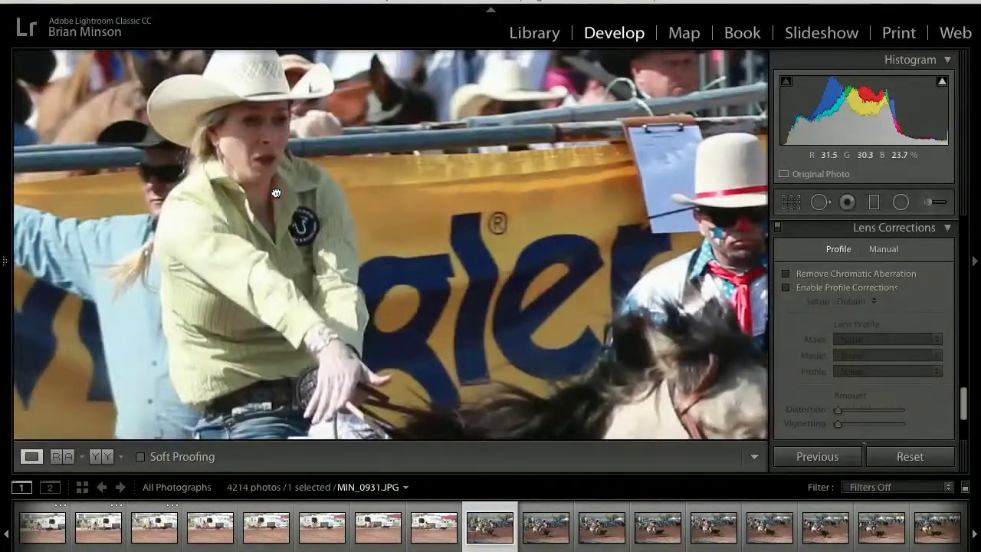
{"action": "left_click", "coordinate": [276, 193]}
Compare the frames up to MIN_0942.JPG again and return to MIN_0939.JPG as the one to edit
{"action": "key", "text": "Right"}
{"action": "key", "text": "Right"}
{"action": "key", "text": "Right"}
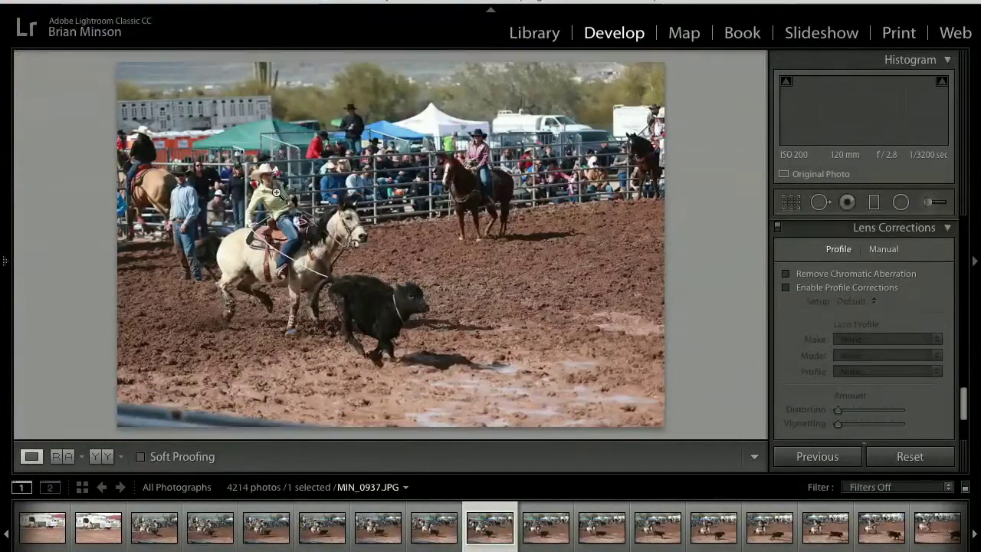
{"action": "key", "text": "Right"}
{"action": "key", "text": "Right"}
{"action": "key", "text": "Right"}
{"action": "key", "text": "Right"}
{"action": "key", "text": "Right"}
{"action": "key", "text": "Right"}
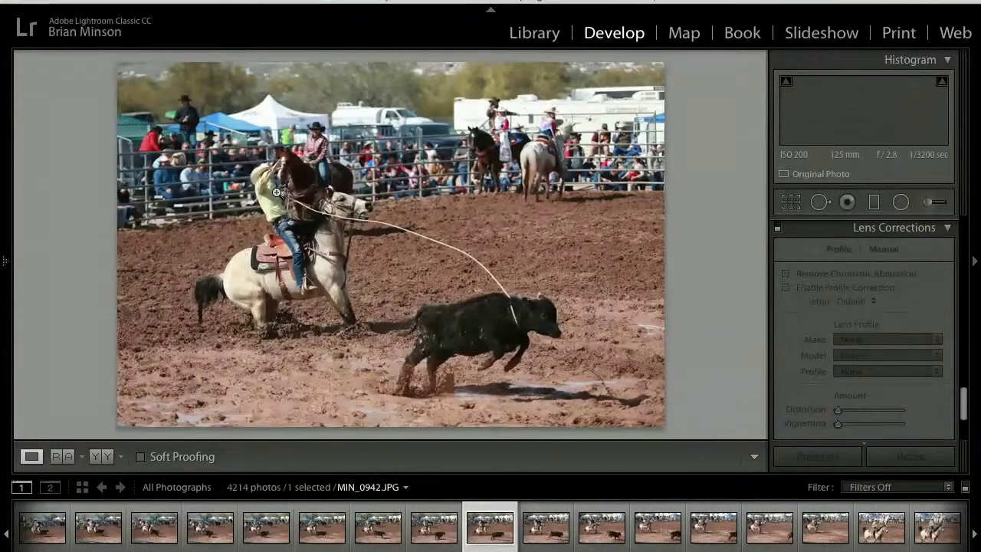
{"action": "key", "text": "Left"}
{"action": "key", "text": "Left"}
{"action": "key", "text": "Left"}
{"action": "key", "text": "Left"}
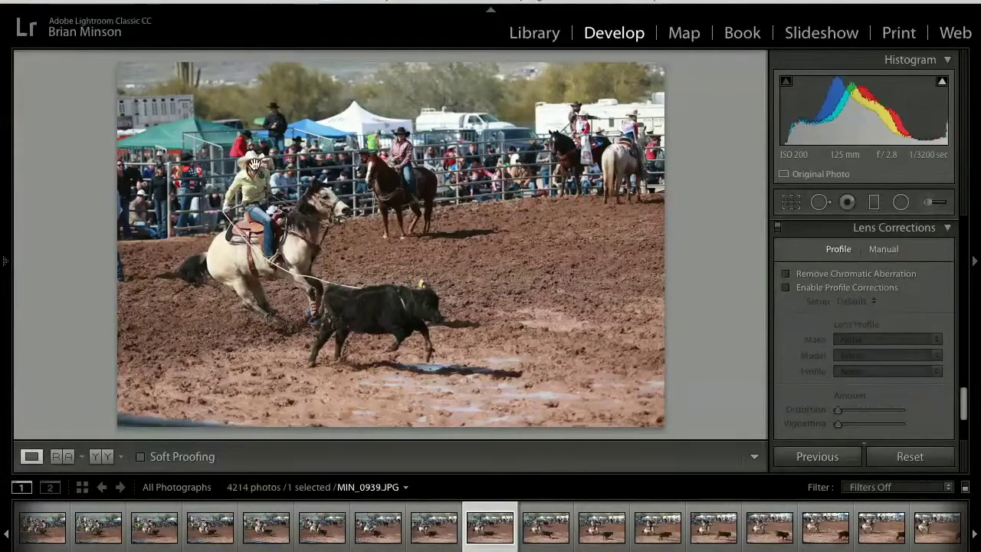
Check the rider up close in MIN_0939.JPG and straighten the photo by rotating it to an angle of 2.64
{"action": "left_click", "coordinate": [256, 192]}
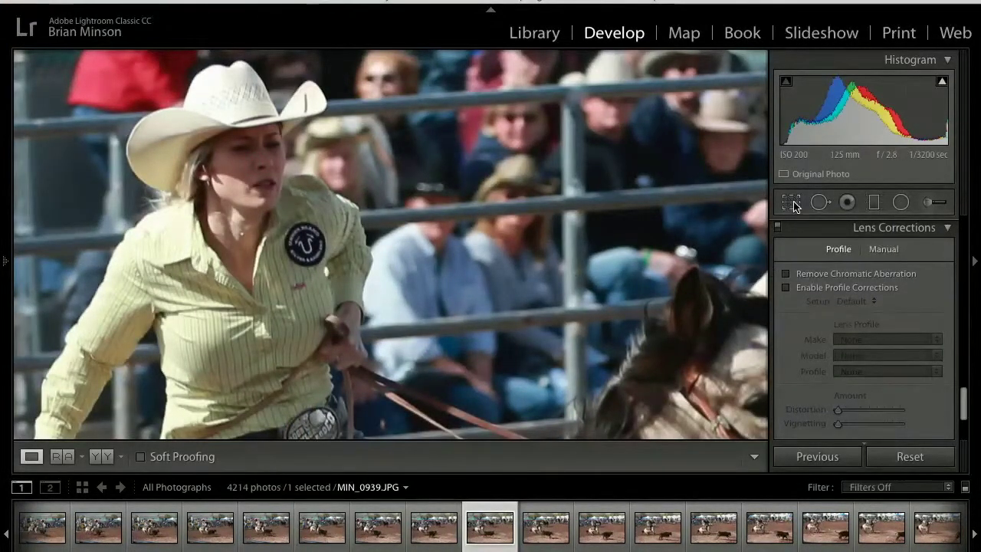
{"action": "left_click", "coordinate": [791, 202]}
{"action": "left_click_drag", "start_coordinate": [733, 229], "coordinate": [740, 245]}
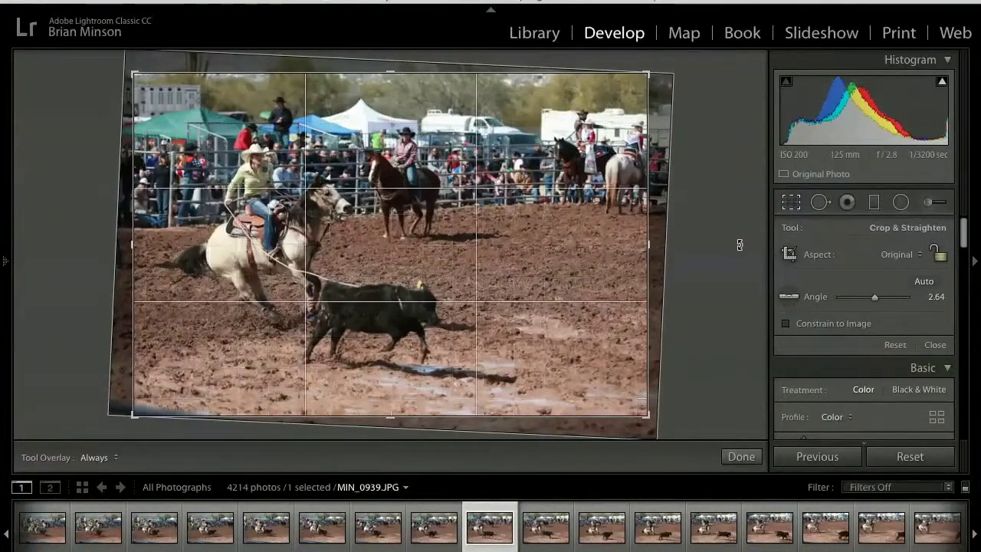
{"action": "key", "text": "Return"}
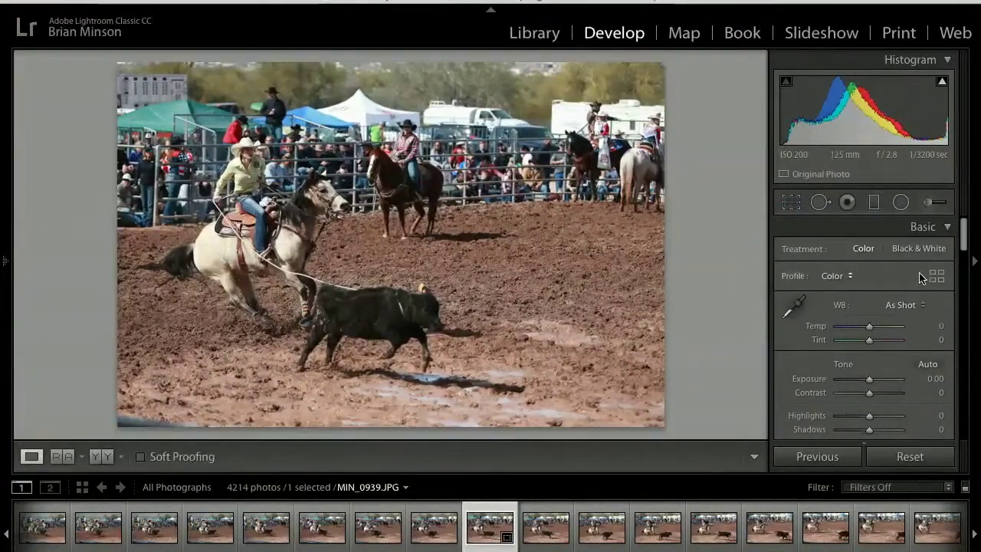
Crop the photo to a 1 x 1 aspect framed tightly around the rider's upper body and saddle
{"action": "left_click", "coordinate": [792, 203]}
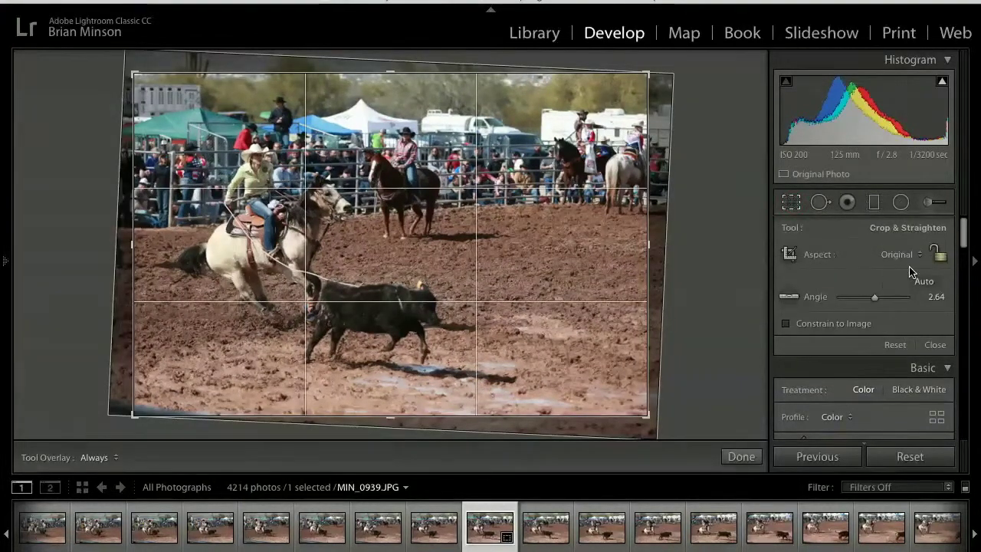
{"action": "left_click", "coordinate": [898, 253]}
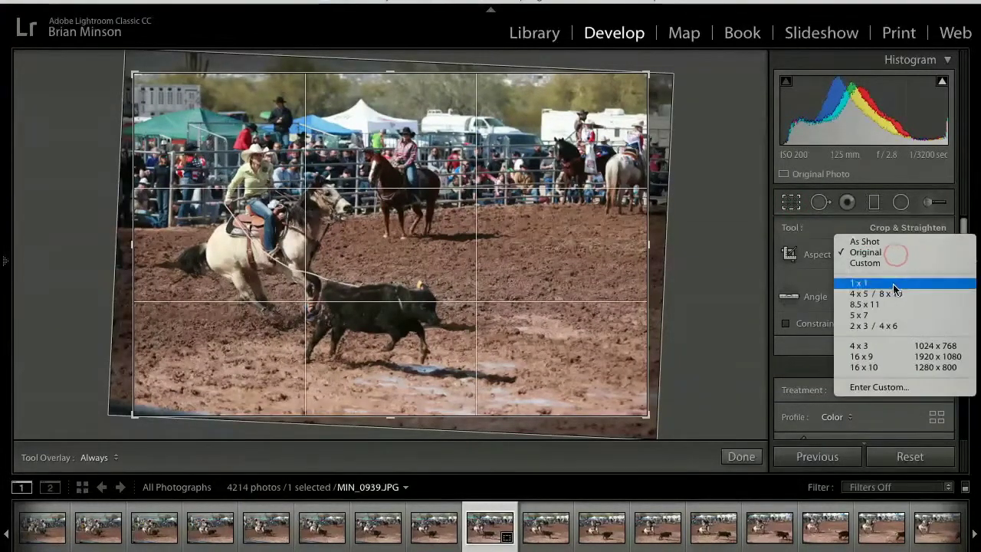
{"action": "left_click", "coordinate": [893, 284]}
{"action": "left_click_drag", "start_coordinate": [511, 381], "coordinate": [515, 354]}
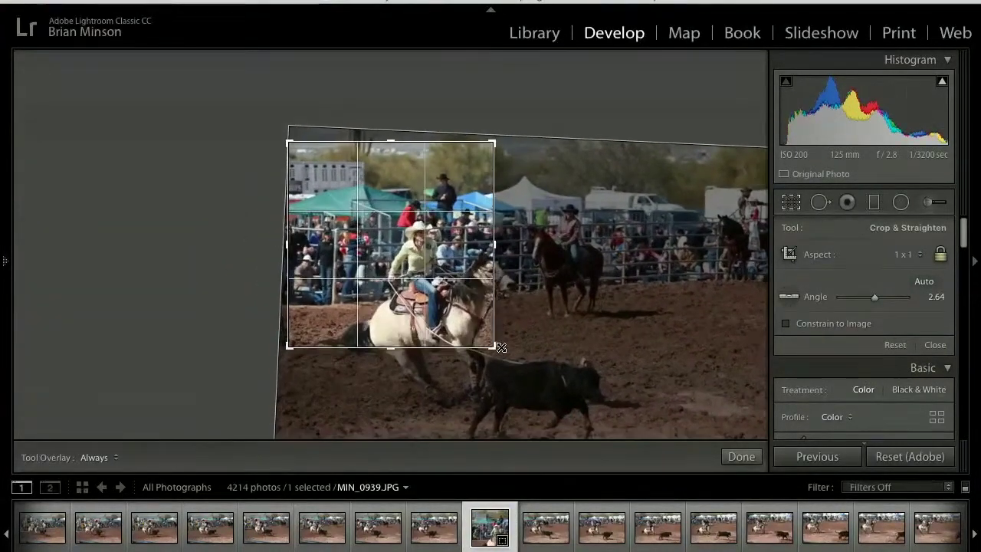
{"action": "left_click_drag", "start_coordinate": [285, 142], "coordinate": [332, 171]}
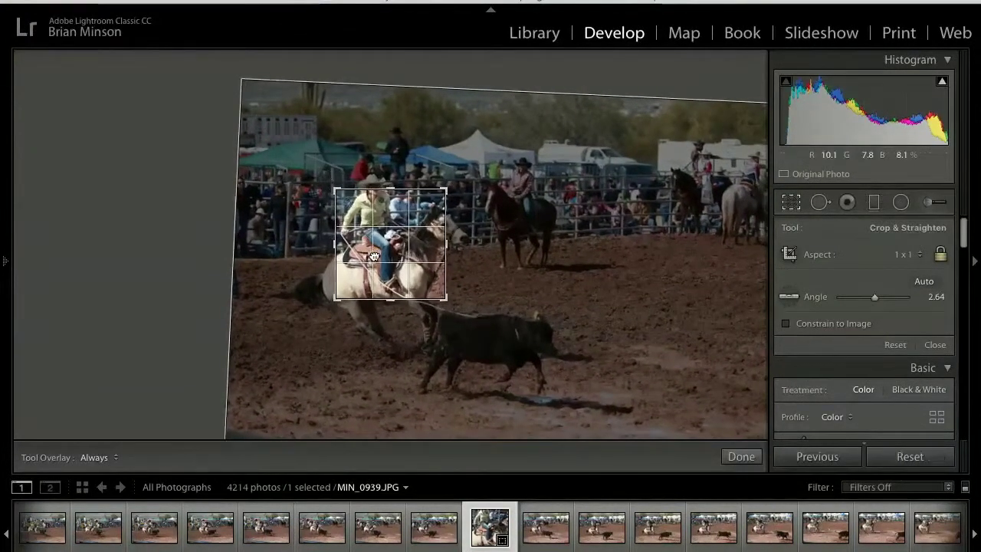
{"action": "left_click_drag", "start_coordinate": [375, 282], "coordinate": [373, 273]}
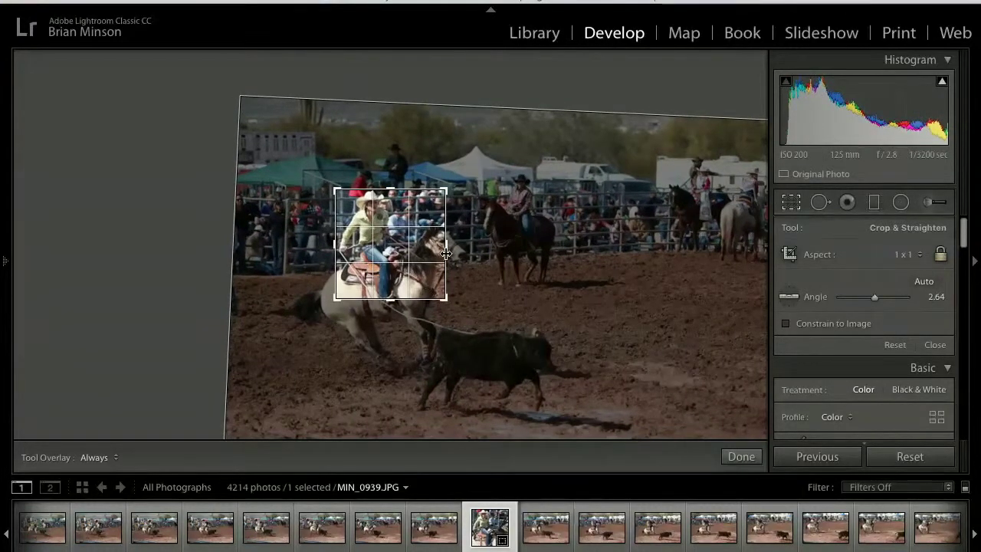
{"action": "left_click_drag", "start_coordinate": [445, 295], "coordinate": [435, 286]}
{"action": "key", "text": "Return"}
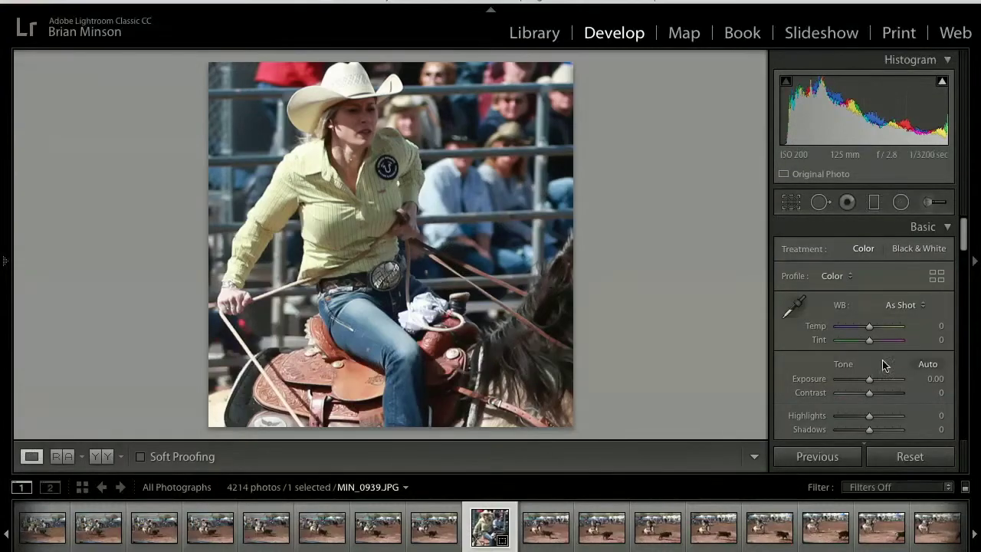
Apply Auto tone, set Exposure to +0.95 and Contrast to +18, checking the rider's face up close
{"action": "left_click", "coordinate": [928, 365]}
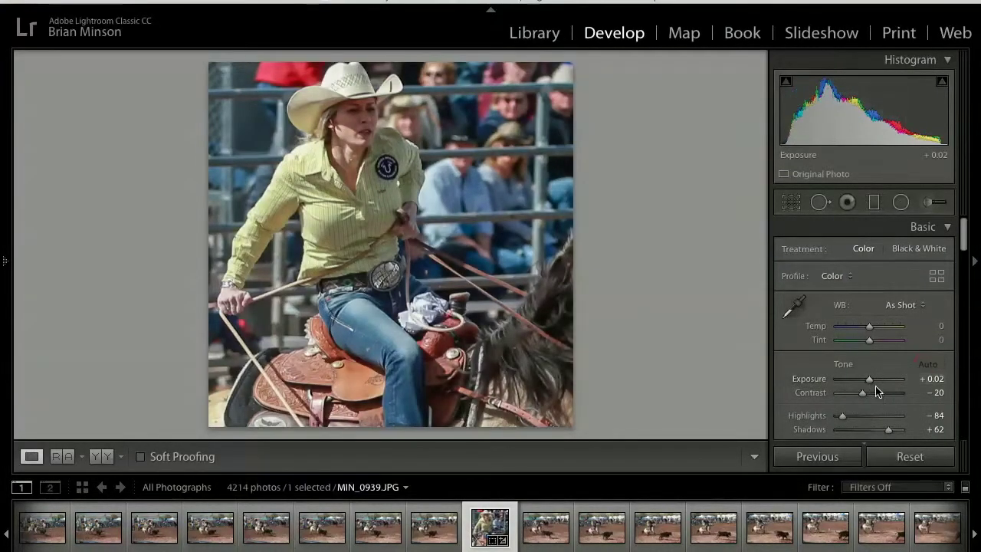
{"action": "left_click_drag", "start_coordinate": [869, 384], "coordinate": [876, 384]}
{"action": "left_click", "coordinate": [362, 104]}
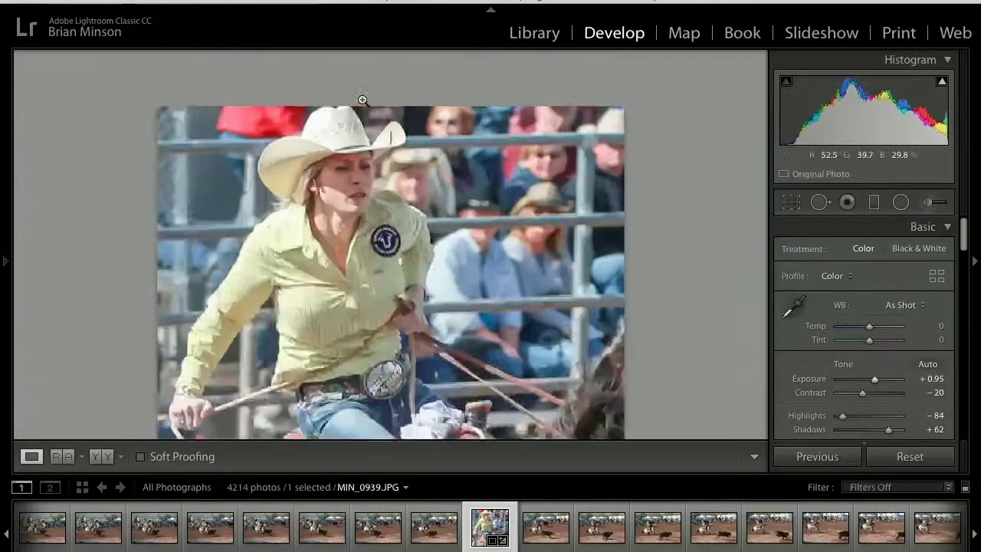
{"action": "left_click", "coordinate": [346, 274]}
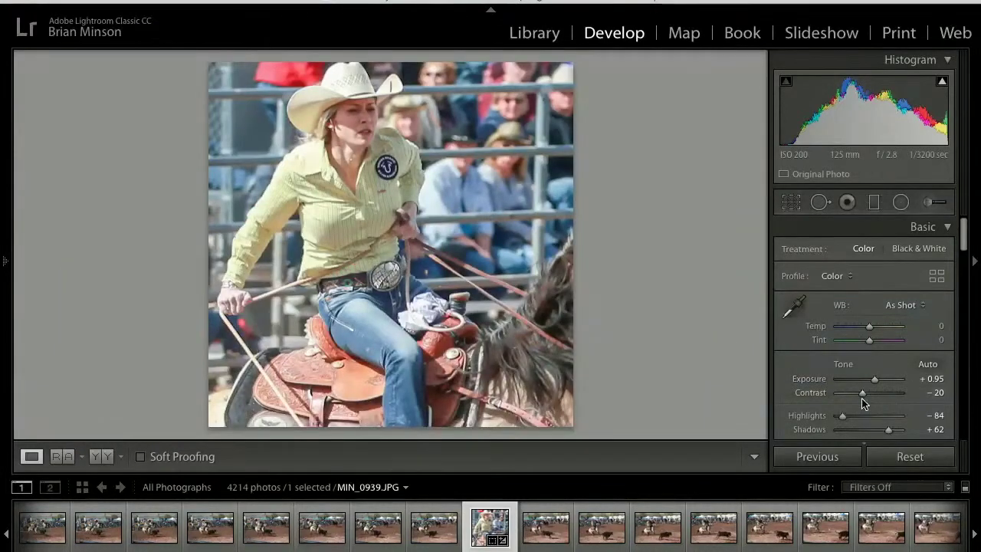
{"action": "left_click_drag", "start_coordinate": [863, 394], "coordinate": [874, 394]}
Set Clarity to +22, Shadows to +84 and Blacks to -32
{"action": "scroll", "coordinate": [875, 397], "scroll_direction": "down", "scroll_amount": 4}
{"action": "scroll", "coordinate": [874, 395], "scroll_direction": "down", "scroll_amount": 1}
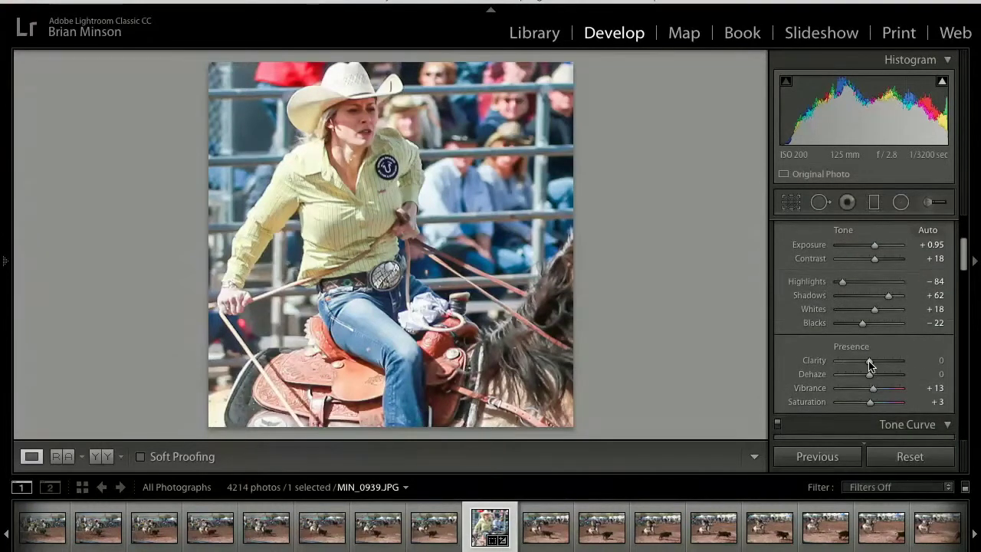
{"action": "left_click_drag", "start_coordinate": [870, 366], "coordinate": [876, 366]}
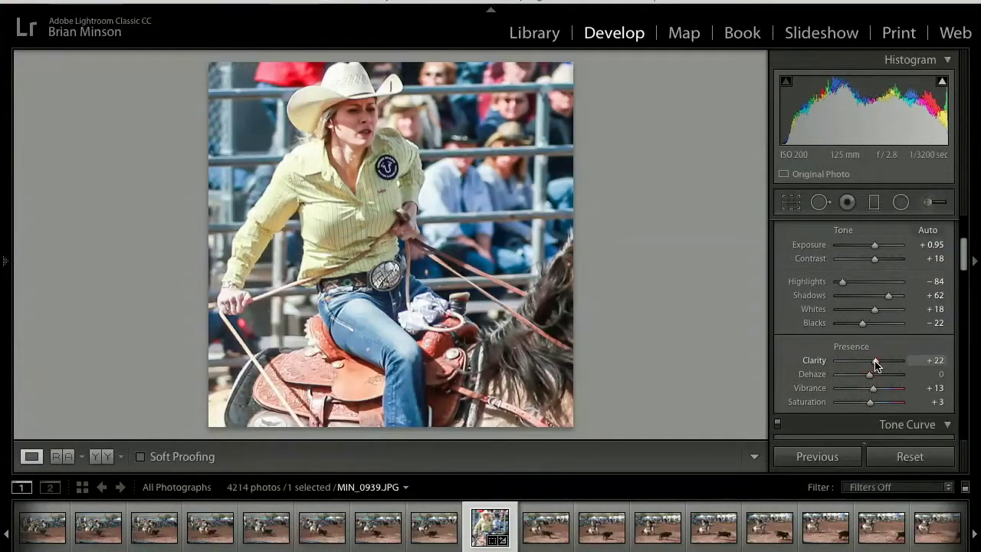
{"action": "left_click", "coordinate": [894, 296]}
{"action": "mouse_move", "coordinate": [863, 324]}
{"action": "left_mouse_down"}
{"action": "mouse_move", "coordinate": [846, 324]}
{"action": "mouse_move", "coordinate": [860, 323]}
{"action": "left_mouse_up"}
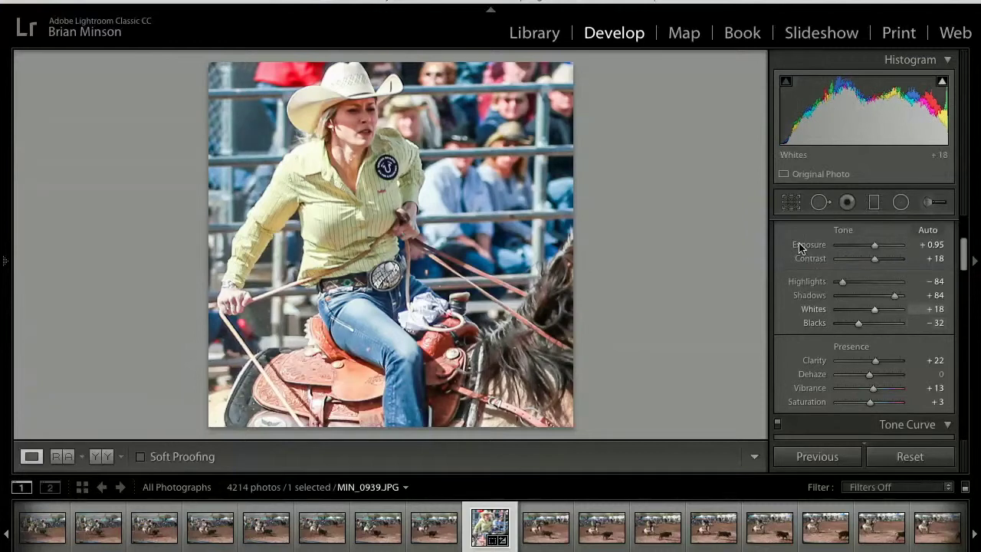
Enlarge and reposition the square crop to include the horse's head, and flag the photo as a pick
{"action": "left_click", "coordinate": [791, 203]}
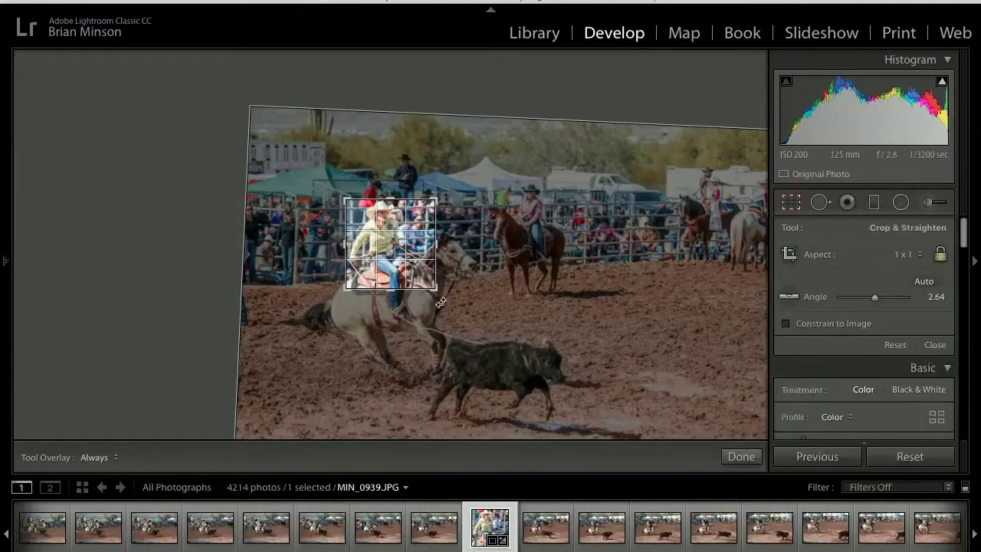
{"action": "left_click_drag", "start_coordinate": [433, 289], "coordinate": [466, 313]}
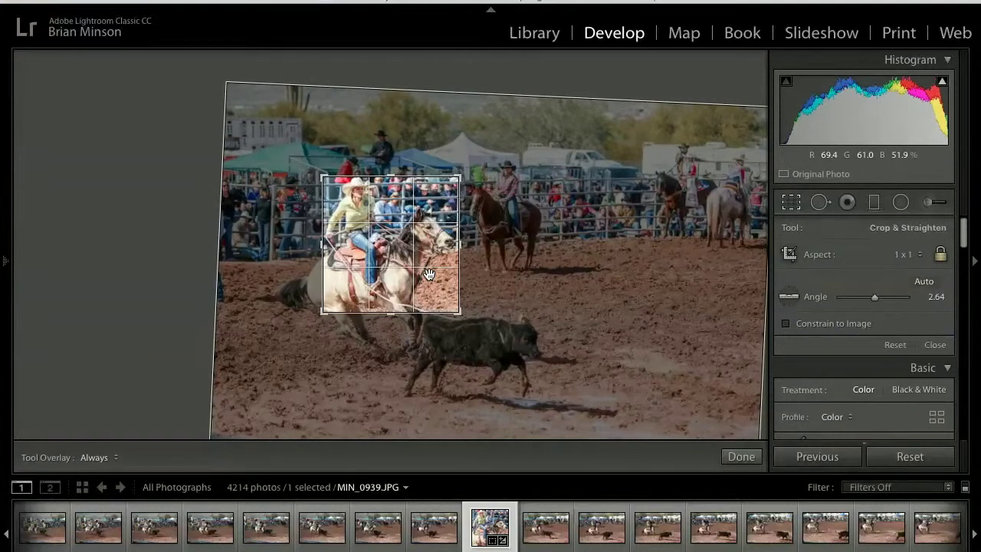
{"action": "left_click_drag", "start_coordinate": [424, 263], "coordinate": [411, 286]}
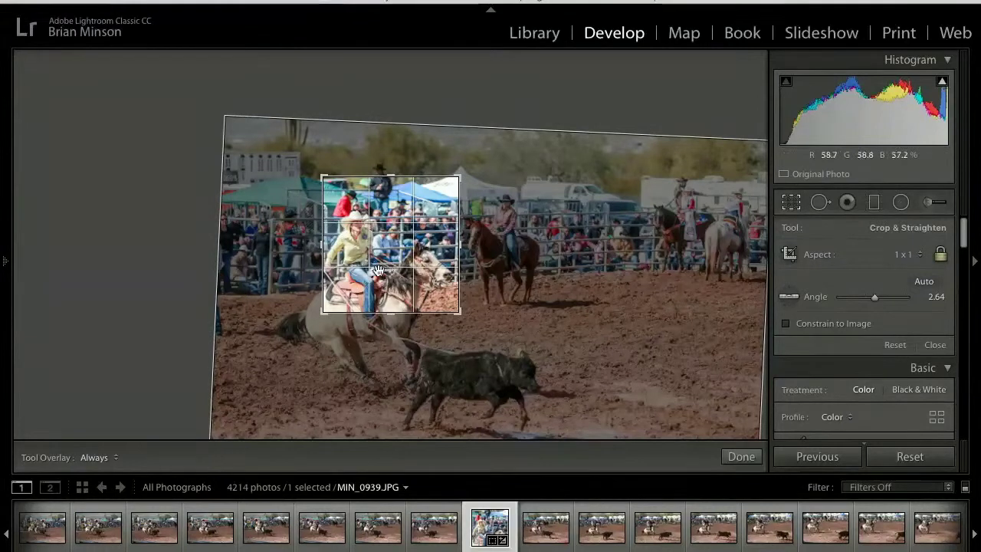
{"action": "left_click_drag", "start_coordinate": [391, 270], "coordinate": [395, 245]}
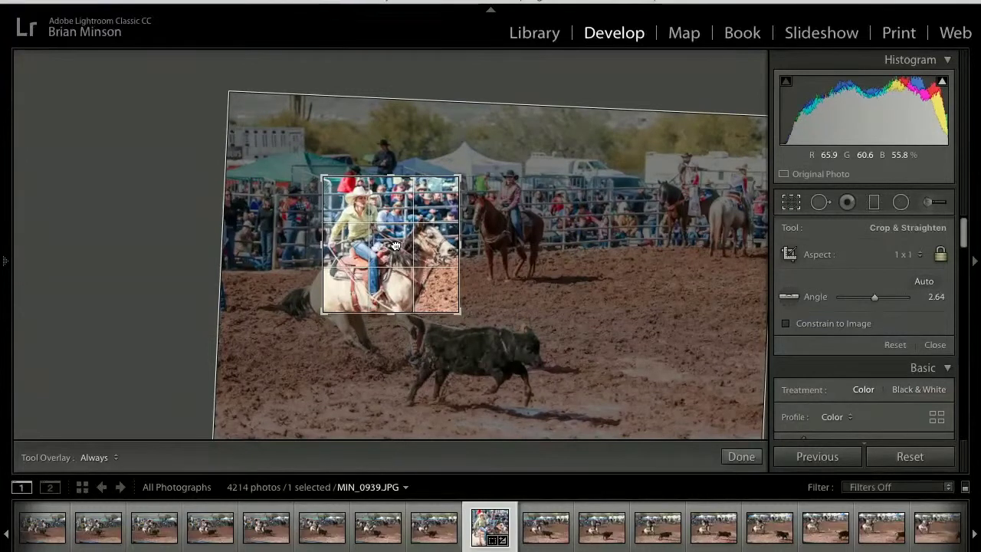
{"action": "key", "text": "Return"}
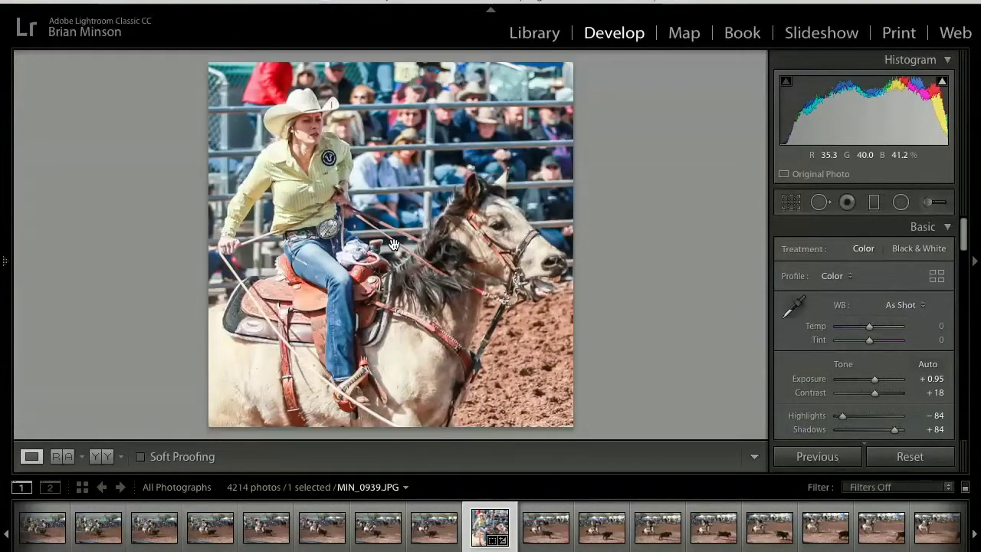
{"action": "key", "text": "p"}
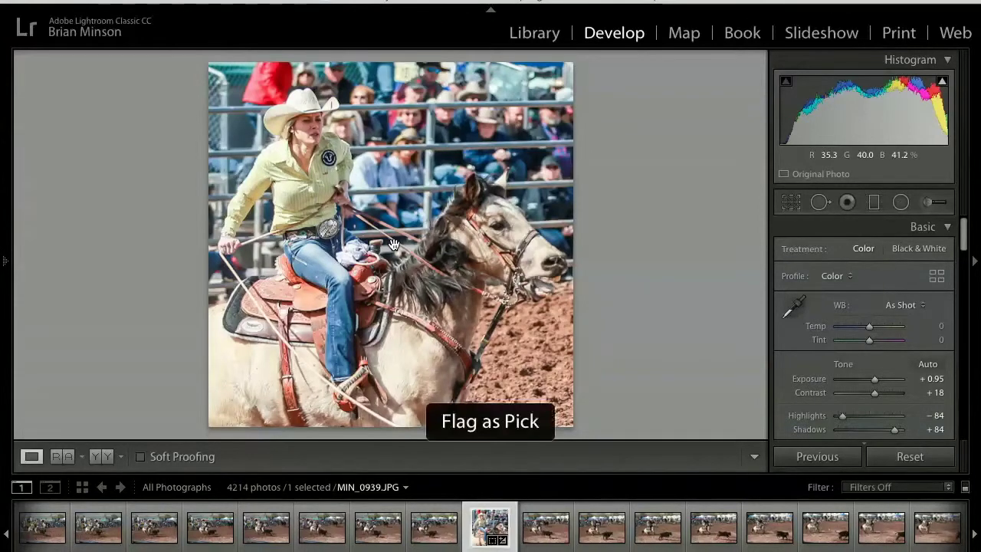
Browse the remaining frames of the yellow-shirted rider's run up to the photos with the Wrangler banner
{"action": "key", "text": "Right"}
{"action": "key", "text": "Right"}
{"action": "key", "text": "Right"}
{"action": "key", "text": "Right"}
{"action": "key", "text": "Right"}
{"action": "key", "text": "Right"}
{"action": "key", "text": "Right"}
{"action": "key", "text": "Right"}
{"action": "key", "text": "Right"}
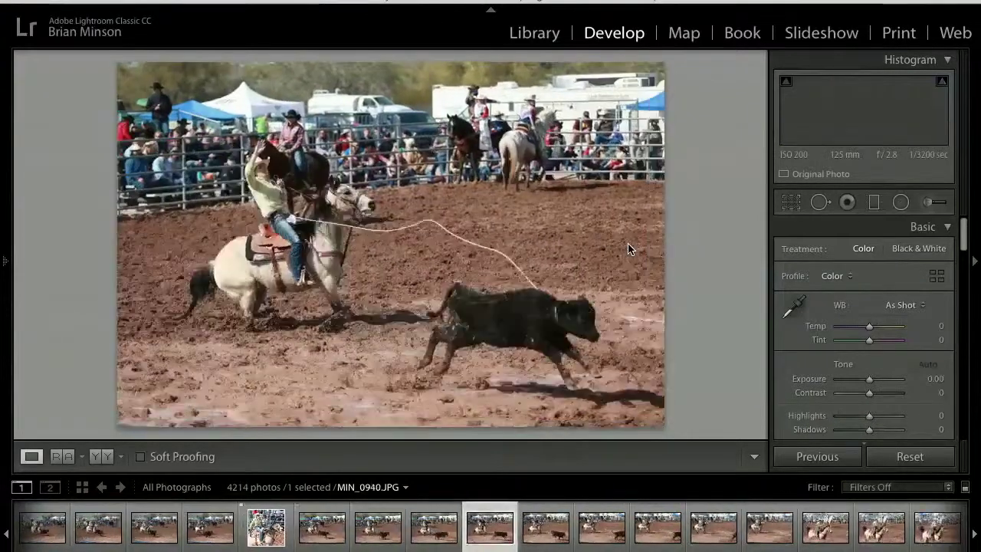
{"action": "key", "text": "Right"}
{"action": "key", "text": "Right"}
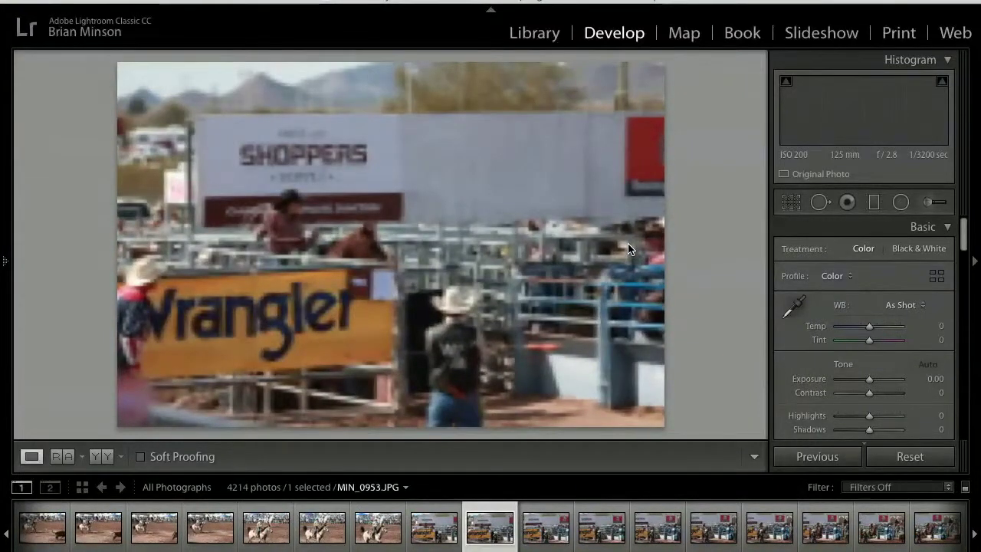
Browse the frames of the rider on the brown horse leaving the chute, up to MIN_0965.JPG
{"action": "key", "text": "Right"}
{"action": "key", "text": "Right"}
{"action": "key", "text": "Right"}
{"action": "key", "text": "Right"}
{"action": "key", "text": "Right"}
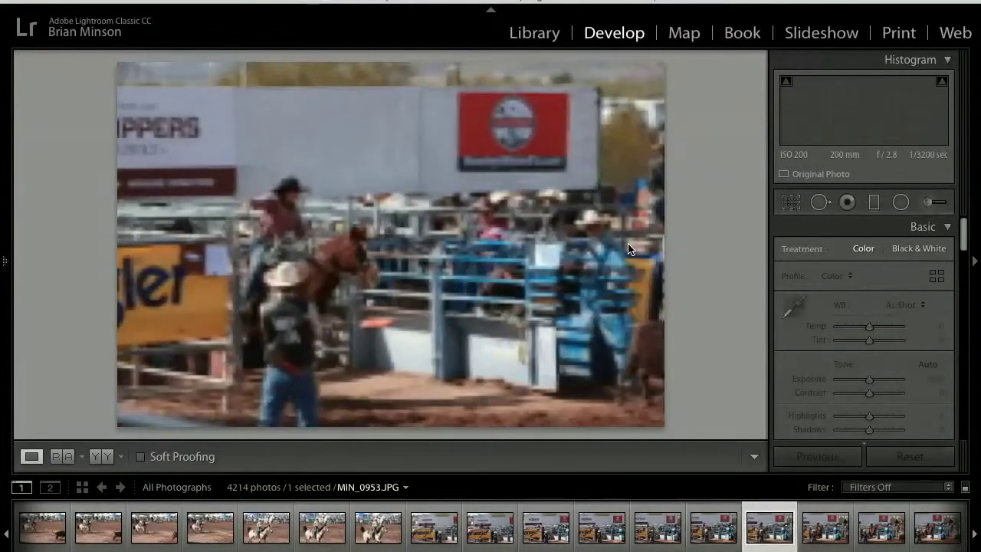
{"action": "key", "text": "Right"}
{"action": "key", "text": "Right"}
{"action": "key", "text": "Right"}
{"action": "key", "text": "Right"}
{"action": "key", "text": "Right"}
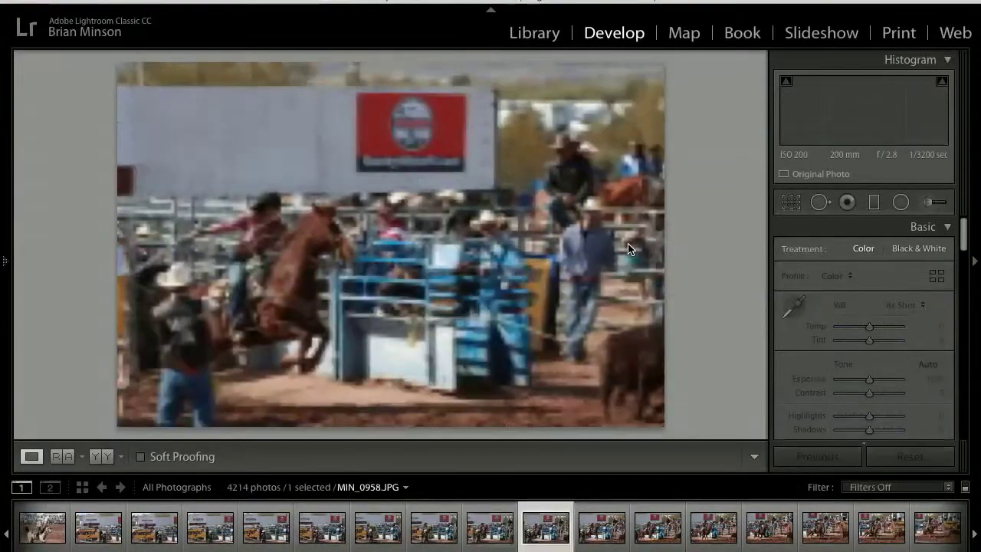
{"action": "key", "text": "Right"}
{"action": "key", "text": "Right"}
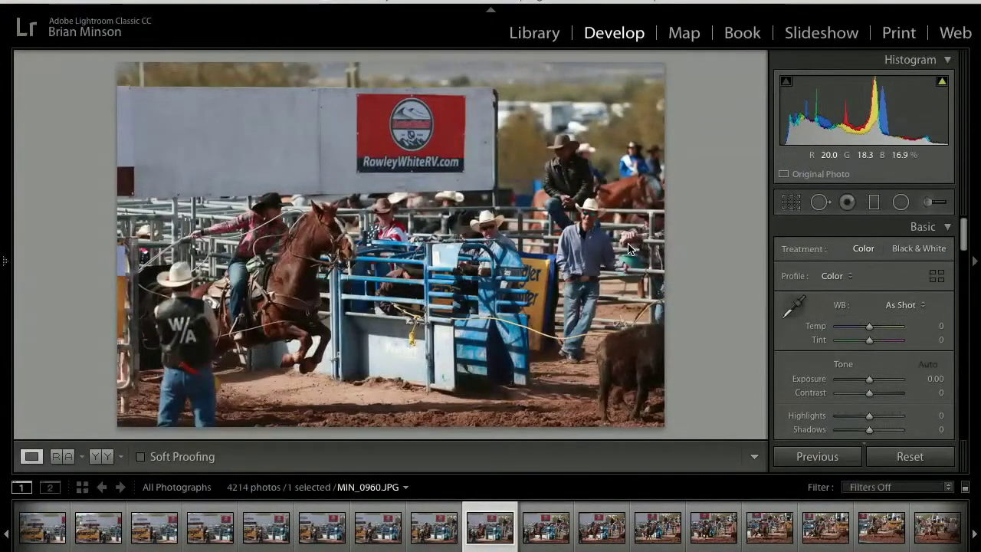
{"action": "key", "text": "Right"}
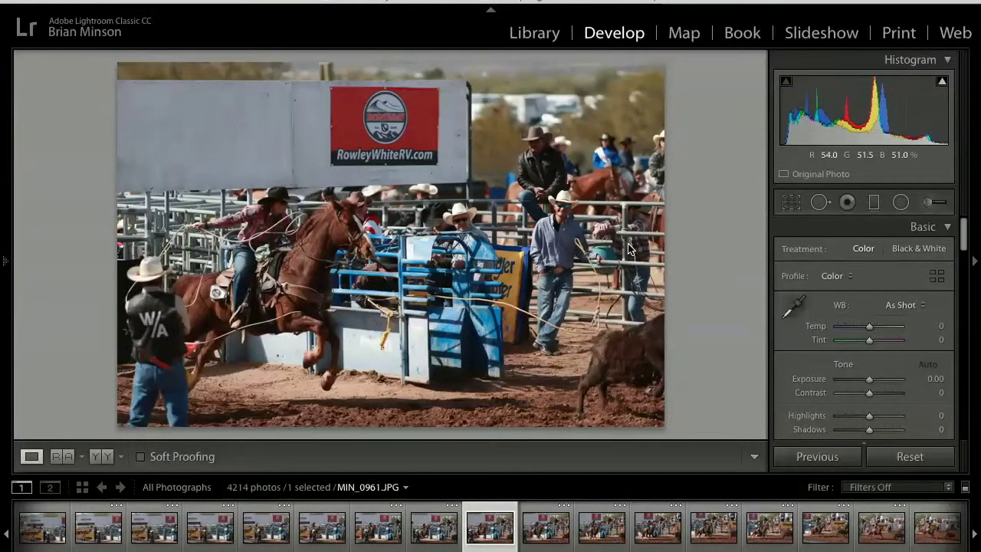
{"action": "key", "text": "Right"}
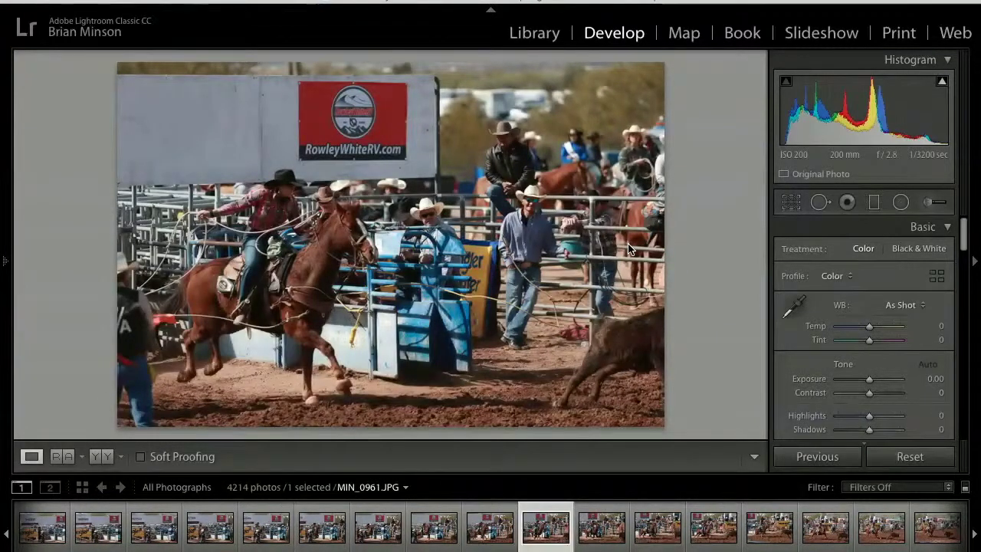
{"action": "key", "text": "Right"}
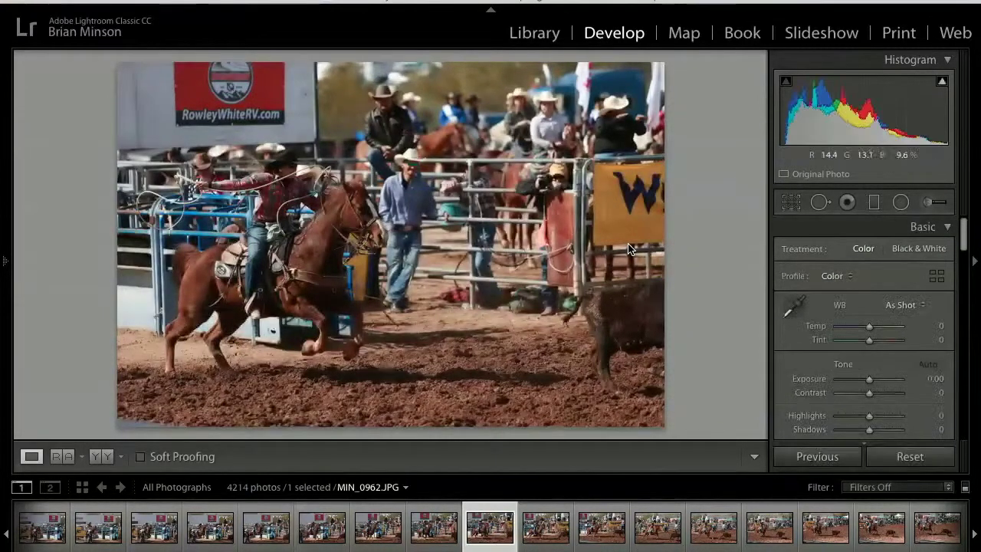
Inspect the rider's face up close in MIN_0965.JPG and MIN_0966.JPG, and browse the run up to MIN_0970.JPG
{"action": "left_click", "coordinate": [287, 158]}
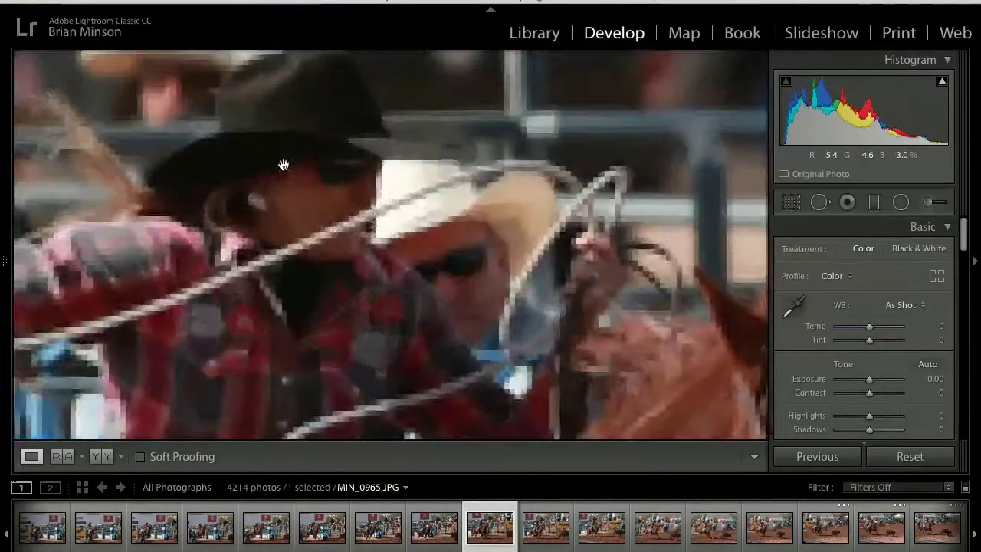
{"action": "key", "text": "Right"}
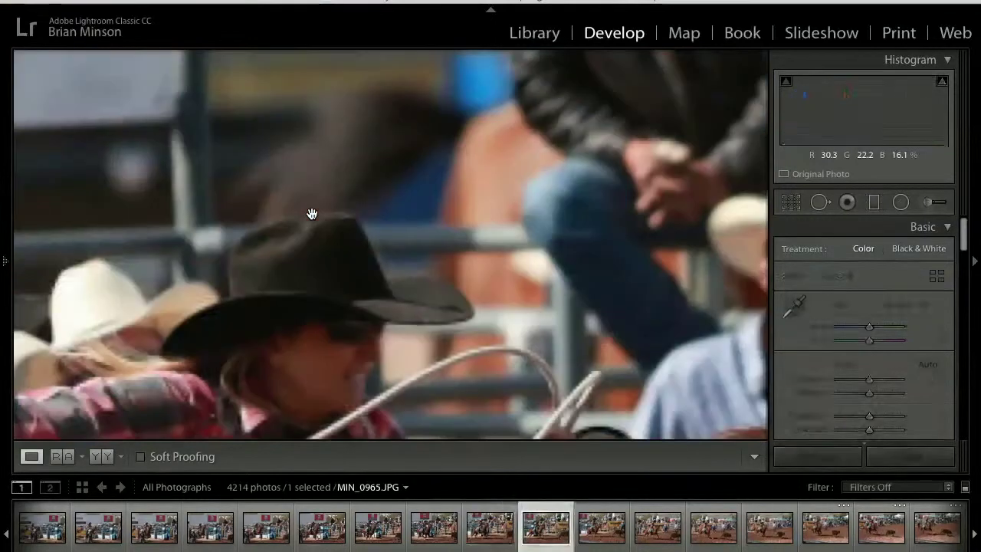
{"action": "key", "text": "Right"}
{"action": "left_click", "coordinate": [329, 372]}
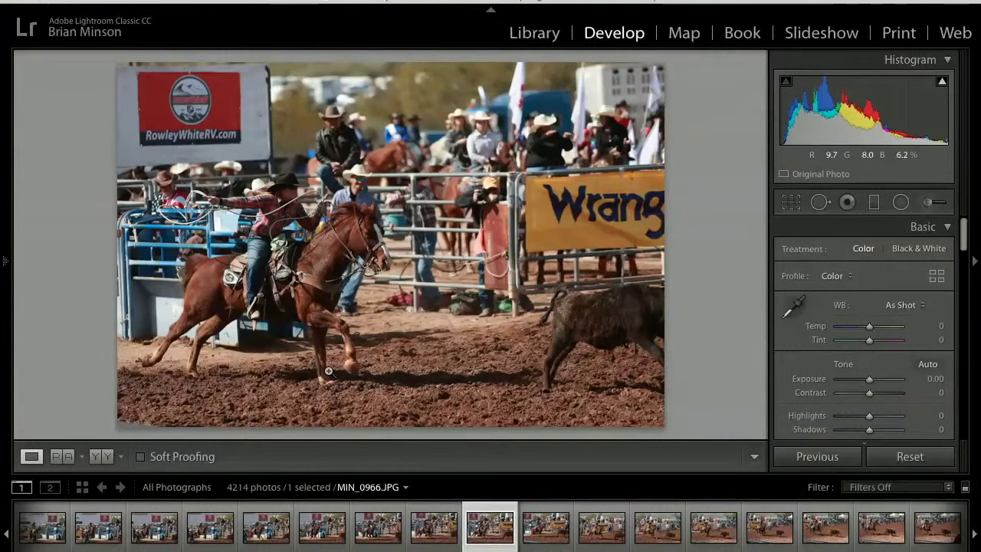
{"action": "key", "text": "Right"}
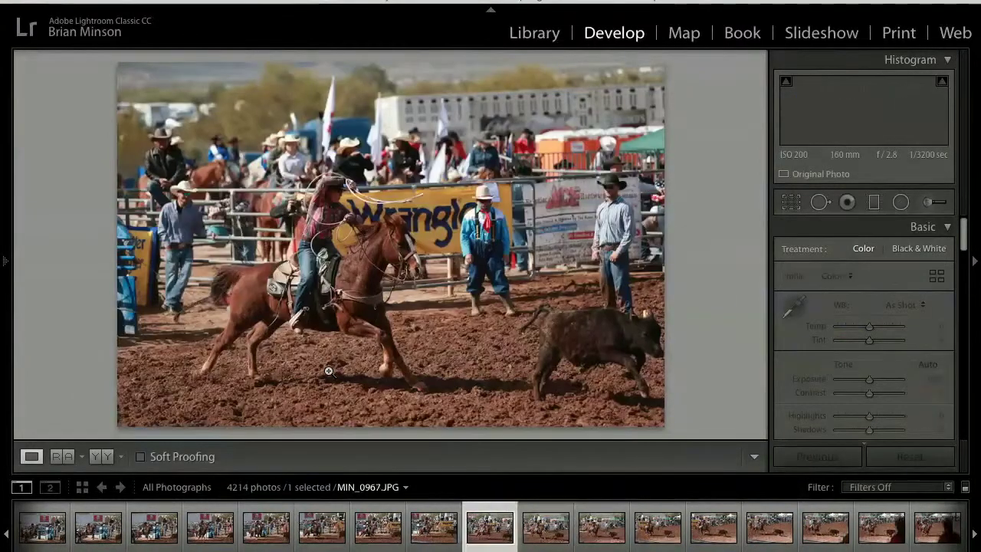
{"action": "key", "text": "Right"}
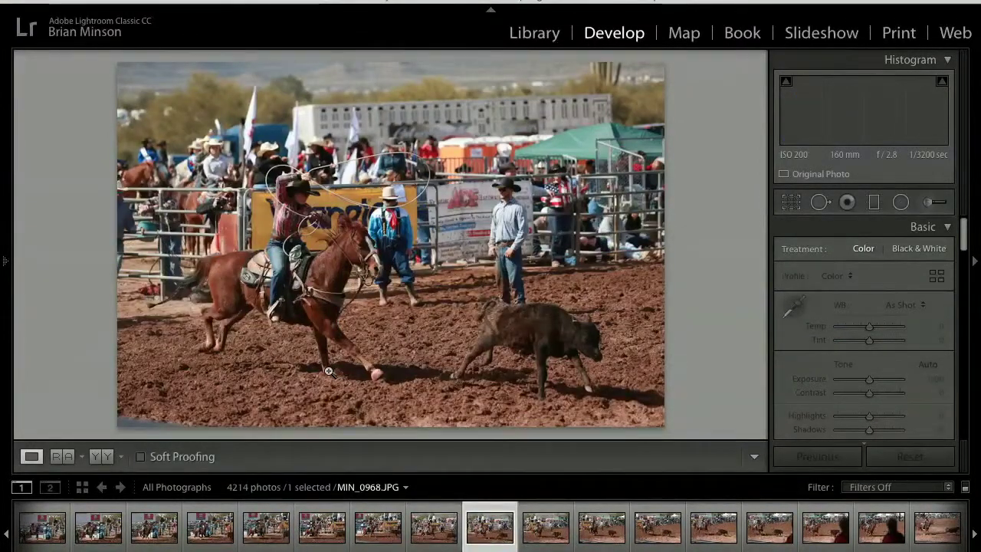
{"action": "key", "text": "Right"}
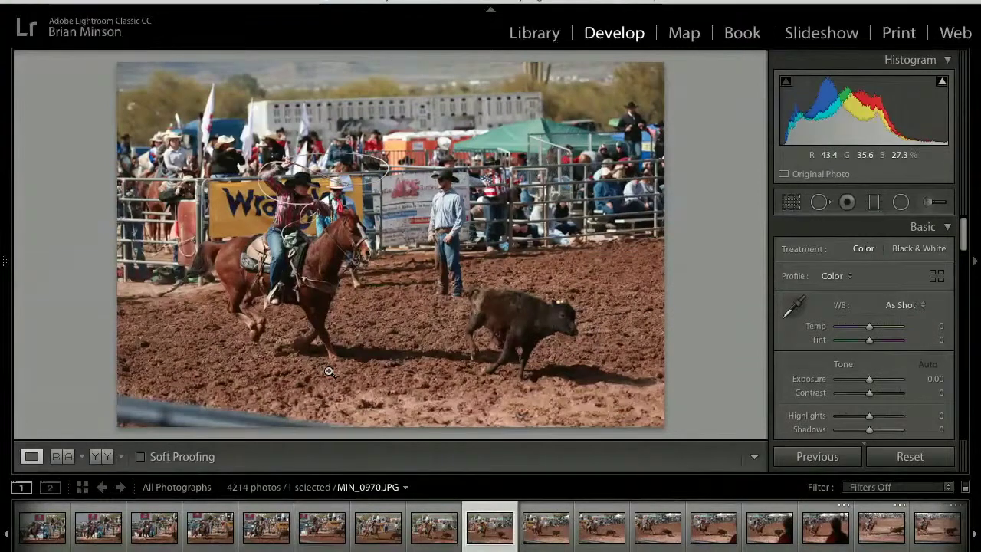
Browse the roping run from MIN_0970.JPG to MIN_0975.JPG and inspect the rider's face up close there
{"action": "key", "text": "Right"}
{"action": "key", "text": "Right"}
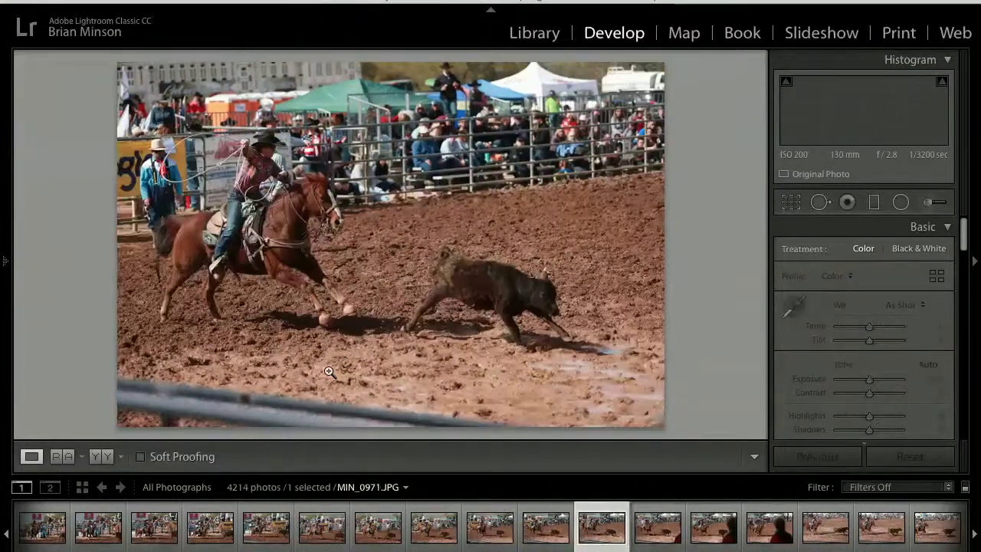
{"action": "key", "text": "Right"}
{"action": "key", "text": "Right"}
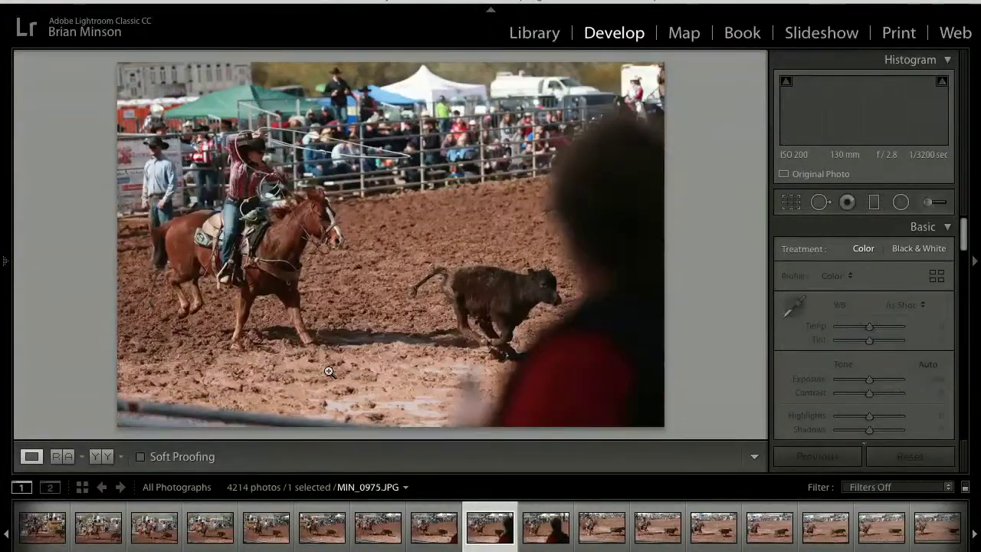
{"action": "mouse_move", "coordinate": [4, 284]}
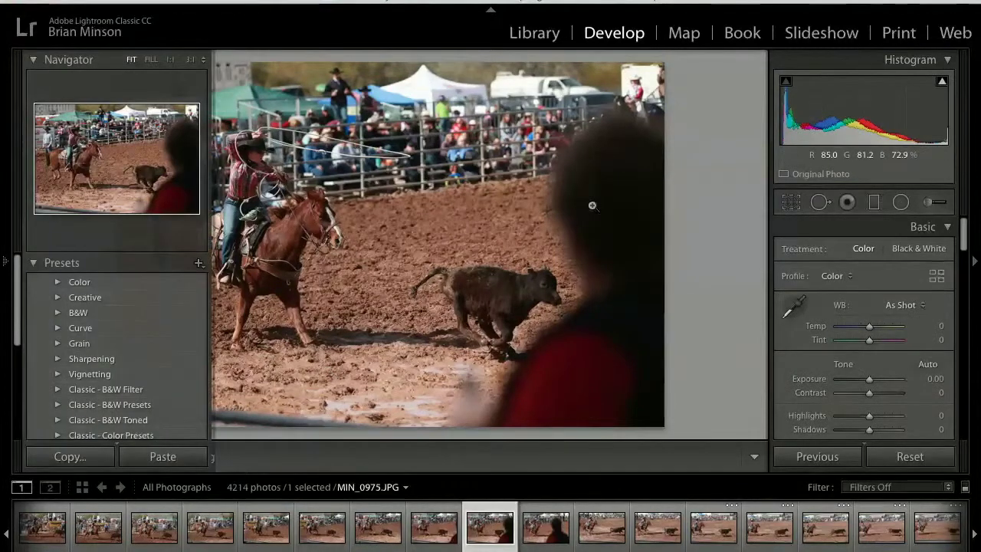
{"action": "left_click", "coordinate": [271, 153]}
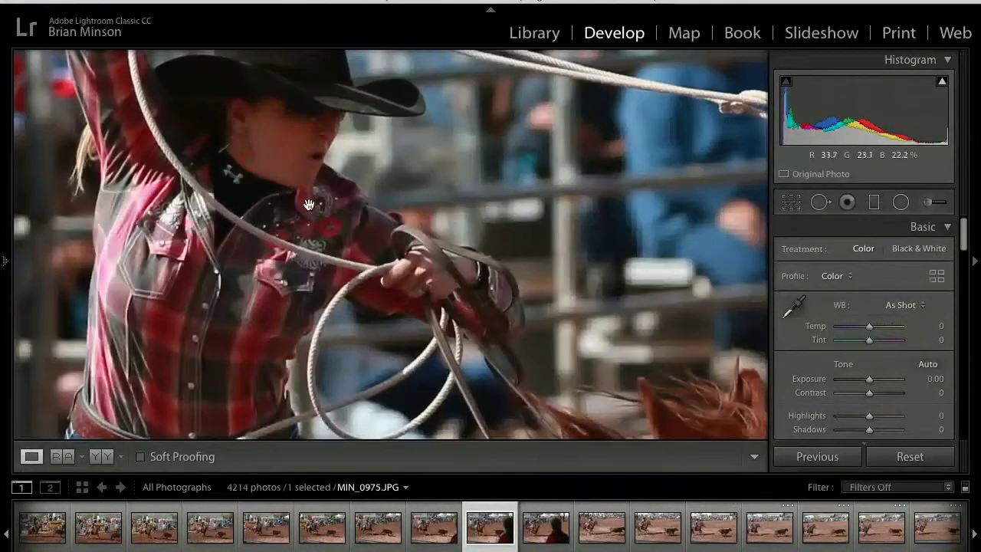
{"action": "left_click", "coordinate": [307, 159]}
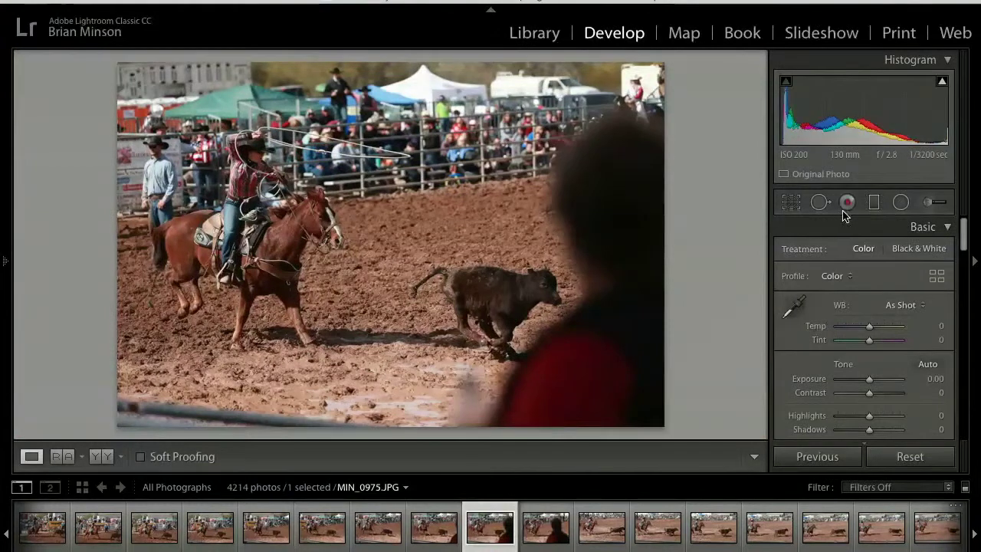
Crop MIN_0975.JPG to a tight 1 x 1 square around the rider's upper body and the looped rope
{"action": "left_click", "coordinate": [791, 202]}
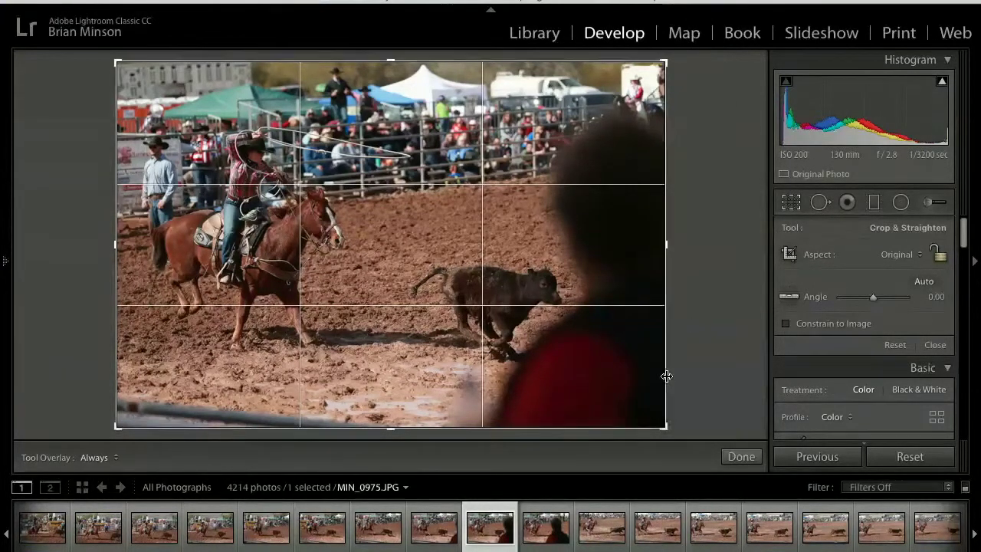
{"action": "left_click_drag", "start_coordinate": [663, 431], "coordinate": [563, 342]}
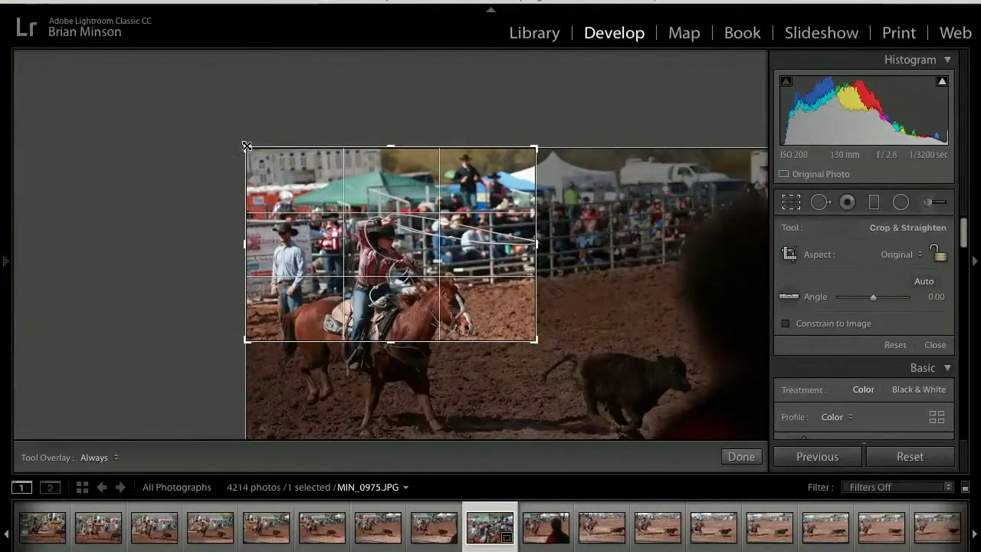
{"action": "left_click", "coordinate": [896, 259]}
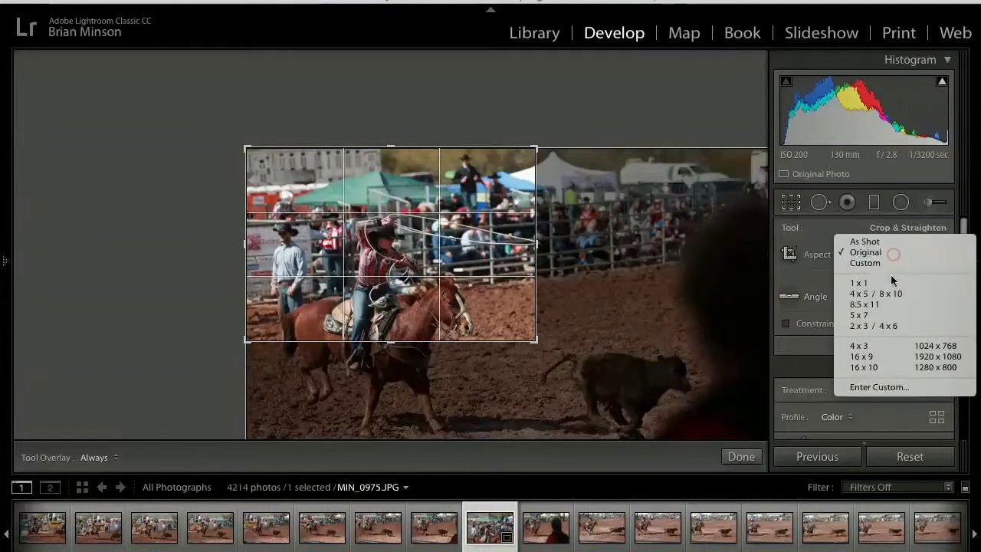
{"action": "left_click", "coordinate": [866, 281]}
{"action": "left_click_drag", "start_coordinate": [368, 248], "coordinate": [315, 202]}
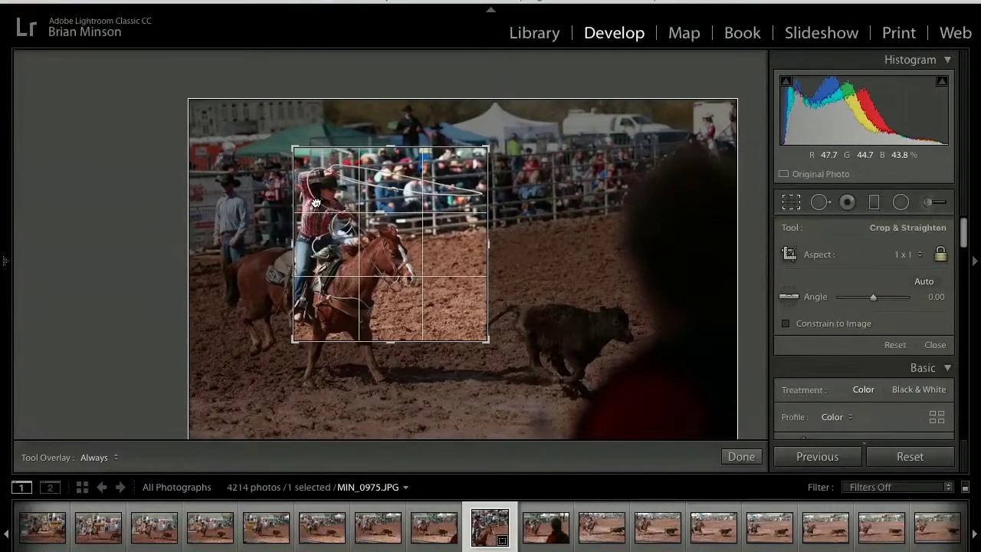
{"action": "left_click_drag", "start_coordinate": [486, 340], "coordinate": [438, 286]}
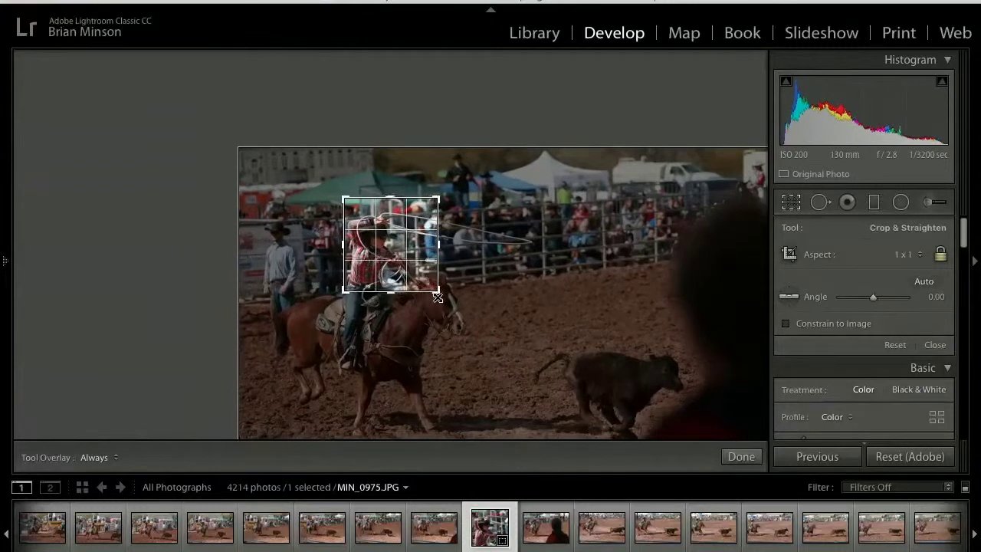
{"action": "left_click_drag", "start_coordinate": [403, 232], "coordinate": [399, 232]}
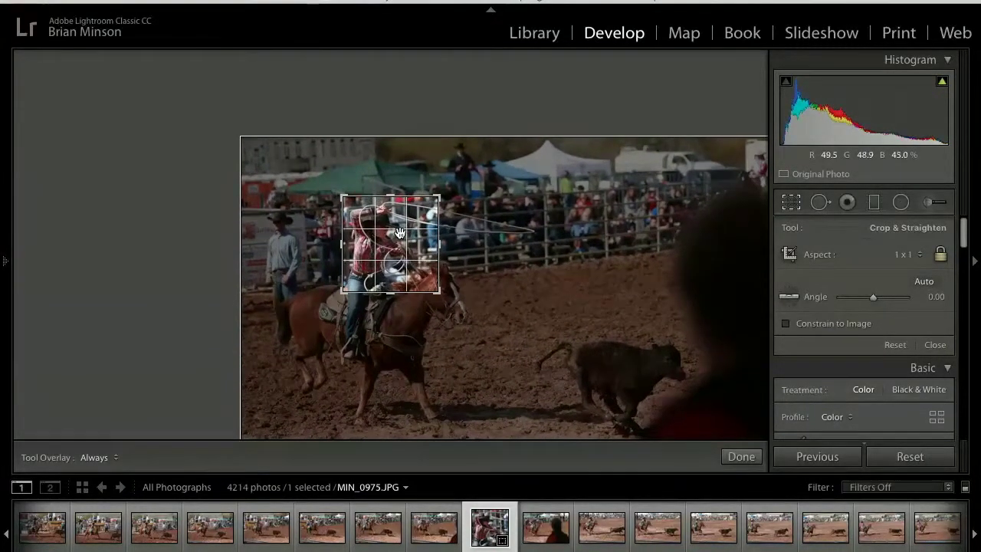
{"action": "key", "text": "Return"}
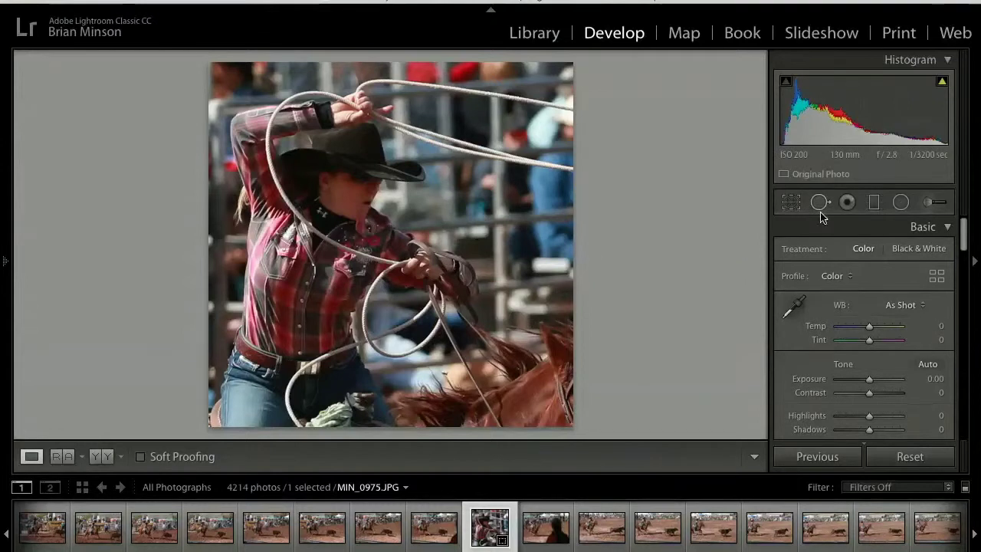
Straighten the square crop to an angle of 1.61
{"action": "left_click", "coordinate": [791, 203]}
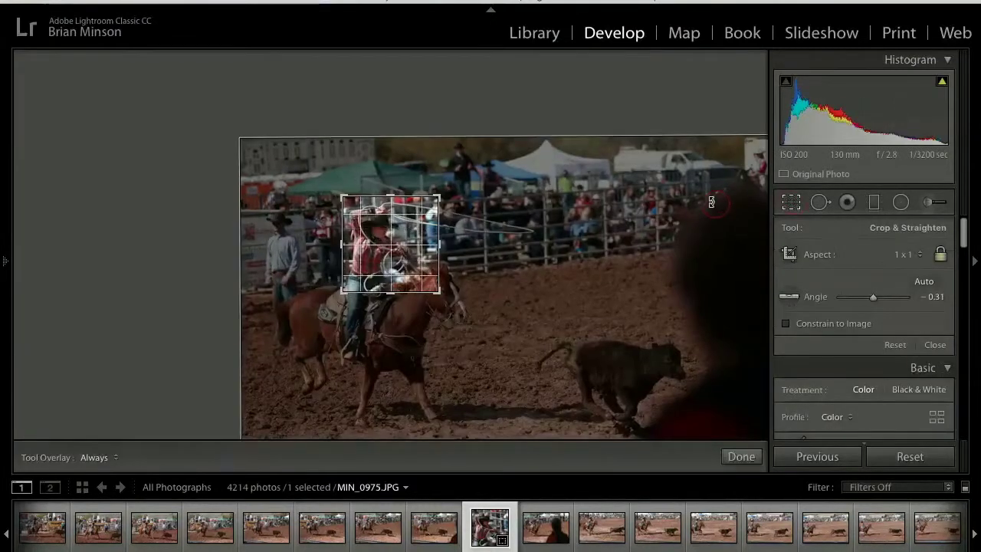
{"action": "left_click_drag", "start_coordinate": [712, 202], "coordinate": [565, 242]}
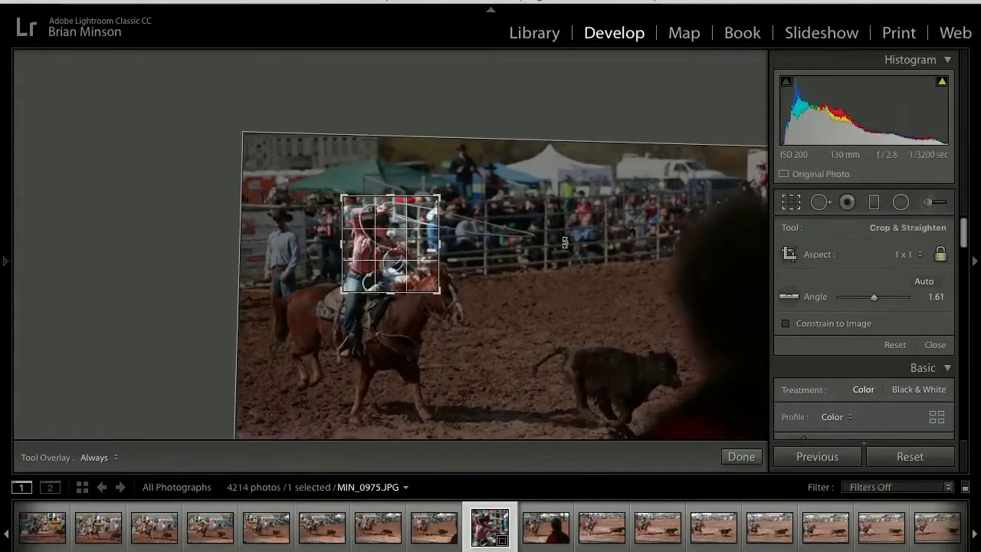
{"action": "double_click", "coordinate": [395, 263]}
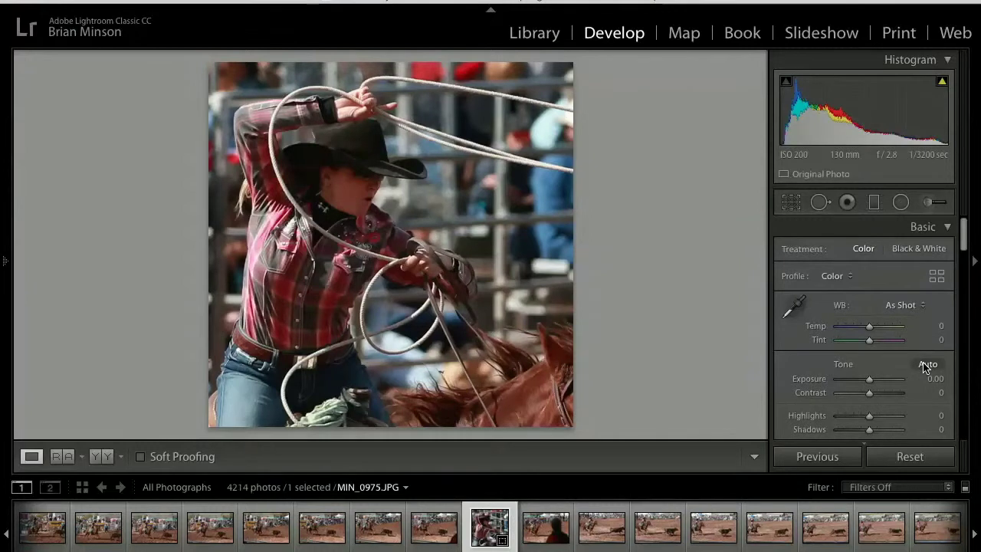
Apply automatic tone to the cropped photo, then set exposure to +1.40 and contrast to +24
{"action": "left_click", "coordinate": [927, 365]}
{"action": "left_click_drag", "start_coordinate": [878, 378], "coordinate": [880, 386]}
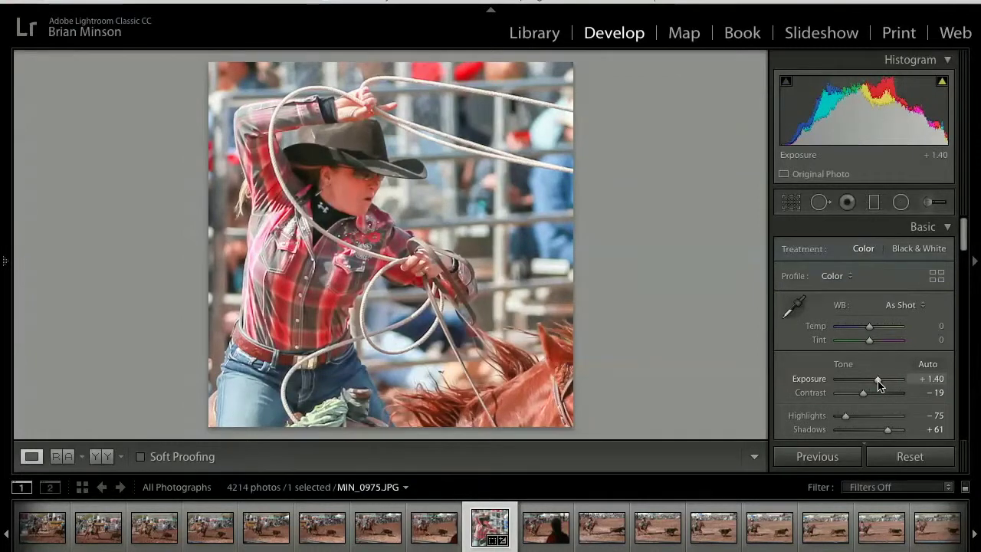
{"action": "left_click_drag", "start_coordinate": [864, 398], "coordinate": [878, 398]}
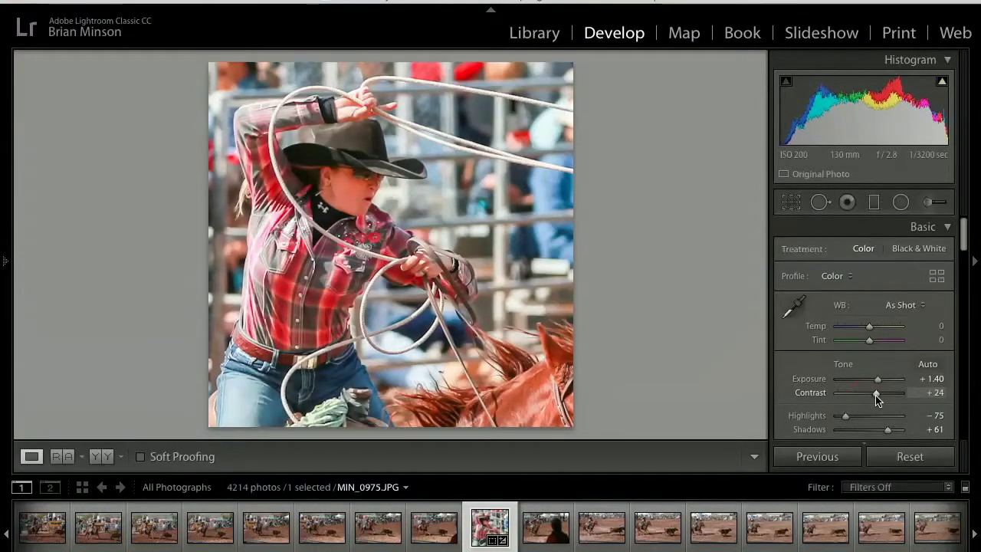
Set the photo's clarity to +16, blacks to -39 and whites to +36
{"action": "scroll", "coordinate": [878, 400], "scroll_direction": "down", "scroll_amount": 3}
{"action": "left_click_drag", "start_coordinate": [870, 299], "coordinate": [869, 283]}
{"action": "scroll", "coordinate": [871, 291], "scroll_direction": "down", "scroll_amount": 5}
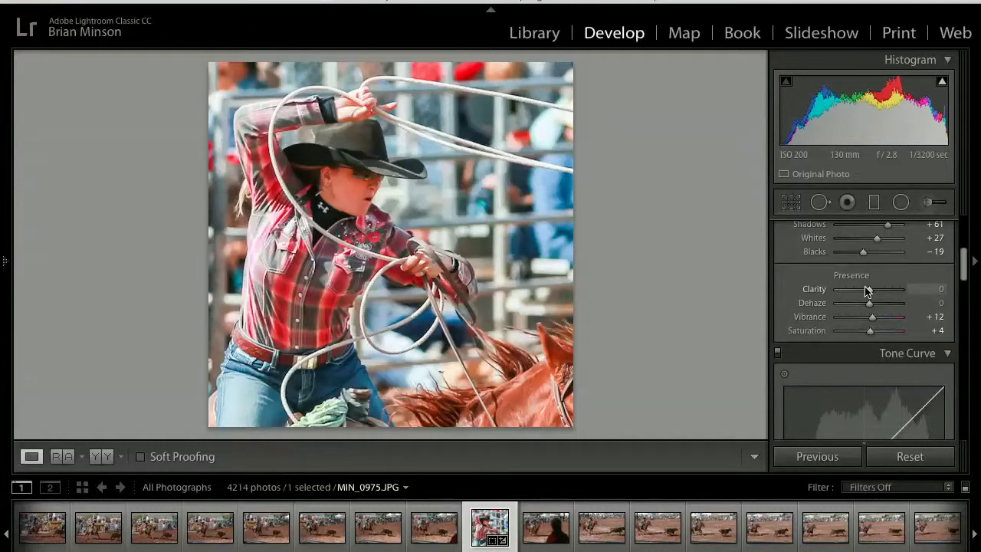
{"action": "left_click_drag", "start_coordinate": [870, 292], "coordinate": [876, 295]}
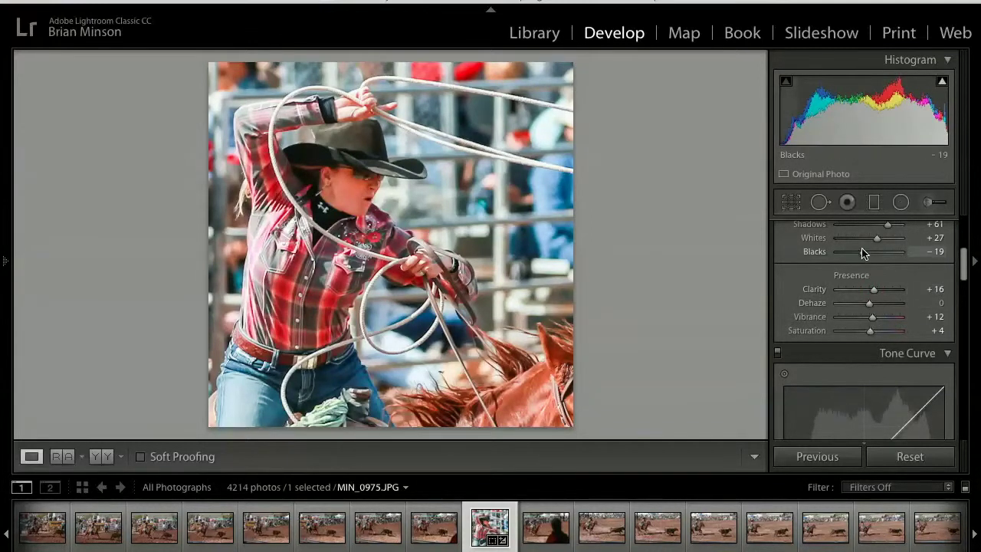
{"action": "left_click_drag", "start_coordinate": [862, 255], "coordinate": [883, 237]}
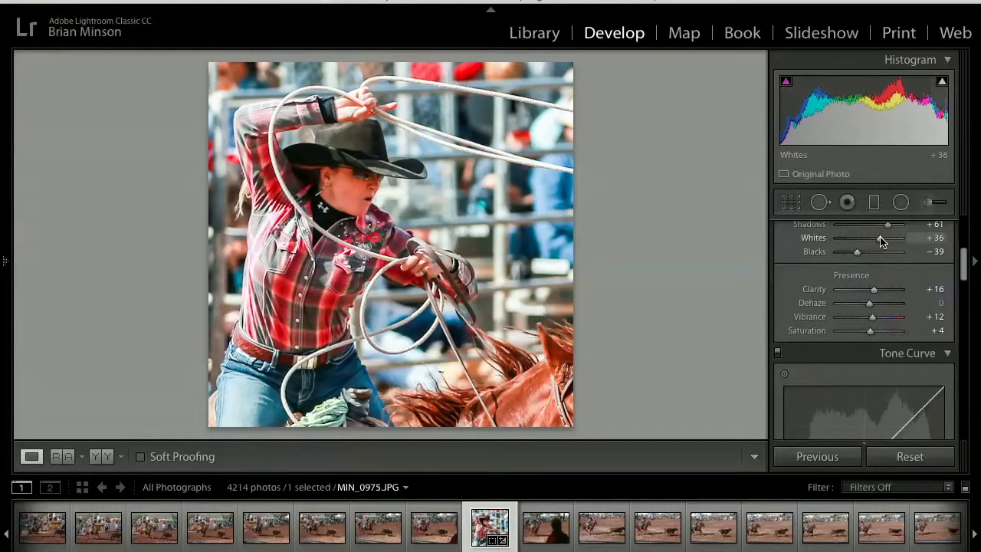
Set the photo's red saturation to -7 and its sharpening amount to 24
{"action": "scroll", "coordinate": [879, 314], "scroll_direction": "down", "scroll_amount": 5}
{"action": "scroll", "coordinate": [878, 314], "scroll_direction": "down", "scroll_amount": 2}
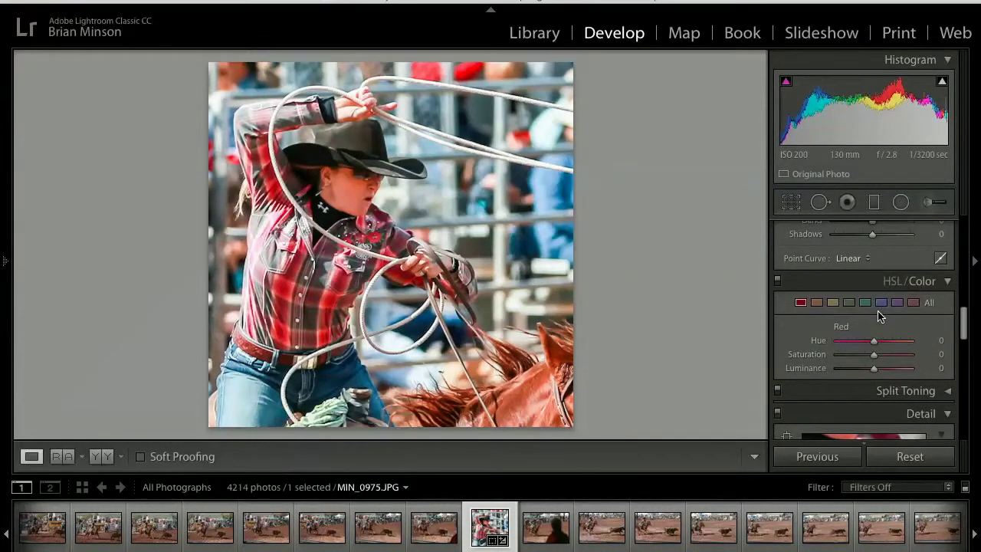
{"action": "left_click_drag", "start_coordinate": [875, 355], "coordinate": [870, 355]}
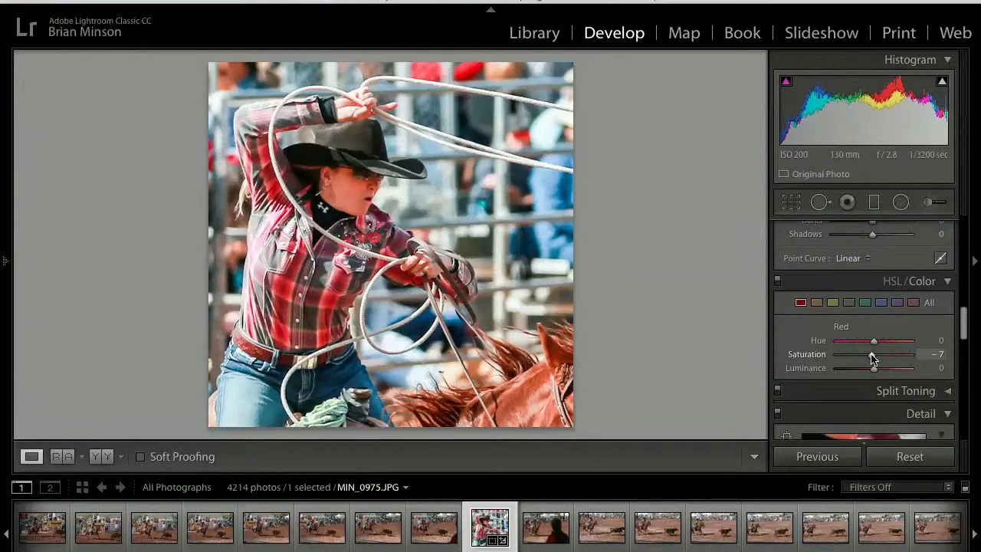
{"action": "left_click", "coordinate": [357, 191]}
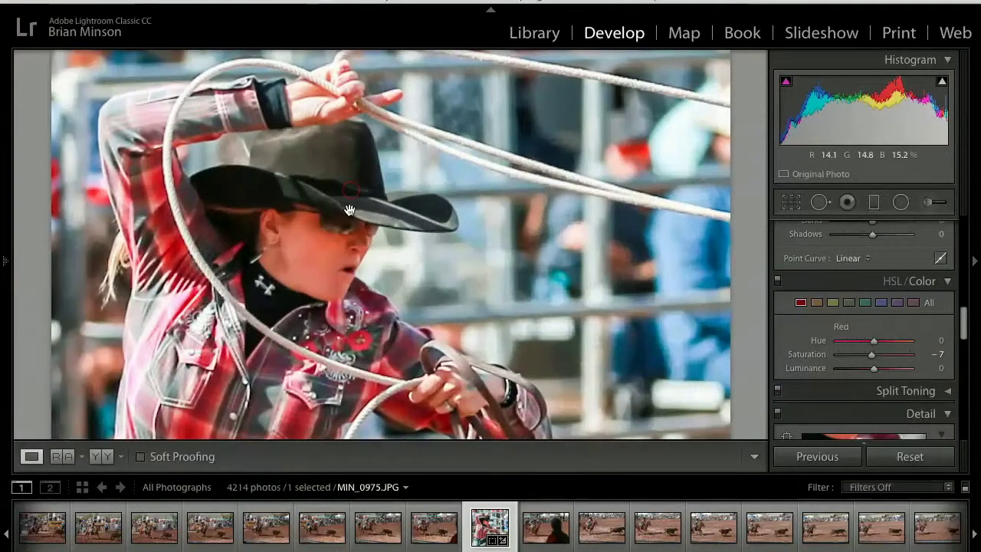
{"action": "left_click", "coordinate": [325, 245]}
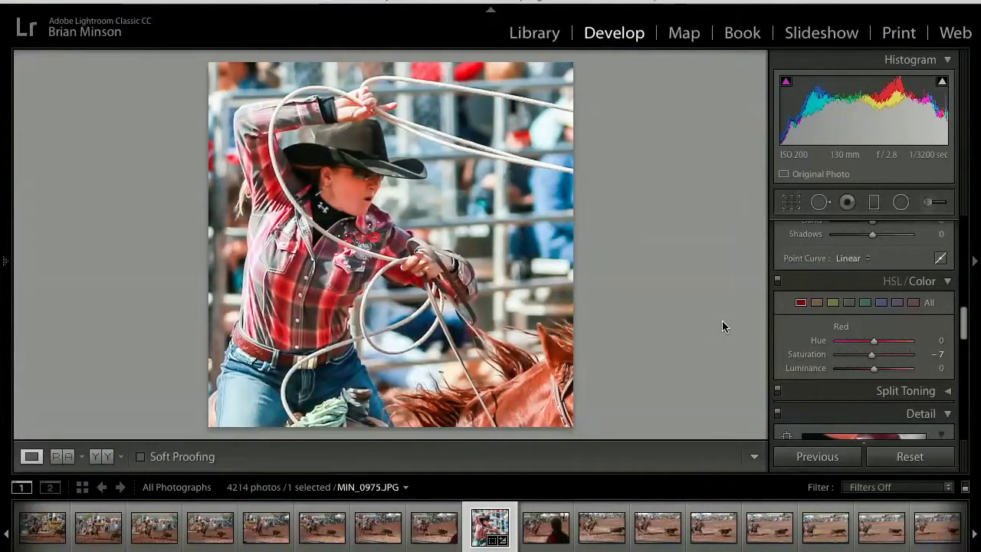
{"action": "scroll", "coordinate": [836, 368], "scroll_direction": "down", "scroll_amount": 6}
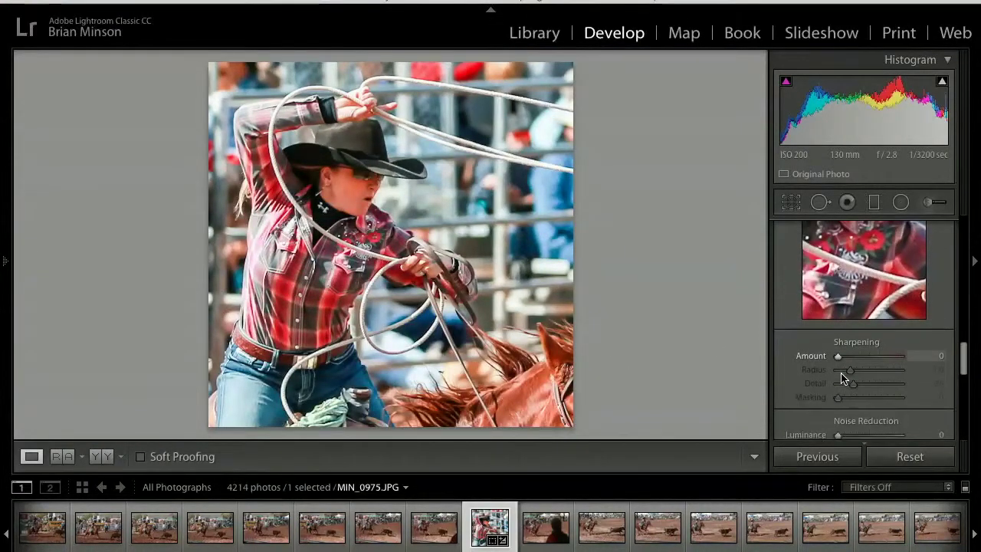
{"action": "left_click_drag", "start_coordinate": [839, 349], "coordinate": [849, 352]}
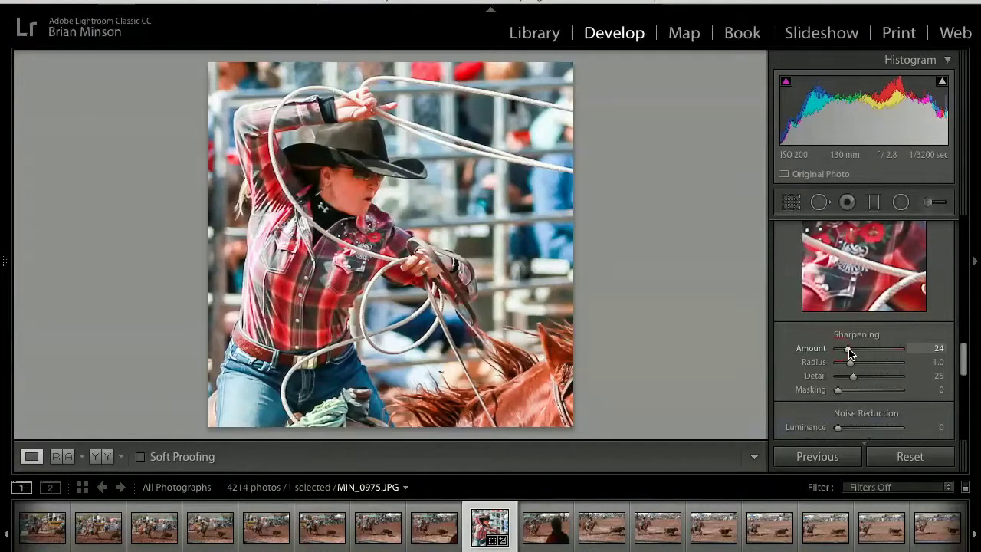
Enable lens profile corrections on MIN_0975.JPG and flag the photo as a pick
{"action": "scroll", "coordinate": [849, 361], "scroll_direction": "down", "scroll_amount": 6}
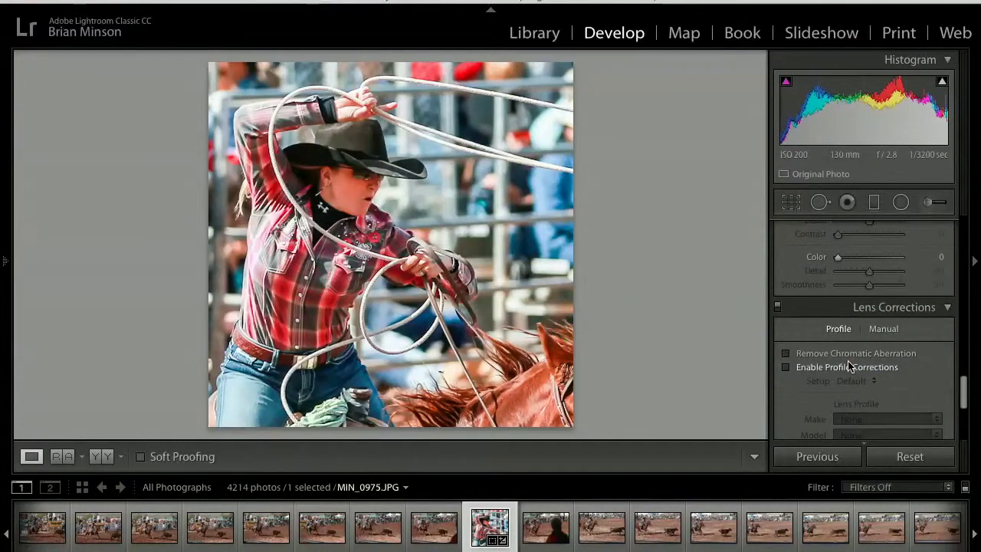
{"action": "left_click", "coordinate": [848, 366]}
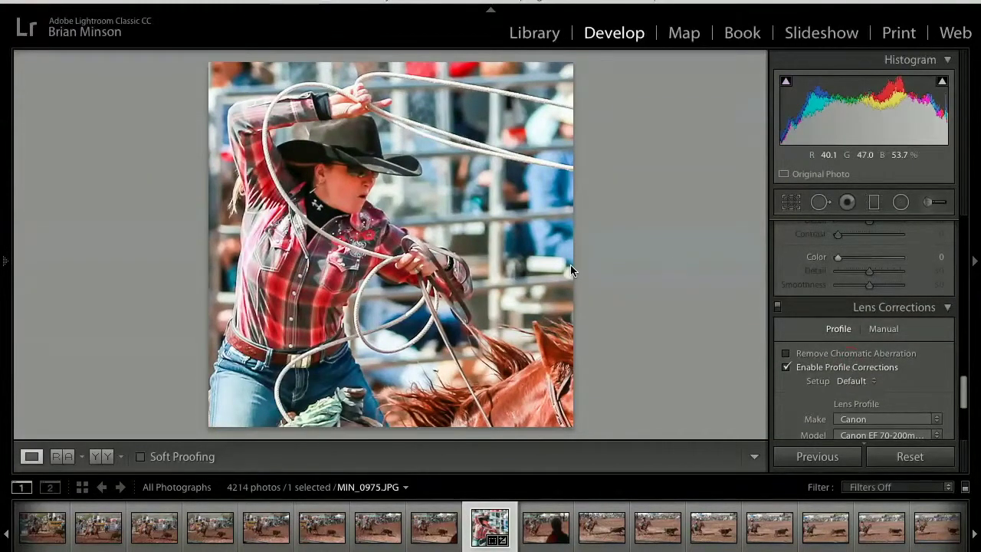
{"action": "key", "text": "p"}
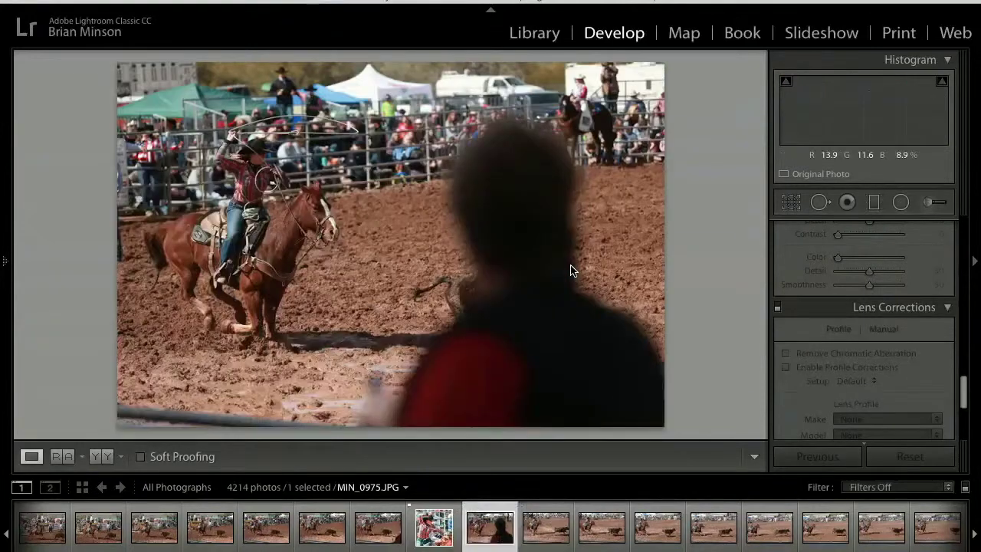
Browse the rest of the calf-roping run up to the nearly white frame MIN_0987.JPG
{"action": "key", "text": "Right"}
{"action": "key", "text": "Right"}
{"action": "key", "text": "Right"}
{"action": "key", "text": "Right"}
{"action": "key", "text": "Right"}
{"action": "key", "text": "Right"}
{"action": "key", "text": "Right"}
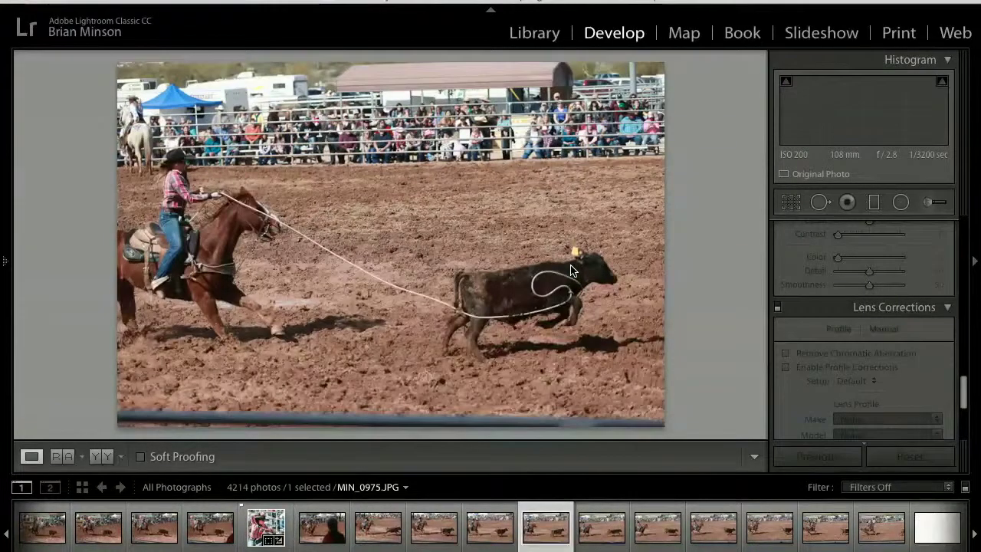
{"action": "key", "text": "Right"}
{"action": "key", "text": "Right"}
{"action": "key", "text": "Right"}
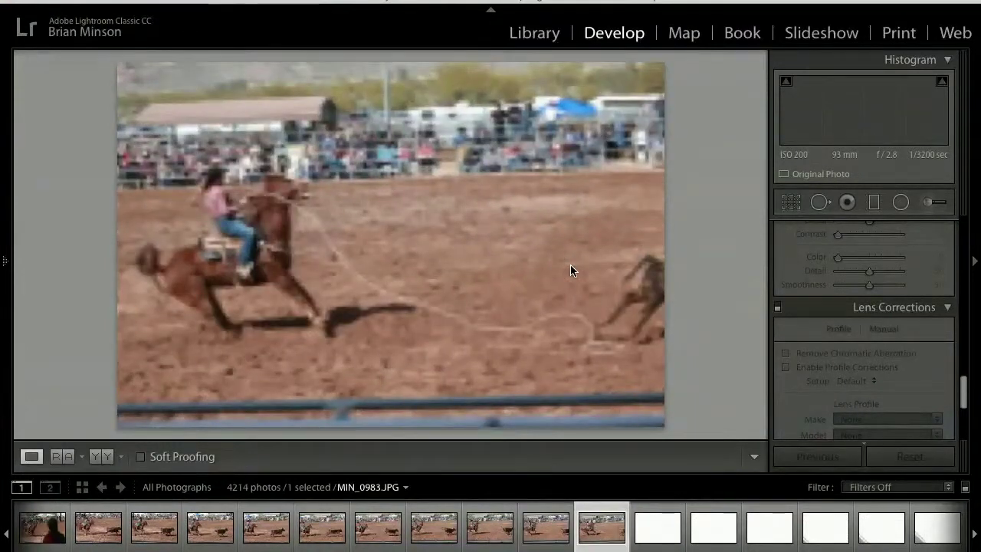
{"action": "key", "text": "Right"}
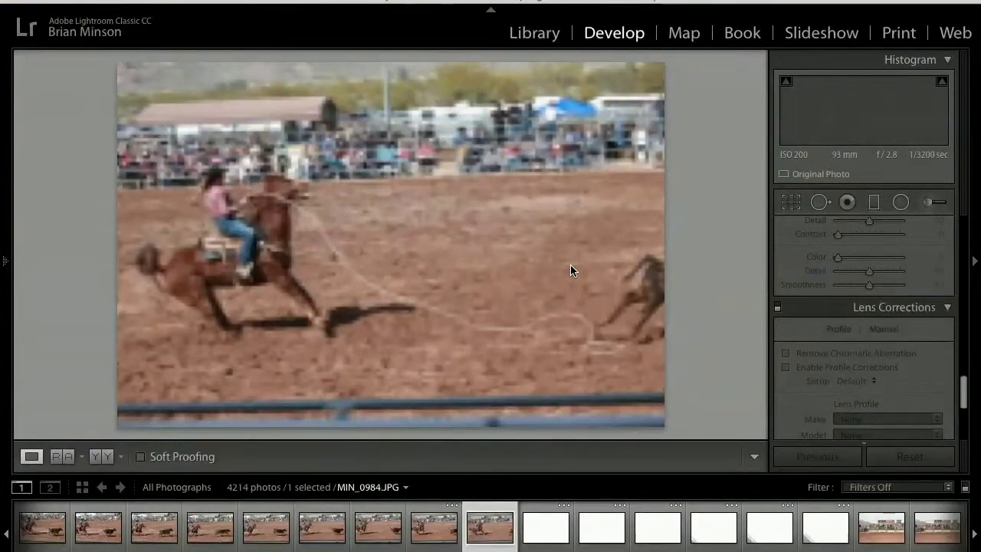
{"action": "key", "text": "Right"}
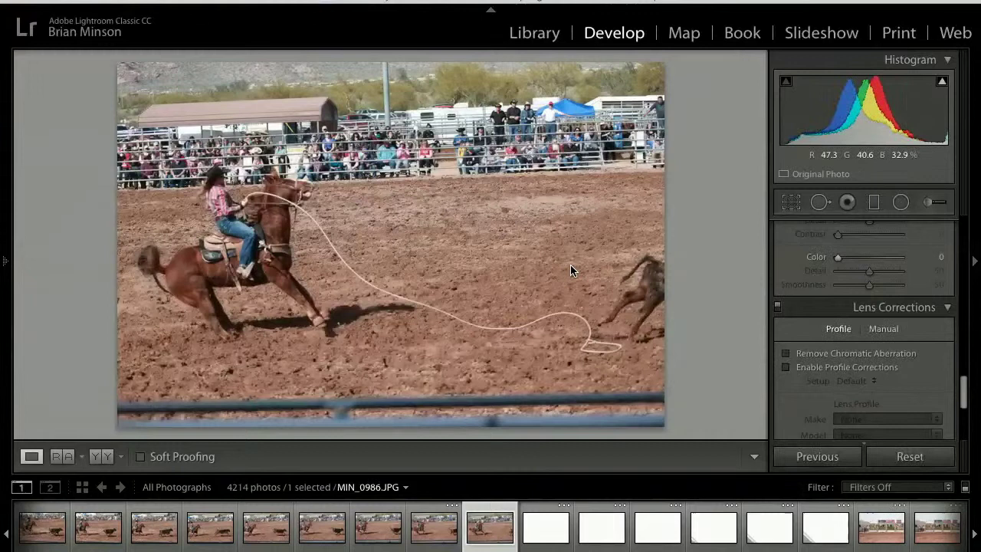
{"action": "key", "text": "Right"}
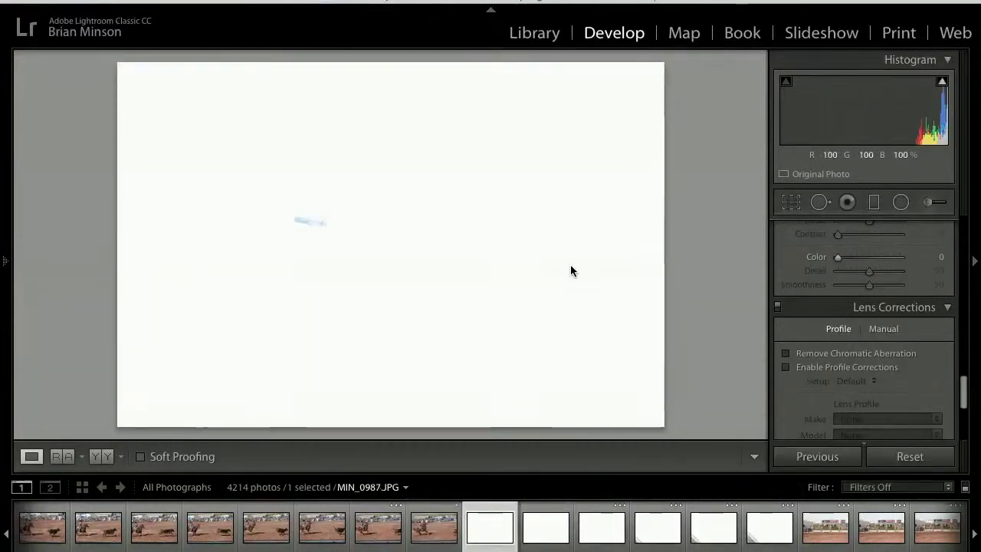
Apply automatic tone to the overexposed airplane frame MIN_0988.JPG
{"action": "key", "text": "Right"}
{"action": "scroll", "coordinate": [933, 282], "scroll_direction": "up", "scroll_amount": 3}
{"action": "scroll", "coordinate": [932, 282], "scroll_direction": "up", "scroll_amount": 10}
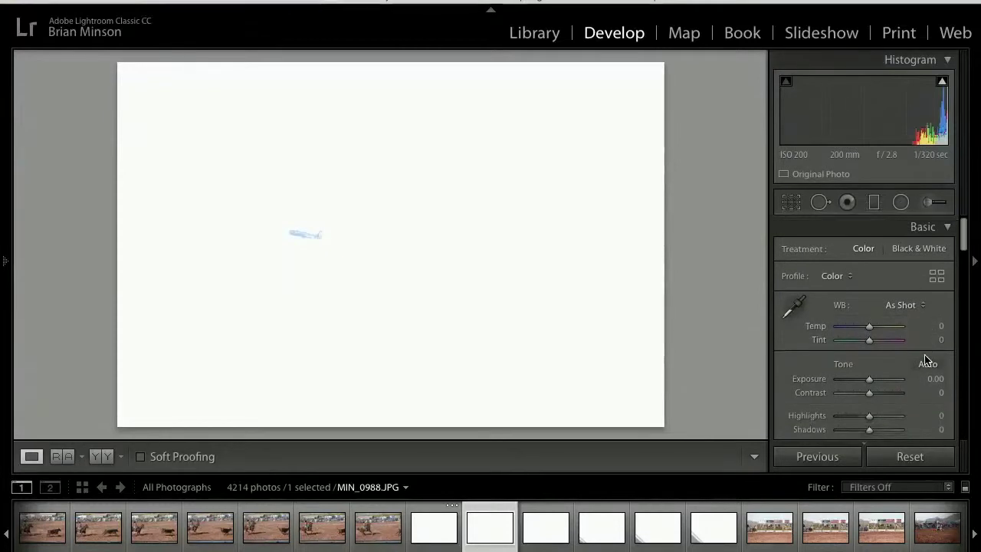
{"action": "left_click", "coordinate": [927, 364]}
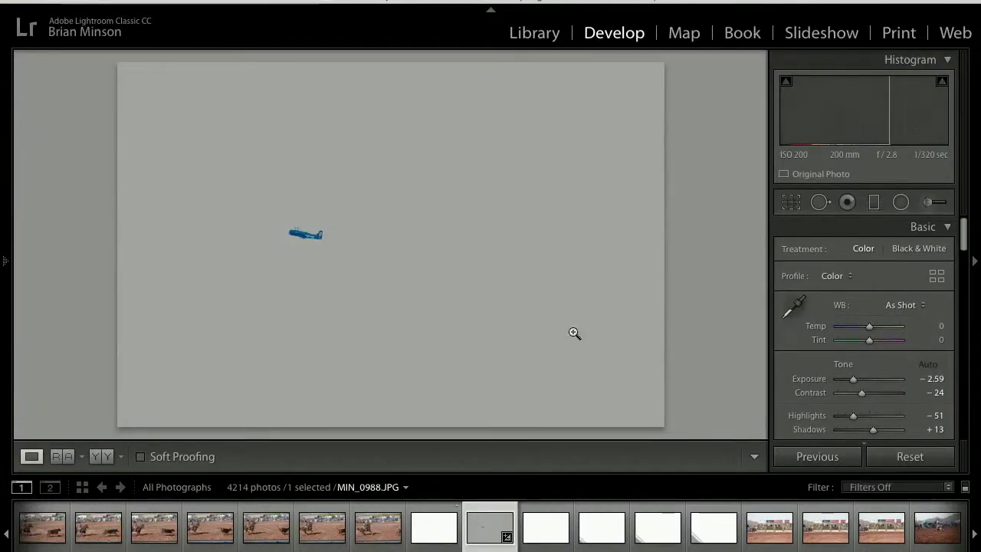
Advance to MIN_0992.JPG, magnify the airplane and apply automatic tone to the photo
{"action": "key", "text": "Right"}
{"action": "key", "text": "Right"}
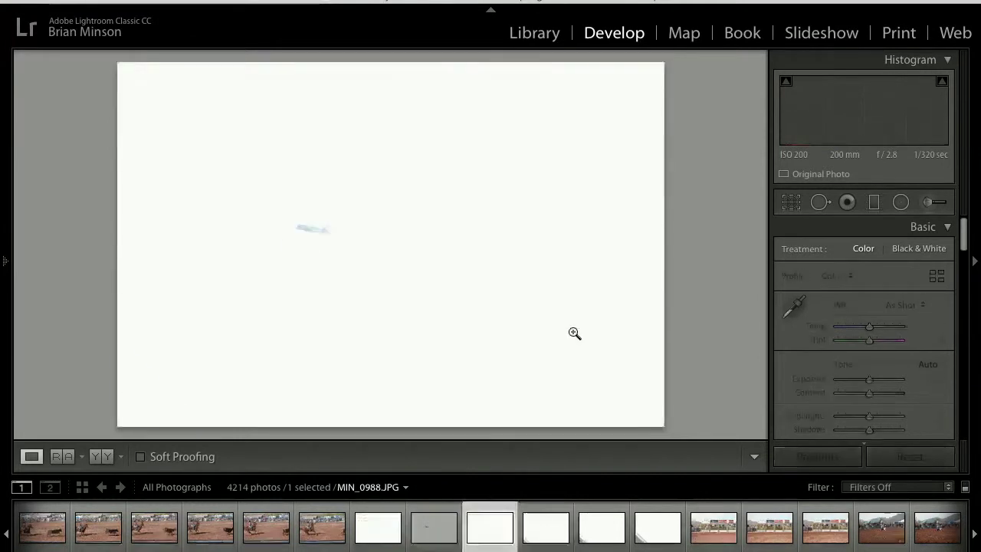
{"action": "key", "text": "Right"}
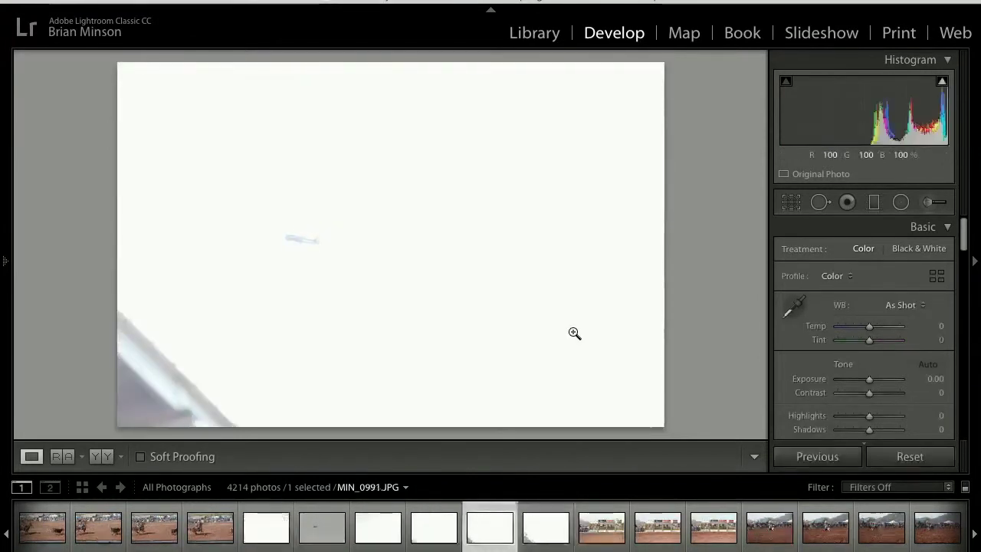
{"action": "key", "text": "Right"}
{"action": "key", "text": "Right"}
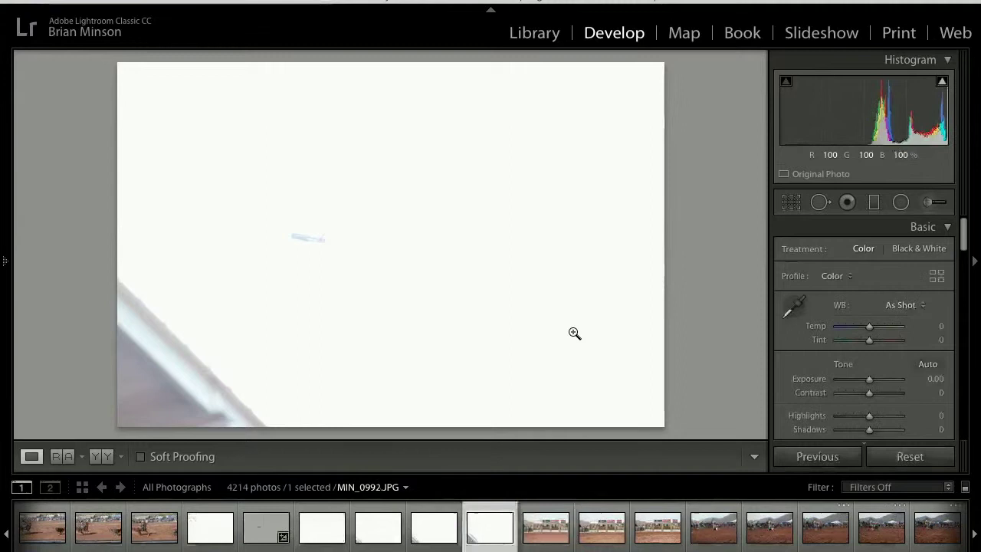
{"action": "left_click", "coordinate": [306, 234]}
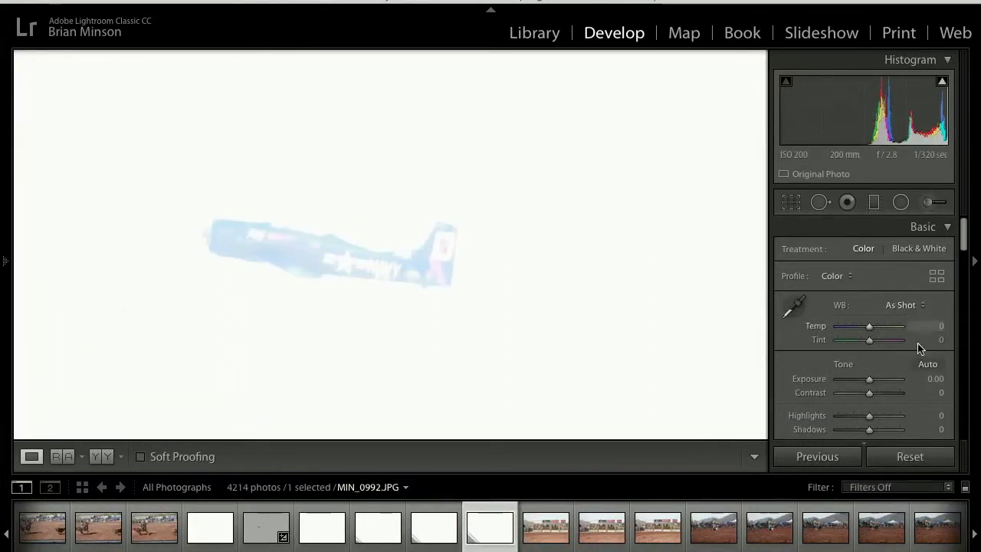
{"action": "left_click", "coordinate": [925, 368]}
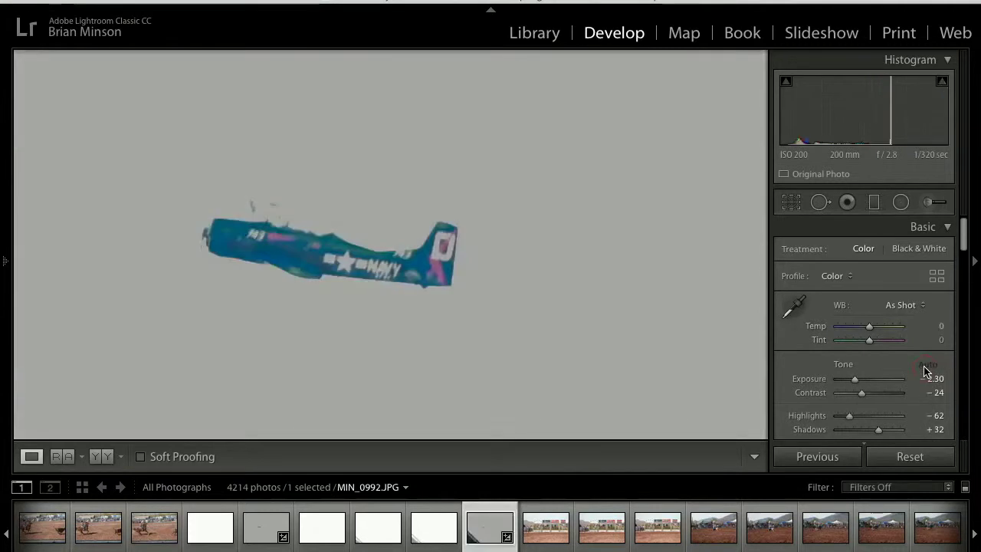
Apply automatic tone to MIN_0991.JPG and show its exposure and lens details in the info overlay
{"action": "key", "text": "Left"}
{"action": "key", "text": "Left"}
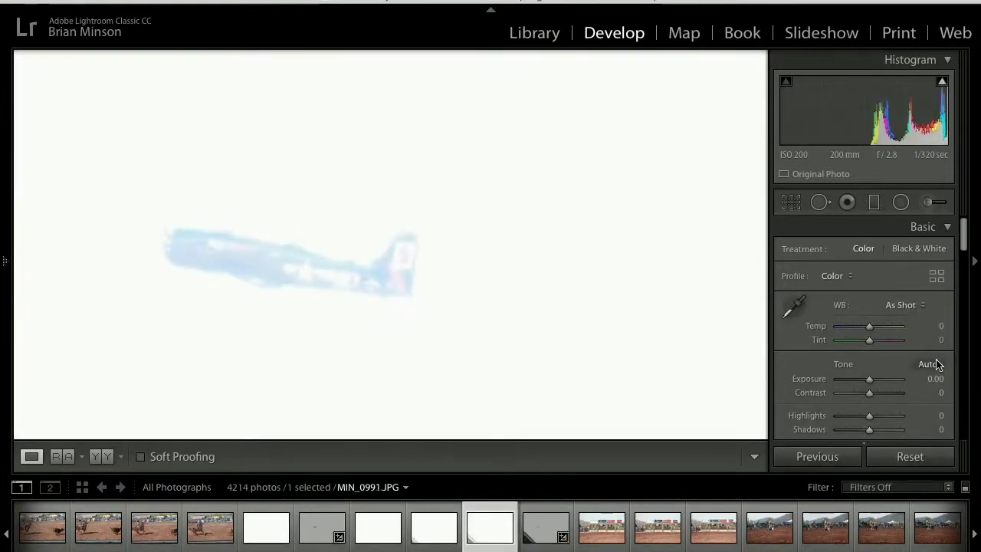
{"action": "left_click", "coordinate": [925, 366]}
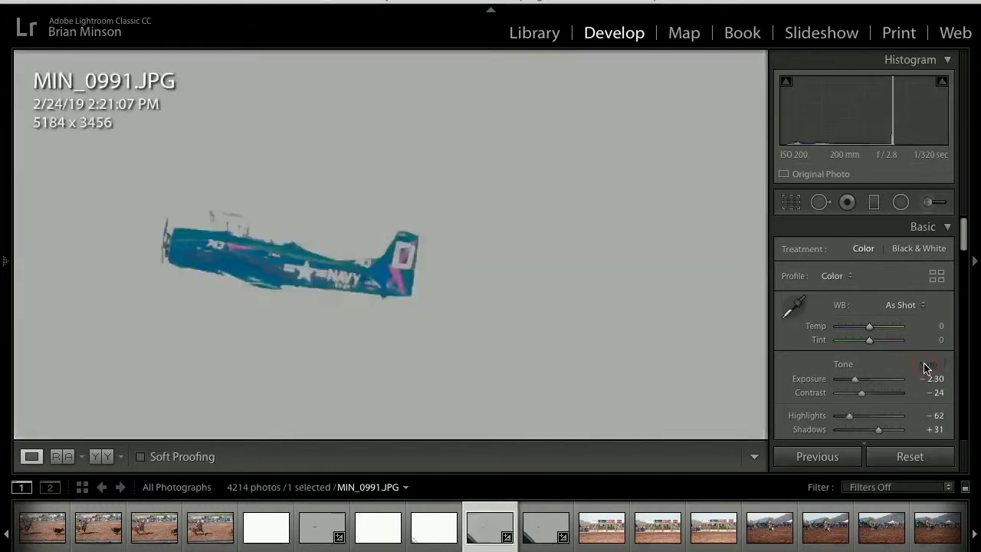
{"action": "key", "text": "i"}
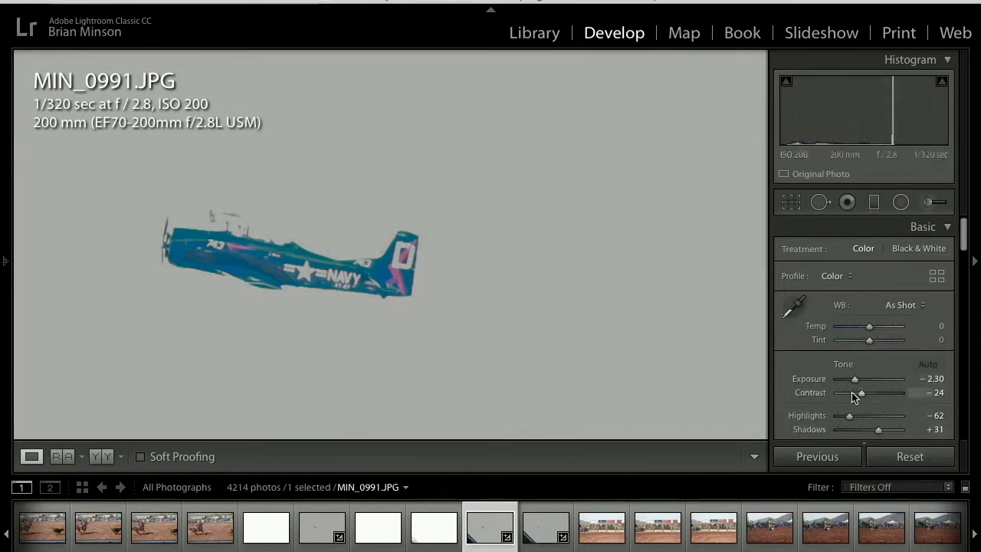
Set the airplane photo's clarity to +100 and highlights to -100, and return to the full-frame view
{"action": "scroll", "coordinate": [854, 402], "scroll_direction": "down", "scroll_amount": 4}
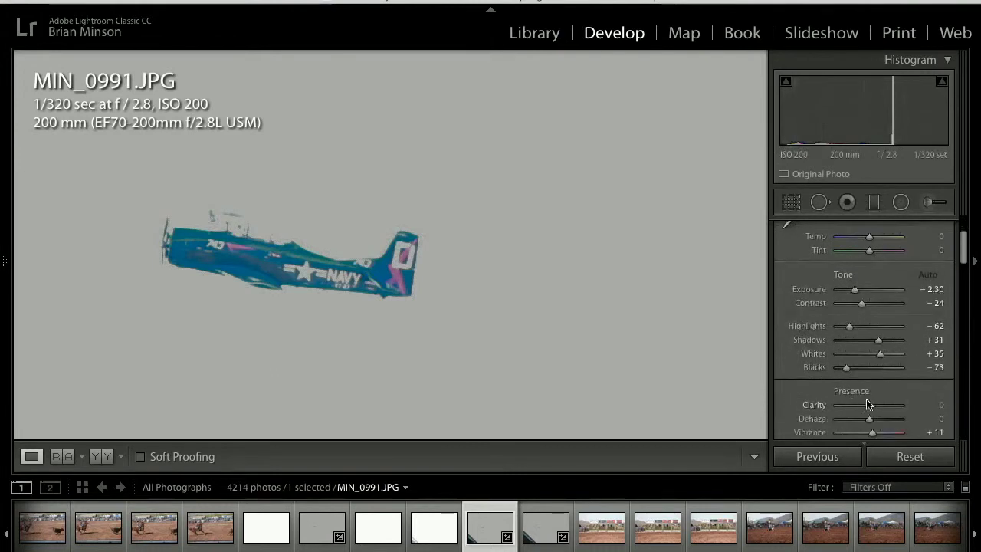
{"action": "left_click_drag", "start_coordinate": [869, 406], "coordinate": [899, 406]}
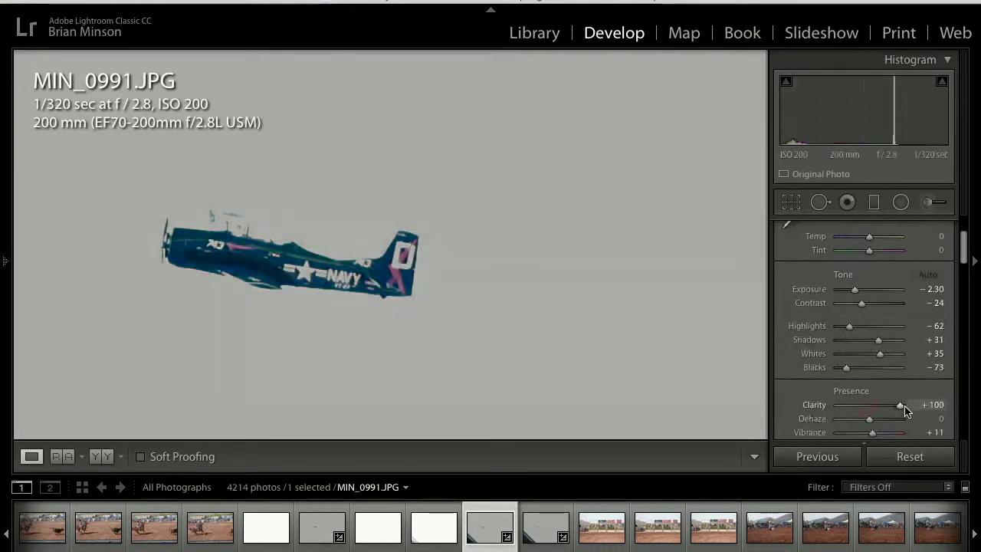
{"action": "left_click_drag", "start_coordinate": [848, 326], "coordinate": [811, 329]}
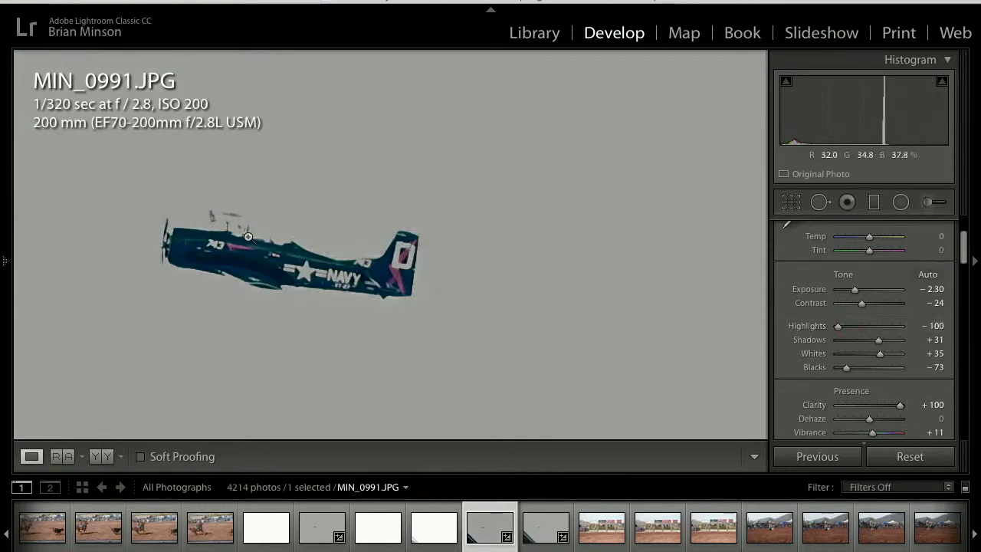
{"action": "left_click", "coordinate": [249, 238]}
{"action": "left_click", "coordinate": [284, 238]}
{"action": "left_click", "coordinate": [282, 238]}
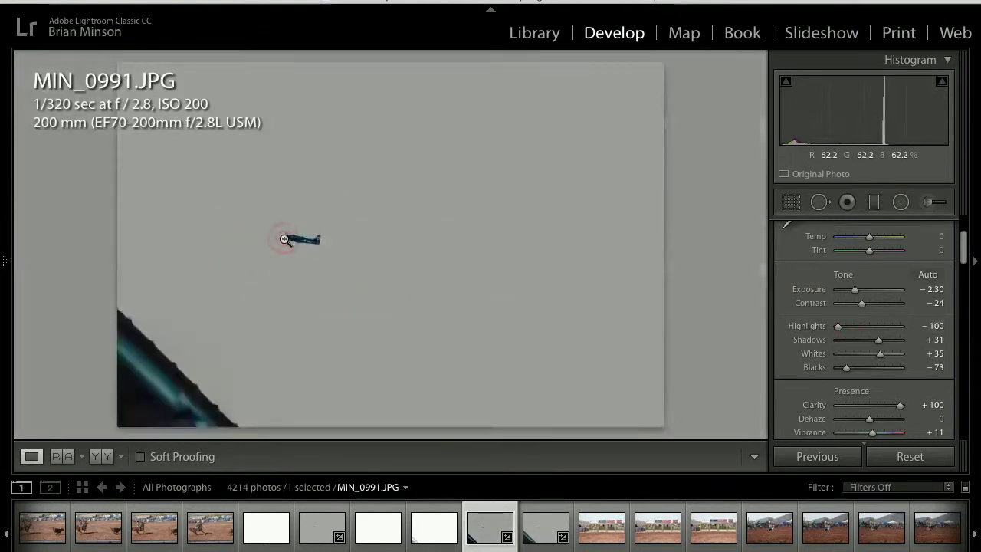
Browse past the wide shots of the bucking chutes to MIN_0996.JPG, the man kneeling in the arena
{"action": "key", "text": "Right"}
{"action": "key", "text": "Right"}
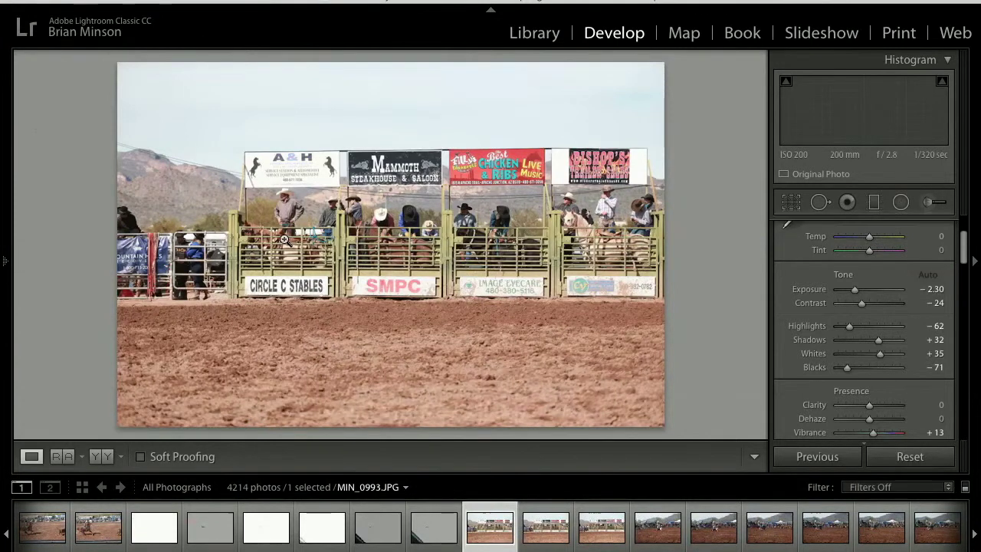
{"action": "key", "text": "Right"}
{"action": "key", "text": "Right"}
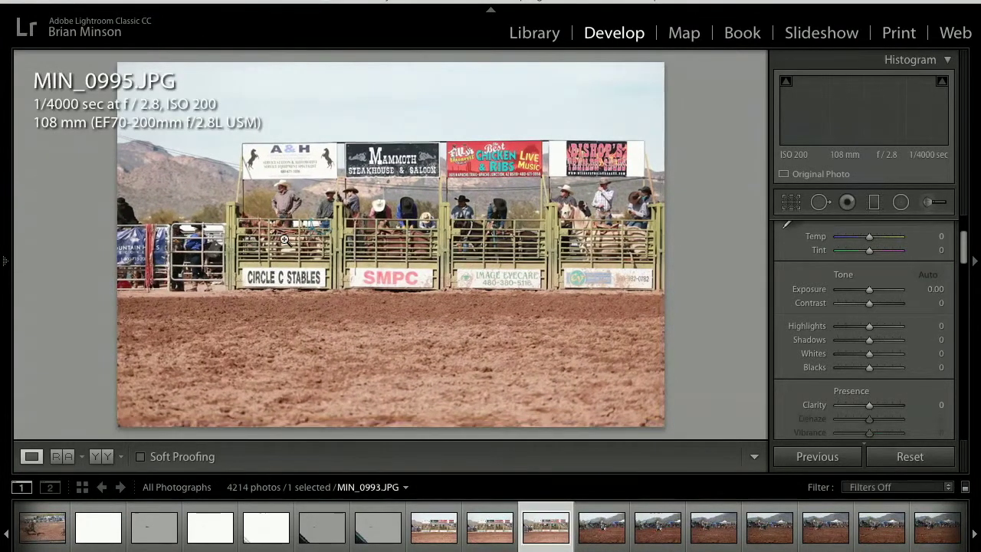
{"action": "key", "text": "Right"}
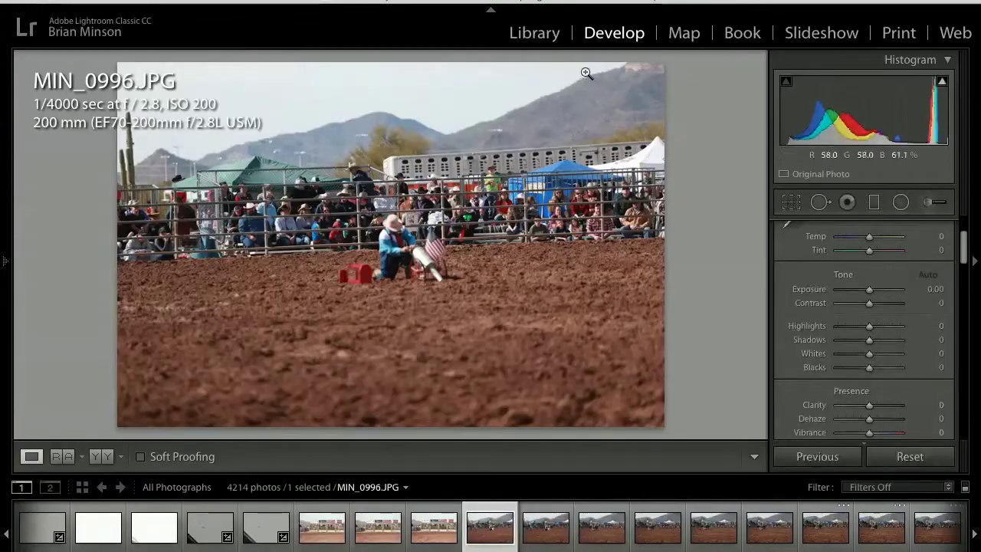